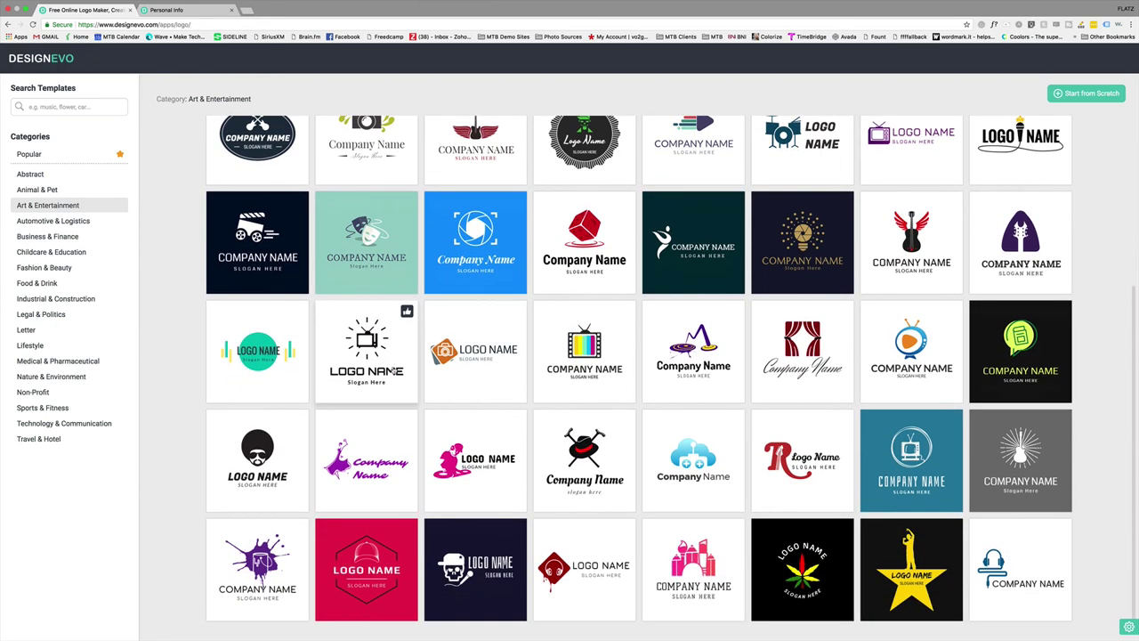
Step: Choose the painter's-palette template, enter the company name and slogan 'Have Fun and Create'
scroll(393, 370, "down", 3)
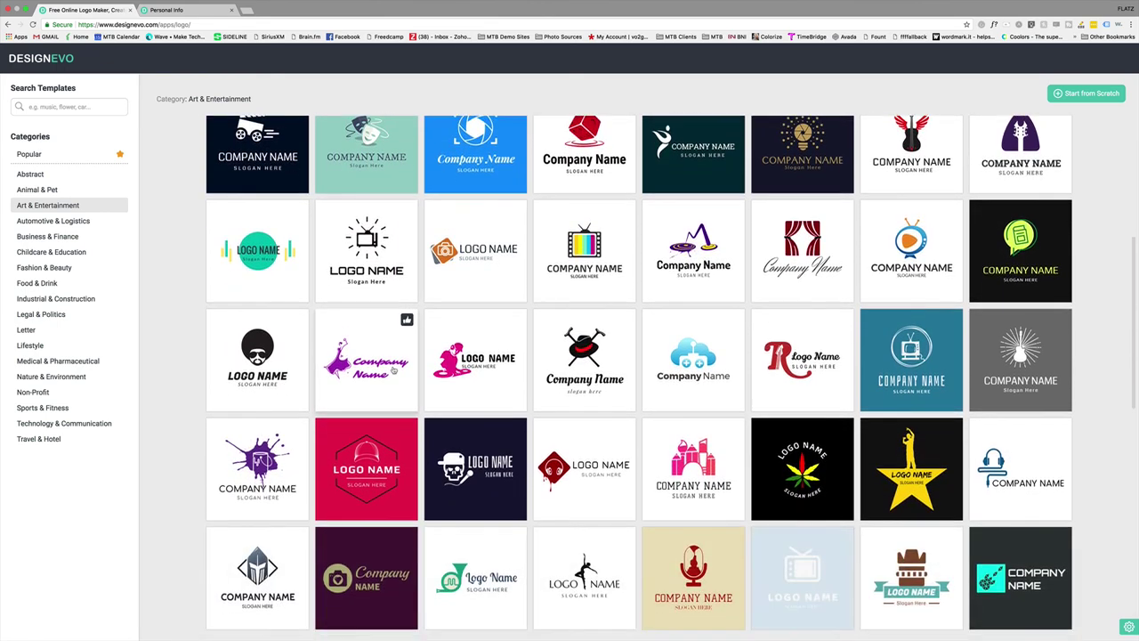
scroll(392, 369, "down", 3)
scroll(393, 369, "down", 1)
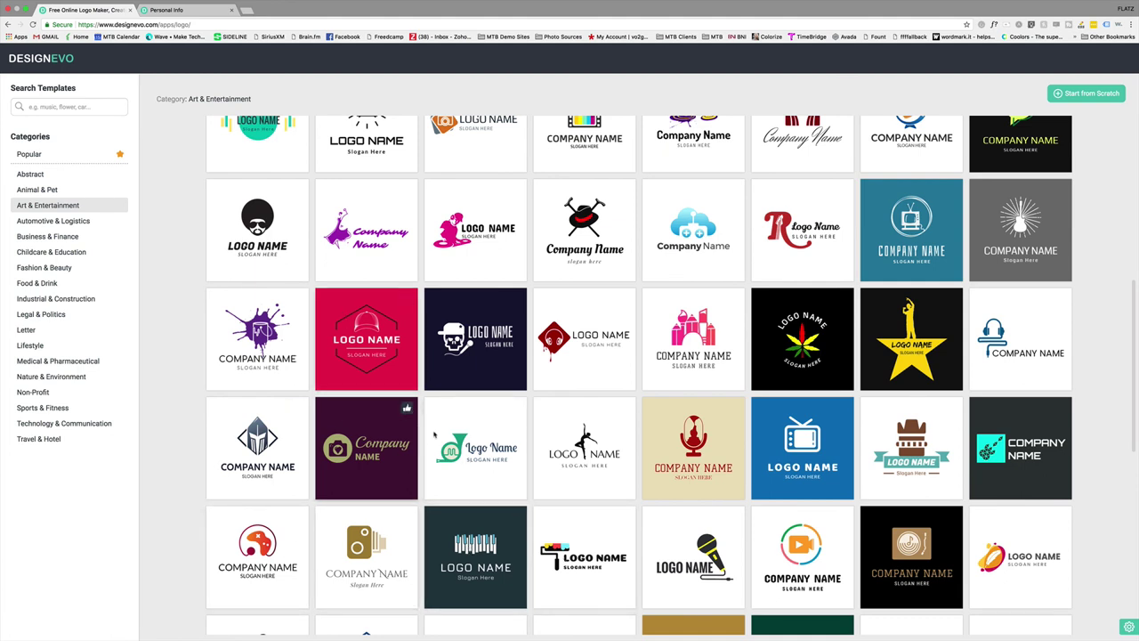
scroll(434, 435, "down", 5)
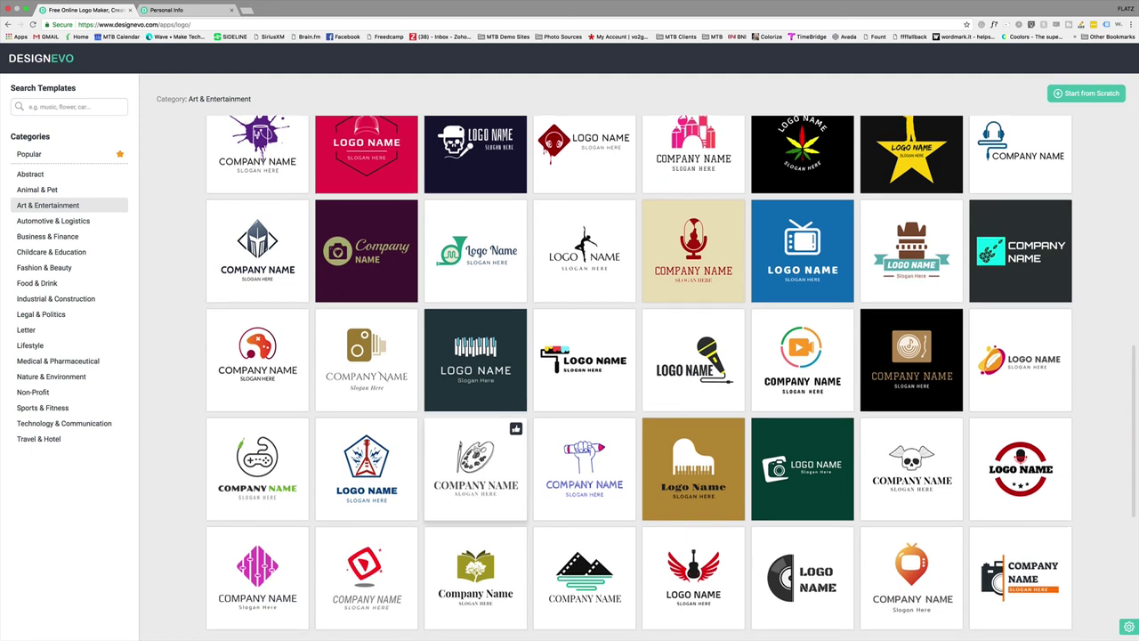
left_click(477, 467)
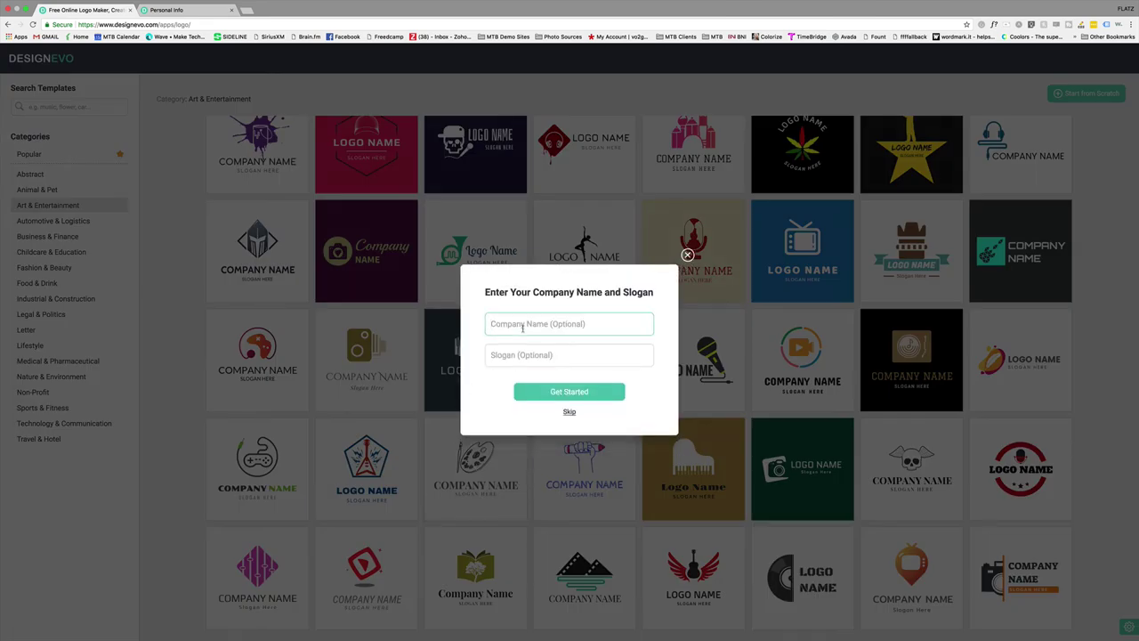
key("Tab")
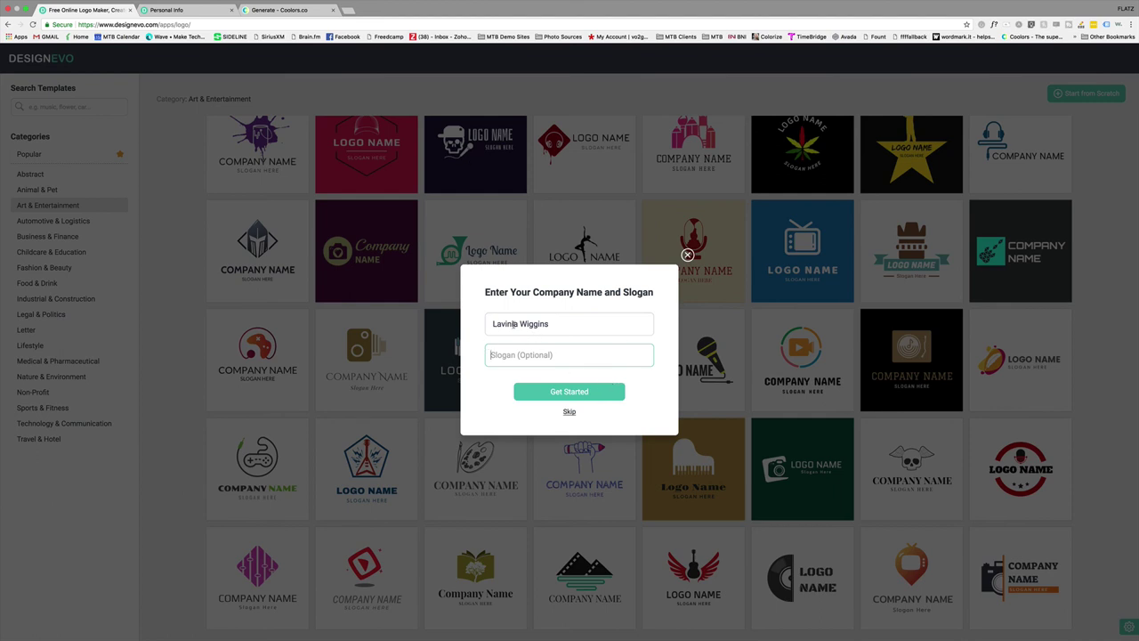
type("Have Fun and Create")
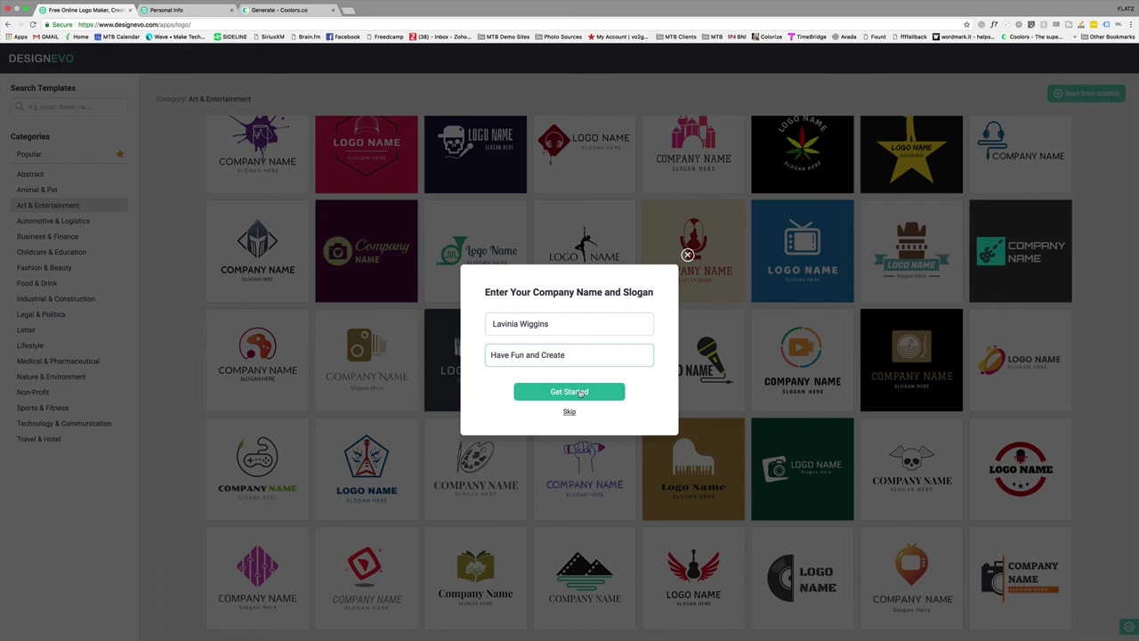
left_click(571, 393)
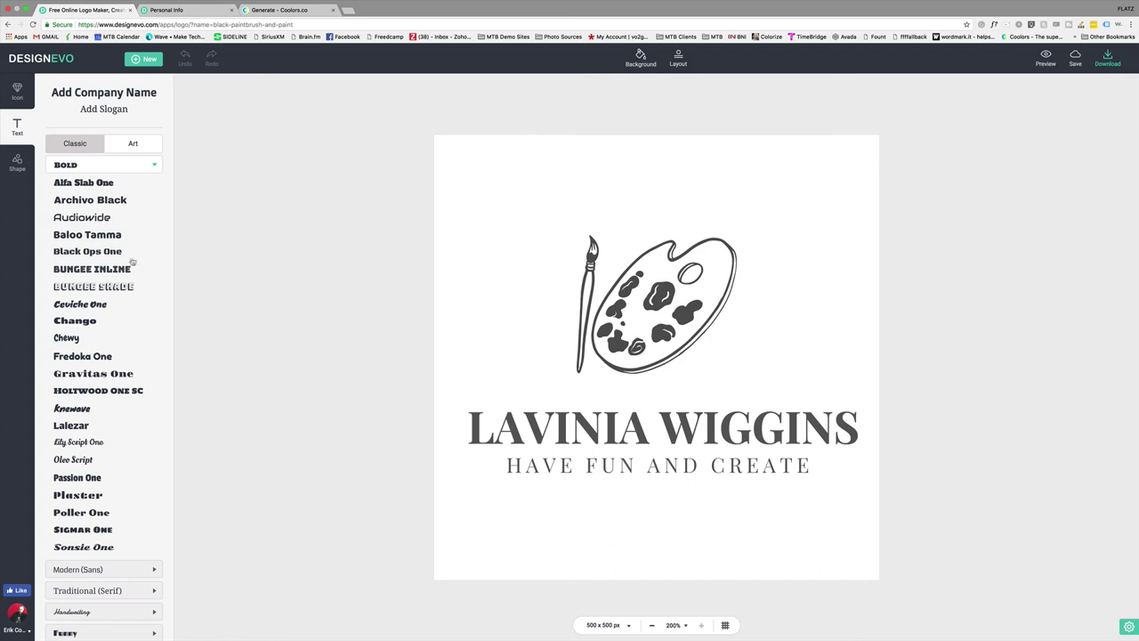
Step: Try the icon-left, icon-below and icon-right layouts, then return to the icon-above layout
left_click(678, 60)
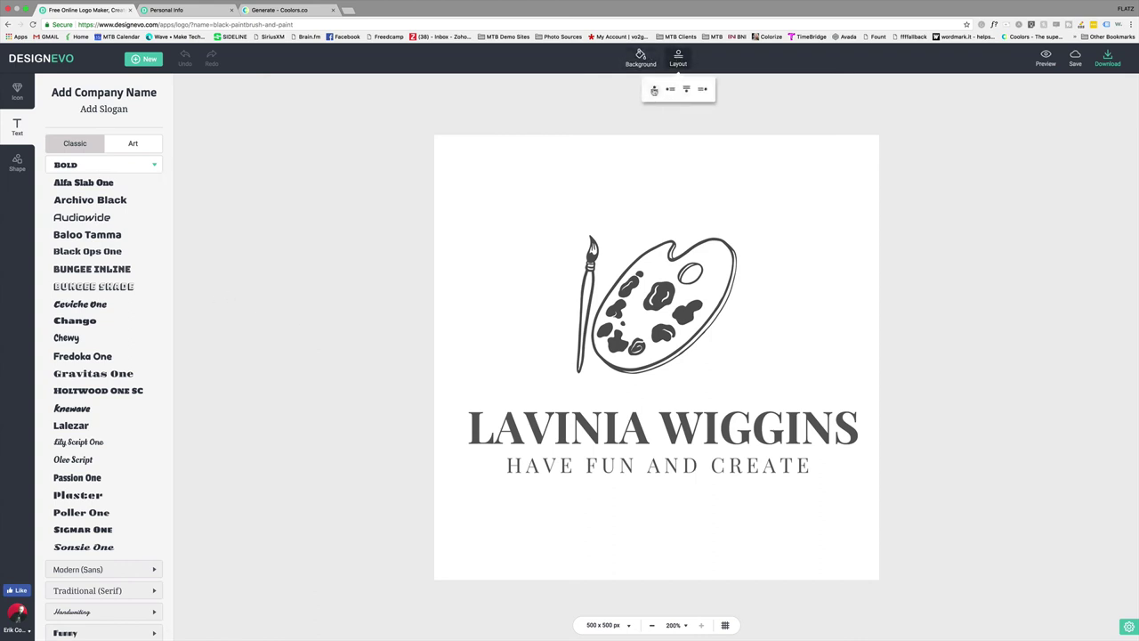
left_click(655, 90)
left_click(669, 90)
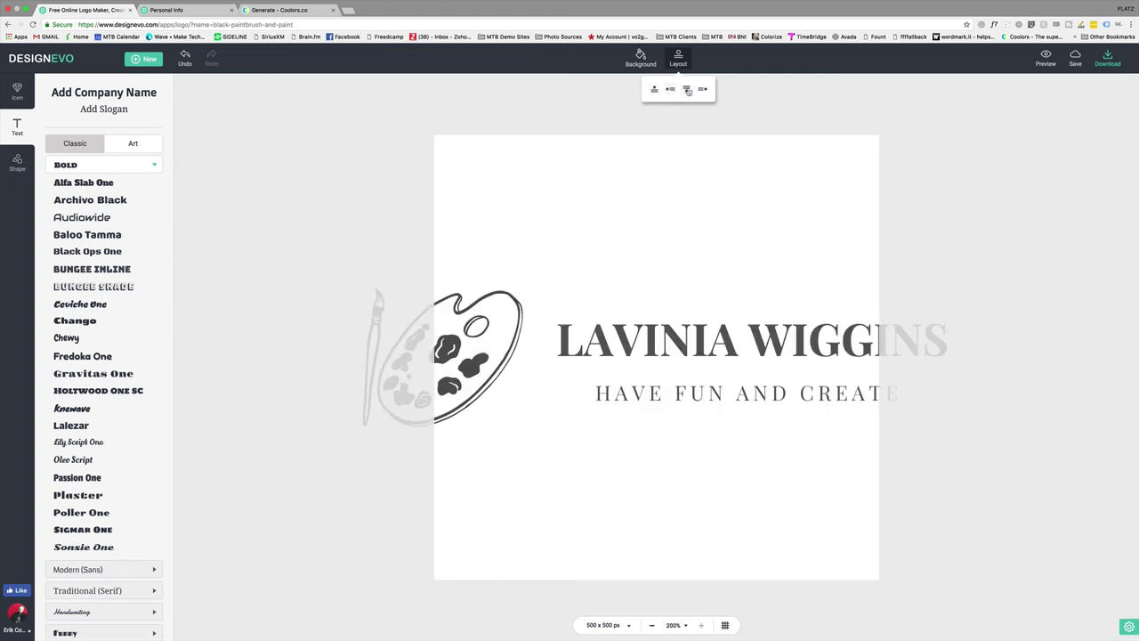
left_click(687, 89)
left_click(702, 90)
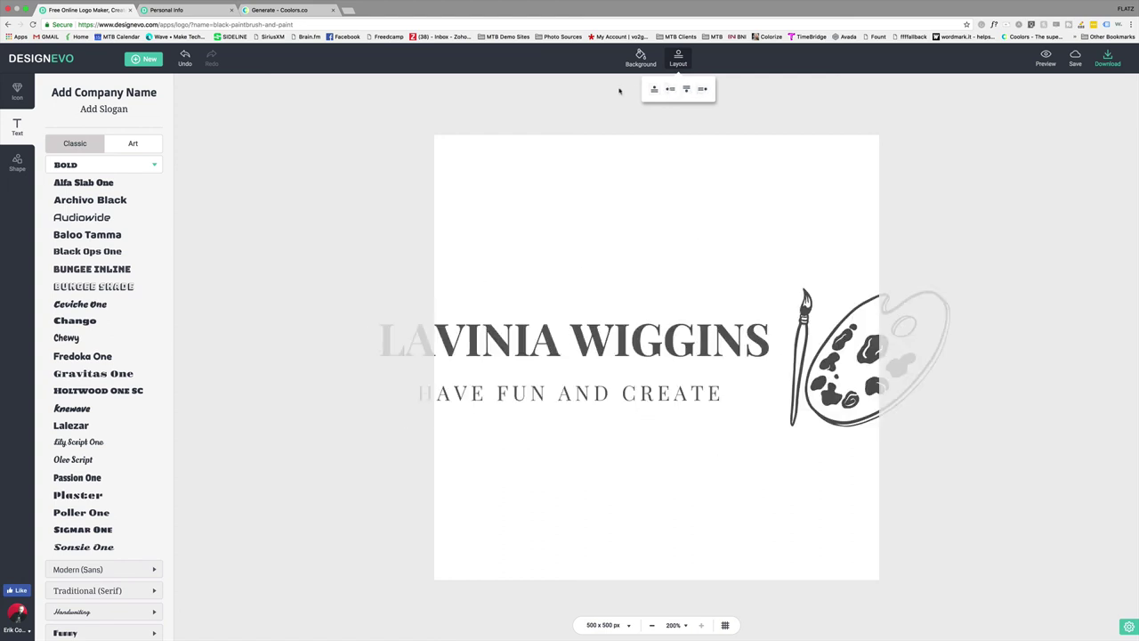
left_click(655, 90)
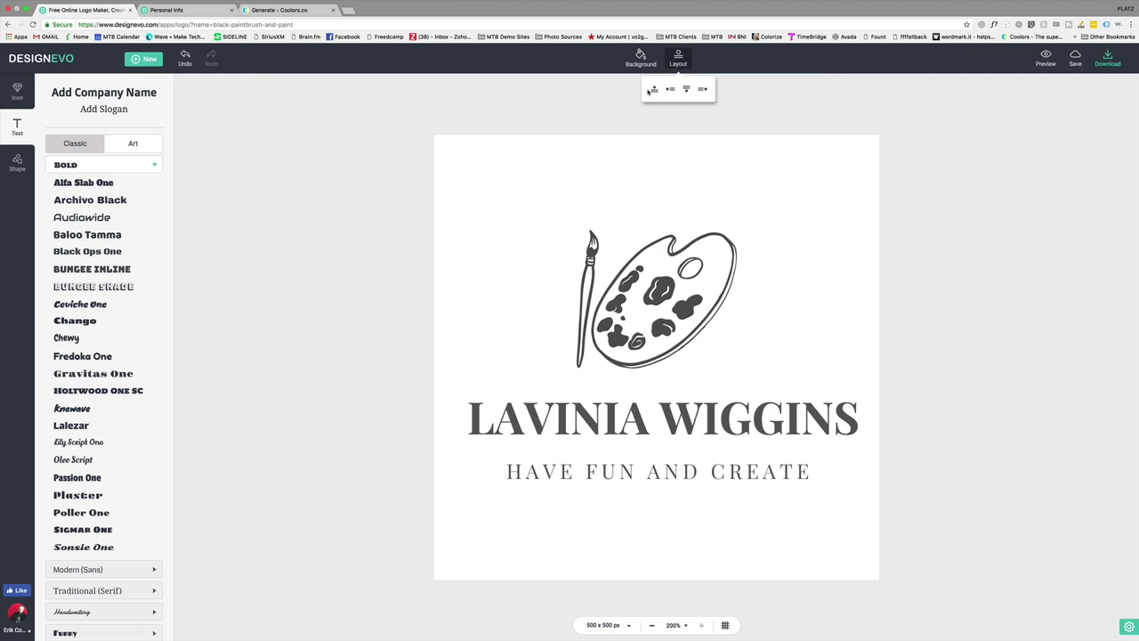
left_click(641, 58)
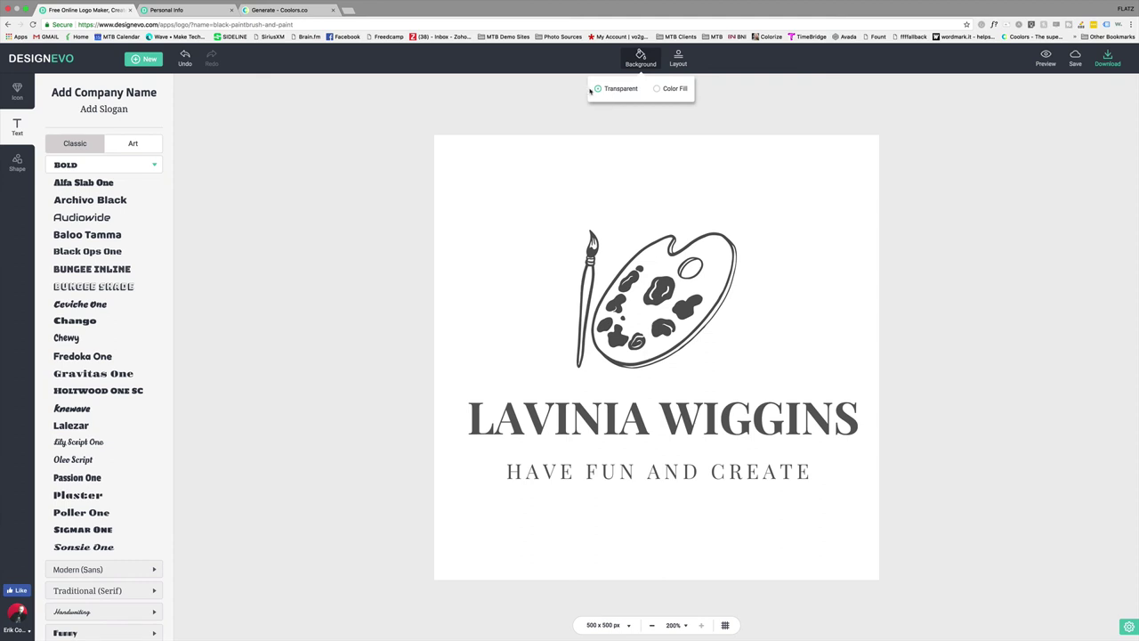
left_click(658, 90)
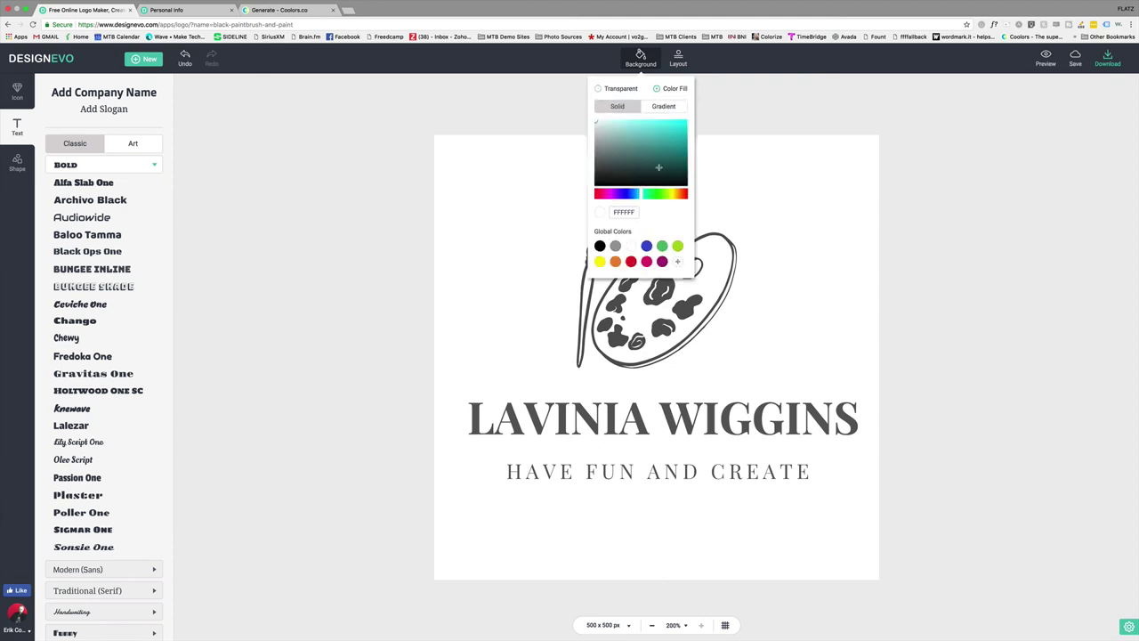
left_click_drag(661, 173, 649, 127)
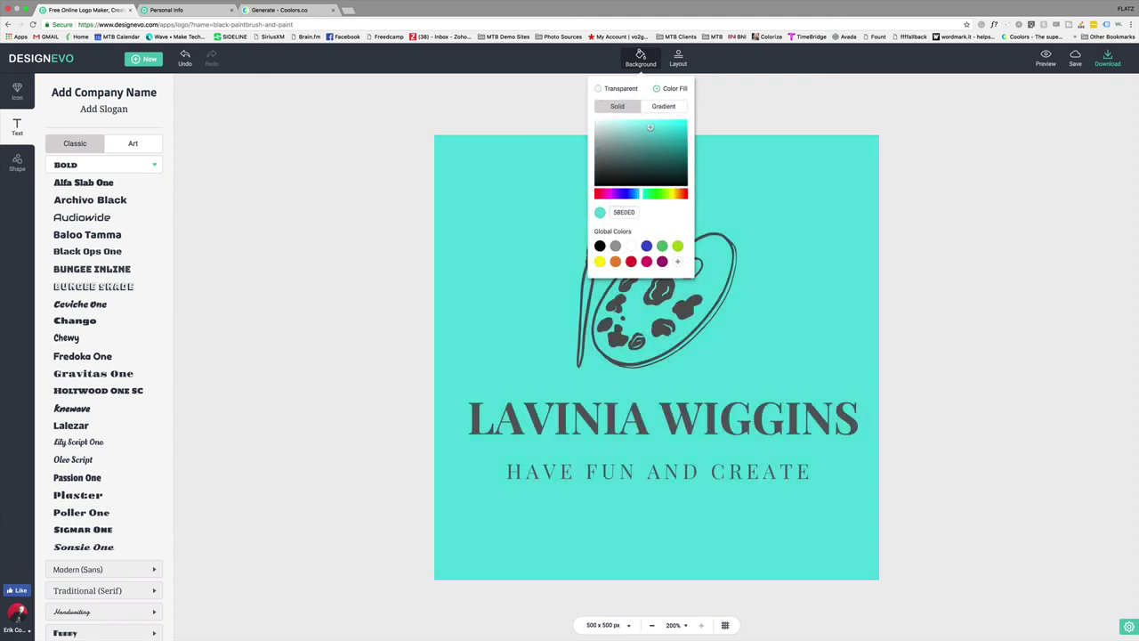
left_click(598, 89)
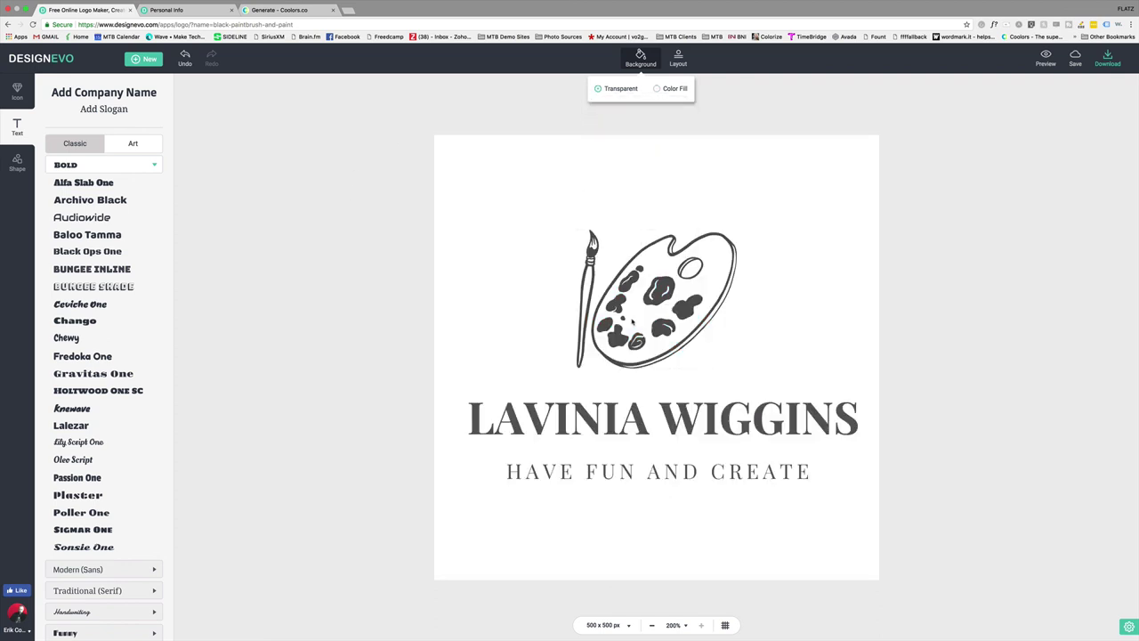
left_click(17, 91)
Step: Search the icon library for 'paintb' instead of the default search term
left_click(16, 125)
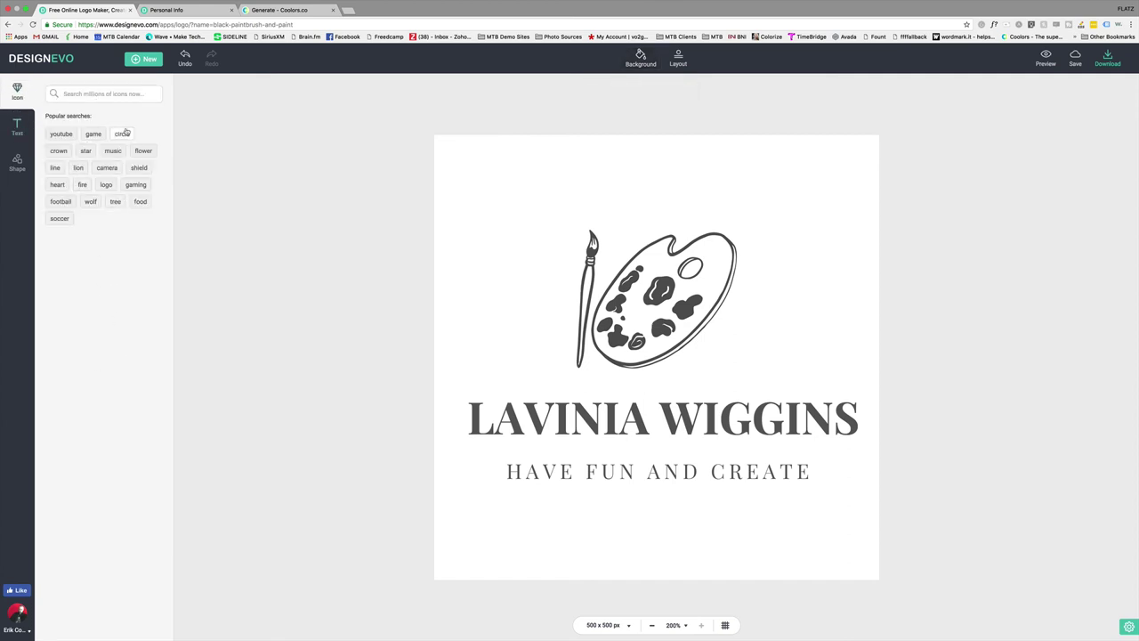
left_click(78, 168)
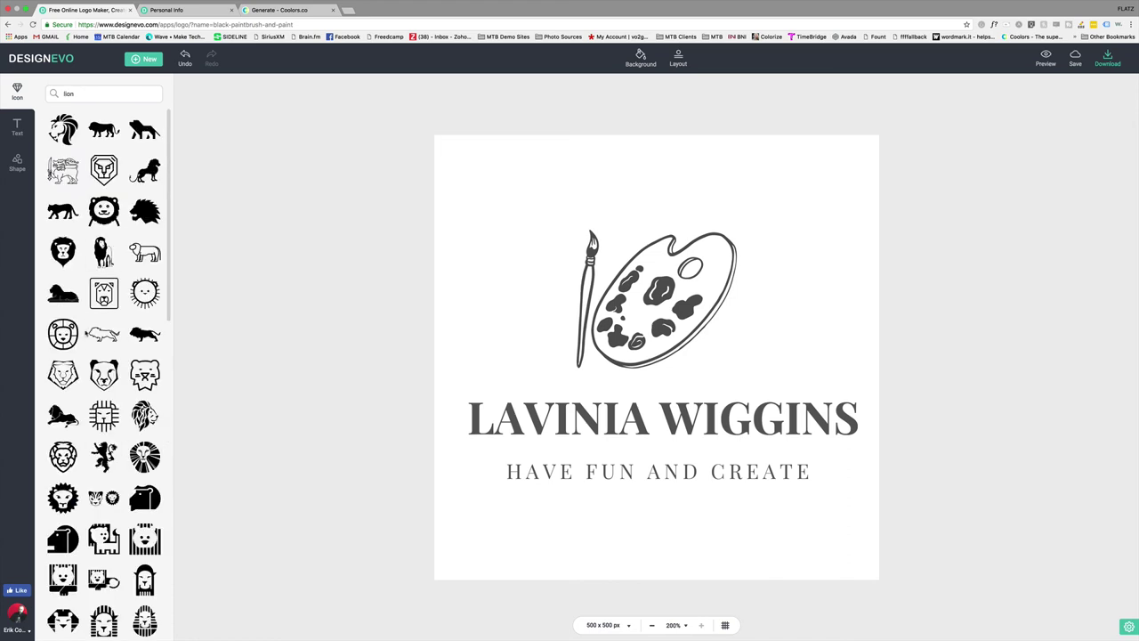
double_click(90, 92)
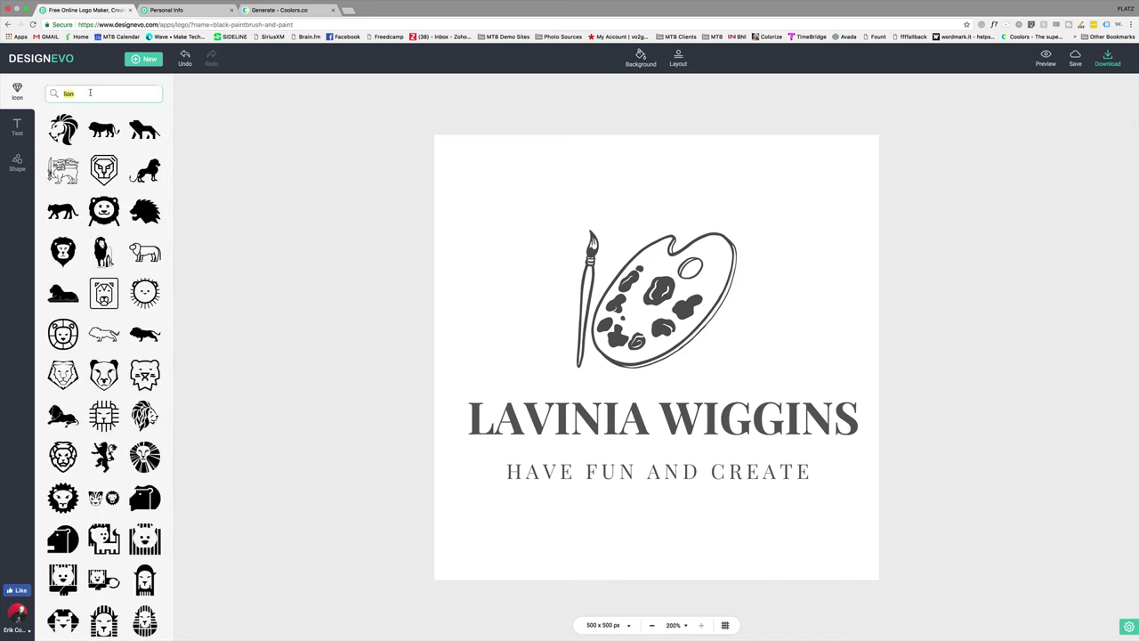
type("paintbrush")
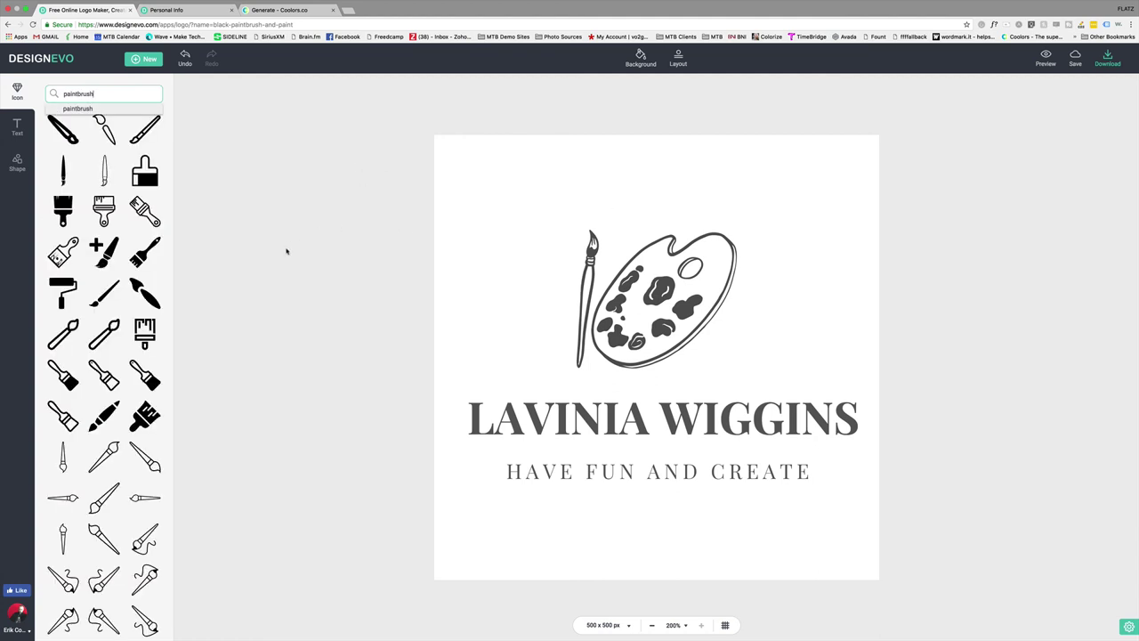
Step: Load more paintbrush results and add the black circle-paintbrush icon to the logo
scroll(89, 267, "down", 3)
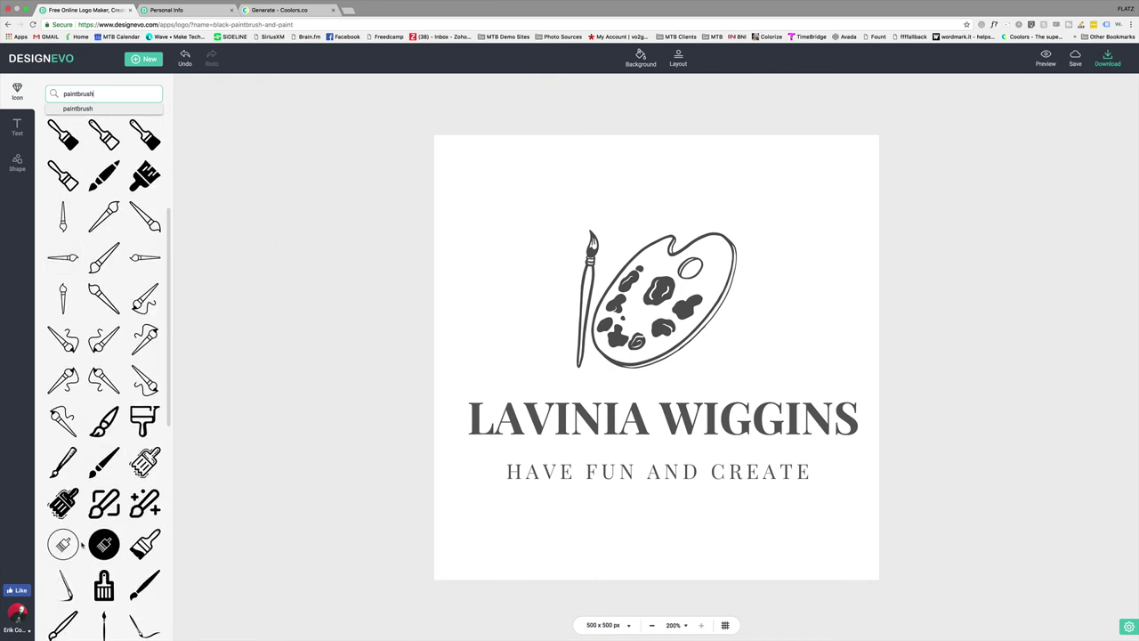
scroll(64, 534, "down", 2)
scroll(68, 525, "down", 3)
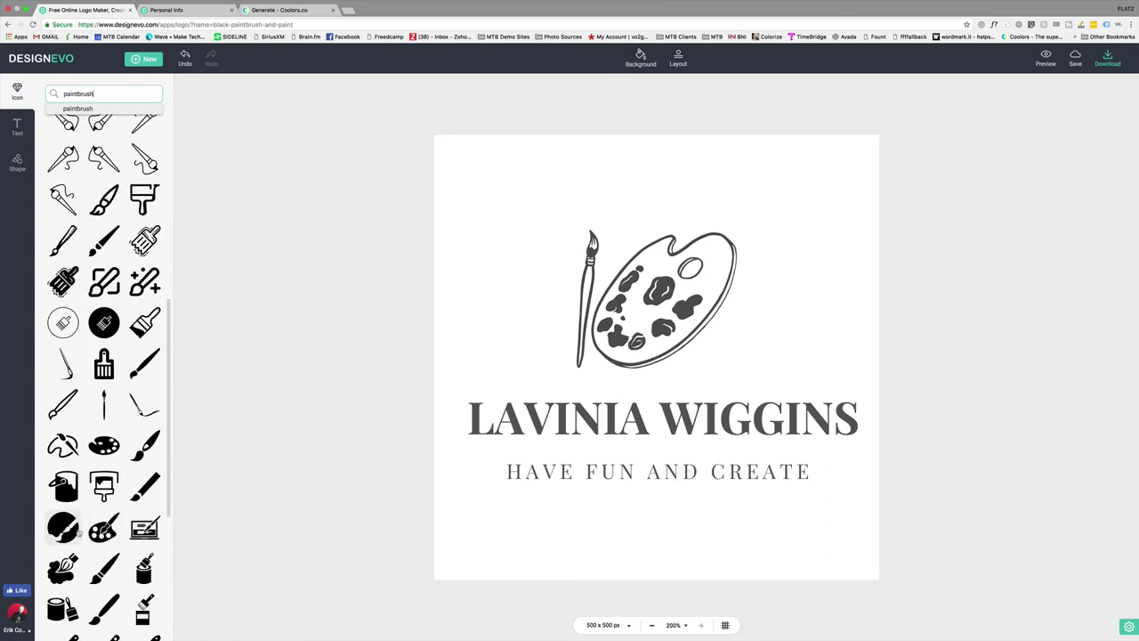
scroll(64, 507, "down", 3)
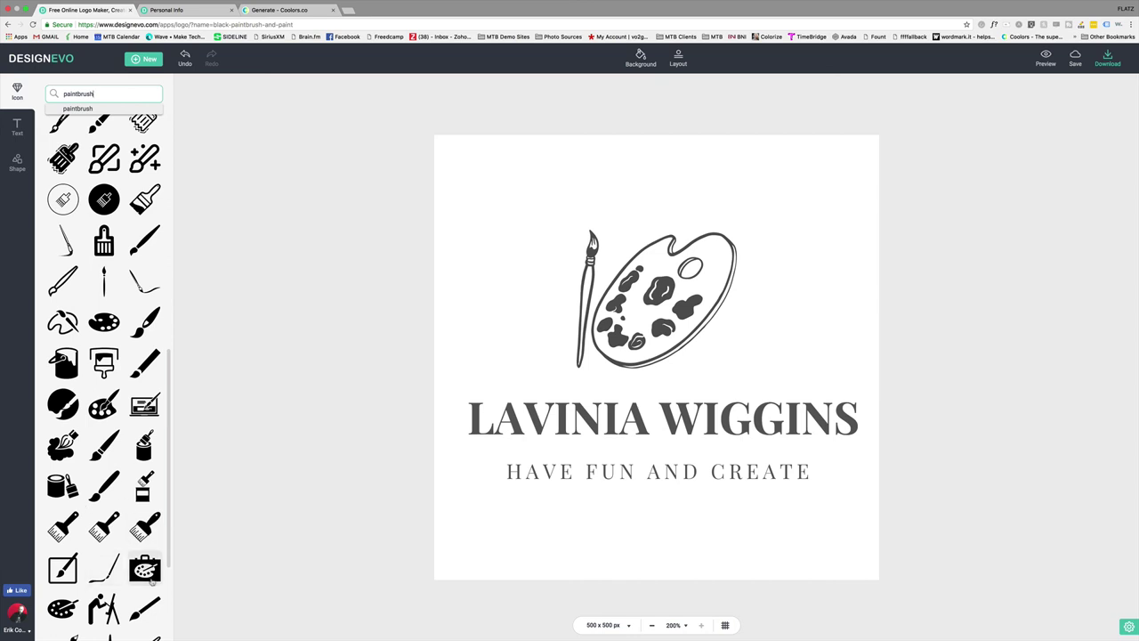
scroll(142, 579, "down", 4)
left_click(109, 614)
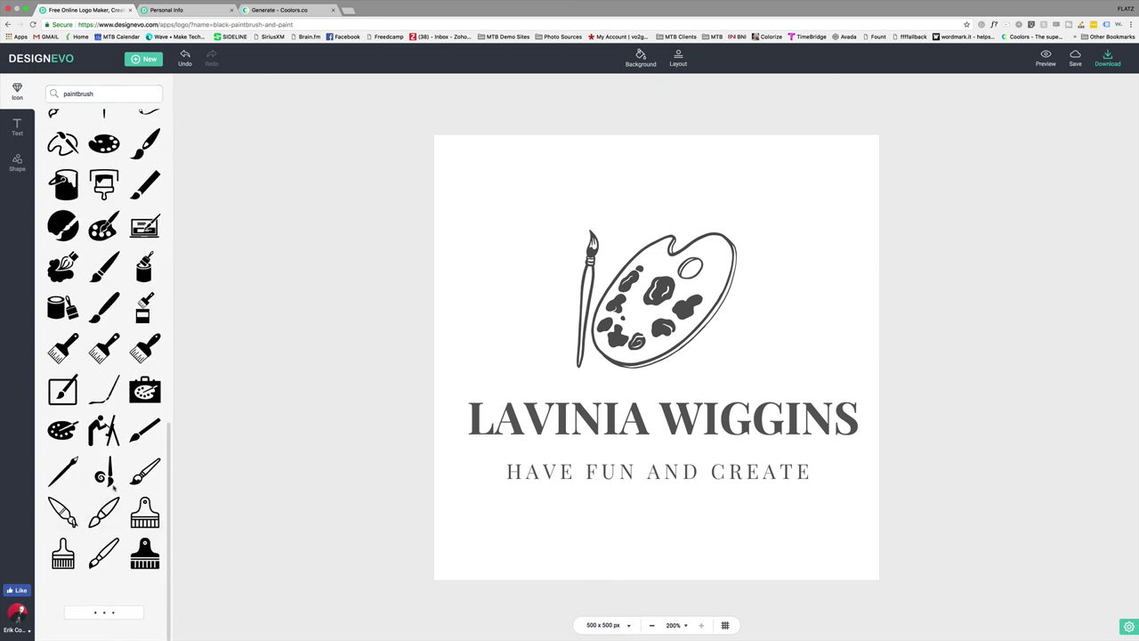
scroll(116, 486, "down", 5)
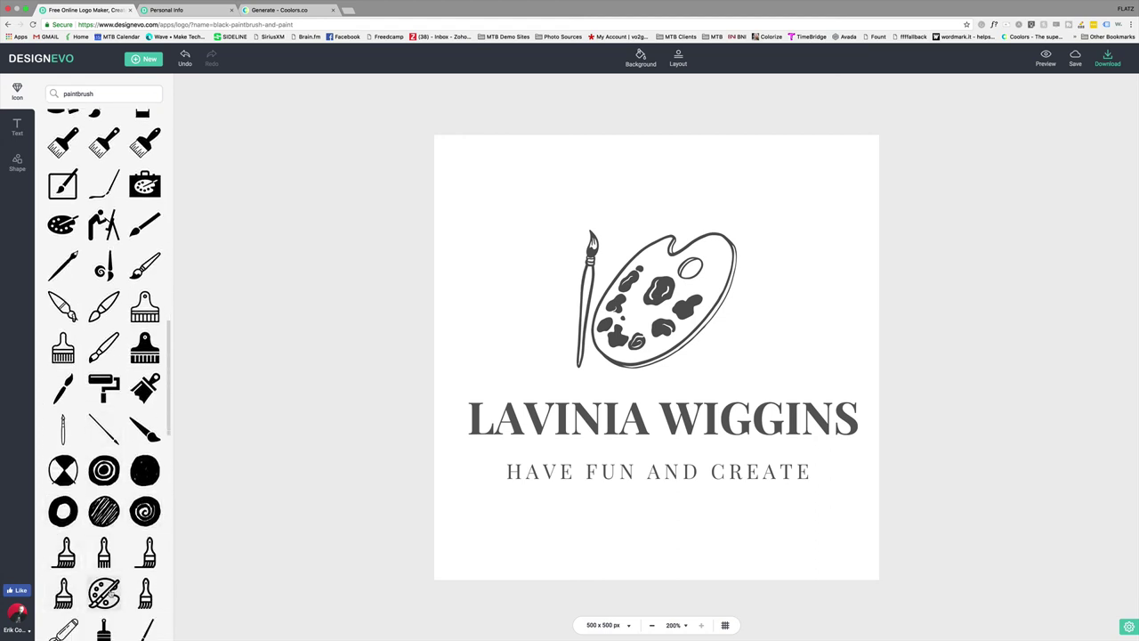
scroll(98, 595, "down", 2)
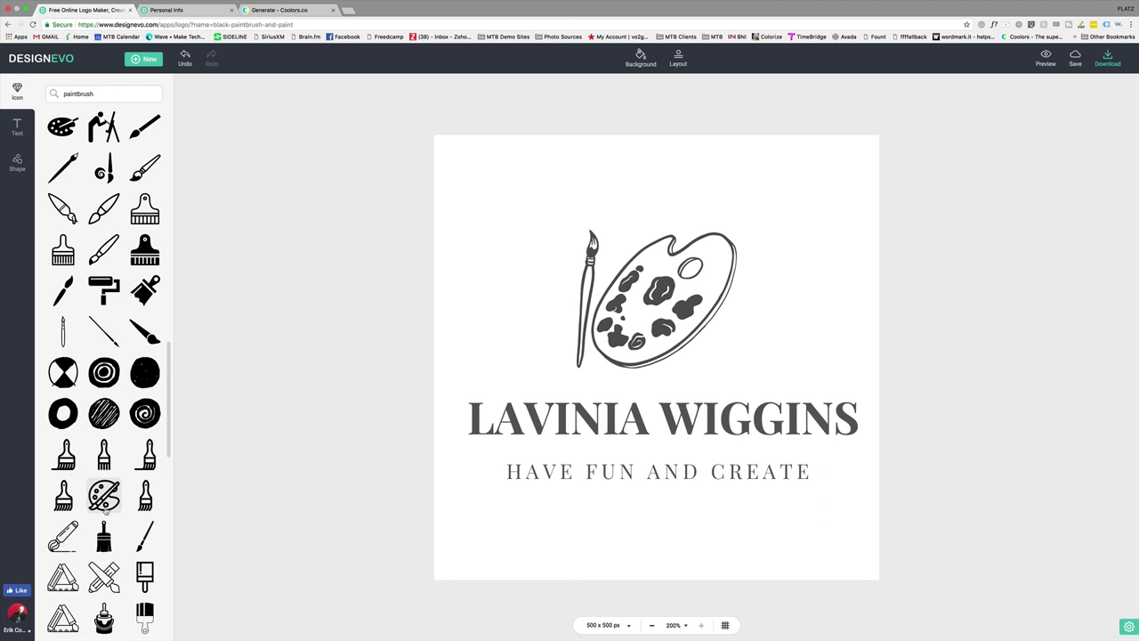
scroll(105, 428, "down", 5)
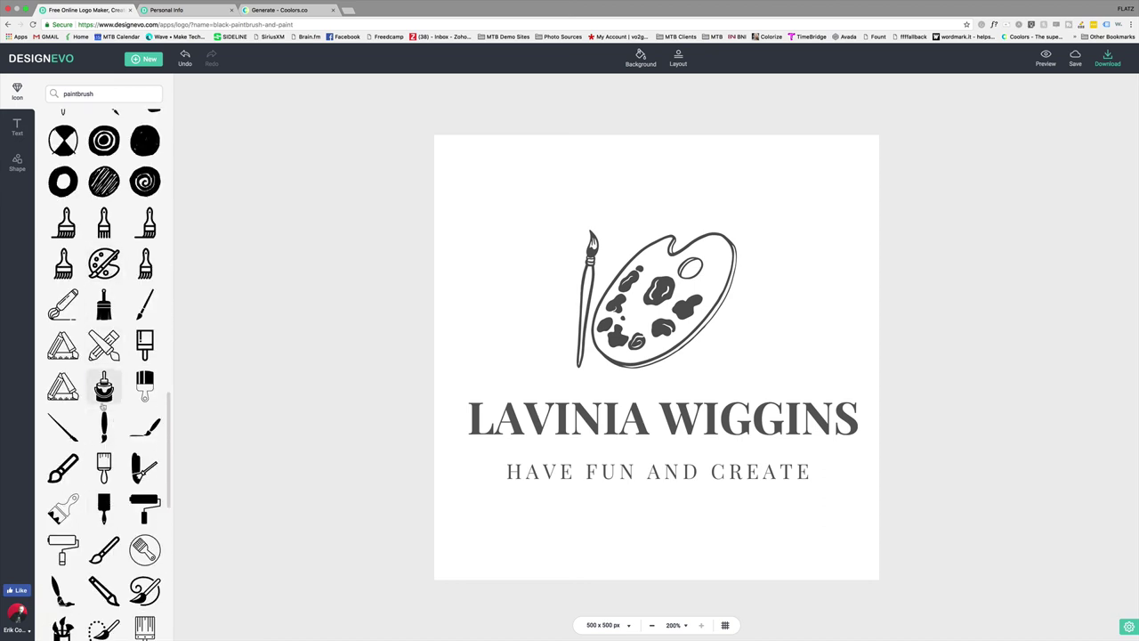
scroll(103, 400, "up", 9)
scroll(102, 406, "up", 3)
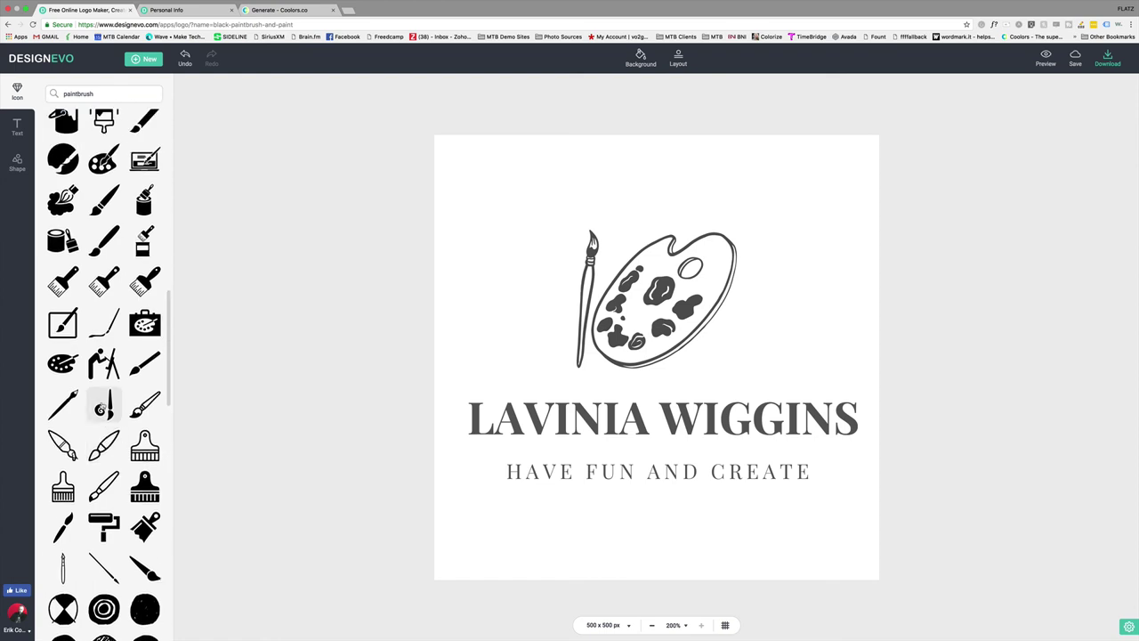
left_click(63, 245)
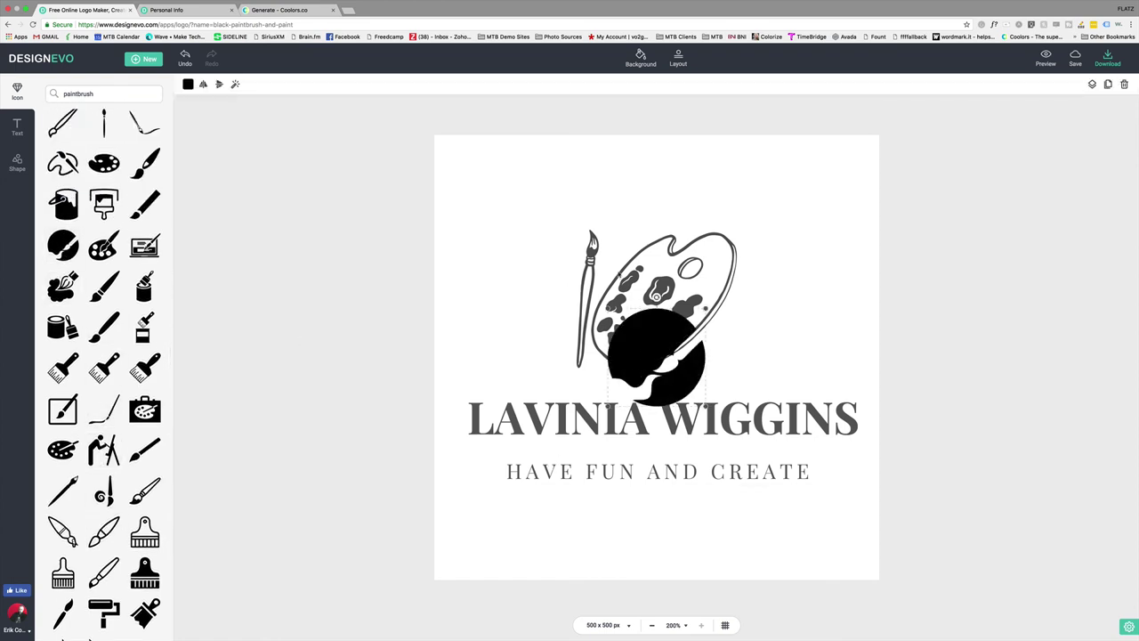
Step: Delete the old palette icon and move the circle-paintbrush icon up above the name
left_click(627, 278)
key("Delete")
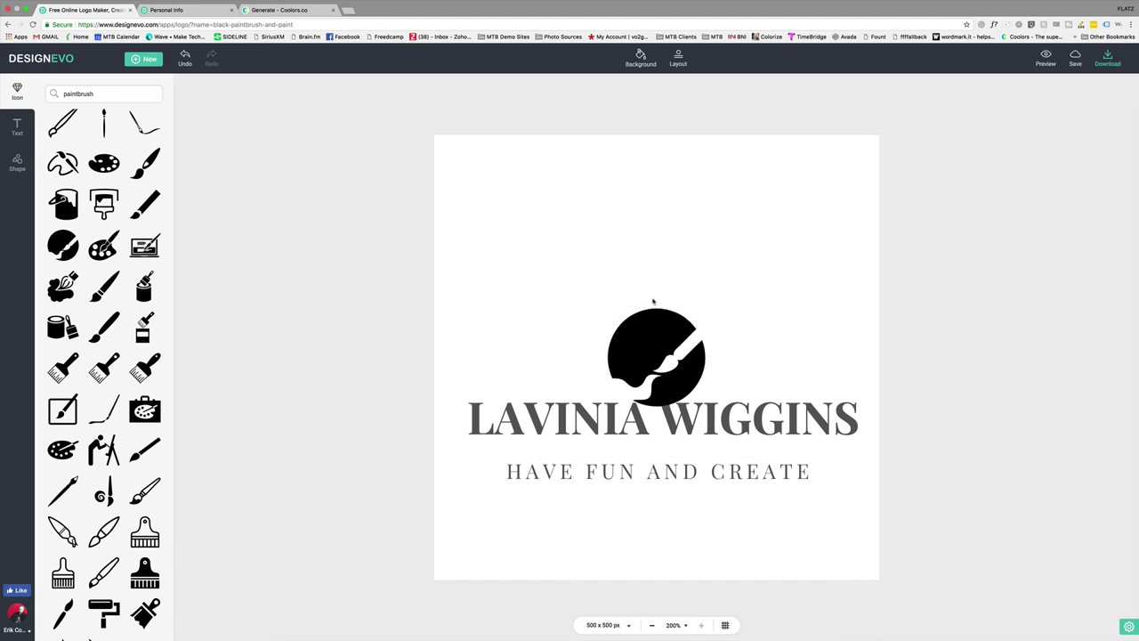
left_click_drag(655, 333, 649, 291)
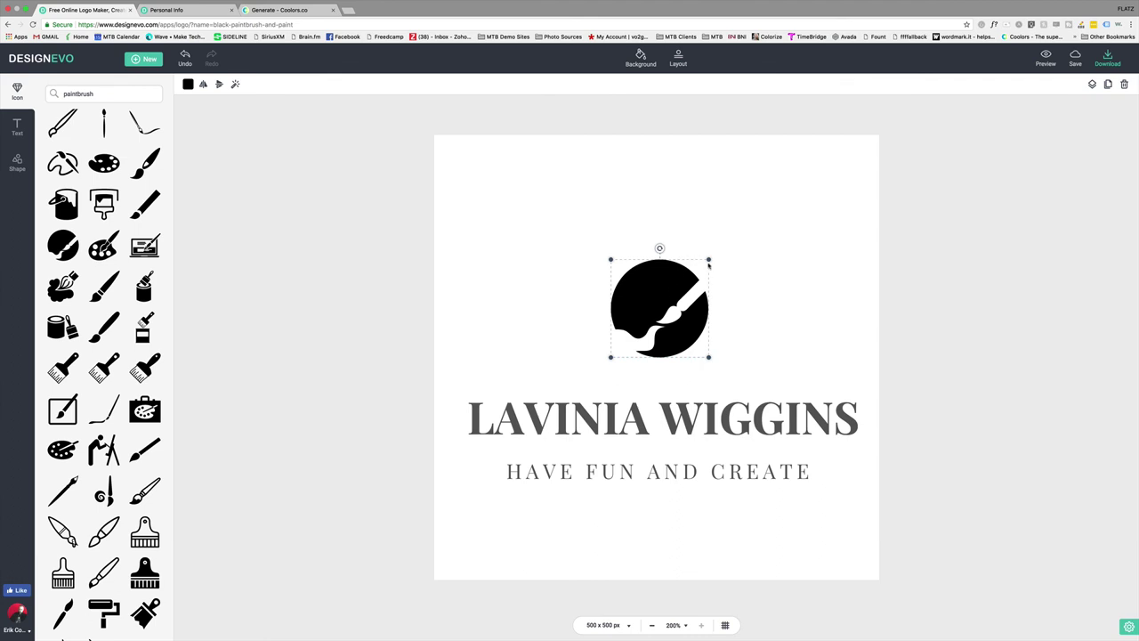
Step: Enlarge the circle-paintbrush icon and centre it above the name
mouse_move(708, 260)
left_mouse_down()
mouse_move(761, 199)
mouse_move(672, 268)
mouse_move(676, 281)
left_mouse_up()
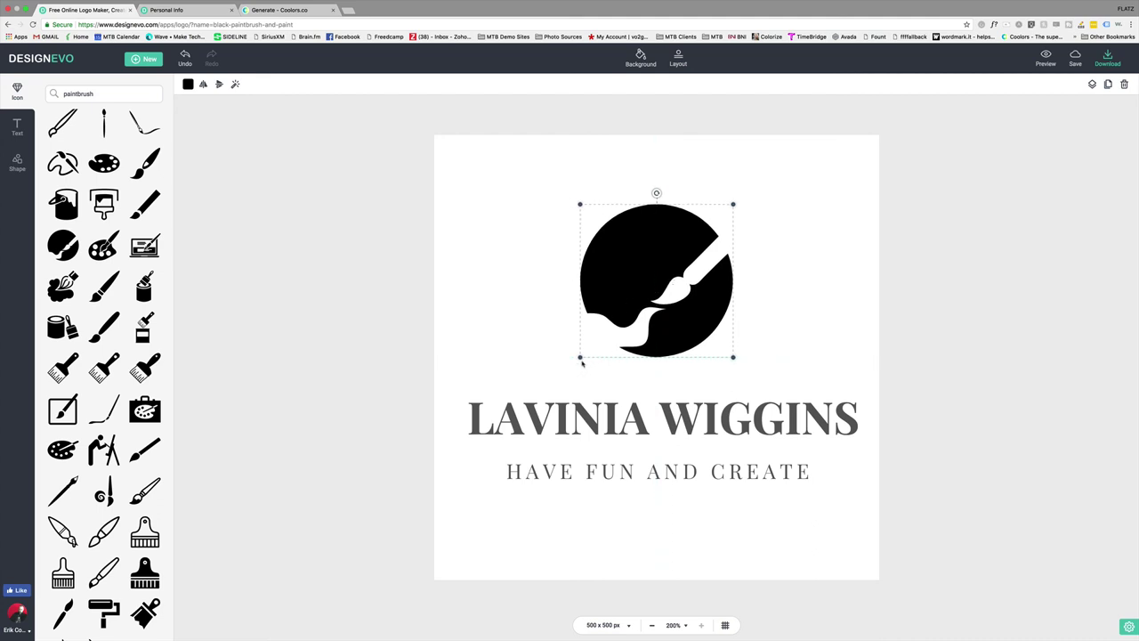
left_click_drag(578, 358, 552, 382)
left_click_drag(656, 332, 673, 325)
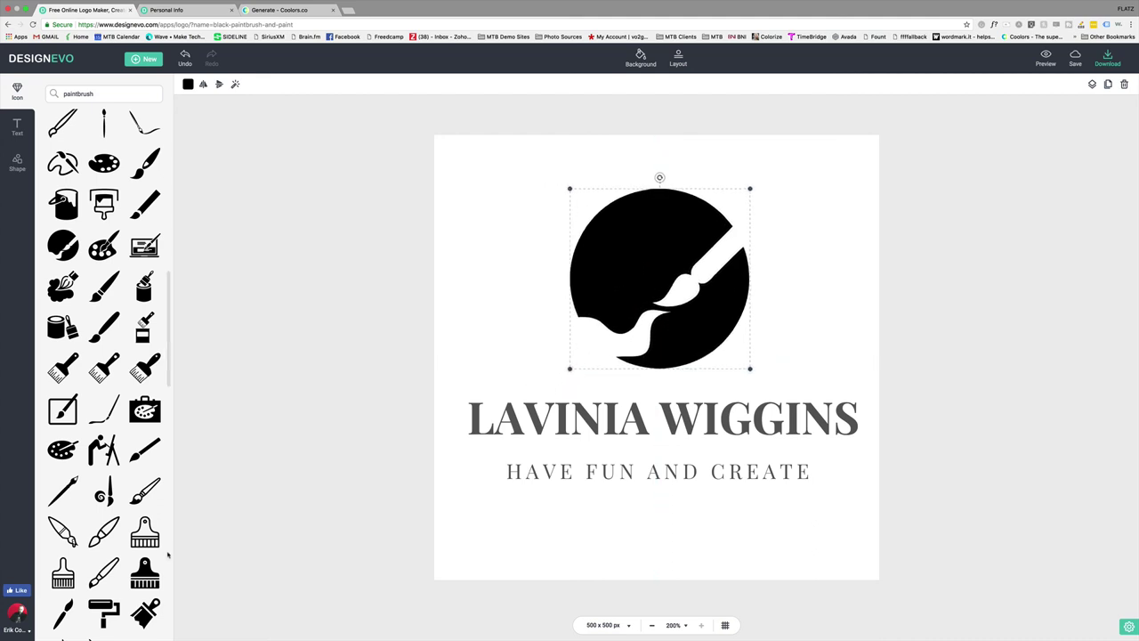
scroll(124, 525, "down", 5)
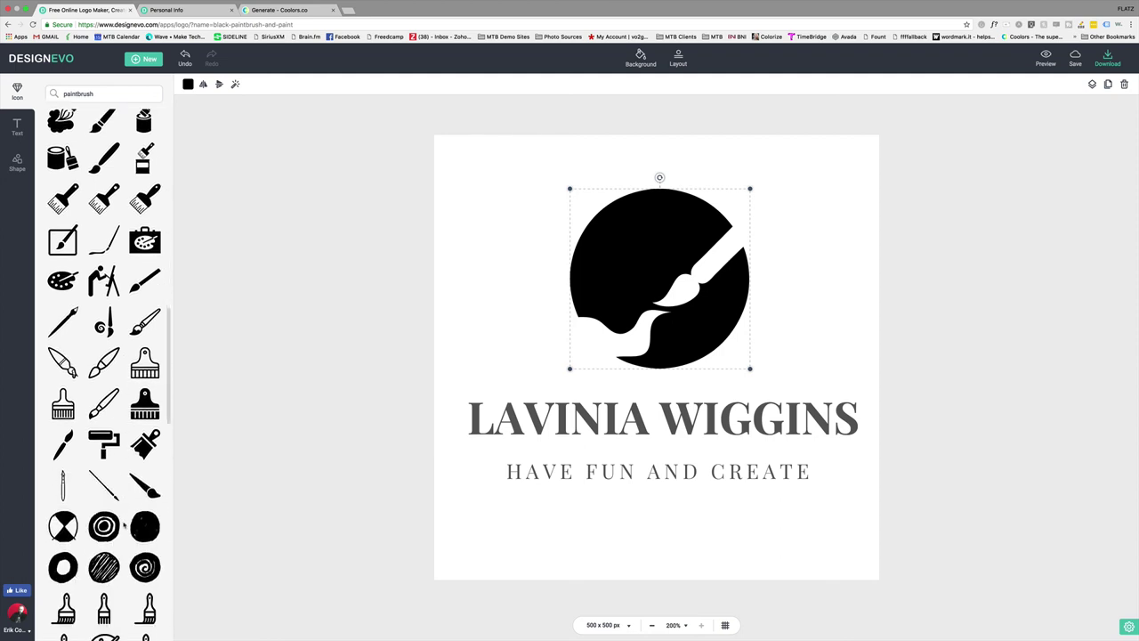
scroll(124, 526, "down", 1)
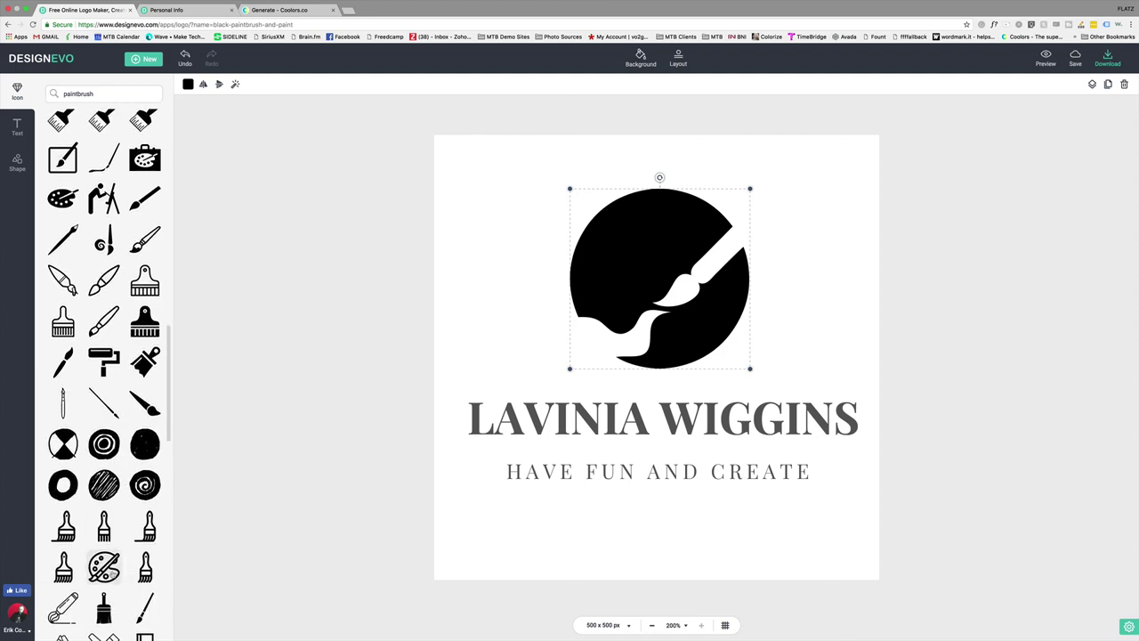
left_click(103, 566)
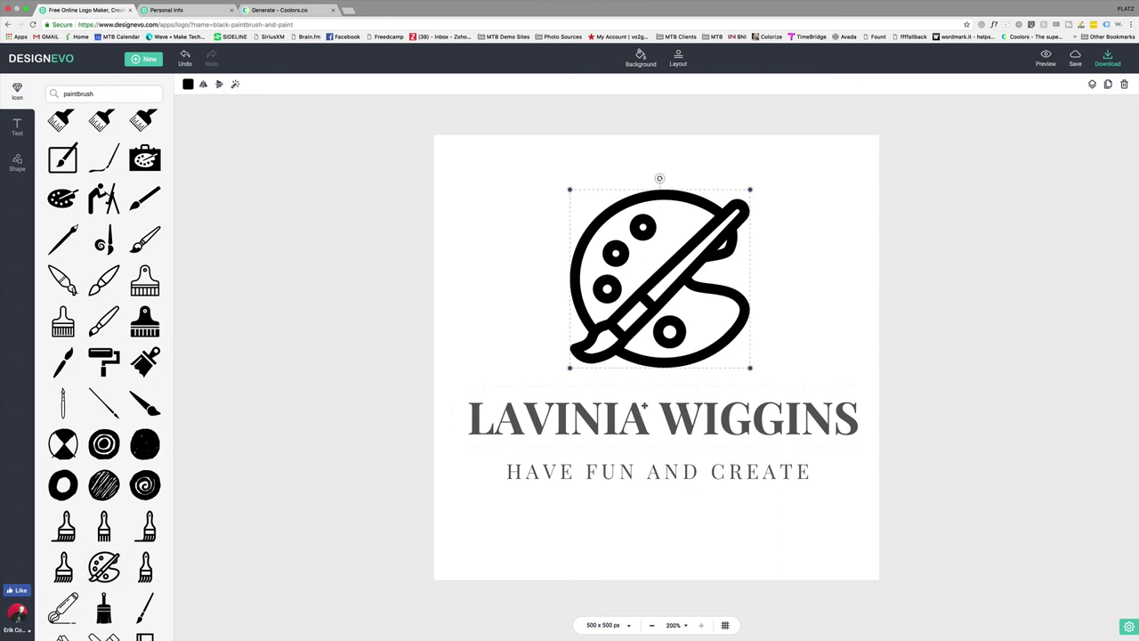
mouse_move(644, 321)
left_mouse_down()
mouse_move(736, 313)
mouse_move(645, 325)
left_mouse_up()
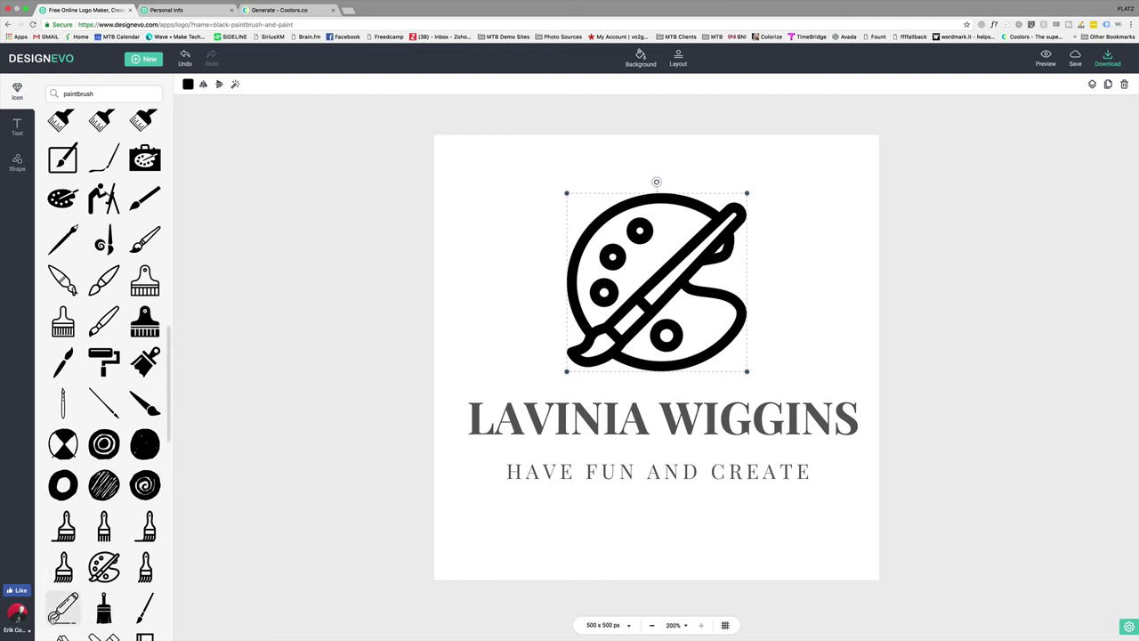
left_click(62, 609)
left_click(63, 567)
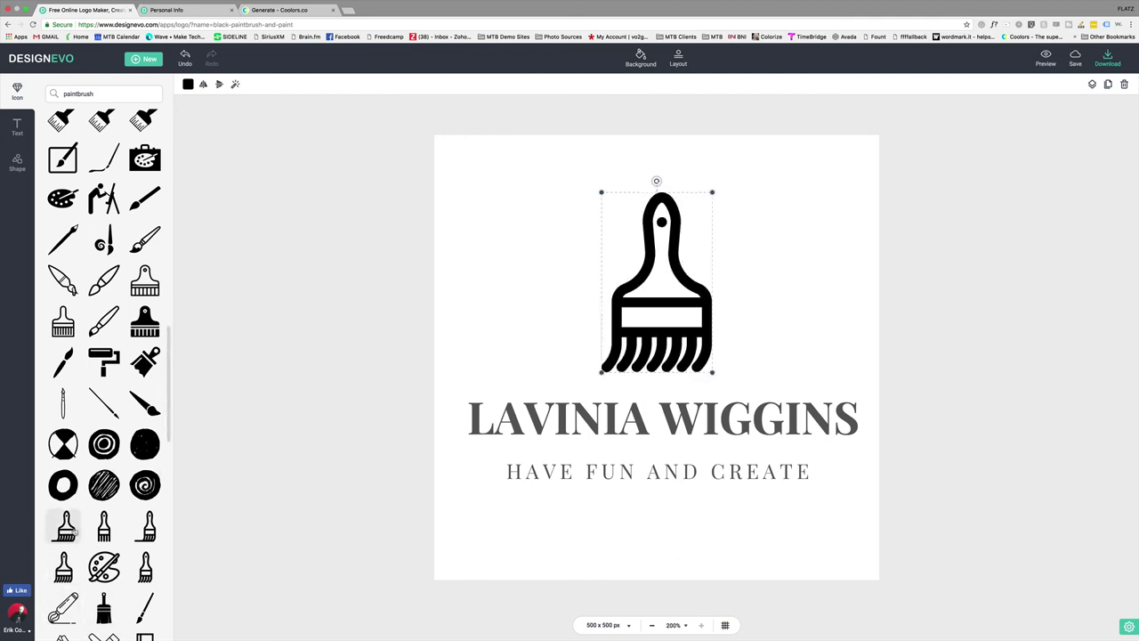
left_click(64, 486)
scroll(72, 500, "down", 5)
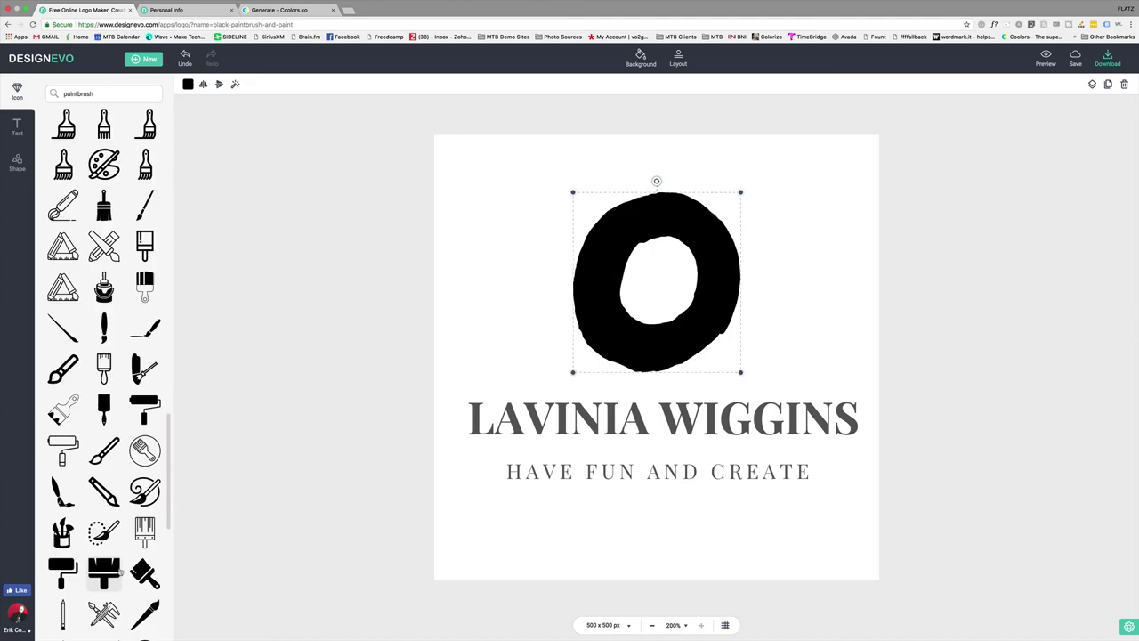
scroll(120, 475, "down", 4)
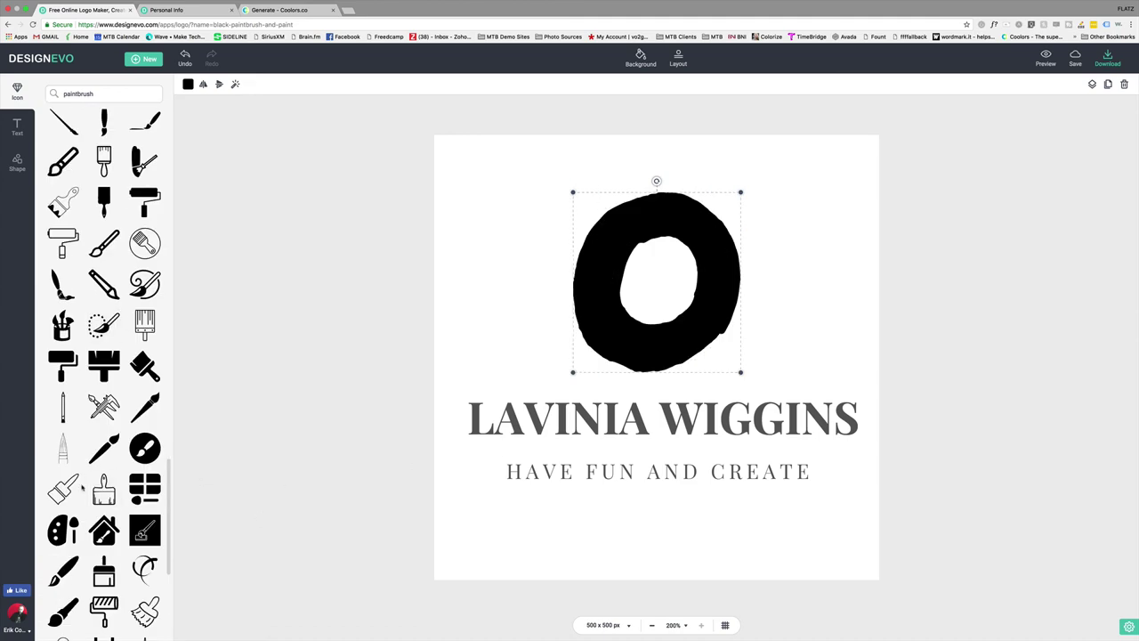
scroll(122, 486, "down", 1)
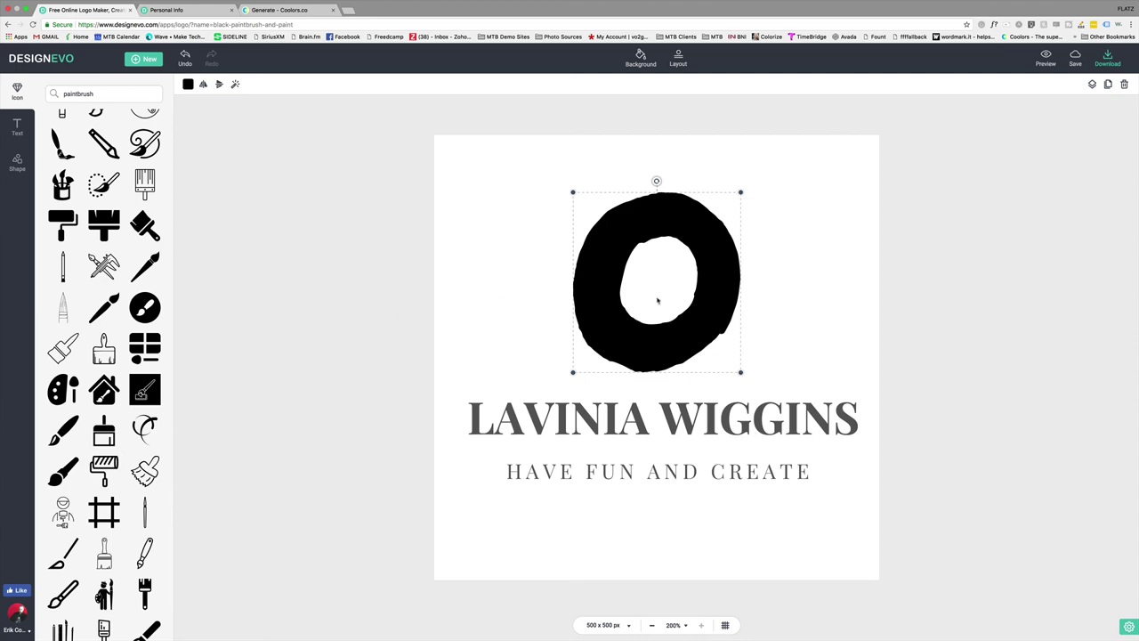
scroll(105, 431, "down", 2)
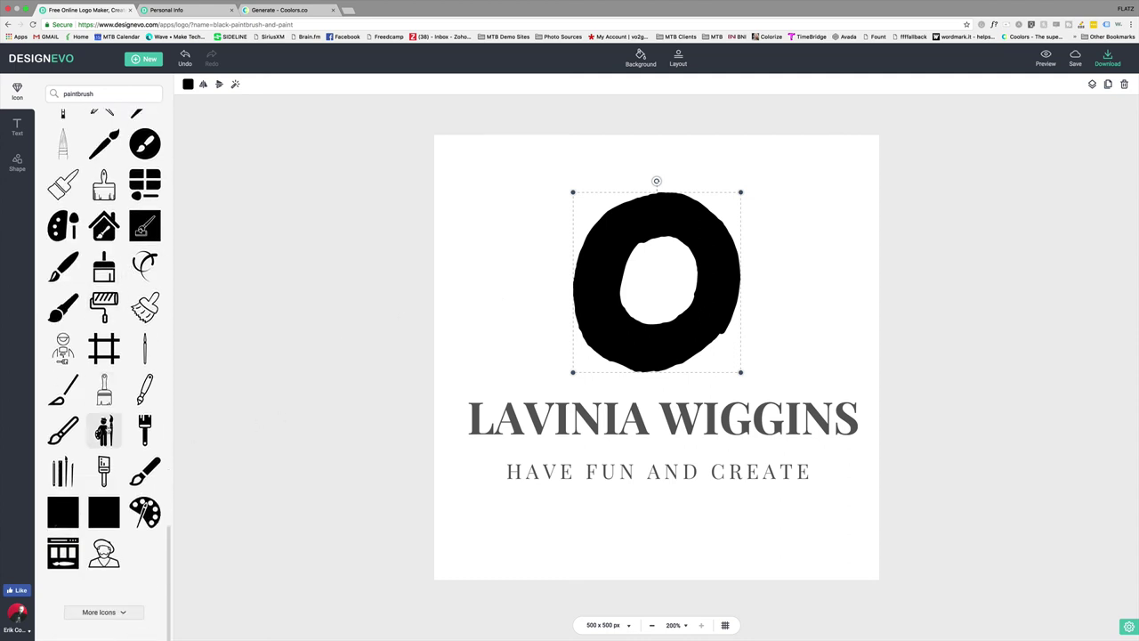
left_click(104, 616)
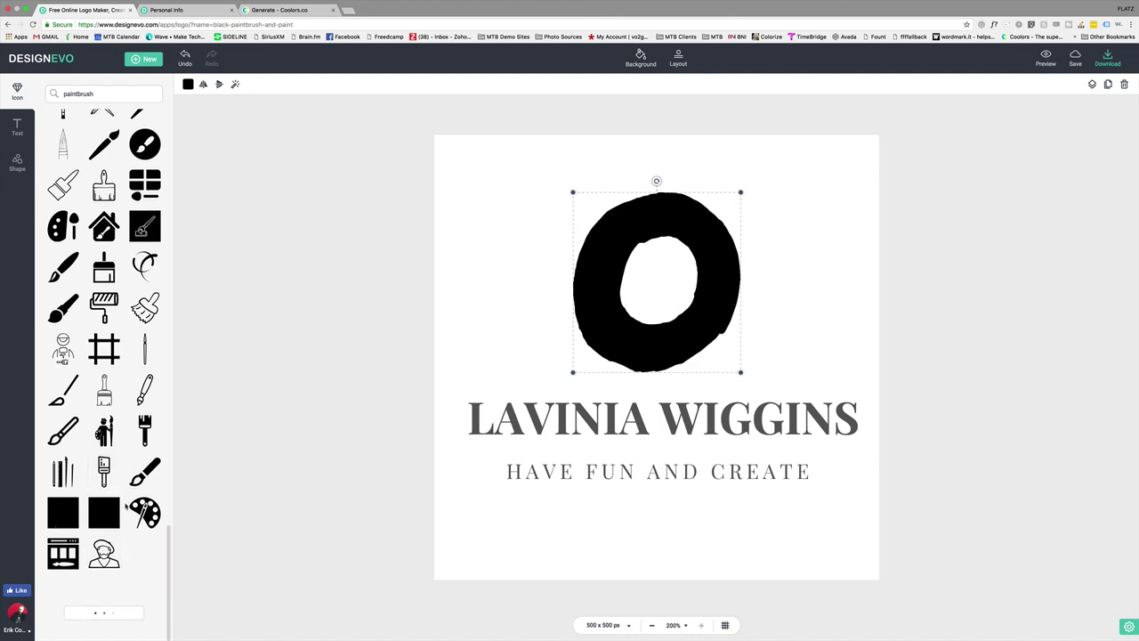
scroll(125, 504, "up", 8)
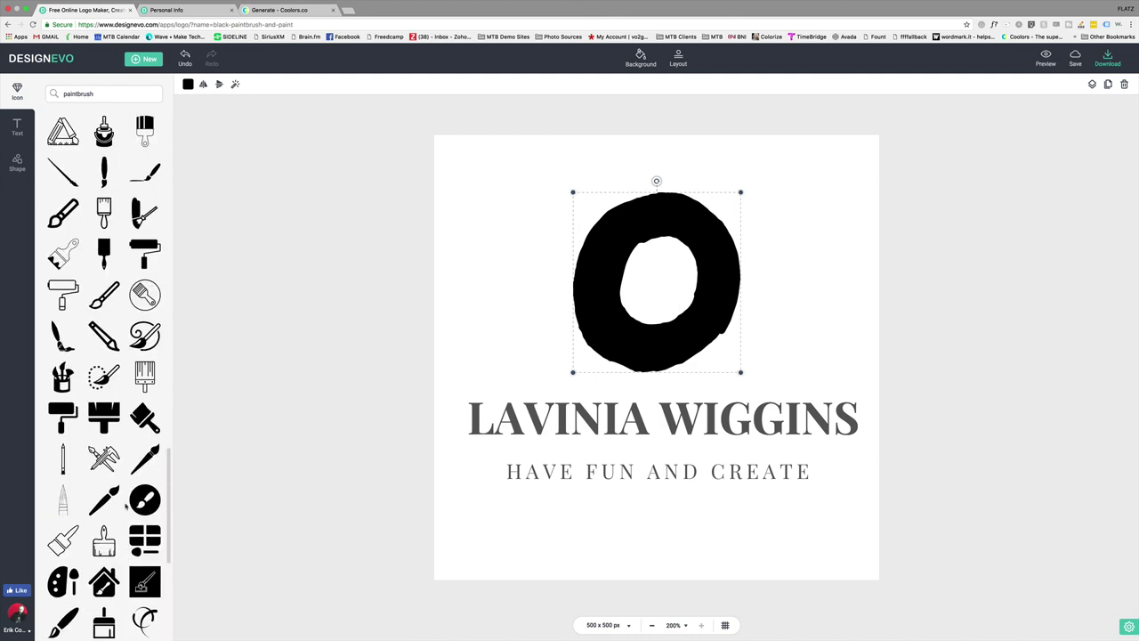
scroll(126, 506, "up", 2)
scroll(83, 481, "up", 7)
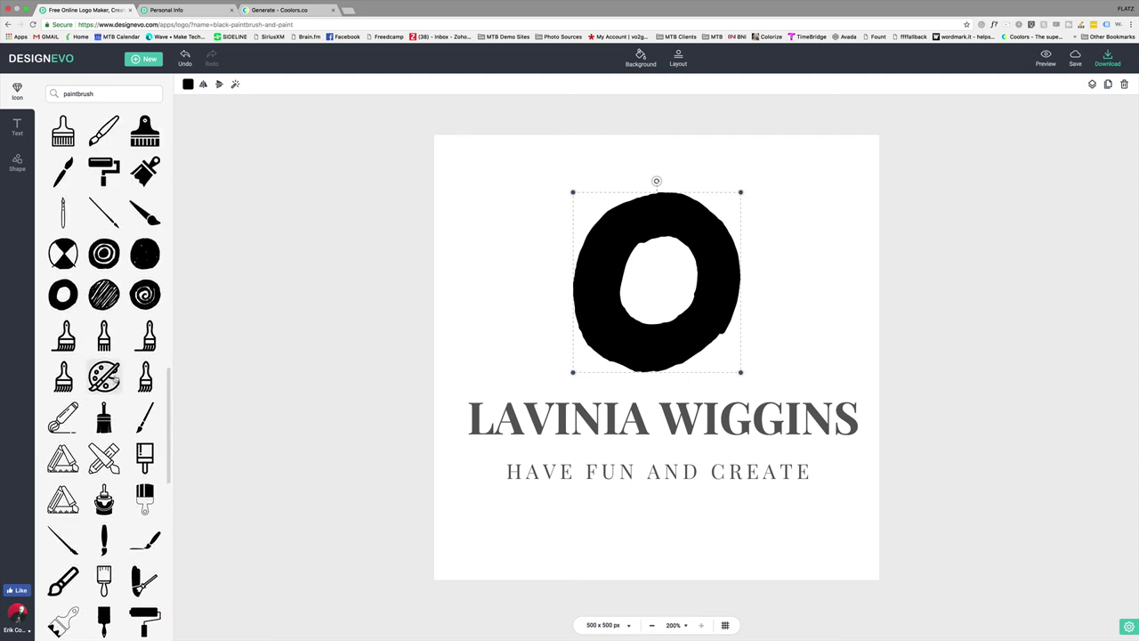
left_click(103, 376)
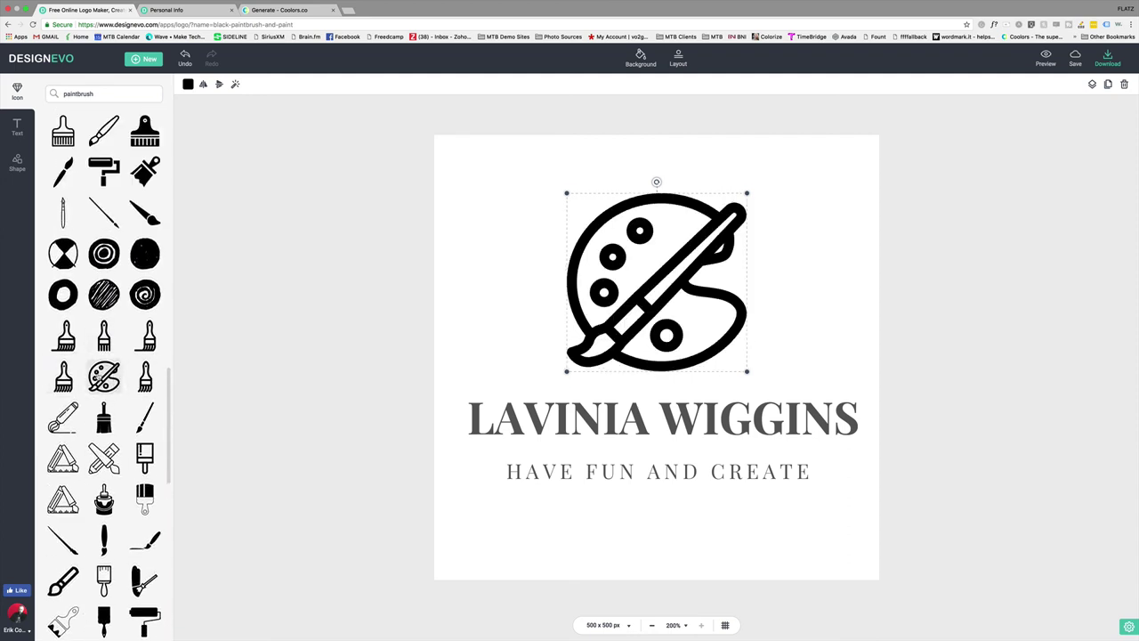
scroll(99, 373, "down", 5)
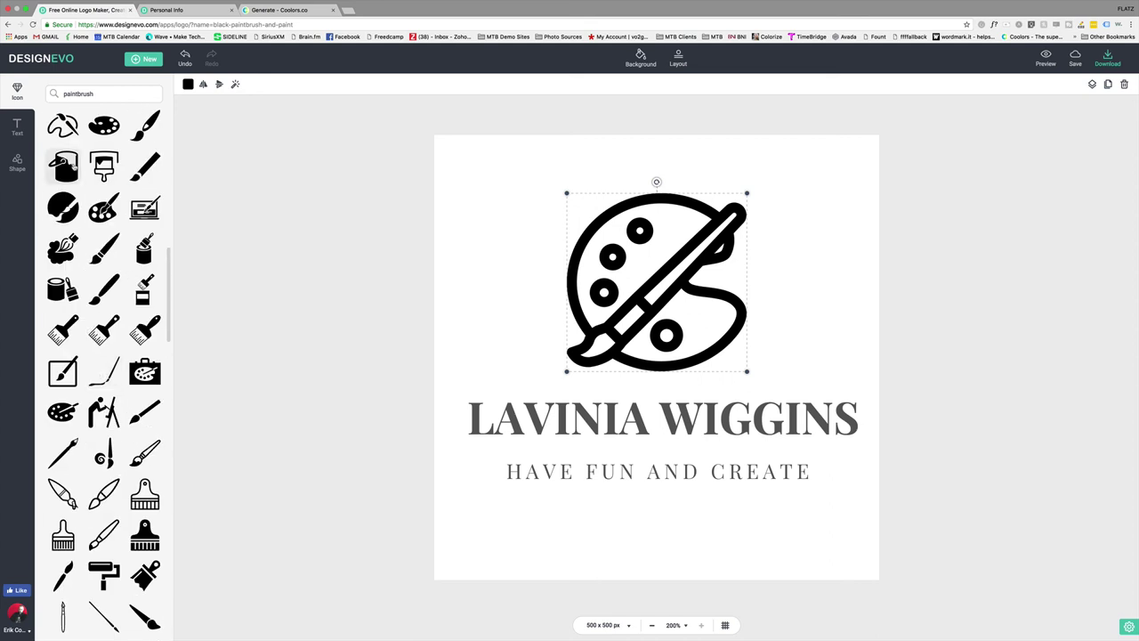
left_click(58, 215)
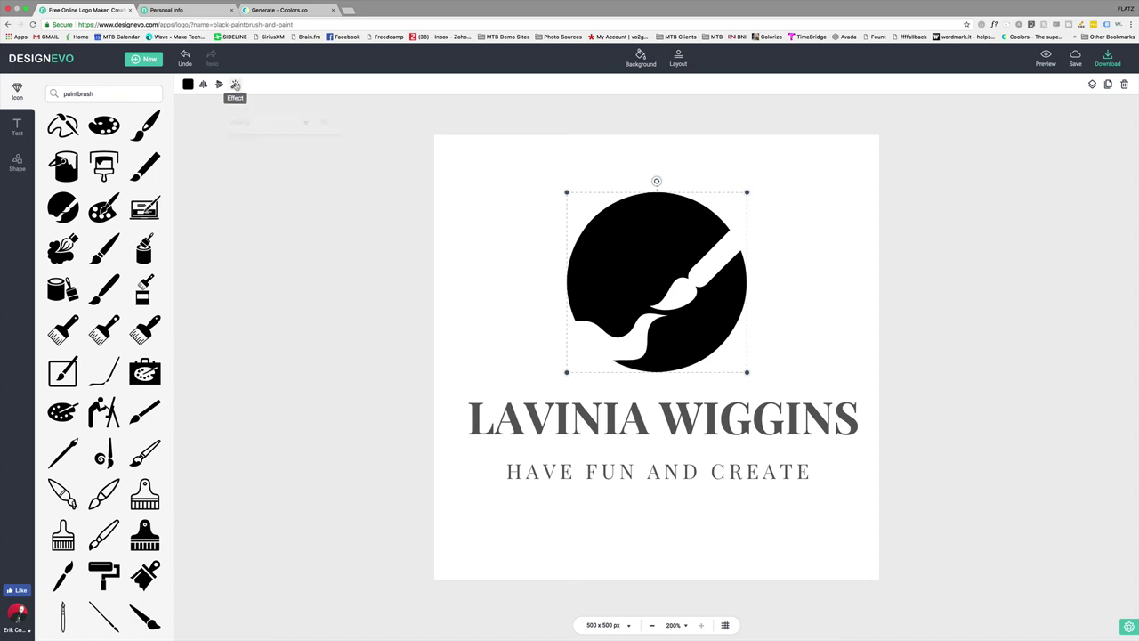
Step: Try opacity 36 and vertical and horizontal flips, revert the flips, then bring up the icon's colours
left_click(236, 85)
mouse_move(304, 118)
left_mouse_down()
mouse_move(273, 118)
mouse_move(322, 116)
left_mouse_up()
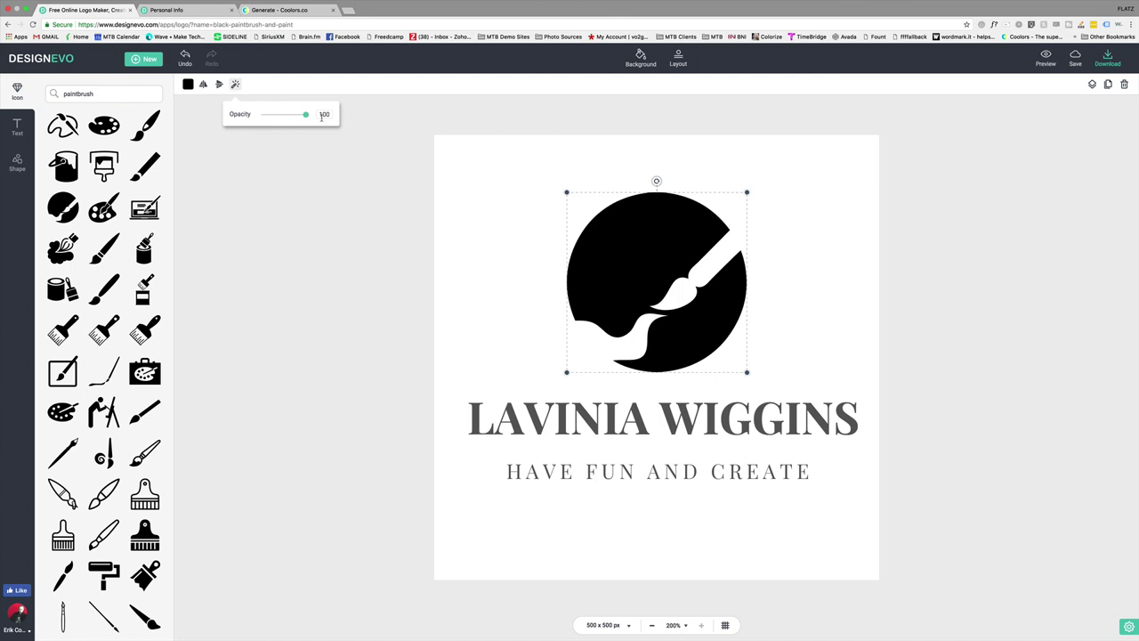
left_click(220, 84)
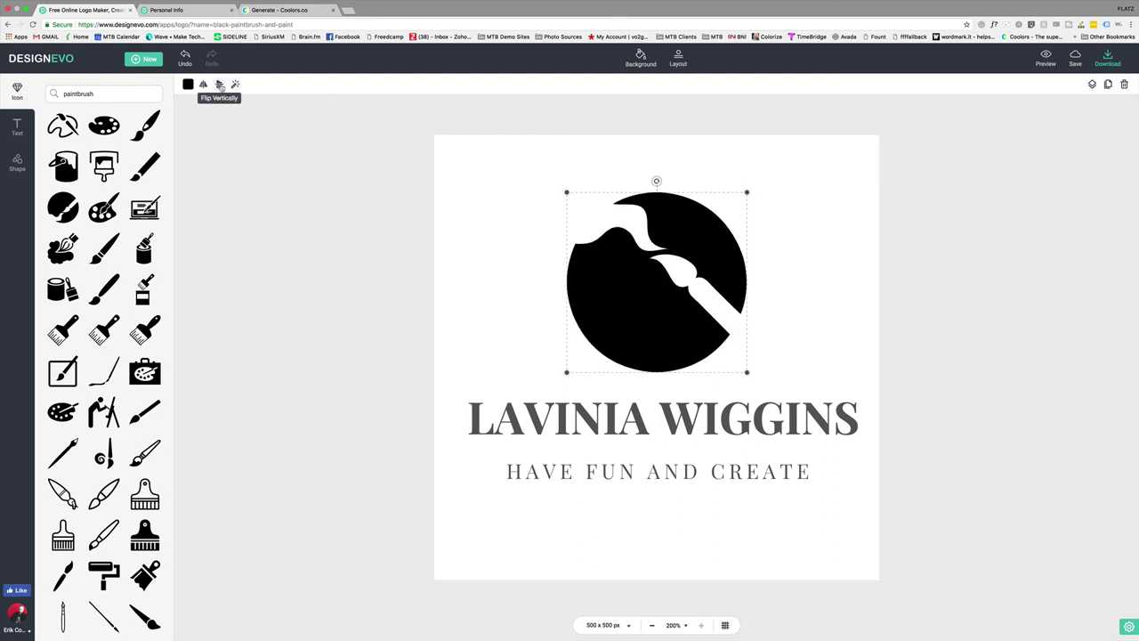
left_click(220, 84)
left_click(203, 84)
left_click(203, 84)
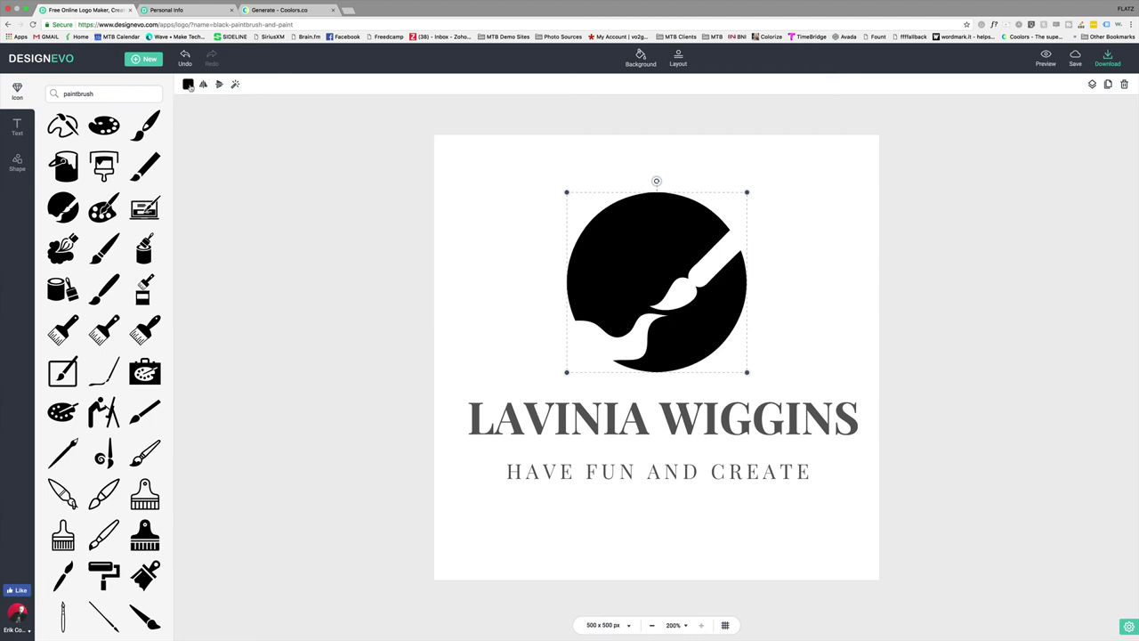
left_click(189, 85)
Step: Apply a gradient fill to the icon, then view the Coolors five-colour palette
left_click(253, 117)
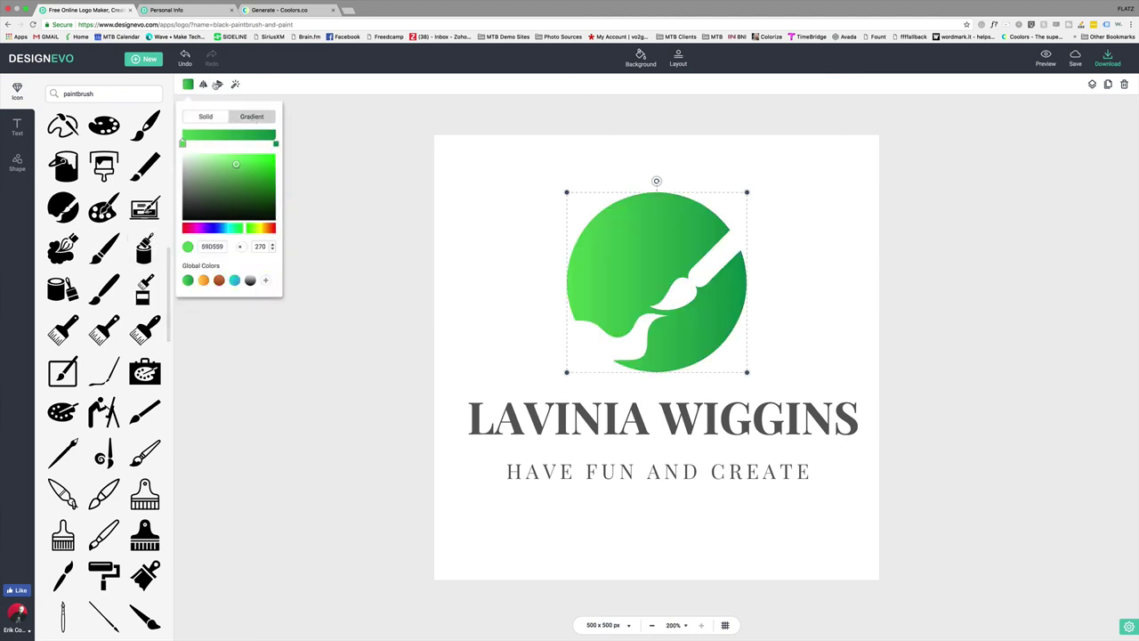
left_click(279, 9)
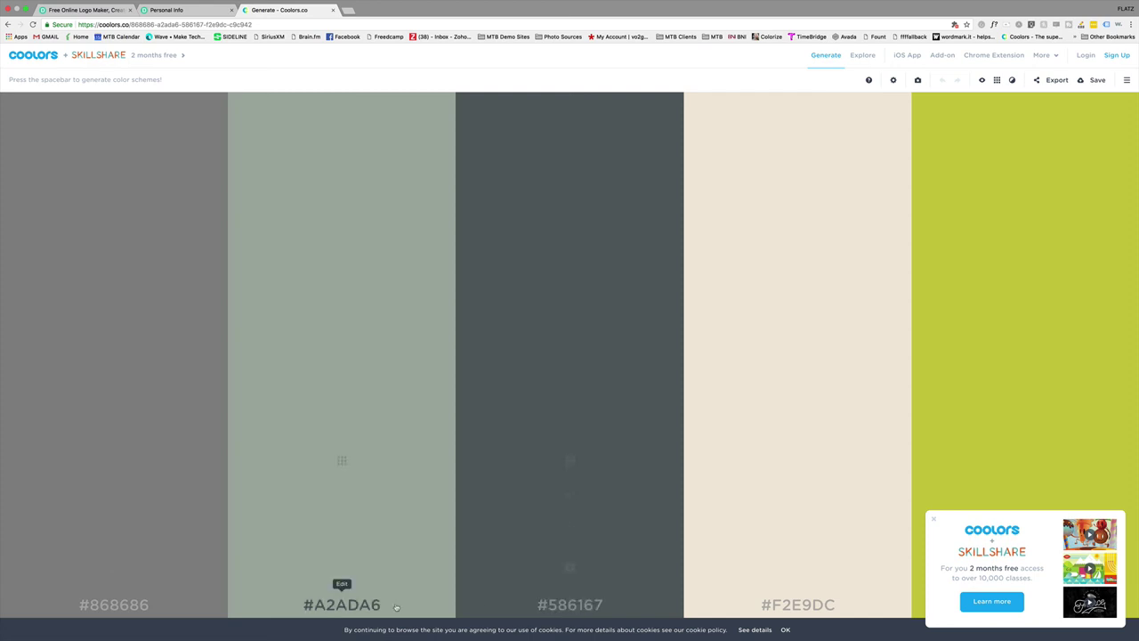
Step: Set the icon's gradient stops to 586167 and A2ADA6 copied from Coolors
left_click(589, 612)
key("ctrl+c")
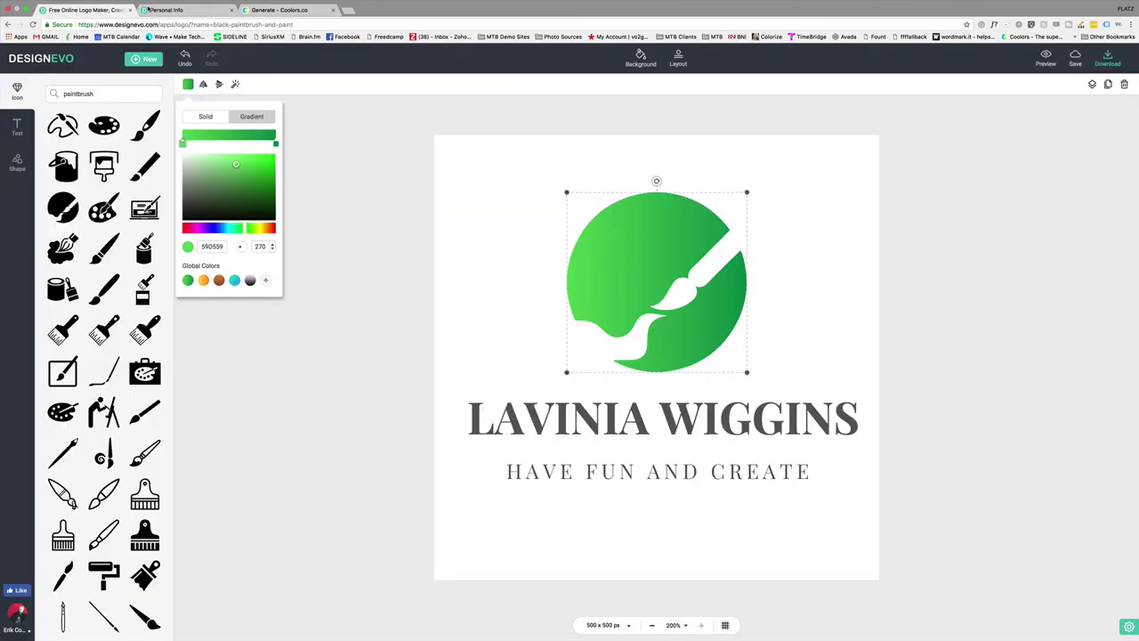
left_click(84, 9)
double_click(211, 246)
key("ctrl+v")
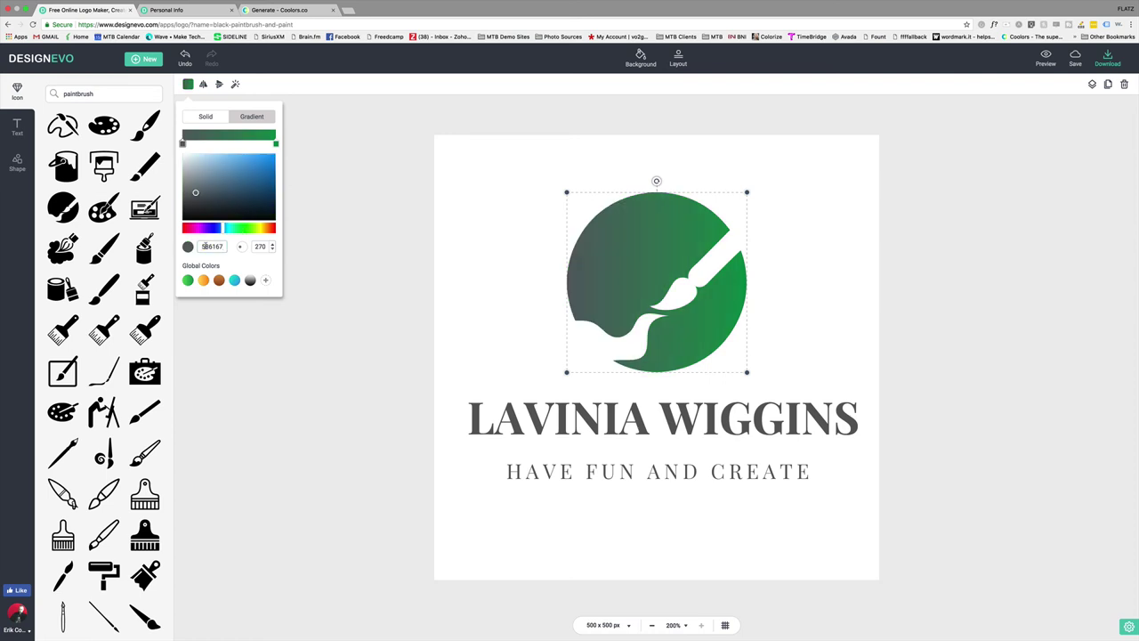
left_click(276, 144)
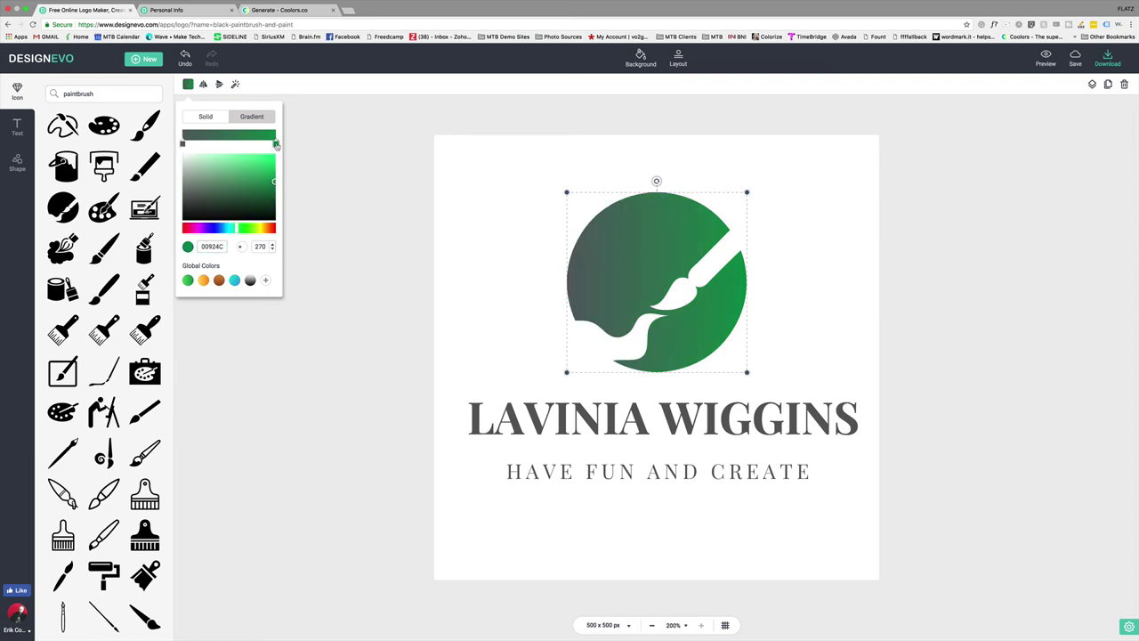
left_click(283, 10)
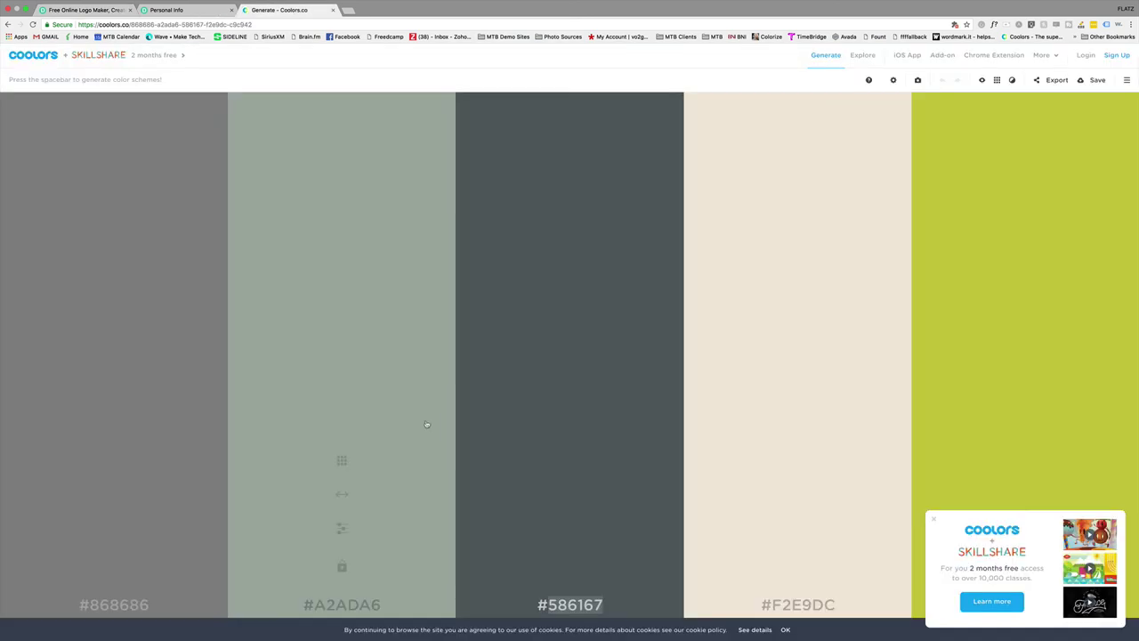
double_click(341, 604)
key("super+c")
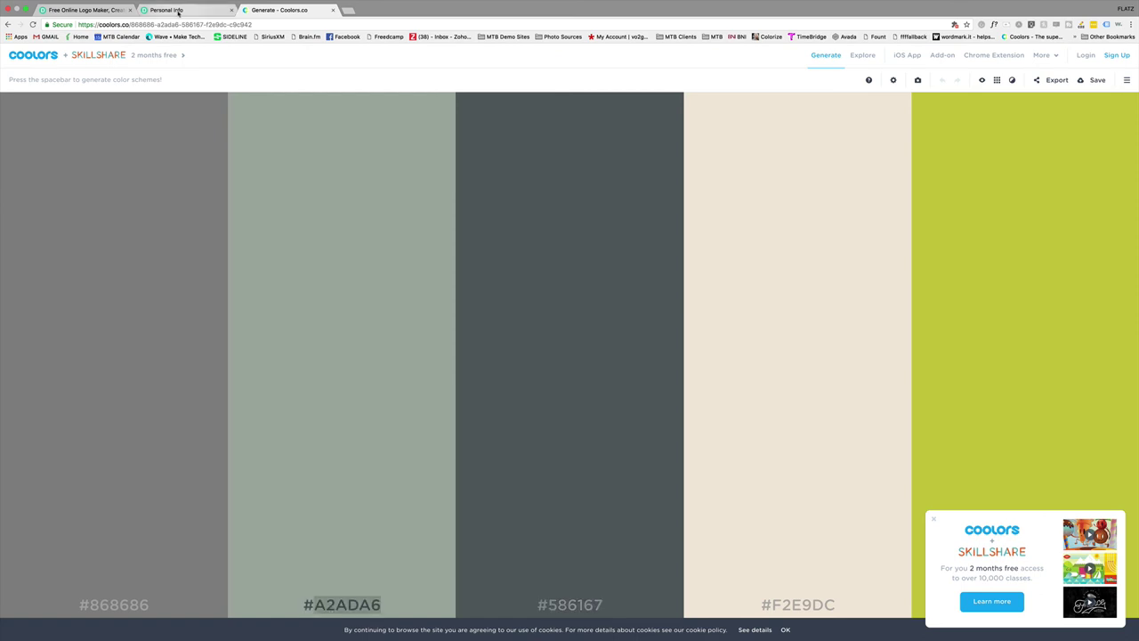
left_click(86, 10)
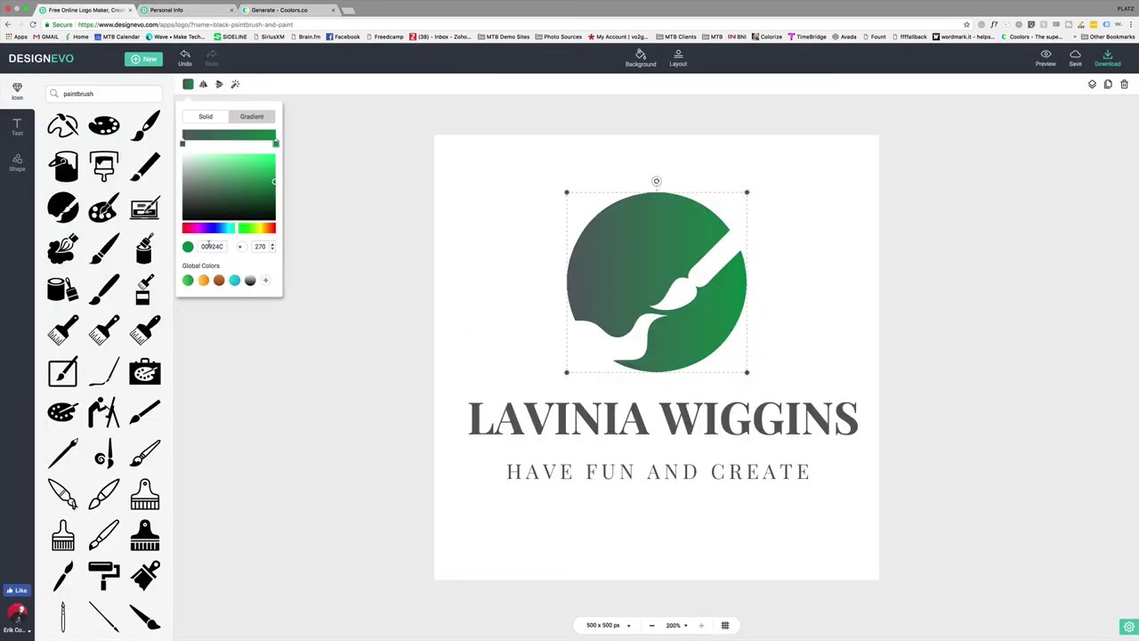
double_click(212, 245)
key("super+v")
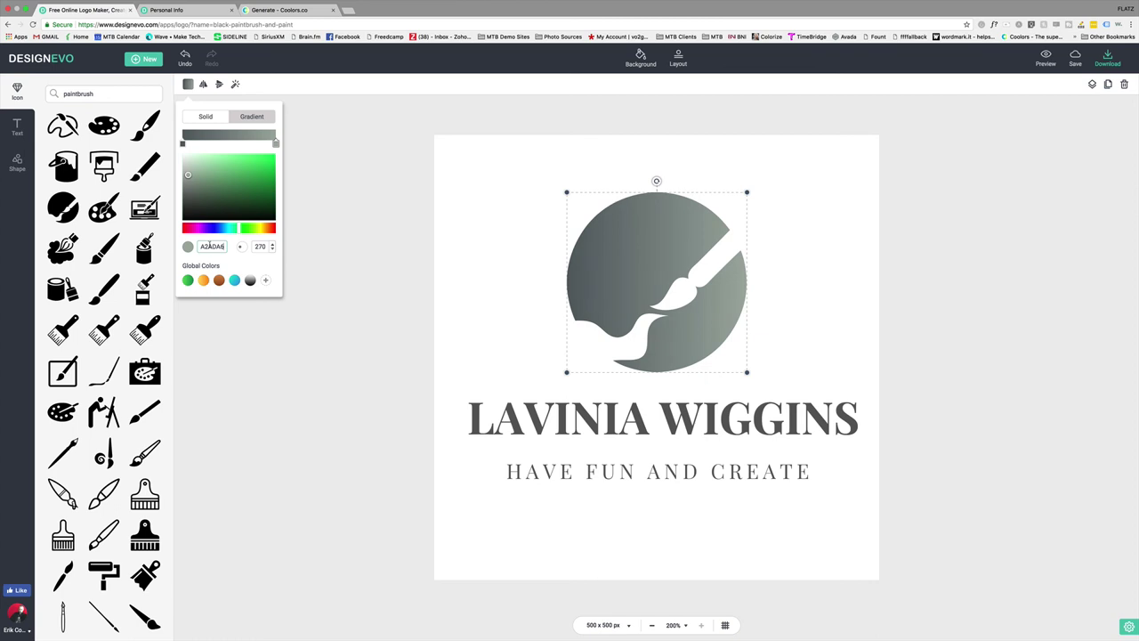
Step: Switch the icon to a solid fill, trying A2ADA6 before settling on Coolors' C9C942
left_click(213, 118)
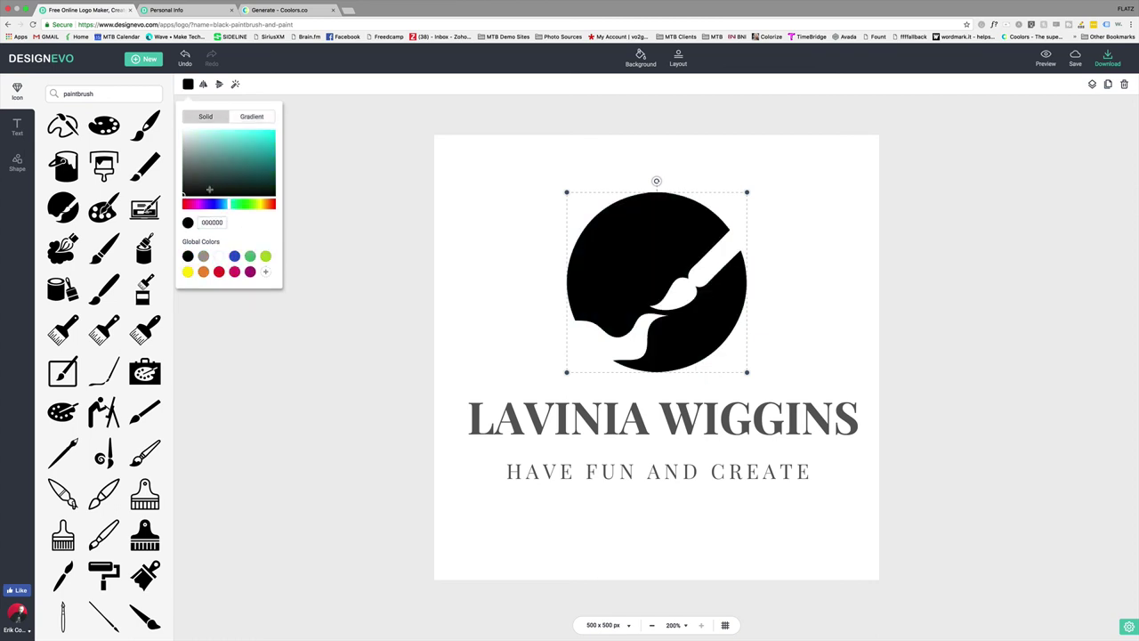
double_click(211, 223)
key("super+v")
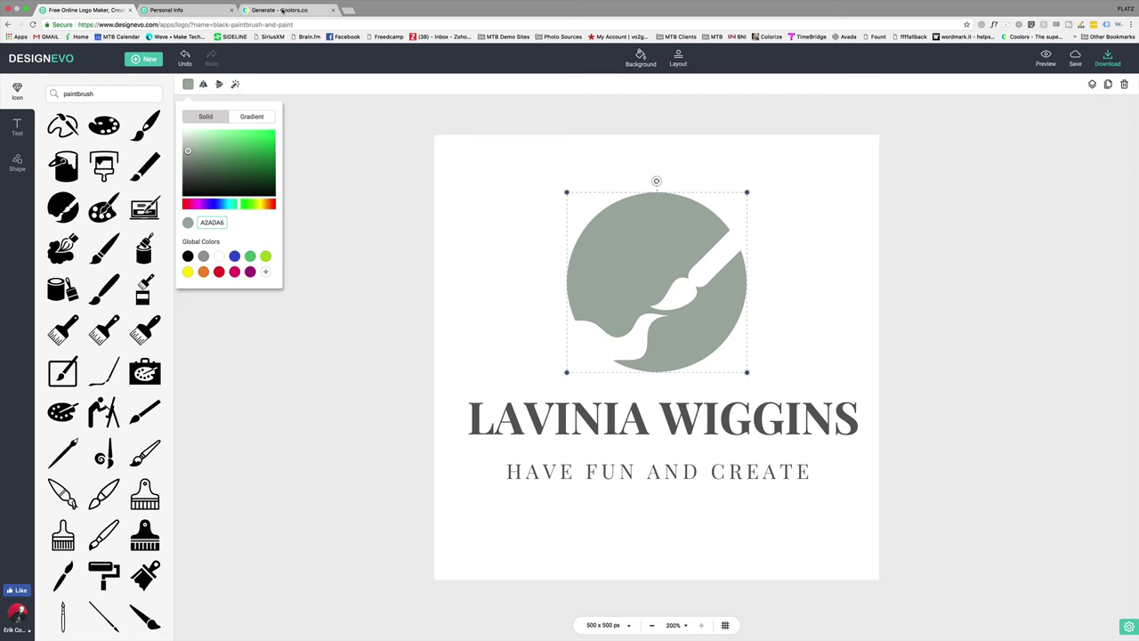
left_click(283, 10)
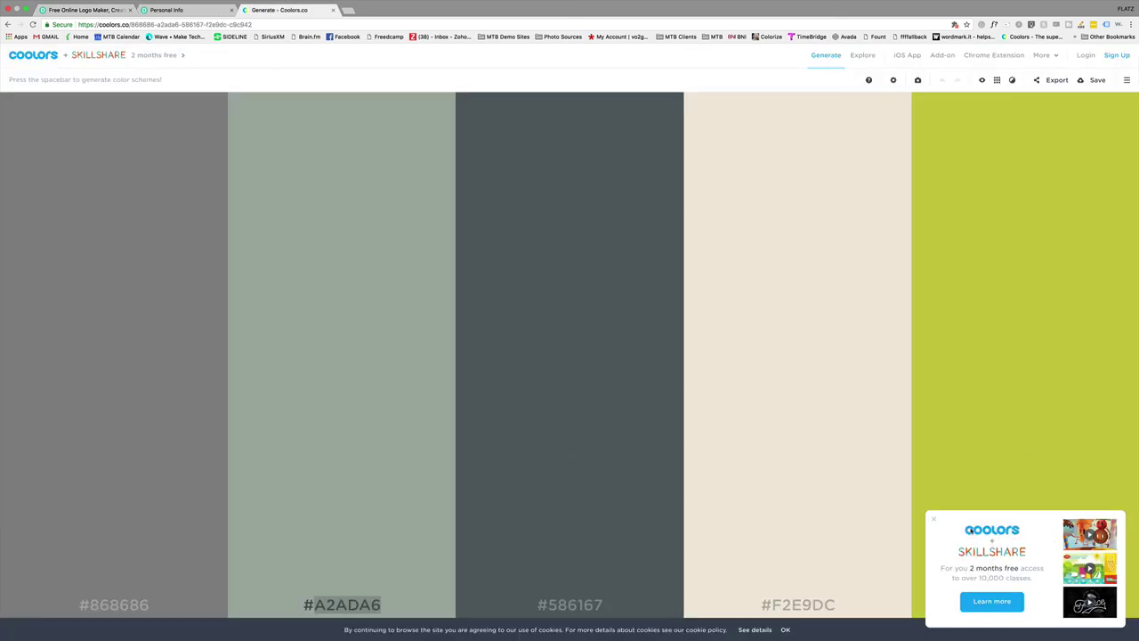
left_click(934, 519)
double_click(1038, 608)
key("super+c")
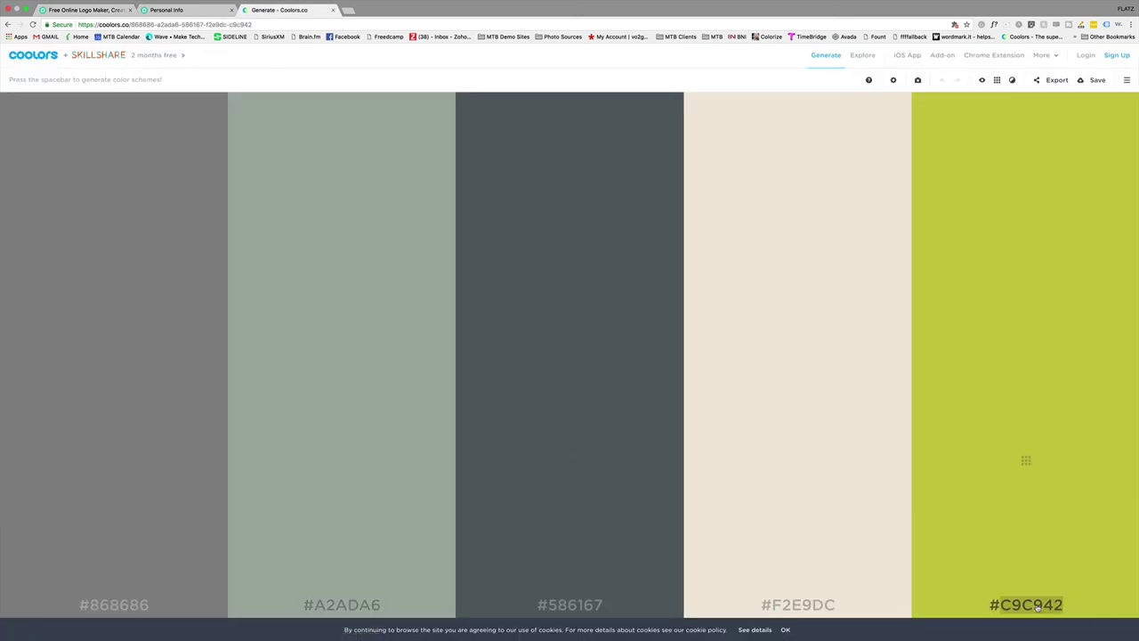
mouse_move(178, 15)
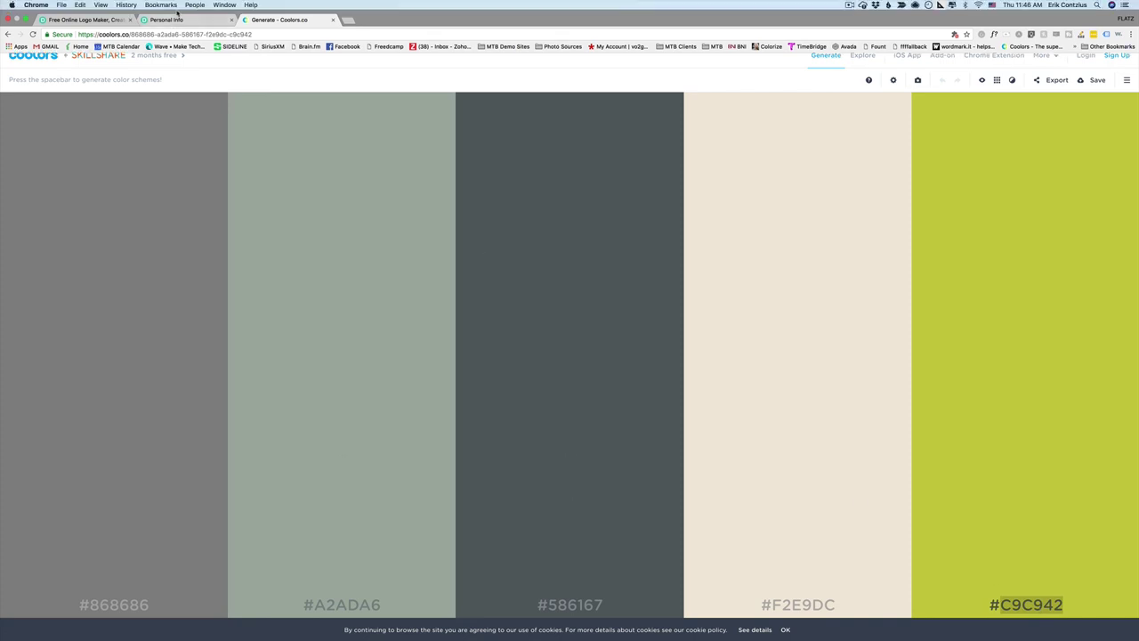
left_click(107, 20)
double_click(213, 222)
key("super+v")
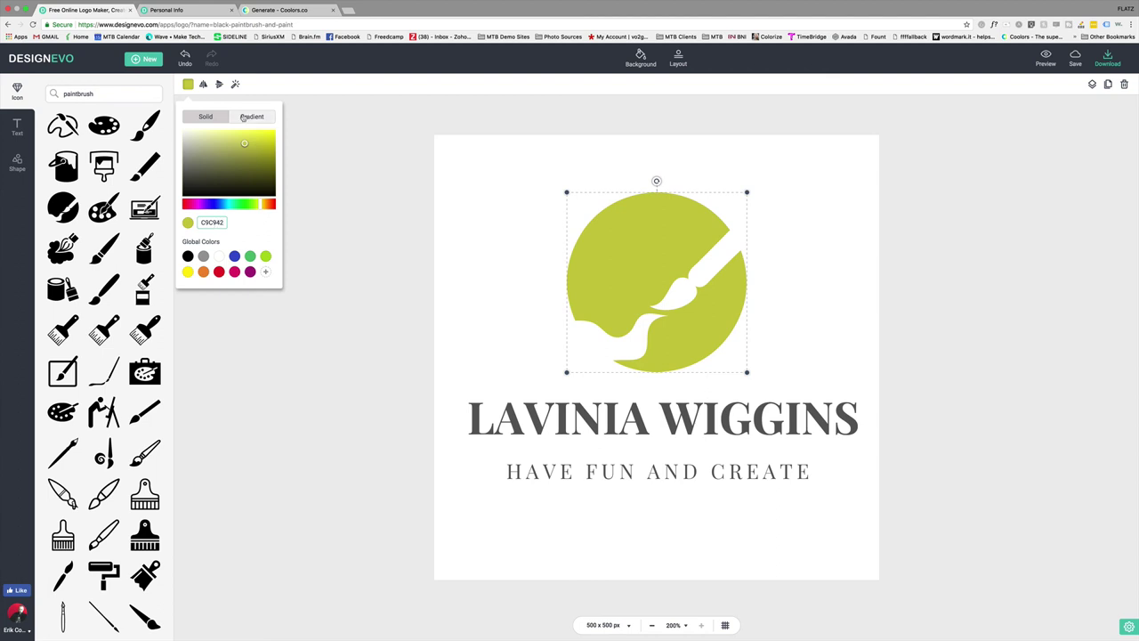
Step: Switch the icon back to a gradient and apply the green preset after trying teal and brown
left_click(243, 117)
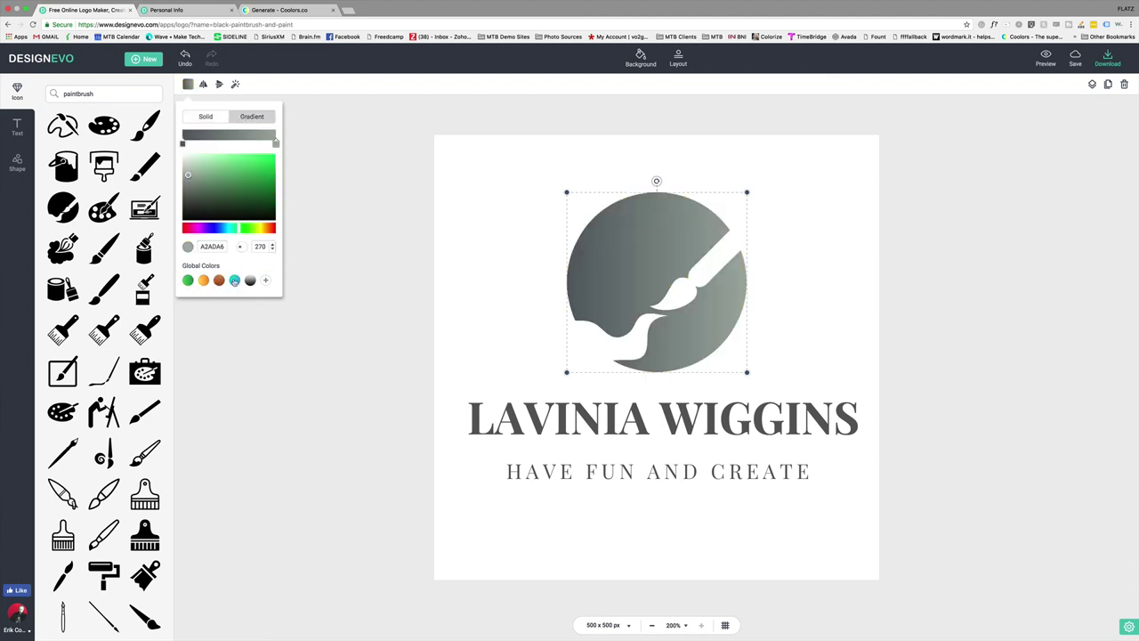
left_click(234, 280)
left_click(219, 281)
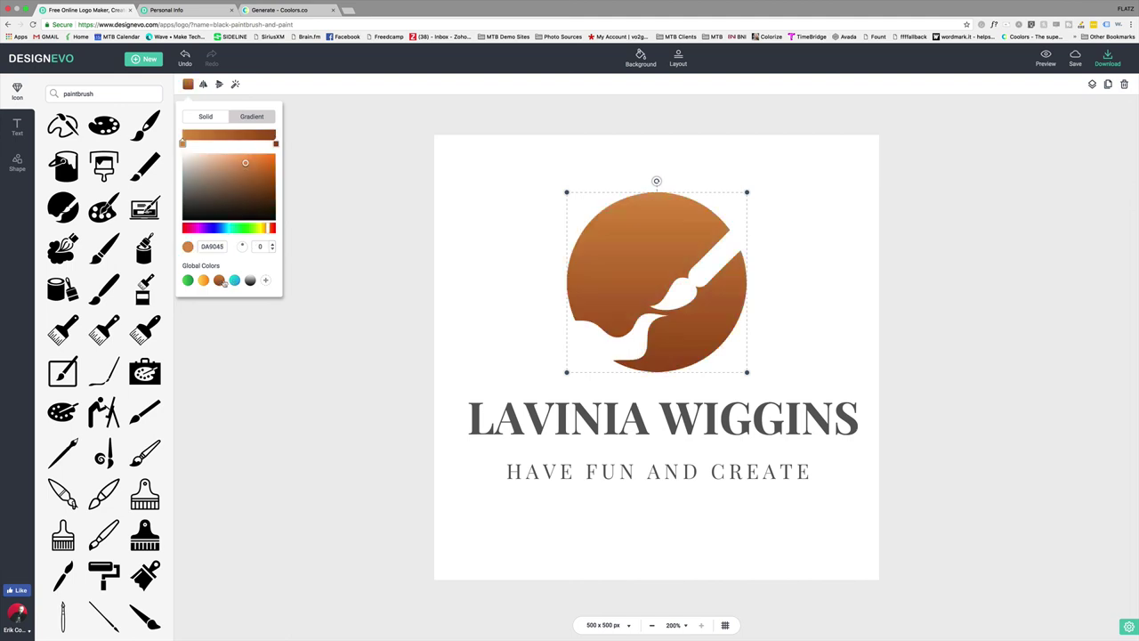
left_click(186, 281)
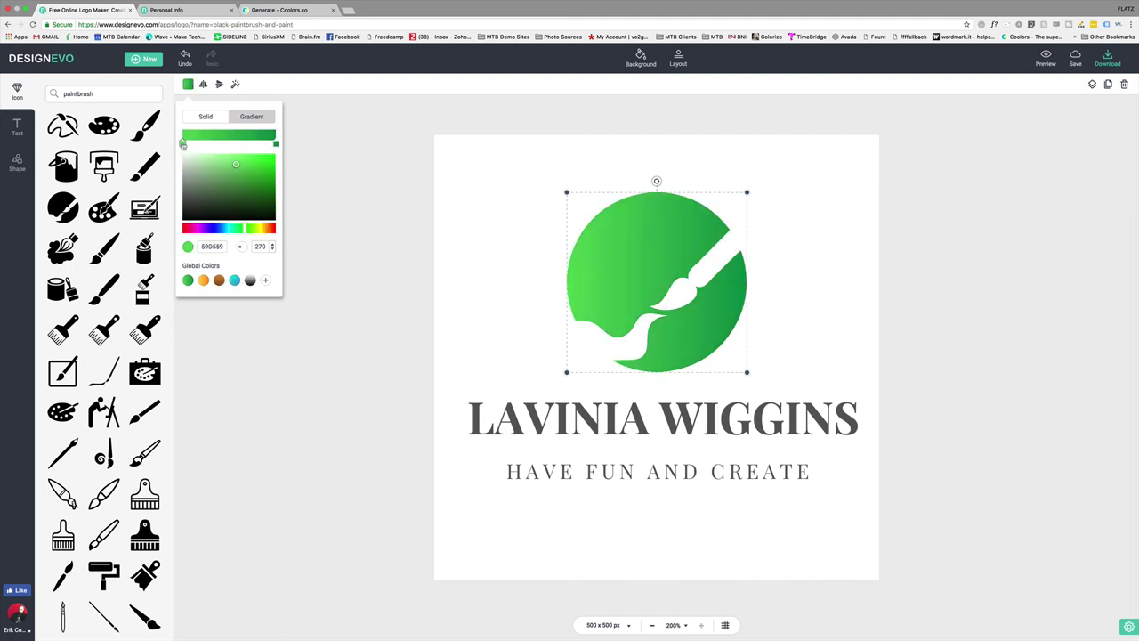
Step: Adjust the gradient stops to deep green 00924C and angle the gradient at 140
left_click_drag(183, 142, 232, 144)
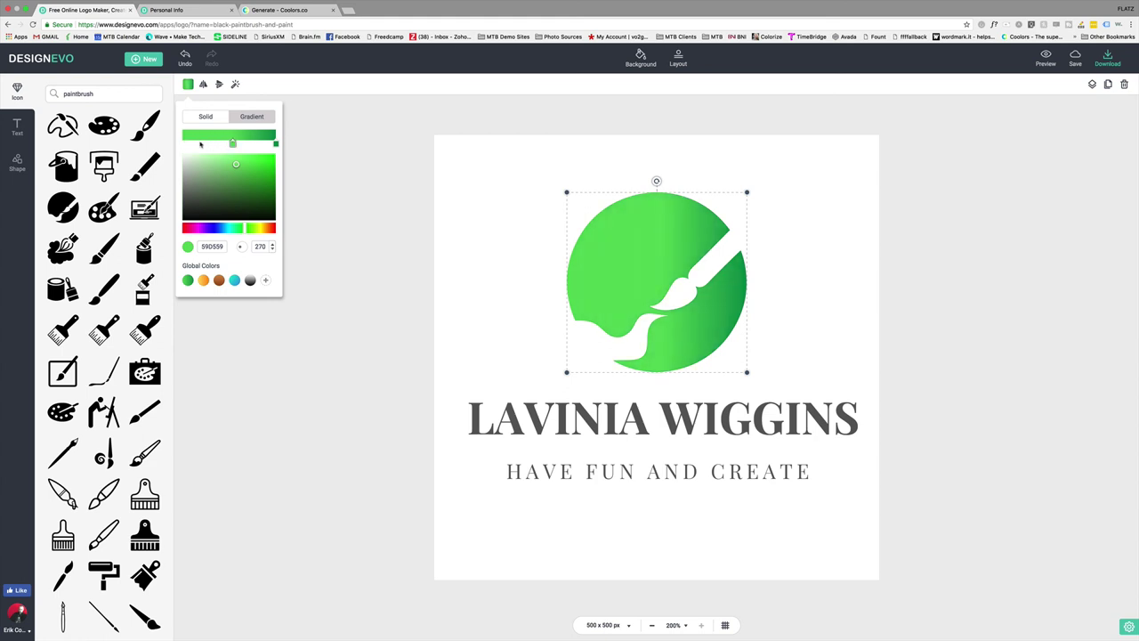
left_click(196, 141)
left_click_drag(195, 144, 183, 143)
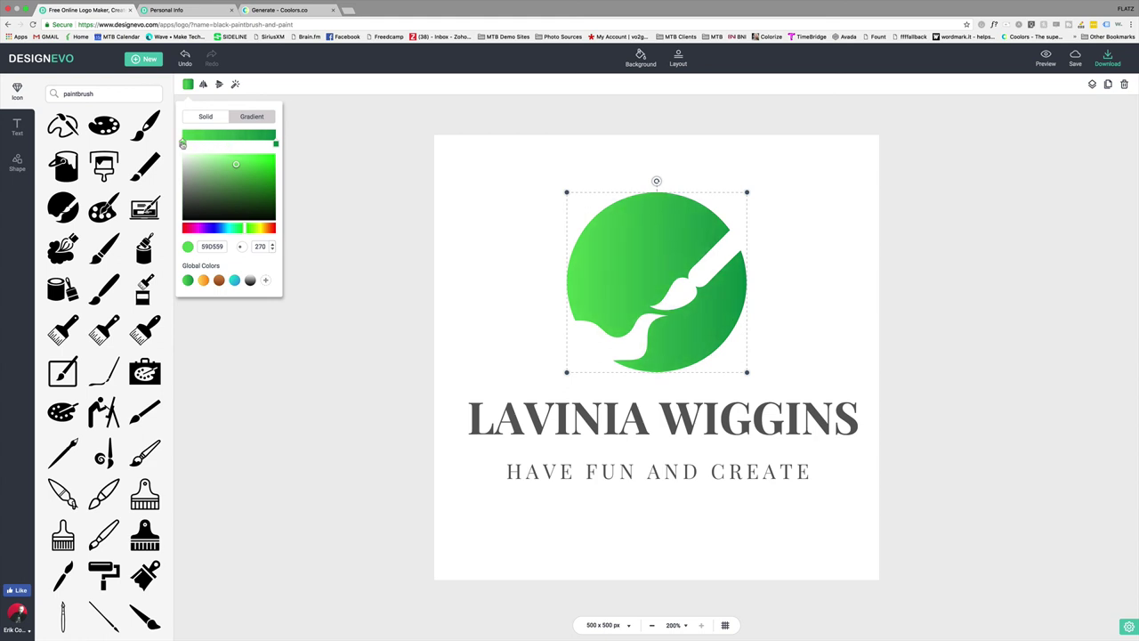
mouse_move(276, 144)
left_mouse_down()
mouse_move(239, 143)
mouse_move(275, 143)
left_mouse_up()
left_click(255, 142)
left_click_drag(240, 249, 250, 258)
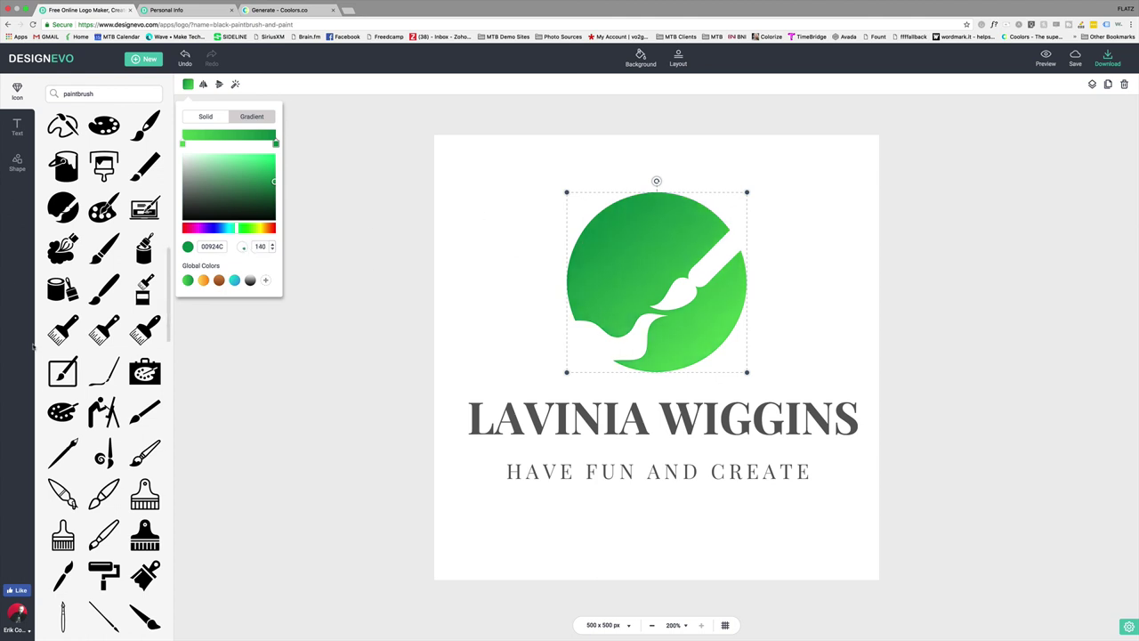
left_click(16, 164)
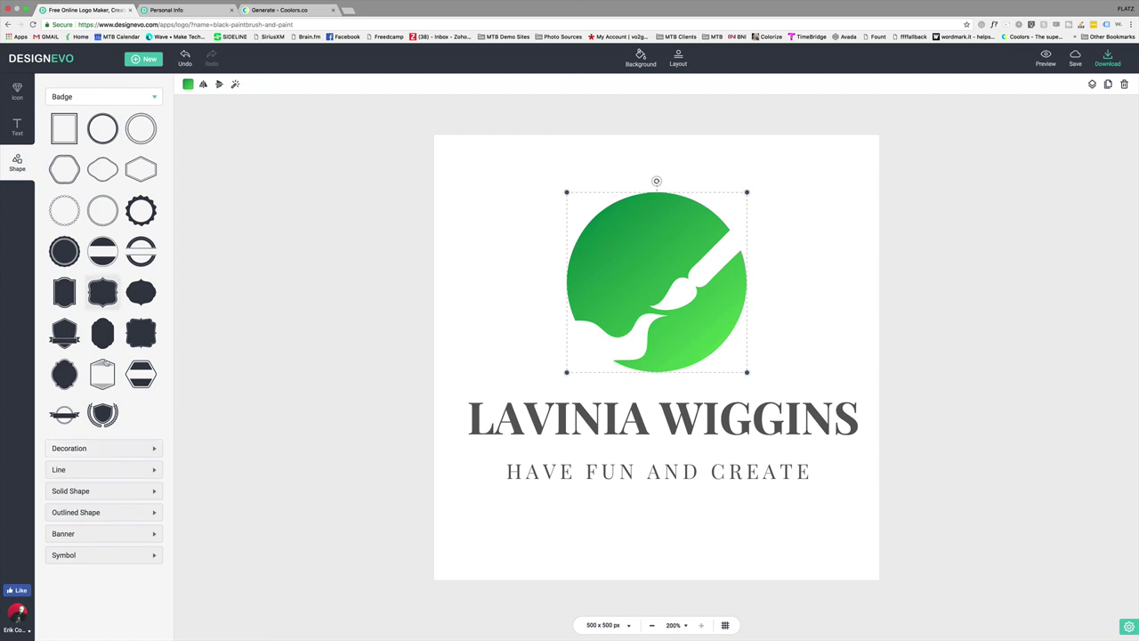
Step: Expand the Decoration, Solid, Outlined, Symbol and Banner shape categories and add a ribbon banner
left_click(108, 449)
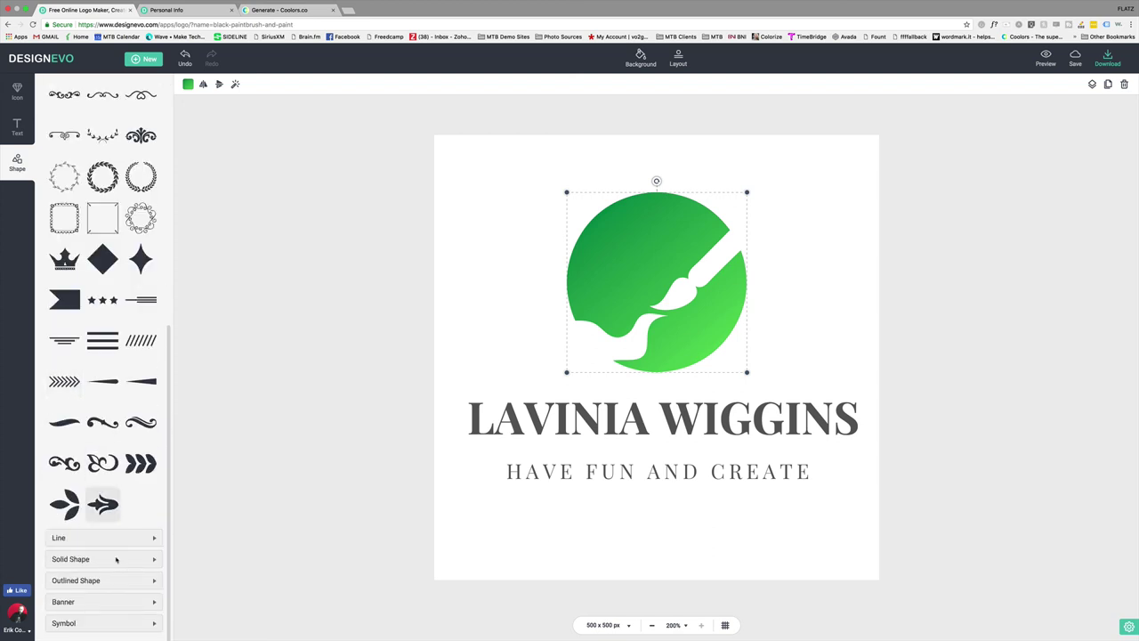
left_click(116, 559)
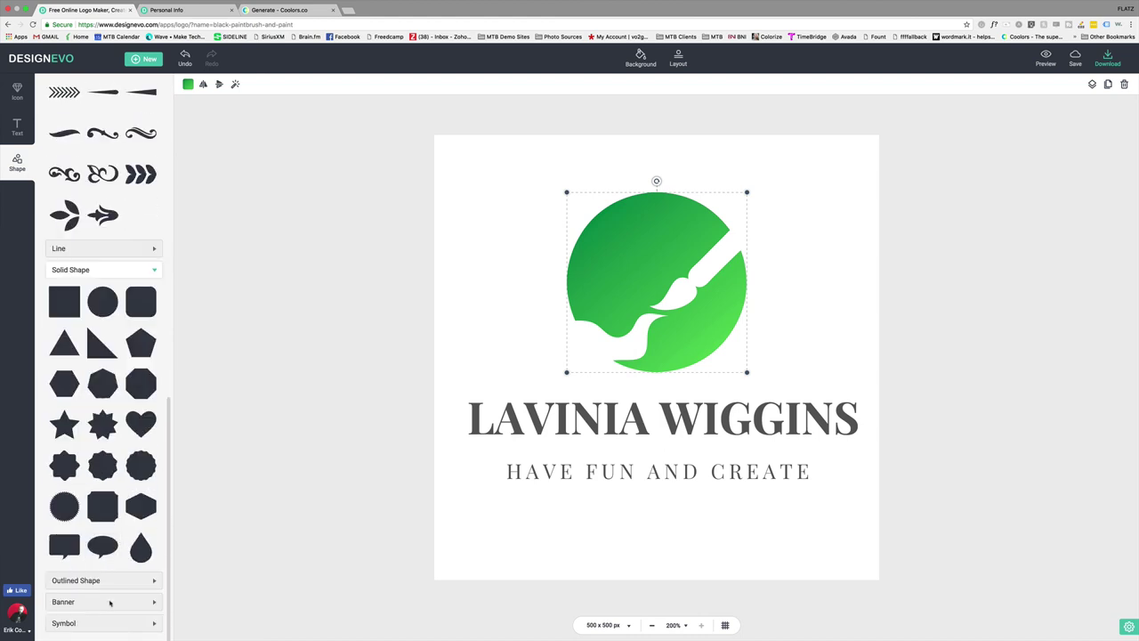
left_click(105, 581)
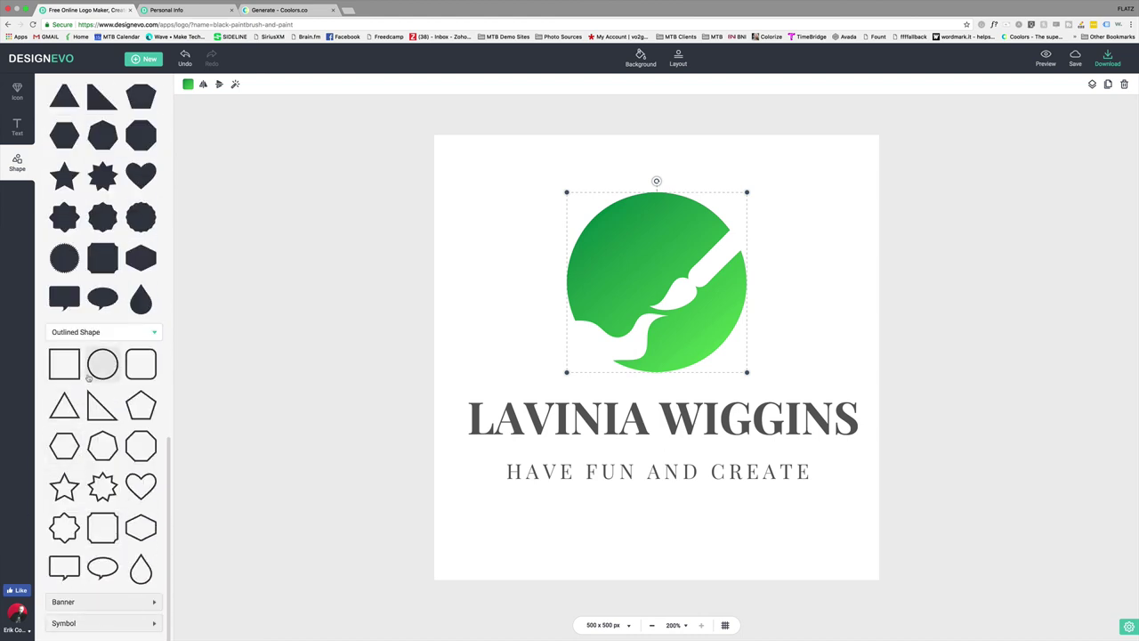
left_click(123, 625)
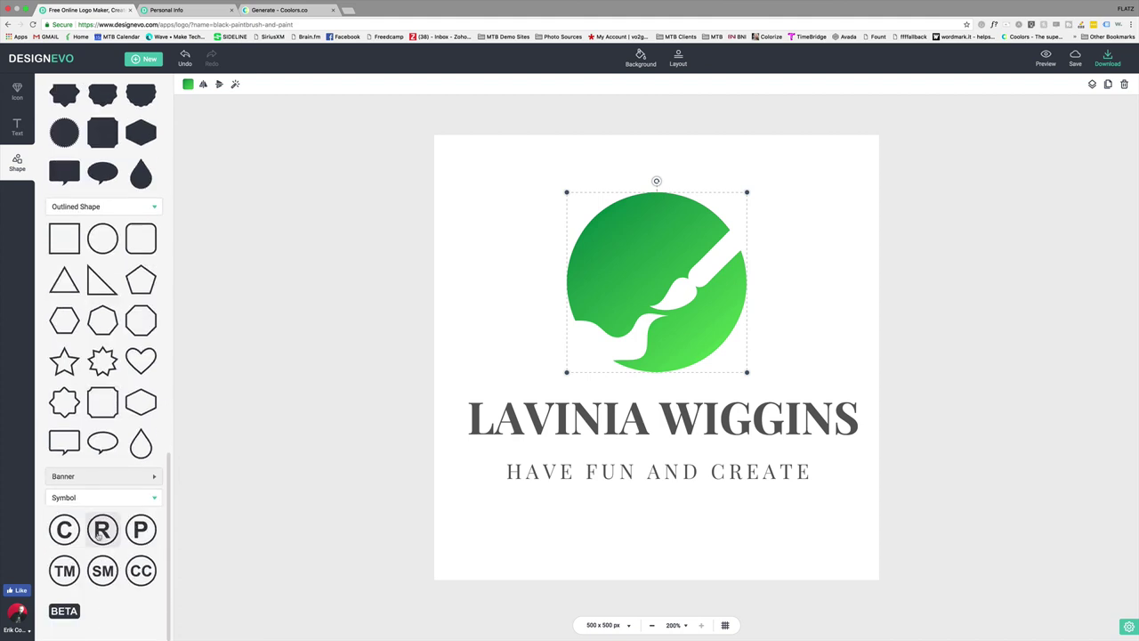
left_click(98, 476)
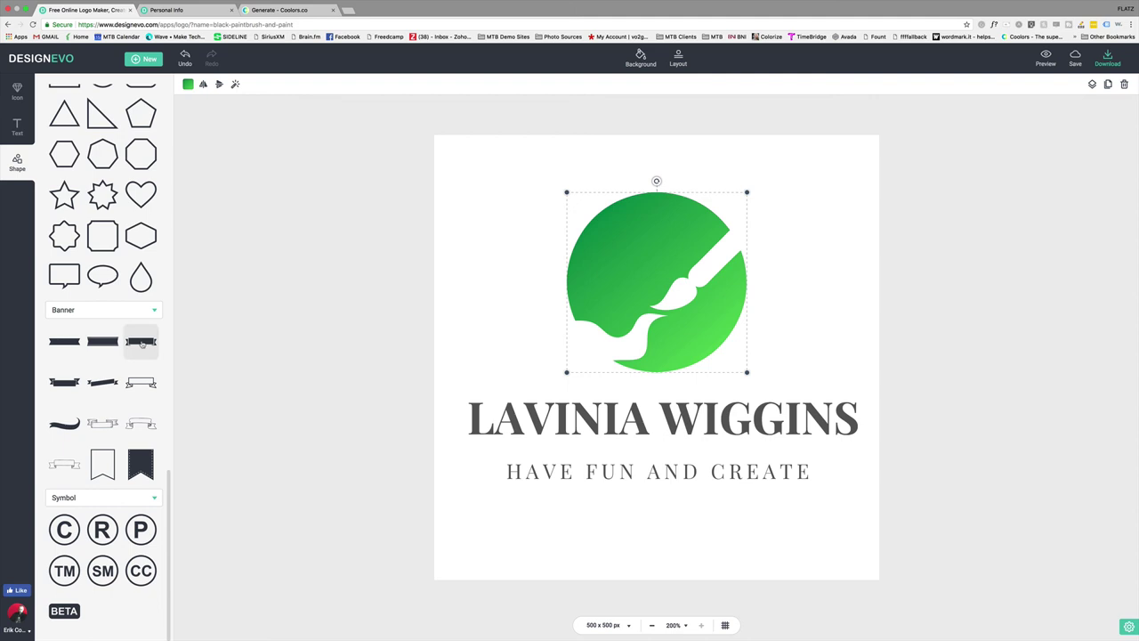
left_click(143, 344)
Step: Replace the misplaced banner with a ribbon enlarged and moved over the company name
key("ctrl+z")
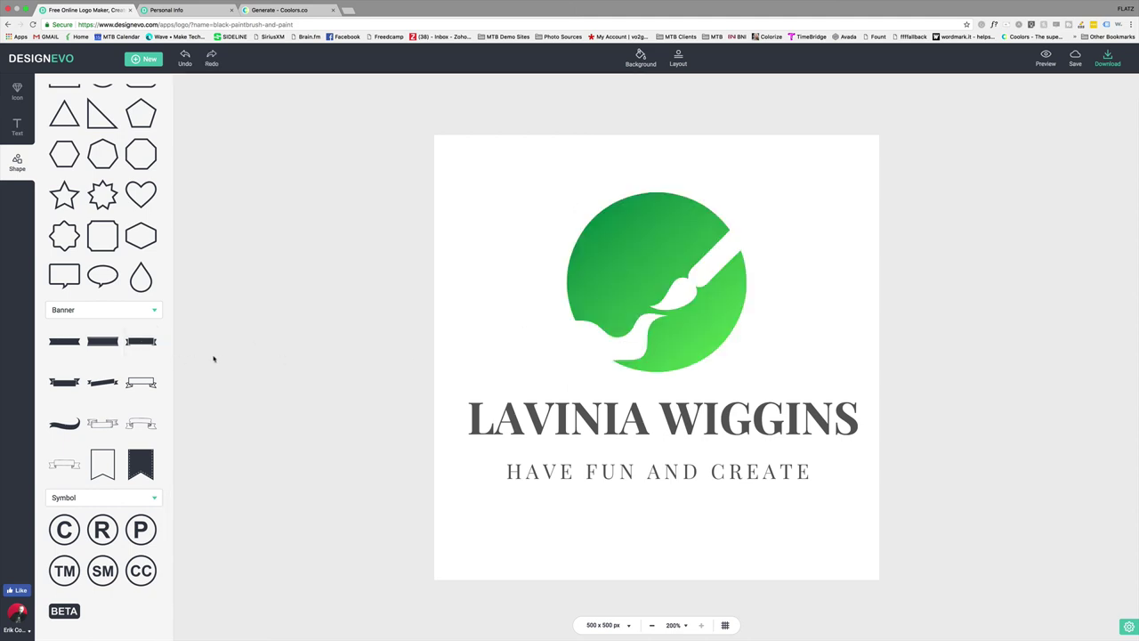
left_click_drag(145, 344, 634, 538)
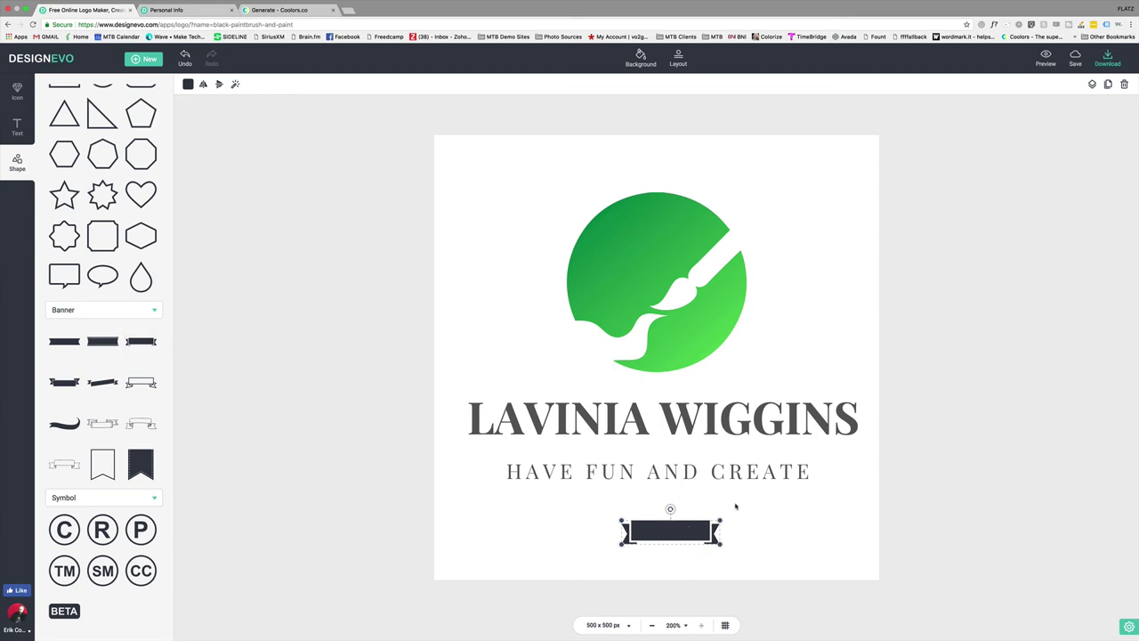
left_click_drag(618, 518, 467, 483)
left_click_drag(719, 483, 855, 450)
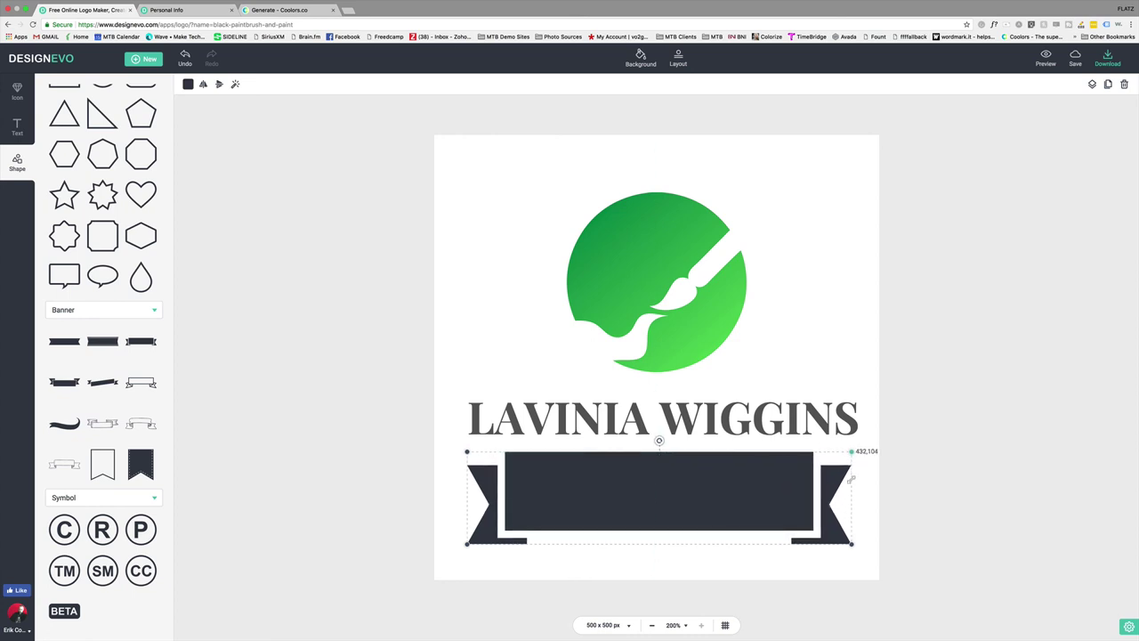
left_click_drag(646, 498, 648, 424)
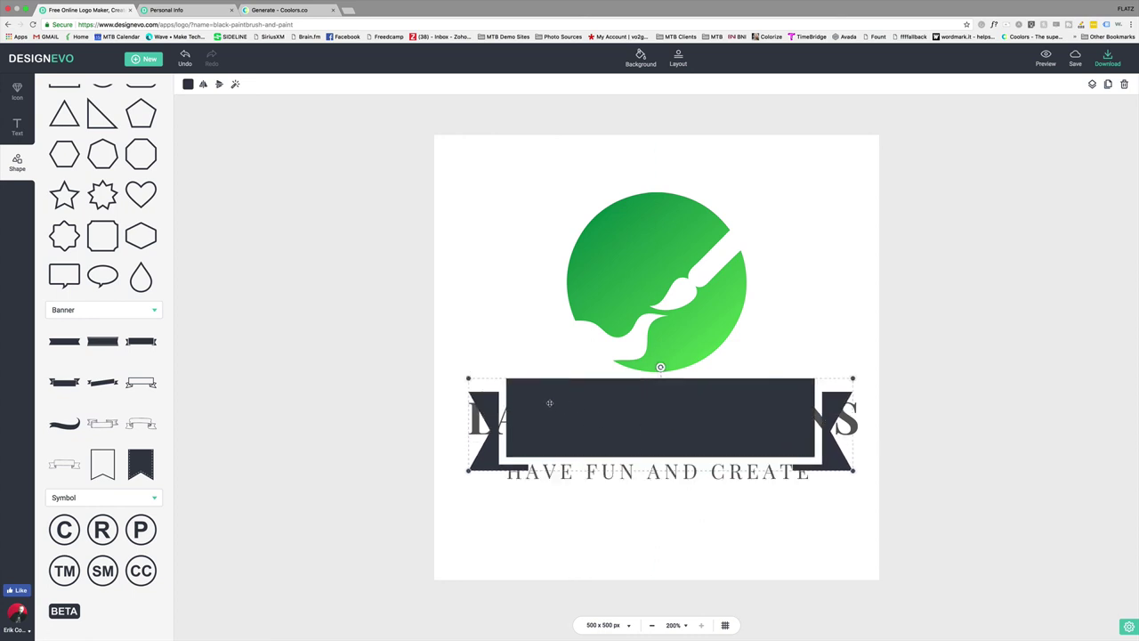
Step: Send the banner back two layers and shrink the name to size 35, centred on it
left_click(1093, 84)
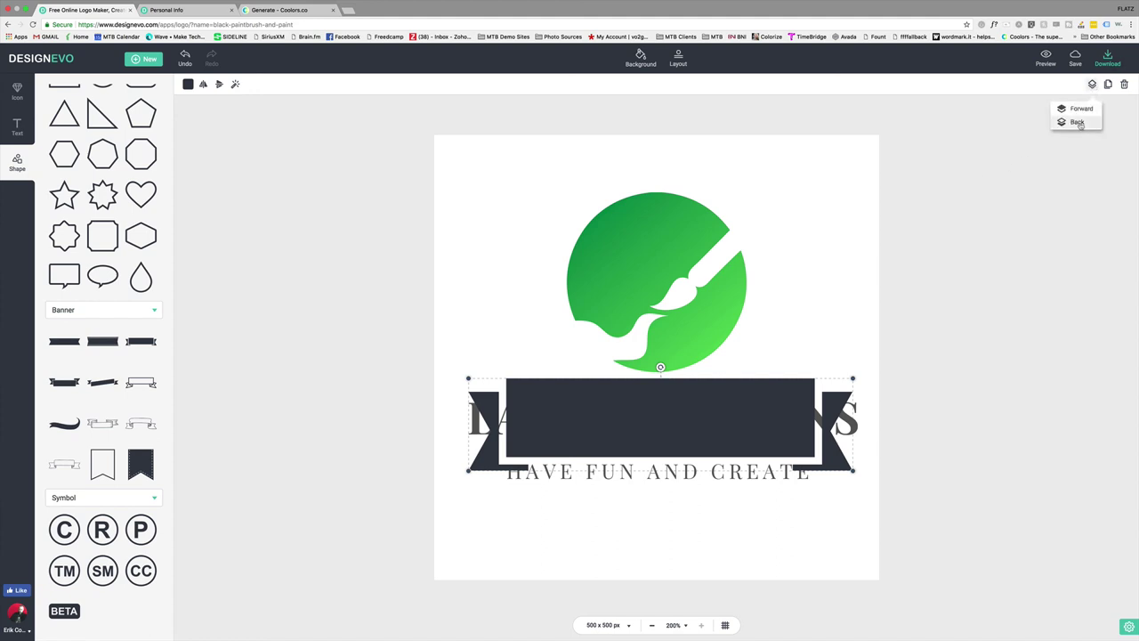
left_click(1078, 123)
left_click(1077, 122)
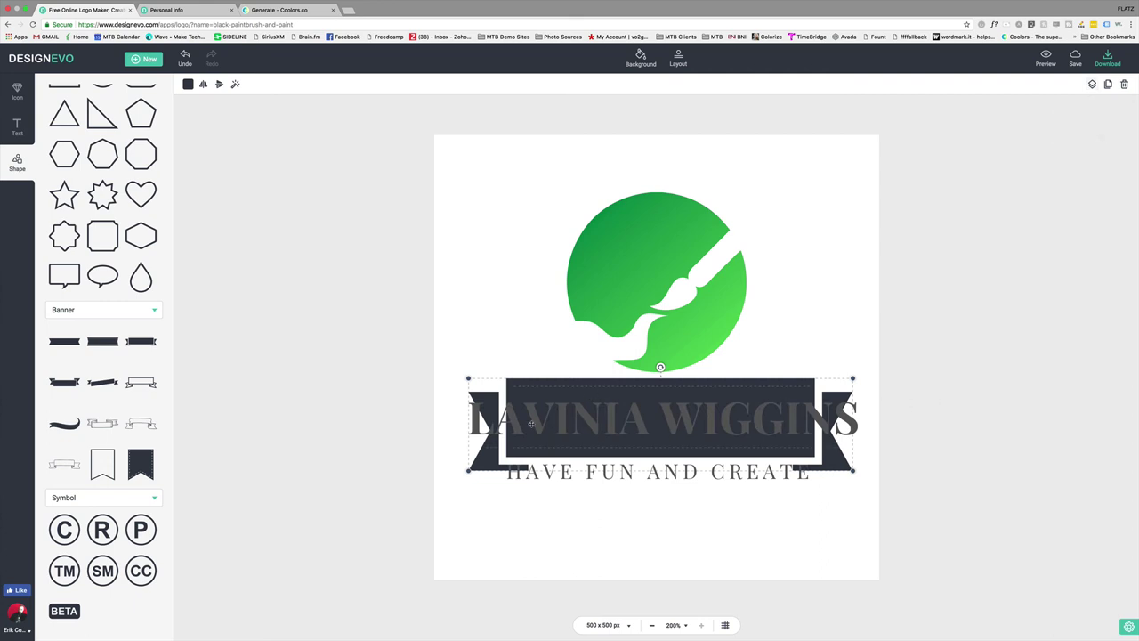
left_click(466, 441)
left_click_drag(450, 448, 573, 429)
left_click_drag(705, 404, 675, 423)
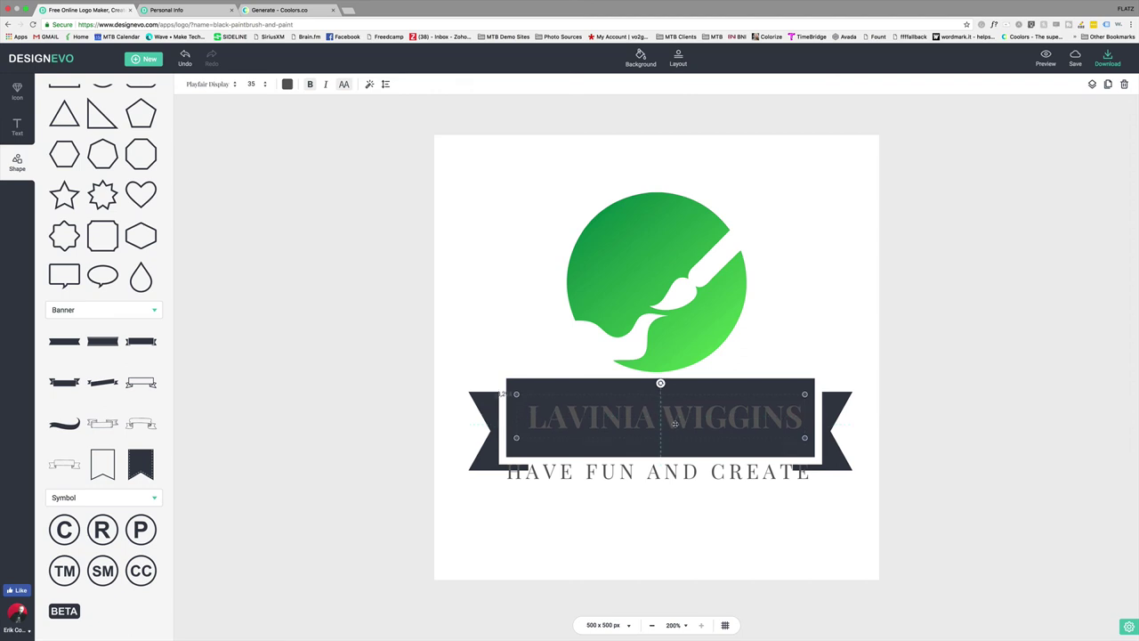
left_click(962, 433)
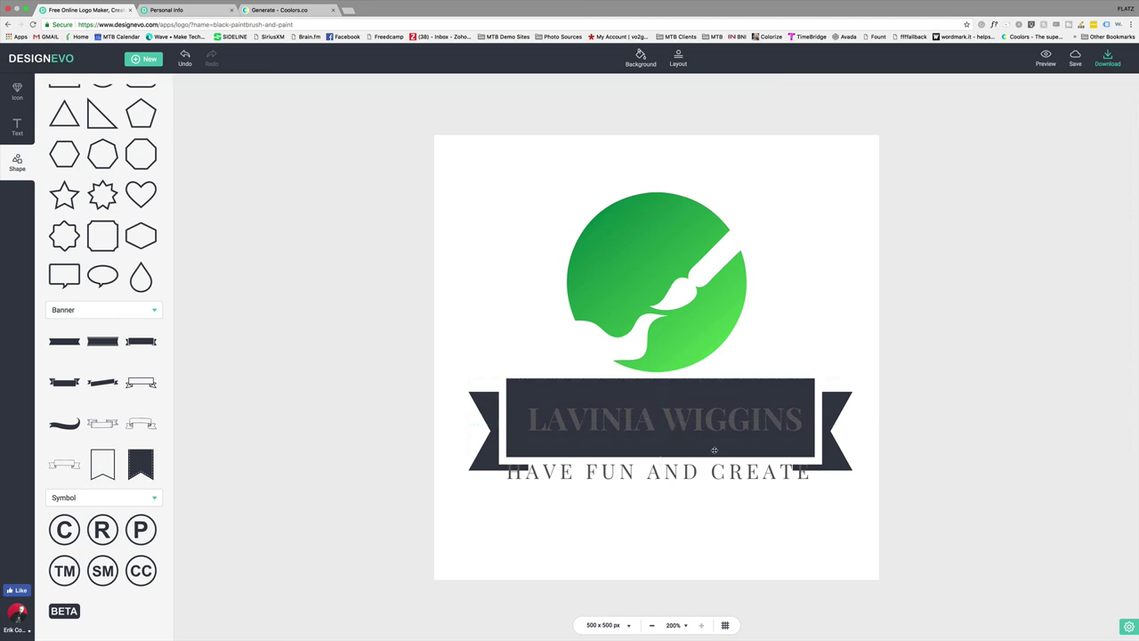
left_click(674, 430)
double_click(675, 430)
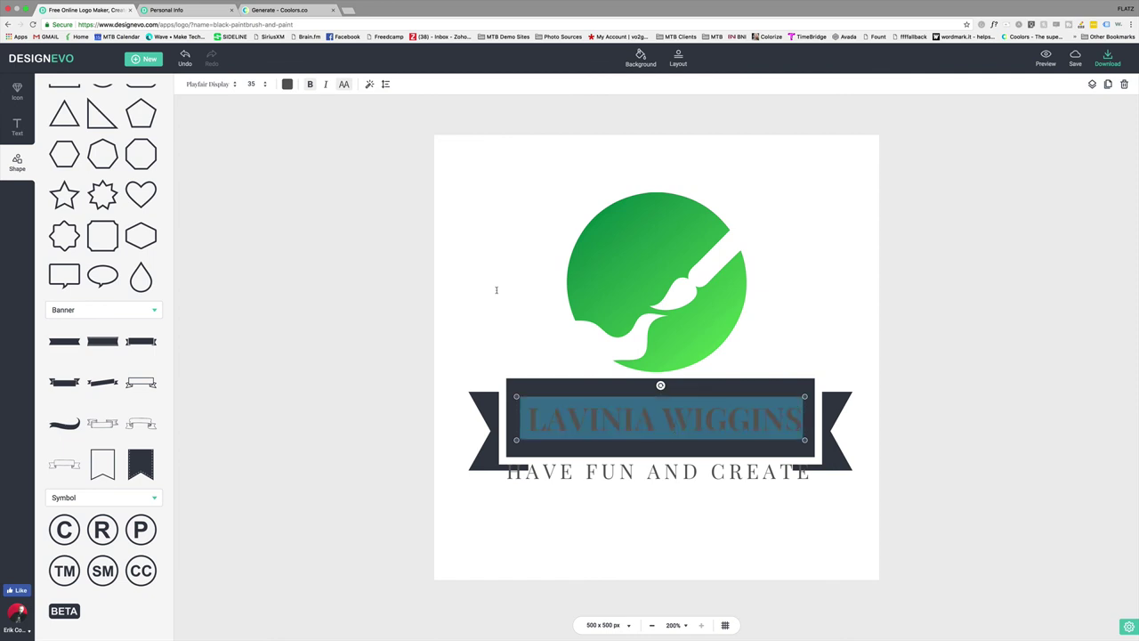
left_click(286, 84)
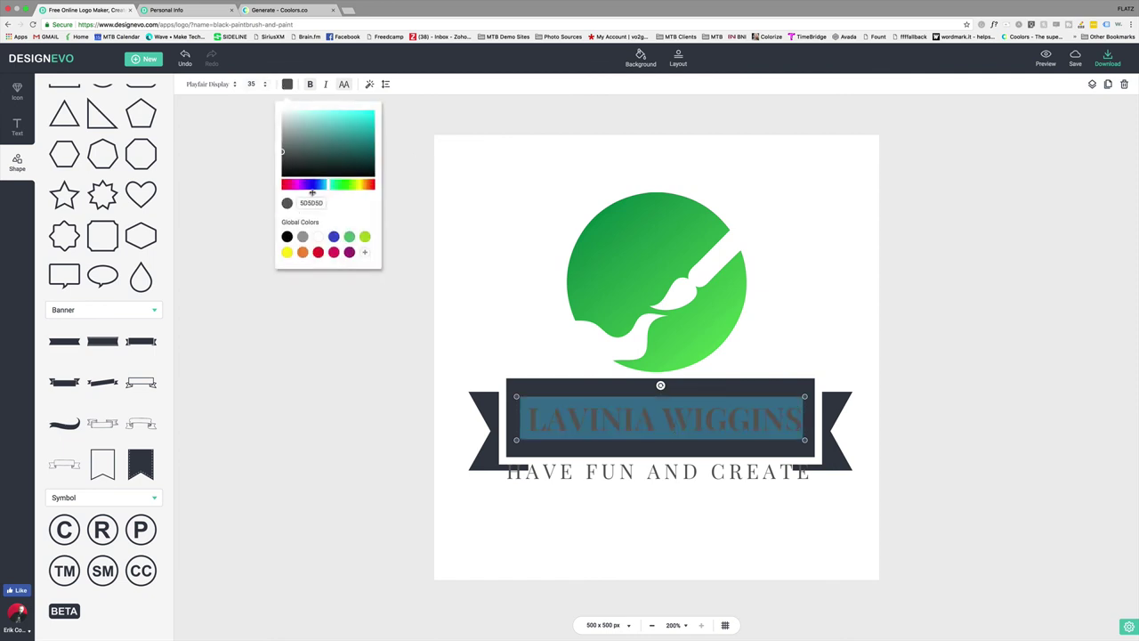
left_click(319, 237)
left_click(299, 419)
left_click(364, 433)
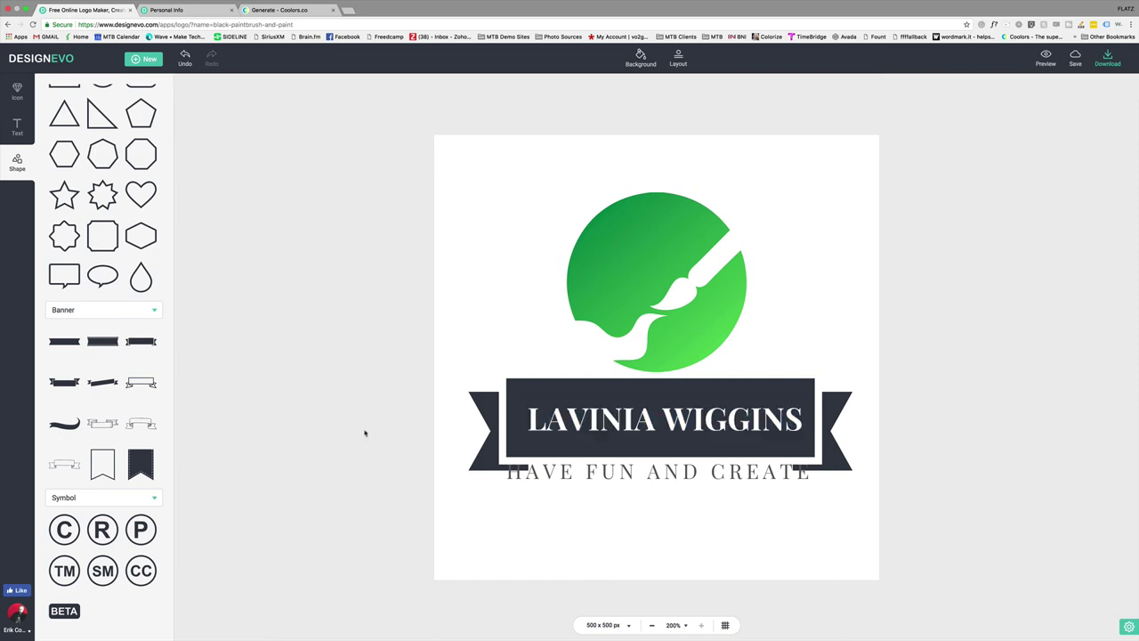
Step: Shrink the HAVE FUN AND CREATE slogan to size 18 and centre it beneath the banner
left_click(634, 474)
left_click_drag(502, 485, 545, 480)
left_click_drag(811, 480, 729, 472)
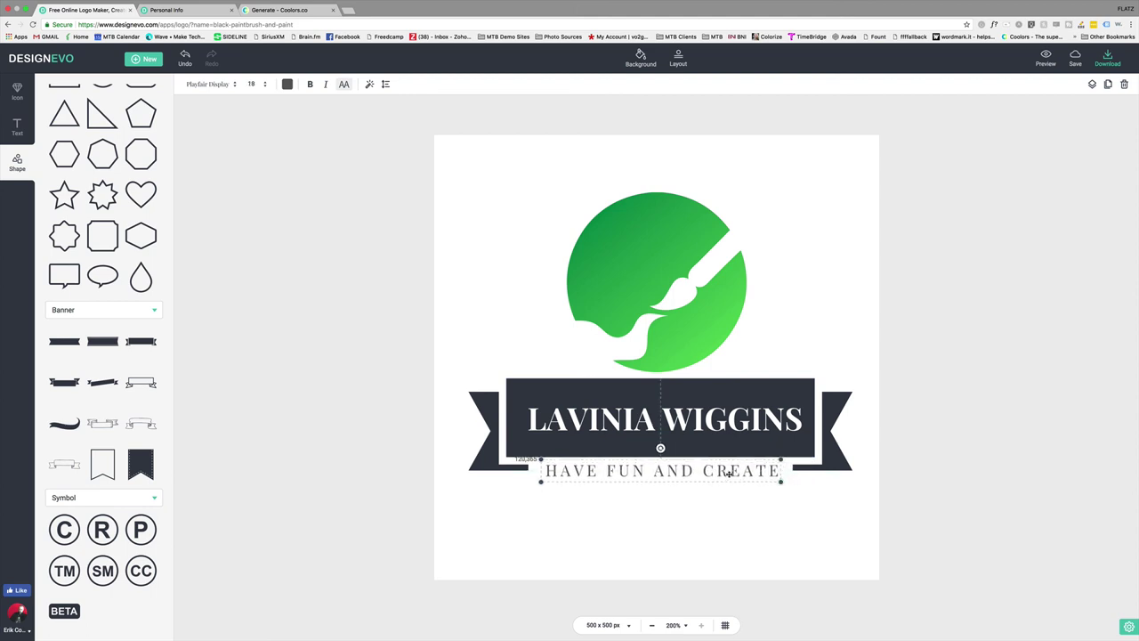
left_click(661, 609)
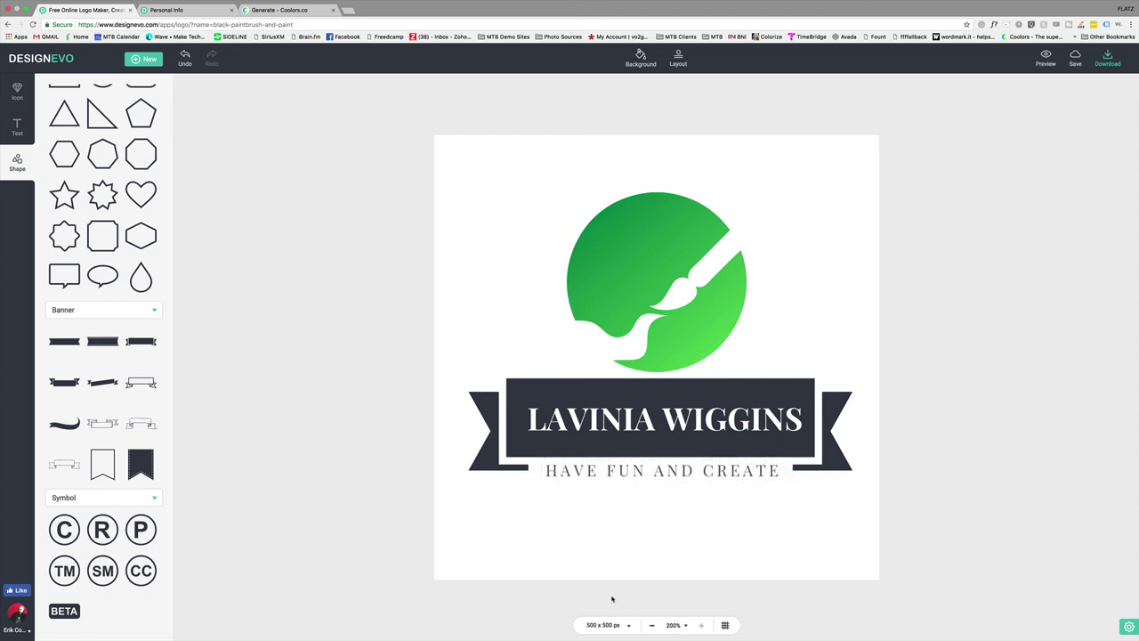
left_click(557, 419)
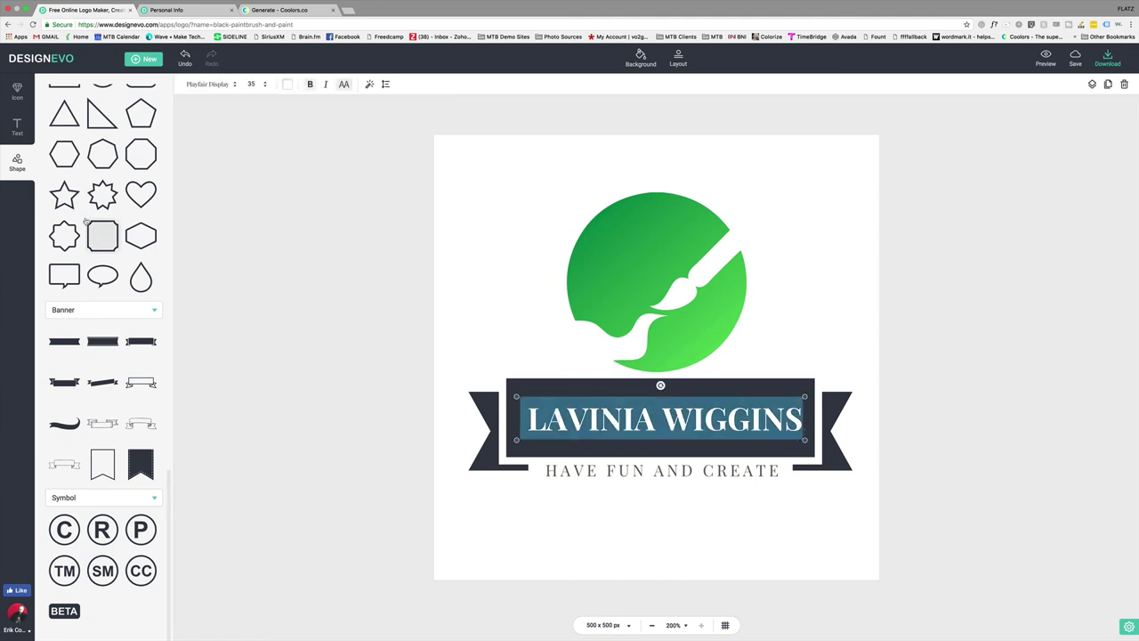
left_click(17, 128)
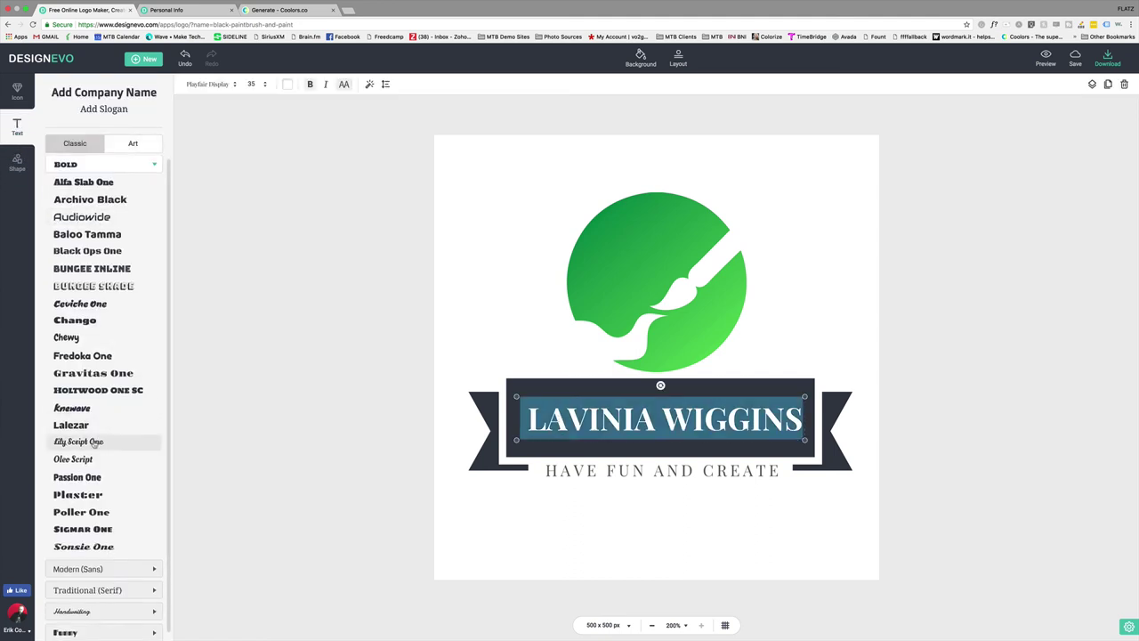
scroll(92, 440, "down", 1)
scroll(94, 443, "up", 1)
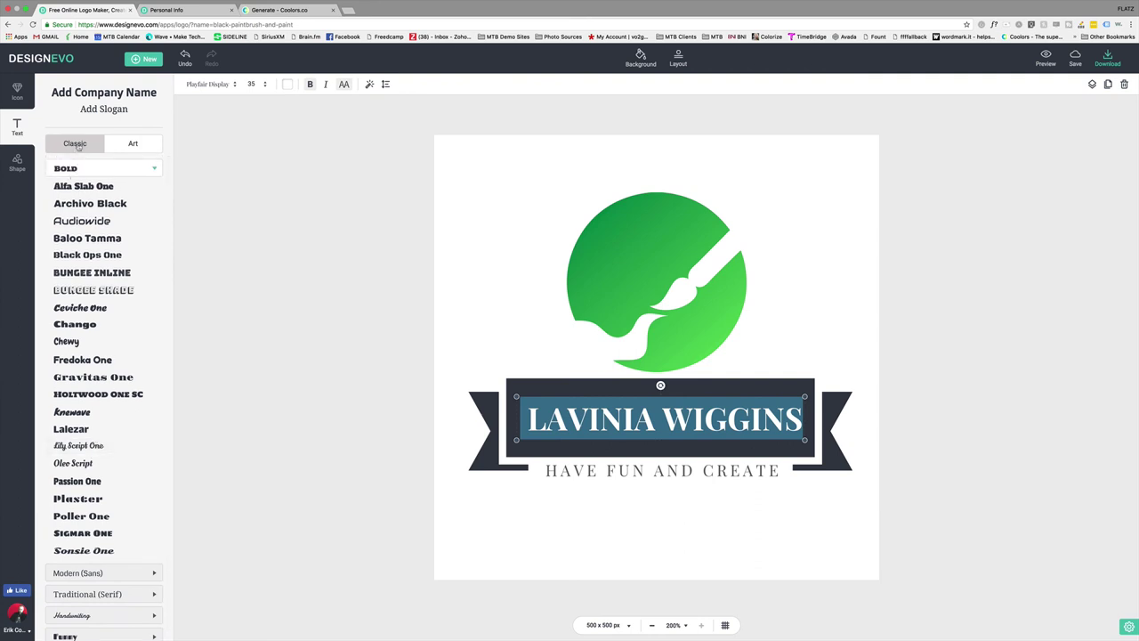
Step: Try Kaushan Script on the name from the Handwriting fonts, then settle on Pacifico
left_click(133, 144)
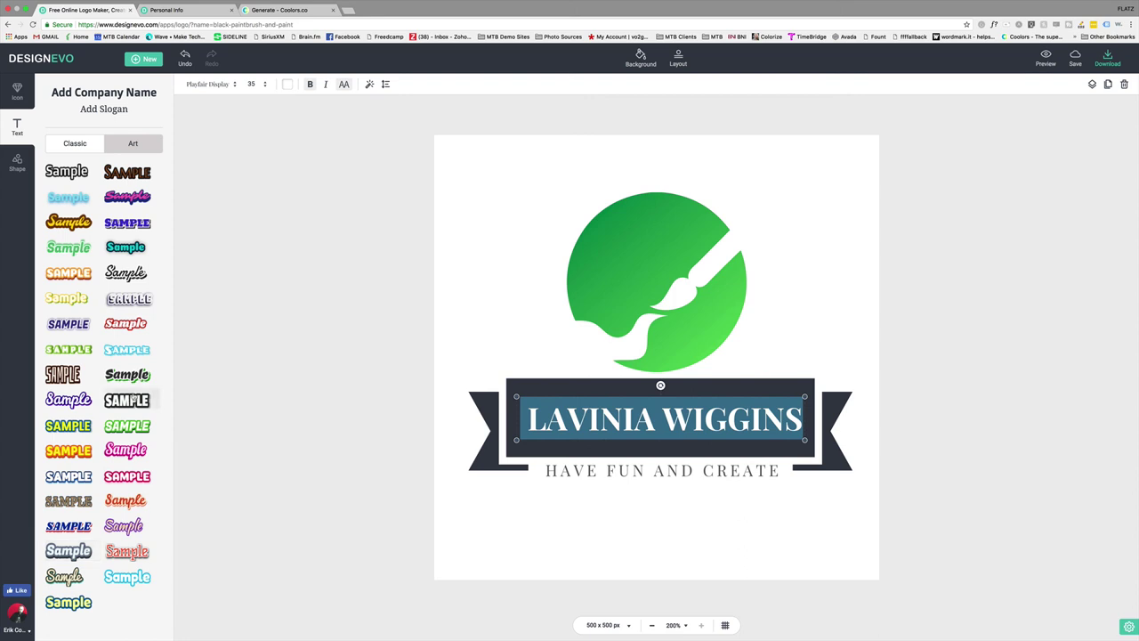
left_click(75, 143)
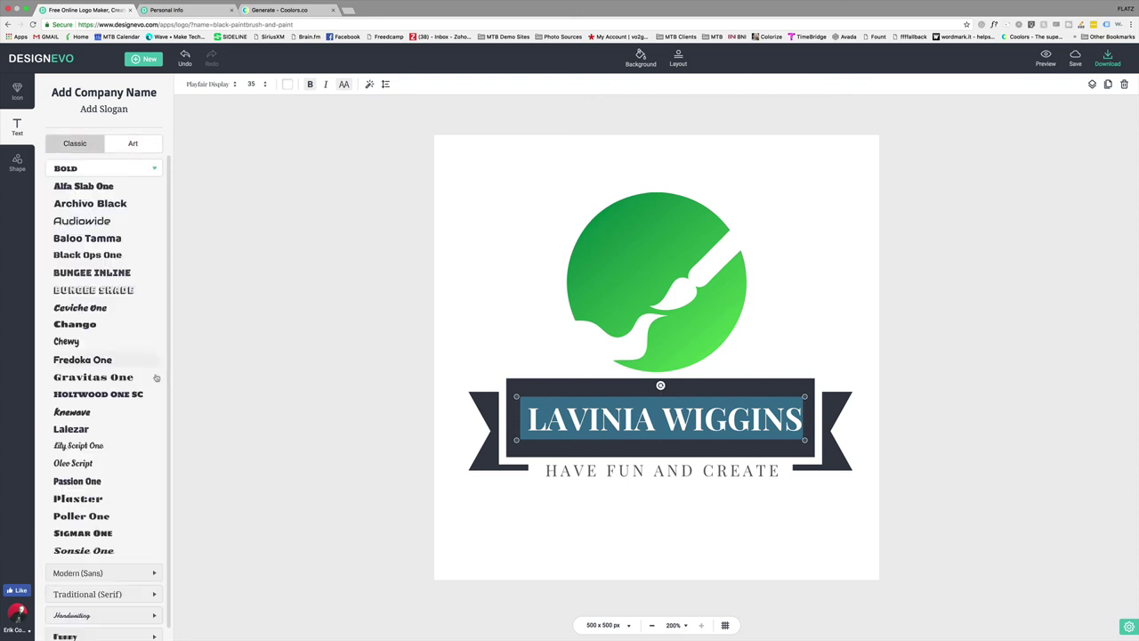
left_click(134, 171)
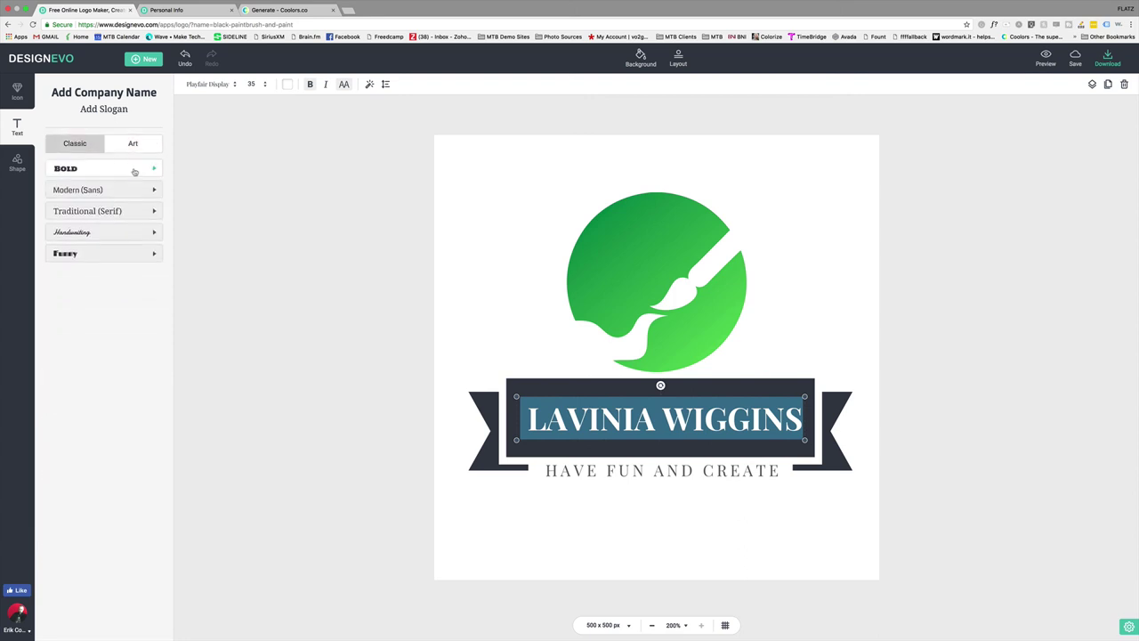
left_click(123, 233)
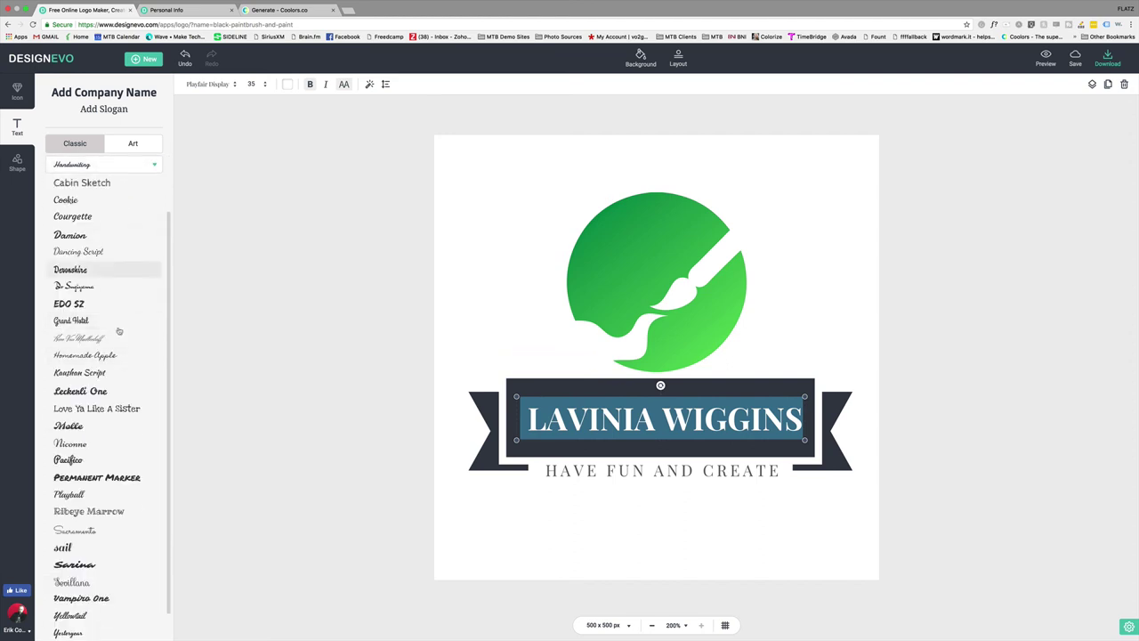
left_click(104, 375)
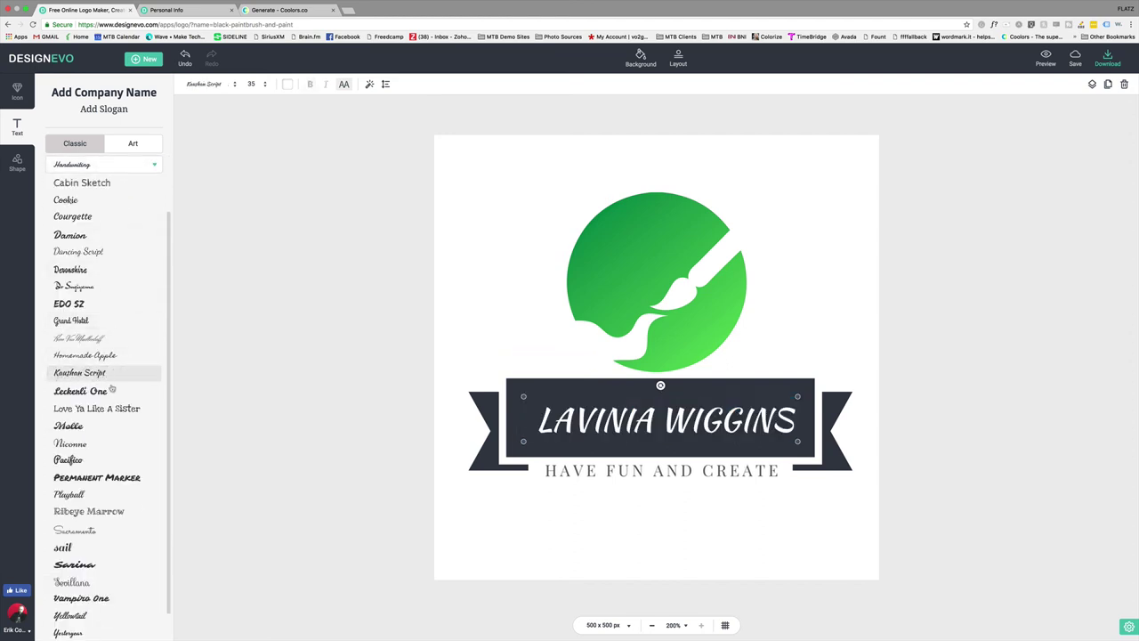
left_click(82, 461)
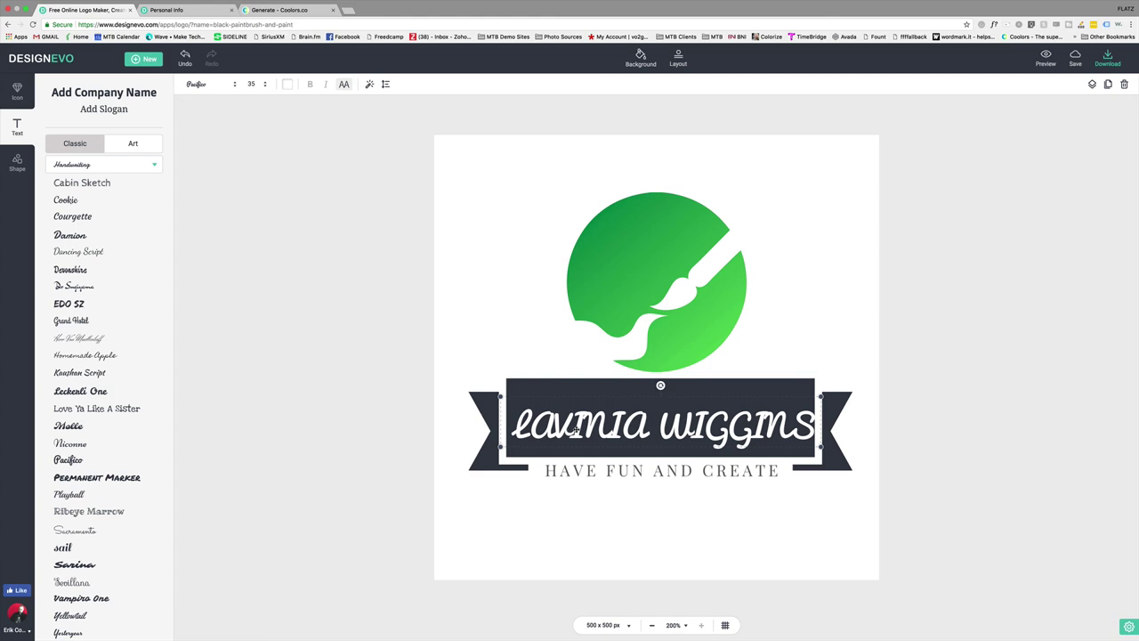
left_click(575, 430, "shift")
triple_click(574, 430)
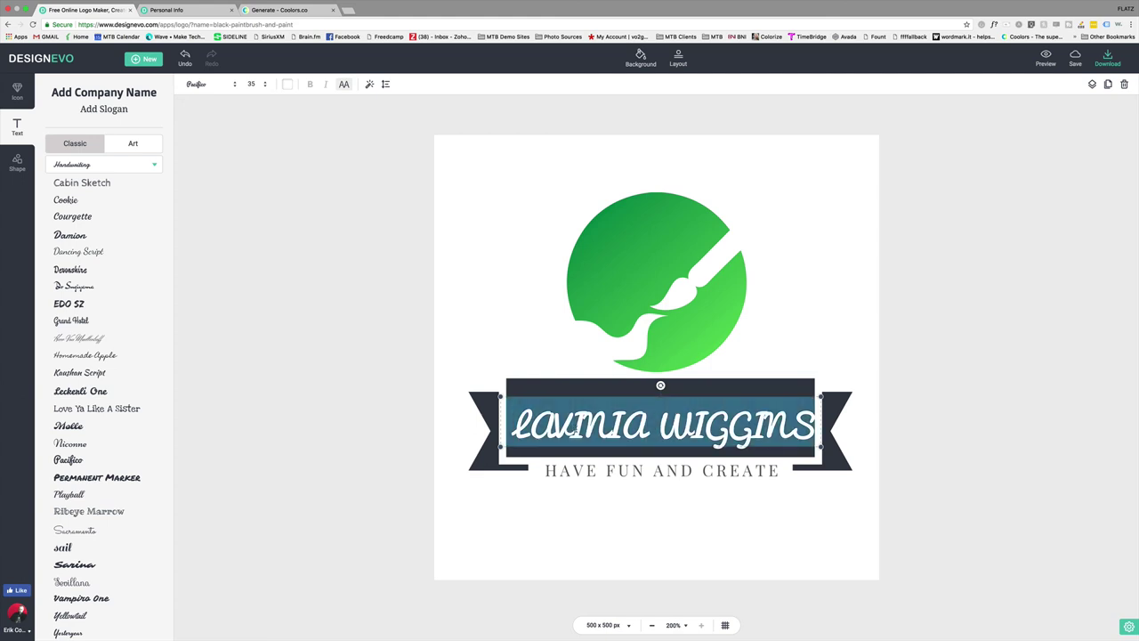
type("la")
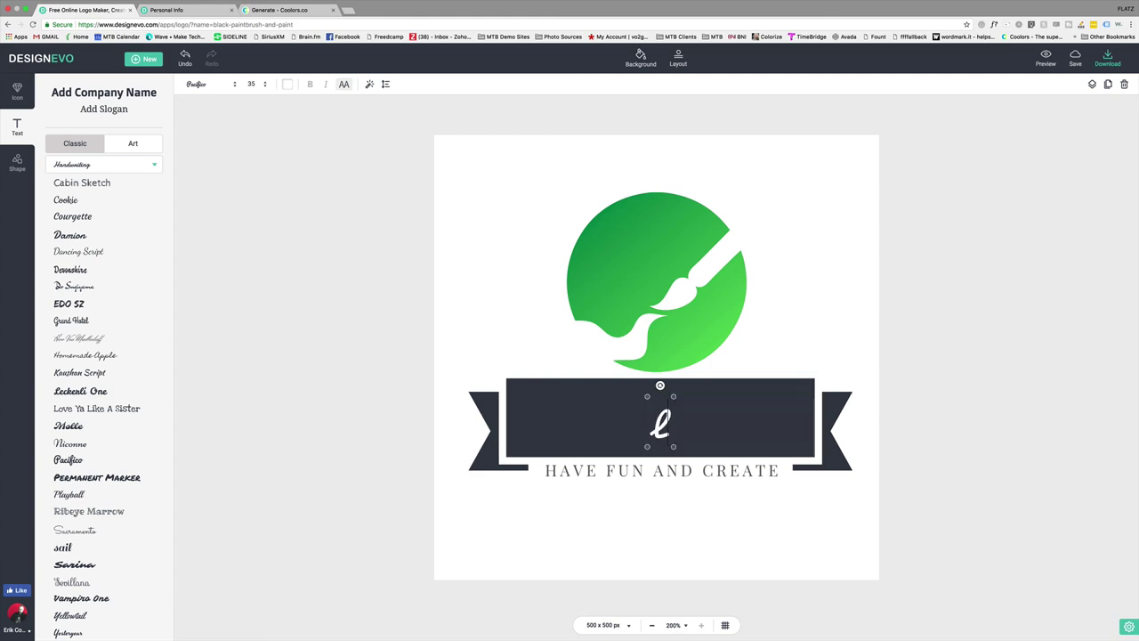
key("BackSpace")
key("BackSpace")
type("ll")
key("BackSpace")
key("BackSpace")
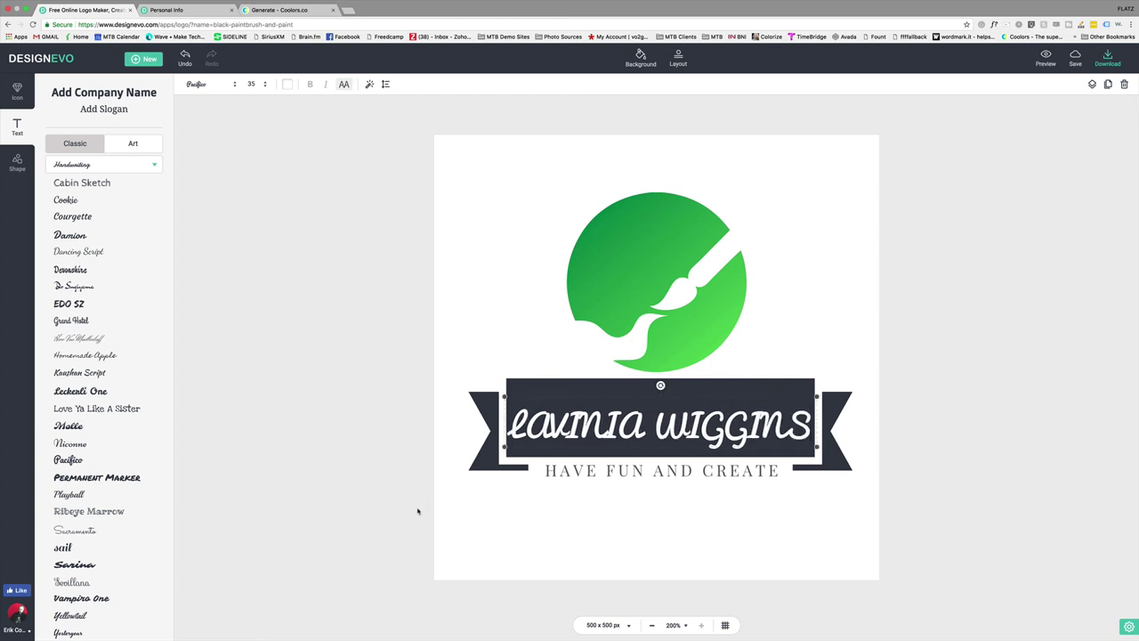
left_click(91, 497)
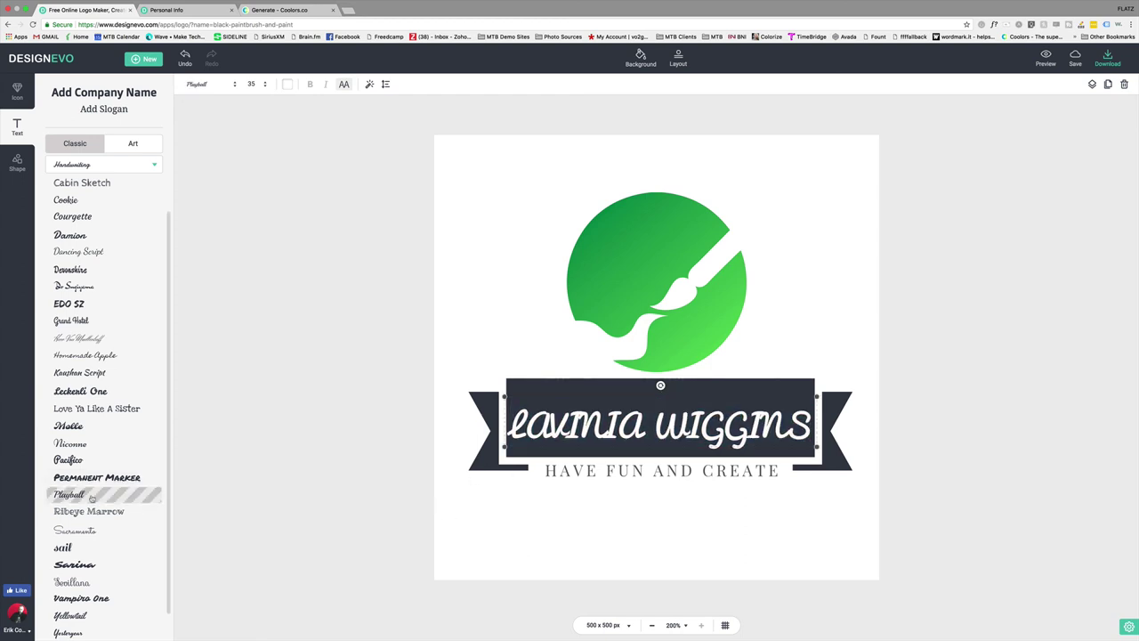
double_click(628, 419)
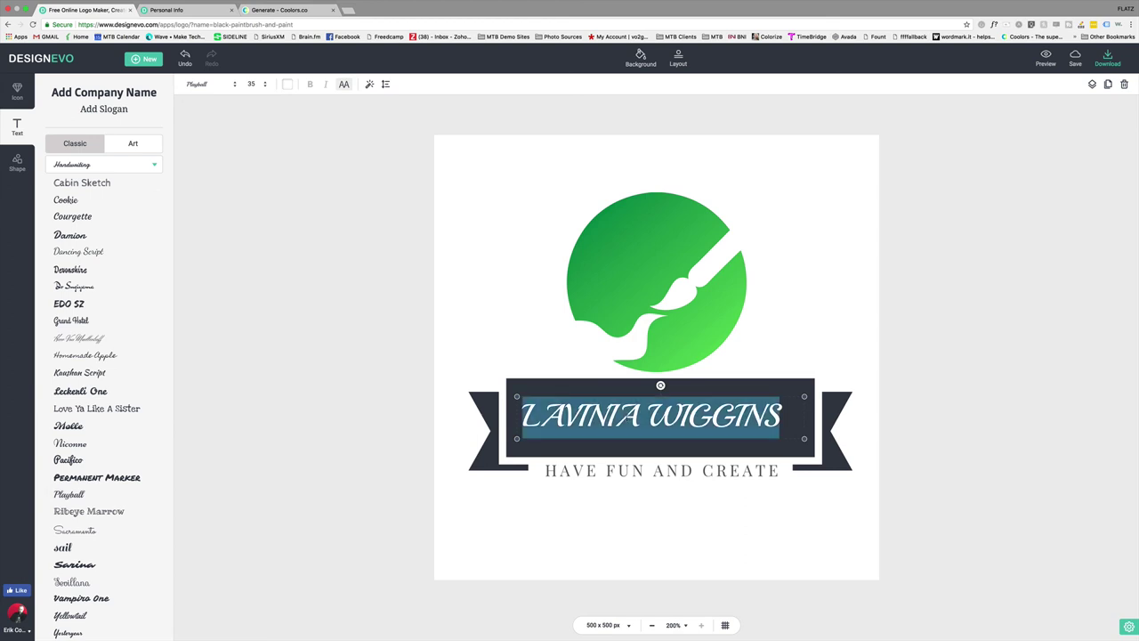
left_click(344, 85)
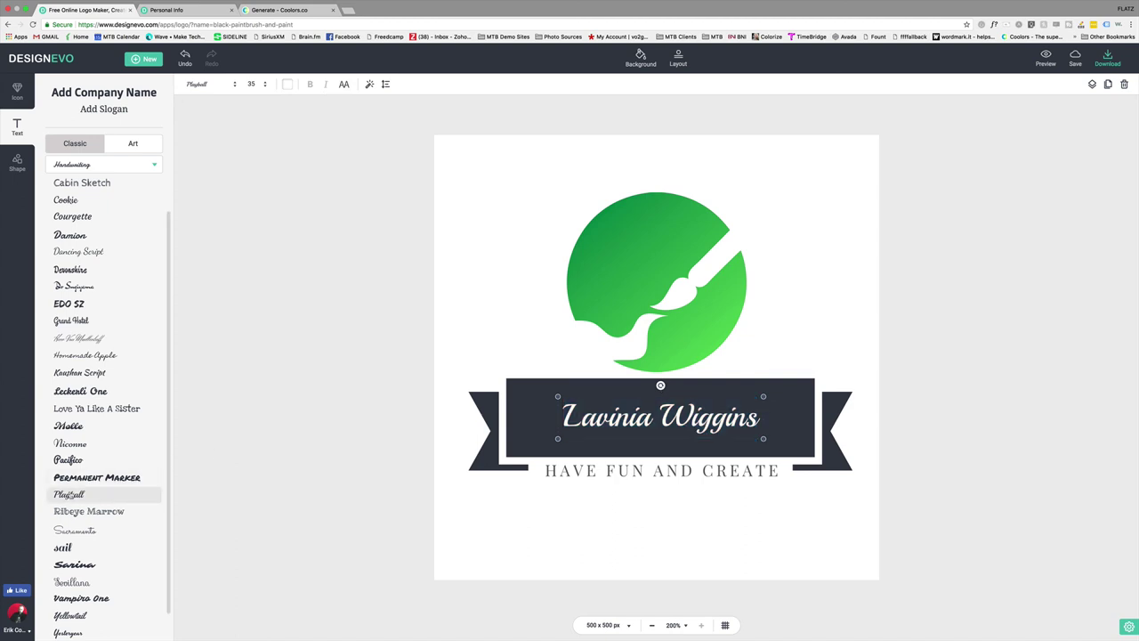
left_click(78, 473)
Step: Try Pacifico, Love Ya Like A Sister and Sarina, then shrink and centre the name in the banner
left_click(77, 465)
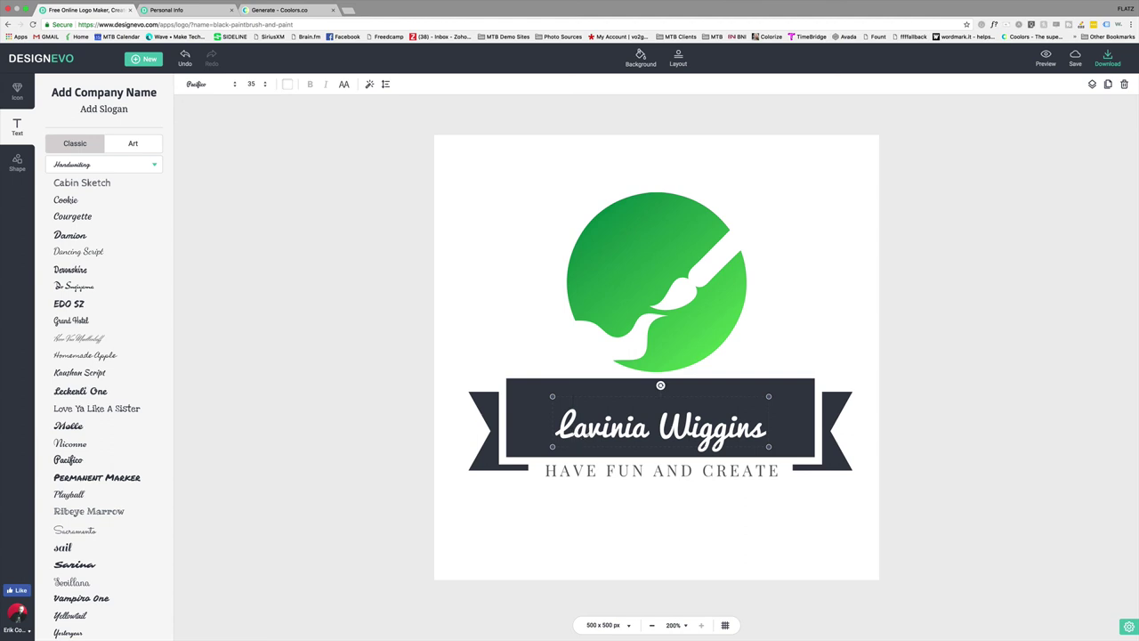
left_click(96, 409)
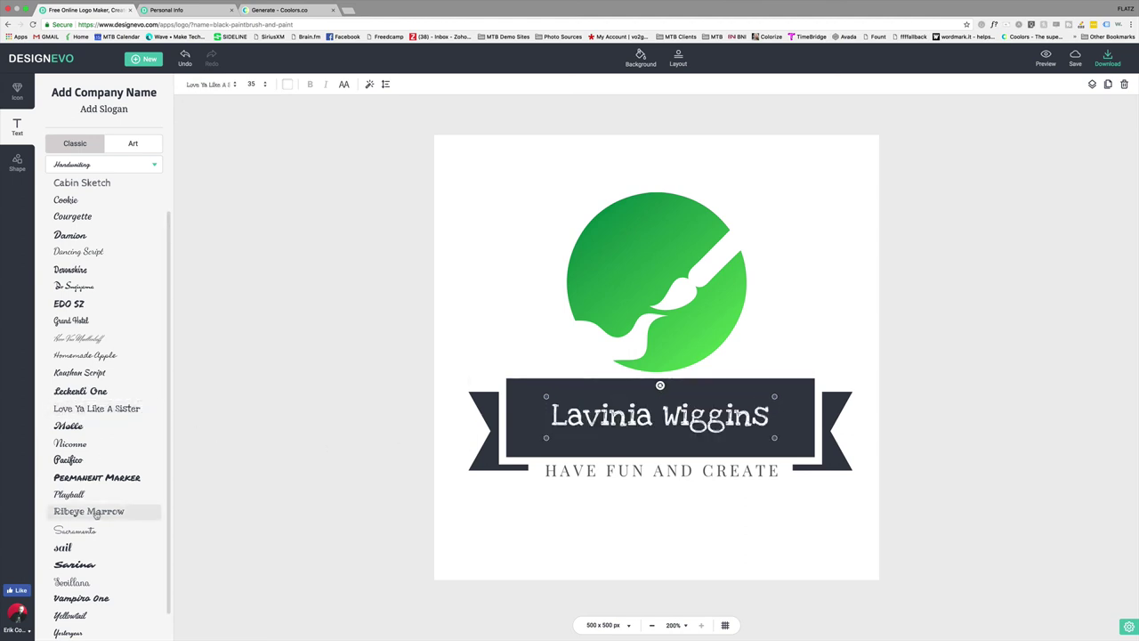
scroll(96, 515, "down", 1)
left_click(107, 553)
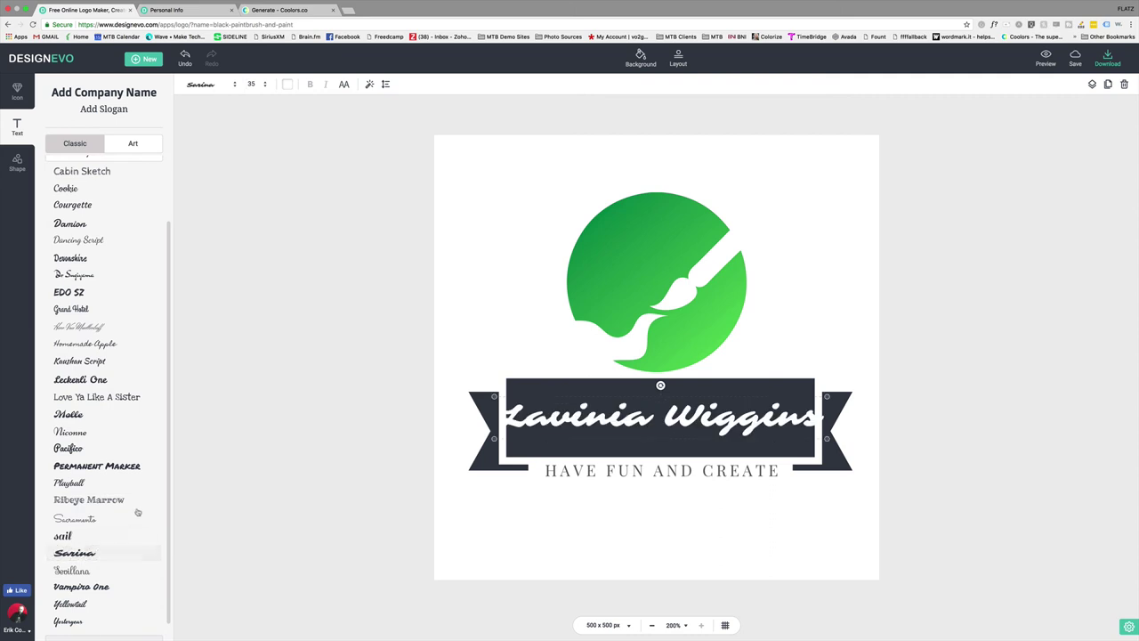
scroll(138, 513, "down", 1)
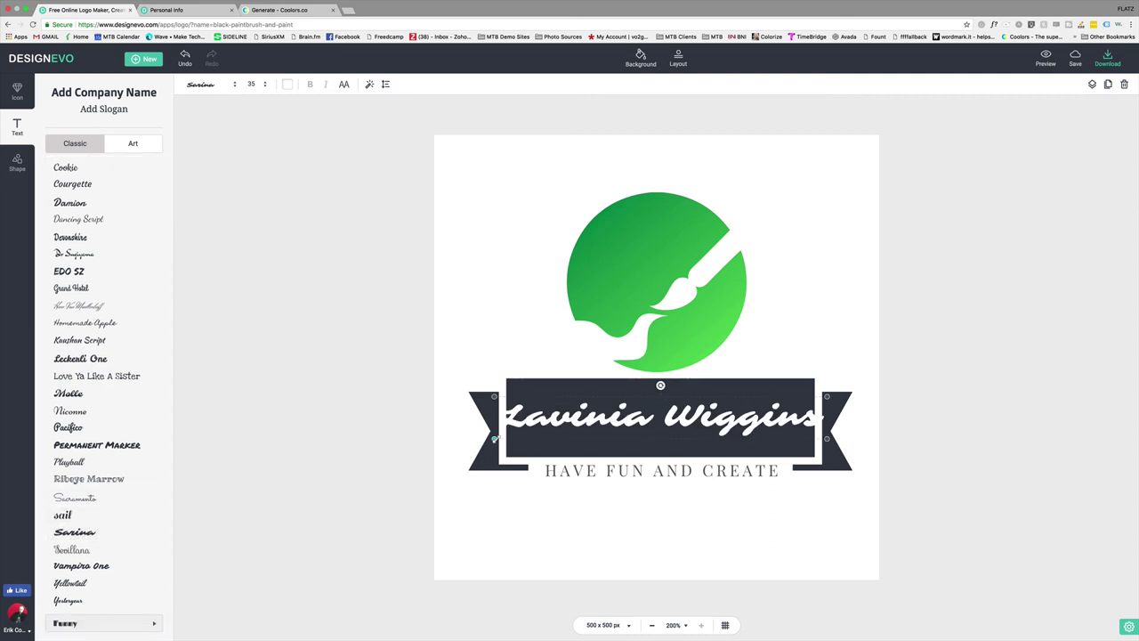
left_click_drag(494, 438, 516, 436)
left_click_drag(734, 425, 712, 428)
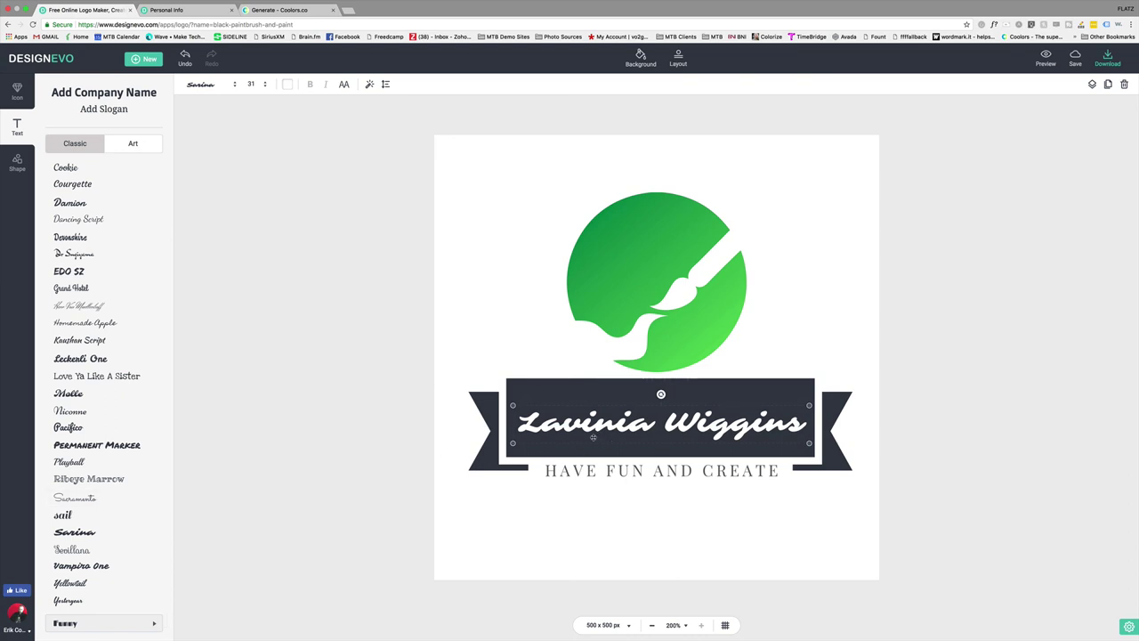
Step: Try sail, Yesteryear and Yellowtail on the banner name
left_click(63, 517)
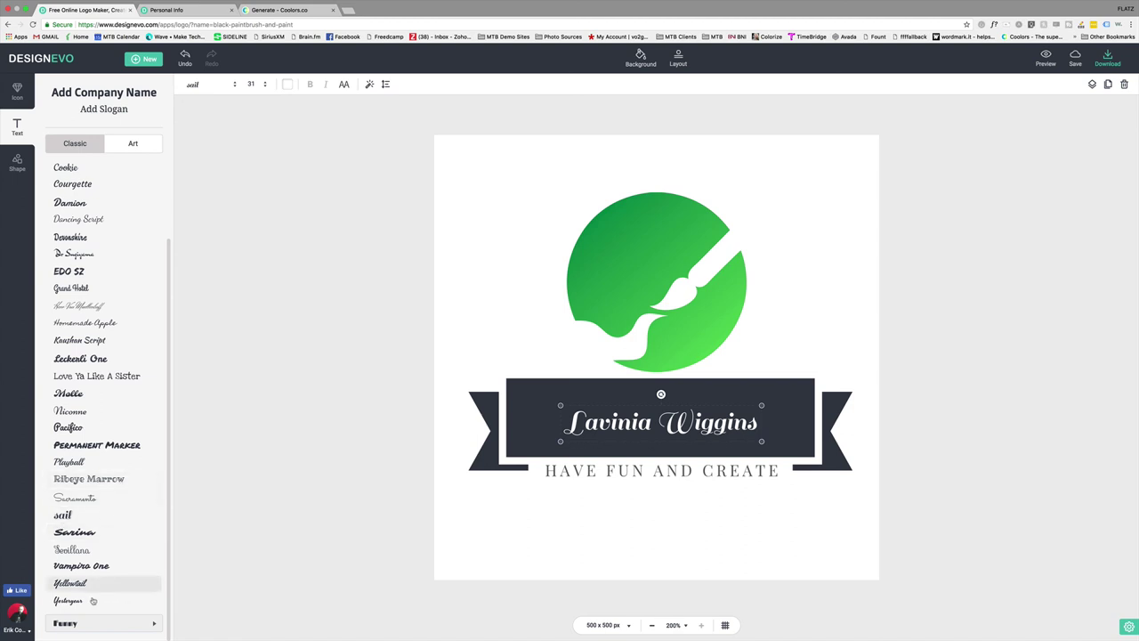
left_click(142, 623)
scroll(116, 549, "down", 5)
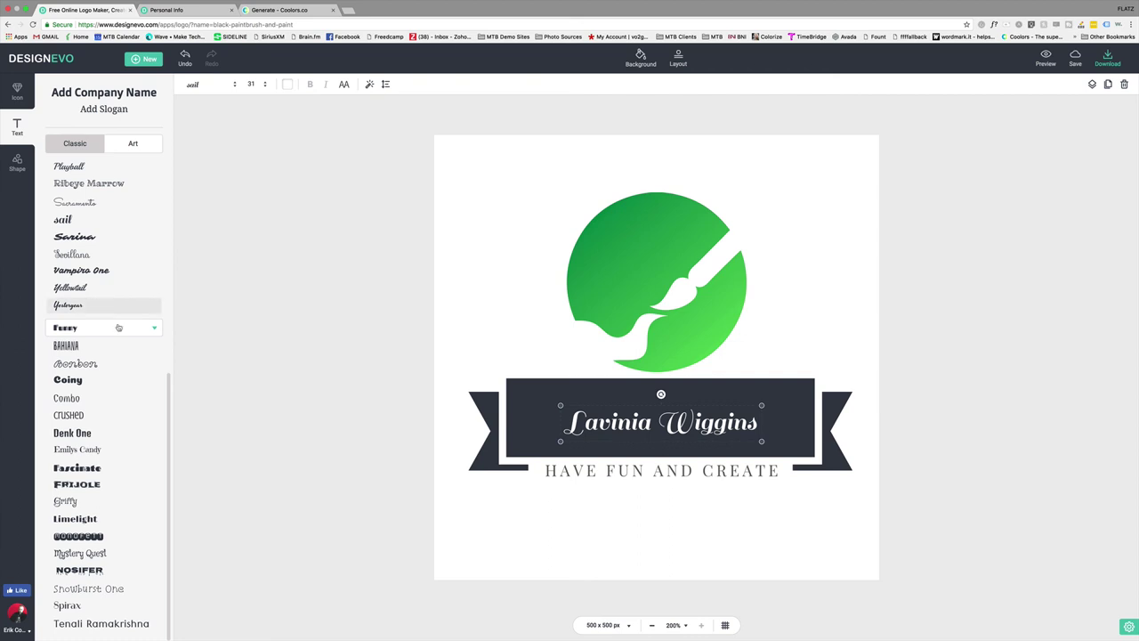
left_click(90, 305)
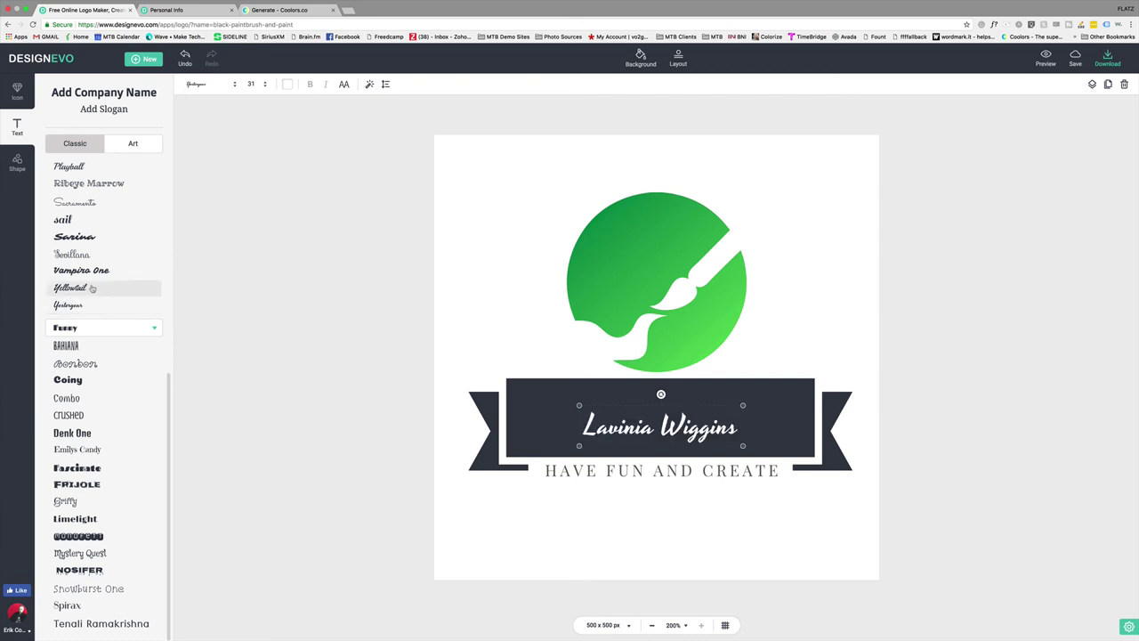
left_click(92, 288)
scroll(94, 289, "up", 3)
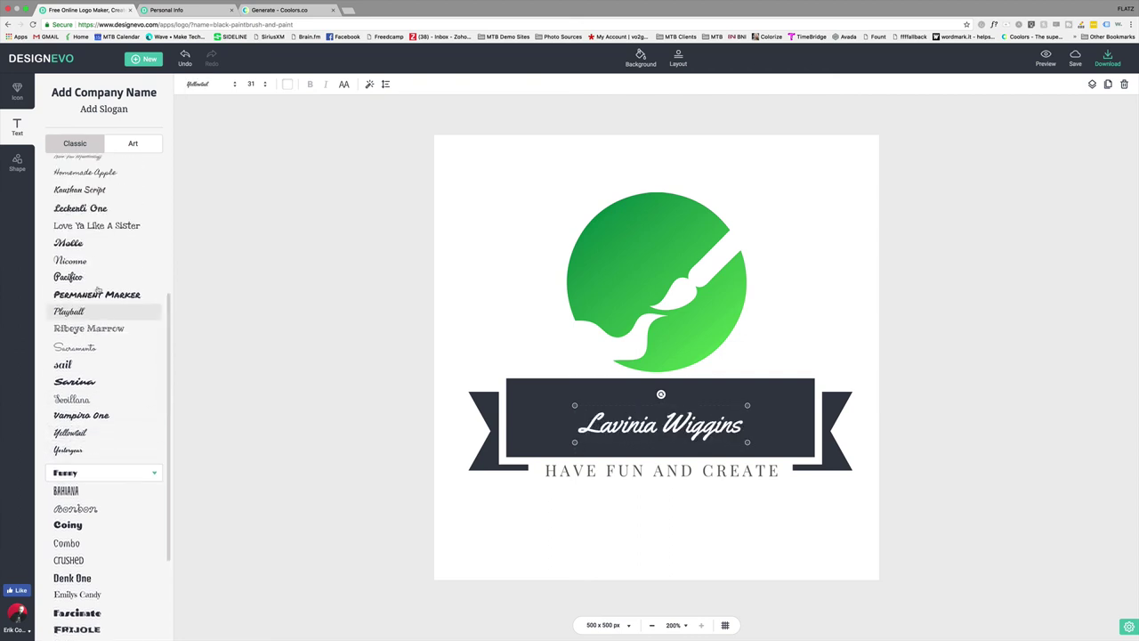
scroll(98, 290, "up", 1)
Step: Try Molle, Grand Hotel and Dr Sugiyama, then set the name in Courgette
left_click(89, 275)
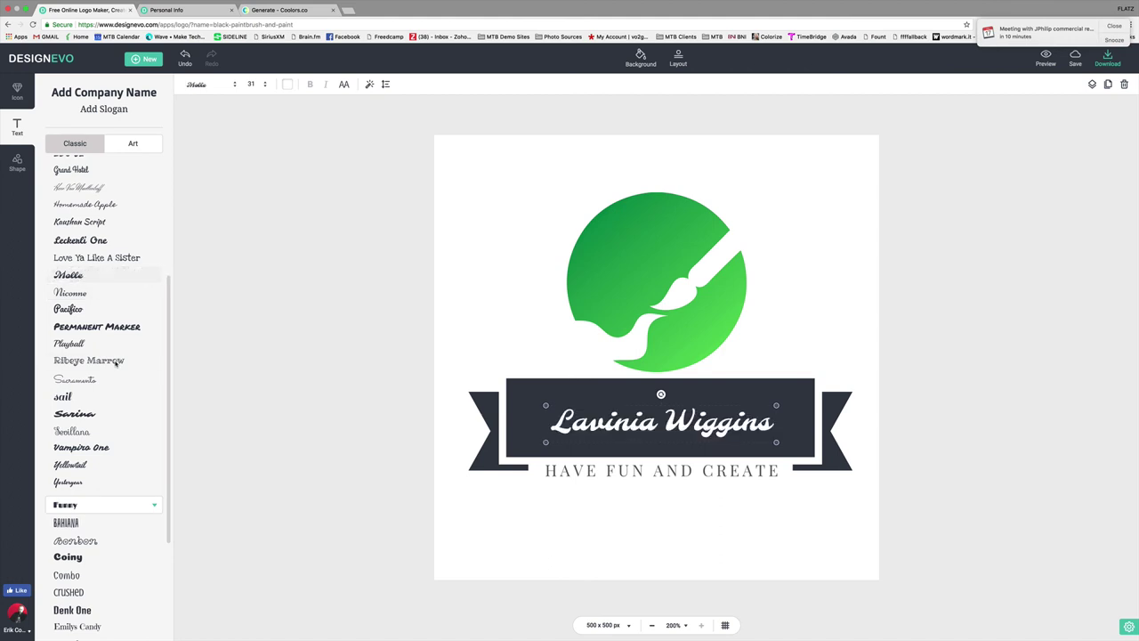
scroll(115, 362, "up", 4)
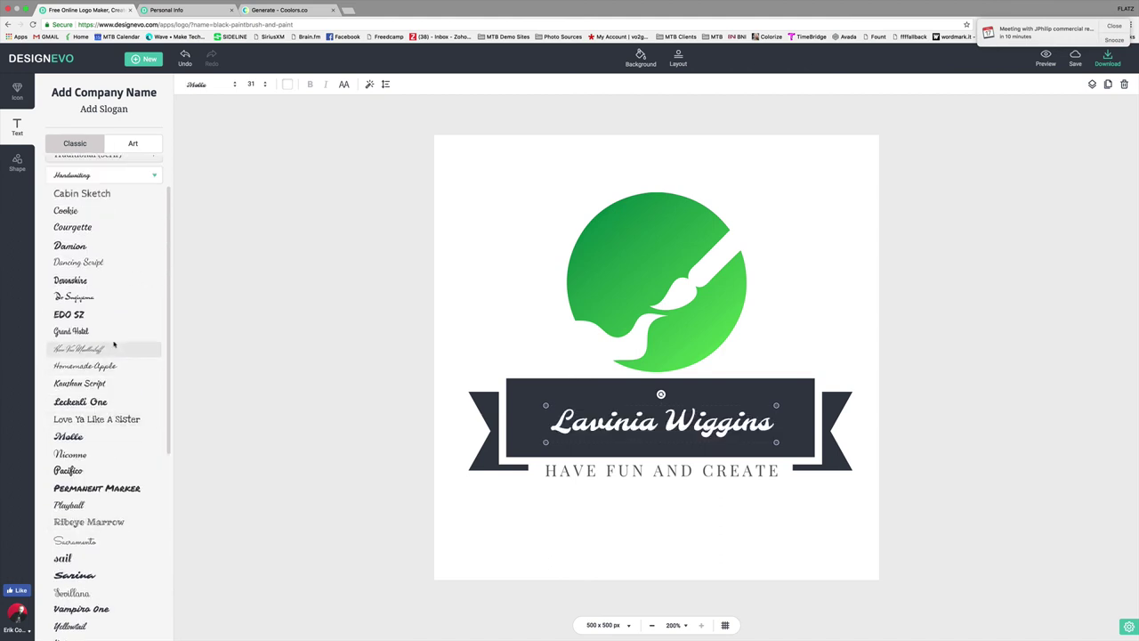
left_click(73, 335)
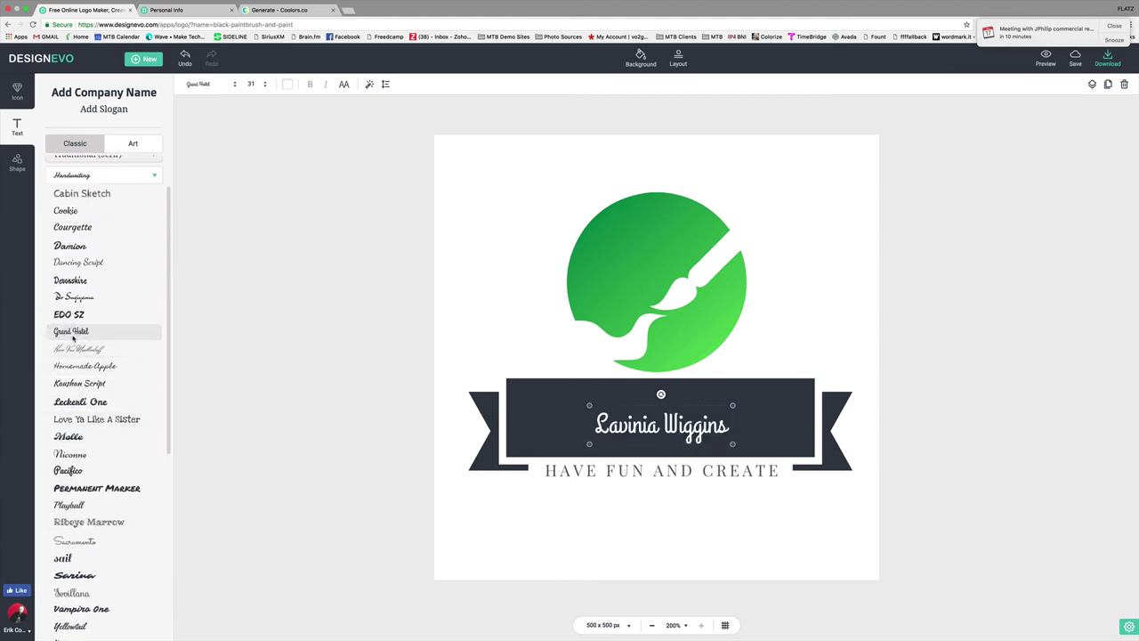
double_click(591, 427)
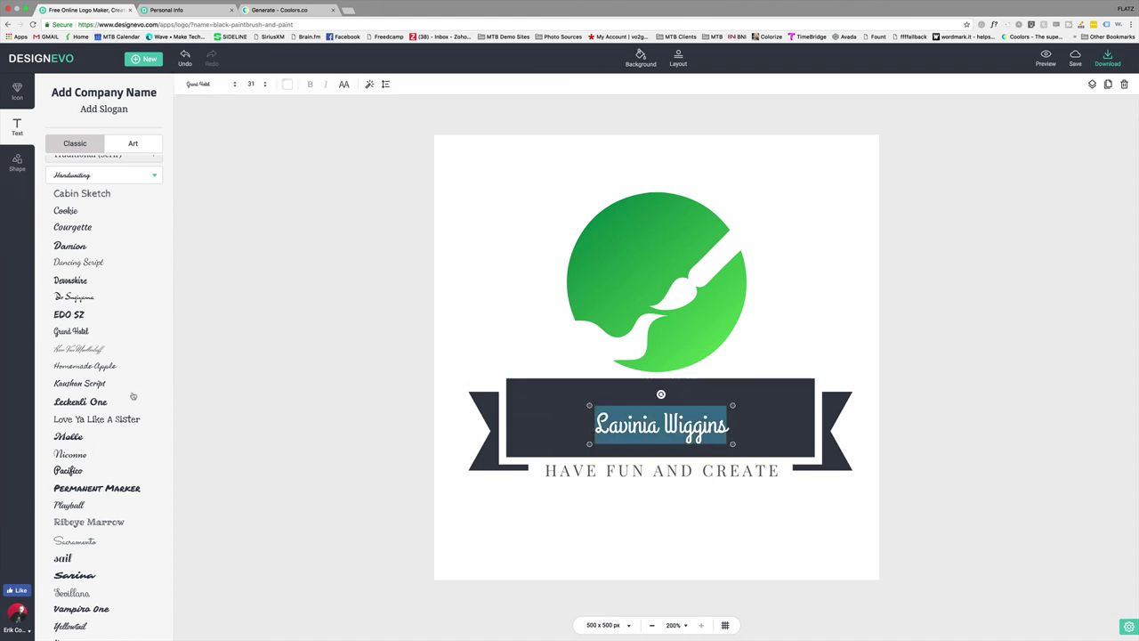
left_click(76, 299)
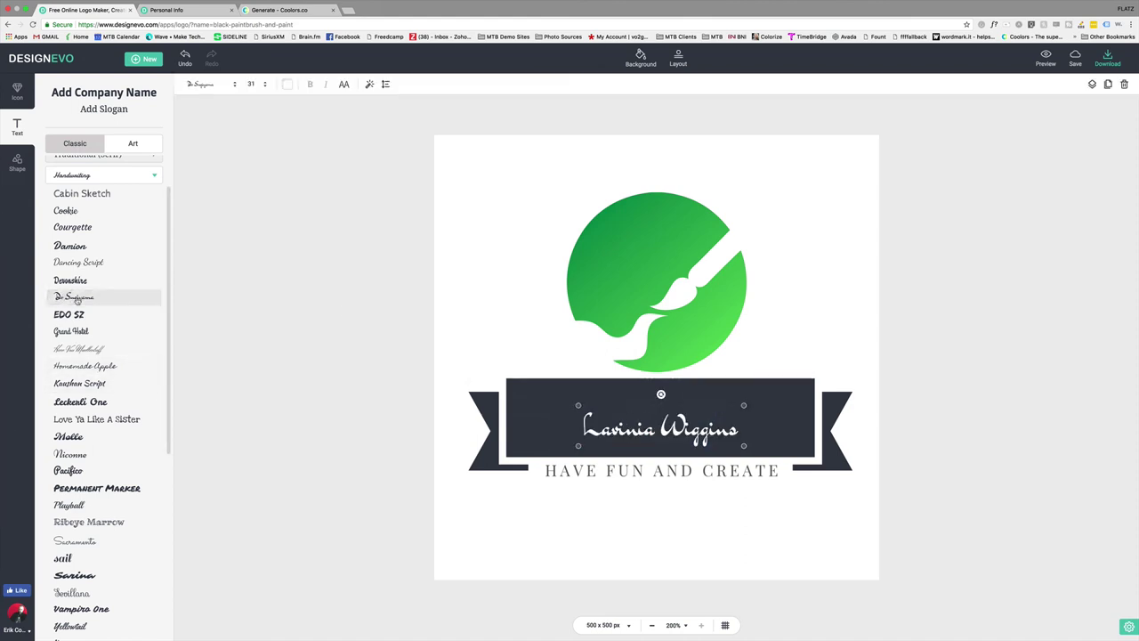
left_click(89, 230)
scroll(91, 223, "up", 1)
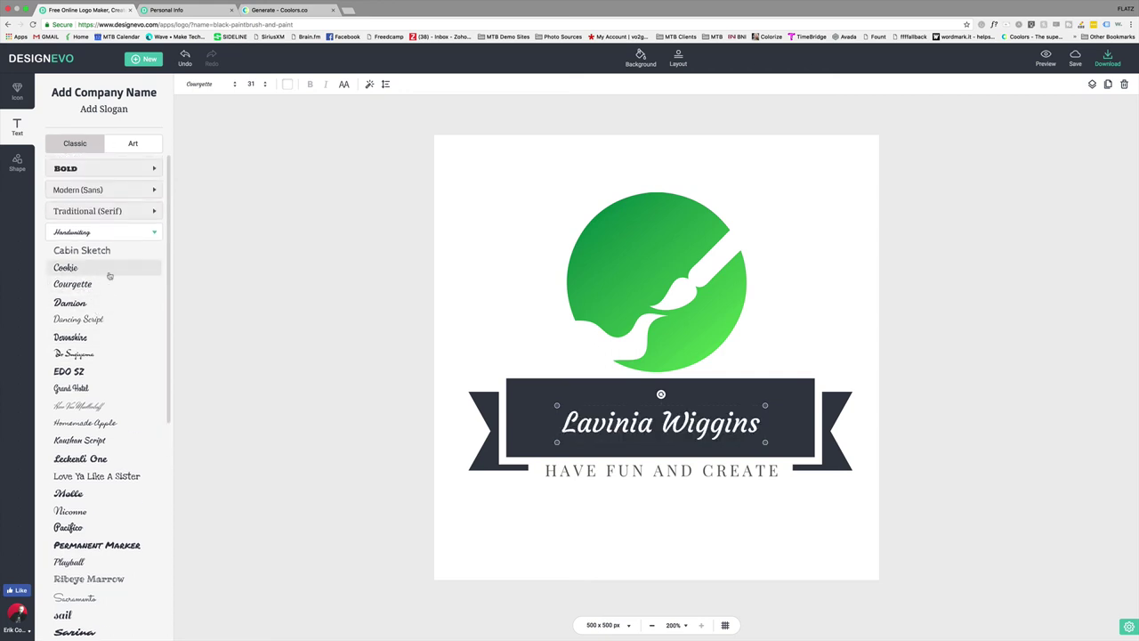
Step: Try the serif fonts IM FELL DW Pica, Suez One and Playfair Display, toggling all-caps off and on
left_click(89, 211)
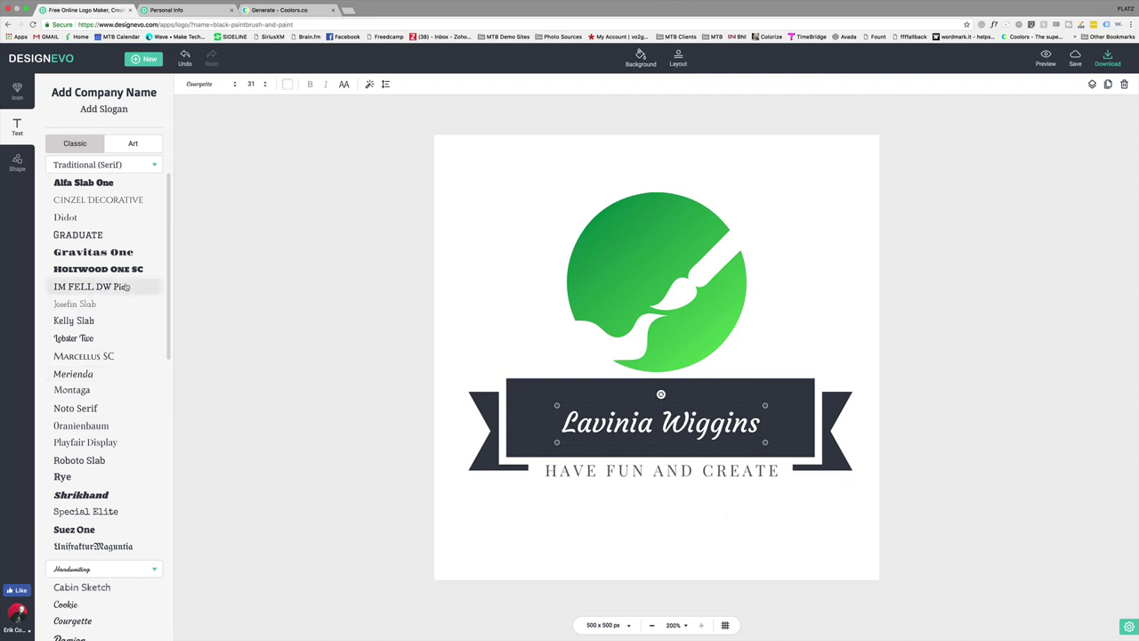
left_click(126, 286)
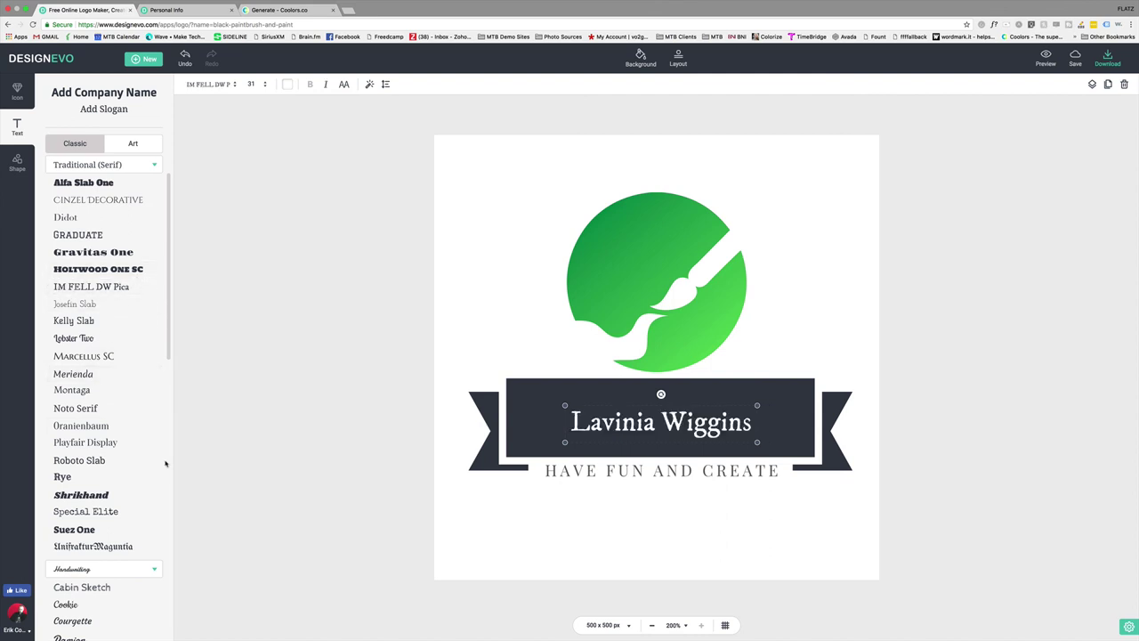
left_click(121, 534)
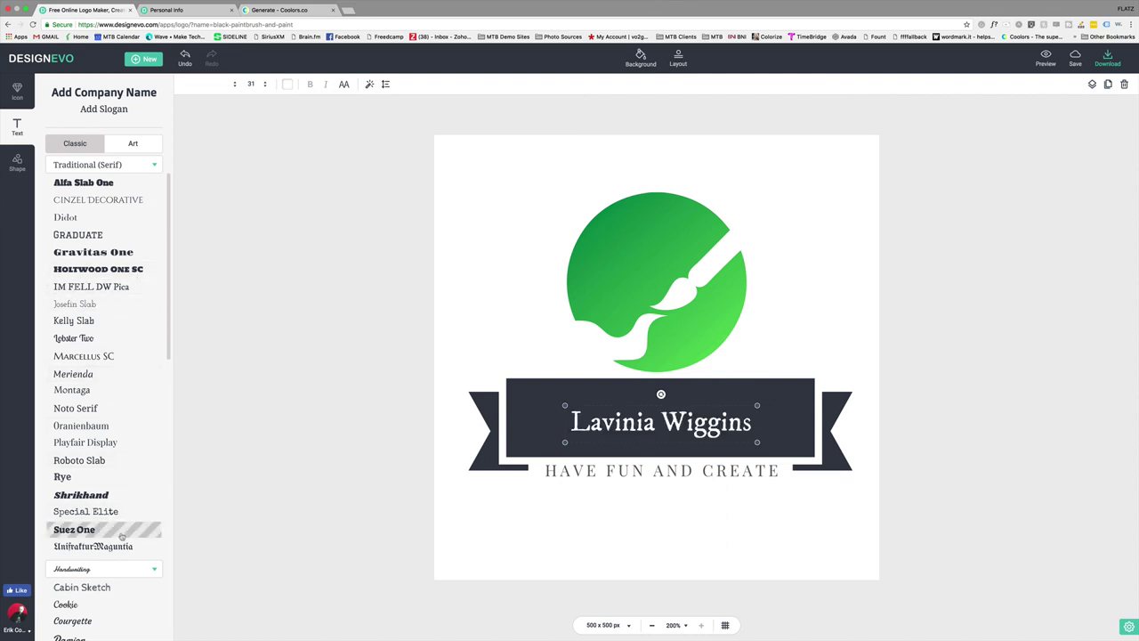
left_click(115, 443)
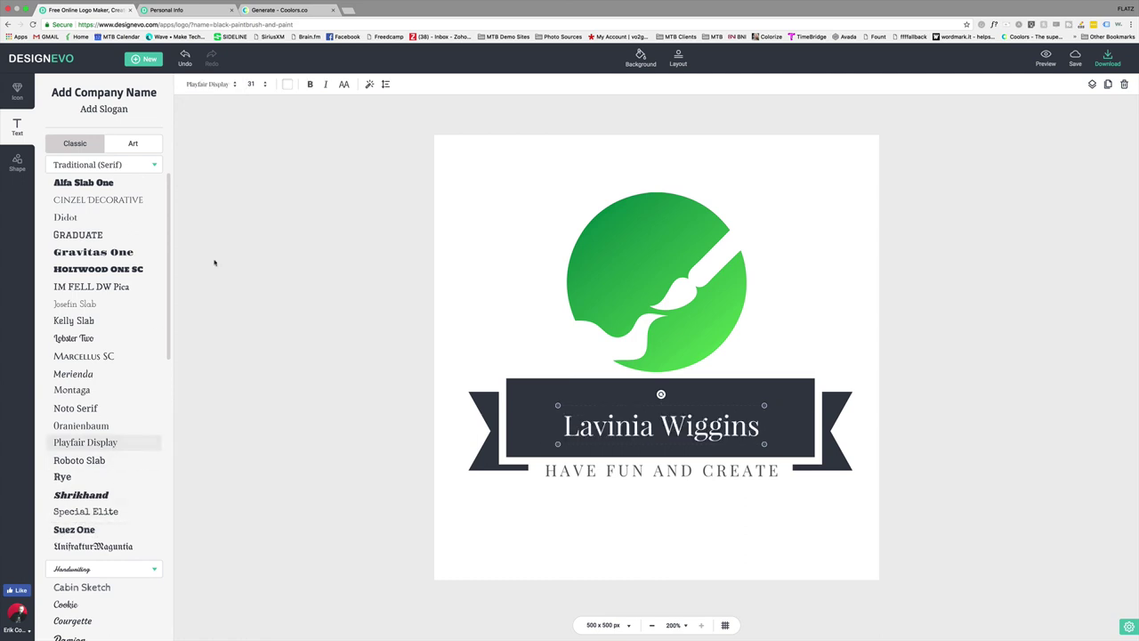
left_click(345, 85)
left_click(345, 84)
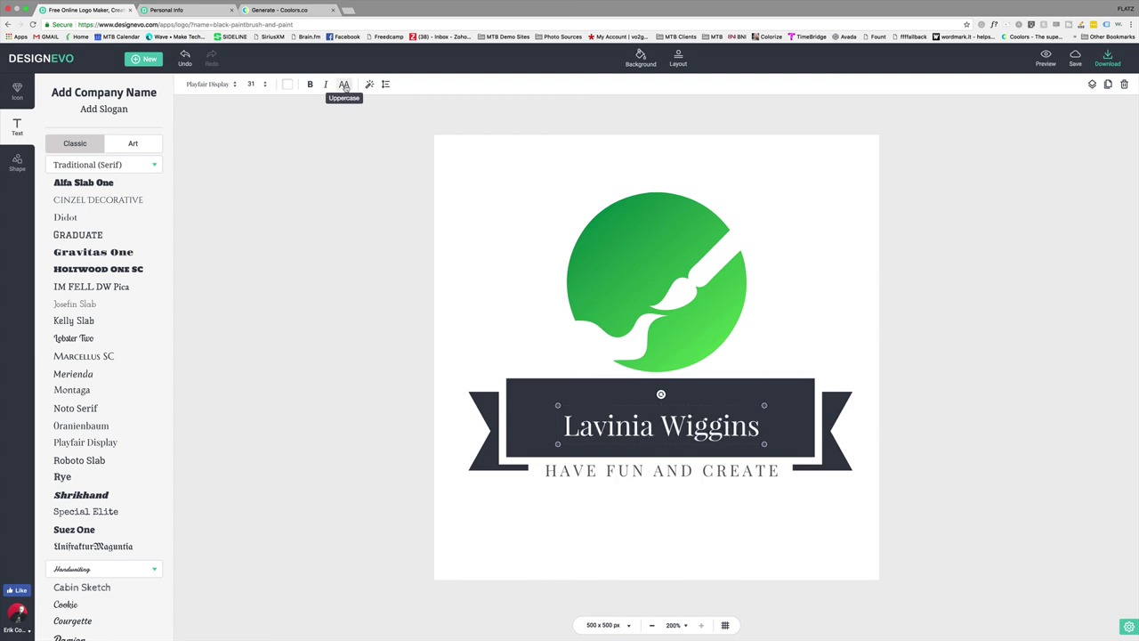
Step: Try Oranienbaum, then set the name in the thin Herr Von Muellerhoff script
left_click(85, 428)
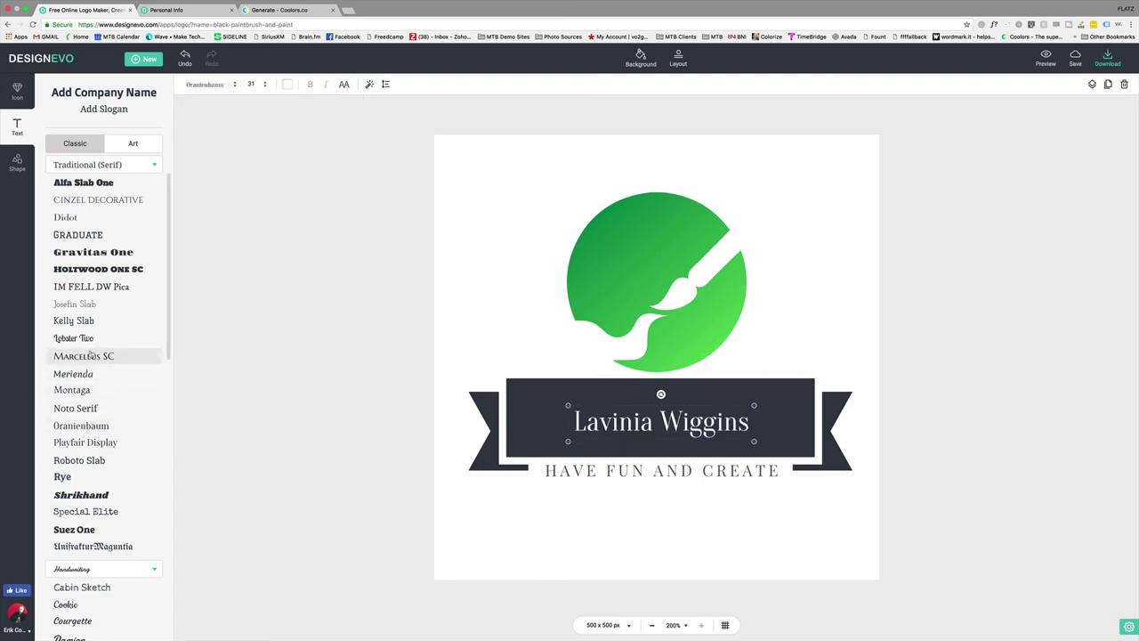
scroll(89, 360, "up", 1)
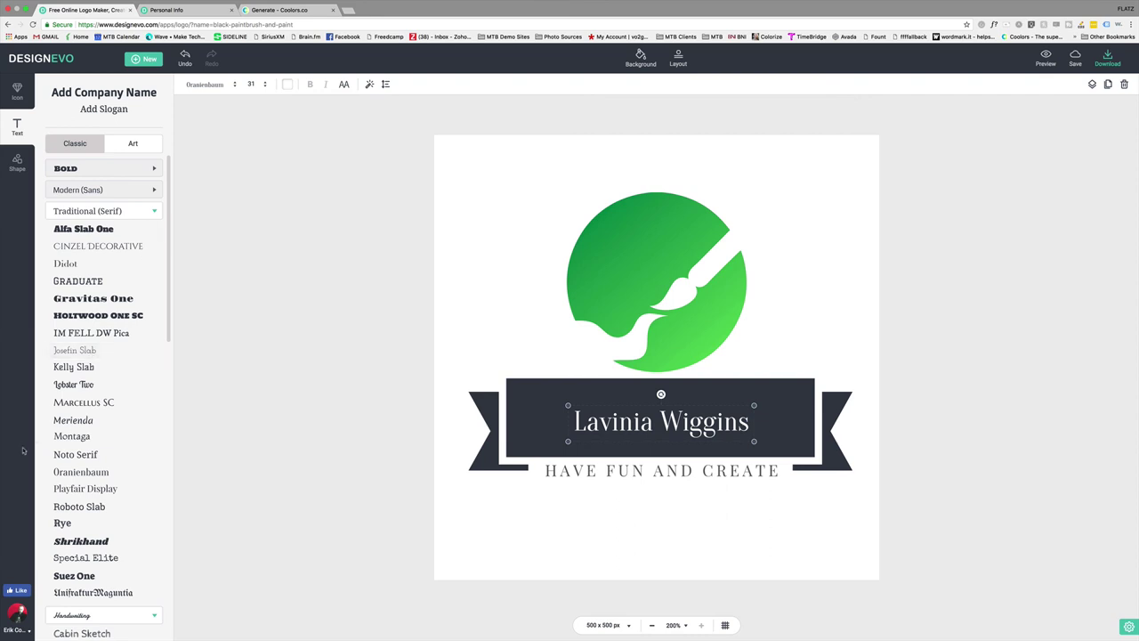
scroll(98, 420, "down", 7)
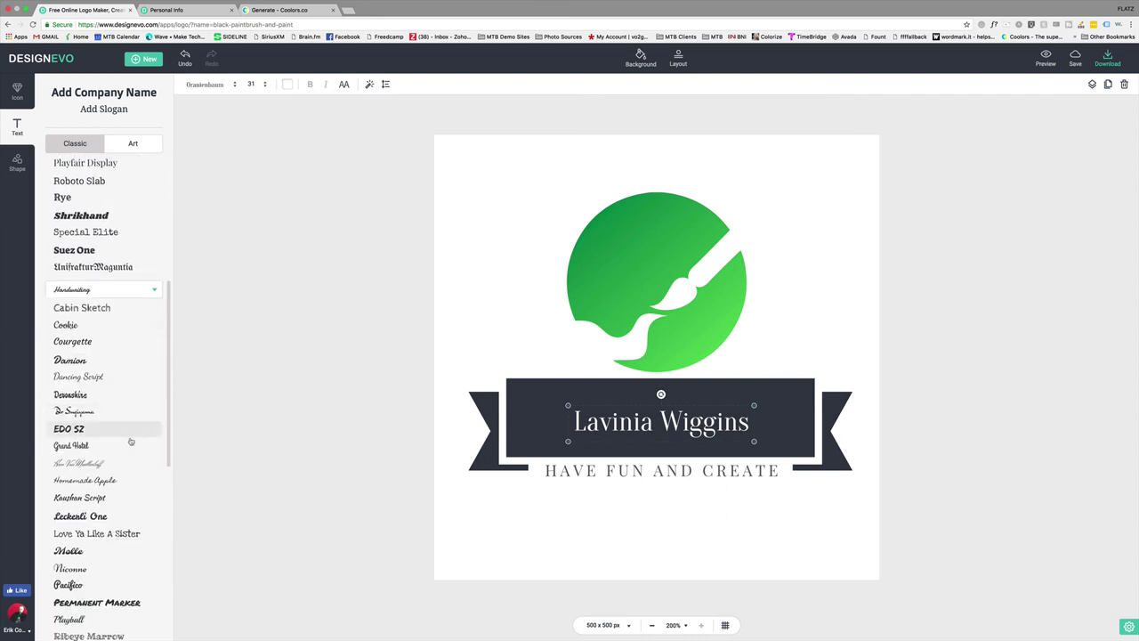
left_click(103, 464)
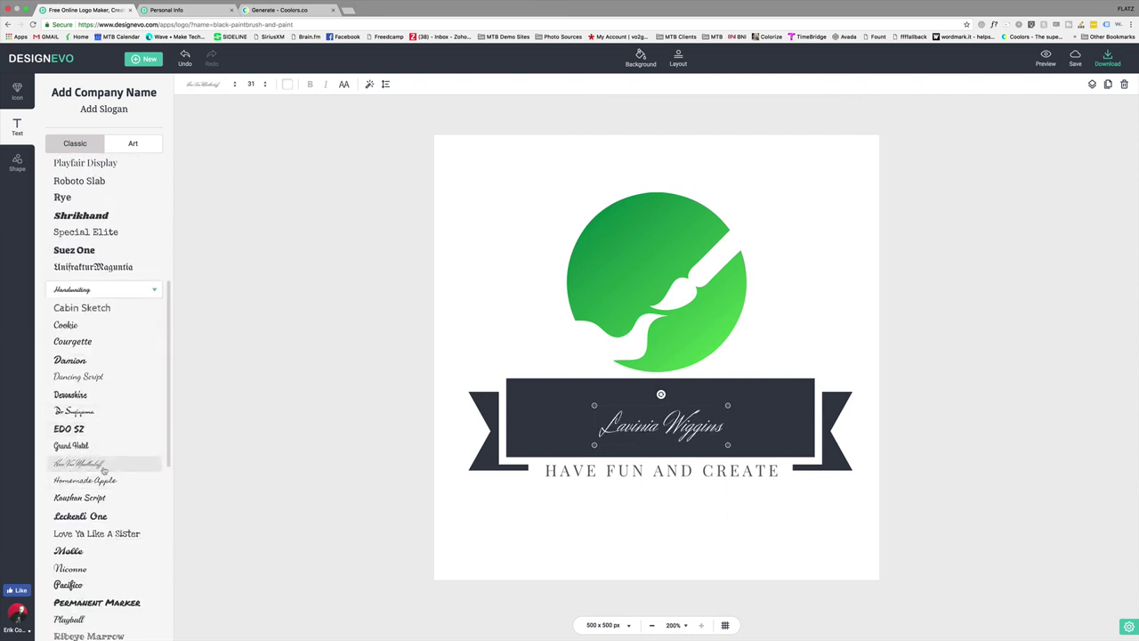
scroll(103, 466, "down", 9)
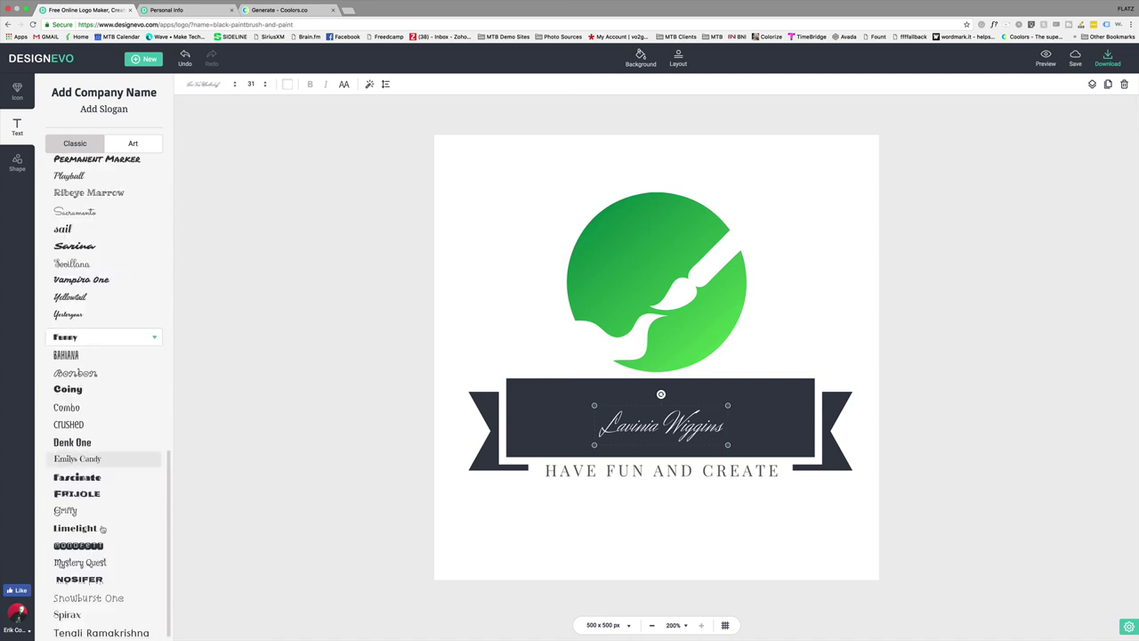
scroll(114, 279, "up", 15)
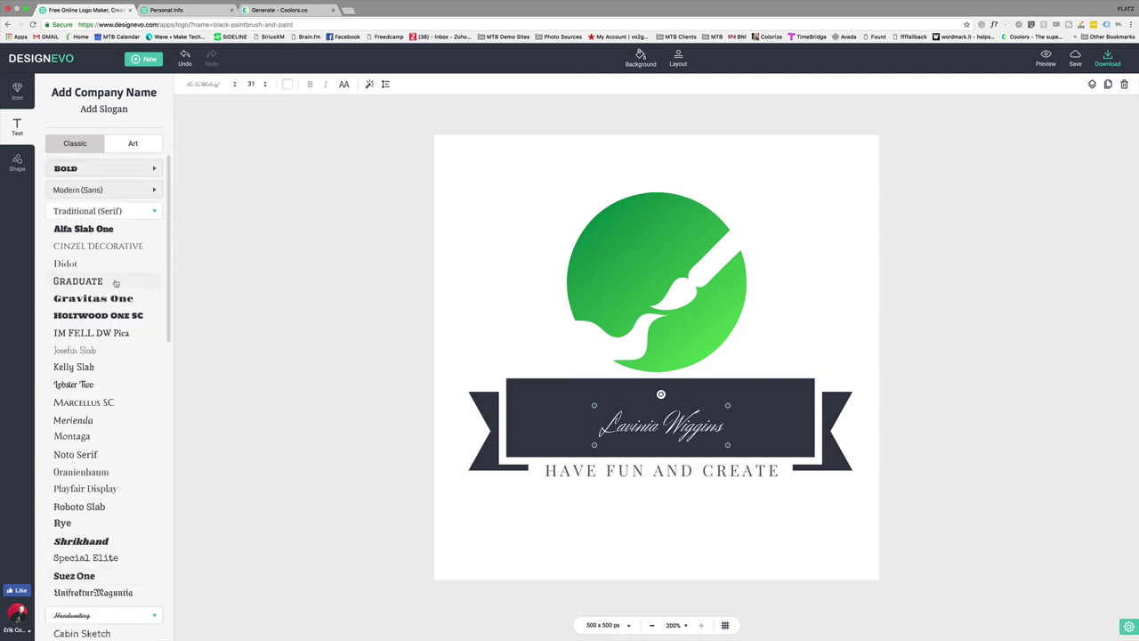
Step: Try the sans fonts Julius Sans One and Montserrat, toggling all-caps off and on
left_click(151, 190)
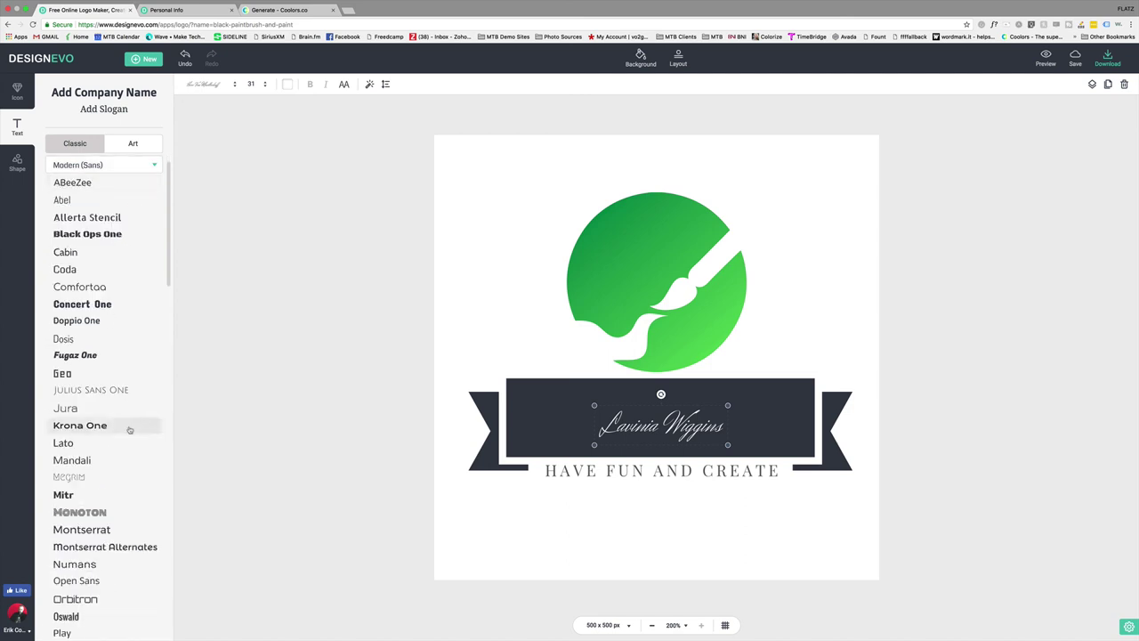
left_click(116, 393)
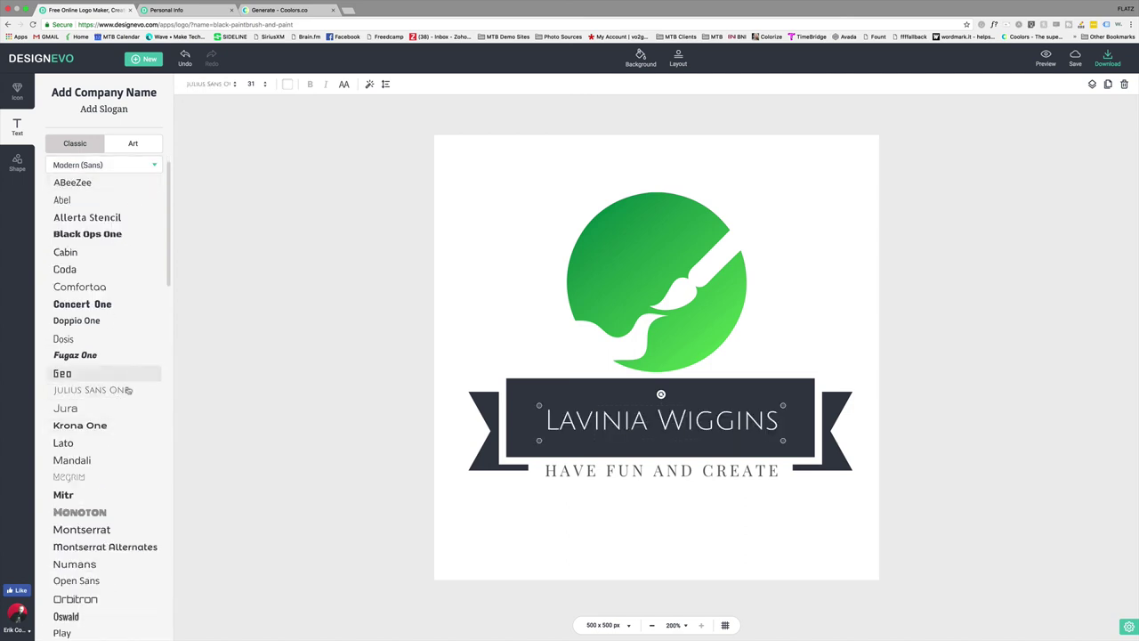
scroll(109, 460, "down", 2)
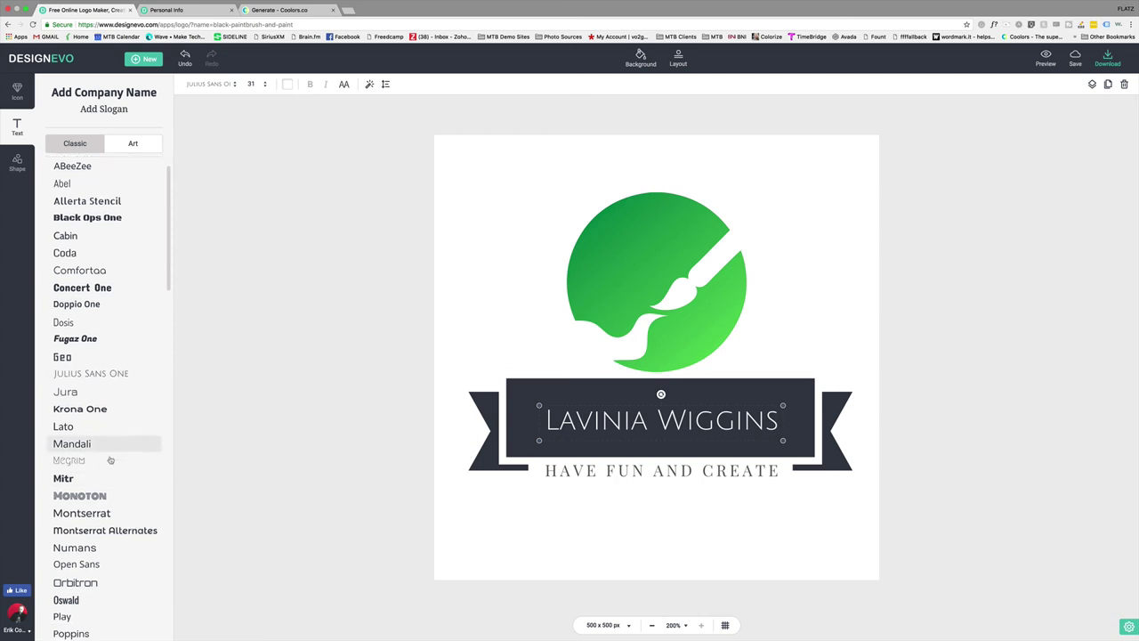
left_click(127, 493)
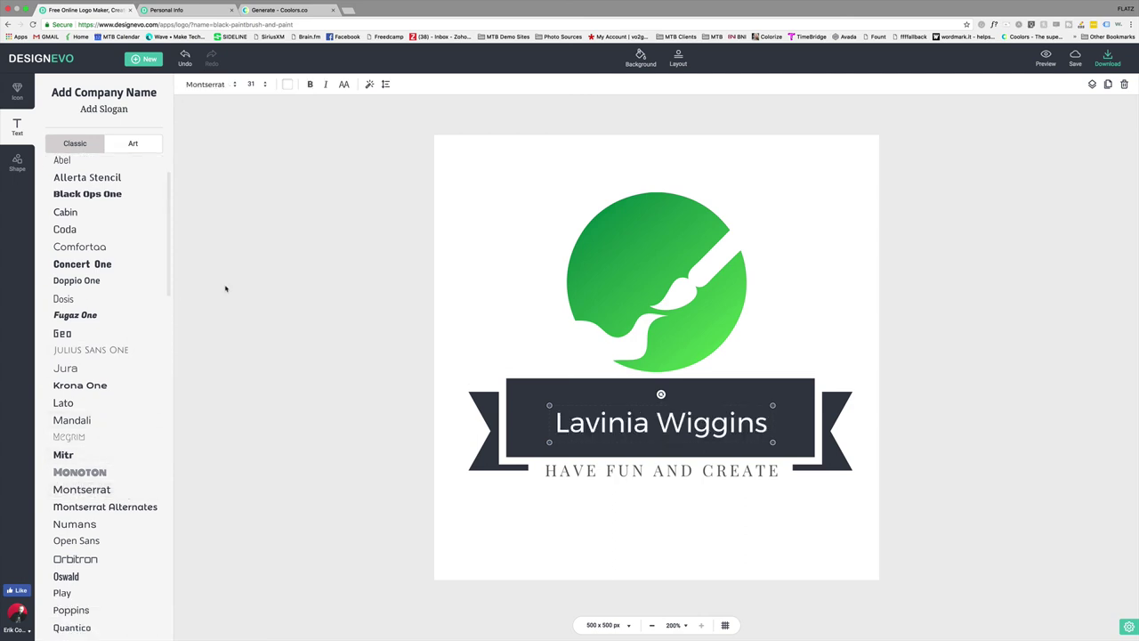
left_click(346, 85)
left_click(346, 85)
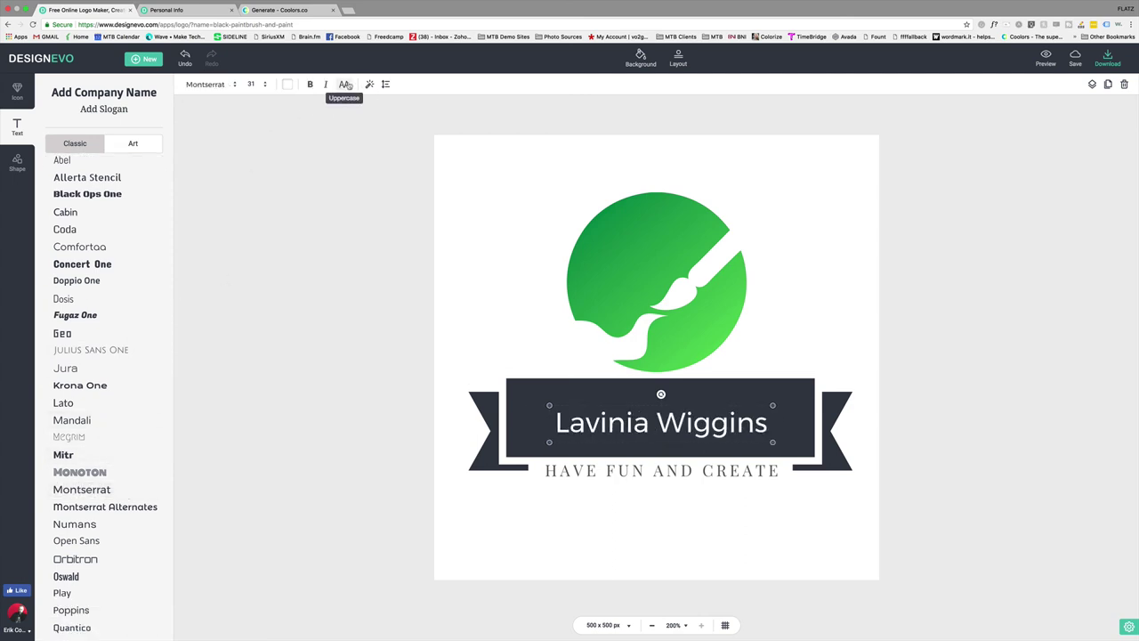
Step: Try Oswald with all-caps toggled, then set the name in Six Caps
scroll(119, 496, "down", 2)
left_click(95, 538)
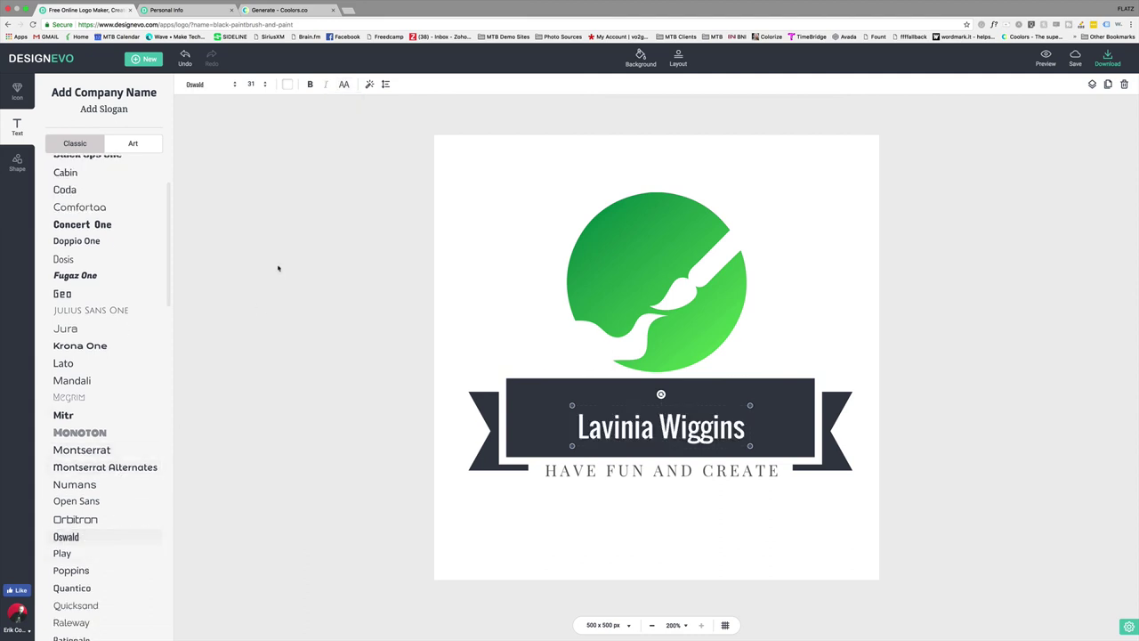
left_click(345, 85)
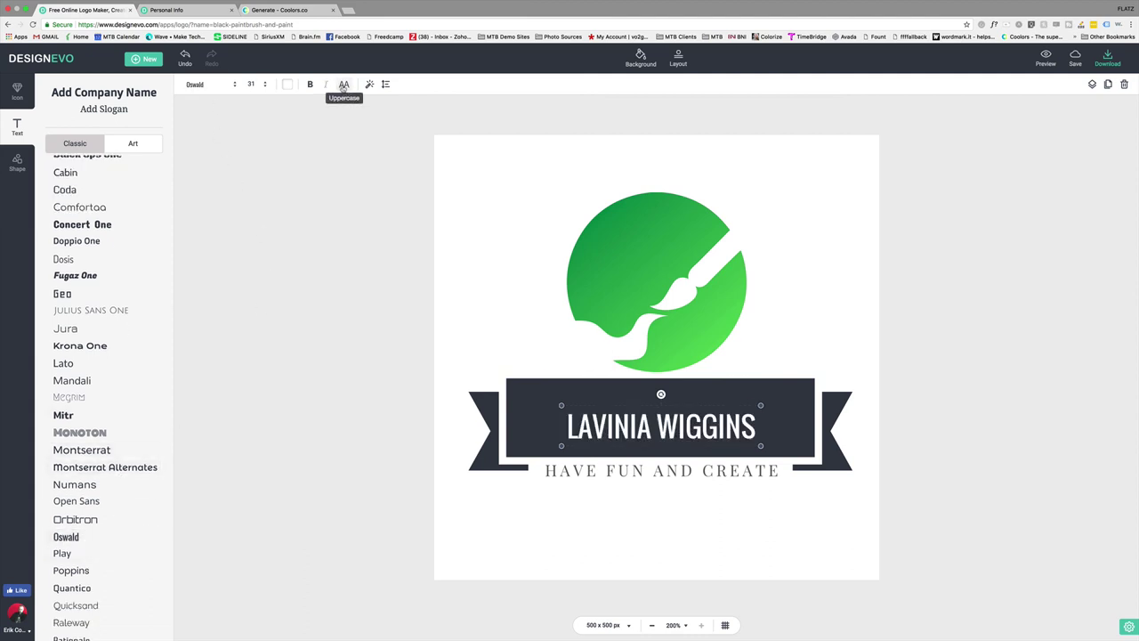
left_click(344, 84)
scroll(97, 430, "down", 8)
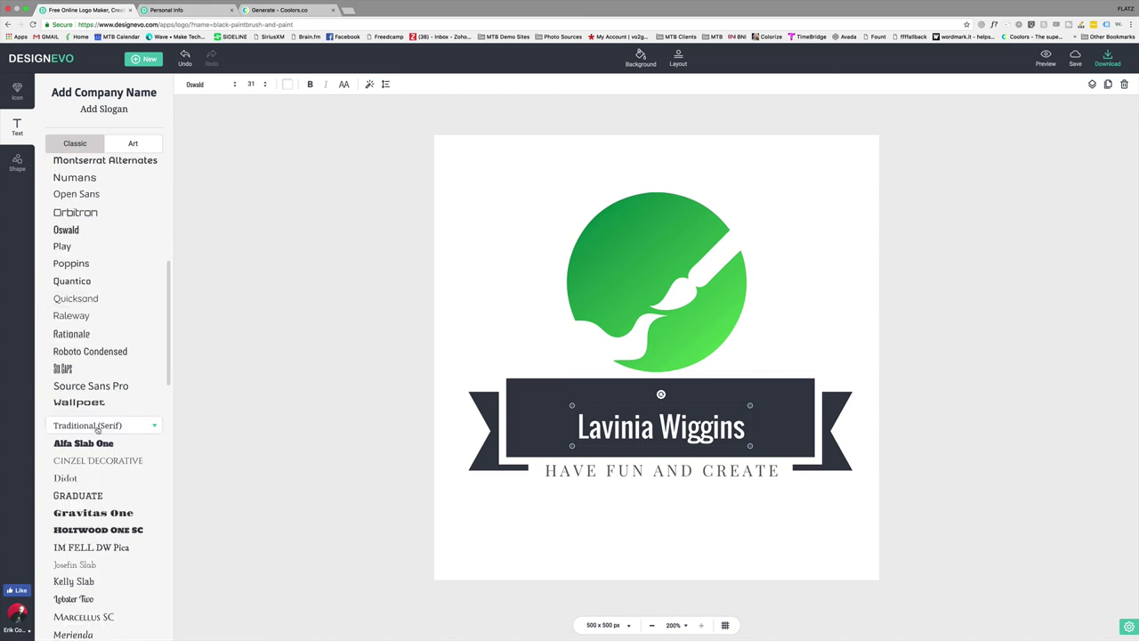
left_click(96, 376)
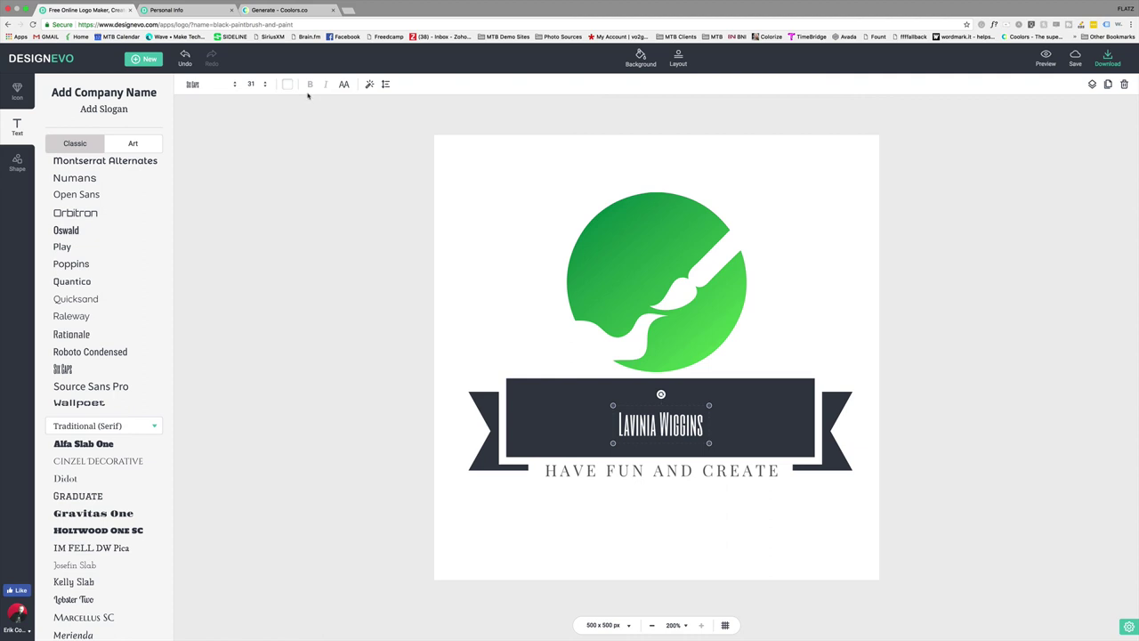
Step: Delete the dark ribbon banner and make the name text black (000000)
left_click(545, 409)
key("Delete")
left_click(655, 433)
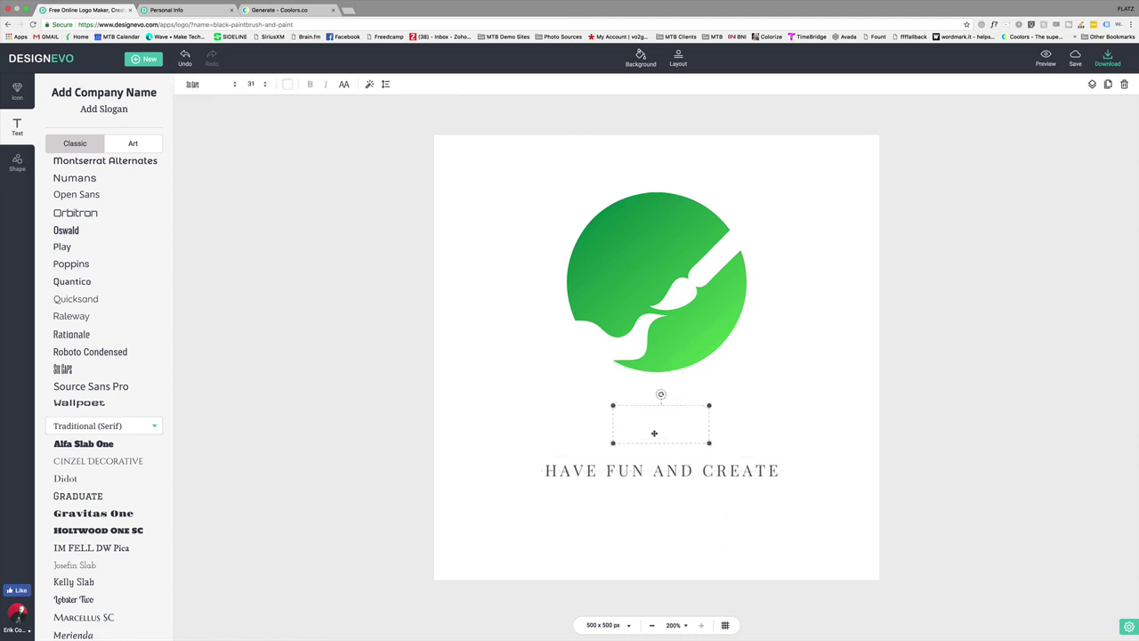
double_click(653, 432)
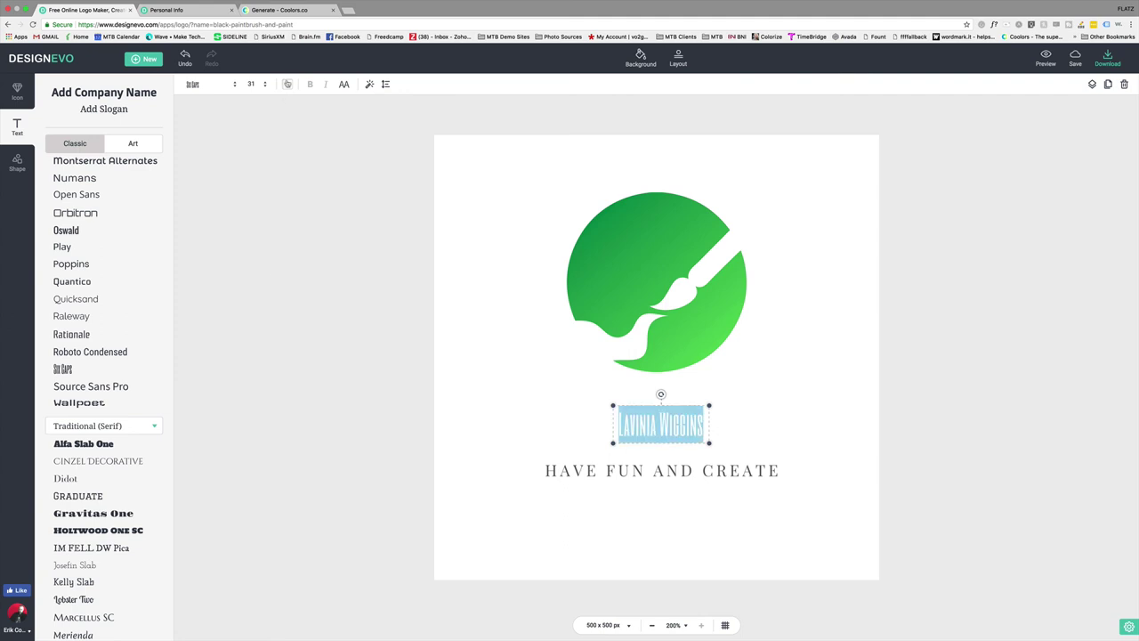
left_click(287, 84)
left_click(287, 237)
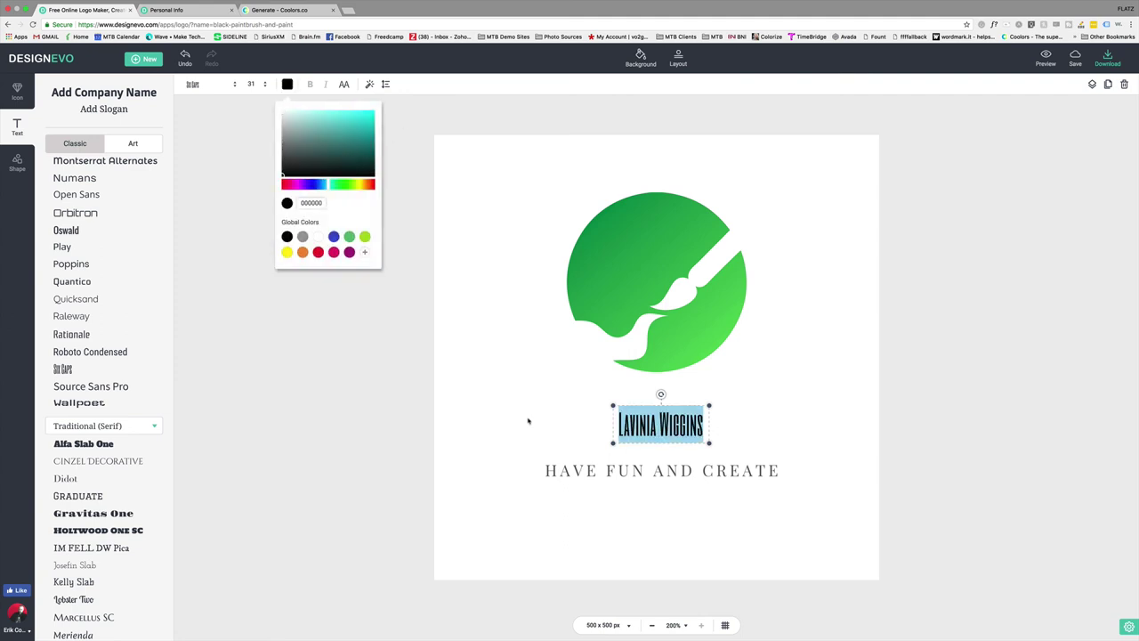
Step: Enlarge the name to size 71, centre it, and bring it in front of the circle's base
left_click_drag(609, 404, 501, 363)
left_click_drag(600, 416, 657, 405)
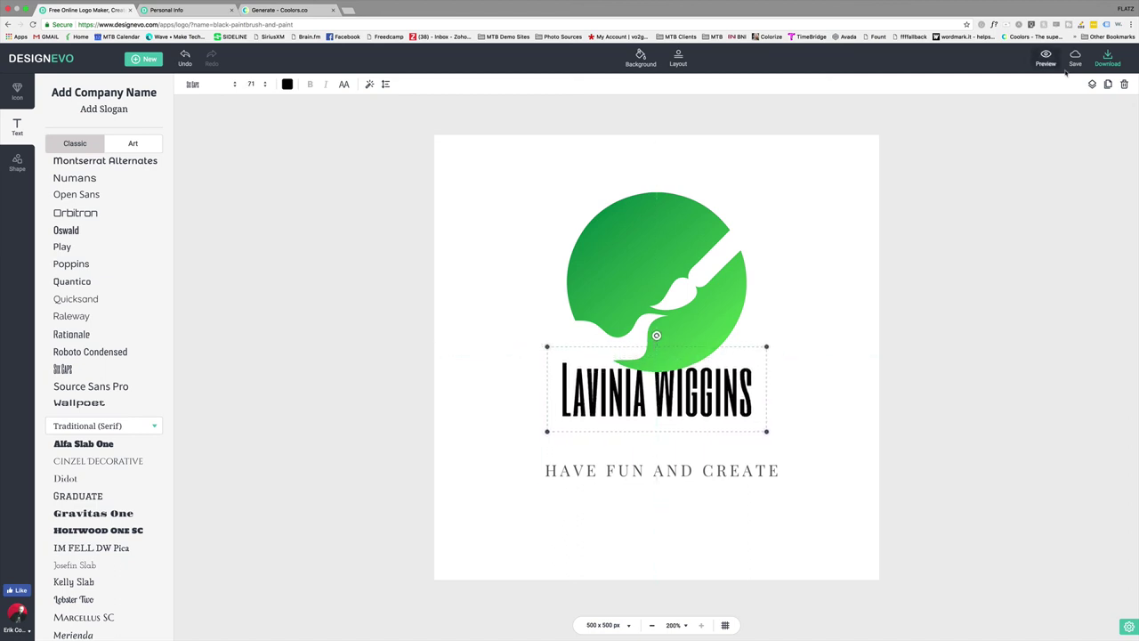
left_click(1092, 84)
left_click(1079, 107)
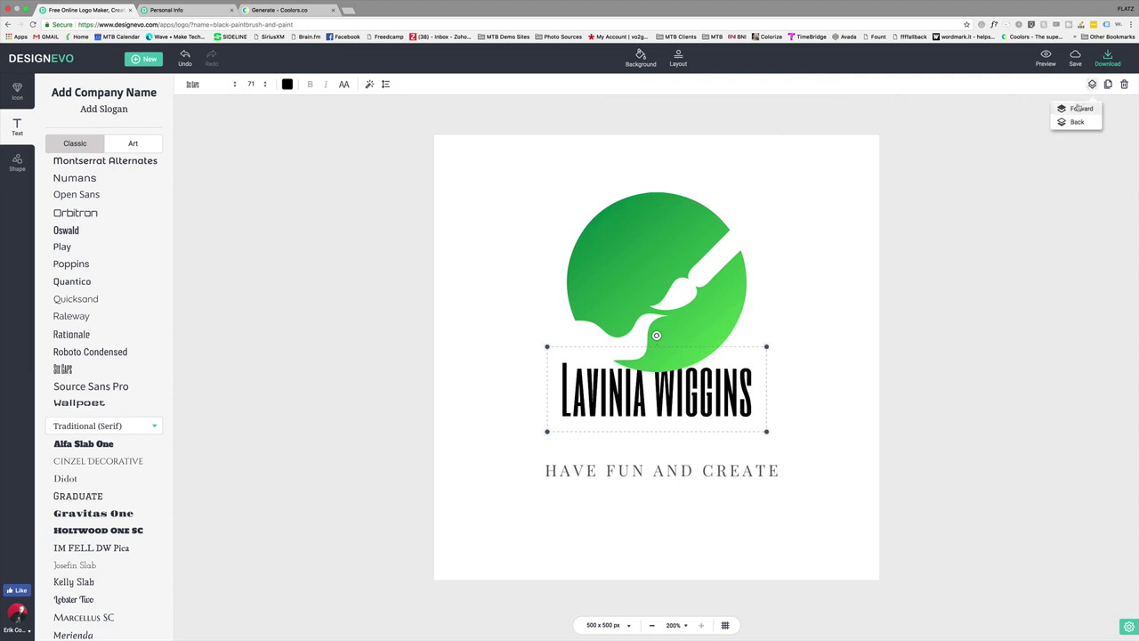
left_click(1078, 108)
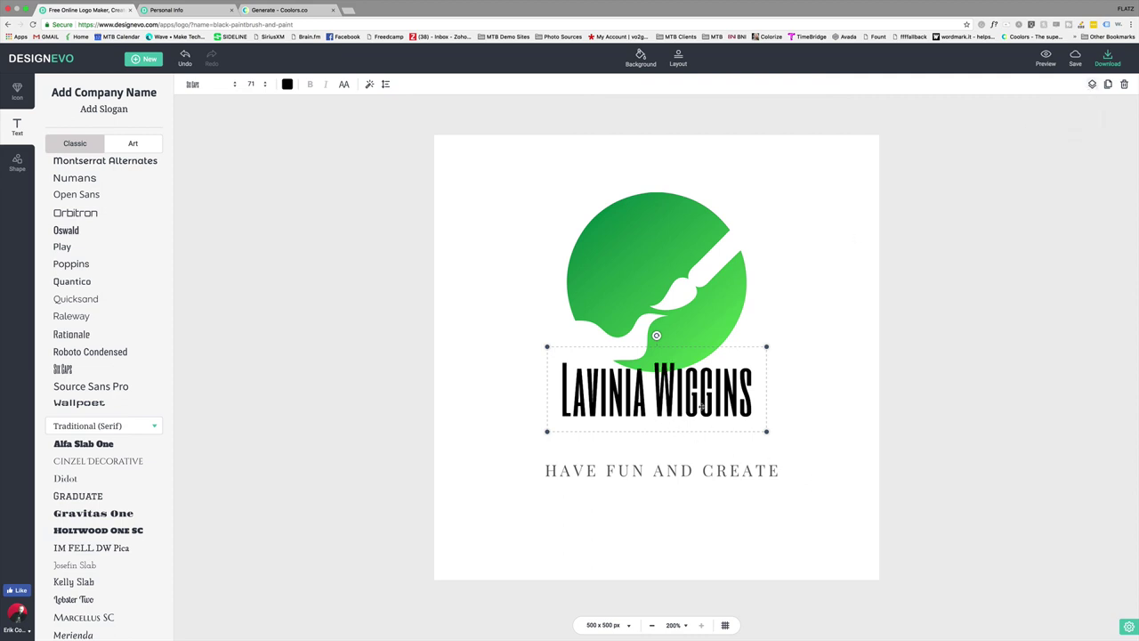
left_click_drag(700, 406, 699, 393)
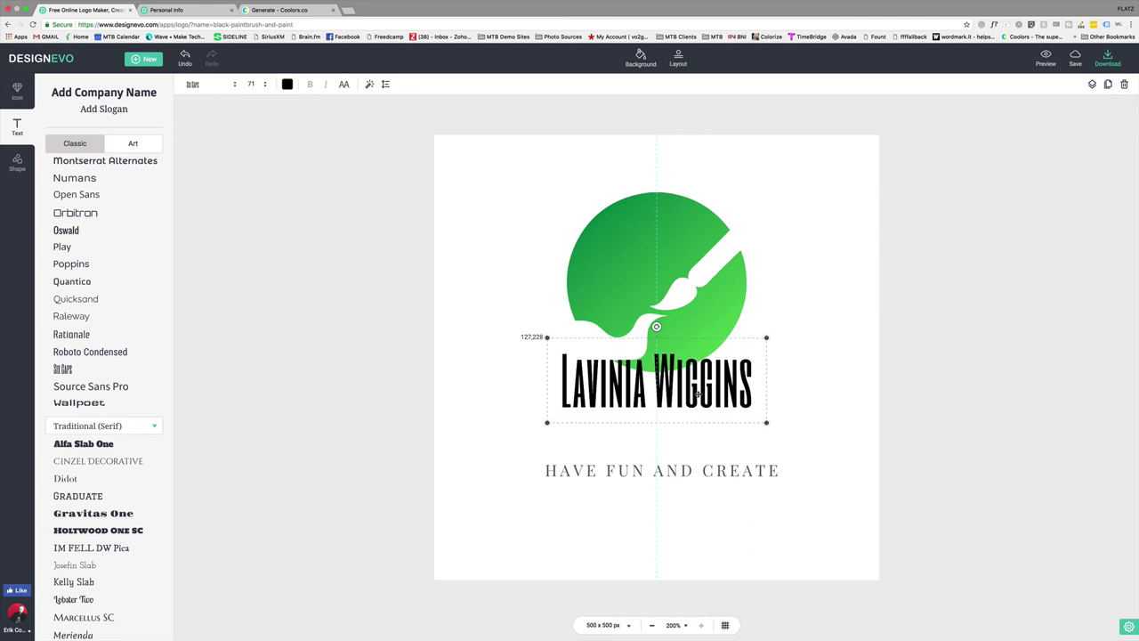
left_click(826, 413)
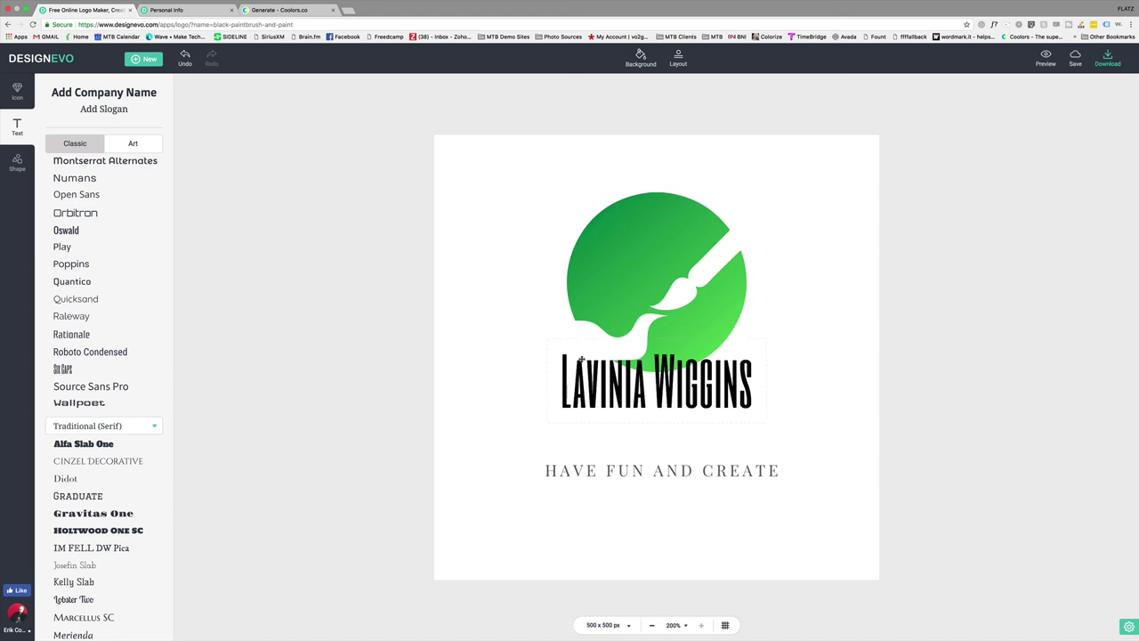
Step: Enlarge the paintbrush circle icon and centre it horizontally on the canvas
left_click(672, 325)
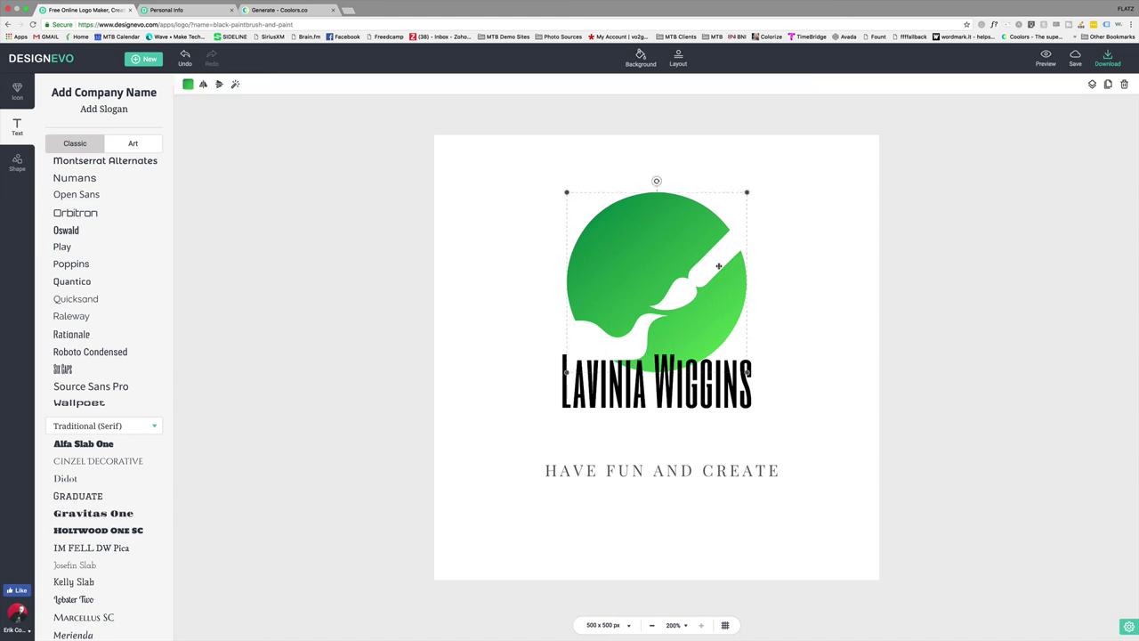
left_click_drag(749, 191, 846, 152)
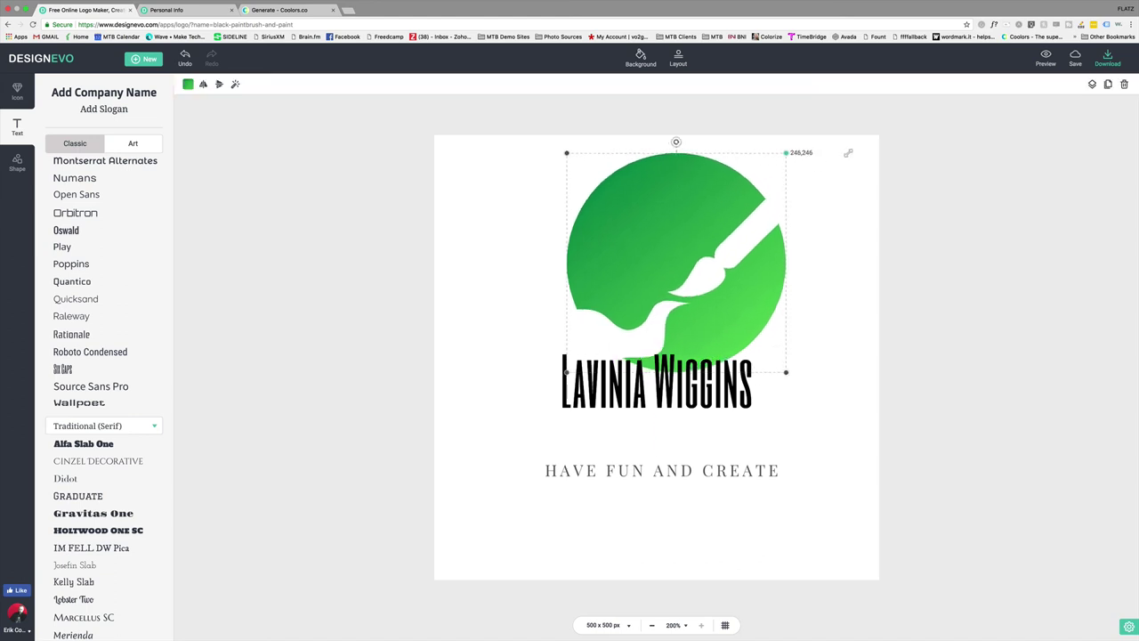
left_click_drag(750, 298, 728, 300)
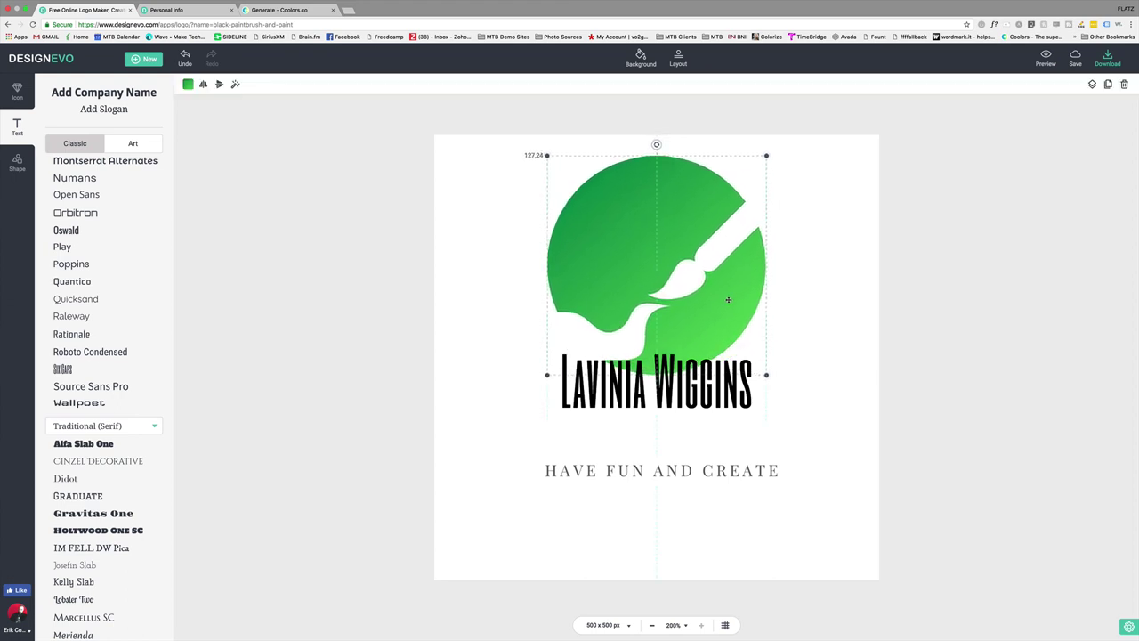
left_click(847, 371)
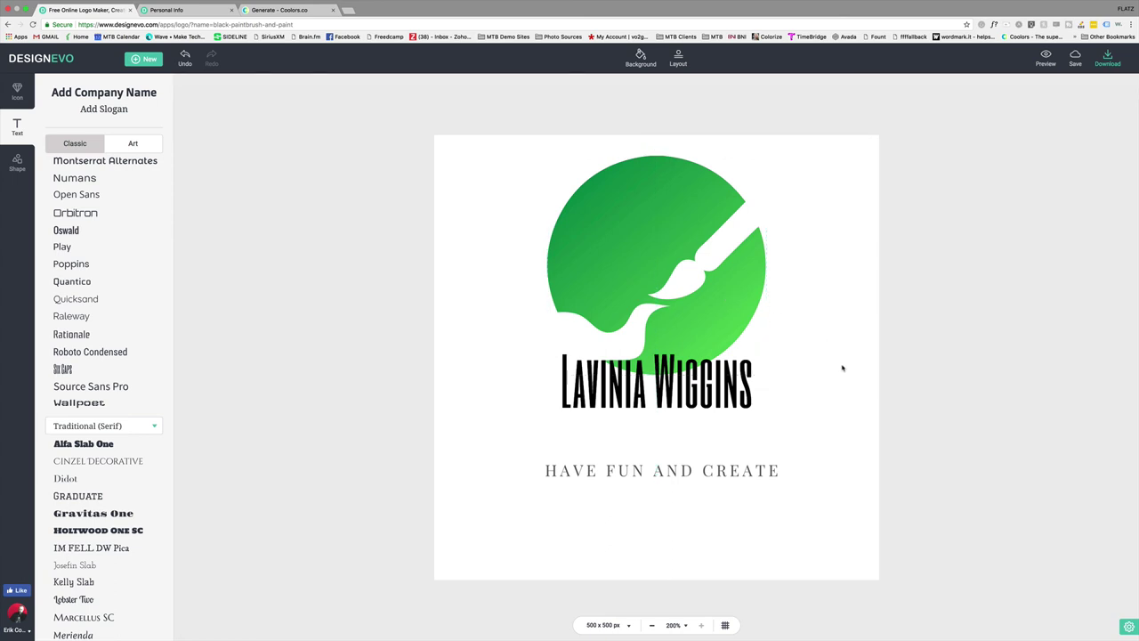
left_click(564, 377)
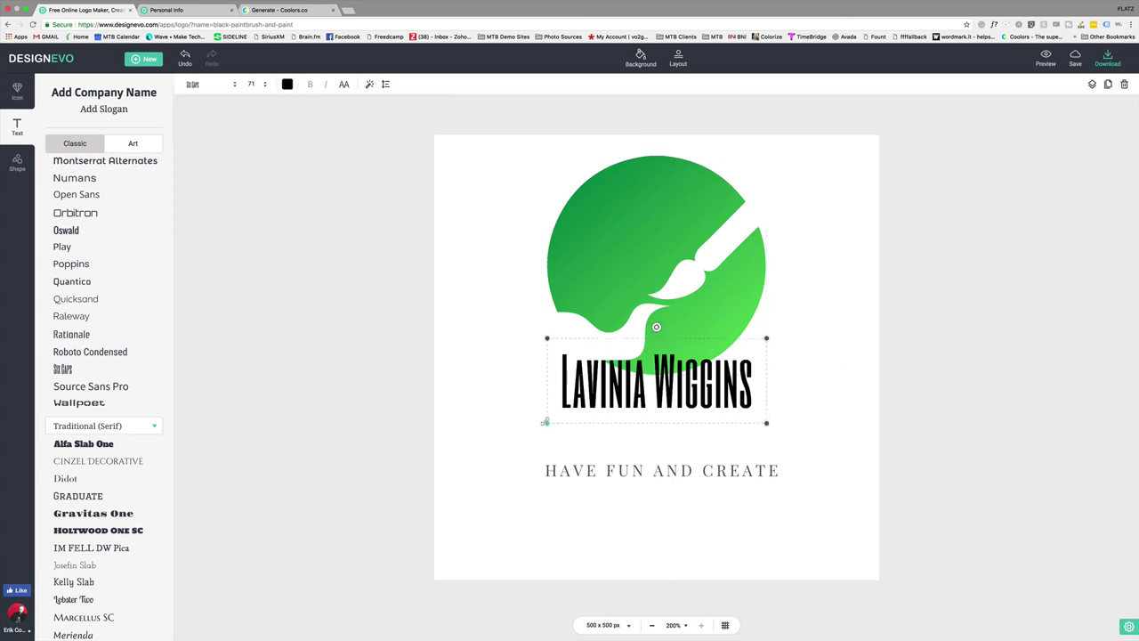
left_click_drag(545, 422, 535, 428)
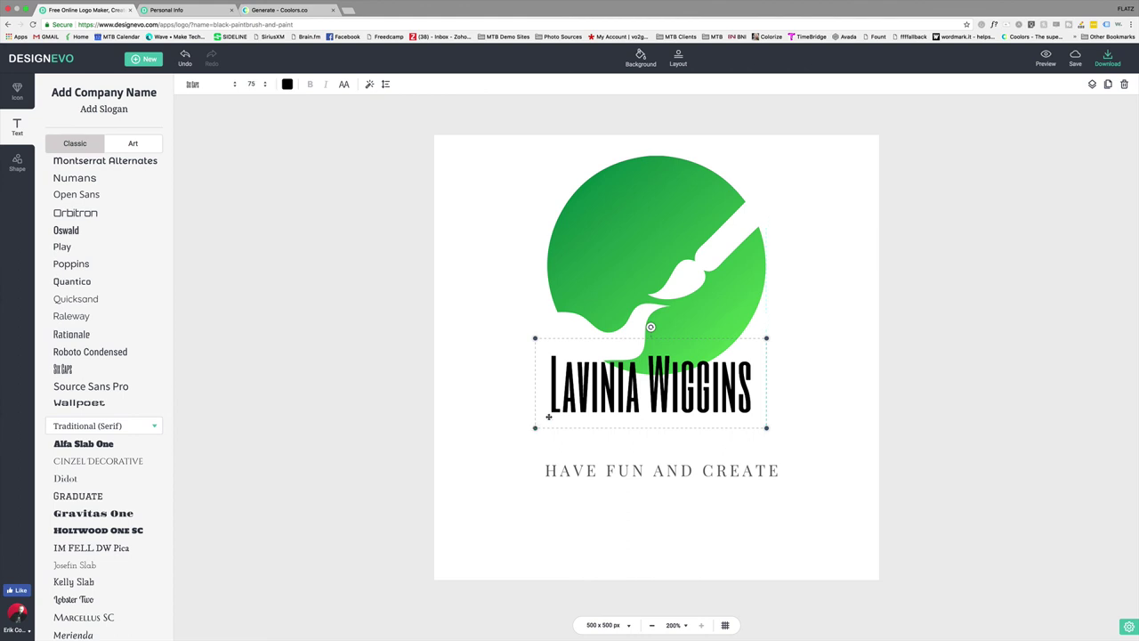
left_click_drag(768, 337, 780, 332)
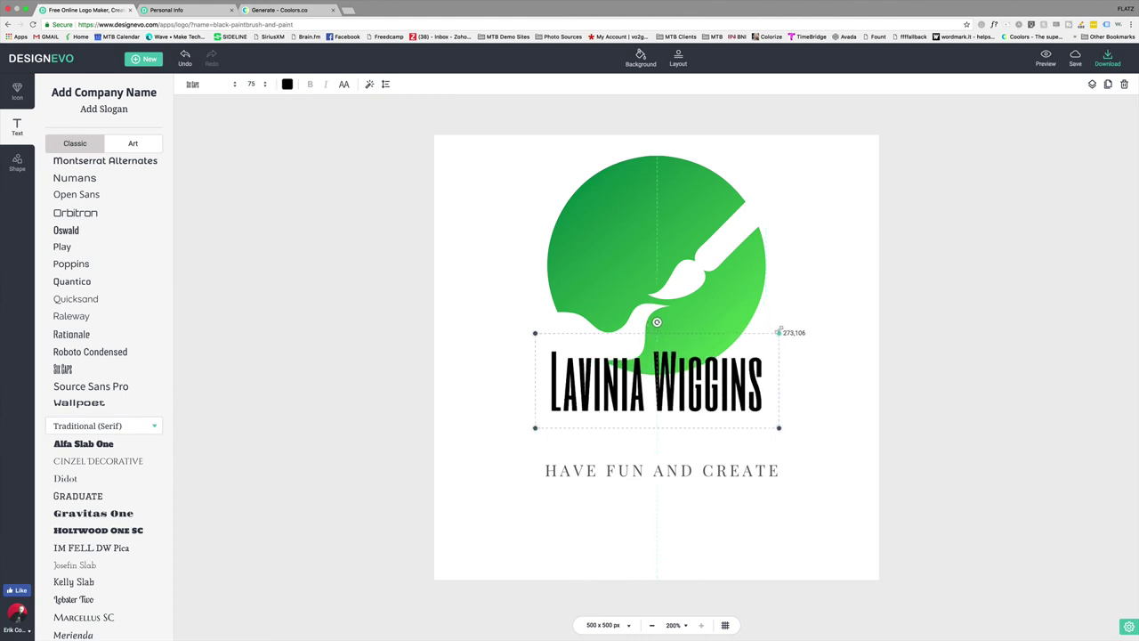
left_click(804, 439)
left_click_drag(643, 400, 641, 402)
left_click(798, 506)
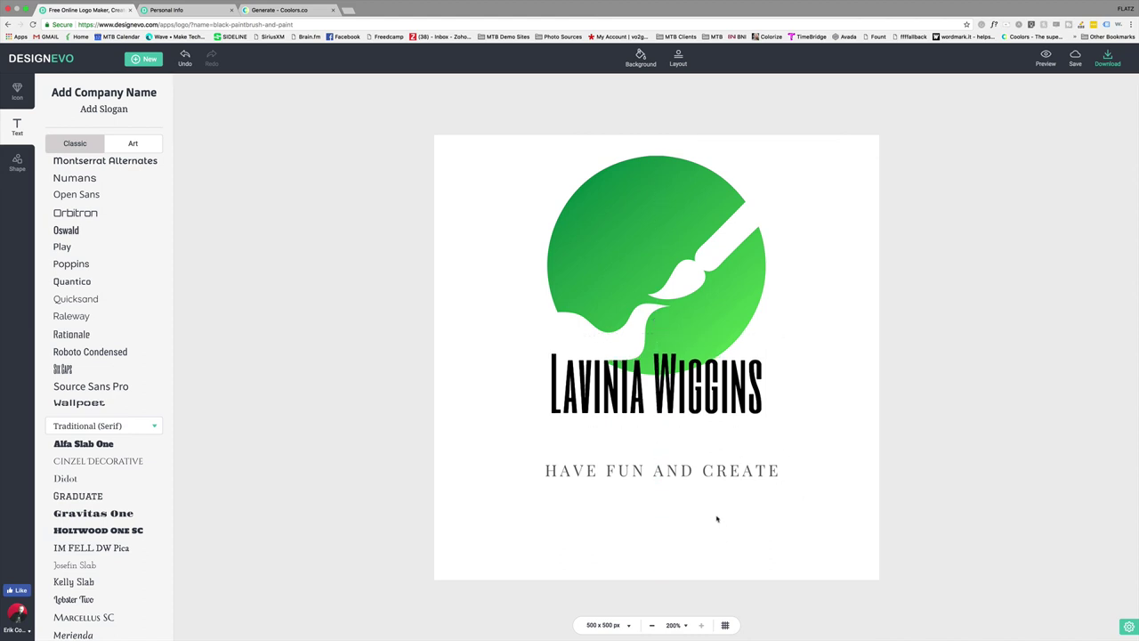
left_click(633, 270)
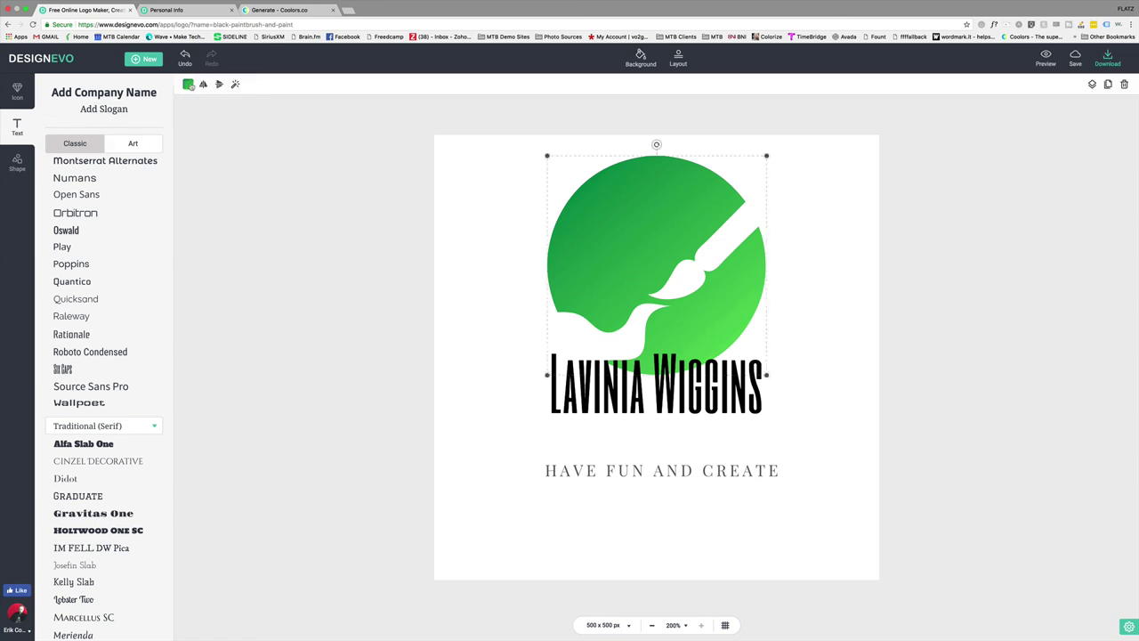
Step: Set the icon gradient from pale mint DEFFDE to deep green 225041 at angle 172
left_click(189, 85)
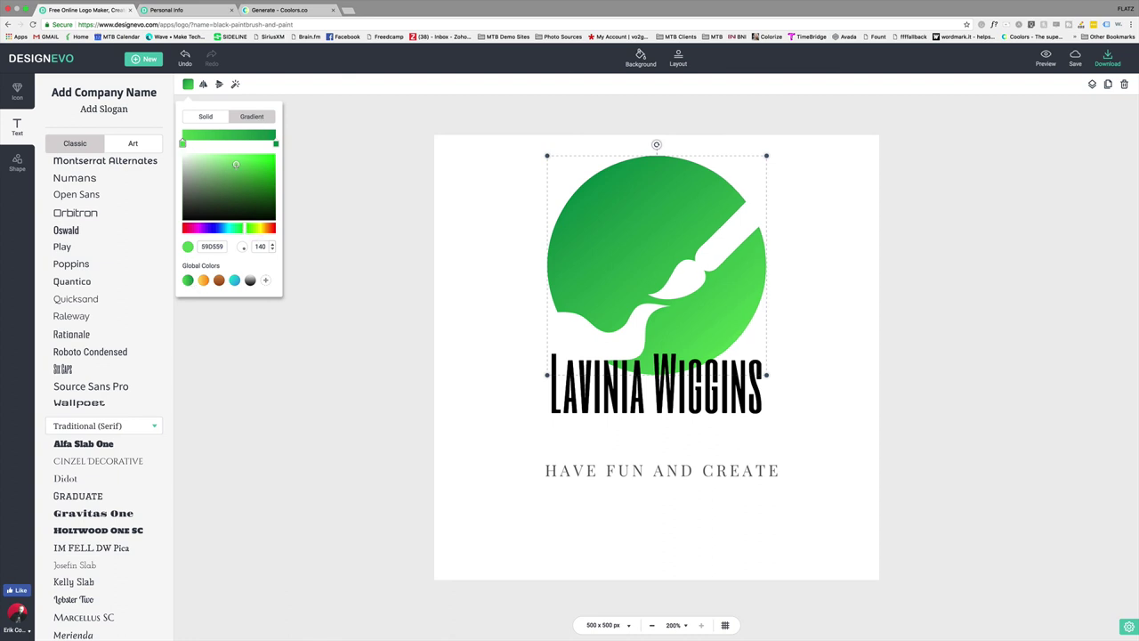
left_click_drag(235, 163, 194, 153)
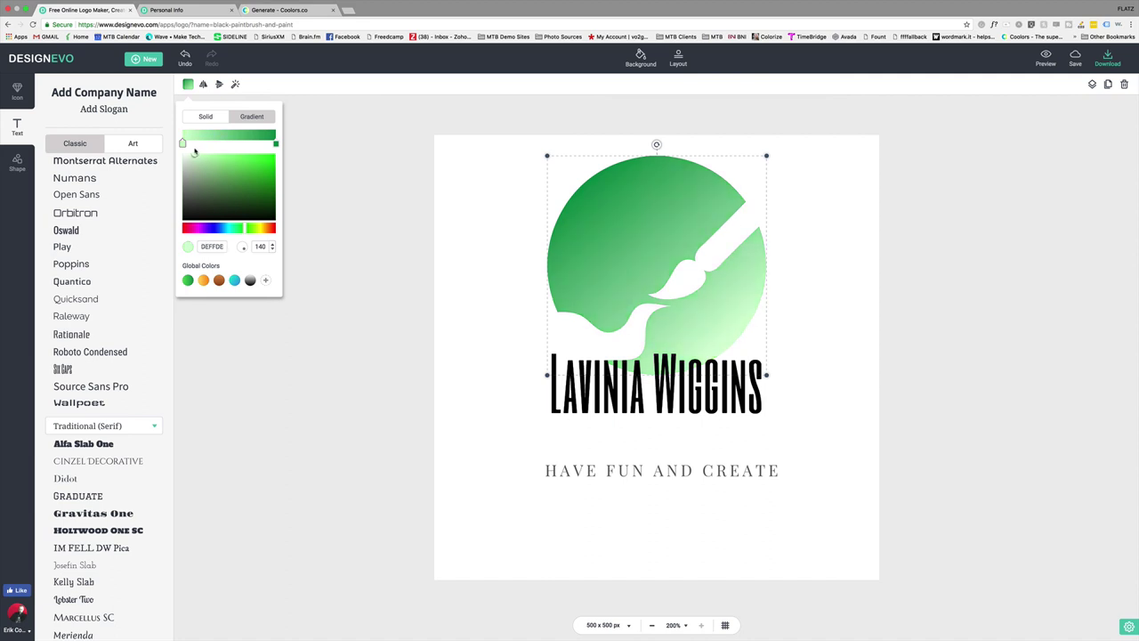
left_click_drag(246, 251, 243, 253)
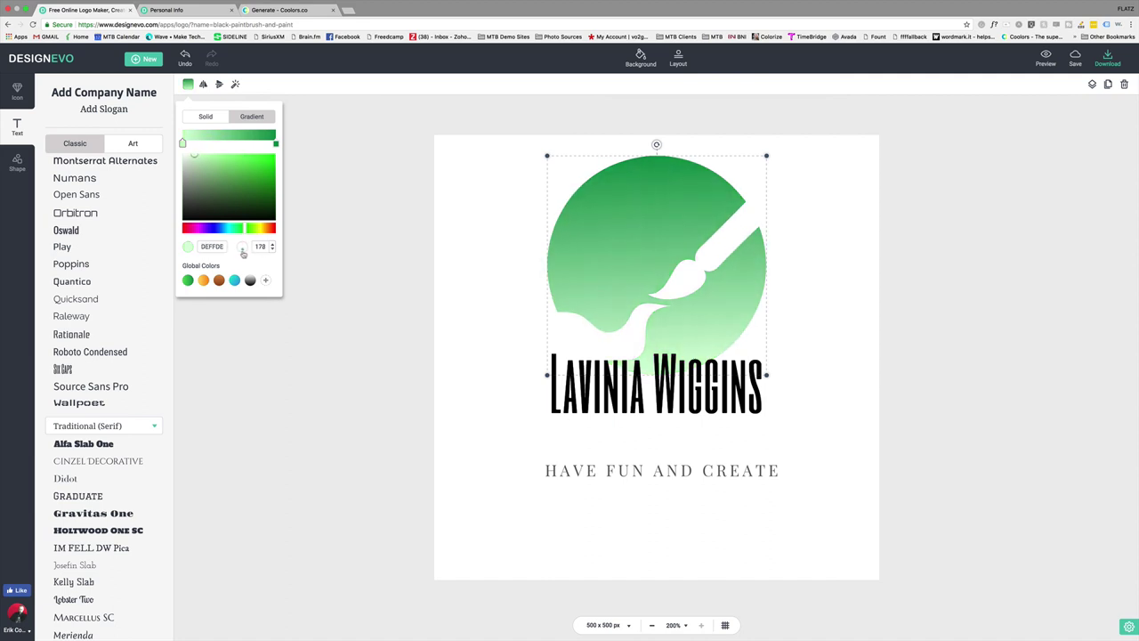
left_click(276, 144)
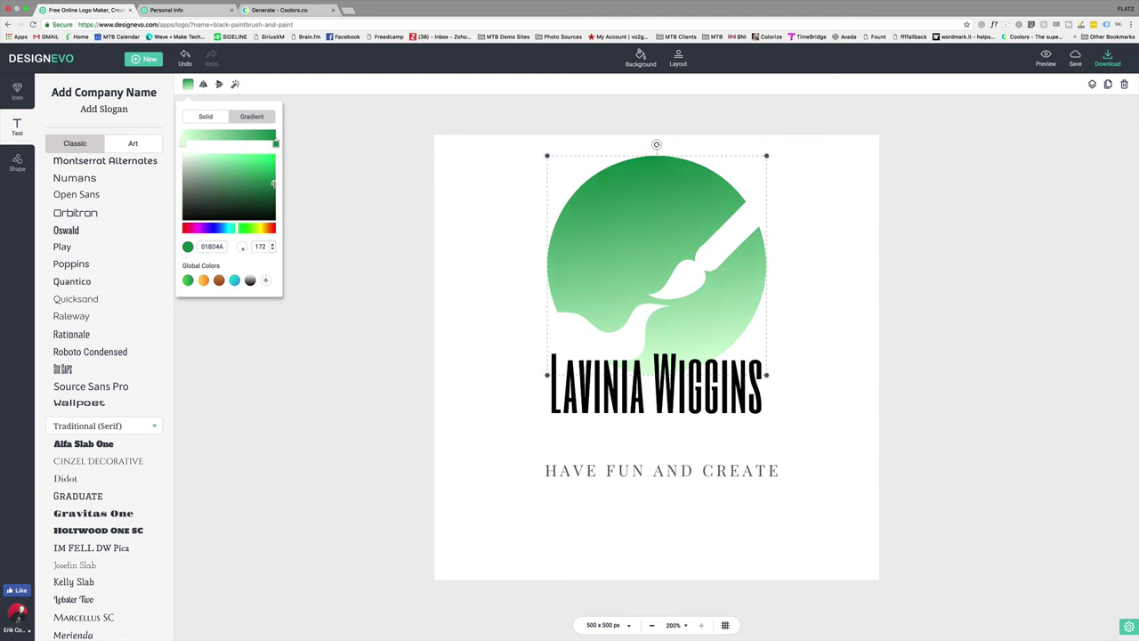
mouse_move(274, 183)
left_mouse_down()
mouse_move(266, 199)
mouse_move(240, 190)
mouse_move(237, 201)
mouse_move(265, 190)
mouse_move(247, 192)
left_mouse_up()
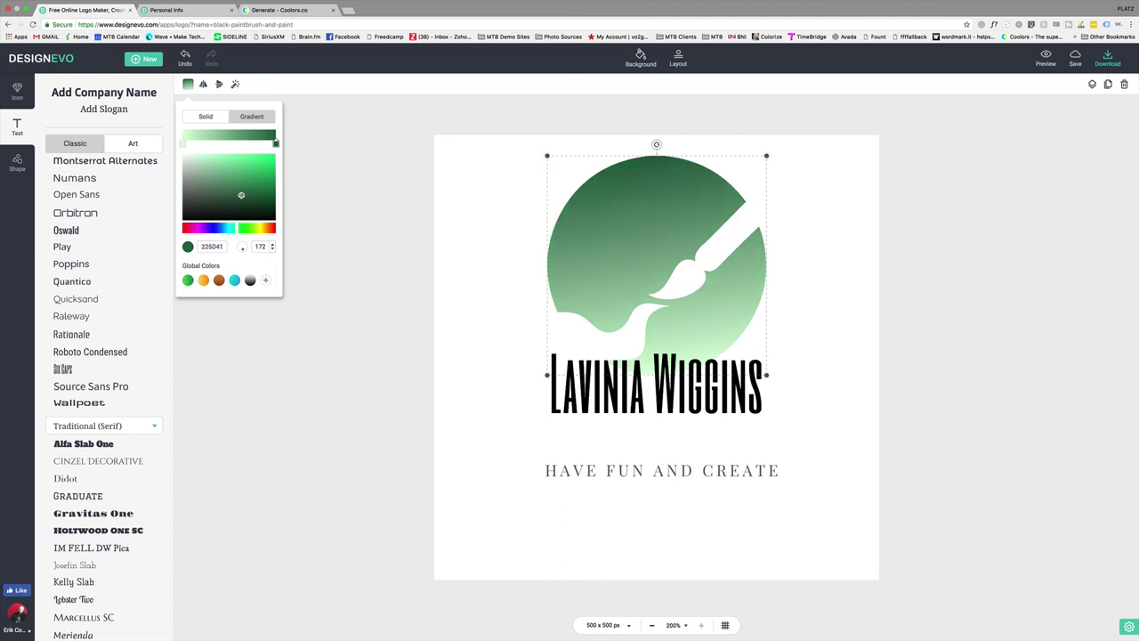
left_click(318, 415)
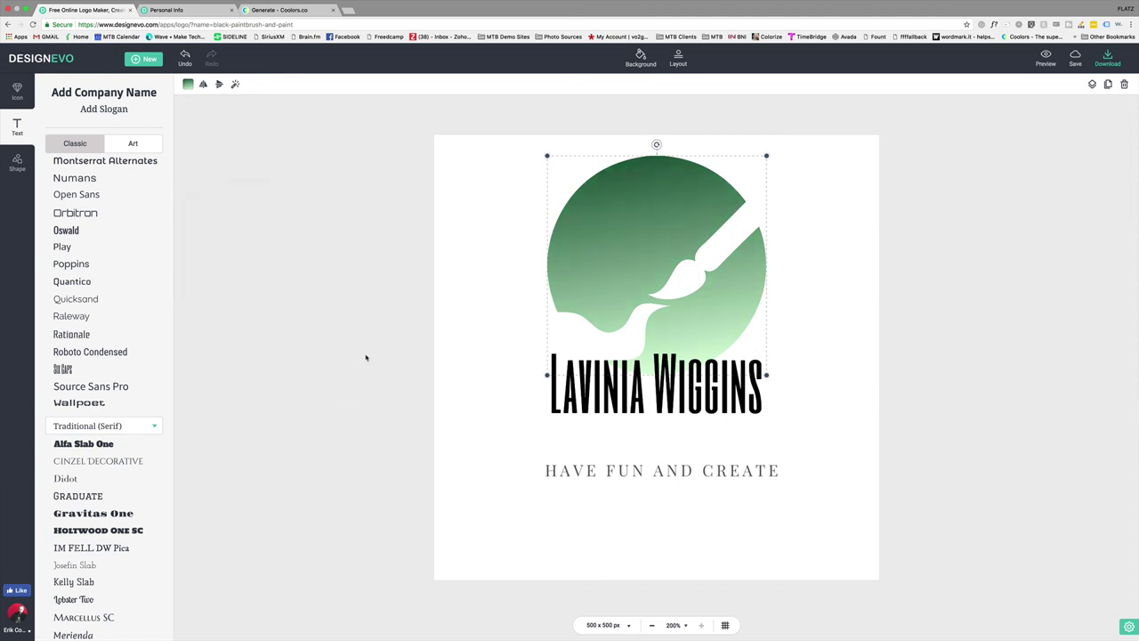
left_click(623, 474)
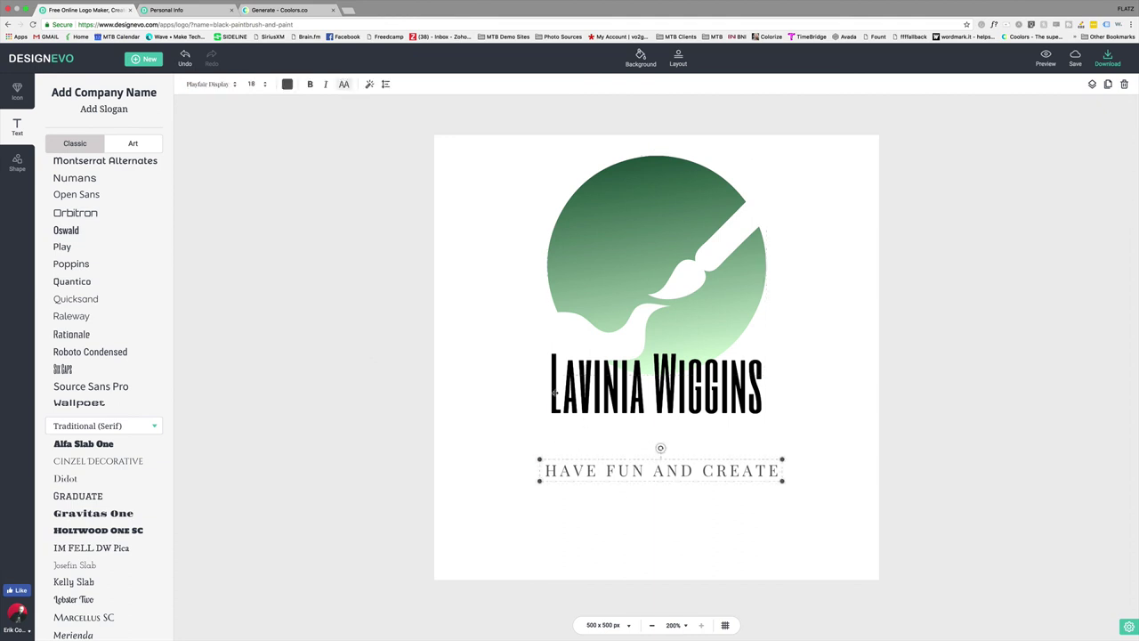
Step: Move the paintbrush icon and the name down together
left_click(716, 326)
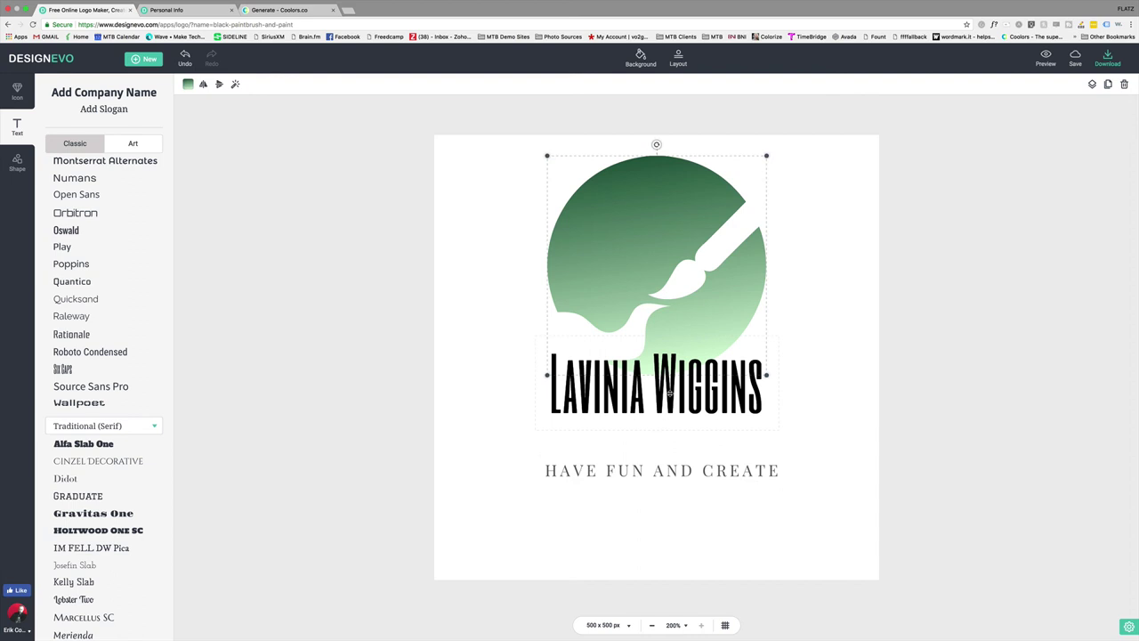
left_click(669, 392, "shift")
left_click_drag(669, 392, 668, 420)
left_click(682, 526)
Step: Set the slogan to mixed case, trying Bonbon, Yellowtail and a shadow that was removed
left_click(669, 469)
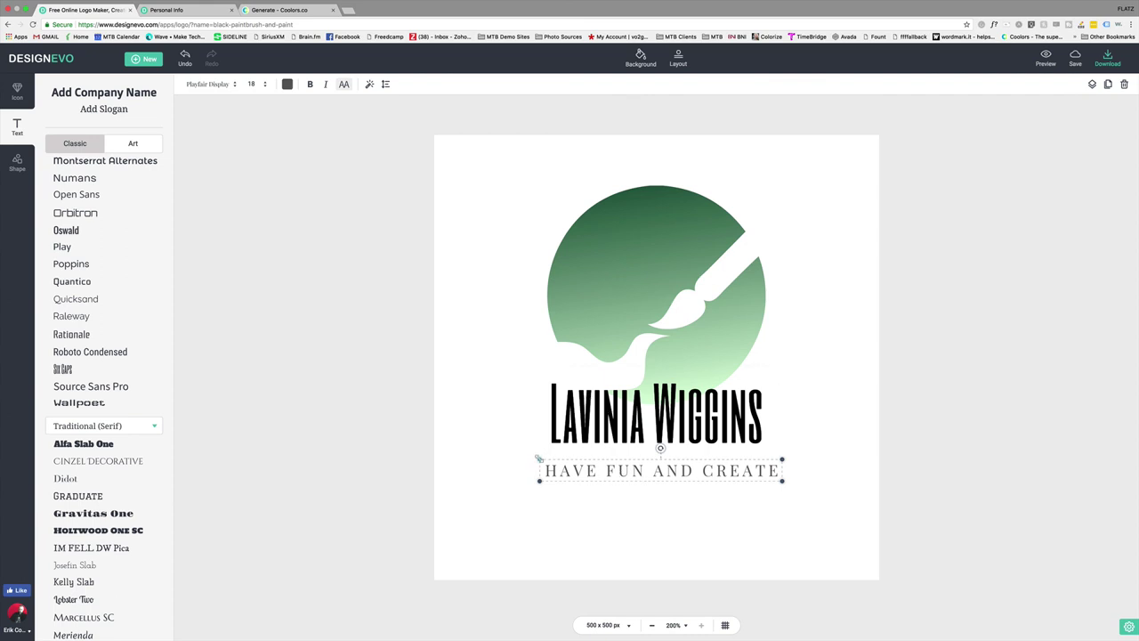
double_click(610, 472)
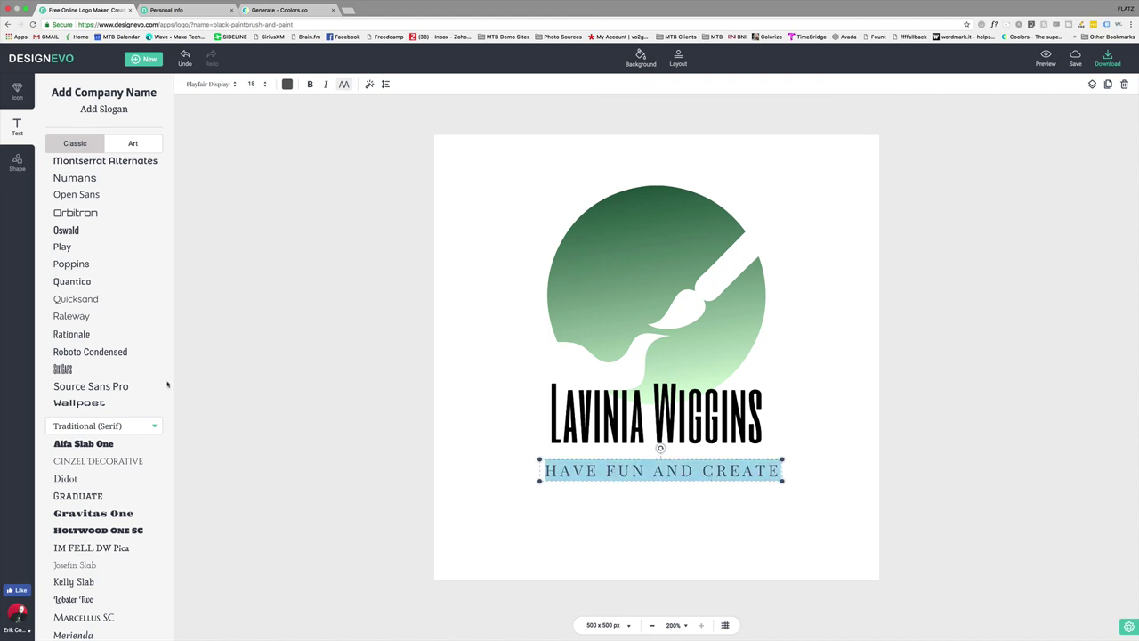
scroll(55, 593, "down", 15)
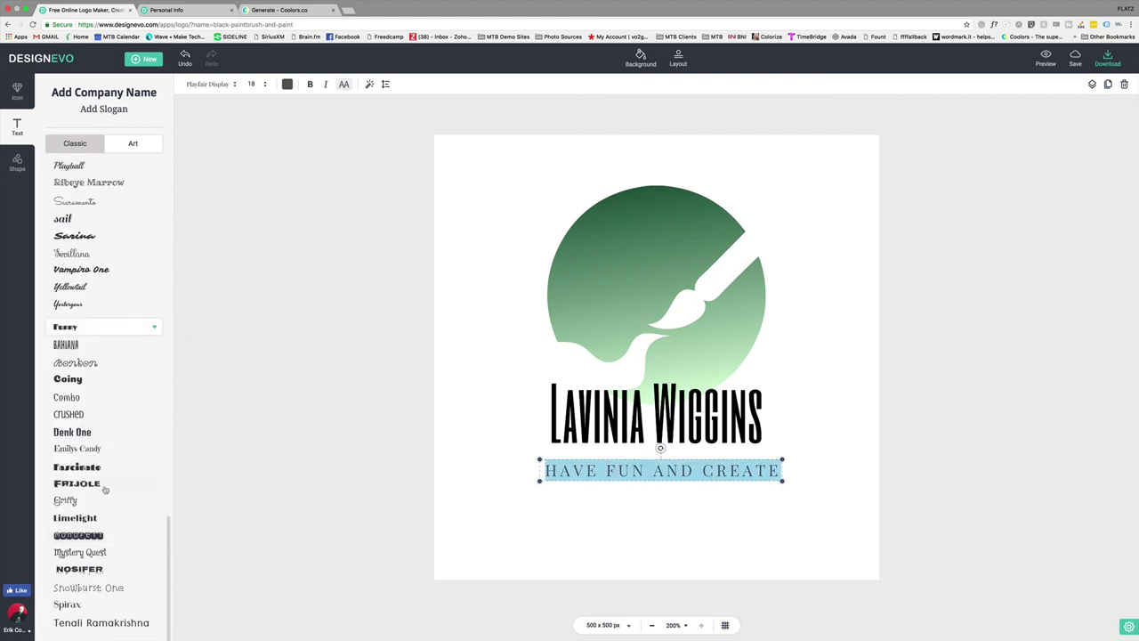
left_click(103, 364)
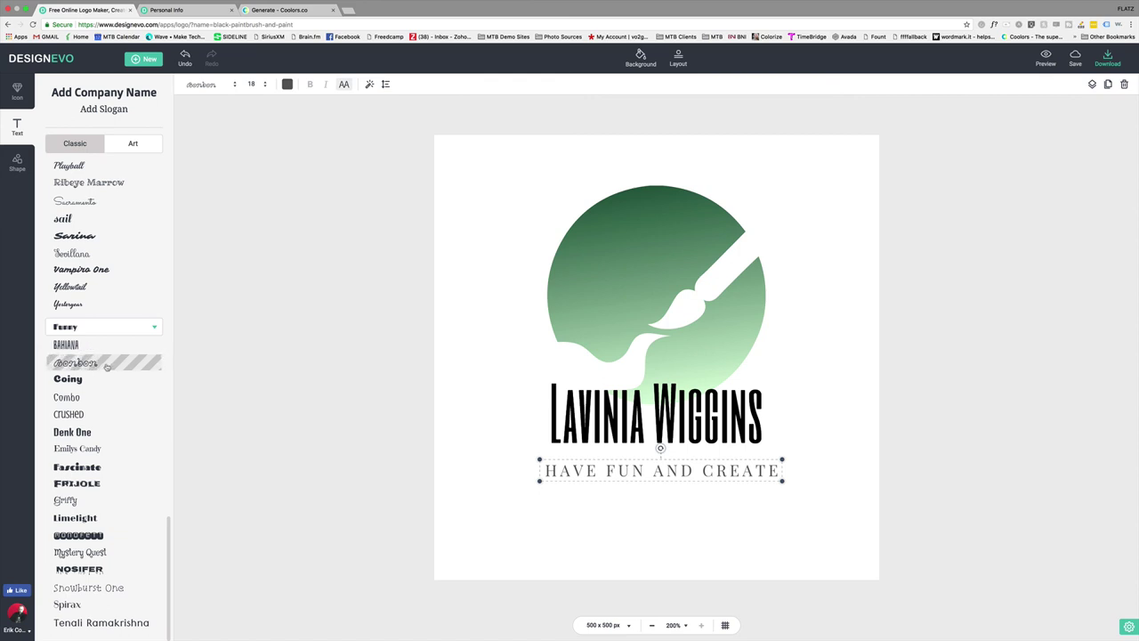
left_click(344, 84)
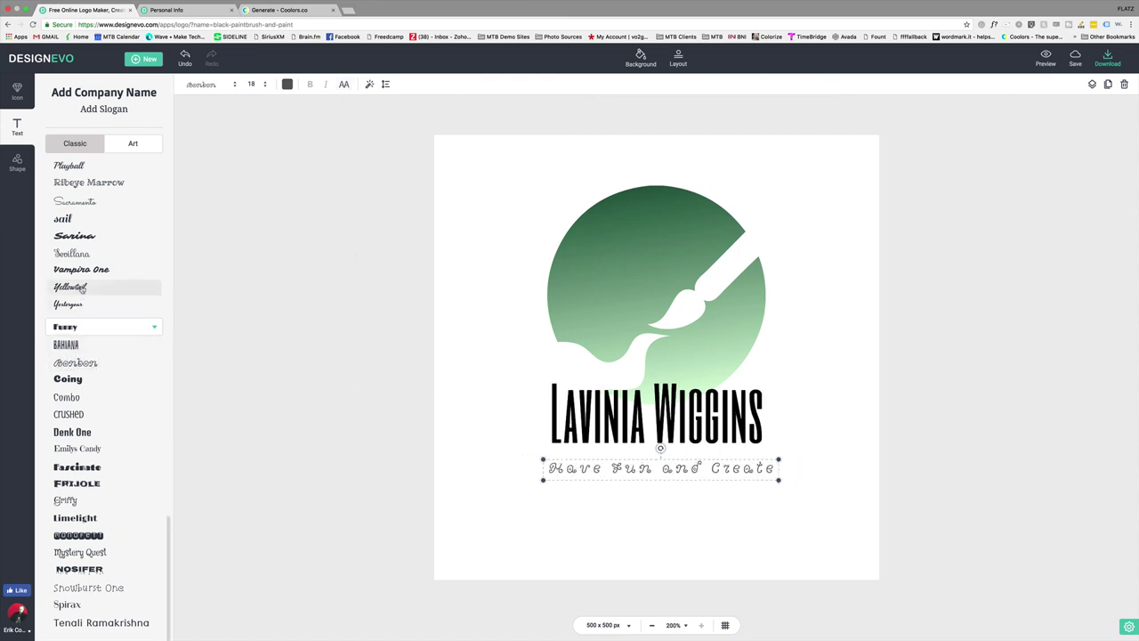
left_click(80, 287)
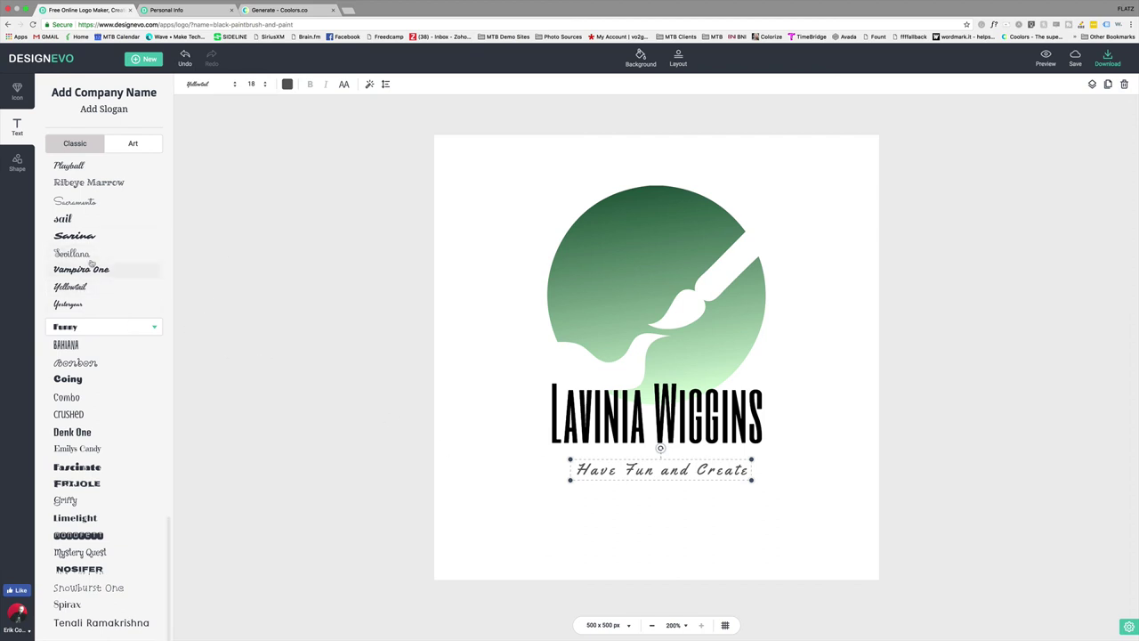
left_click(370, 86)
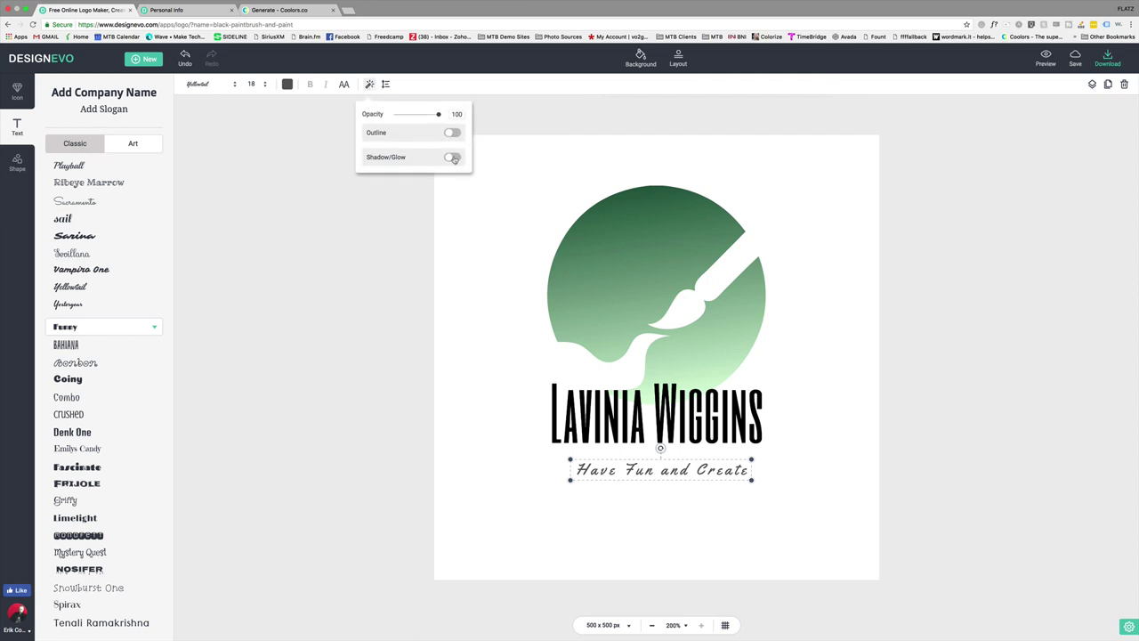
left_click(453, 158)
left_click(453, 158)
Step: Try Sevillana, sail, Molle and Kaushan Script, then set the slogan in Homemade Apple
scroll(95, 292, "up", 3)
left_click(84, 313)
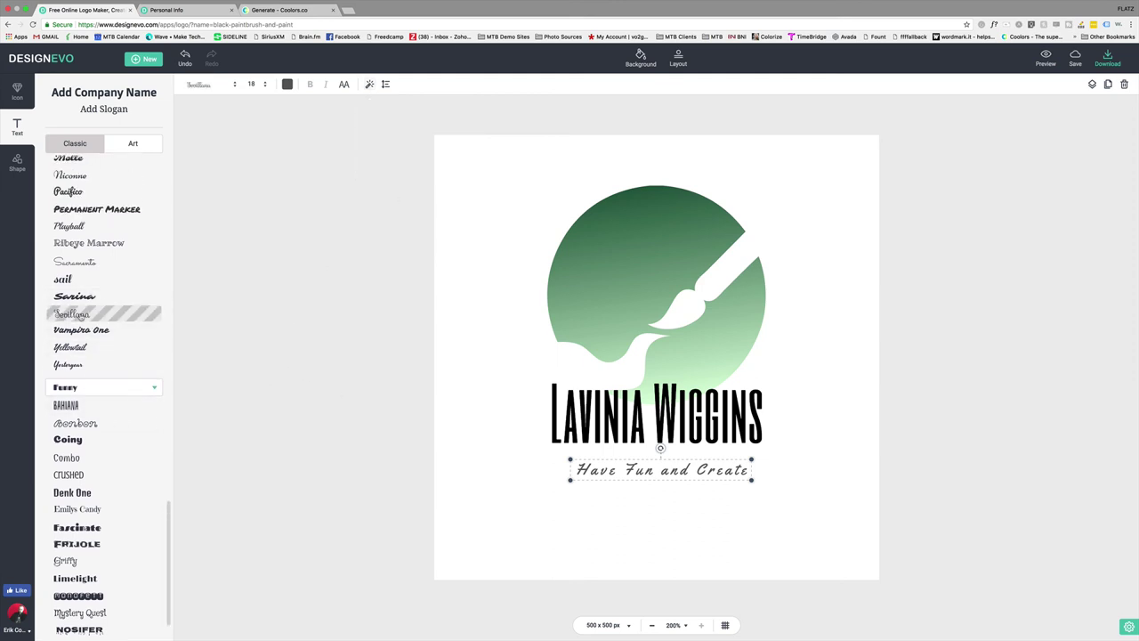
left_click(73, 281)
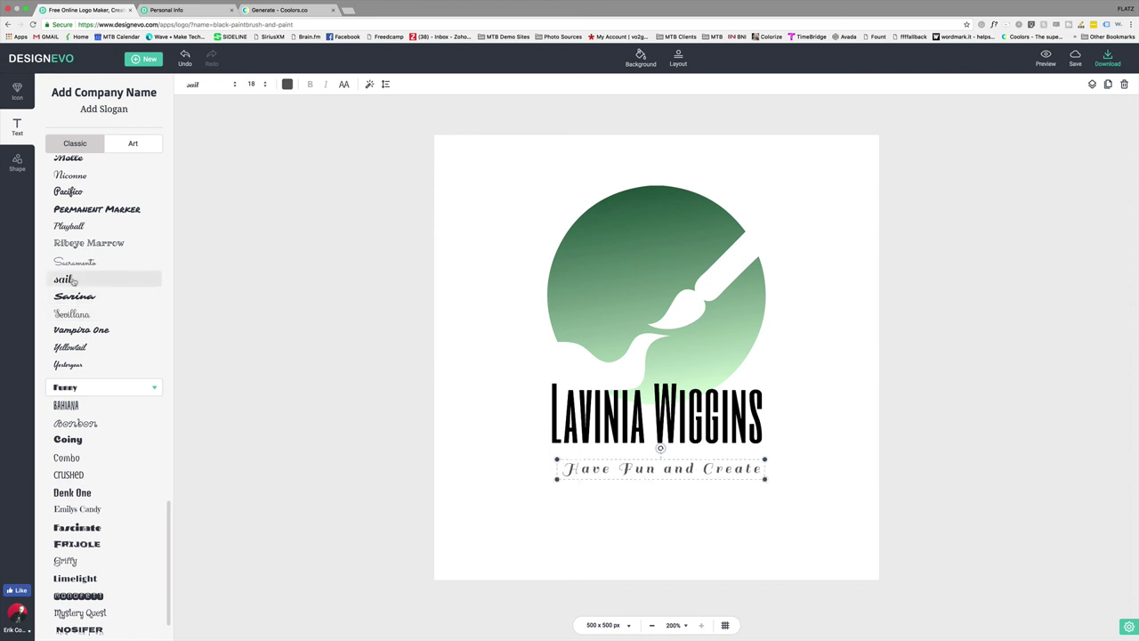
scroll(89, 278, "up", 5)
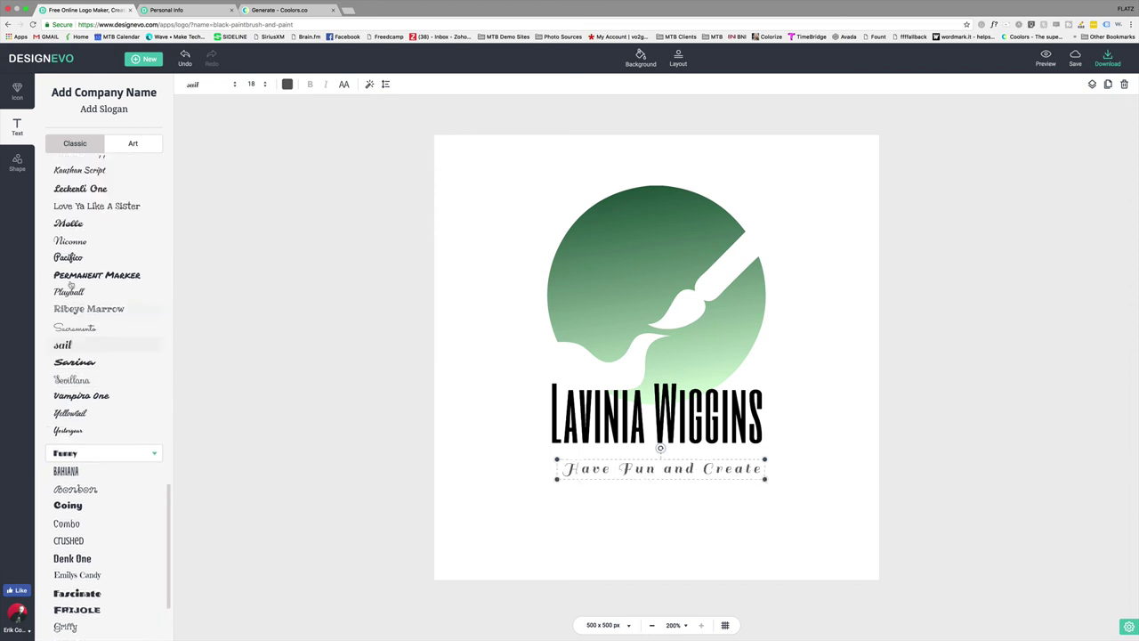
left_click(83, 298)
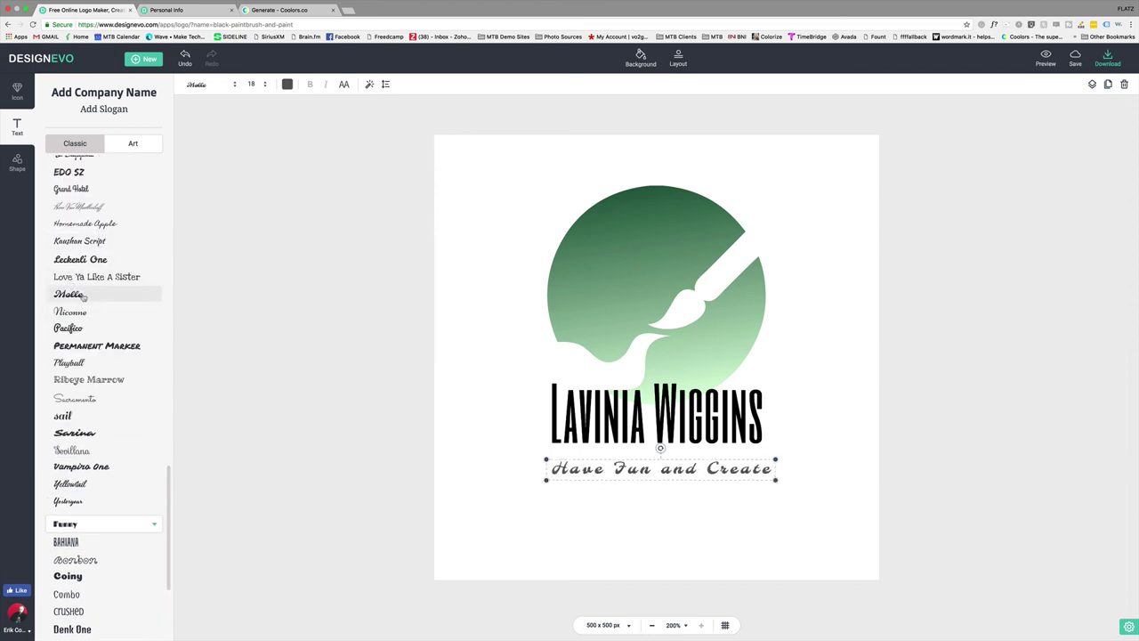
left_click(93, 242)
left_click(85, 223)
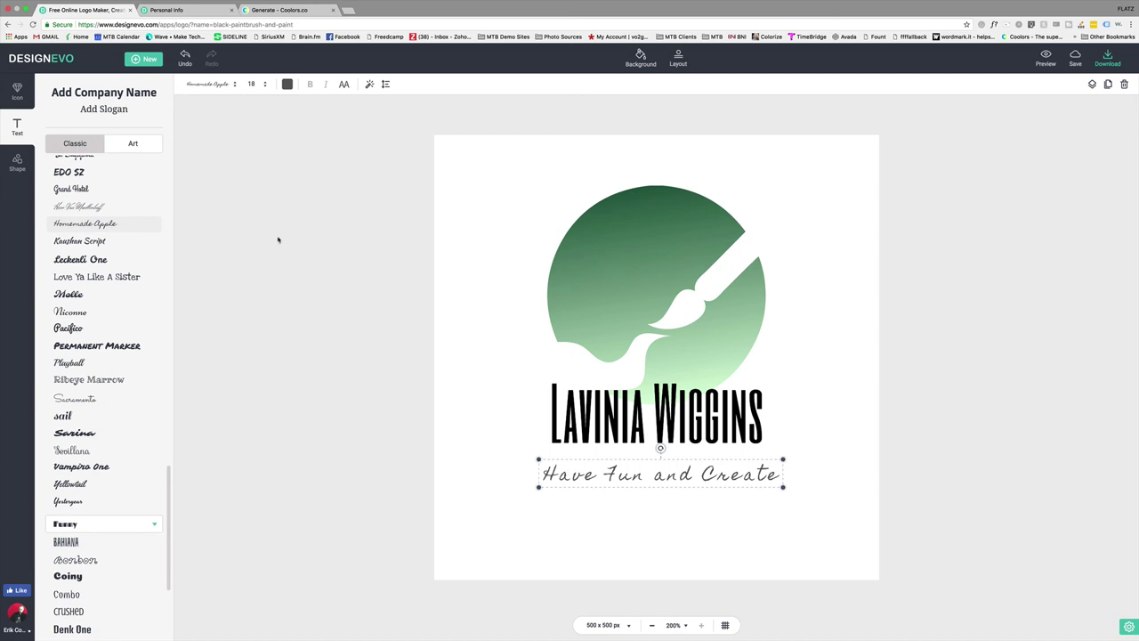
scroll(98, 256, "up", 3)
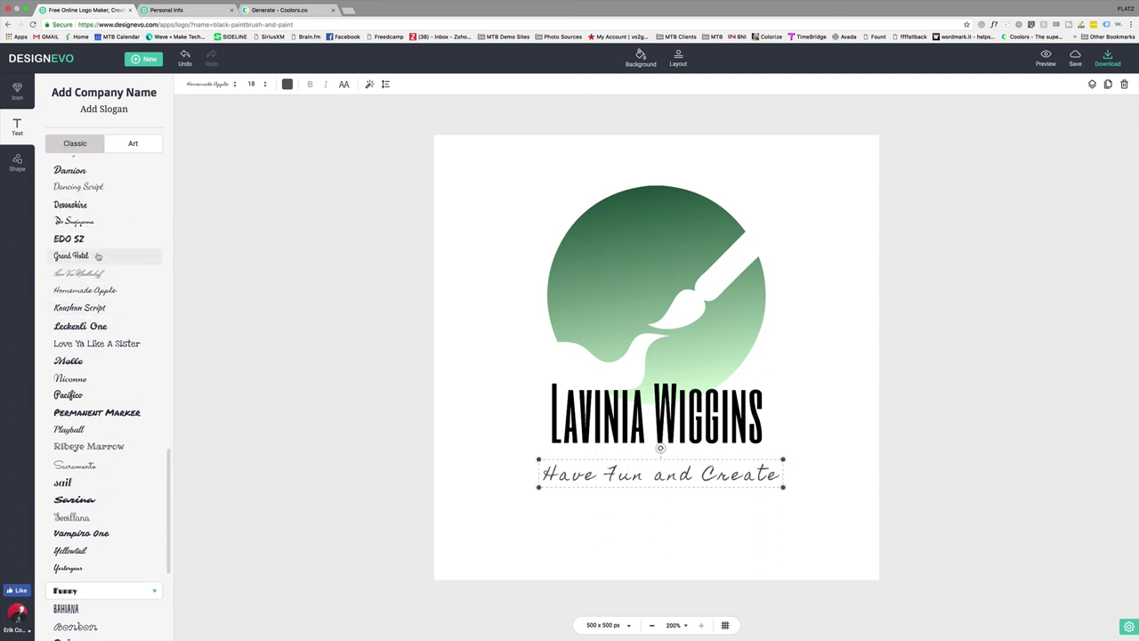
Step: Set the slogan in Herr Von Muellerhoff script with letter spacing 0
left_click(87, 277)
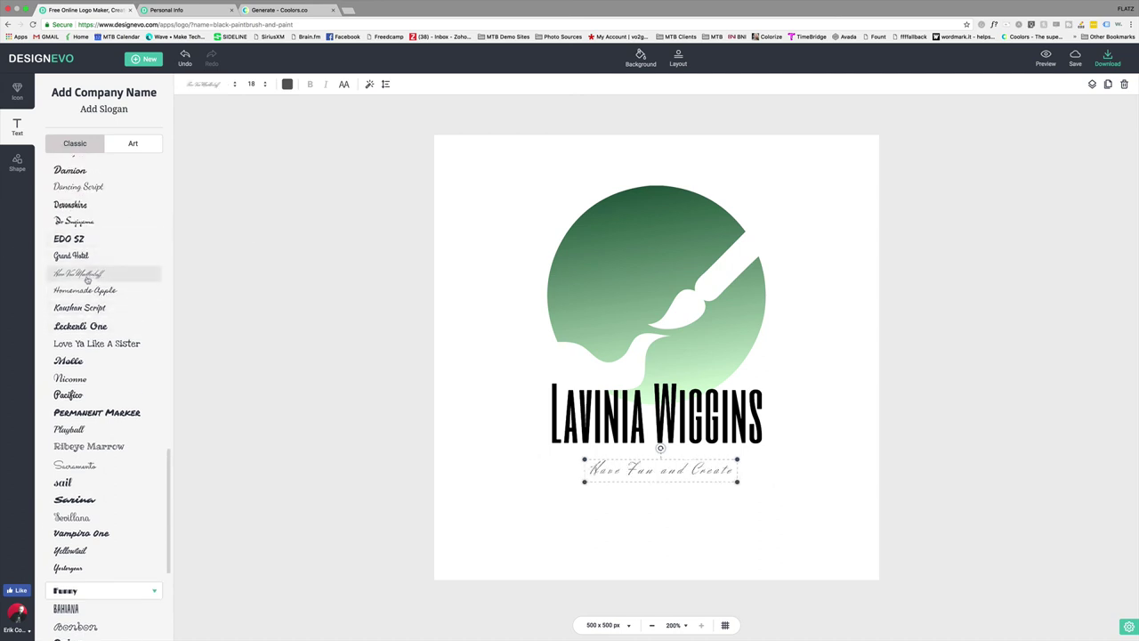
double_click(687, 469)
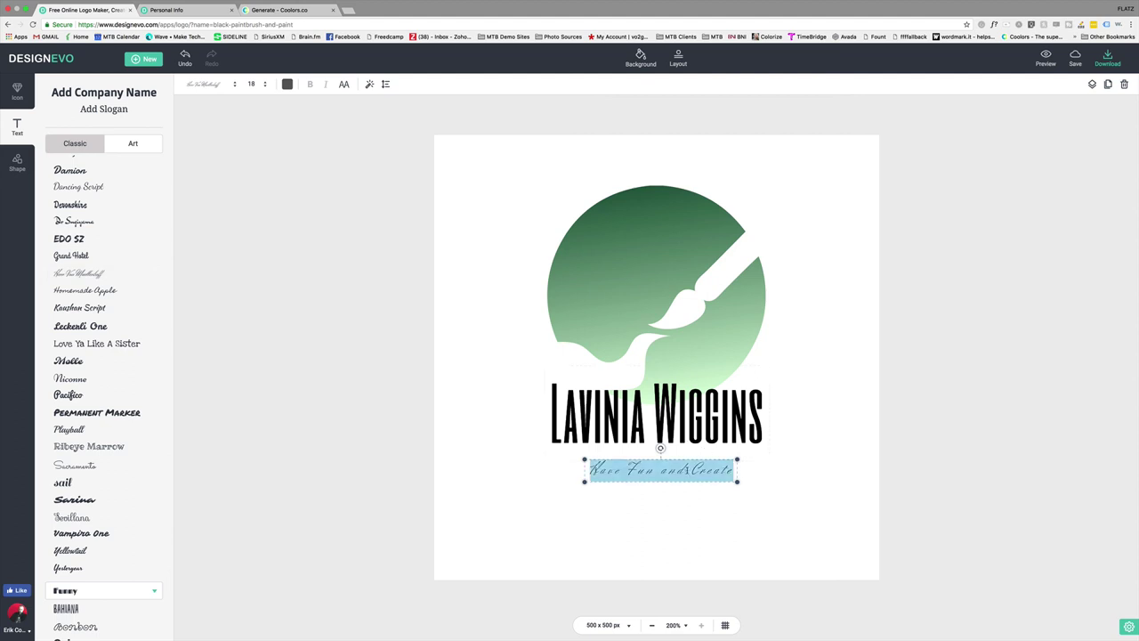
left_click(386, 84)
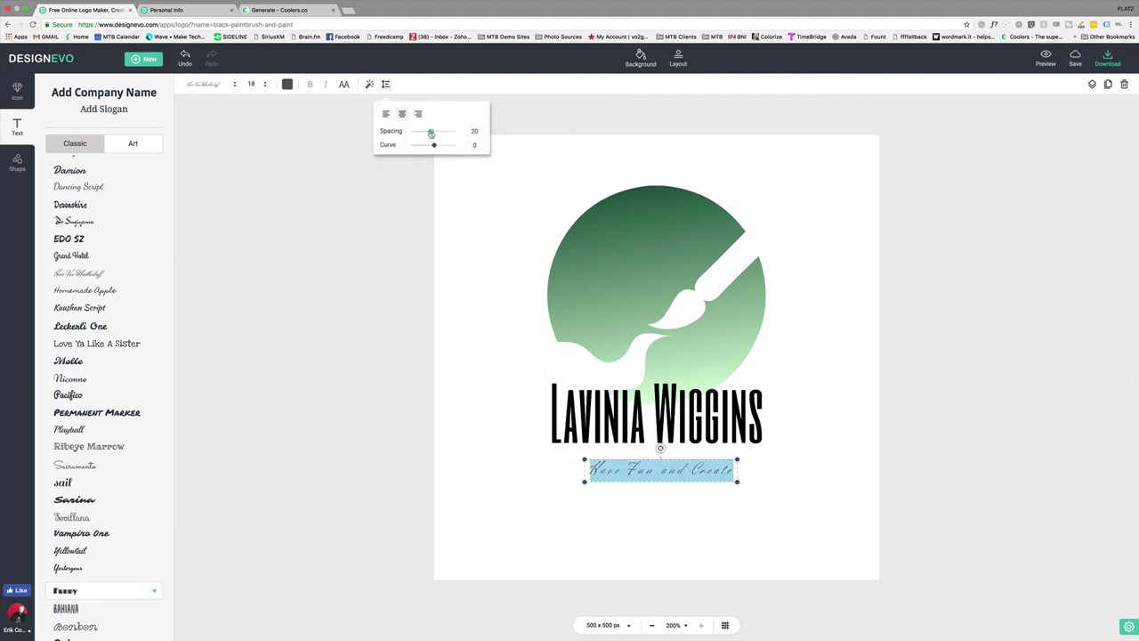
left_click_drag(431, 132, 426, 134)
double_click(471, 131)
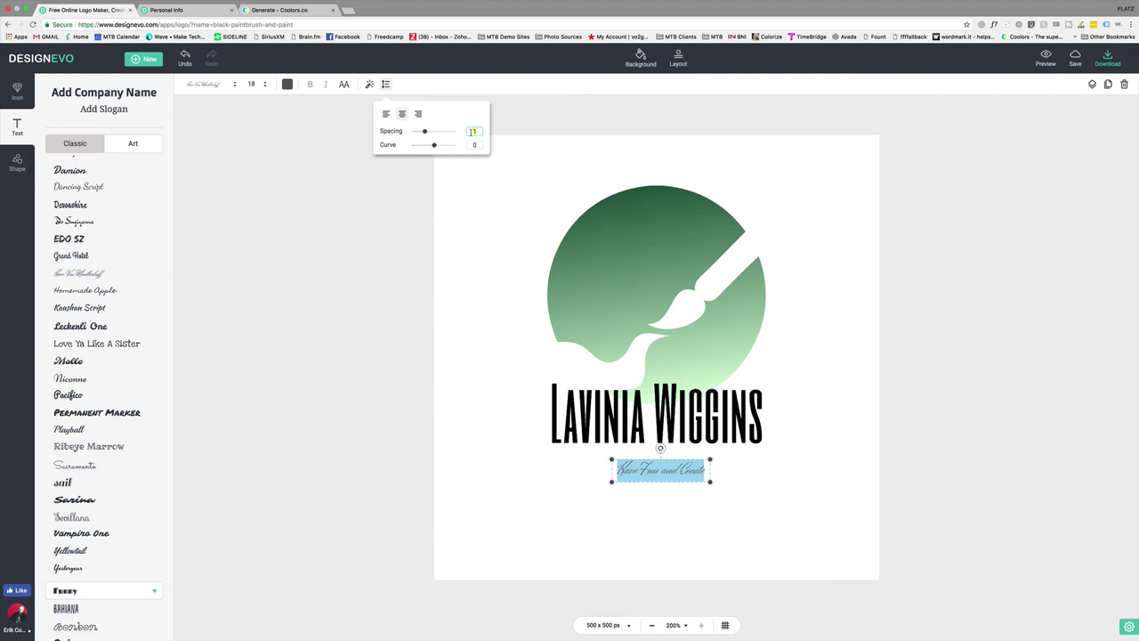
type("0")
mouse_move(433, 147)
left_mouse_down()
mouse_move(448, 147)
mouse_move(420, 151)
left_mouse_up()
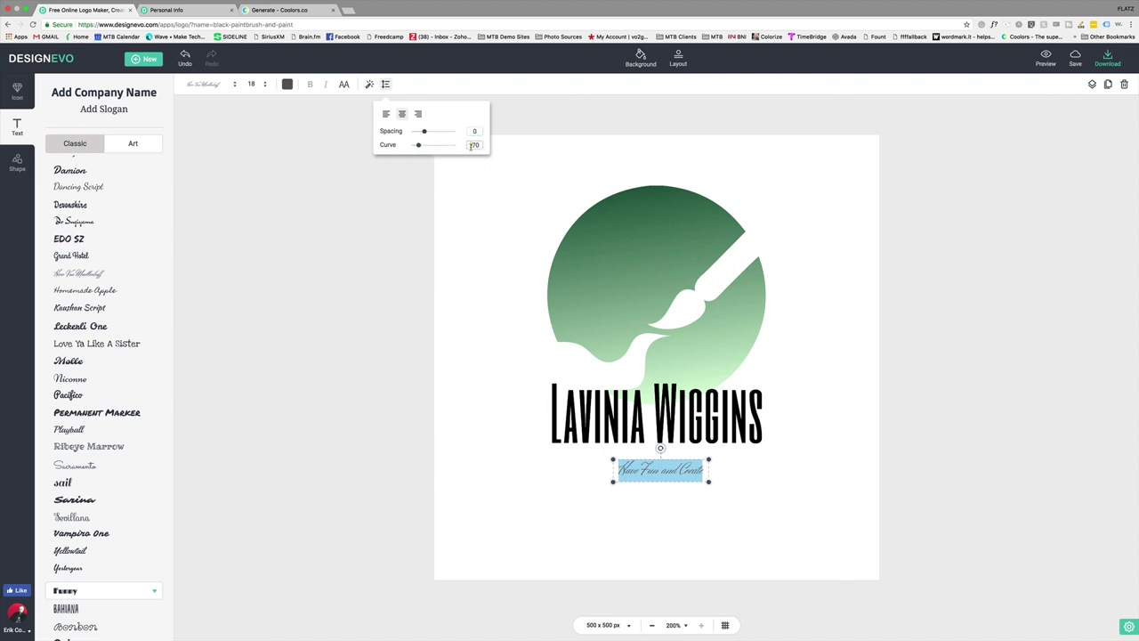
type("0")
left_click(593, 415)
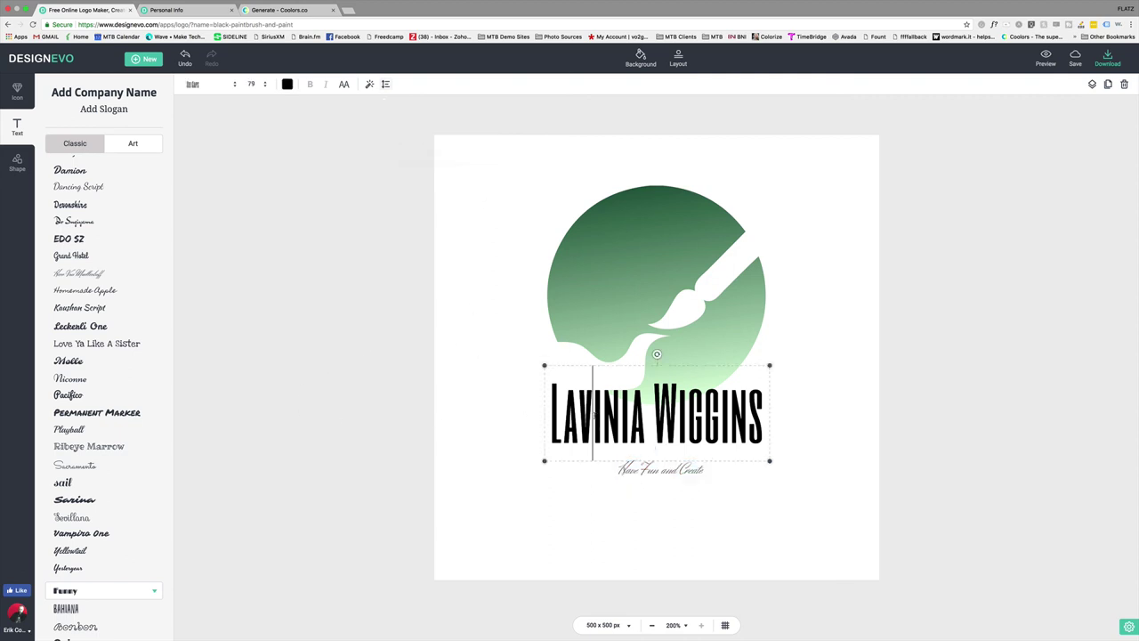
key("ctrl+a")
left_click(385, 83)
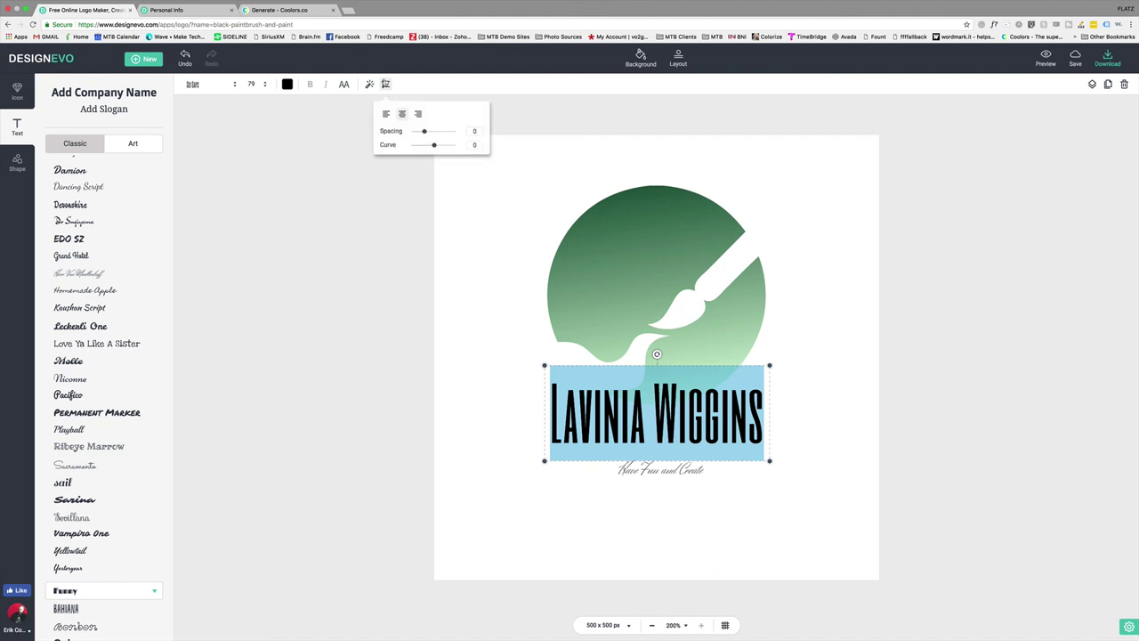
left_click_drag(434, 147, 470, 145)
left_click(409, 175)
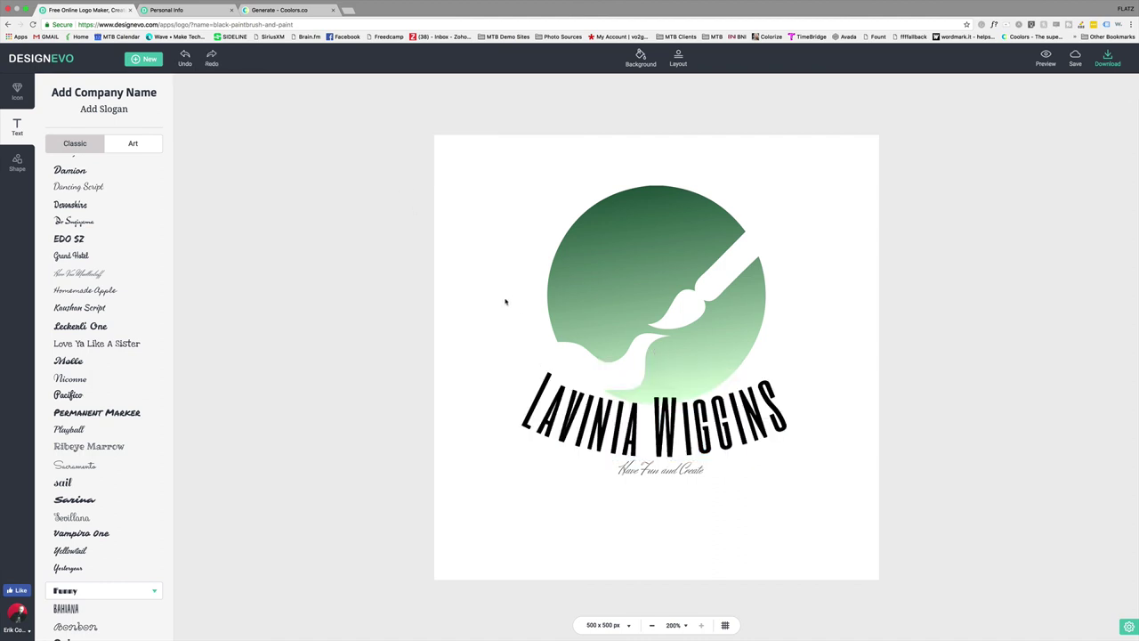
double_click(623, 435)
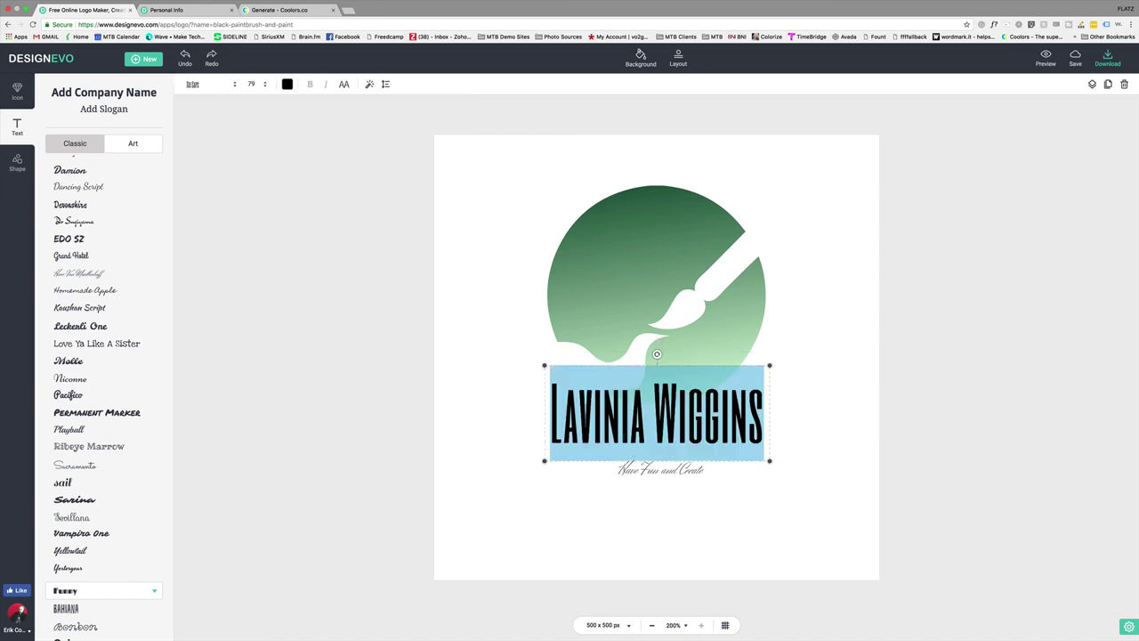
left_click(386, 84)
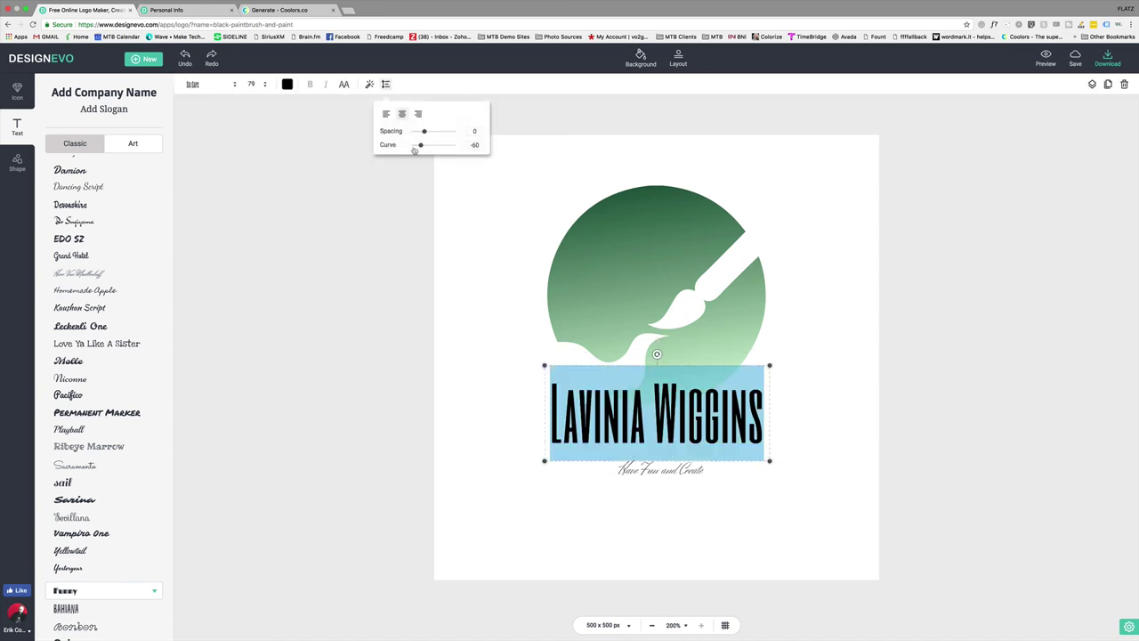
left_click(487, 420)
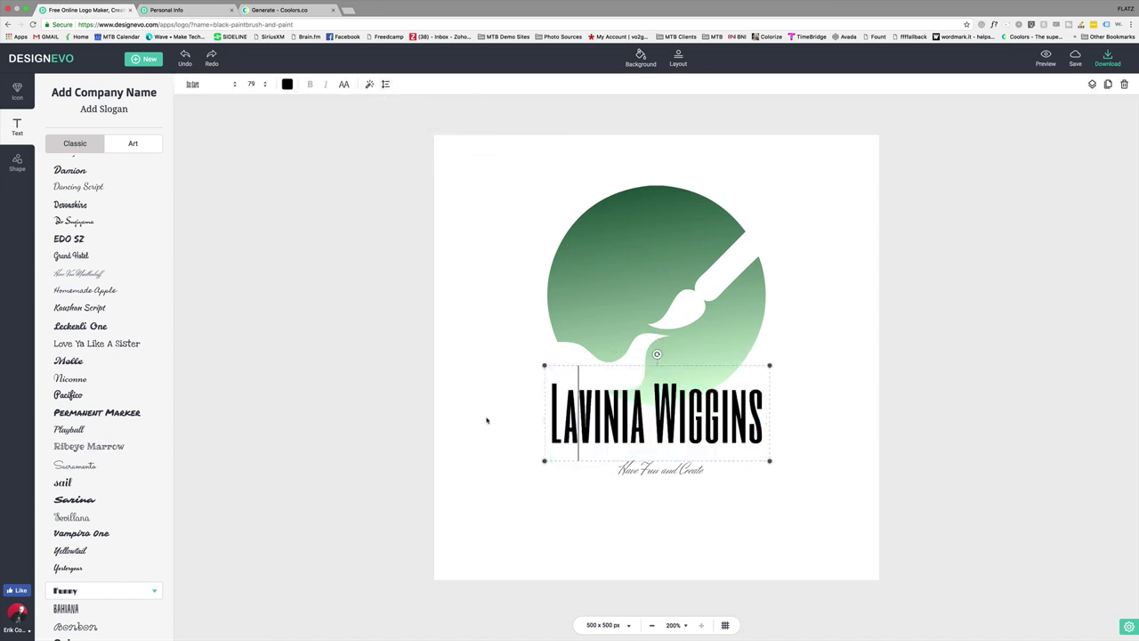
left_click(502, 427)
Step: Raise the title's Curve to 100 so it arches upward
left_click(534, 414)
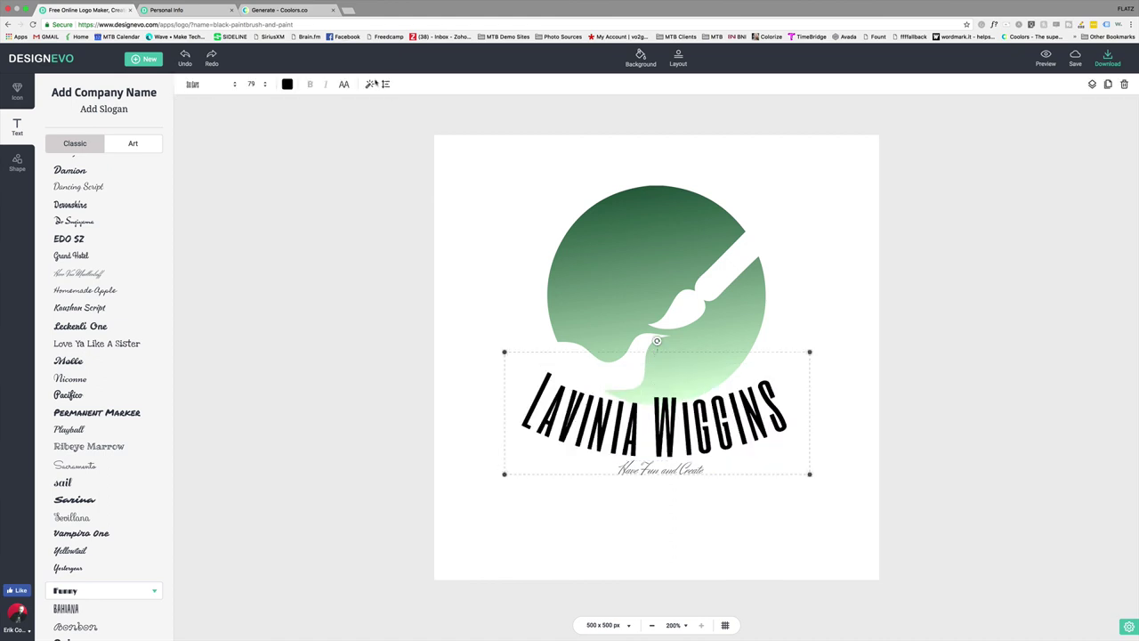
left_click(385, 84)
mouse_move(418, 146)
left_mouse_down()
mouse_move(430, 146)
mouse_move(409, 145)
left_mouse_up()
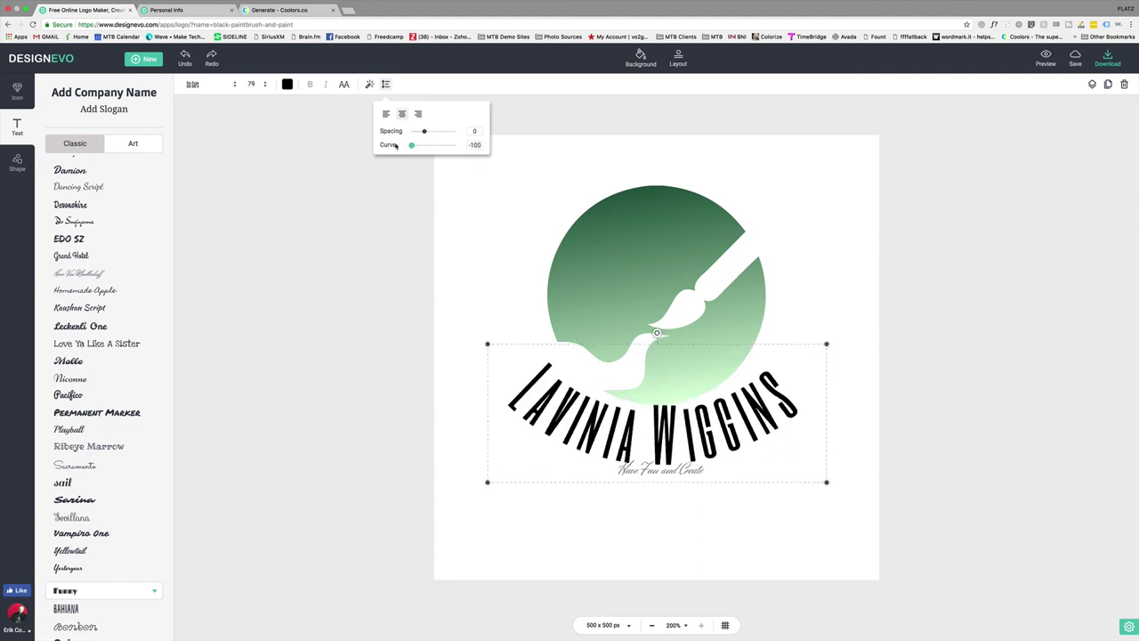
left_click_drag(399, 146, 459, 146)
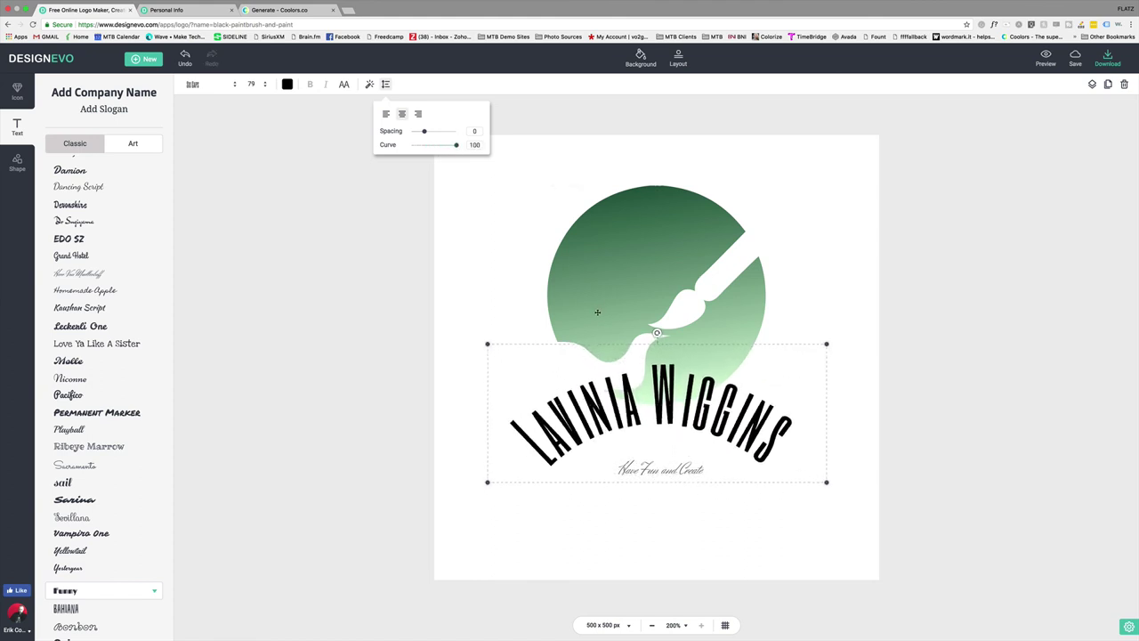
left_click(385, 84)
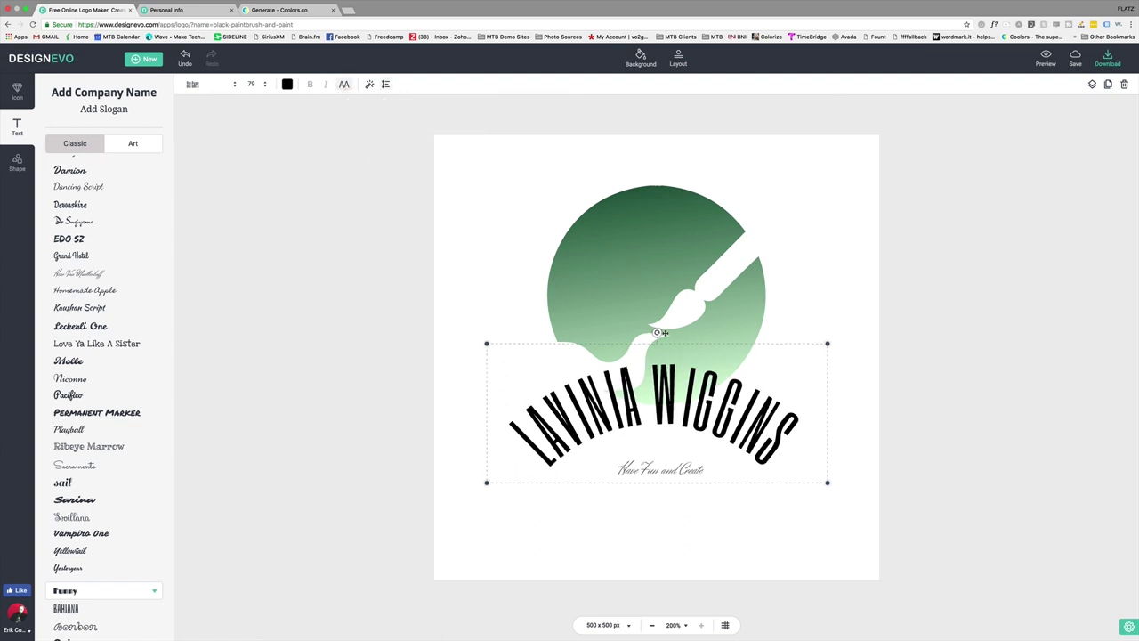
Step: Move the arched title above the brush circle and the circle below it
left_click_drag(676, 421, 661, 231)
mouse_move(660, 309)
left_mouse_down()
mouse_move(644, 306)
mouse_move(643, 358)
left_mouse_up()
left_click(623, 220)
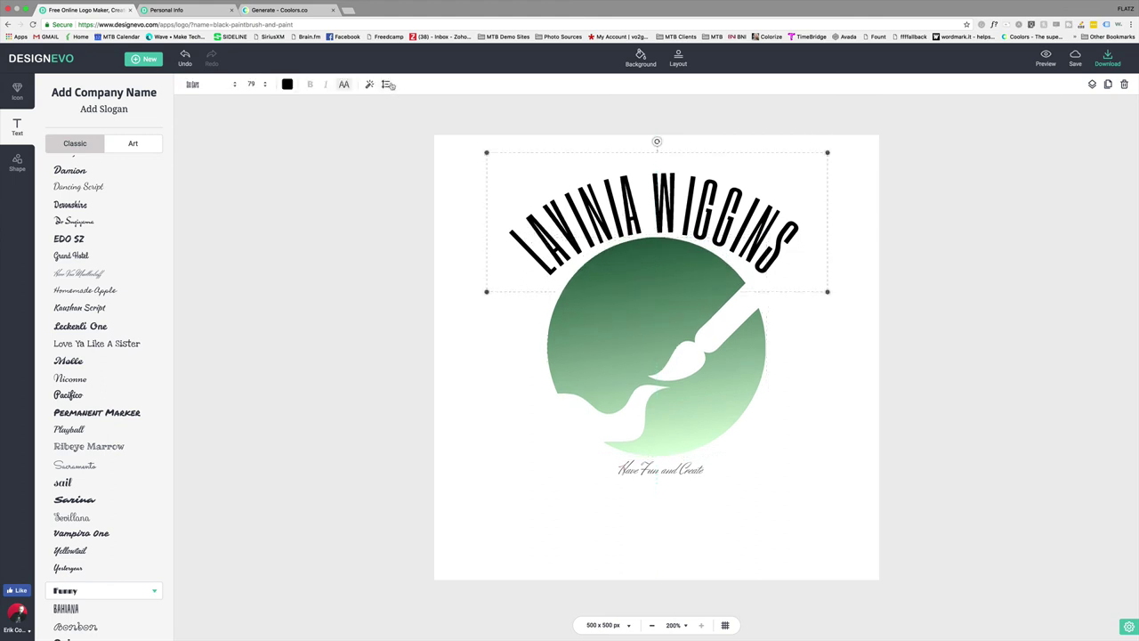
Step: Delete the trailing space after WIGGINS, keeping the title at maximum curve
left_click(385, 84)
left_click_drag(455, 145, 477, 143)
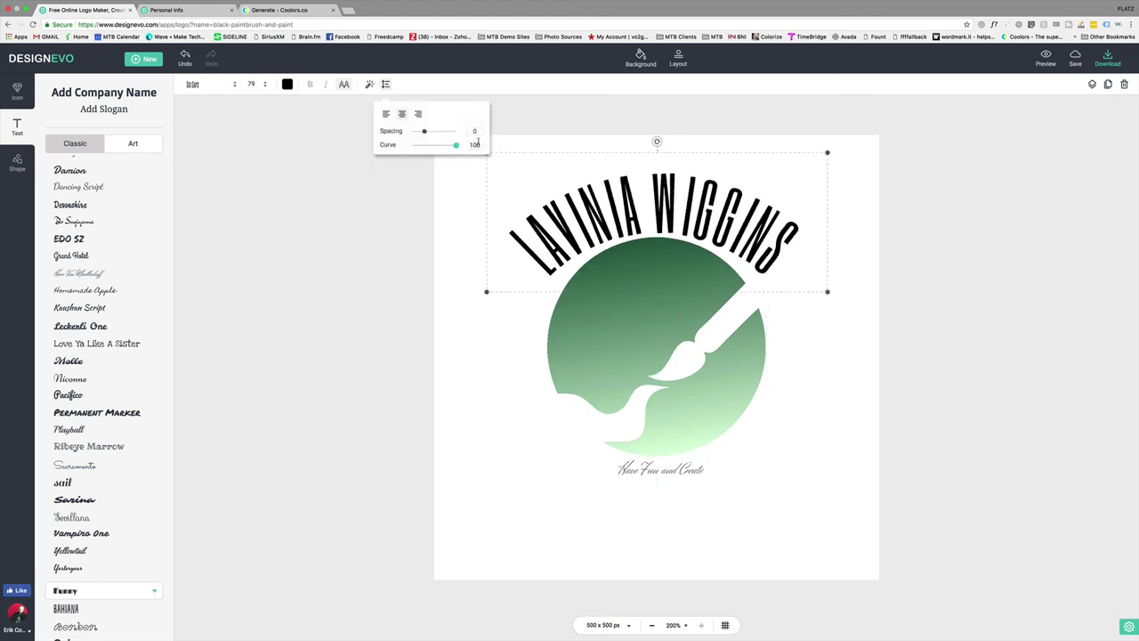
double_click(791, 258)
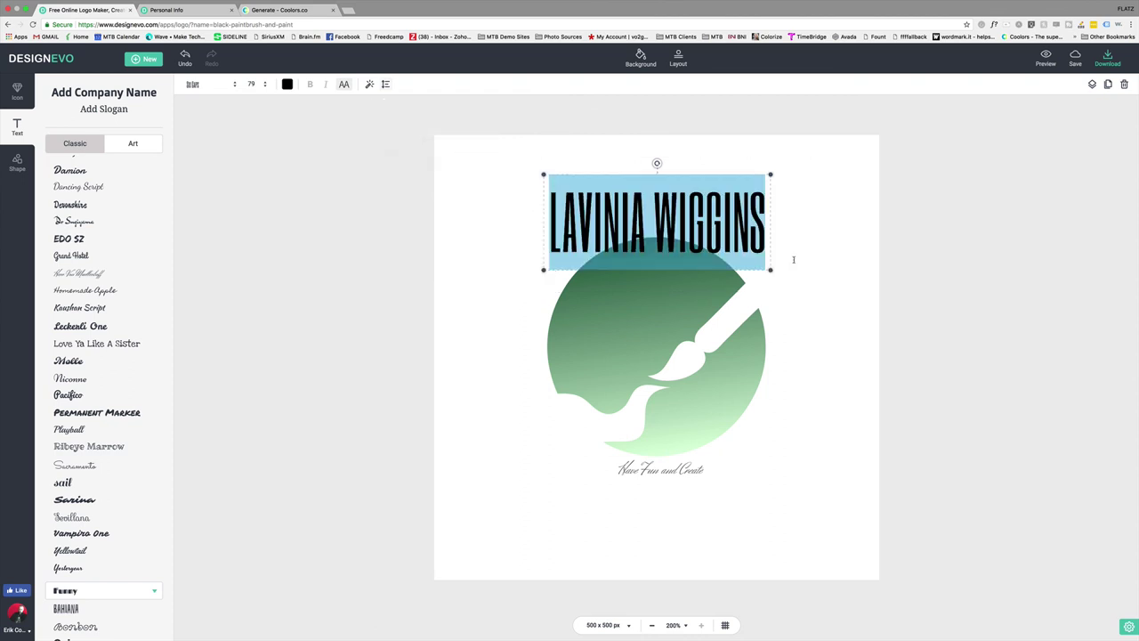
left_click(767, 251)
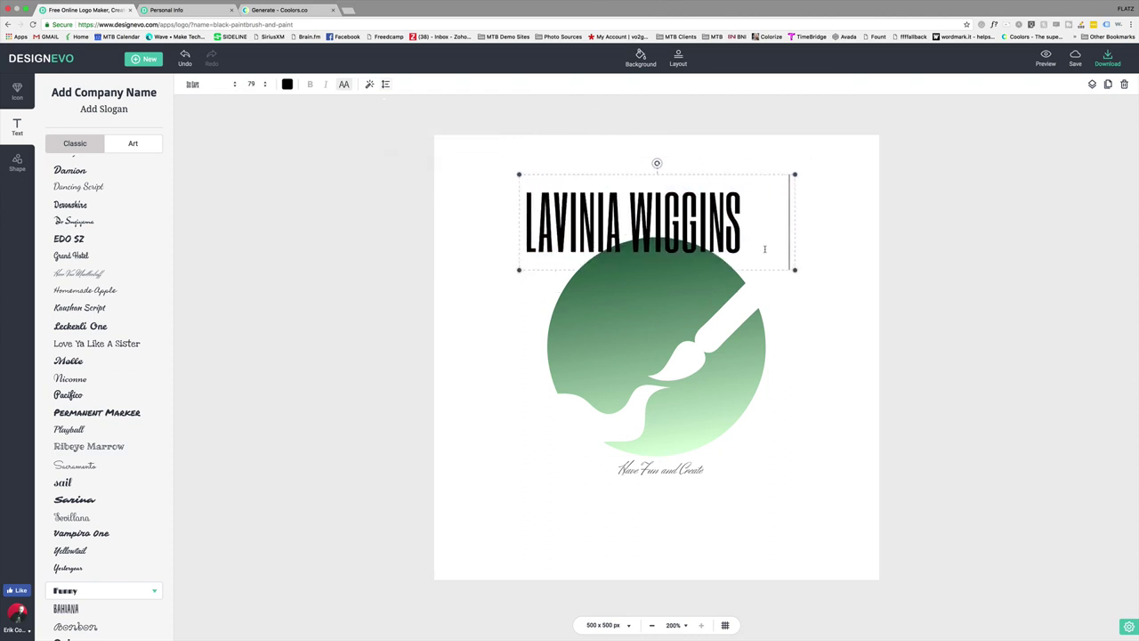
left_click(913, 276)
left_click(683, 230)
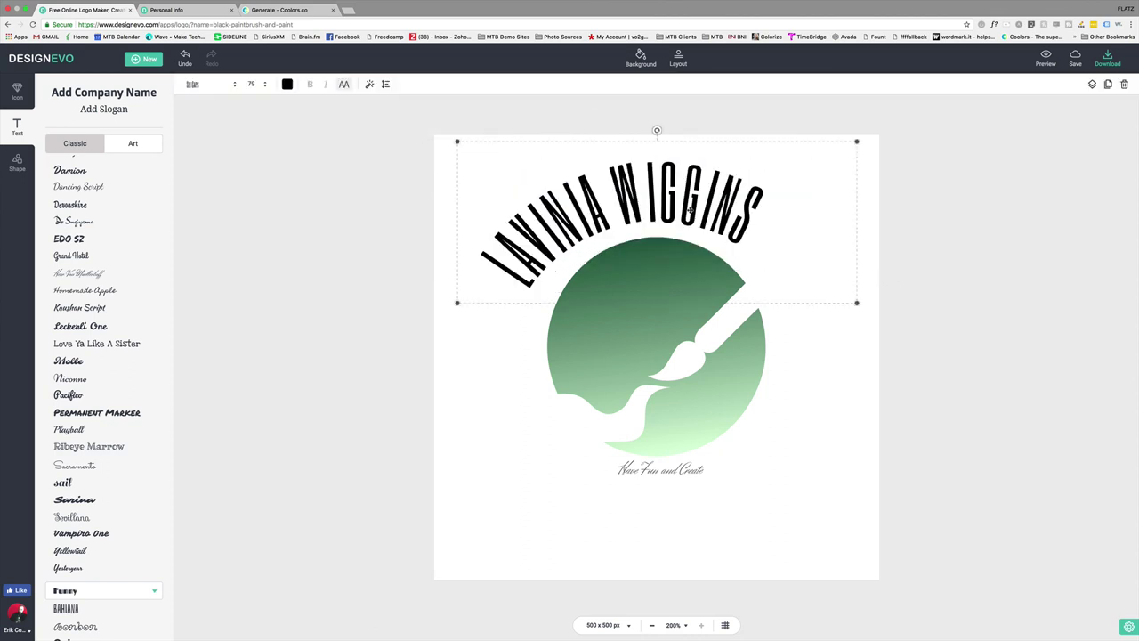
double_click(733, 221)
left_click(737, 227)
left_click_drag(739, 228, 813, 224)
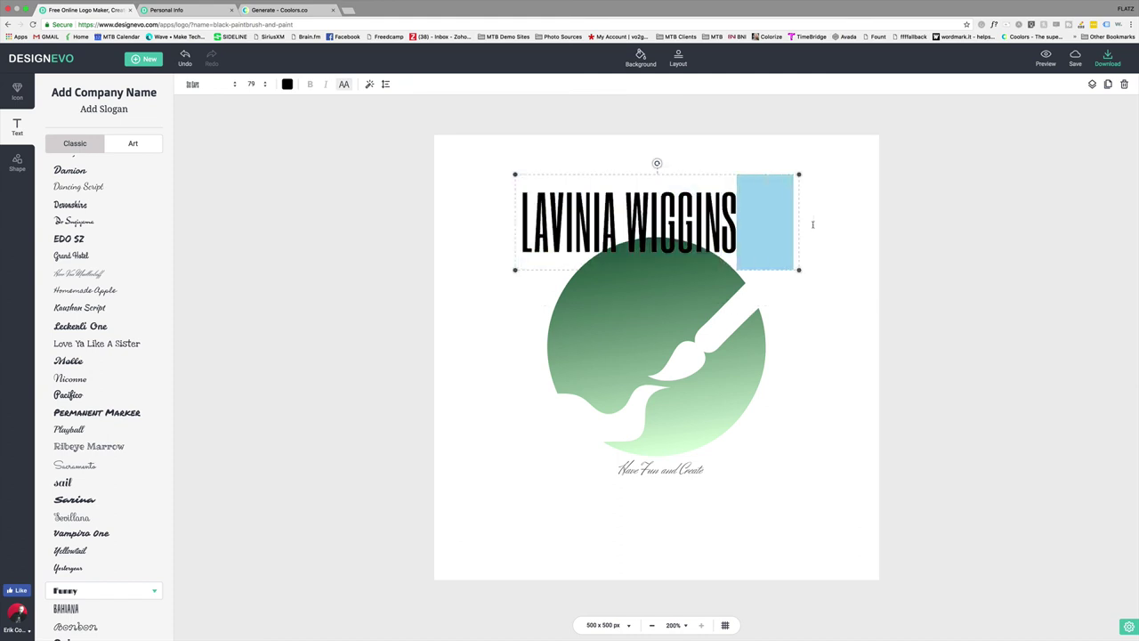
key("BackSpace")
left_click(885, 315)
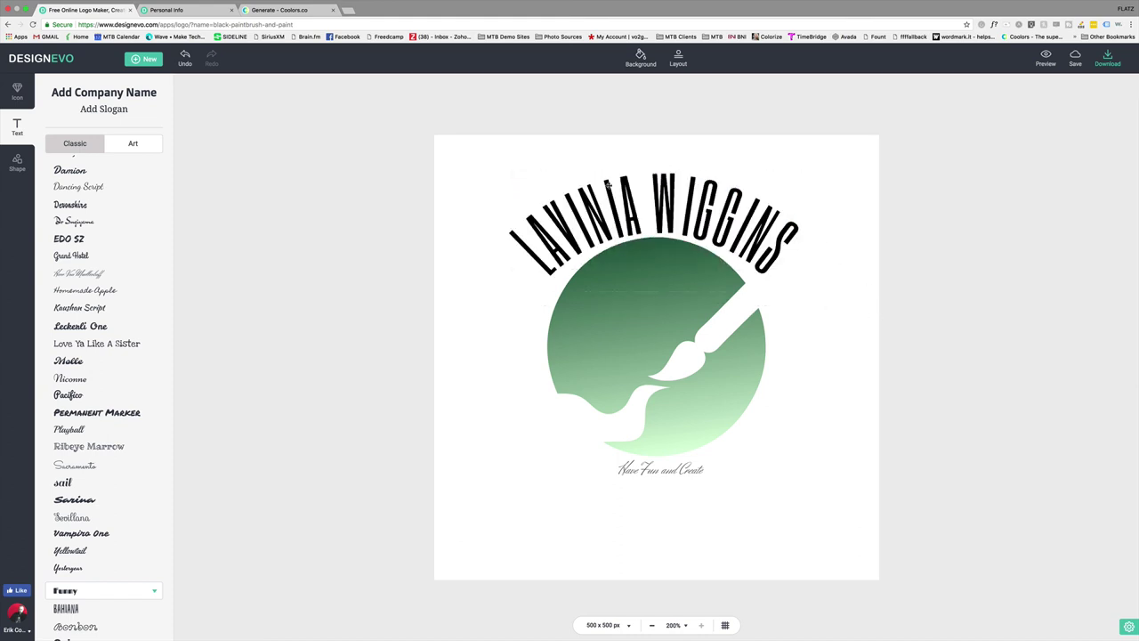
Step: Set the arched title's font size to 28
double_click(581, 215)
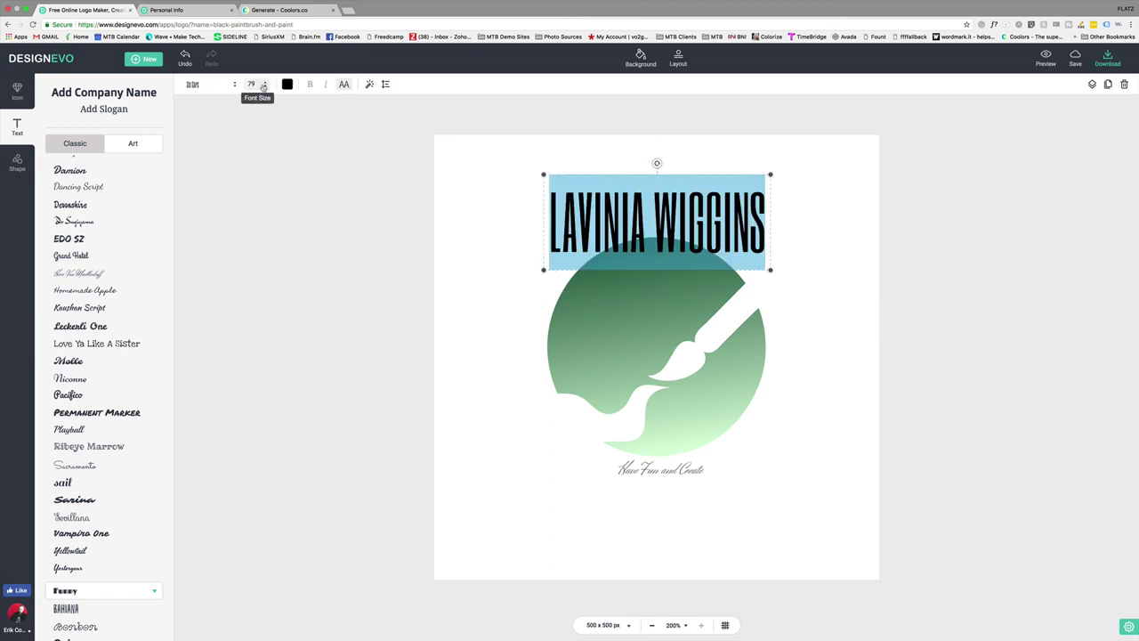
left_click(578, 214)
left_click(576, 216)
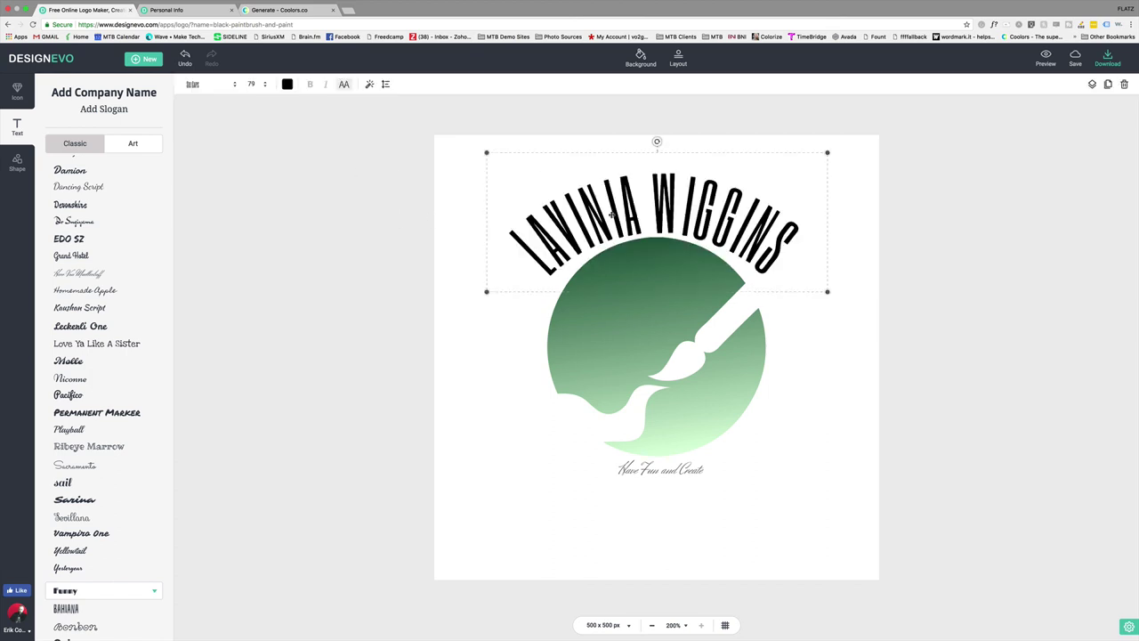
left_click(265, 84)
left_click(252, 178)
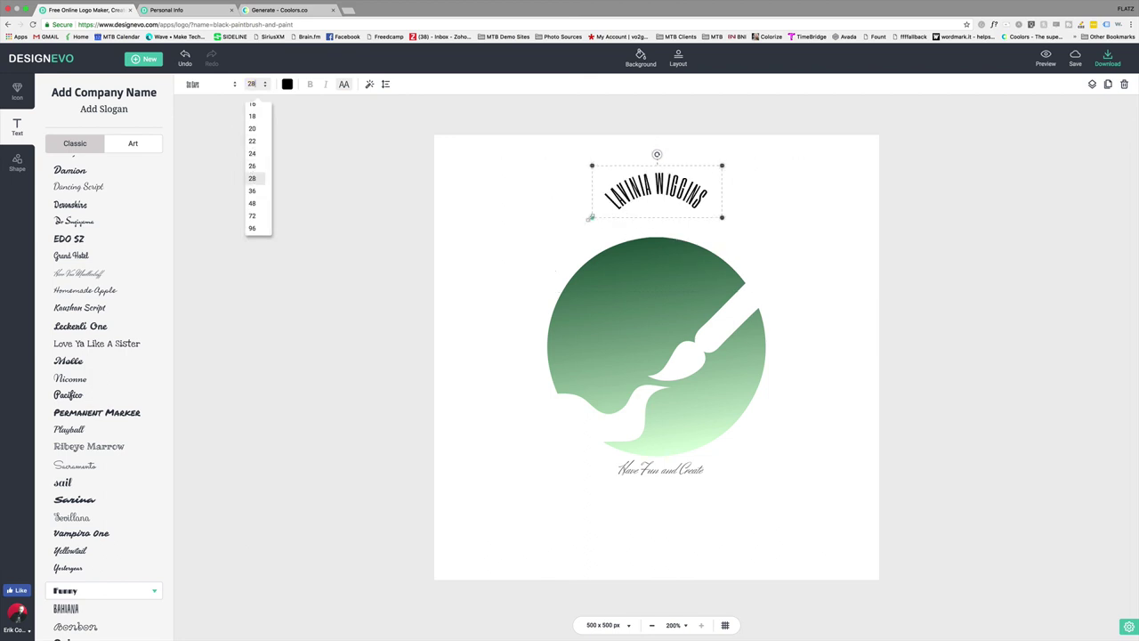
Step: Scale the title up to size 71 and move it down onto the circle's top
left_click_drag(590, 217, 494, 258)
left_click_drag(691, 165, 690, 197)
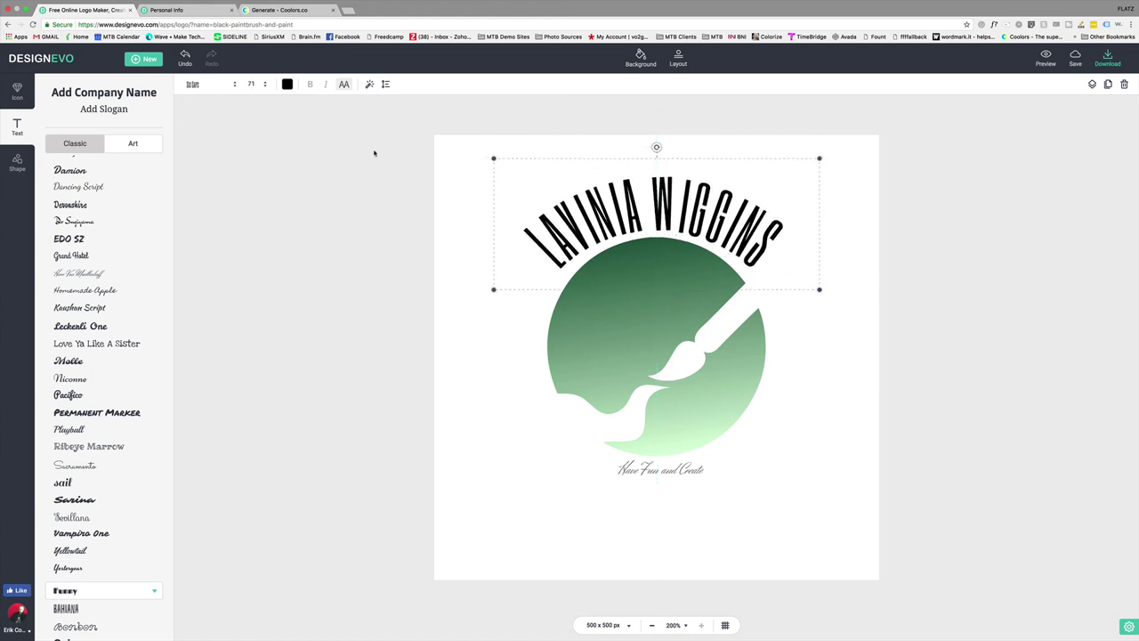
left_click(386, 85)
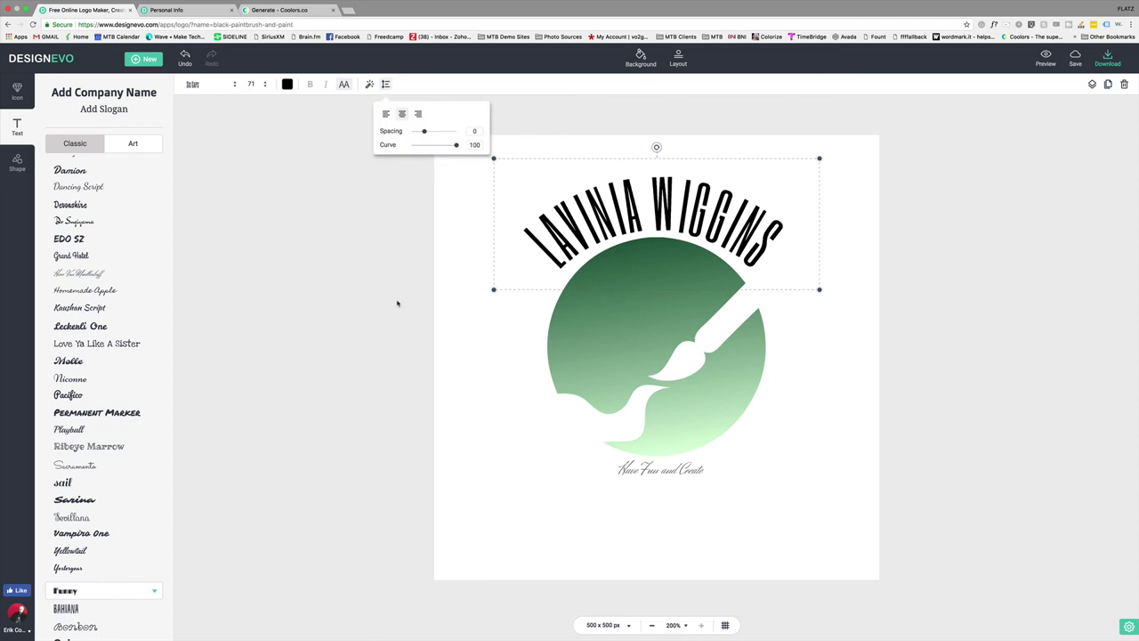
left_click(684, 258)
left_click(685, 379)
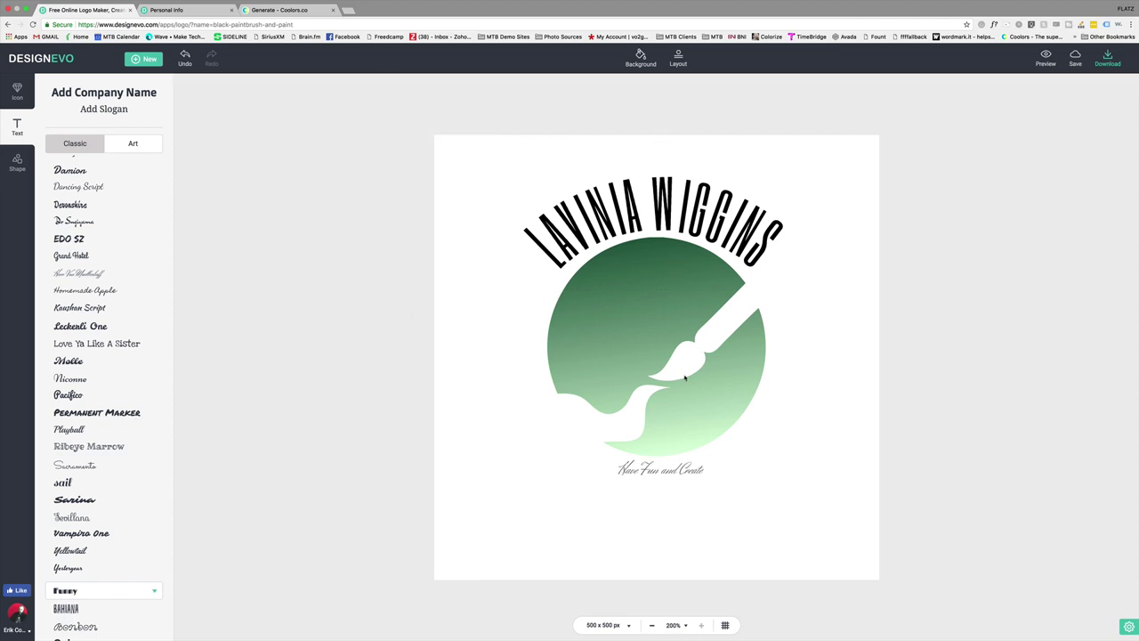
Step: Enlarge the green paintbrush circle icon
left_click(616, 409)
left_click_drag(547, 461, 521, 476)
left_click_drag(624, 379, 641, 380)
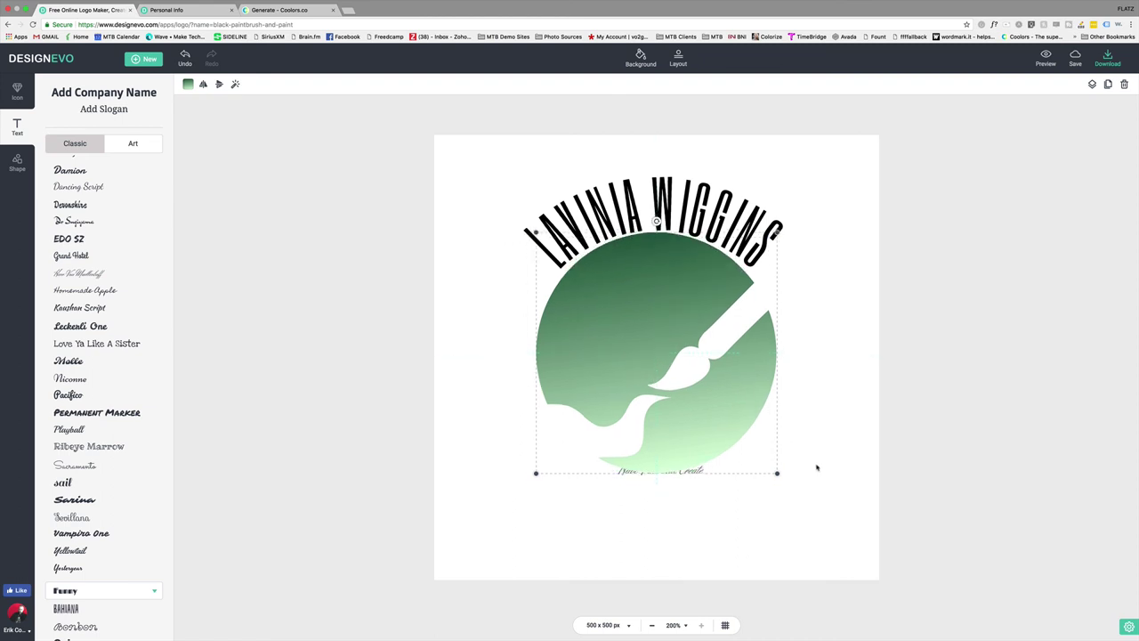
left_click_drag(776, 470, 783, 479)
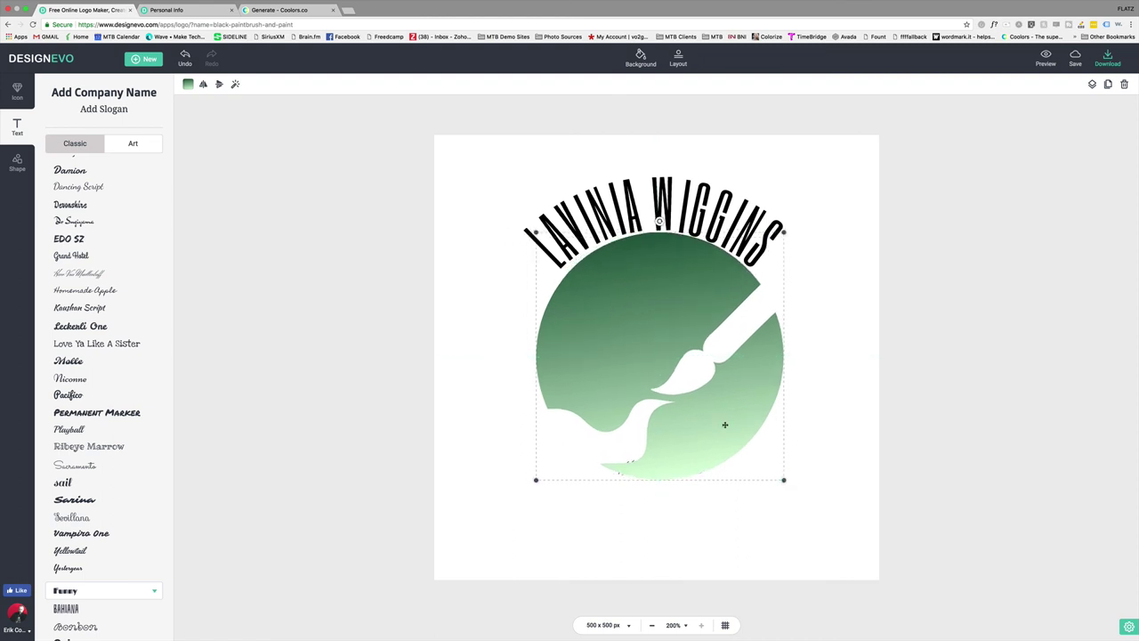
left_click_drag(725, 424, 722, 427)
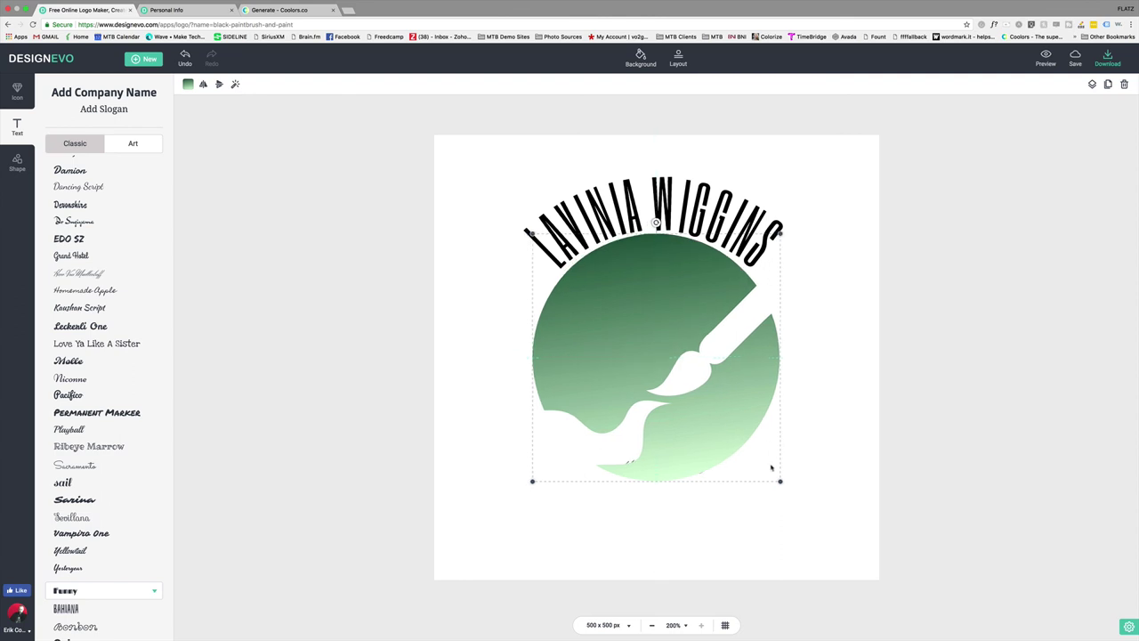
left_click(691, 507)
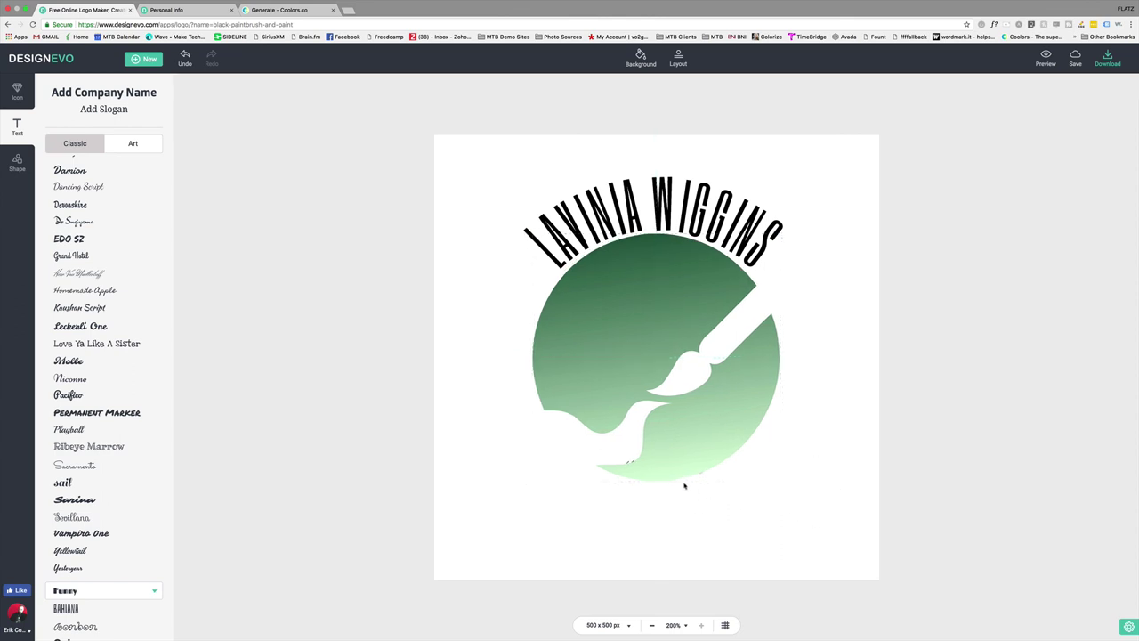
Step: Move the Have Fun and Create slogan to the bottom and centre the circle under the title
left_click(621, 464)
left_click_drag(659, 450, 805, 478)
left_click(650, 469)
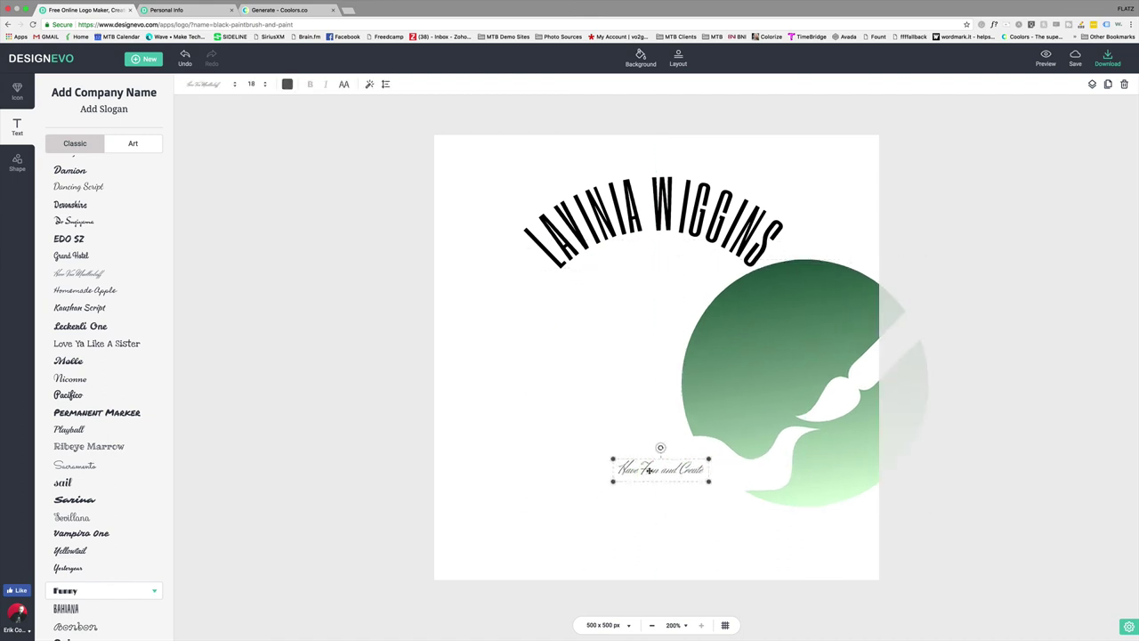
left_click(657, 457)
left_click_drag(666, 467, 657, 547)
left_click_drag(807, 405, 661, 378)
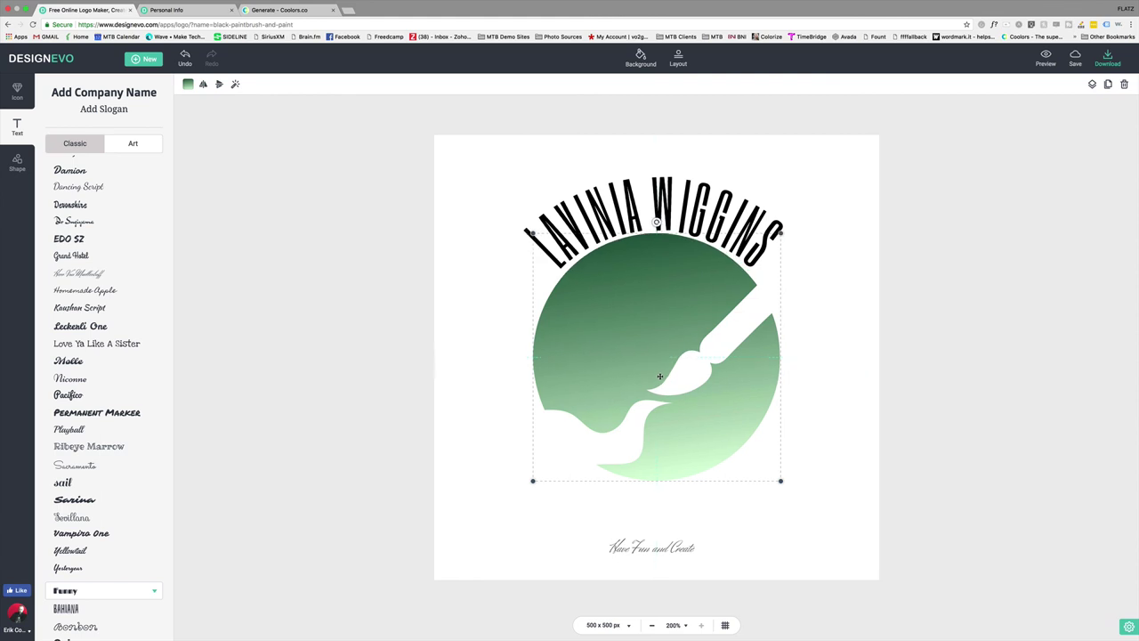
left_click_drag(733, 383, 724, 377)
left_click(821, 460)
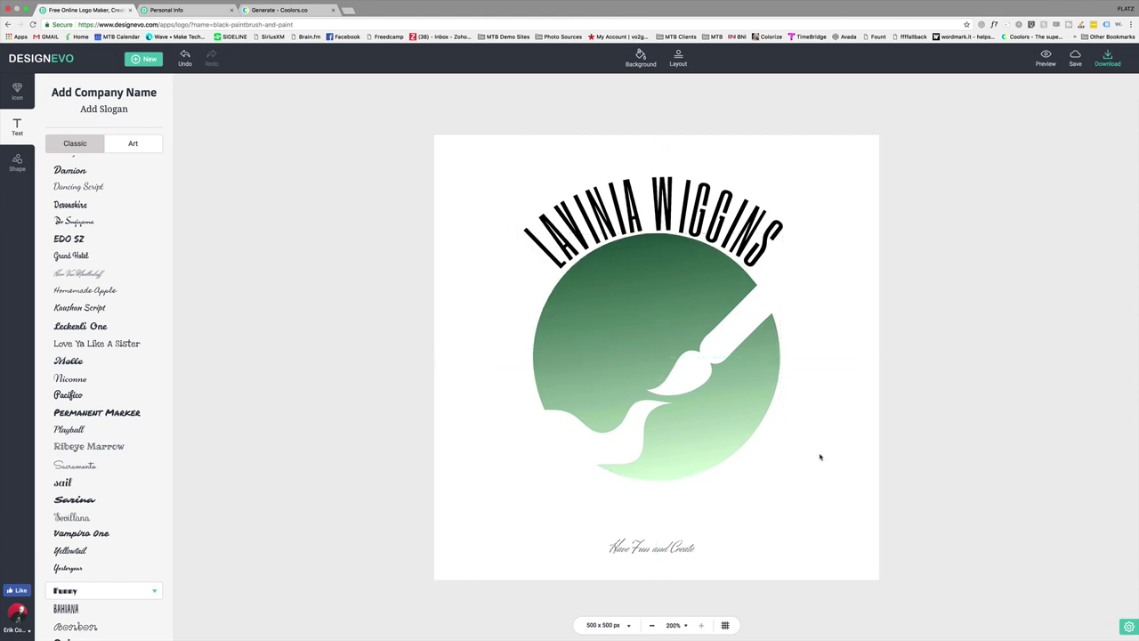
left_click(616, 262)
left_click(616, 262)
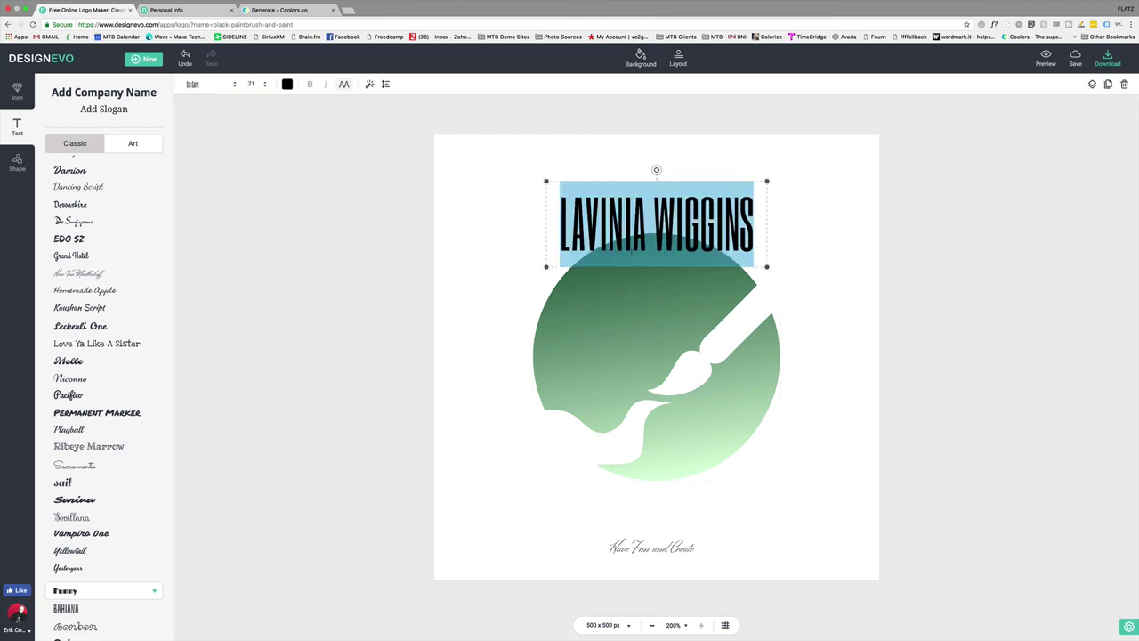
left_click(338, 280)
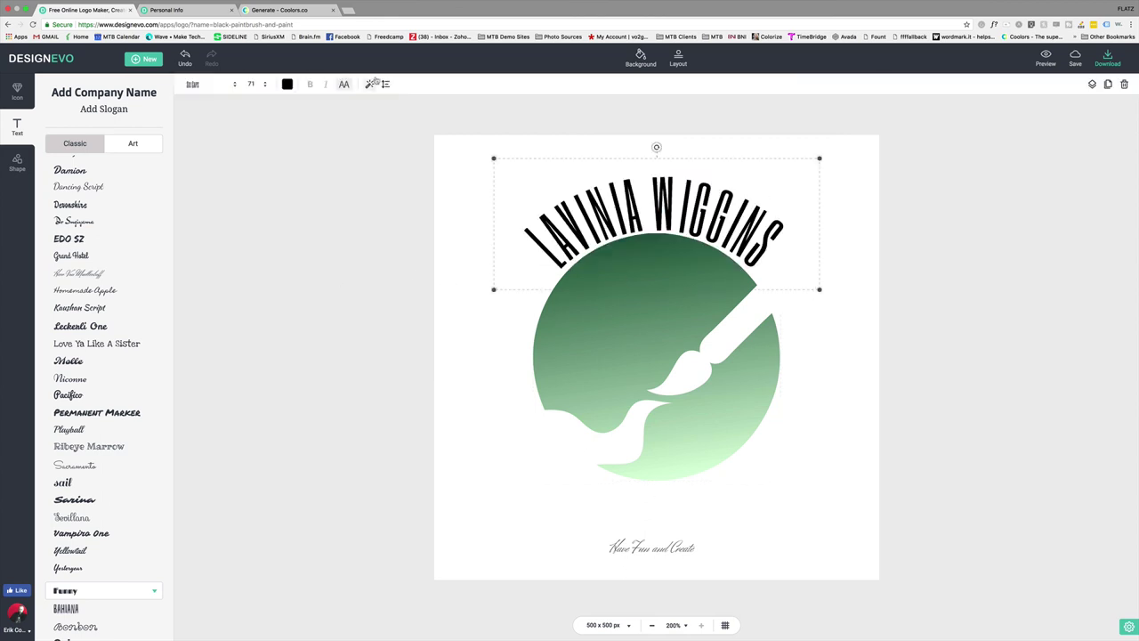
left_click(385, 84)
left_click_drag(424, 130, 428, 132)
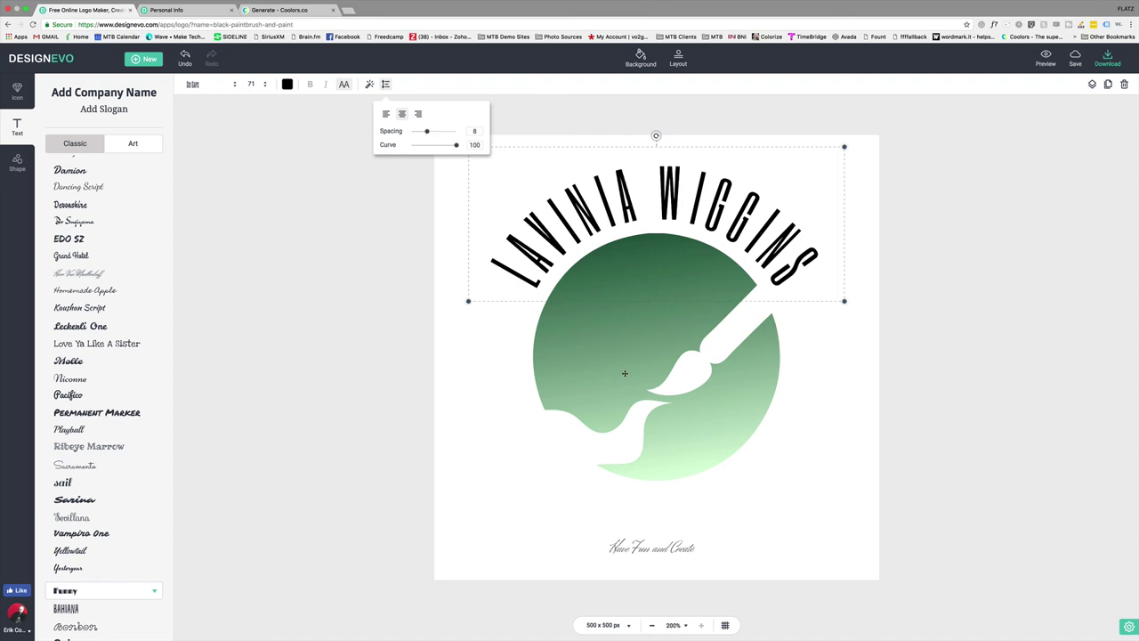
left_click_drag(735, 401, 735, 396)
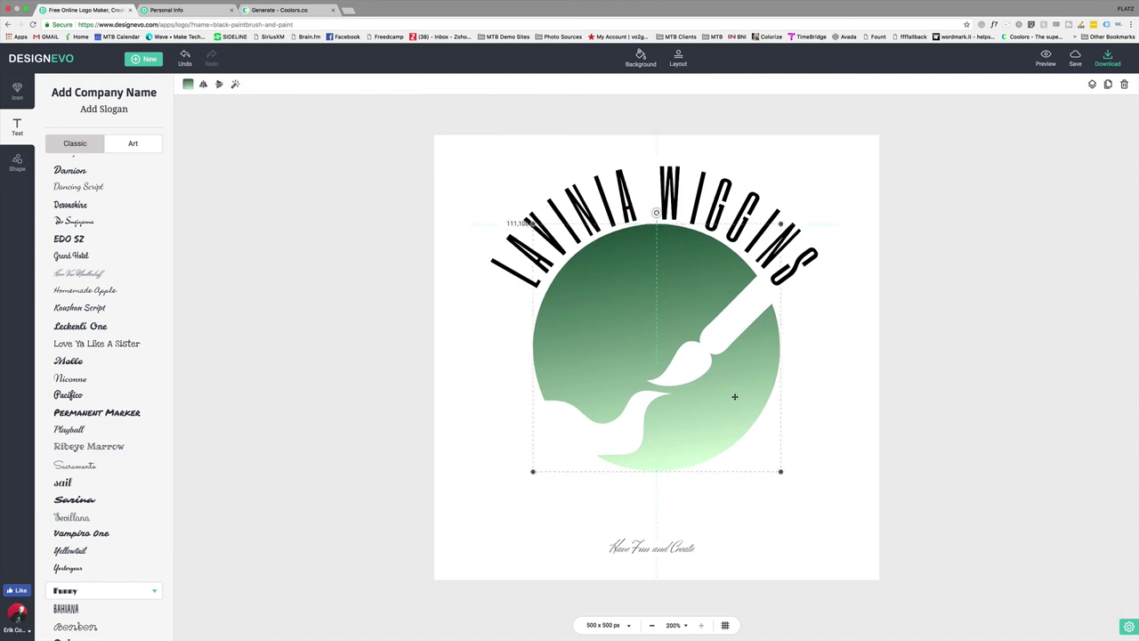
Step: Try several Bold fonts on the name and settle on Krona One
left_click(629, 201)
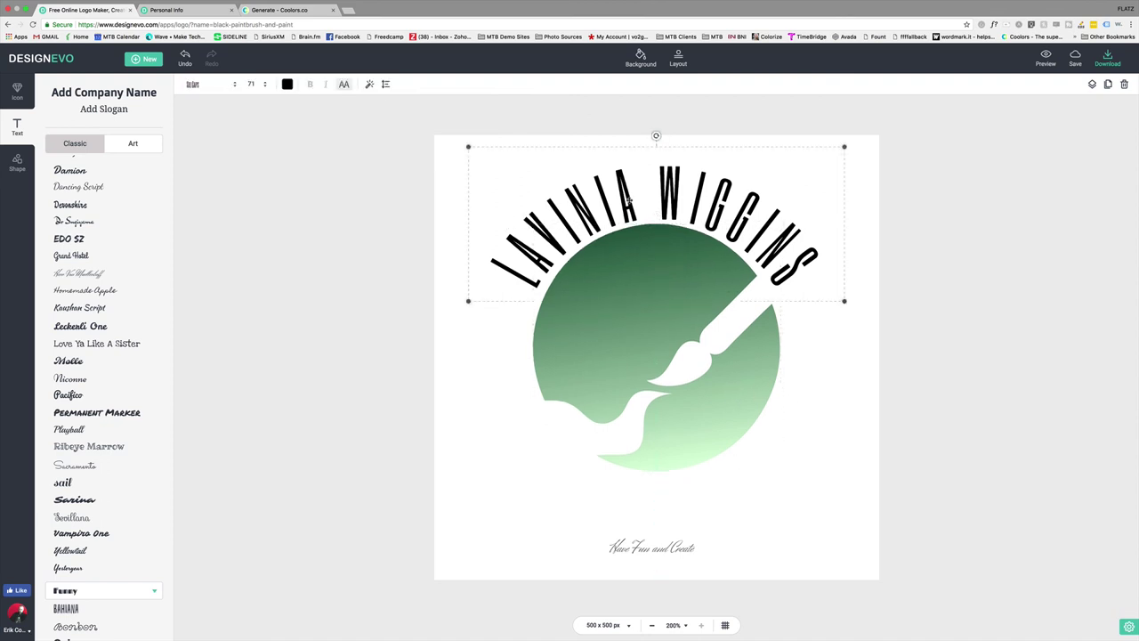
scroll(78, 271, "down", 10)
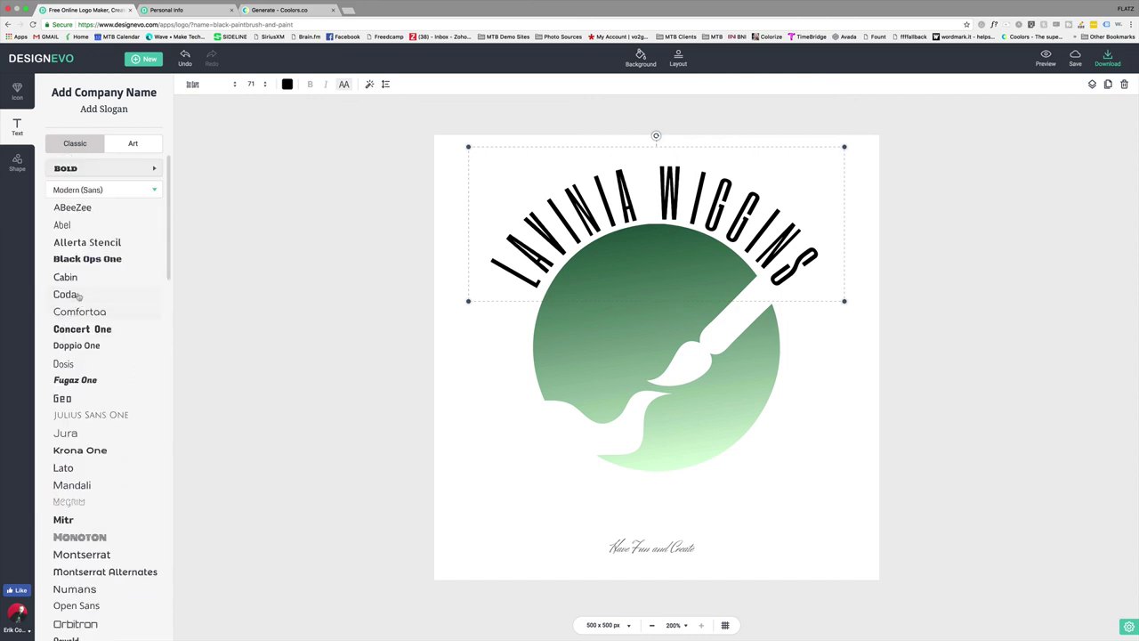
left_click(93, 170)
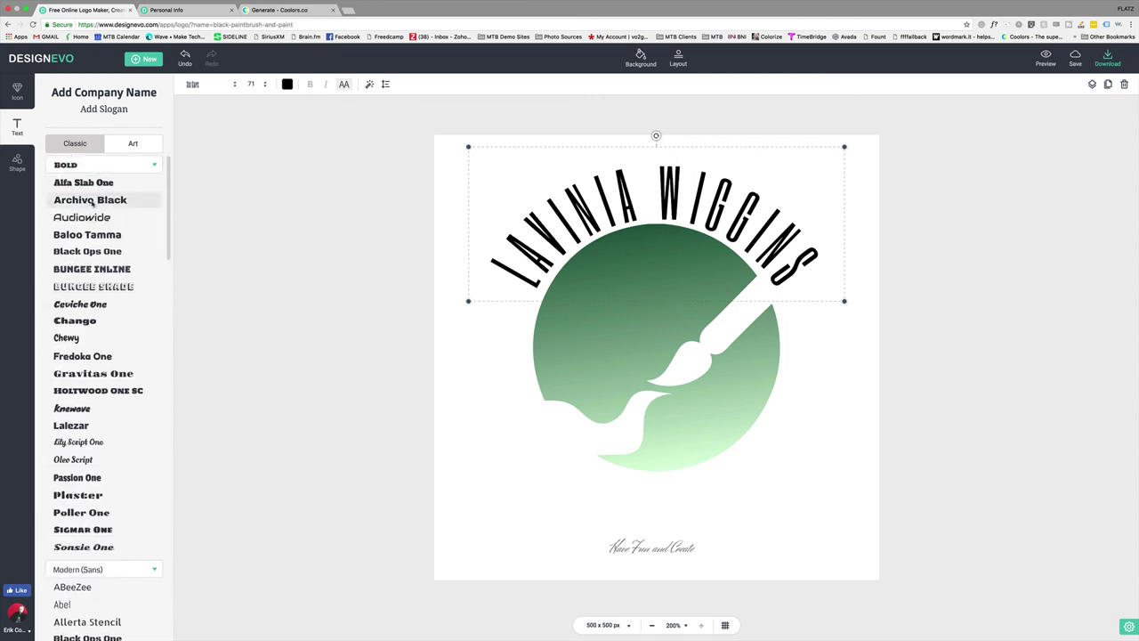
left_click(93, 201)
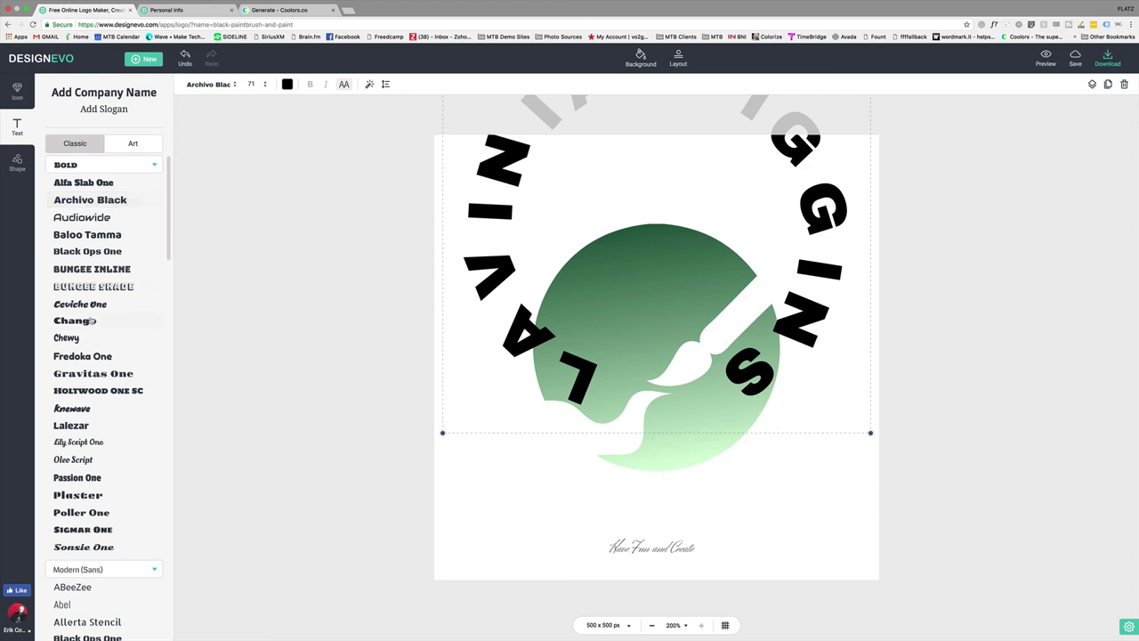
left_click(105, 390)
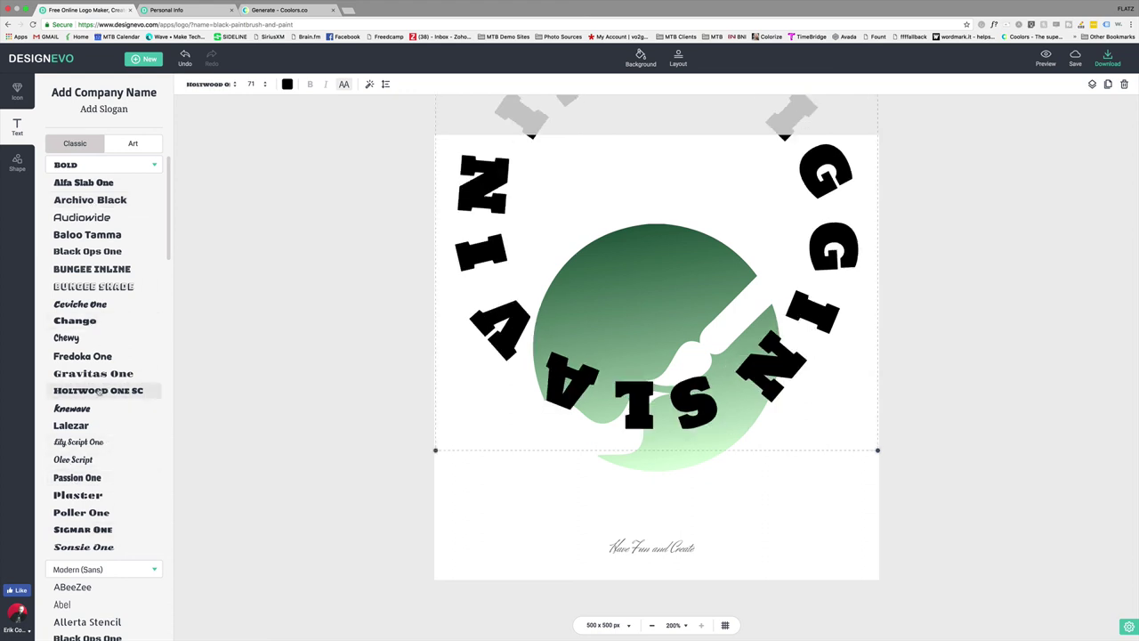
scroll(86, 420, "down", 10)
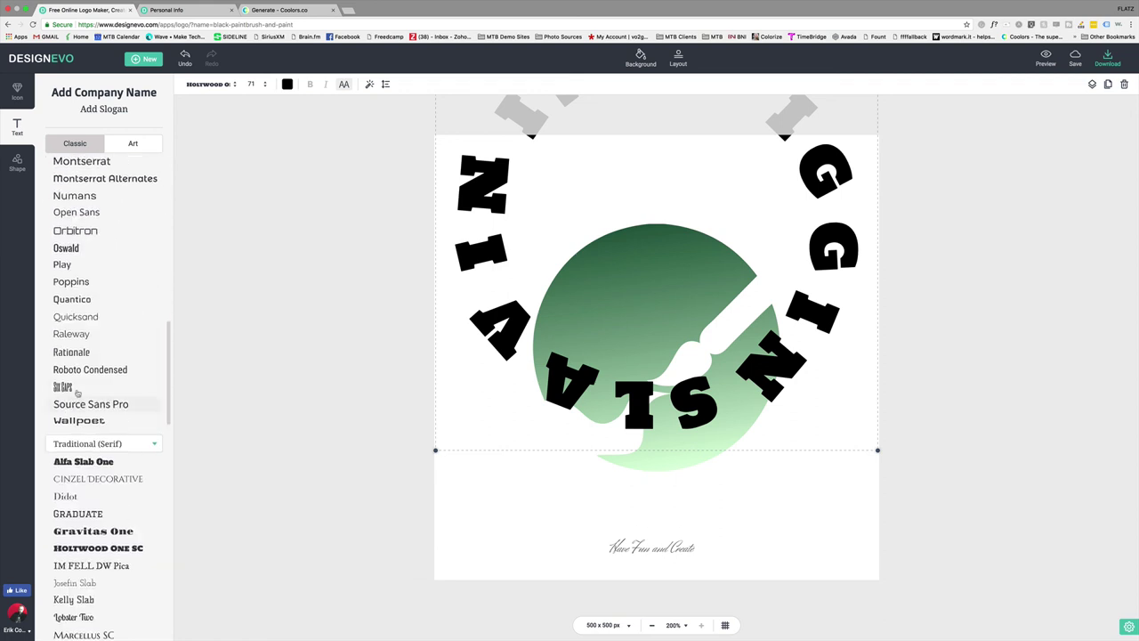
left_click(77, 390)
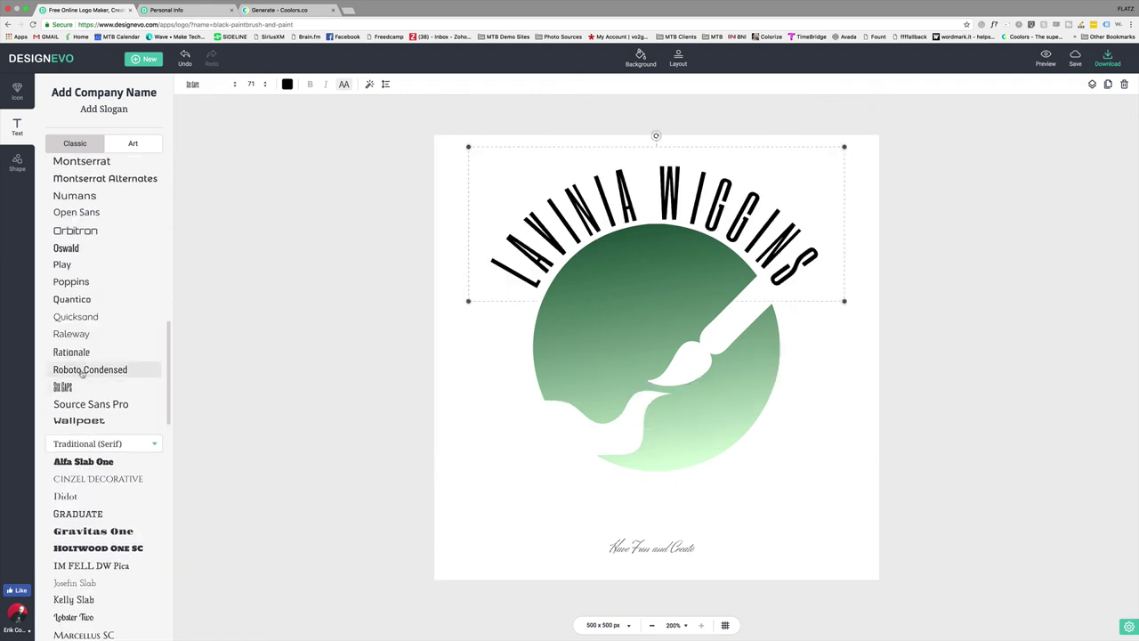
left_click(89, 369)
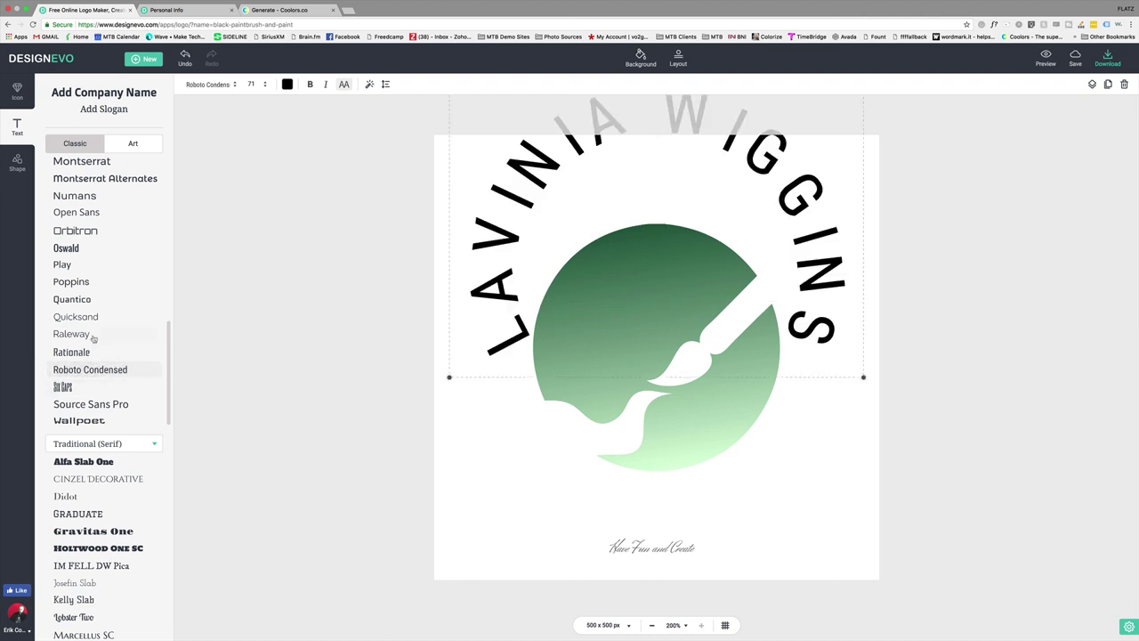
scroll(91, 333, "up", 1)
left_click(67, 281)
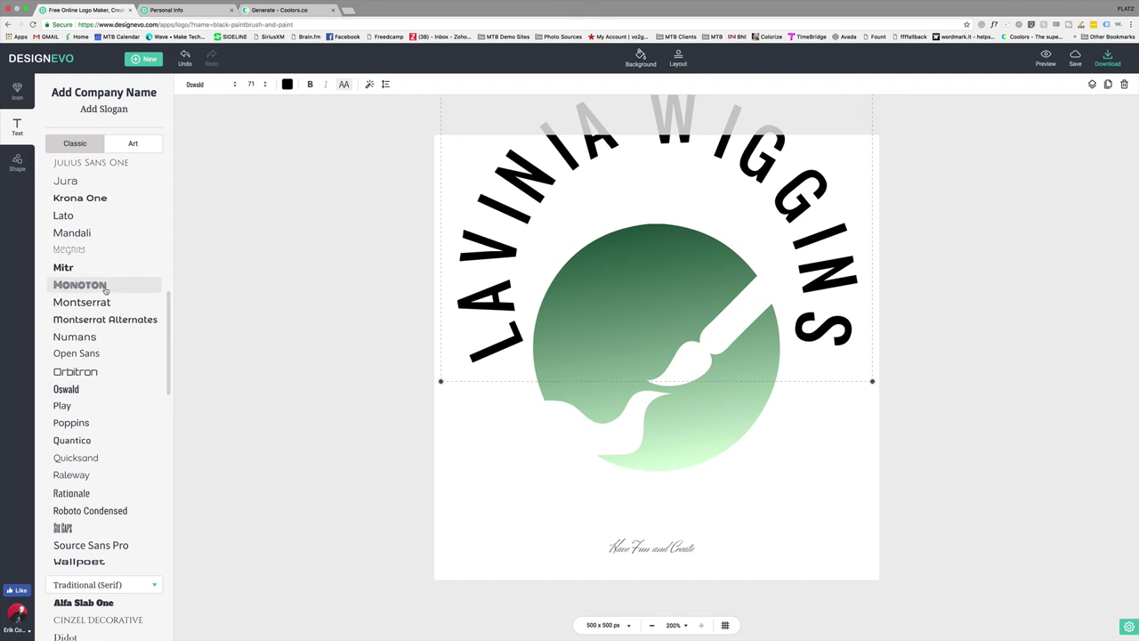
left_click(90, 199)
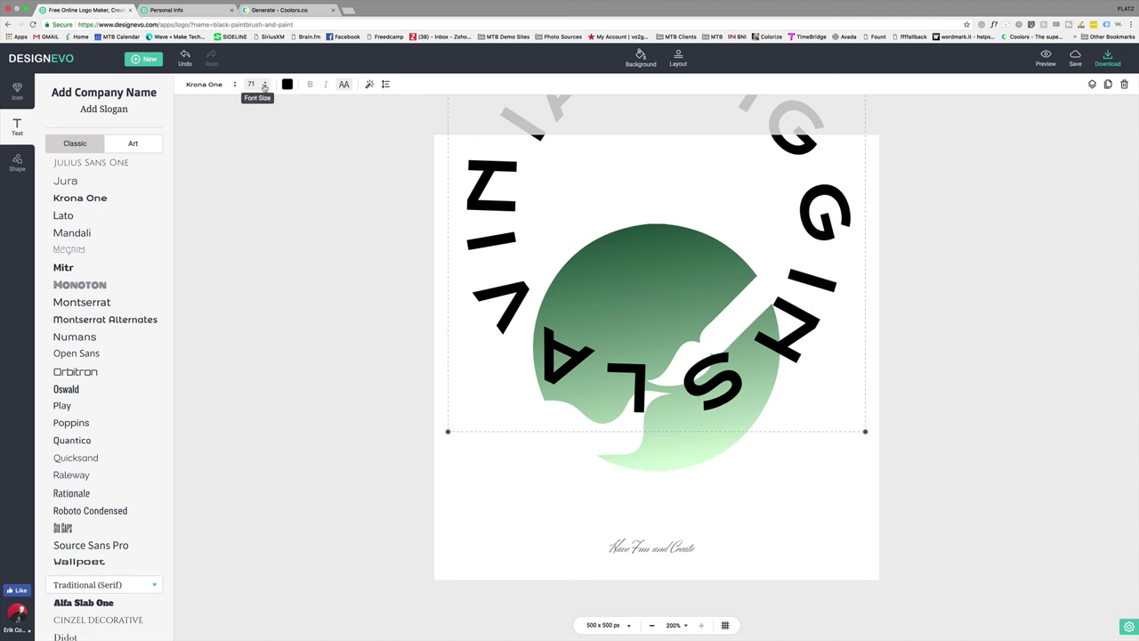
Step: Set the name to size 36 and lower its Curve to 36
left_click(265, 86)
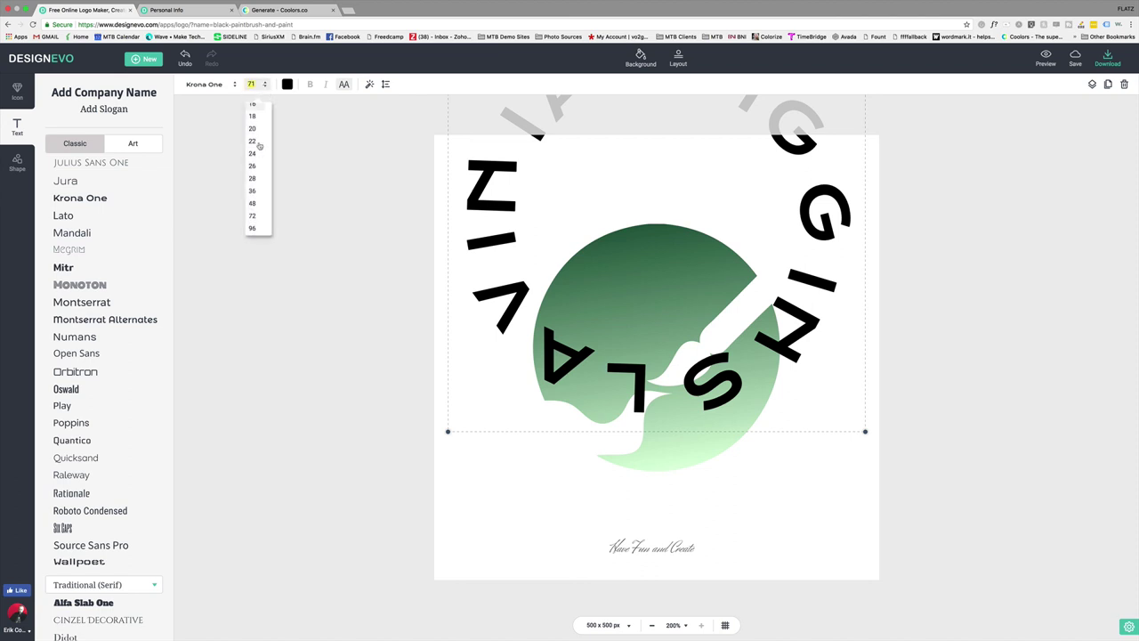
left_click(253, 191)
left_click(386, 84)
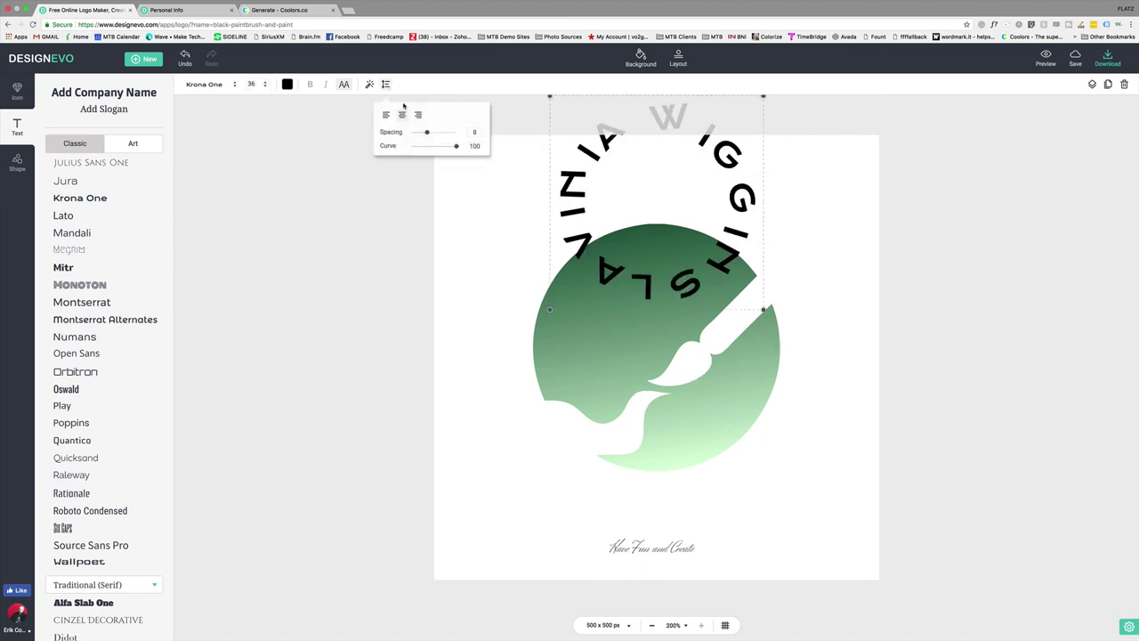
left_click_drag(457, 147, 420, 132)
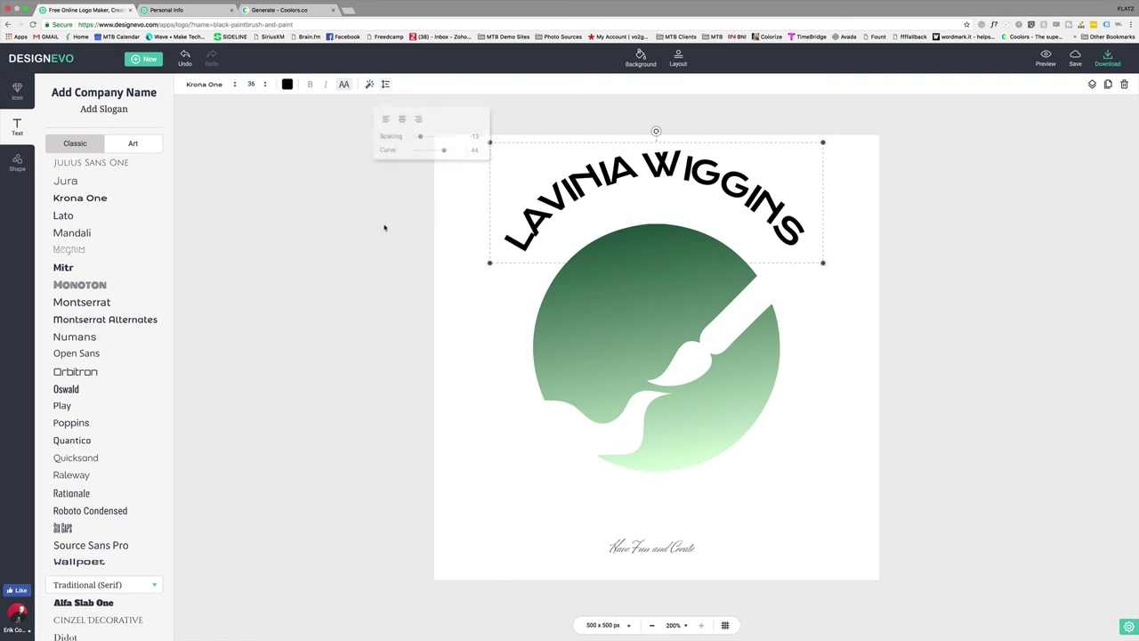
double_click(627, 173)
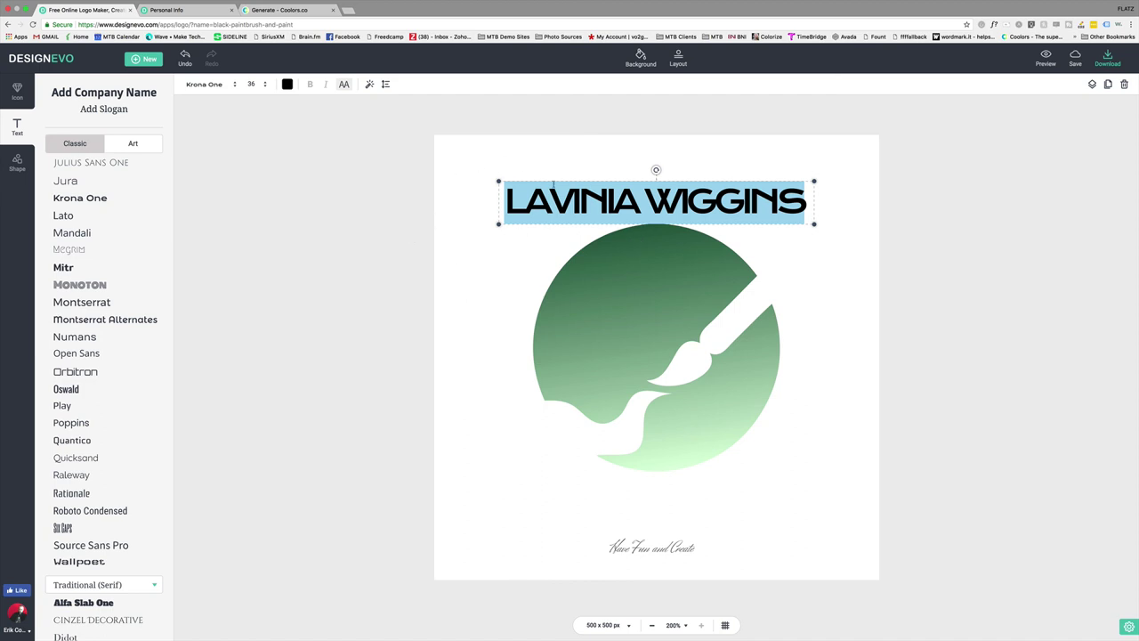
left_click(387, 84)
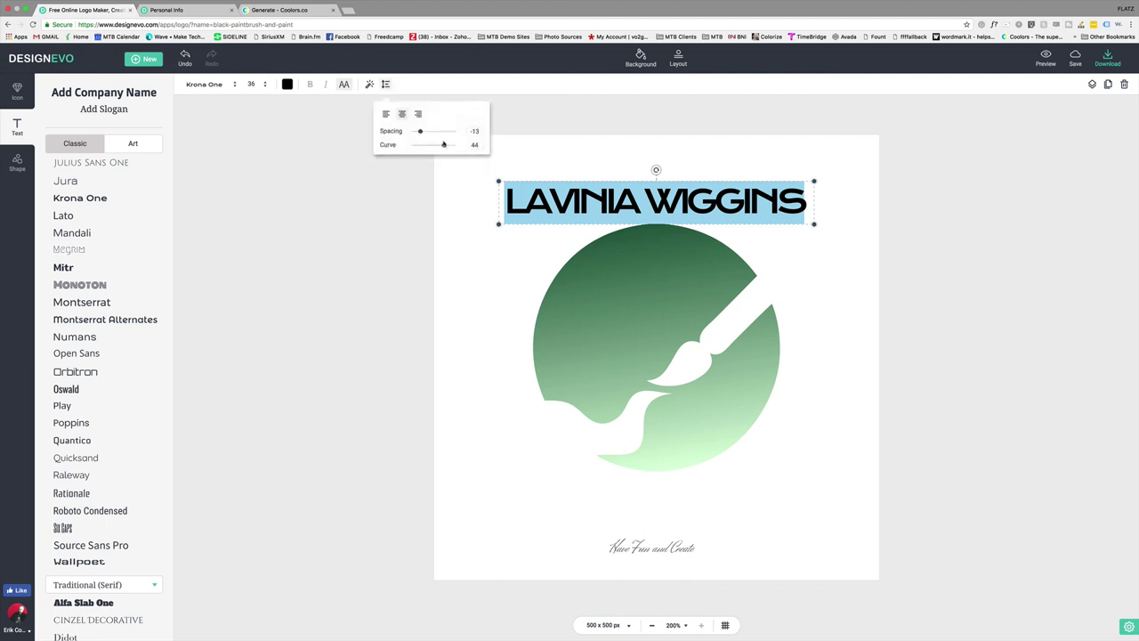
double_click(475, 145)
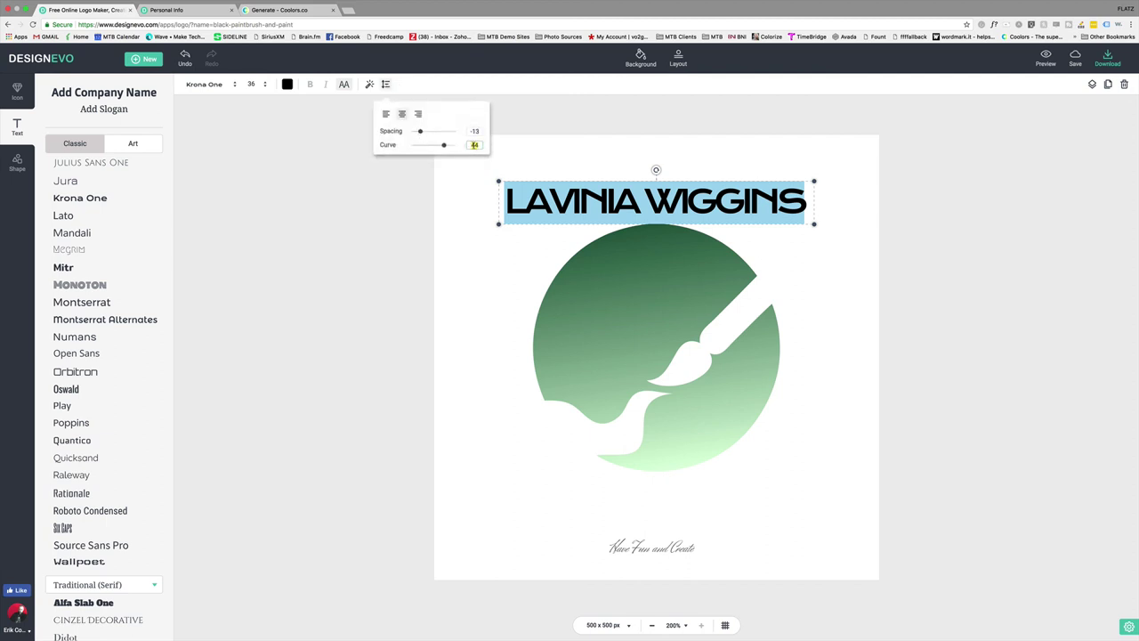
left_click(375, 204)
left_click(614, 203)
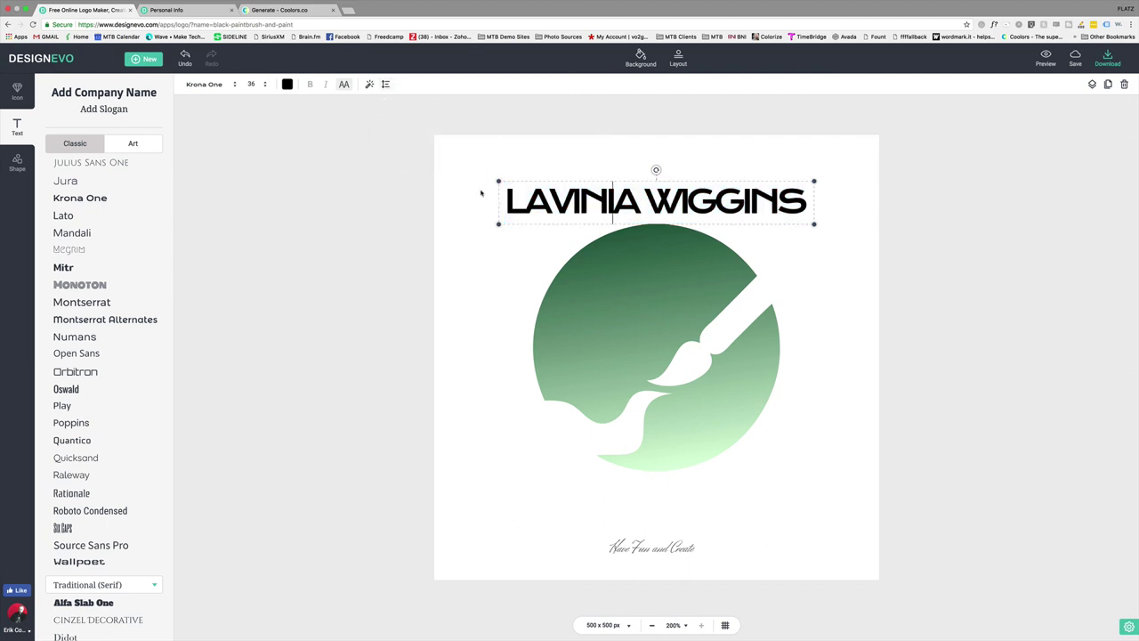
left_click(448, 239)
left_click(514, 214)
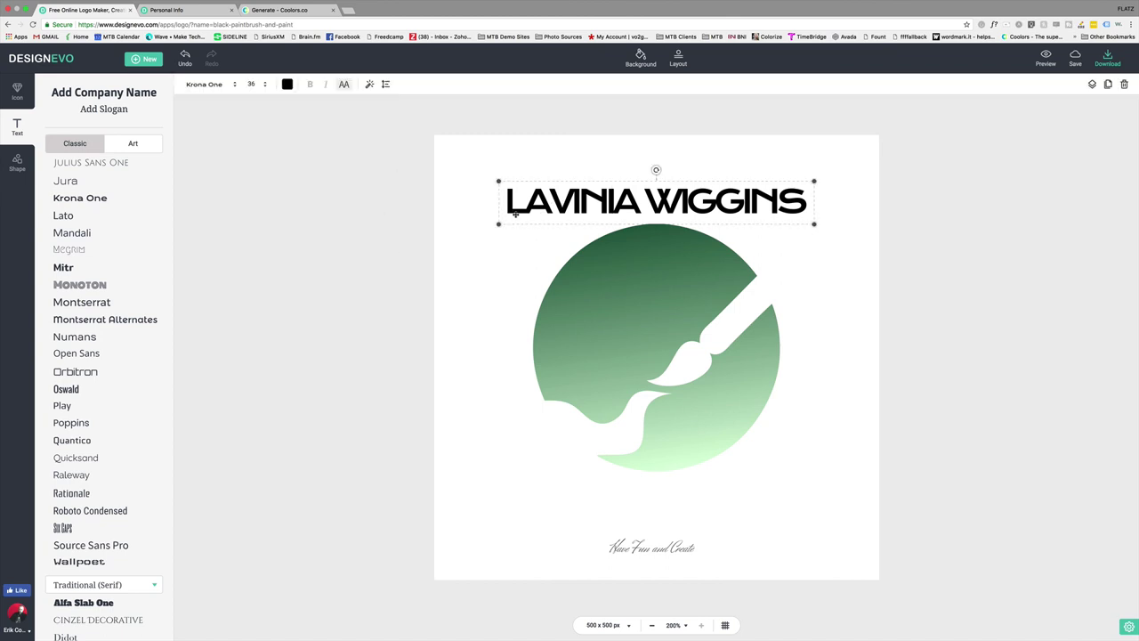
left_click(386, 84)
left_click_drag(427, 131, 421, 131)
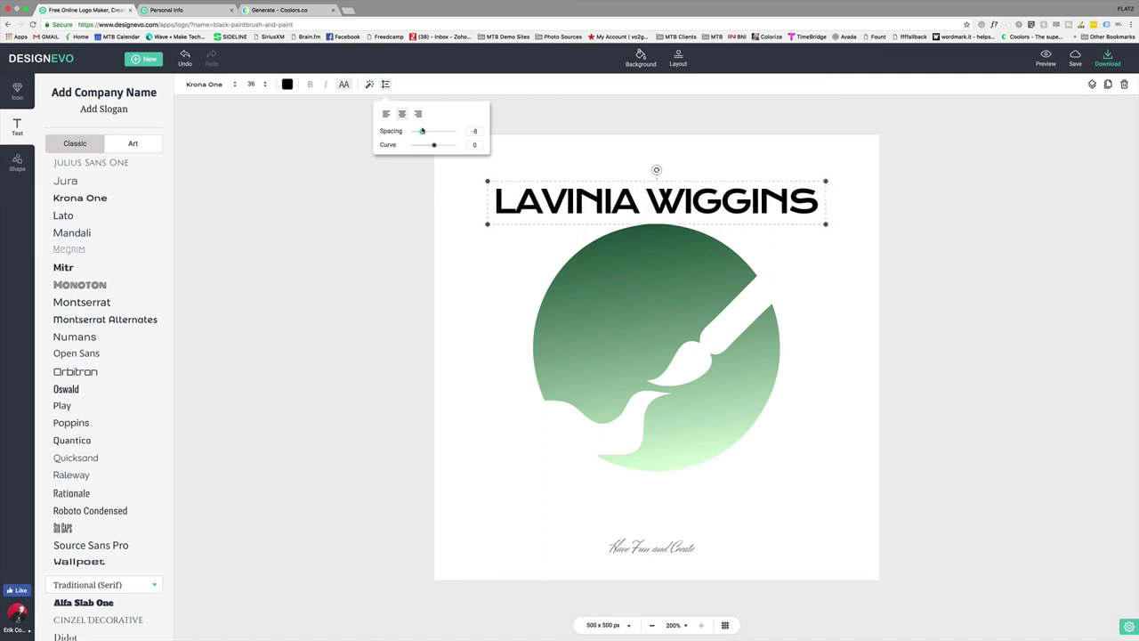
left_click_drag(421, 131, 422, 131)
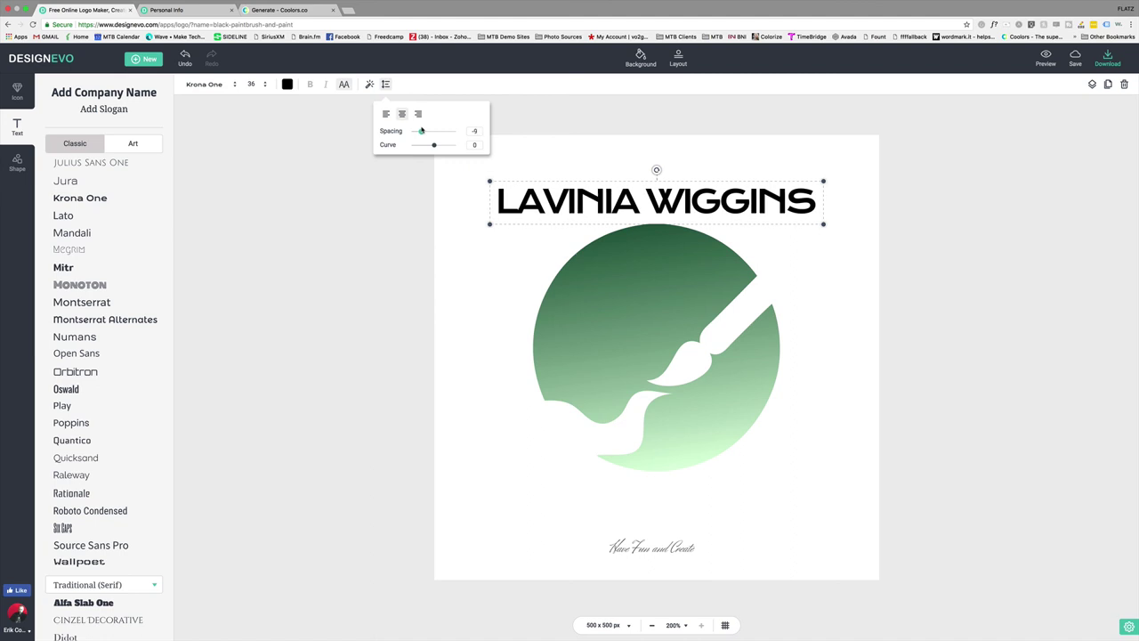
left_click(684, 352)
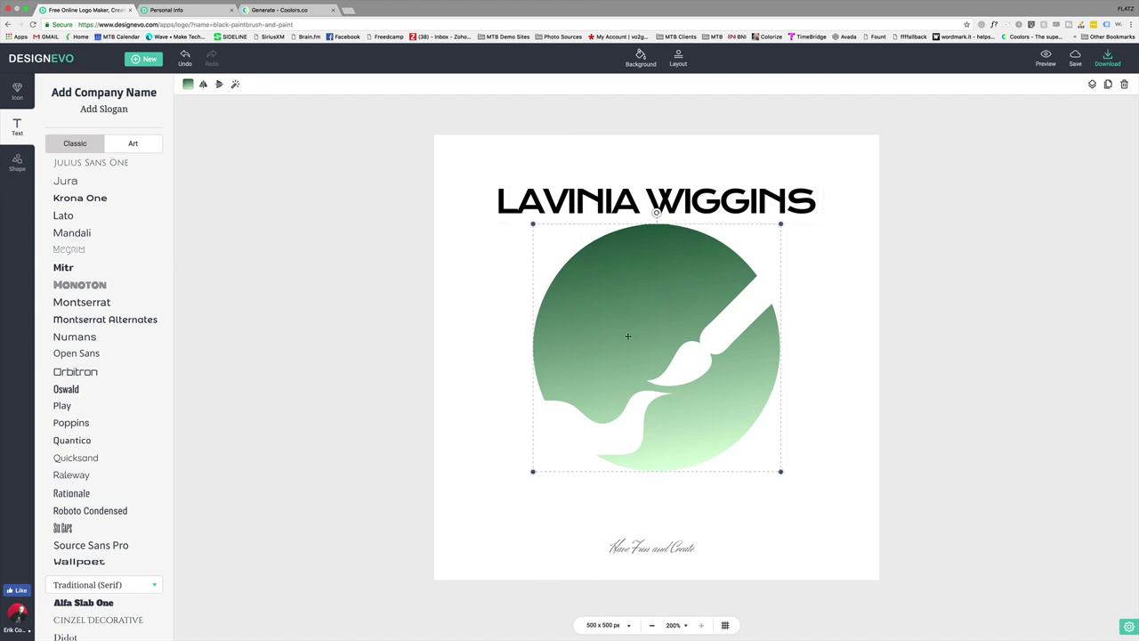
Step: Change the slogan font to Quicksand, enlarge it to size 29 and place it below the circle
left_click(648, 549)
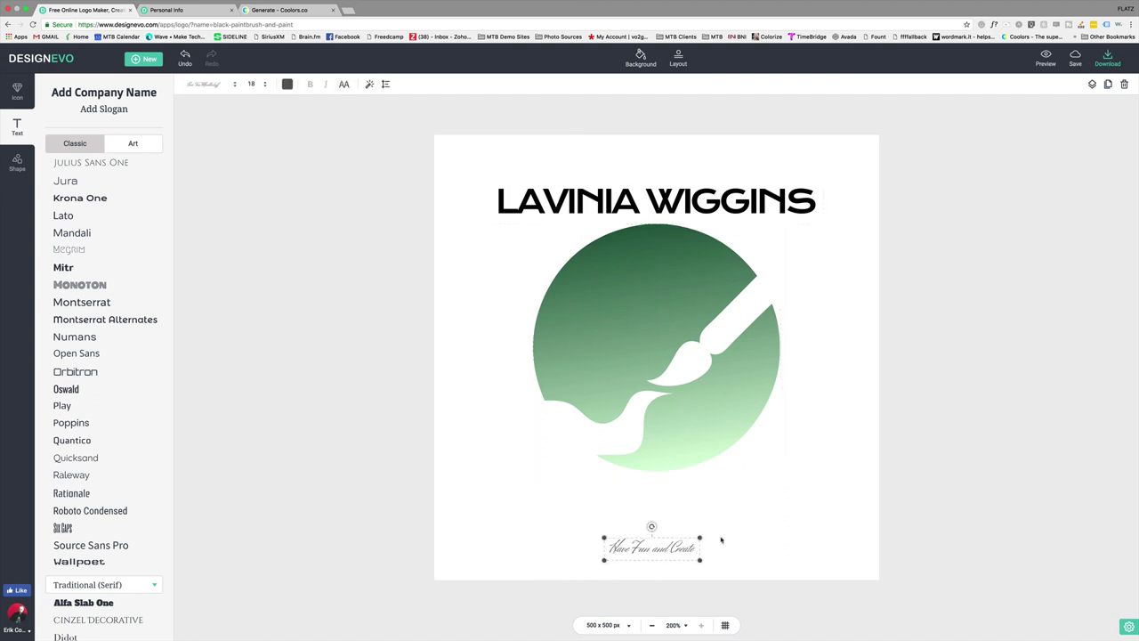
left_click(81, 459)
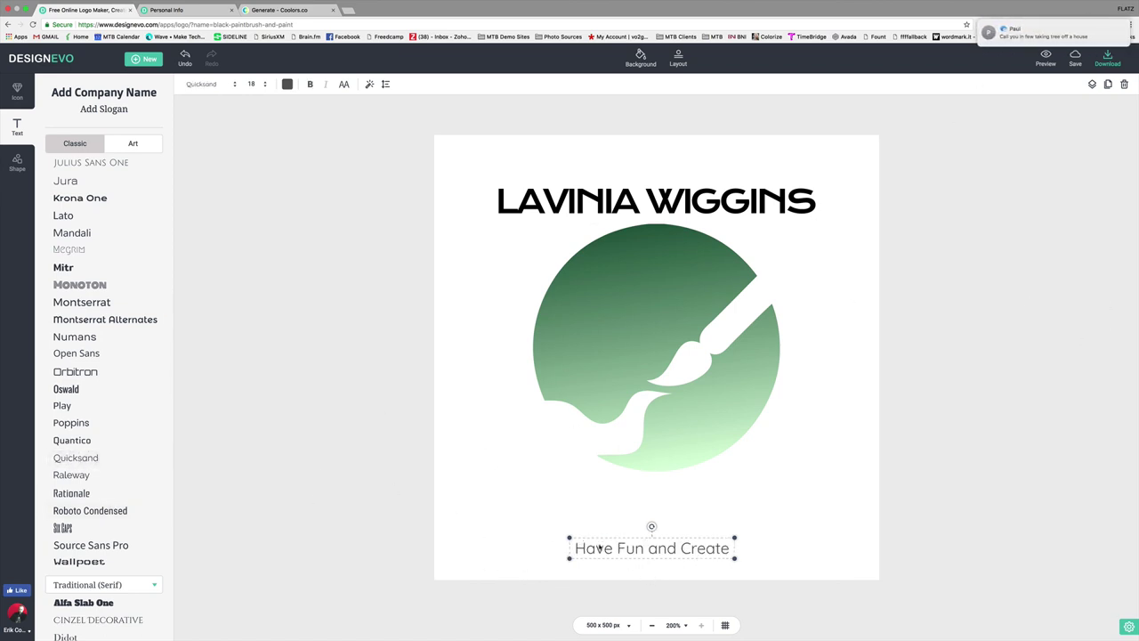
left_click_drag(568, 537, 469, 493)
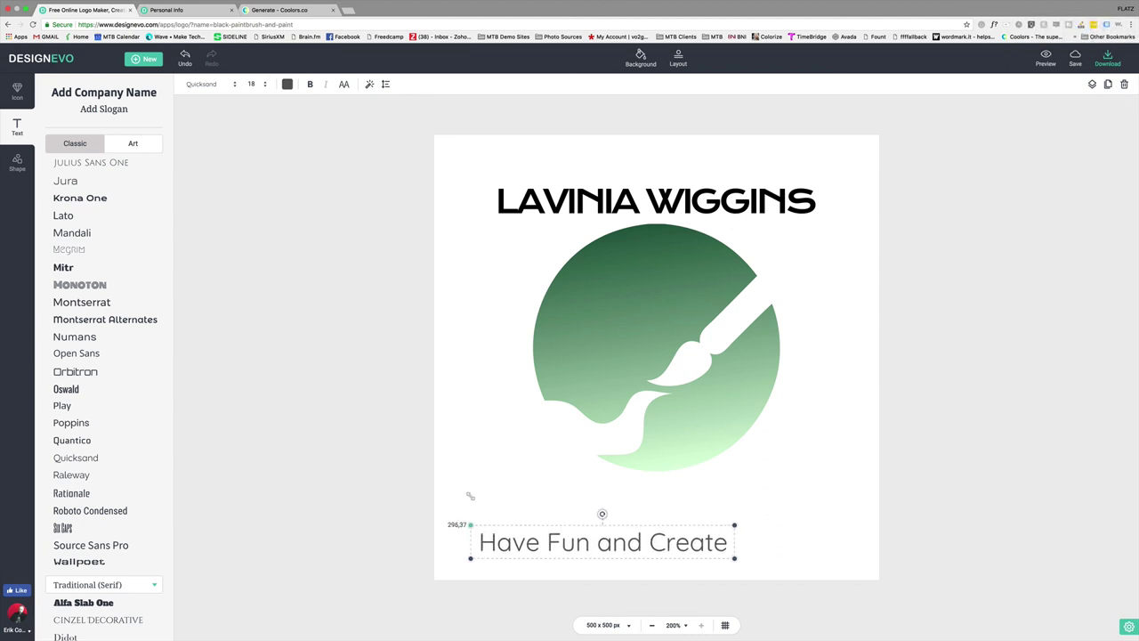
left_click_drag(552, 537, 609, 525)
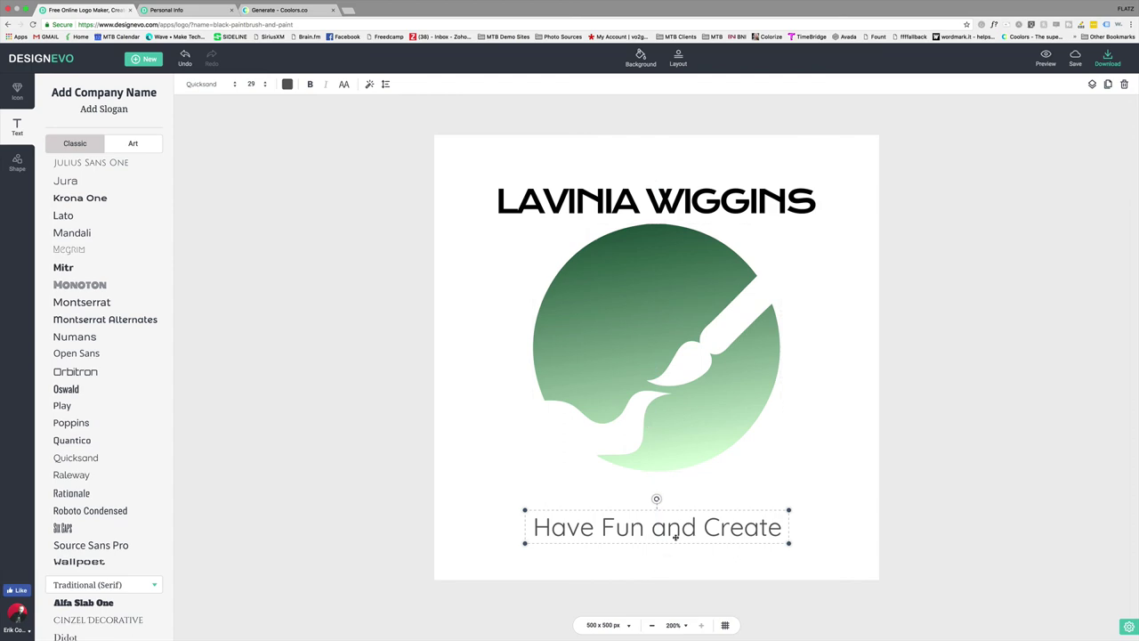
Step: Switch the slogan to Yellowtail at size 39, centred below the paintbrush circle
scroll(94, 416, "down", 10)
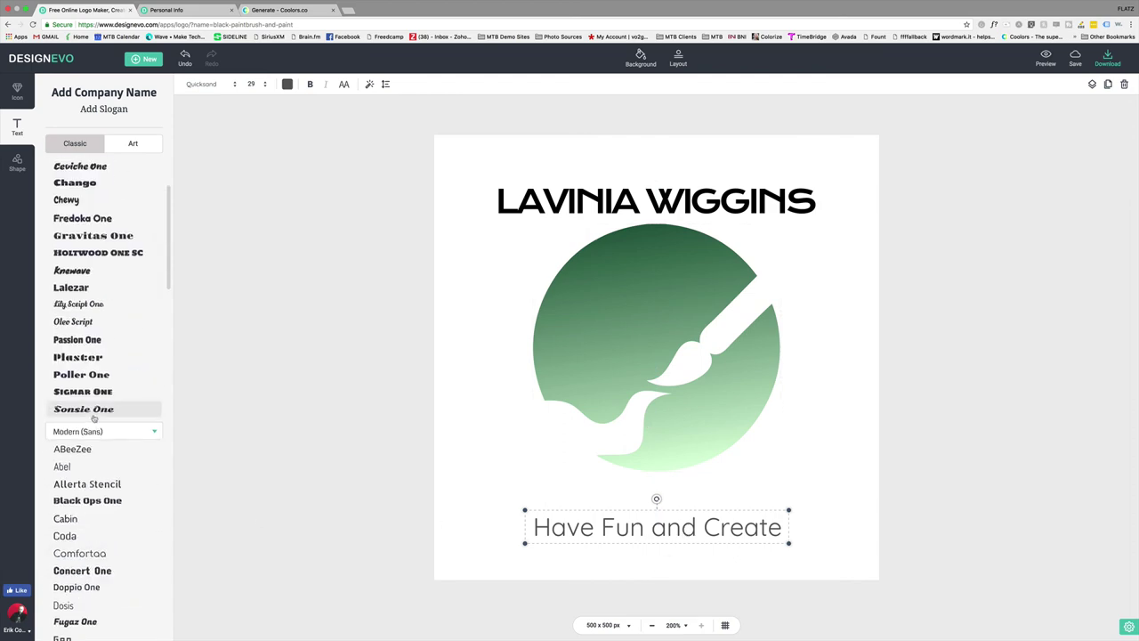
scroll(93, 415, "up", 3)
scroll(94, 415, "down", 15)
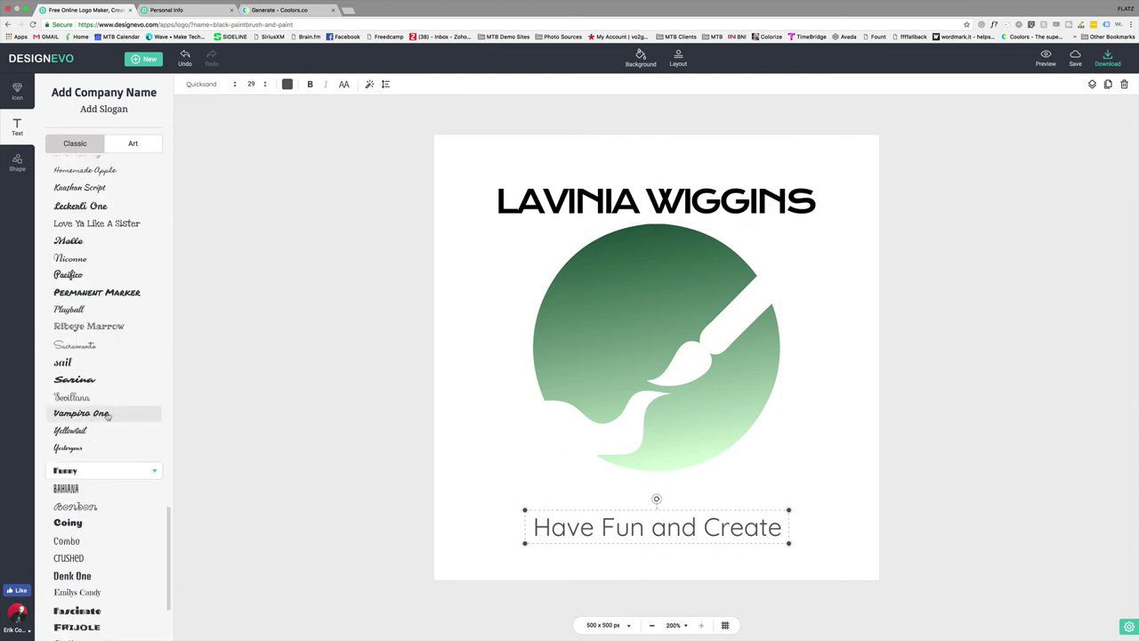
left_click(78, 431)
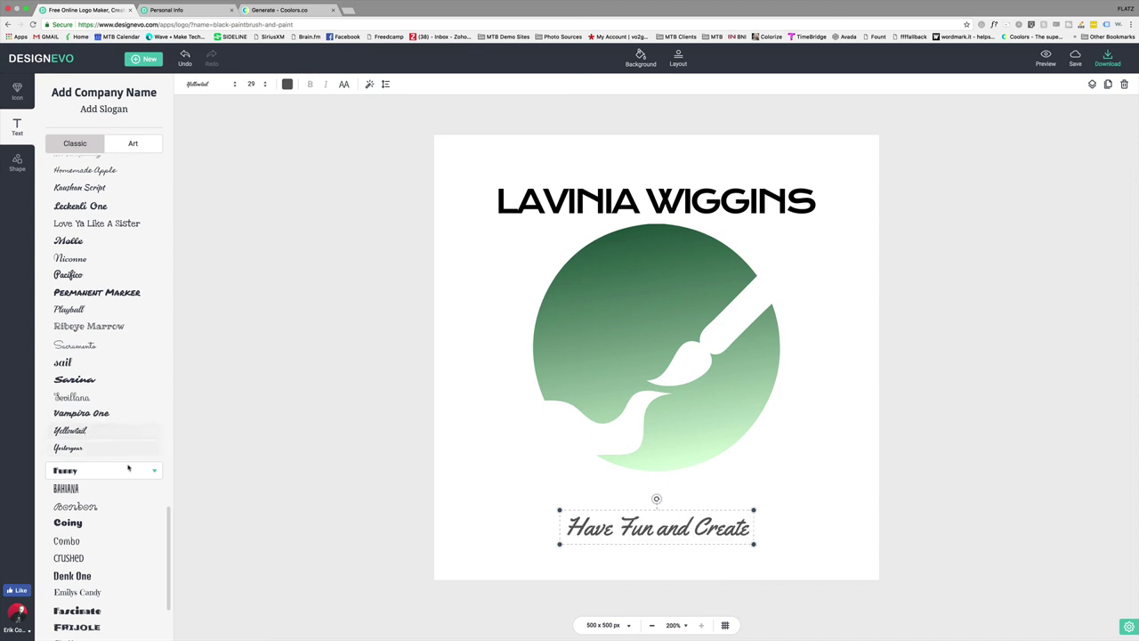
left_click_drag(560, 509, 491, 498)
left_click_drag(618, 529, 652, 526)
left_click(704, 420)
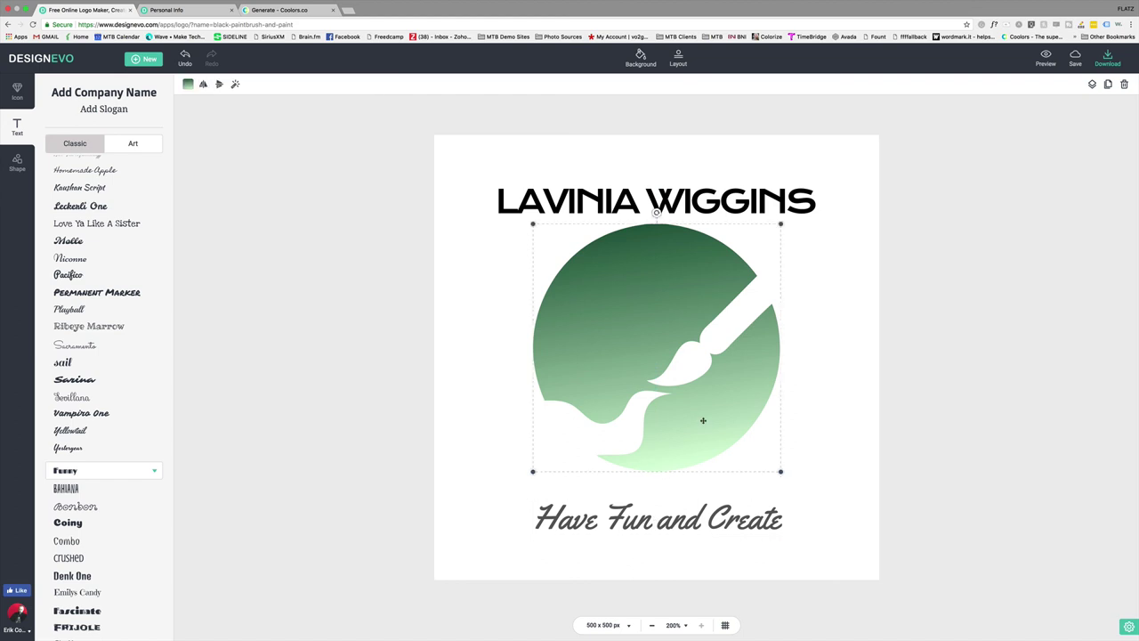
Step: Copy the sage-green hex code A2ADA6 from the Coolors palette
left_click(294, 10)
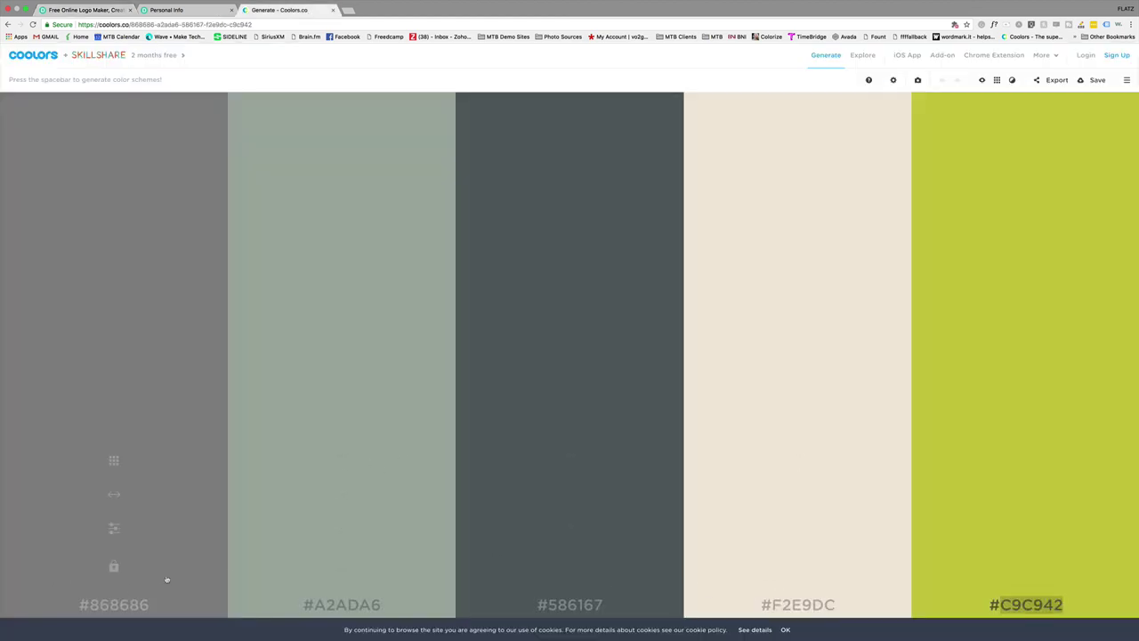
left_click(338, 605)
key("super+c")
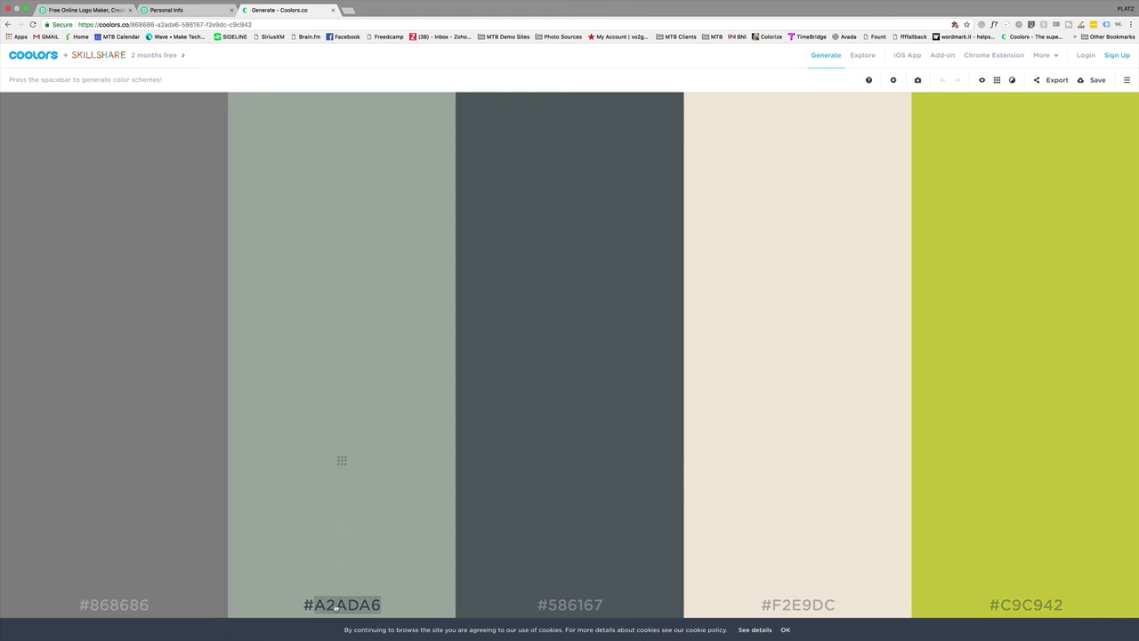
left_click(89, 19)
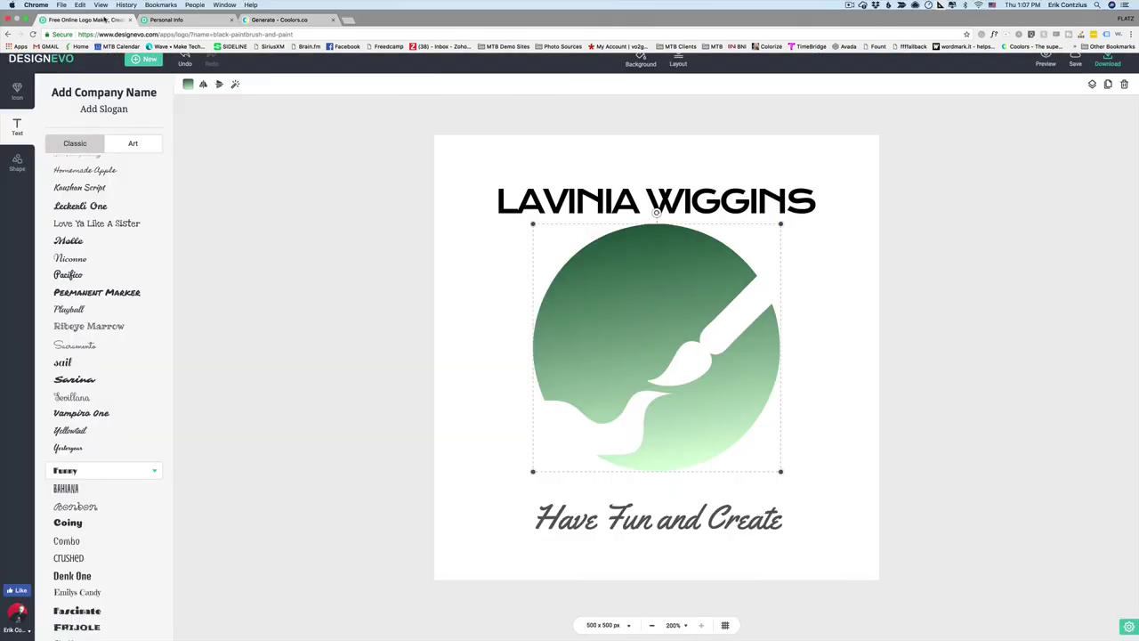
Step: Change the paintbrush circle's gradient fill to solid sage green A2ADA6
left_click(188, 84)
left_click(206, 117)
left_click(243, 142)
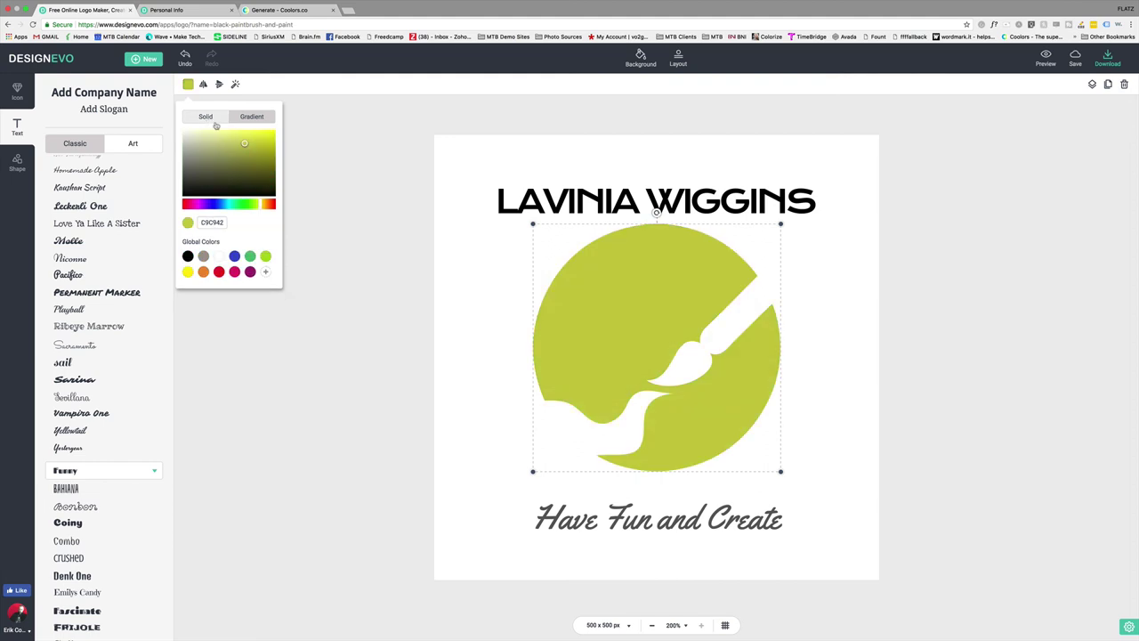
left_click(219, 223)
key("super+v")
left_click(530, 362)
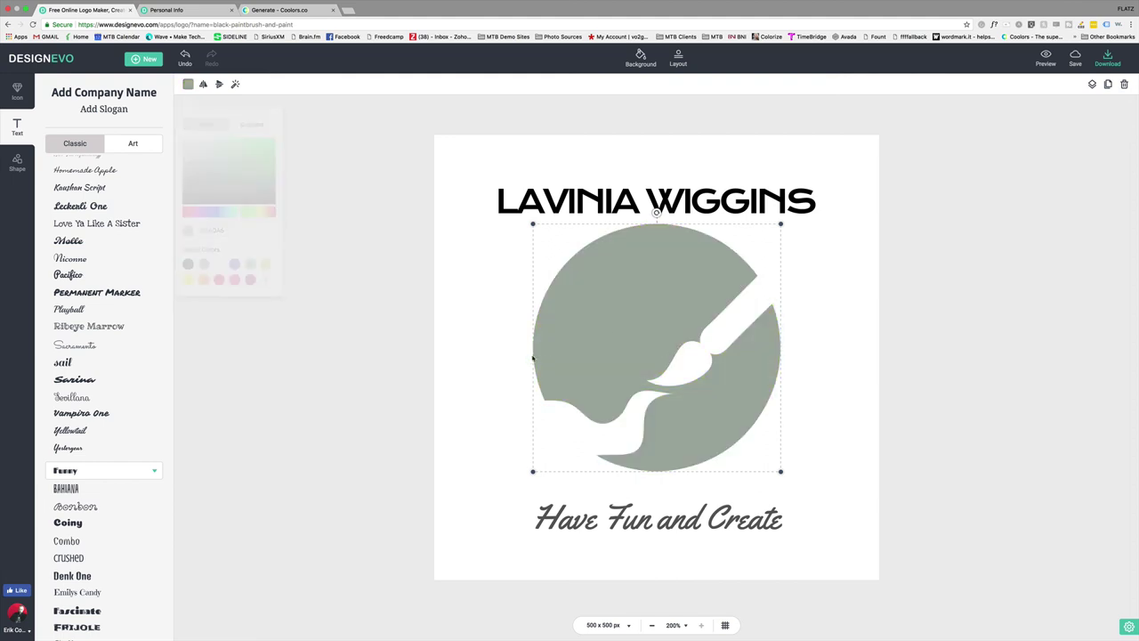
left_click(481, 339)
left_click(660, 185)
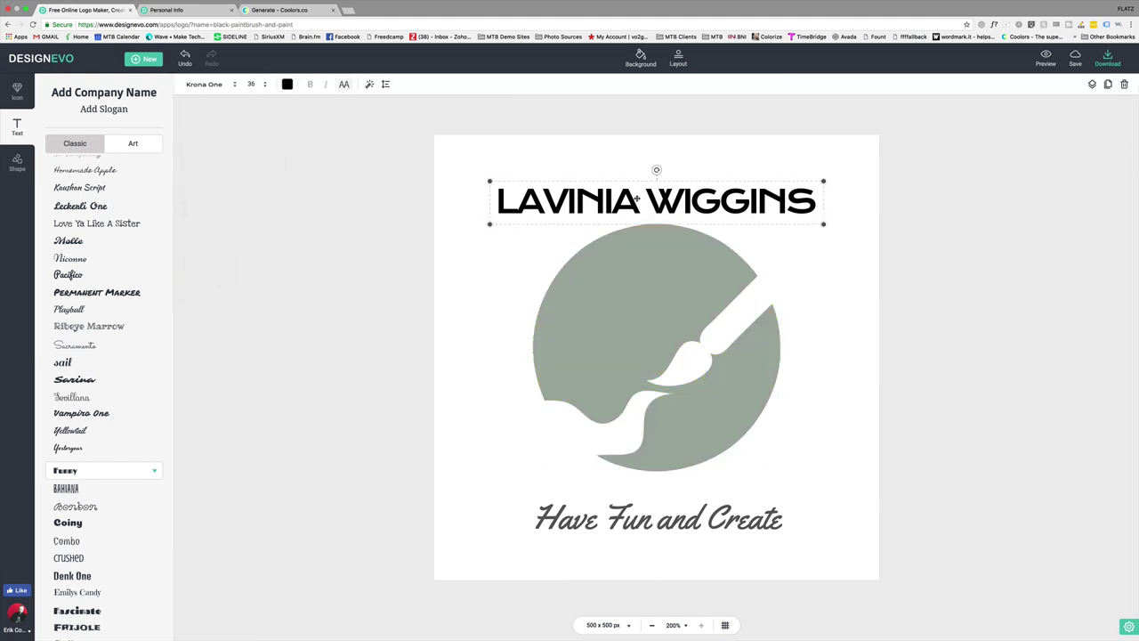
left_click_drag(489, 180, 516, 185)
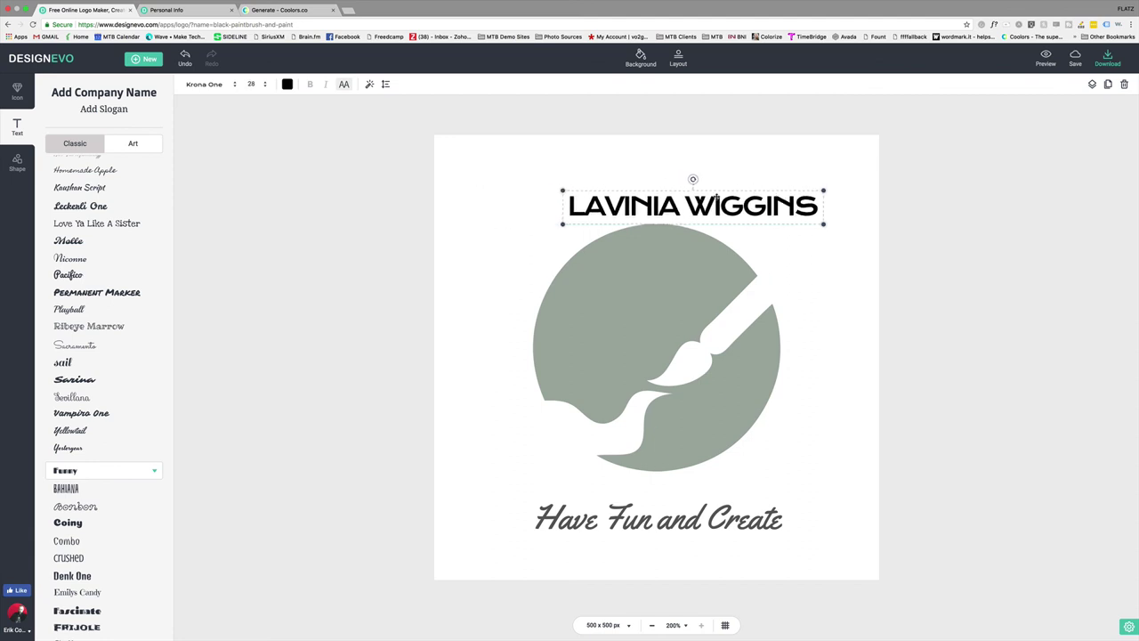
mouse_move(677, 193)
left_mouse_down()
mouse_move(685, 307)
mouse_move(684, 183)
mouse_move(685, 195)
left_mouse_up()
left_click(528, 337)
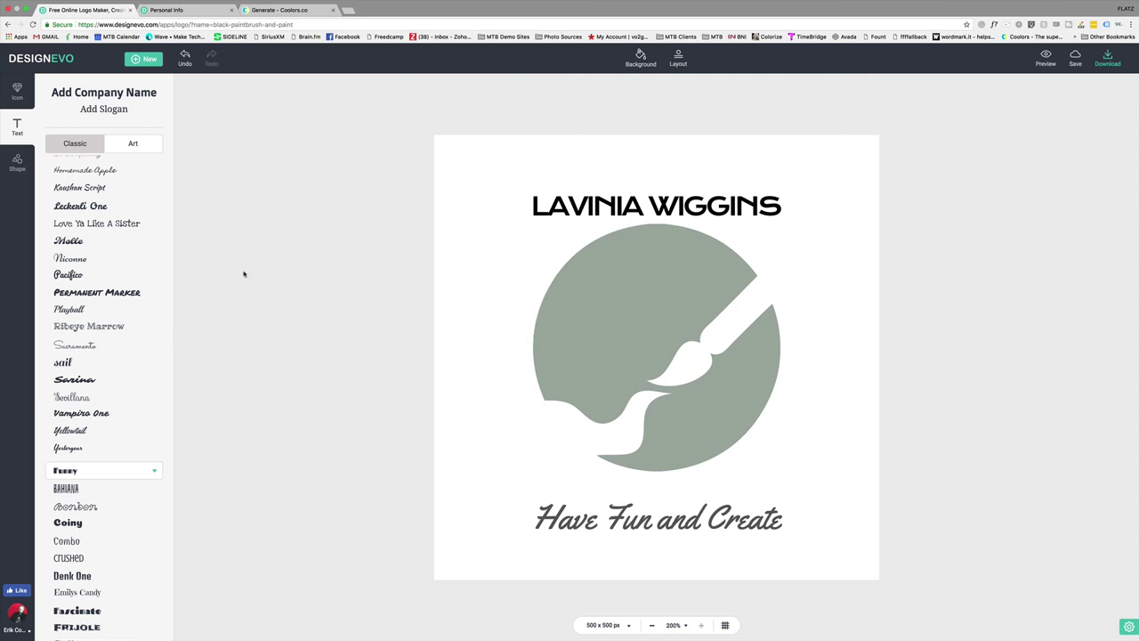
Step: Replace the brush-circle icon with the palette icon from the paintbrush search results
left_click(18, 89)
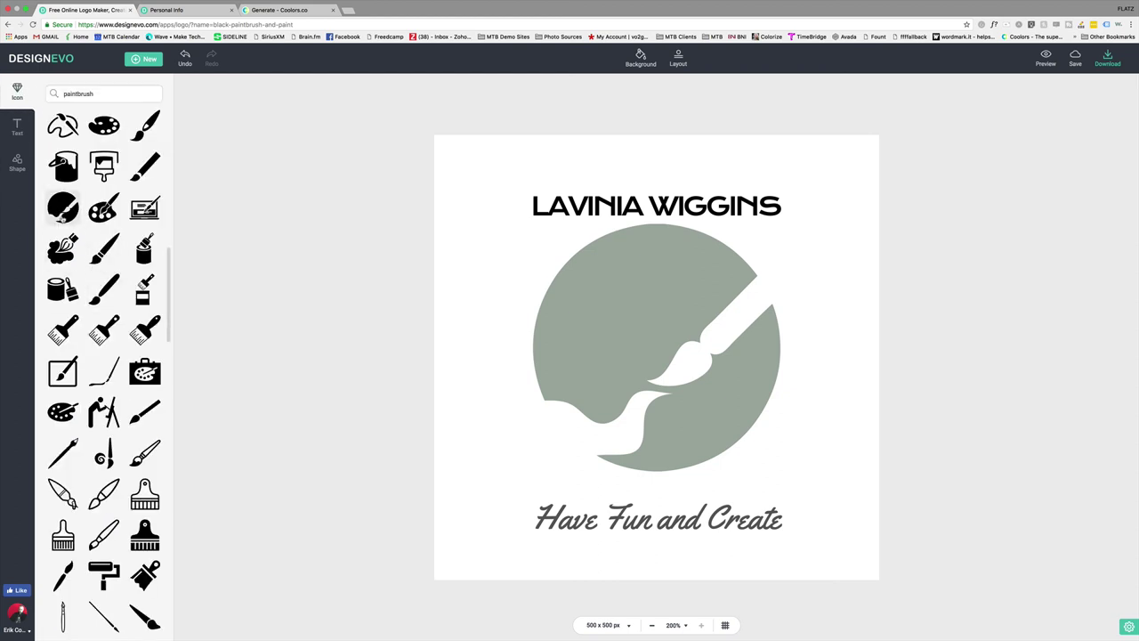
scroll(86, 336, "down", 4)
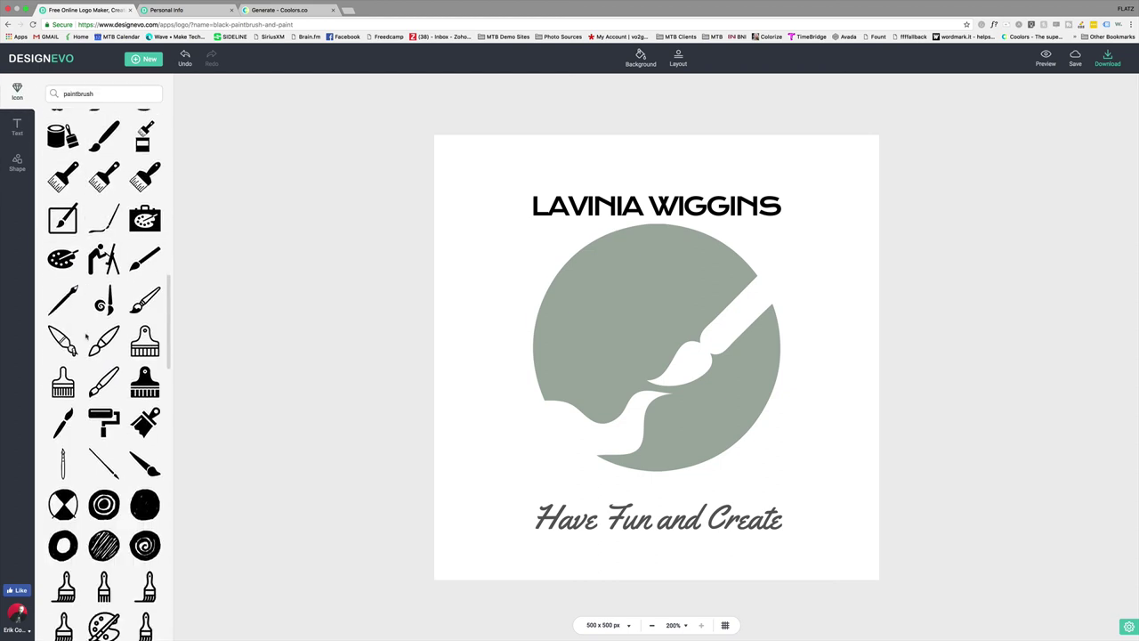
left_click(103, 612)
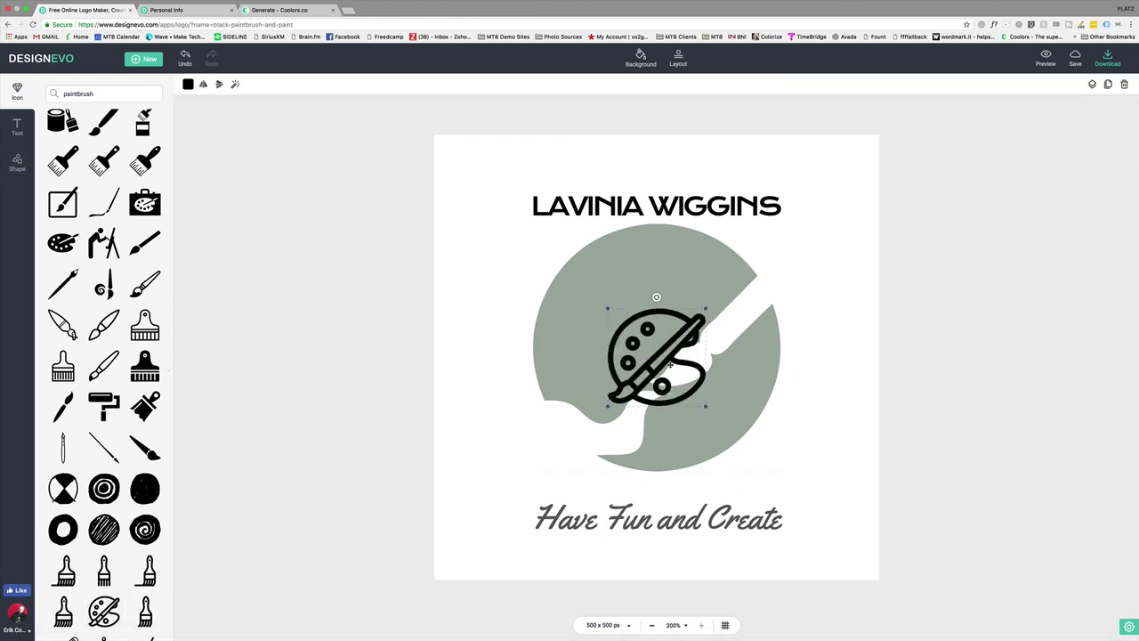
left_click(669, 363)
key("Delete")
key("ctrl+z")
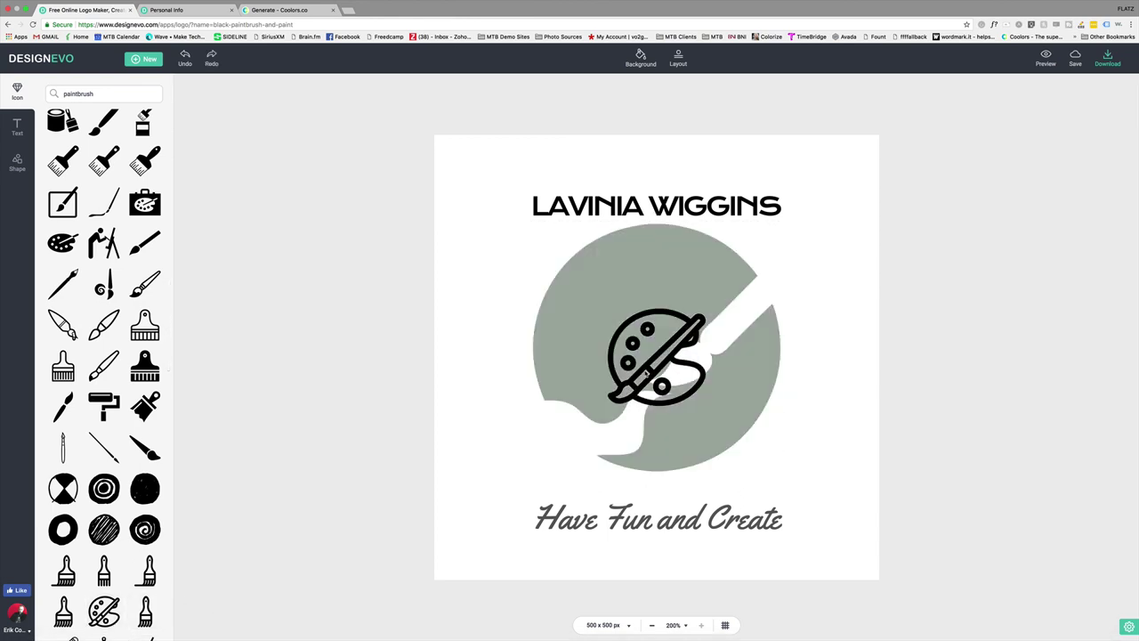
left_click(648, 370)
key("Delete")
left_click(625, 379)
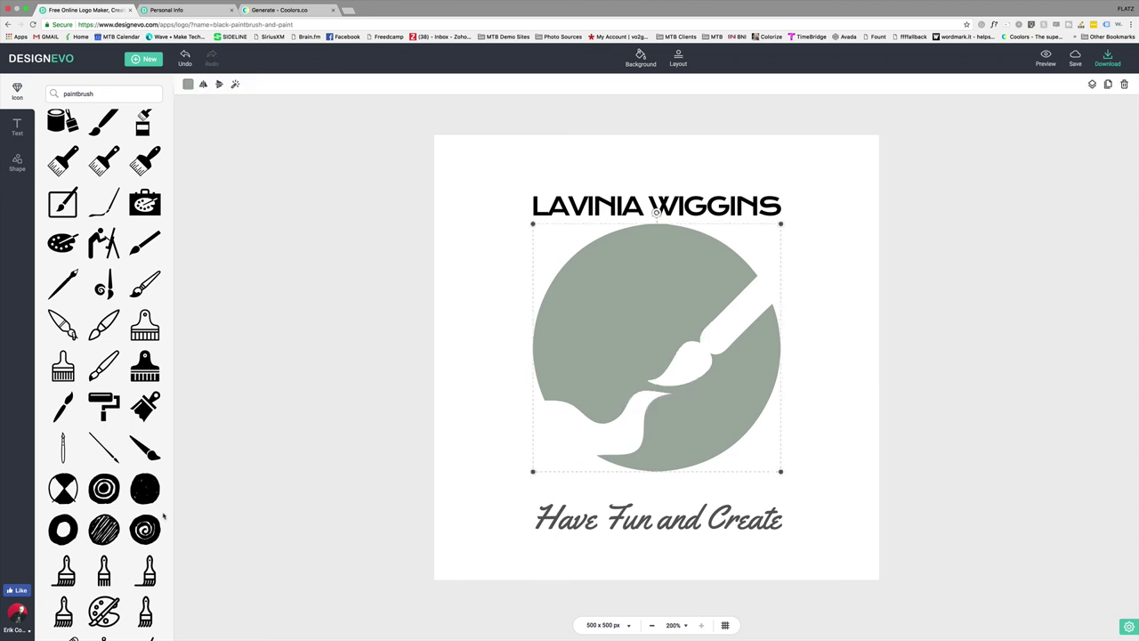
left_click(103, 612)
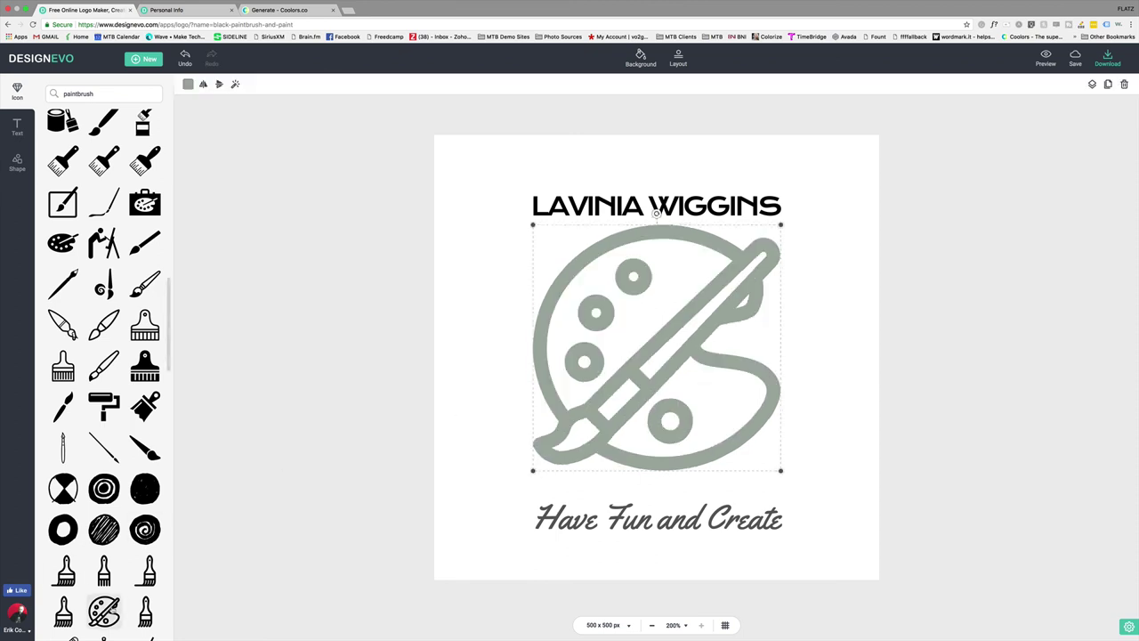
left_click(481, 412)
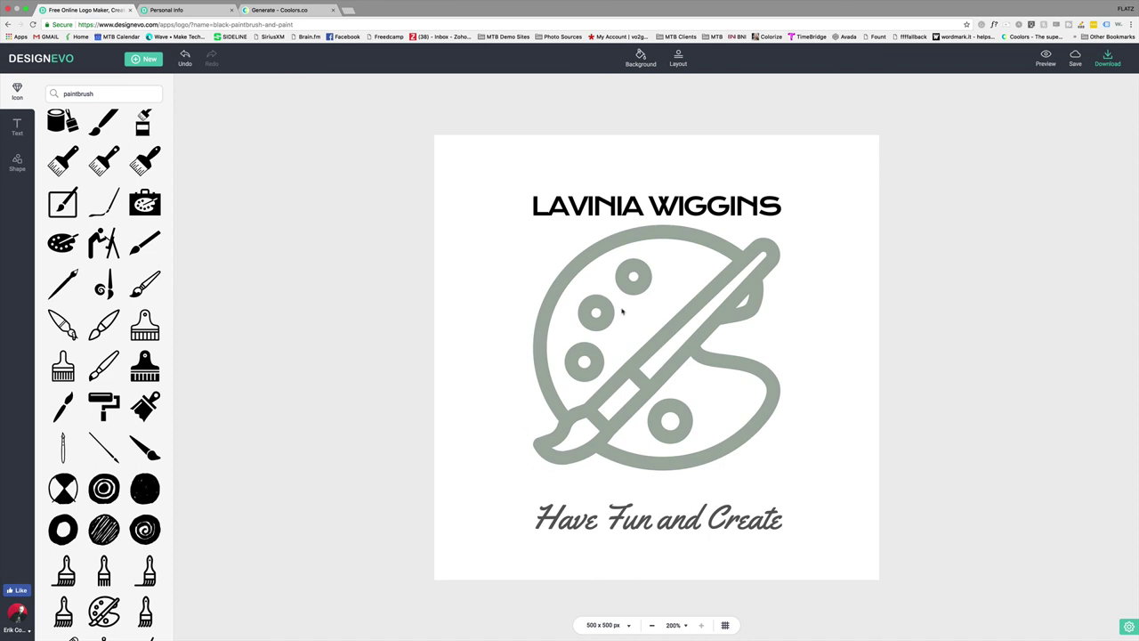
Step: Shrink the palette icon to about 199 by 197 and centre it on the canvas
left_click(653, 213)
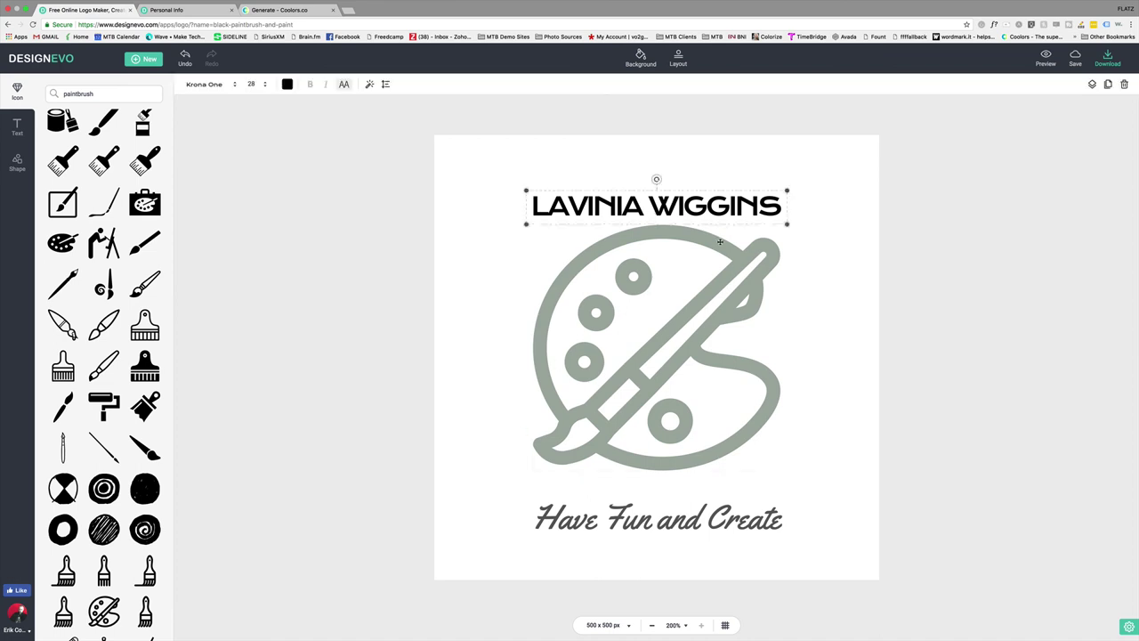
left_click(721, 294)
left_click(762, 276)
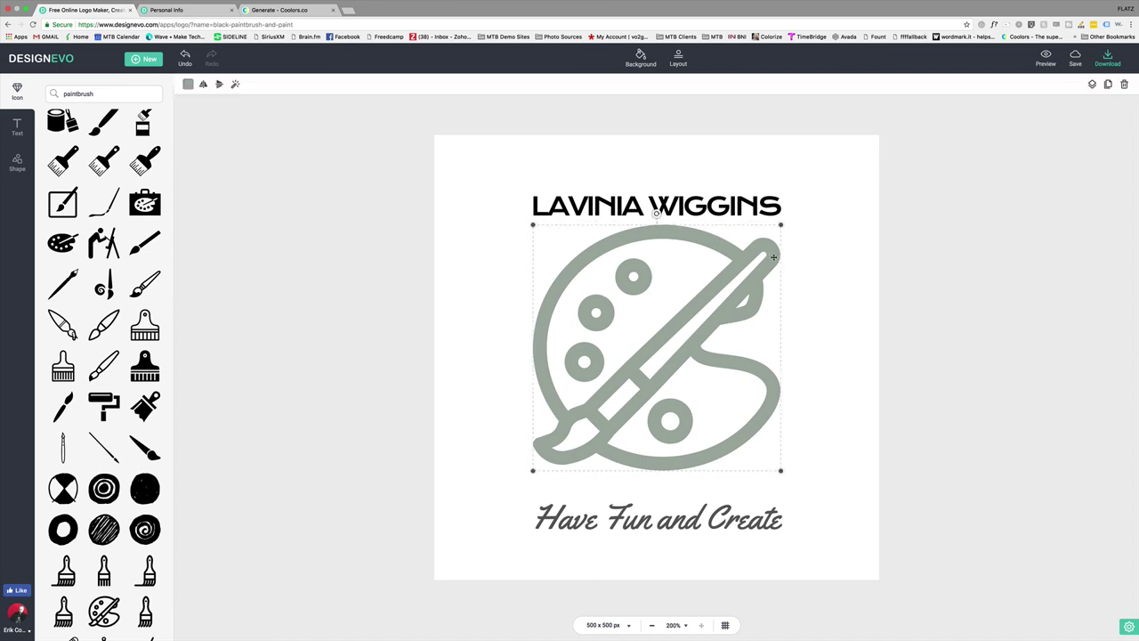
left_click_drag(780, 225, 705, 289)
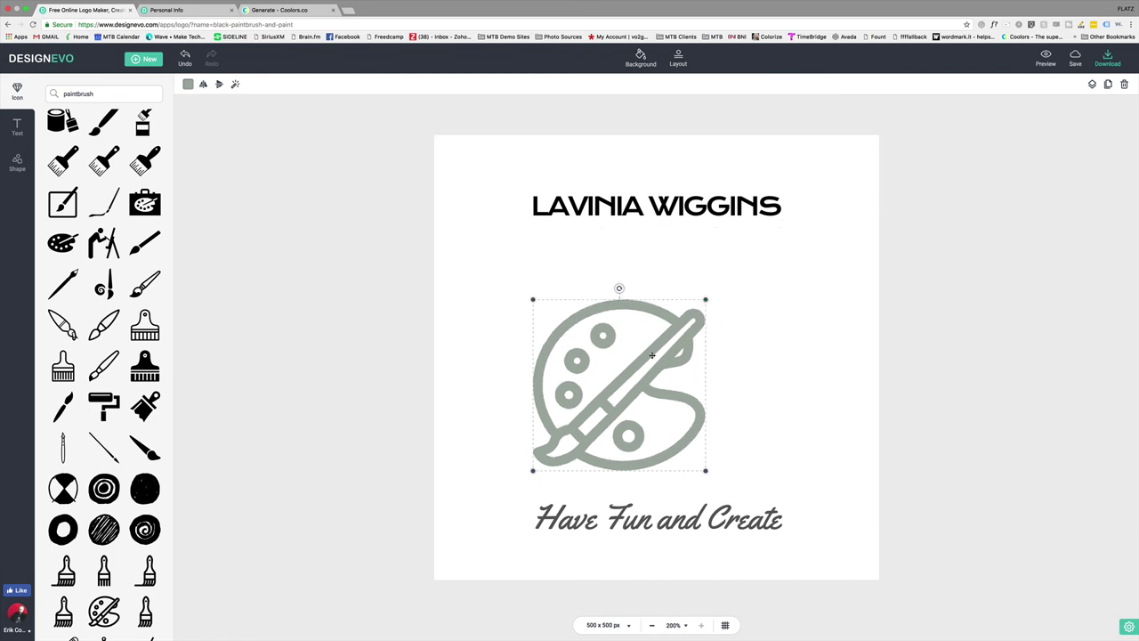
left_click_drag(651, 350, 688, 331)
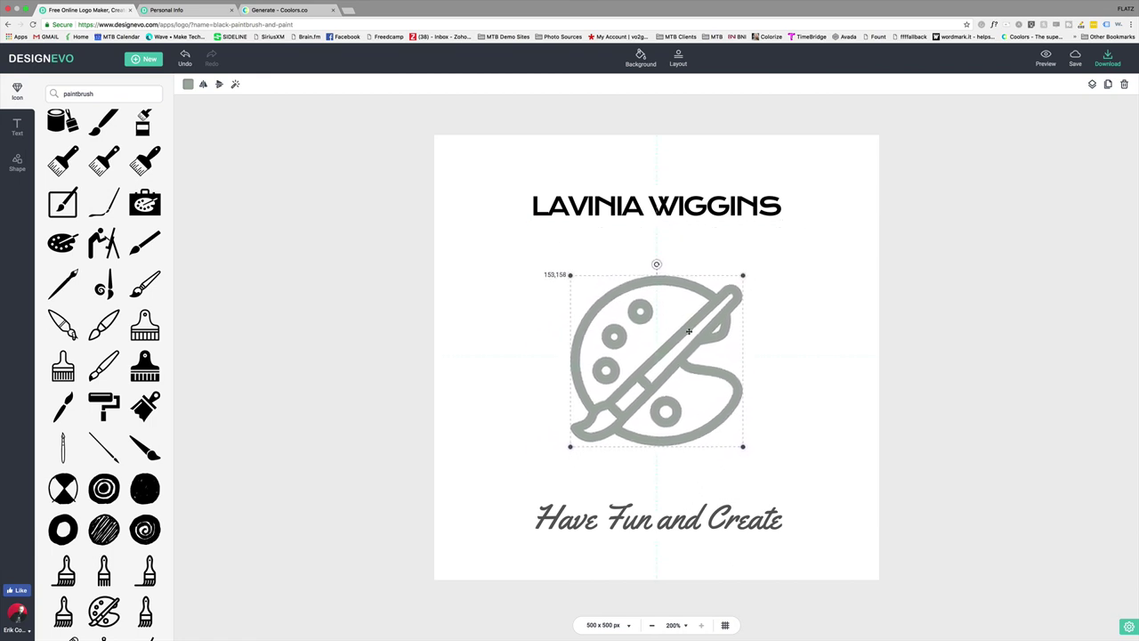
Step: Add a scalloped circle badge shape and enlarge it to cover the palette icon
left_click(17, 163)
scroll(112, 245, "down", 8)
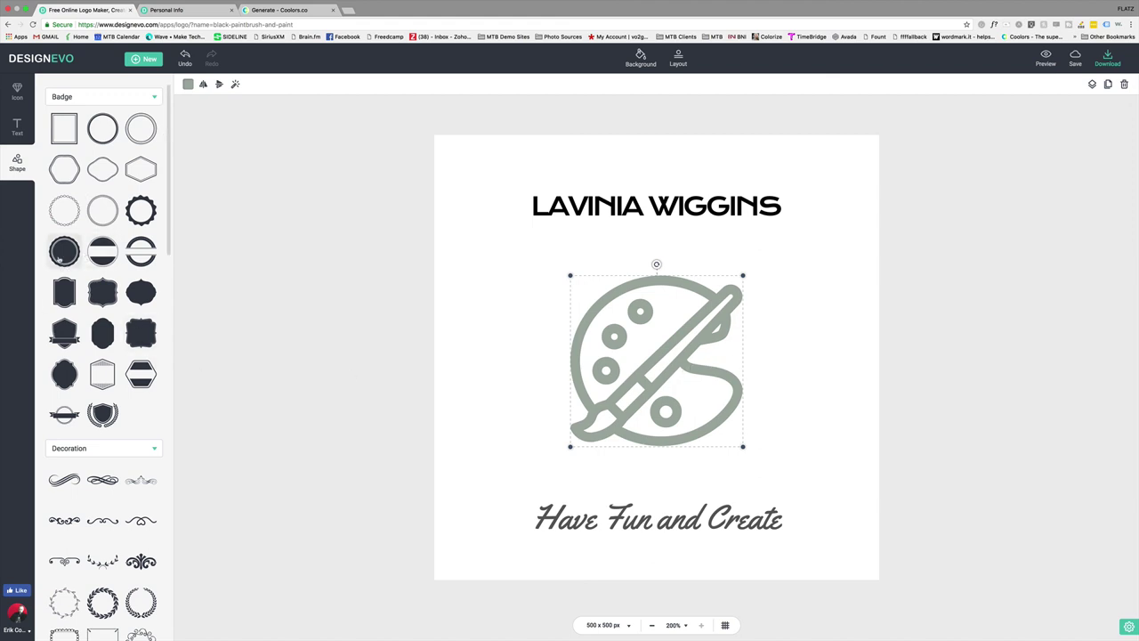
left_click(59, 258)
key("super+z")
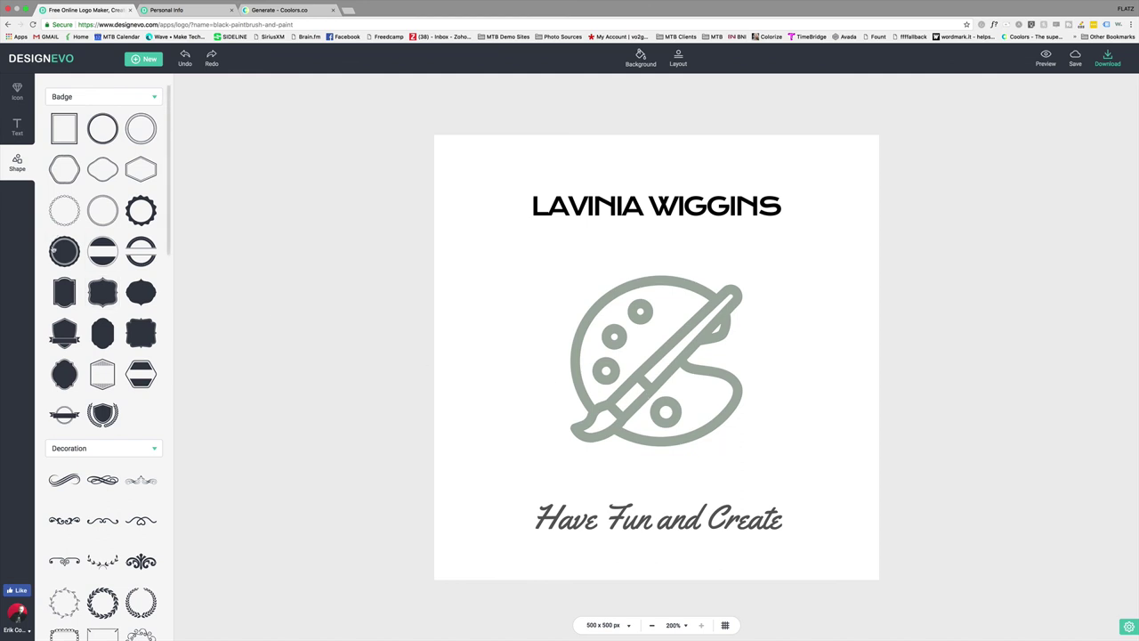
left_click(63, 258)
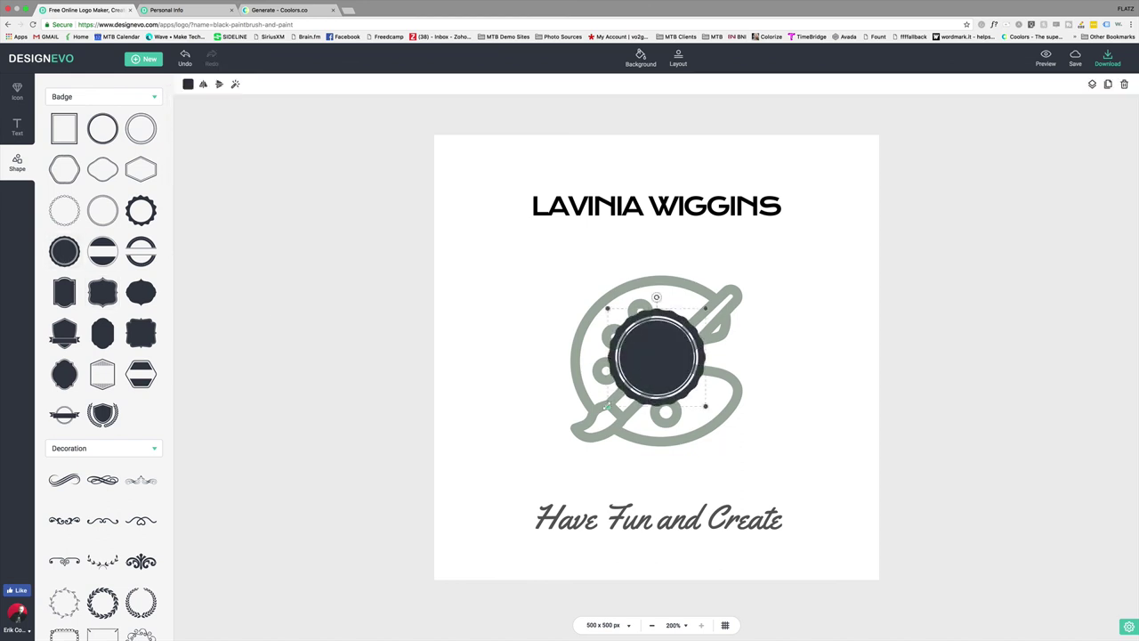
left_click_drag(606, 406, 533, 481)
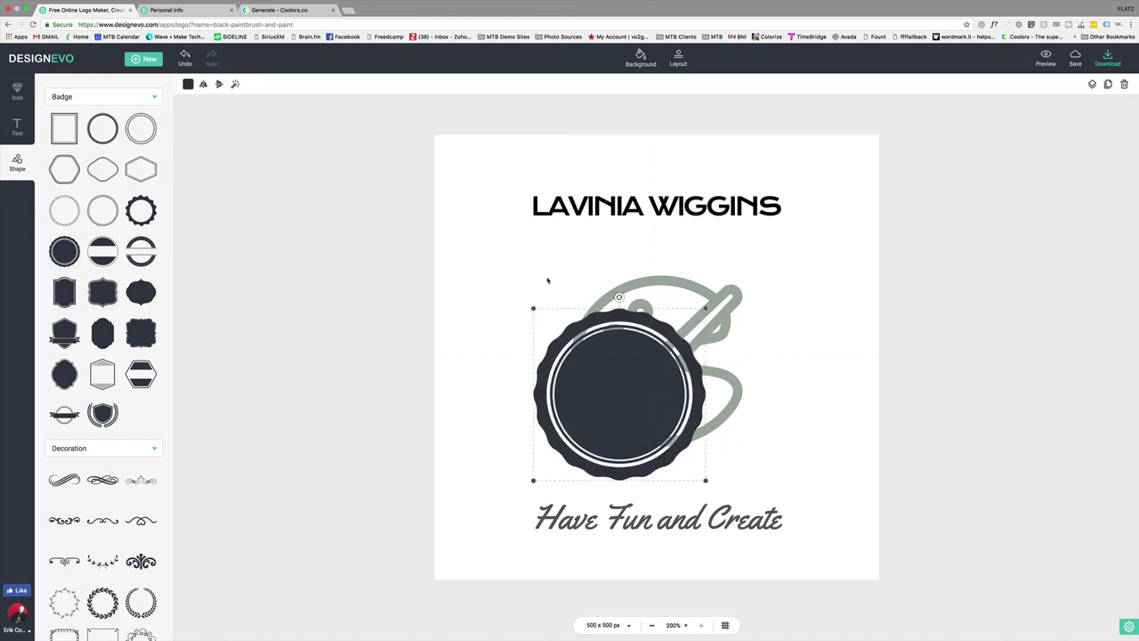
Step: Colour the scalloped badge sage green A2ADA6
left_click(730, 308)
left_click(187, 84)
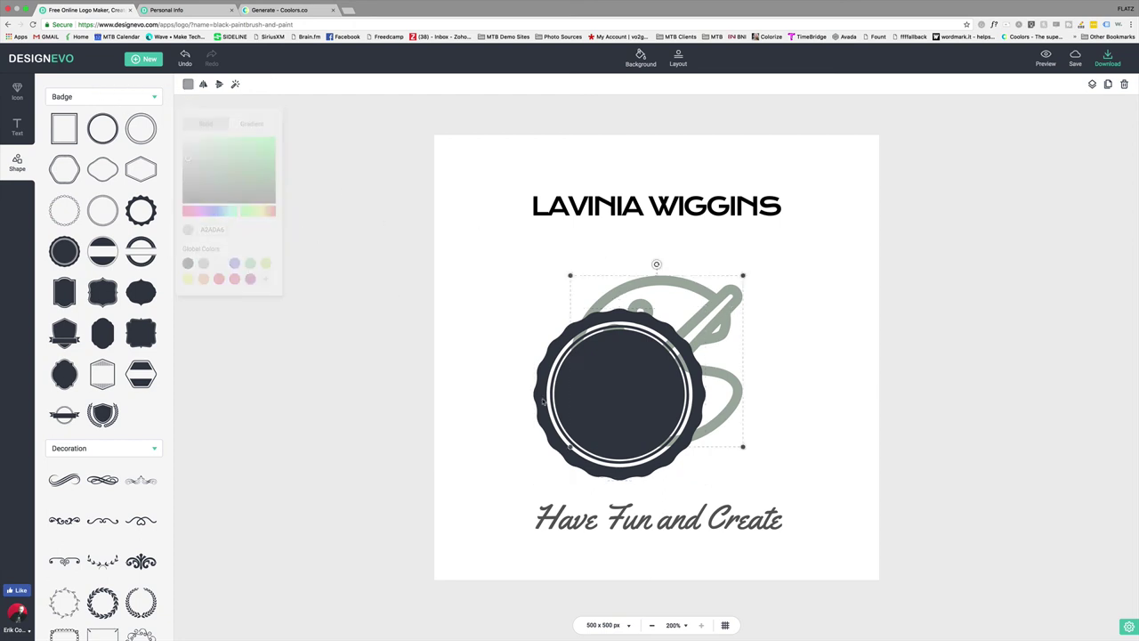
left_click(550, 402)
left_click(187, 86)
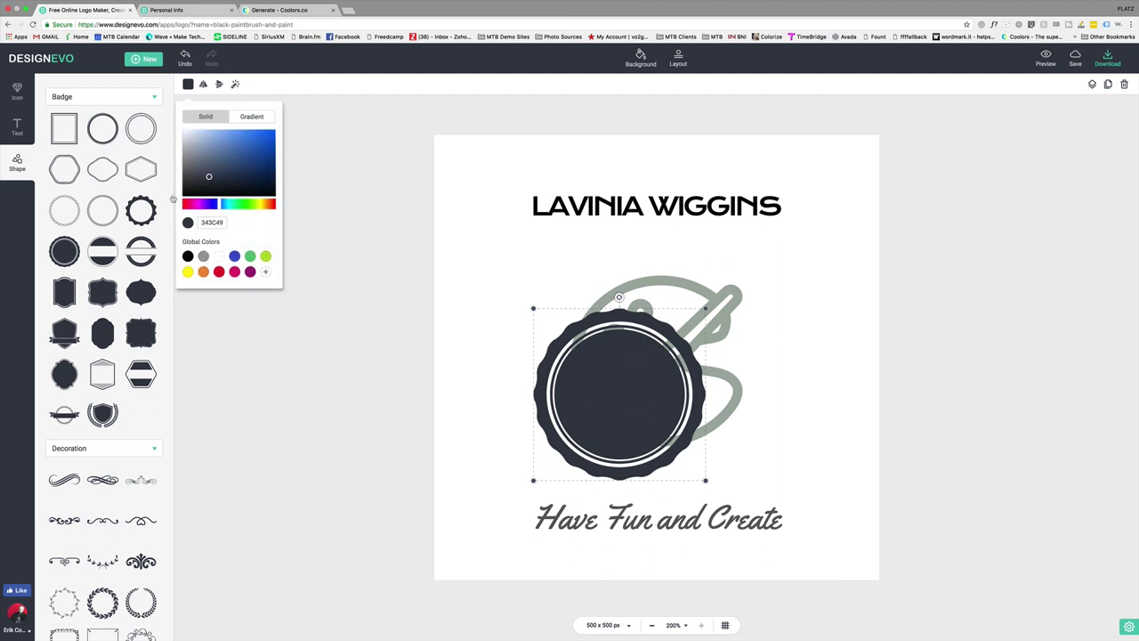
type("A2ADA6")
left_click(463, 274)
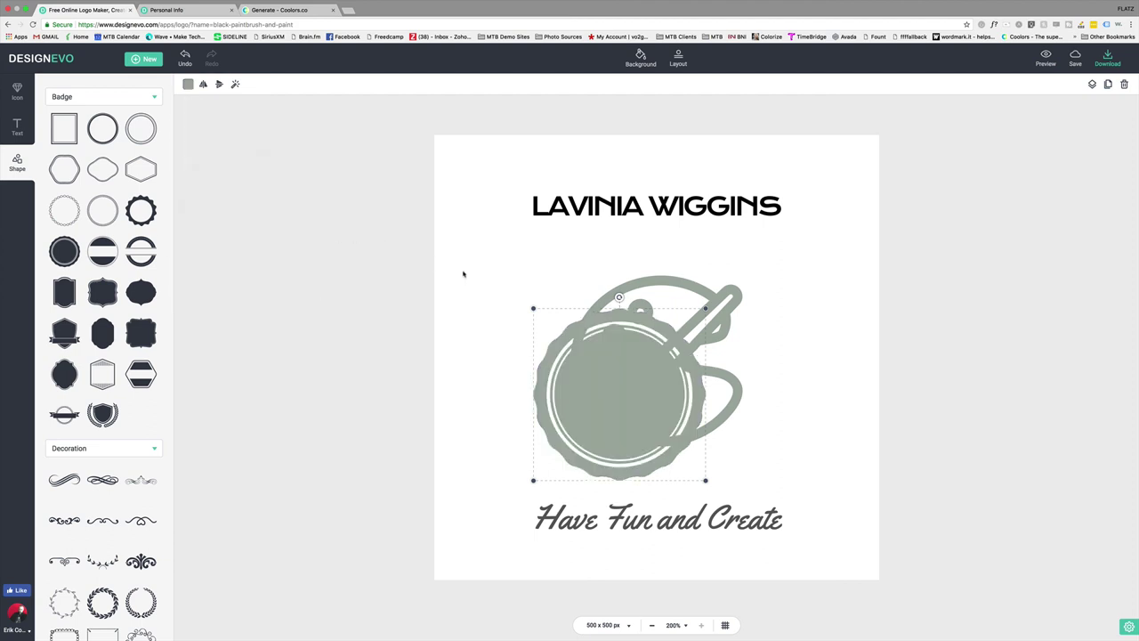
Step: Make the palette icon white, bring it forward, and shrink it into the badge's centre
left_click(659, 276)
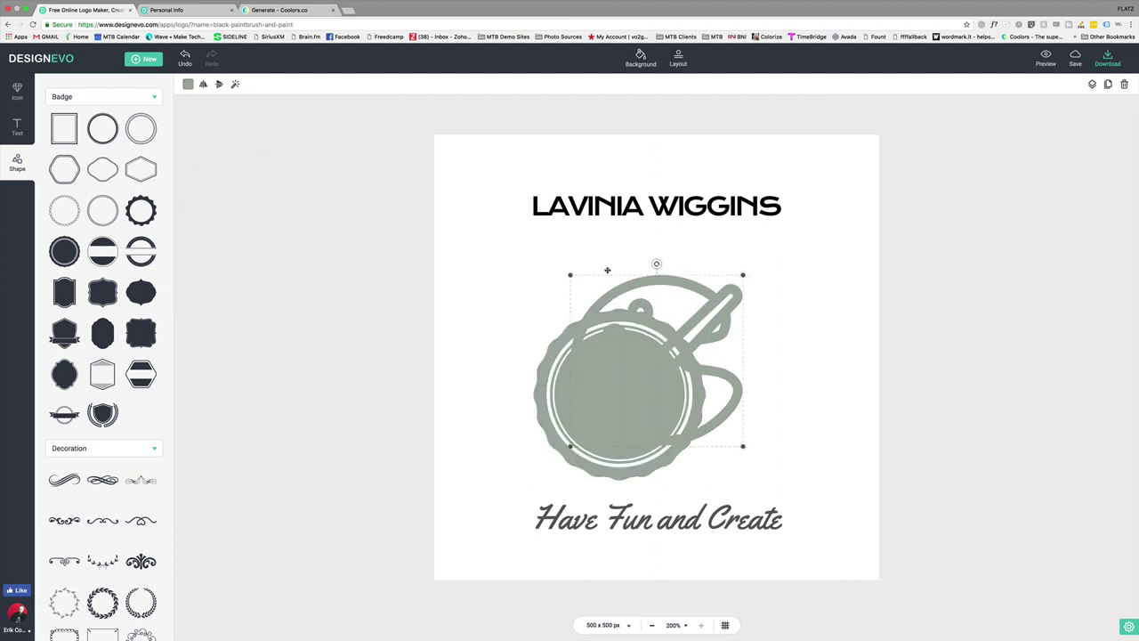
left_click(188, 84)
left_click(220, 257)
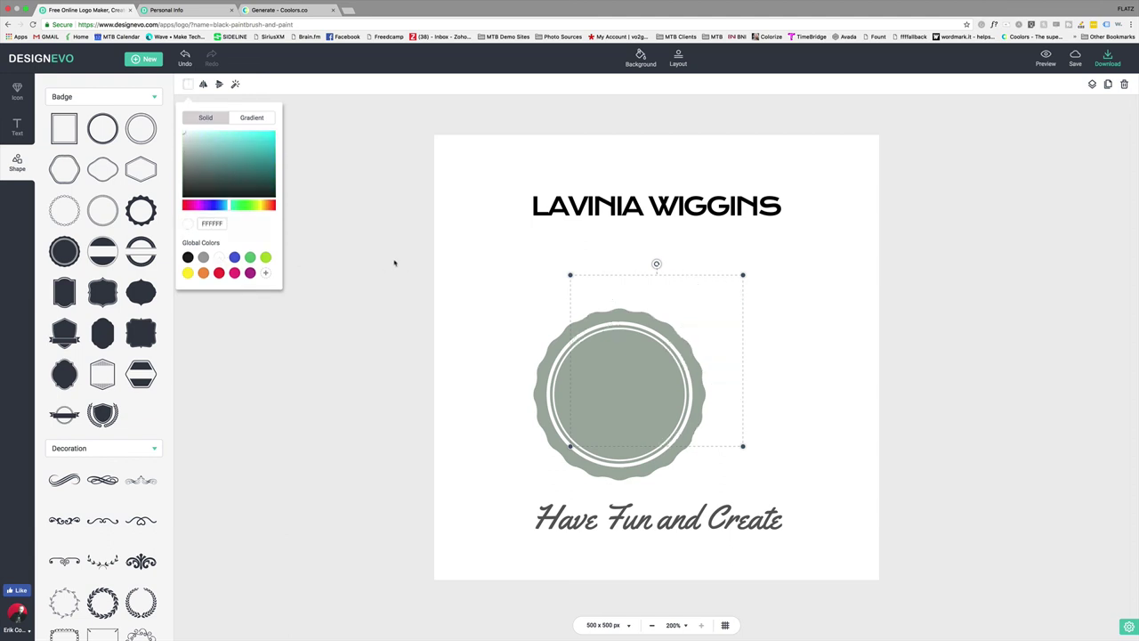
left_click(668, 287)
left_click(1092, 85)
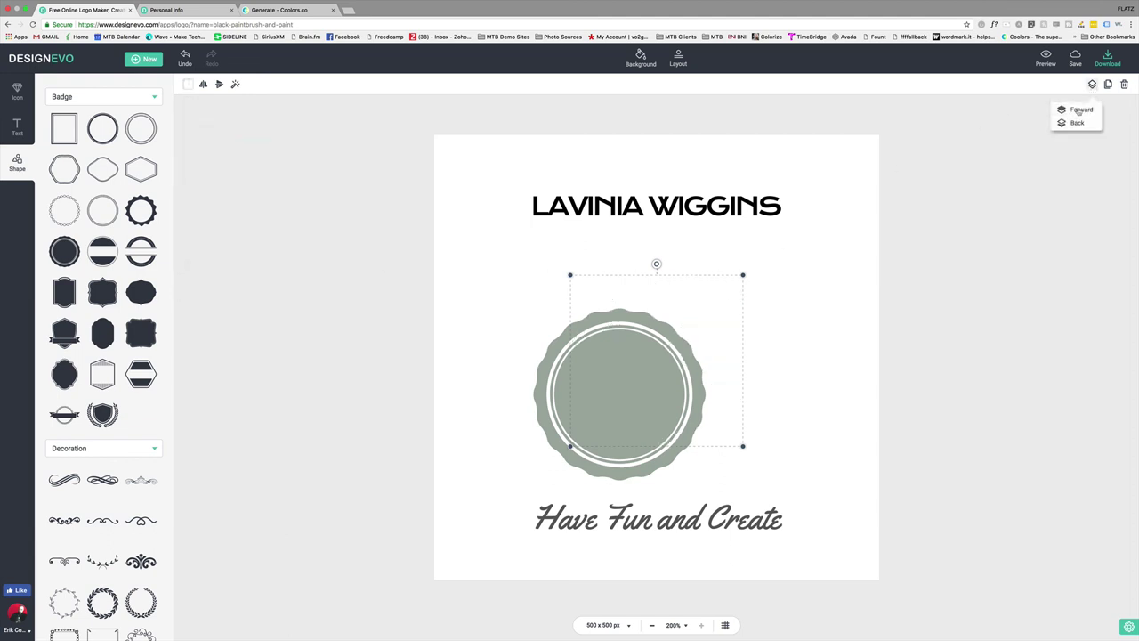
left_click(1078, 108)
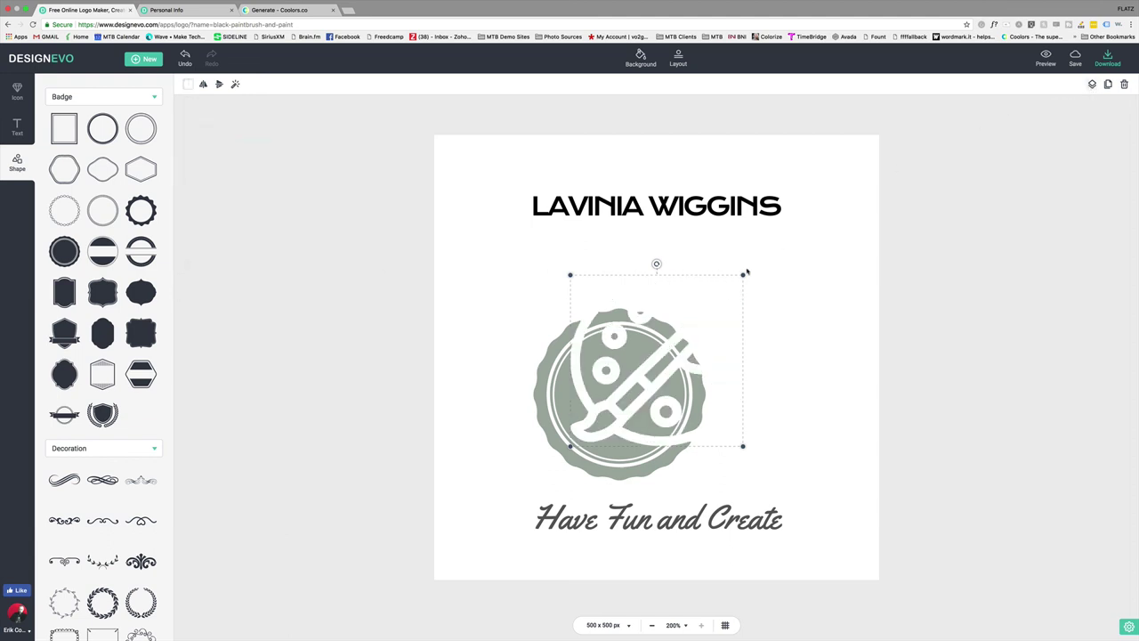
mouse_move(744, 274)
left_mouse_down()
mouse_move(638, 294)
mouse_move(606, 352)
mouse_move(624, 388)
left_mouse_up()
left_click(808, 404)
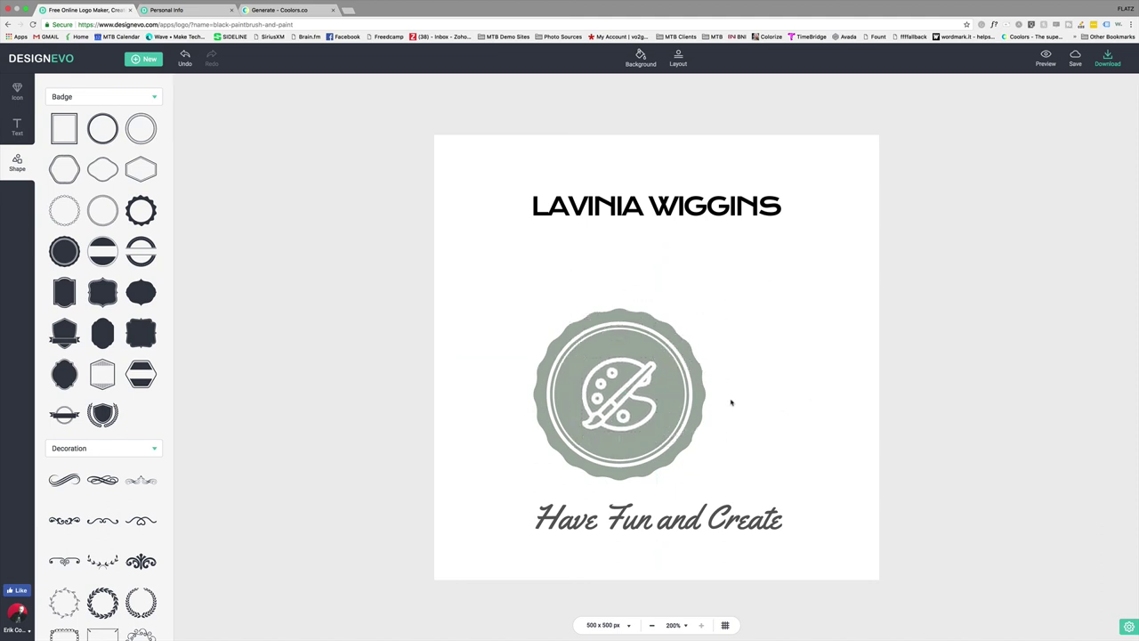
left_click(651, 413)
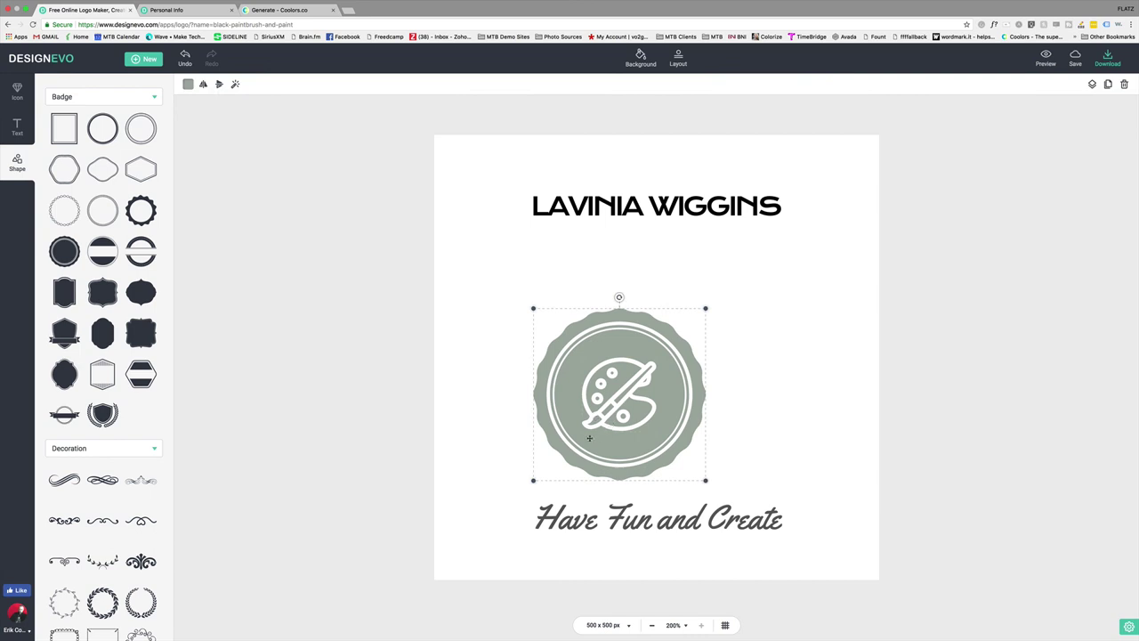
Step: Enlarge the badge and palette icon together, centre them, and nudge the title down slightly
left_click(799, 457)
left_click(609, 406)
left_click(684, 407, "shift")
mouse_move(664, 402)
left_mouse_down()
mouse_move(712, 358)
mouse_move(700, 366)
left_mouse_up()
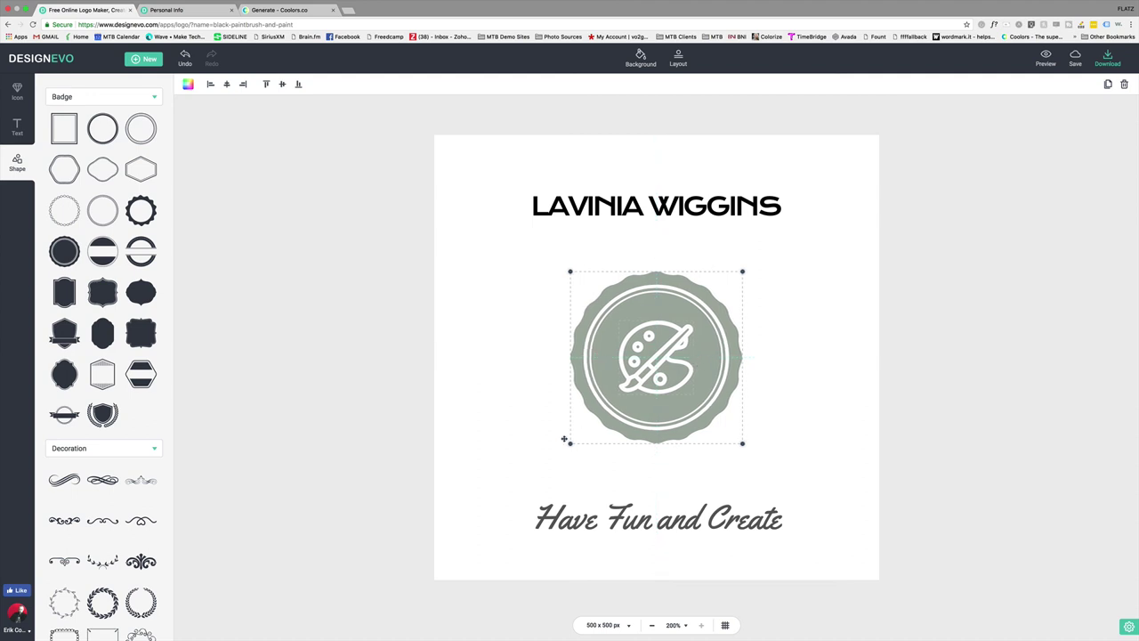
left_click_drag(570, 443, 552, 461)
left_click_drag(535, 460, 634, 407)
left_click(810, 434)
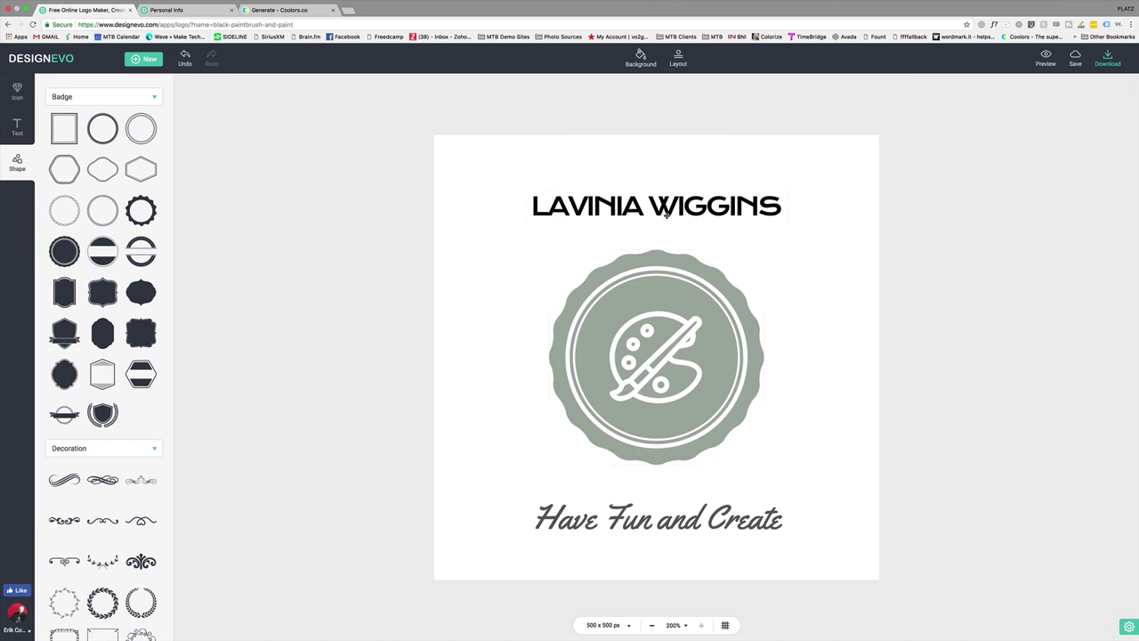
left_click_drag(666, 214, 665, 230)
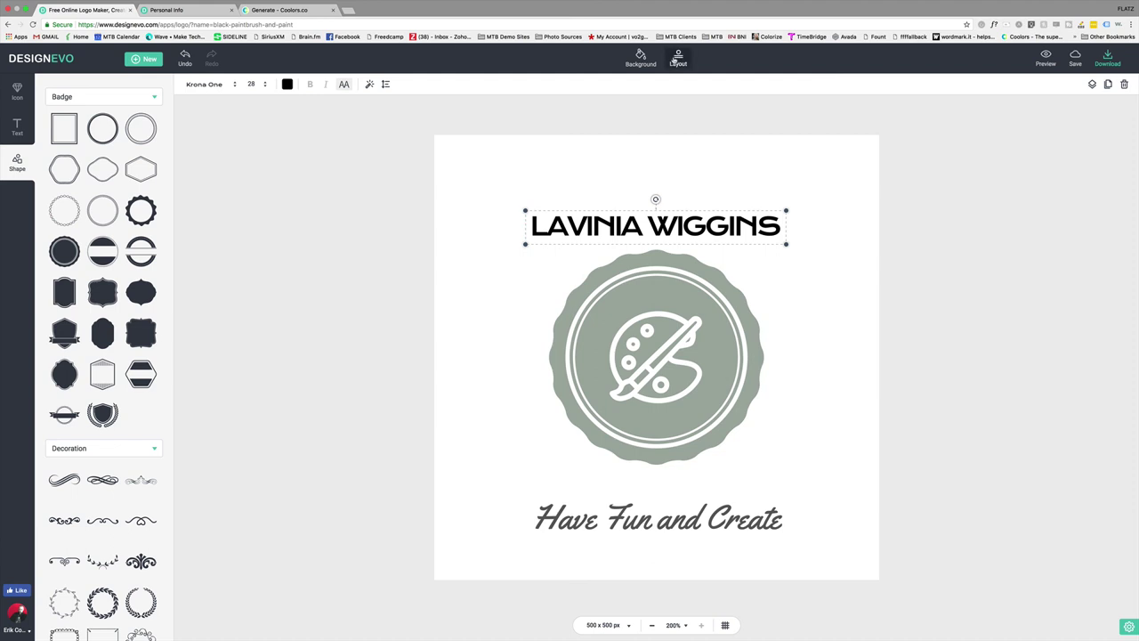
Step: Try the preset logo arrangements and moving the badge and text around
left_click(678, 59)
left_click(671, 90)
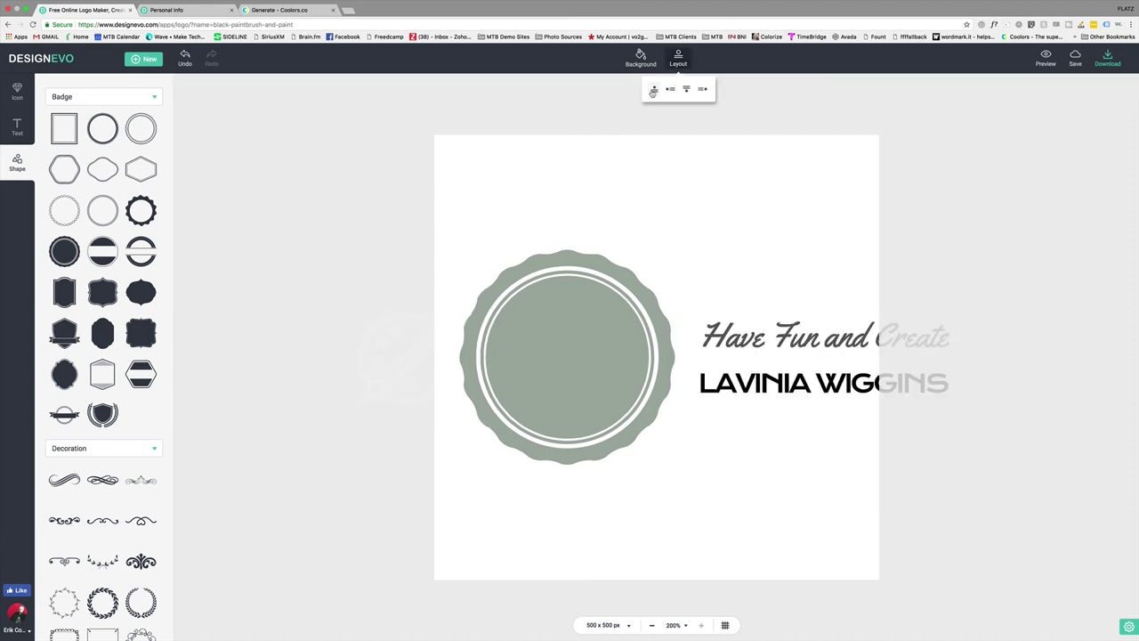
left_click(653, 90)
left_click(686, 90)
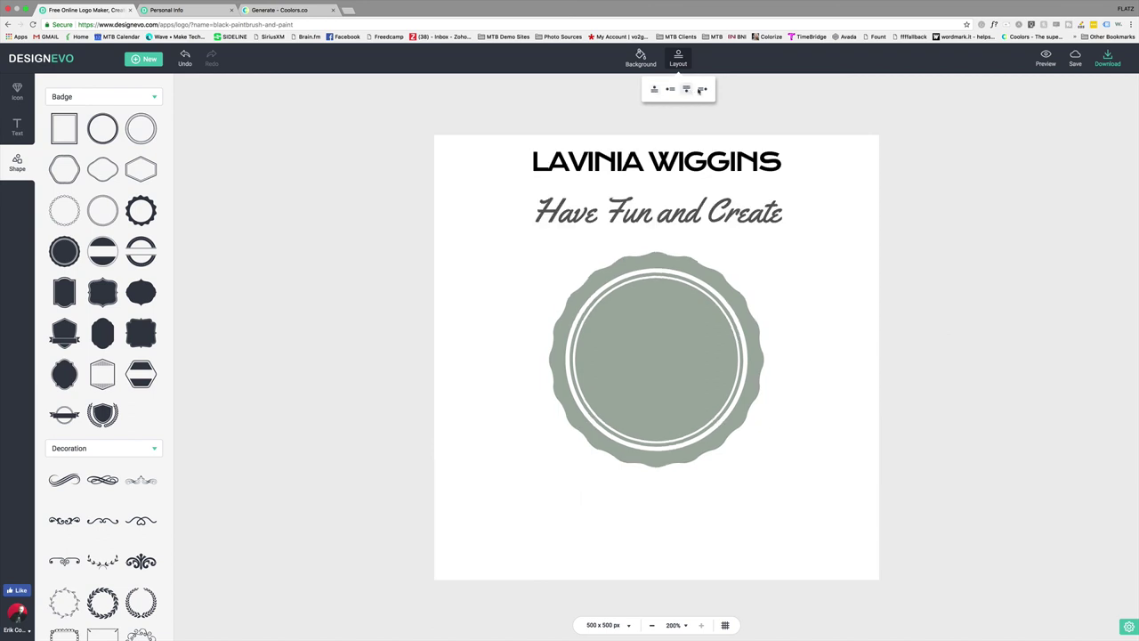
left_click(703, 90)
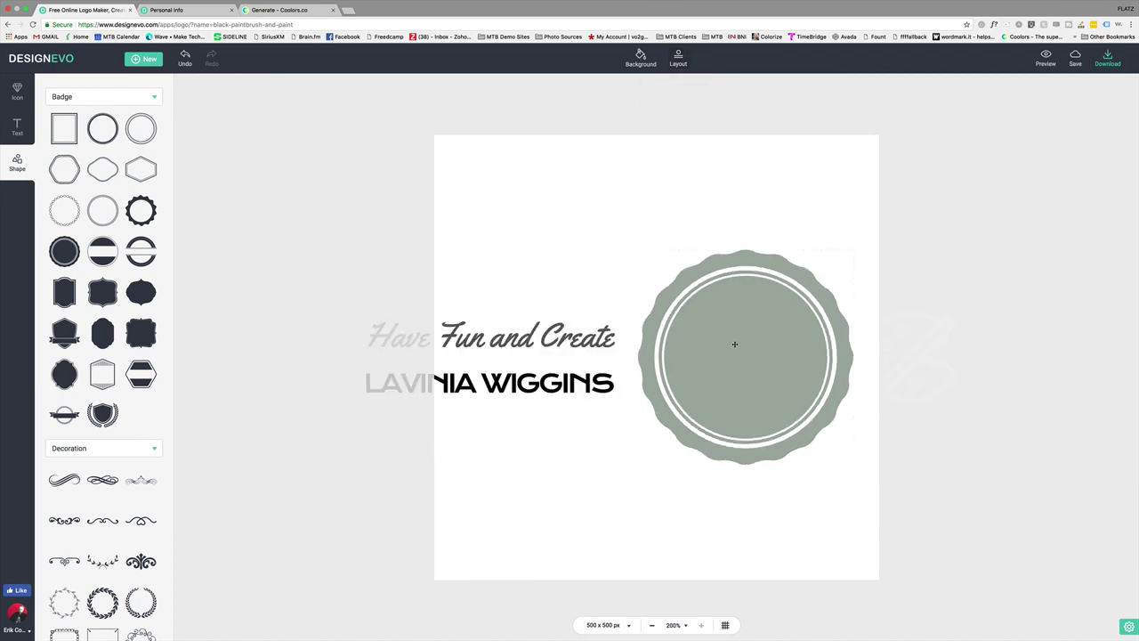
left_click_drag(753, 341, 730, 505)
left_click(699, 350)
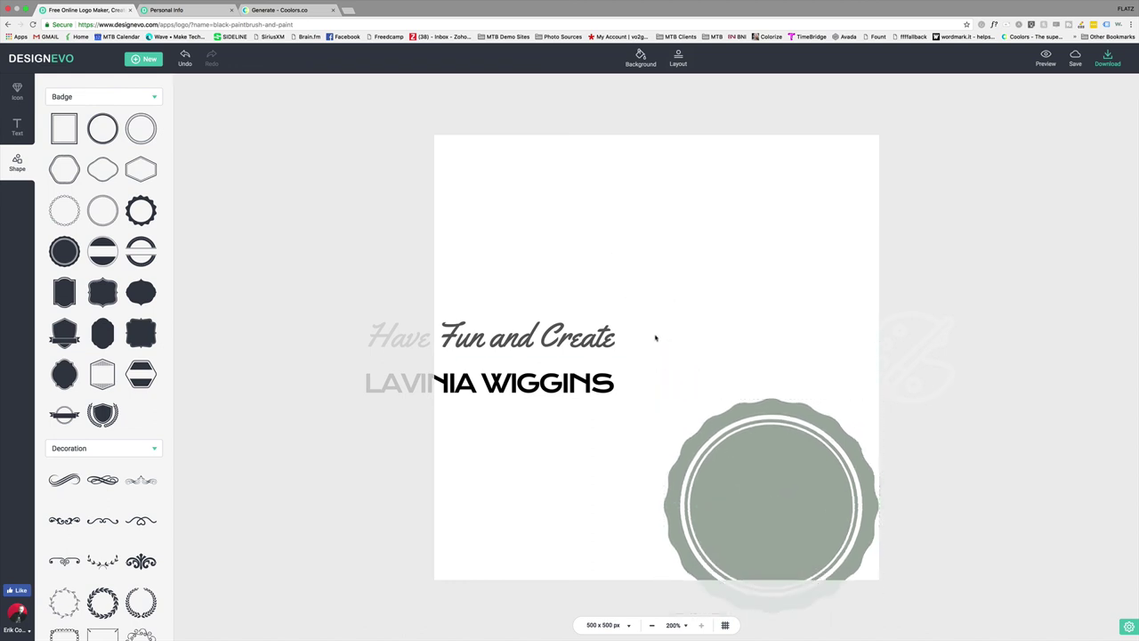
left_click(621, 347)
left_click(641, 260)
left_click_drag(576, 217, 759, 260)
left_click(679, 58)
Step: Undo the layout changes back to the name-above-badge arrangement
left_click(186, 57)
left_click(186, 57)
left_click(188, 57)
left_click(188, 57)
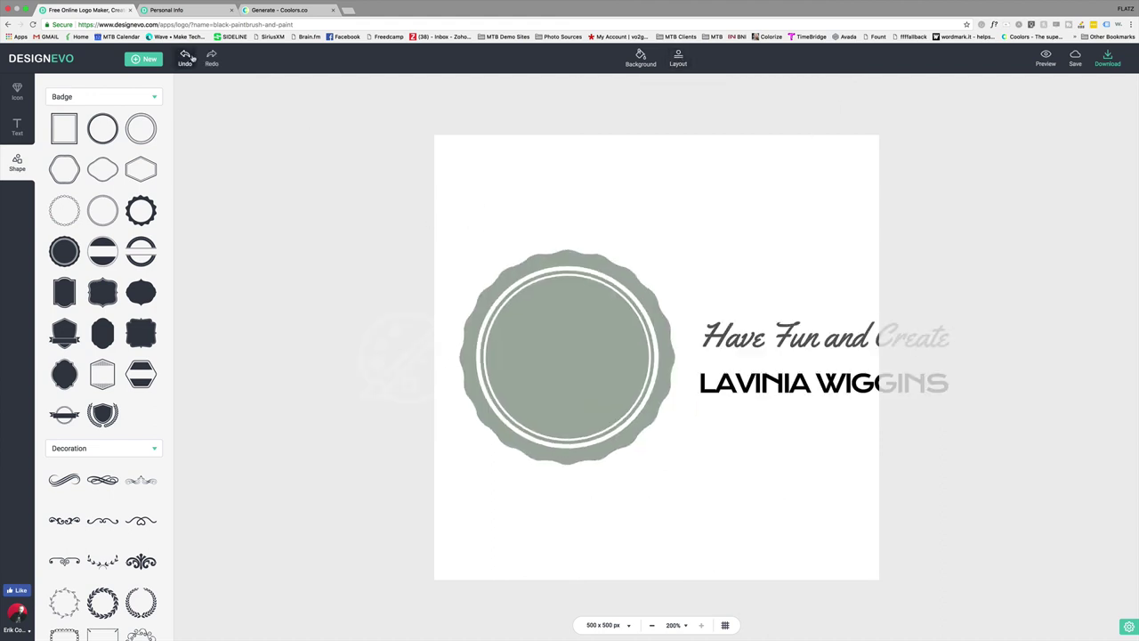
left_click(189, 57)
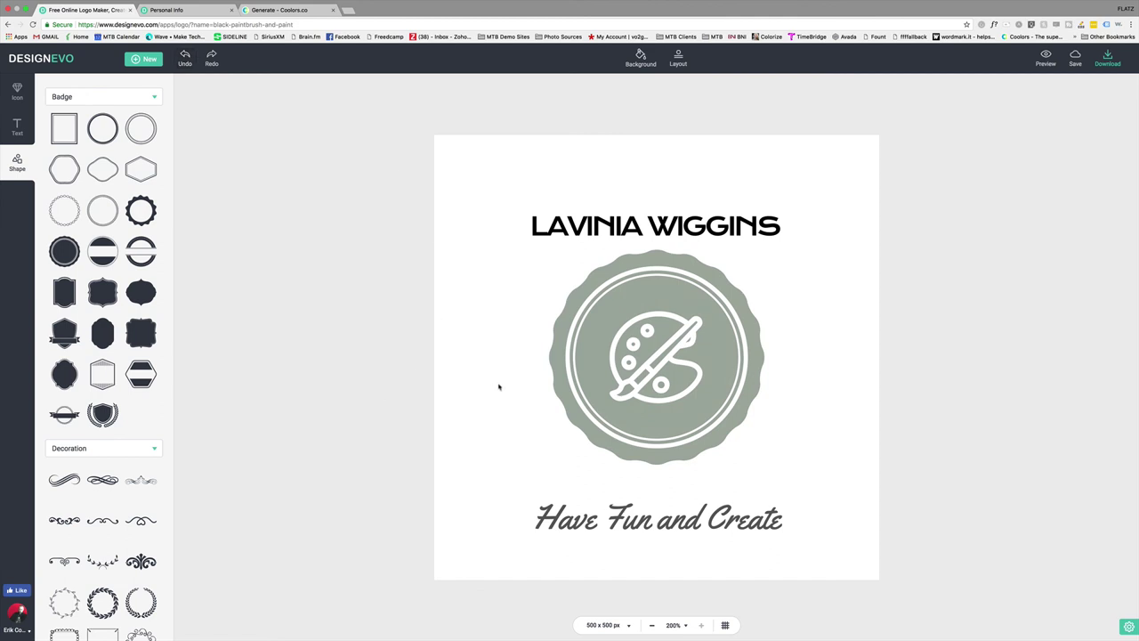
Step: Move the Have Fun and Create slogan up to sit just beneath the badge
left_click(658, 524)
left_click_drag(658, 523, 656, 496)
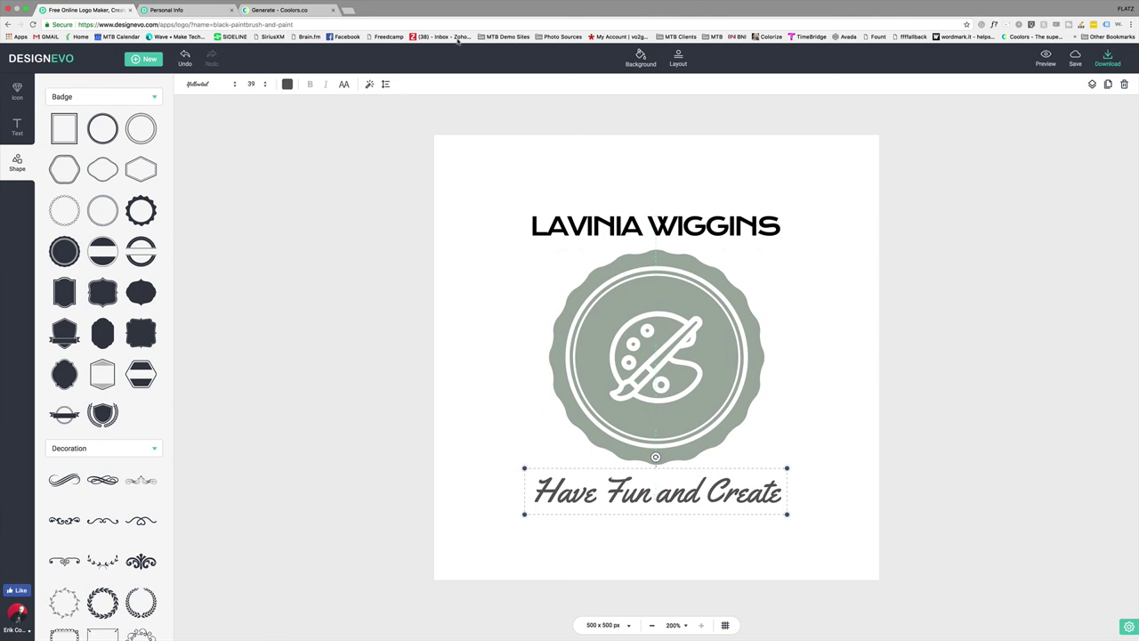
left_click(277, 10)
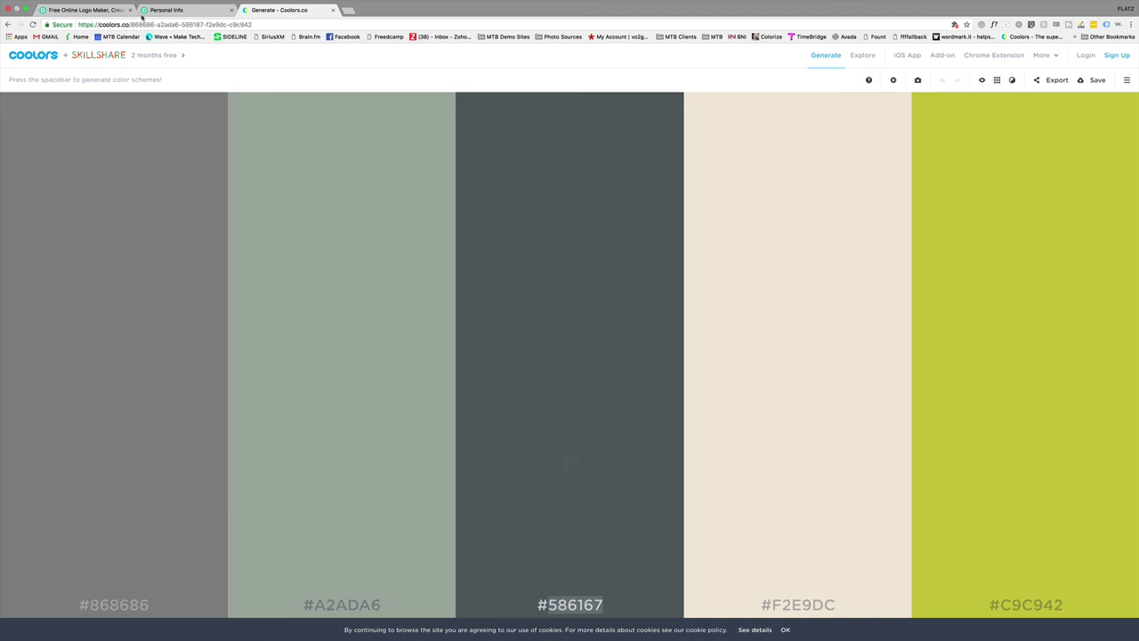
left_click(74, 19)
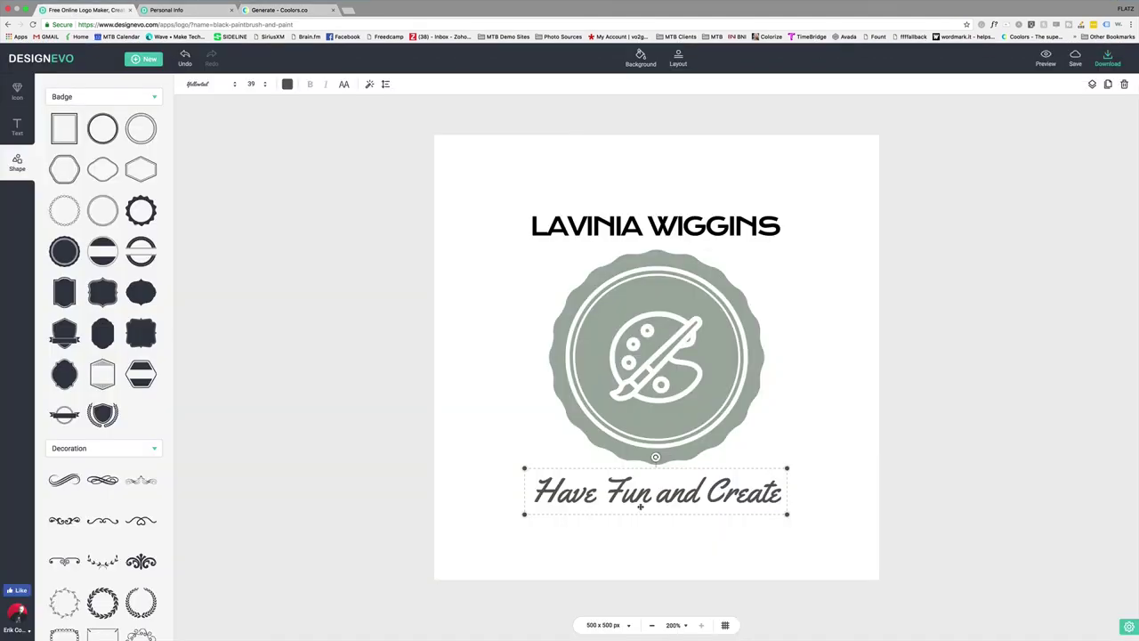
Step: Colour the Have Fun and Create slogan gray 586167
left_click(287, 85)
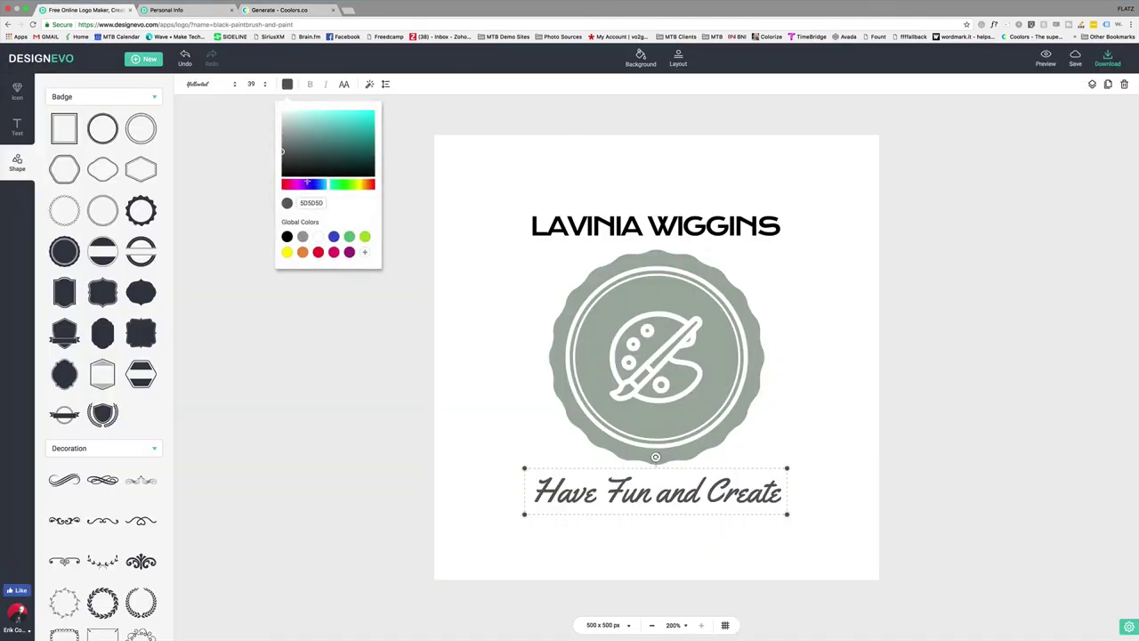
double_click(311, 203)
type("586167")
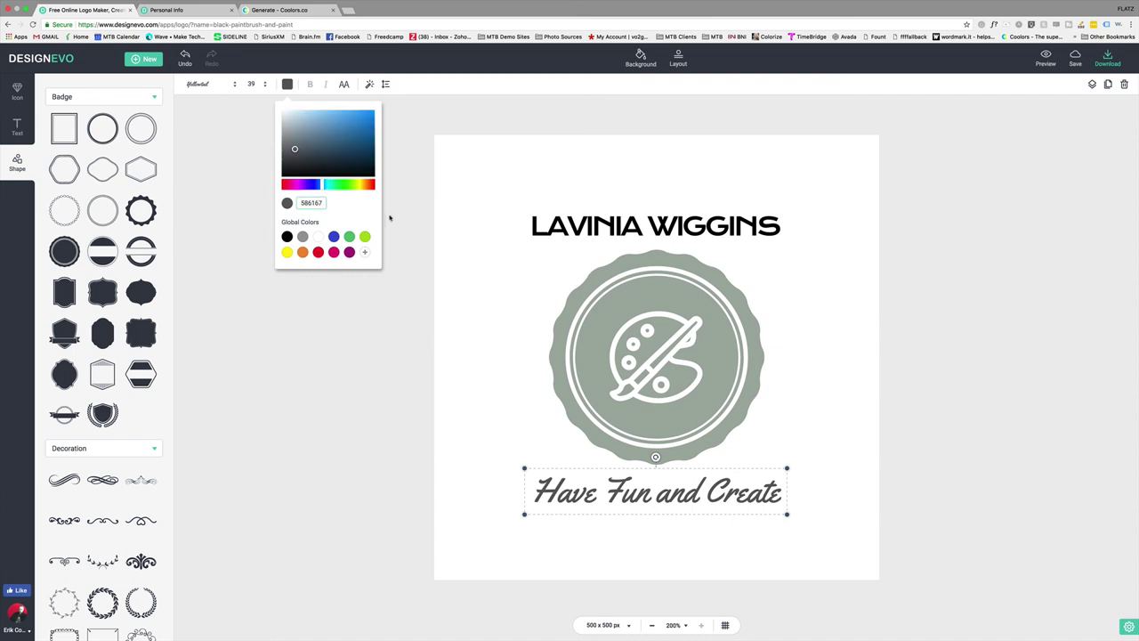
left_click(389, 217)
left_click(658, 223)
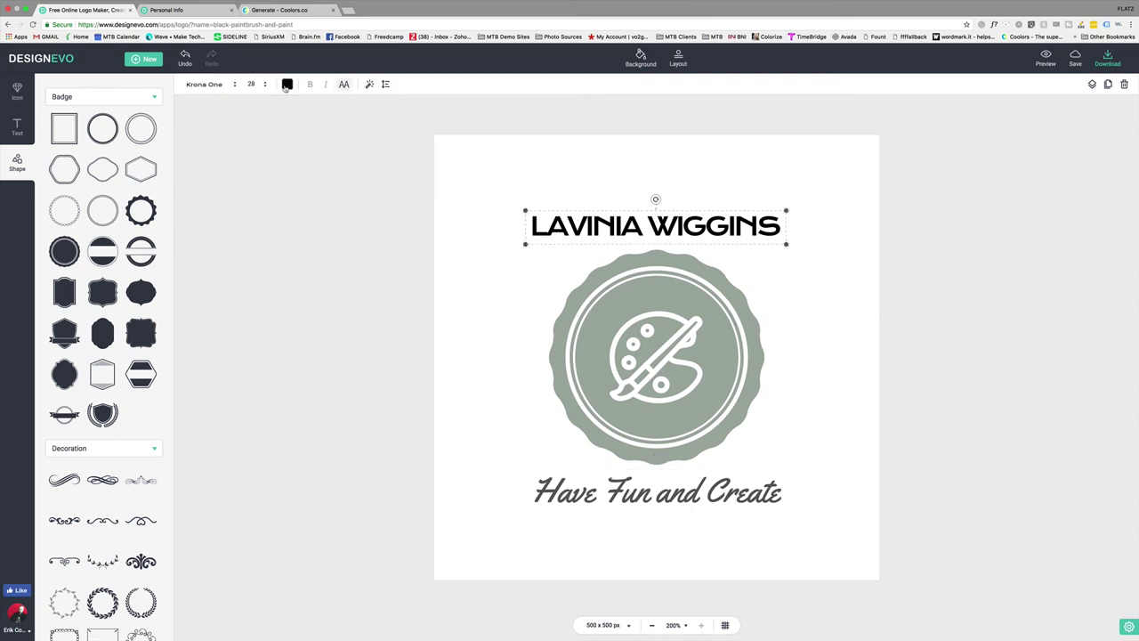
left_click(286, 84)
double_click(310, 203)
type("586167")
left_click(434, 267)
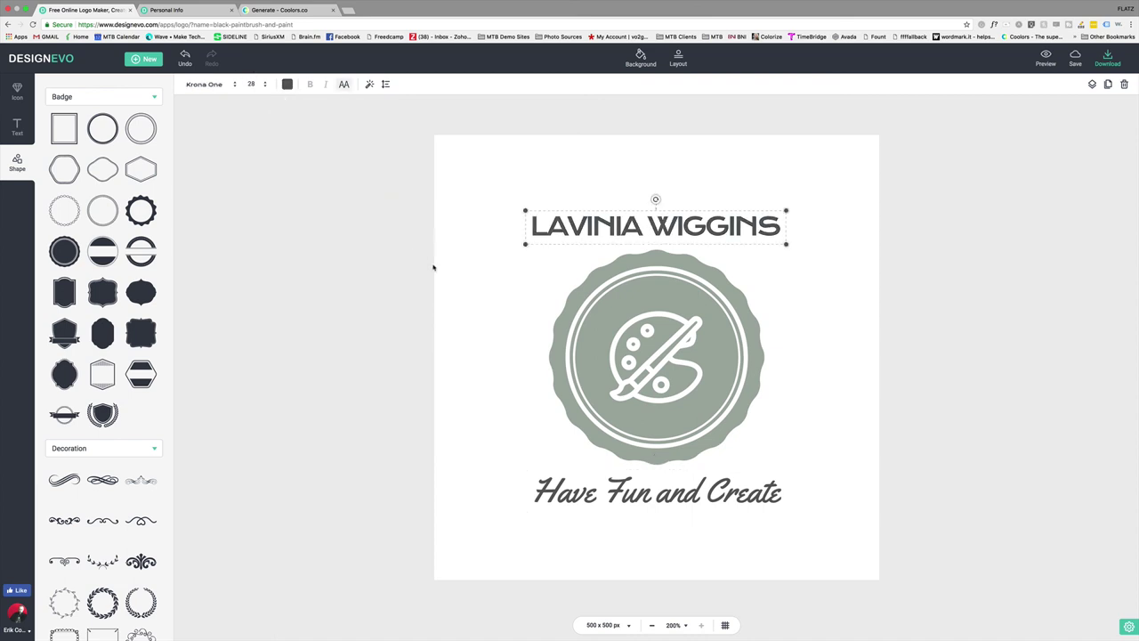
left_click(633, 223)
left_click(622, 497)
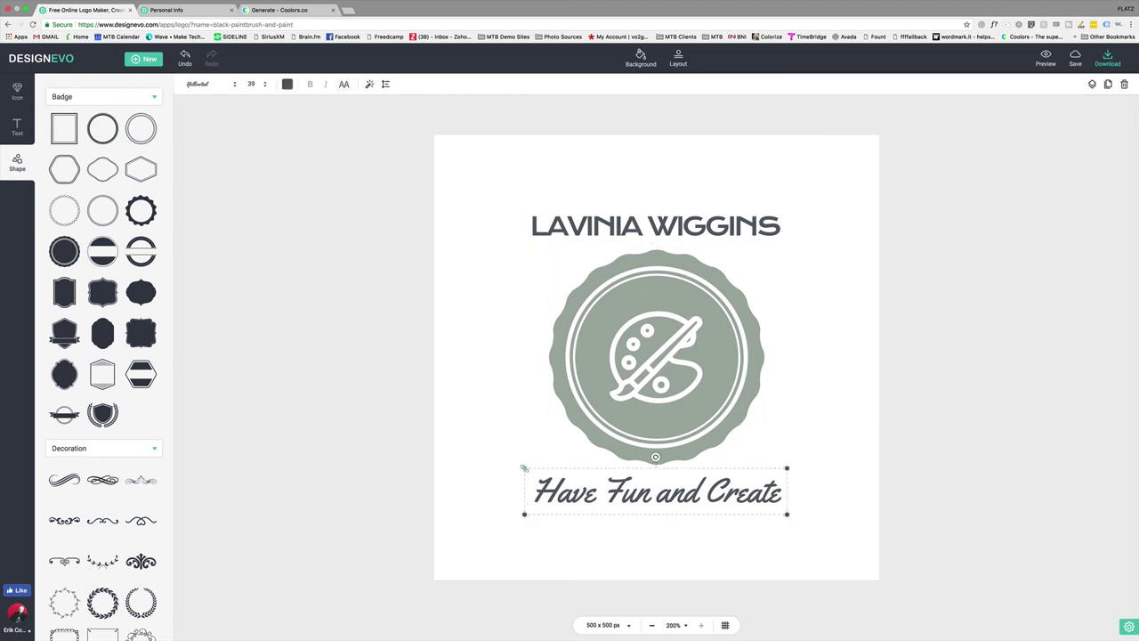
Step: Shrink the slogan to size 32 and recentre it under the badge
left_click_drag(524, 468, 549, 471)
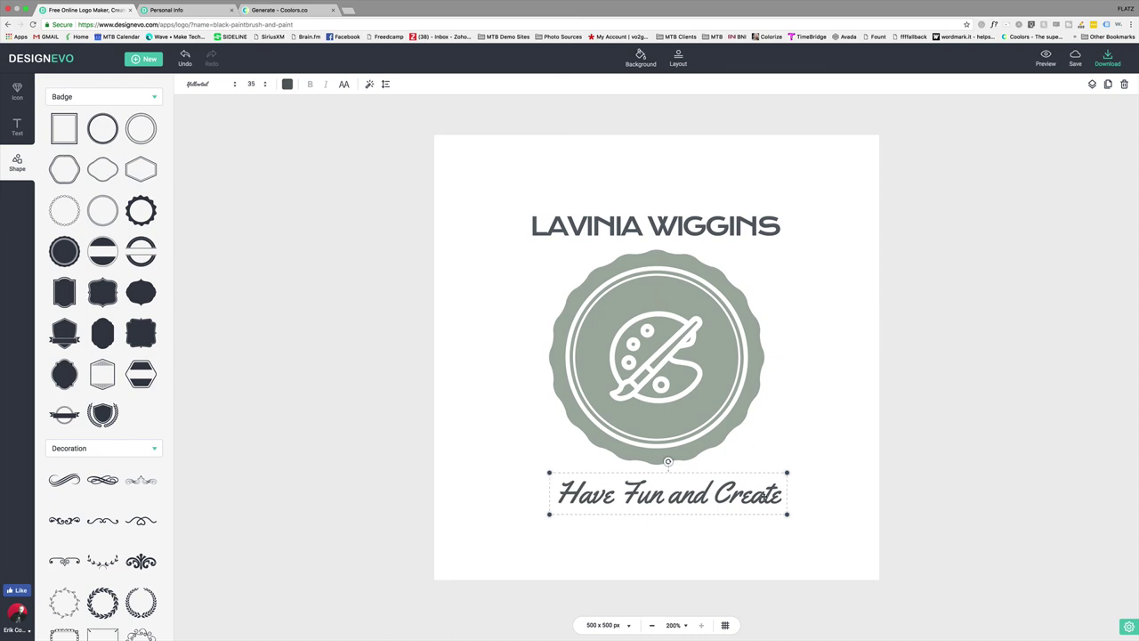
left_click_drag(787, 472, 764, 477)
left_click_drag(549, 477, 550, 478)
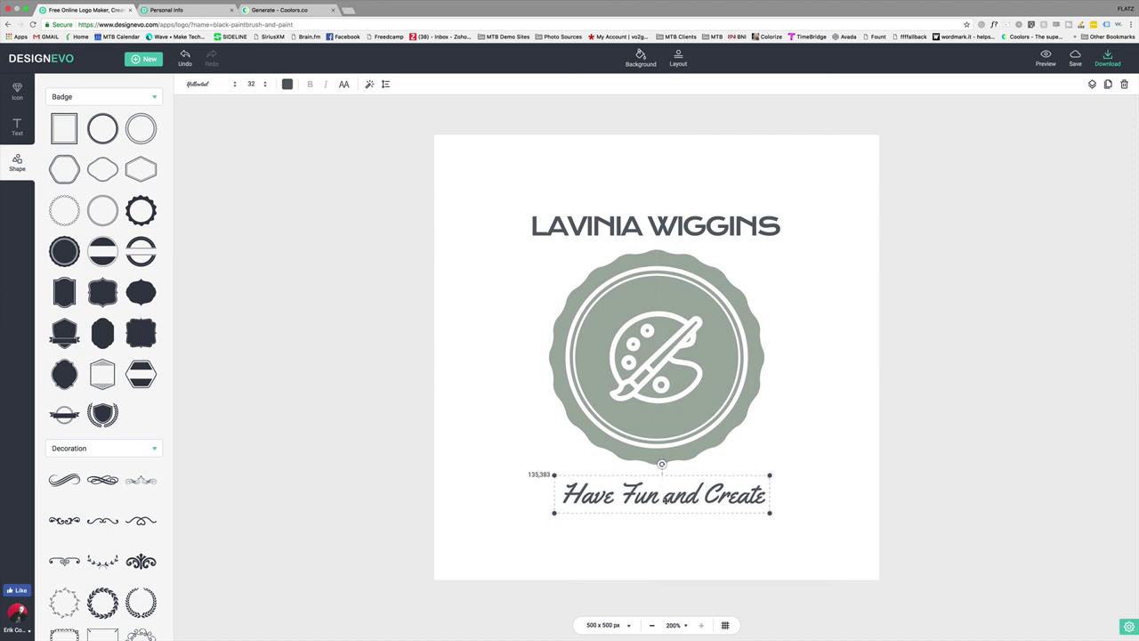
left_click_drag(664, 502, 657, 481)
left_click(650, 547)
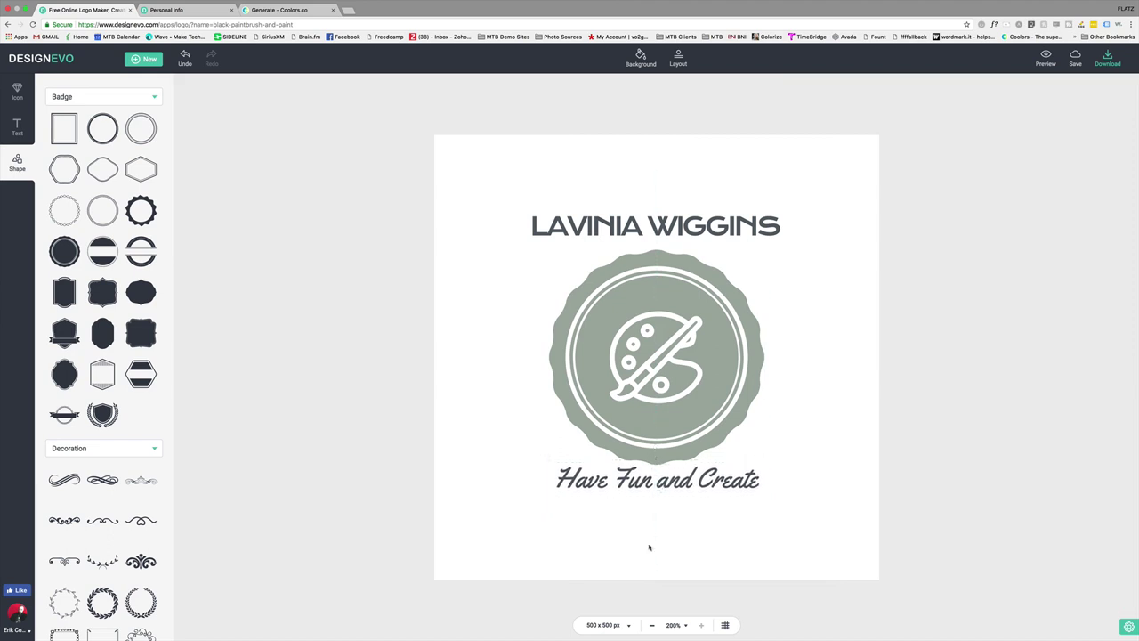
left_click(629, 226)
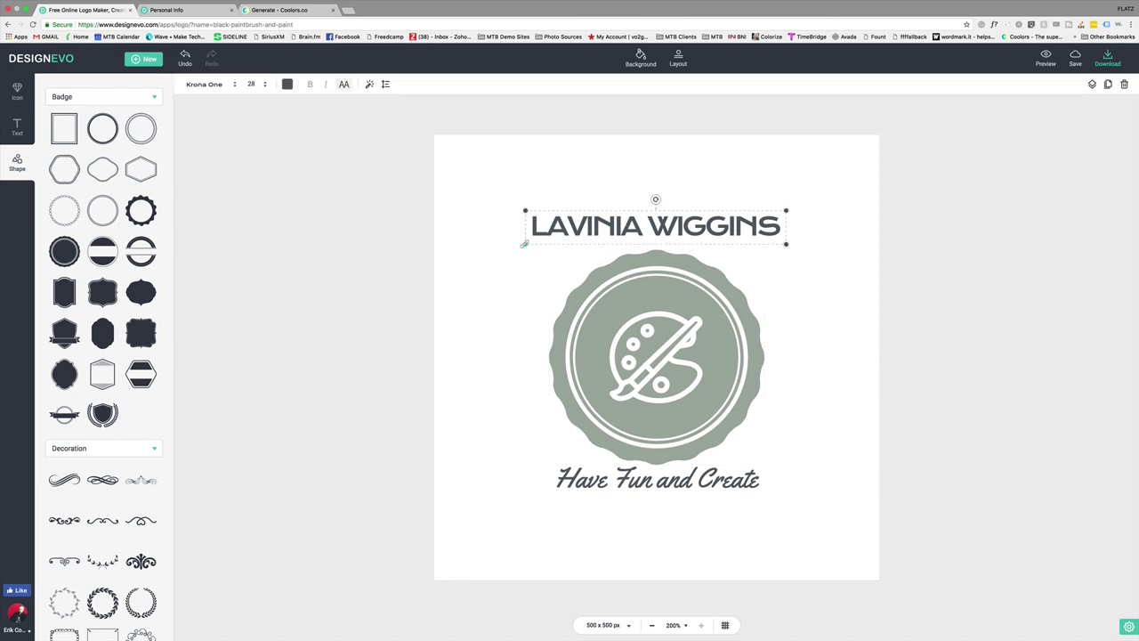
left_click_drag(524, 243, 473, 250)
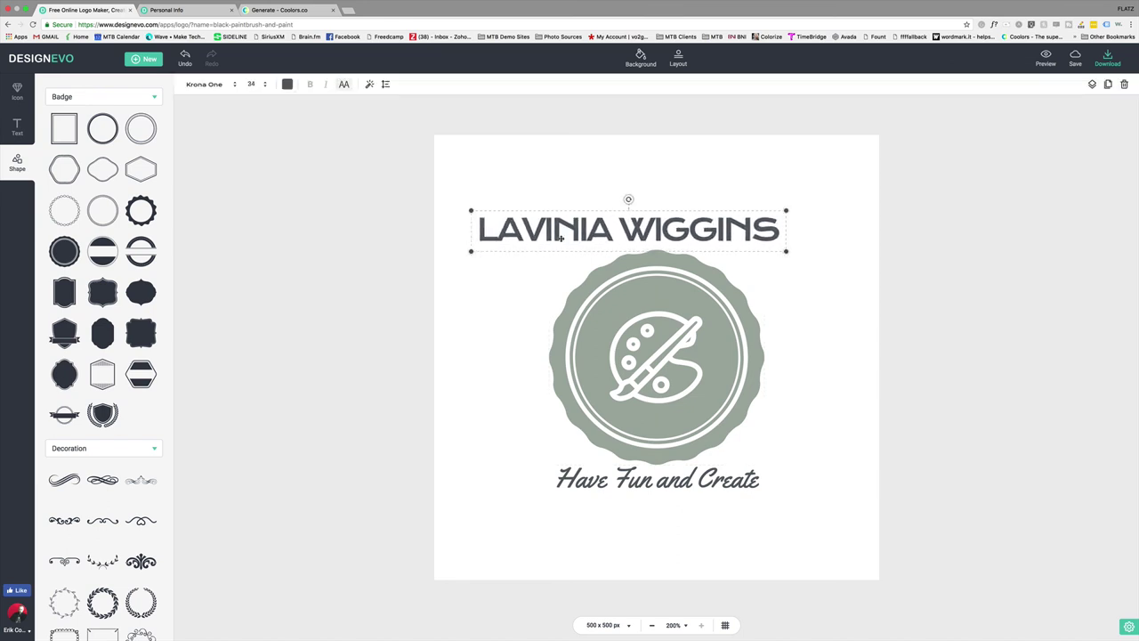
mouse_move(608, 233)
left_mouse_down()
mouse_move(649, 234)
mouse_move(631, 237)
left_mouse_up()
Step: Nudge the title, palette badge and slogan together slightly right on the canvas, then save the logo
left_click(837, 490)
left_click_drag(472, 215, 741, 568)
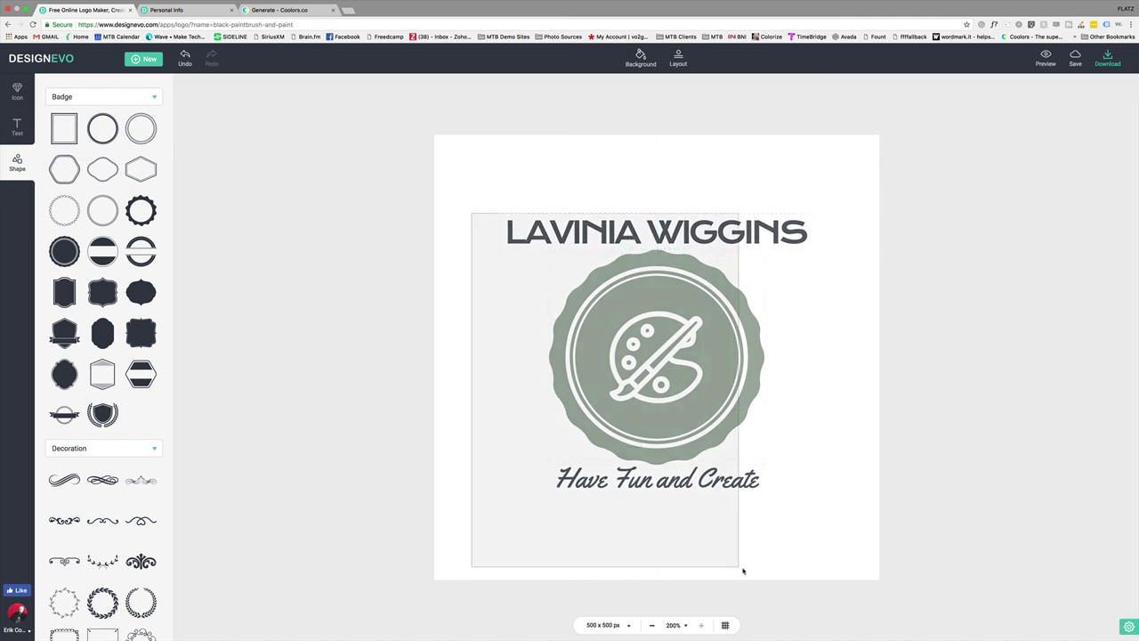
left_click_drag(675, 380, 693, 384)
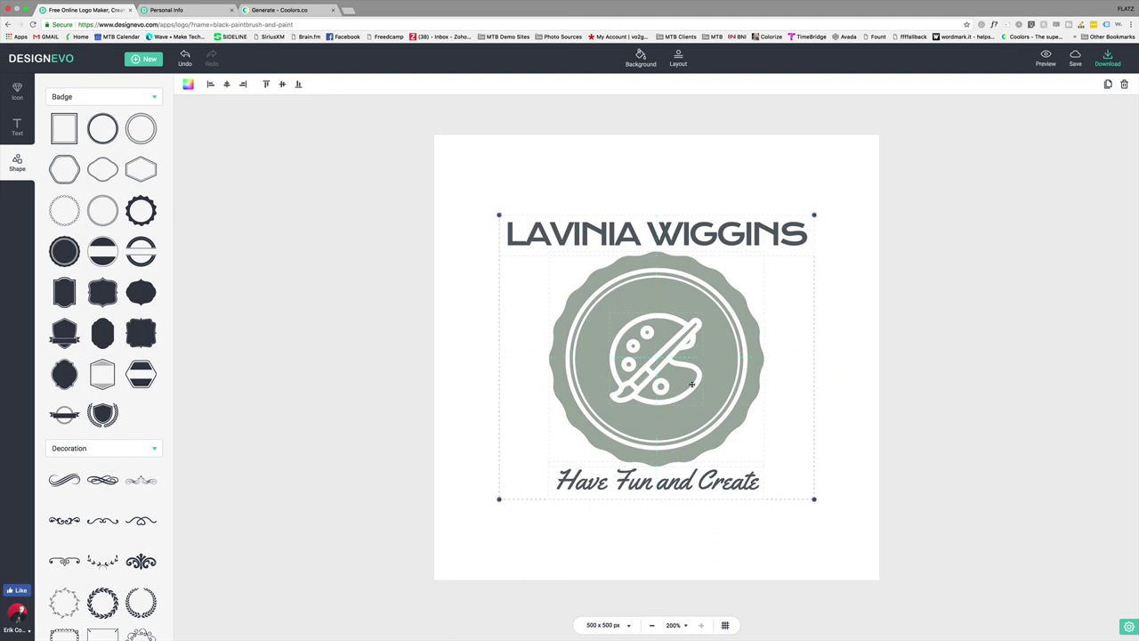
left_click(508, 485)
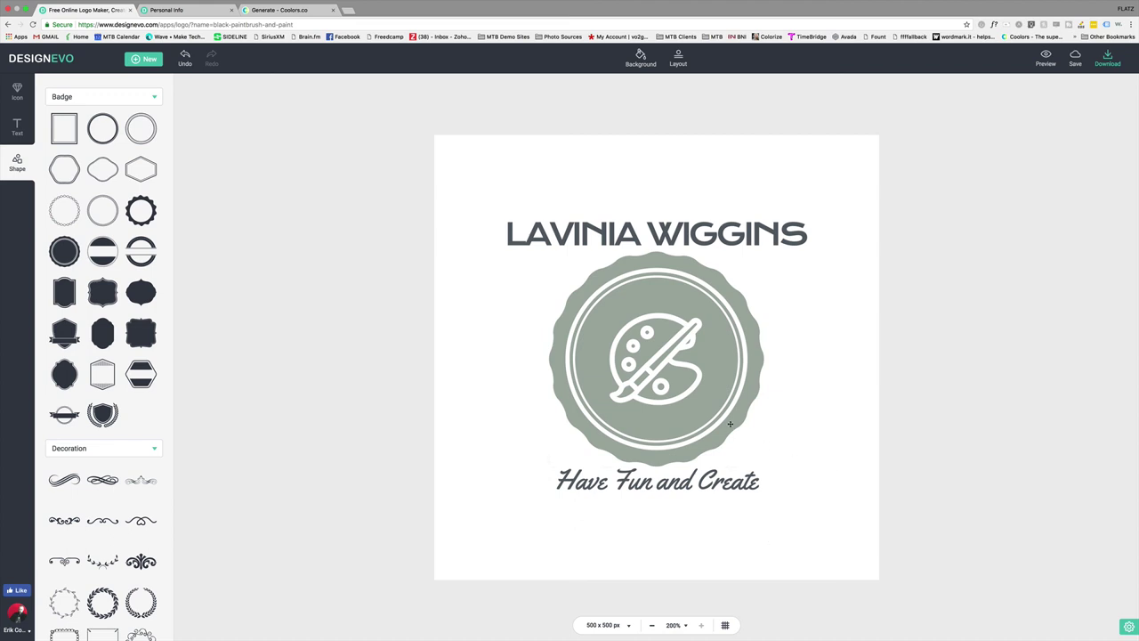
left_click(1072, 60)
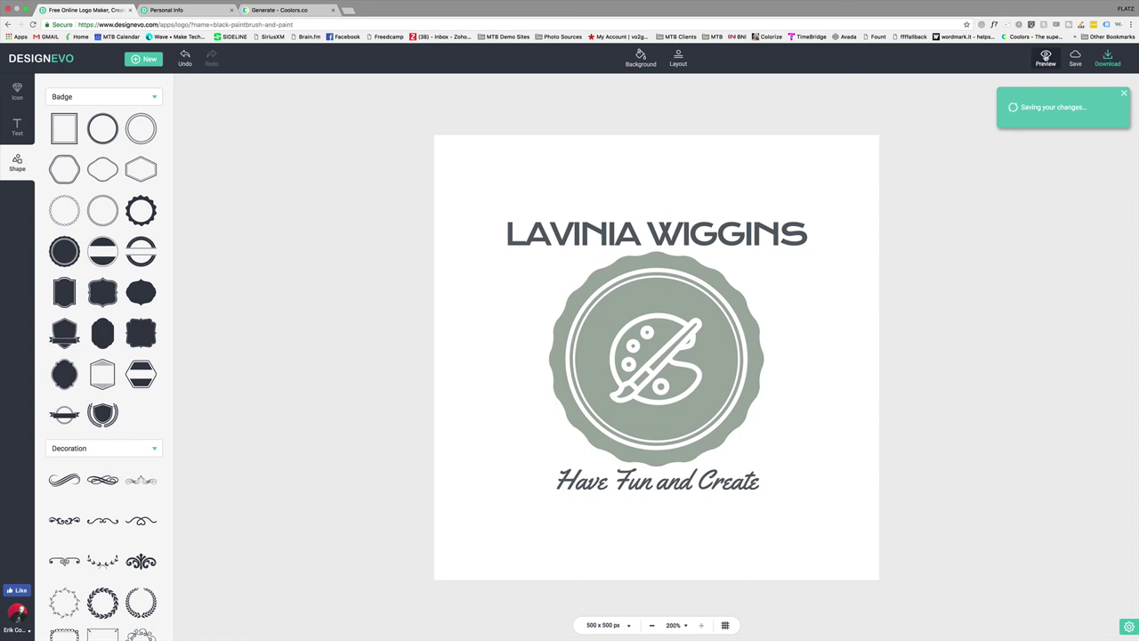
left_click(1047, 57)
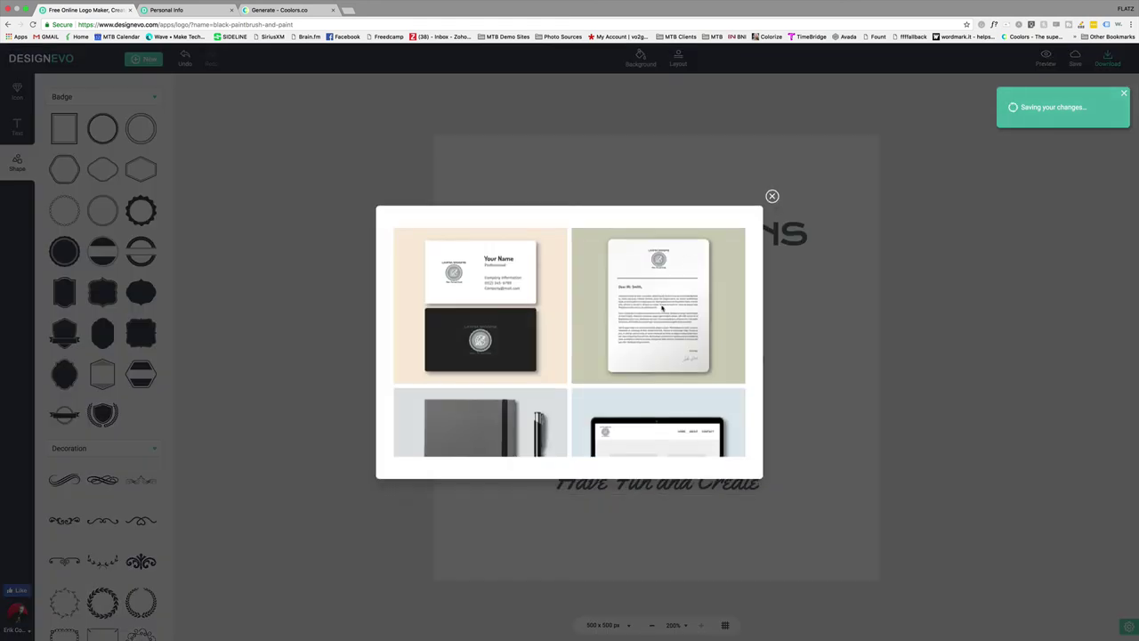
scroll(531, 297, "down", 3)
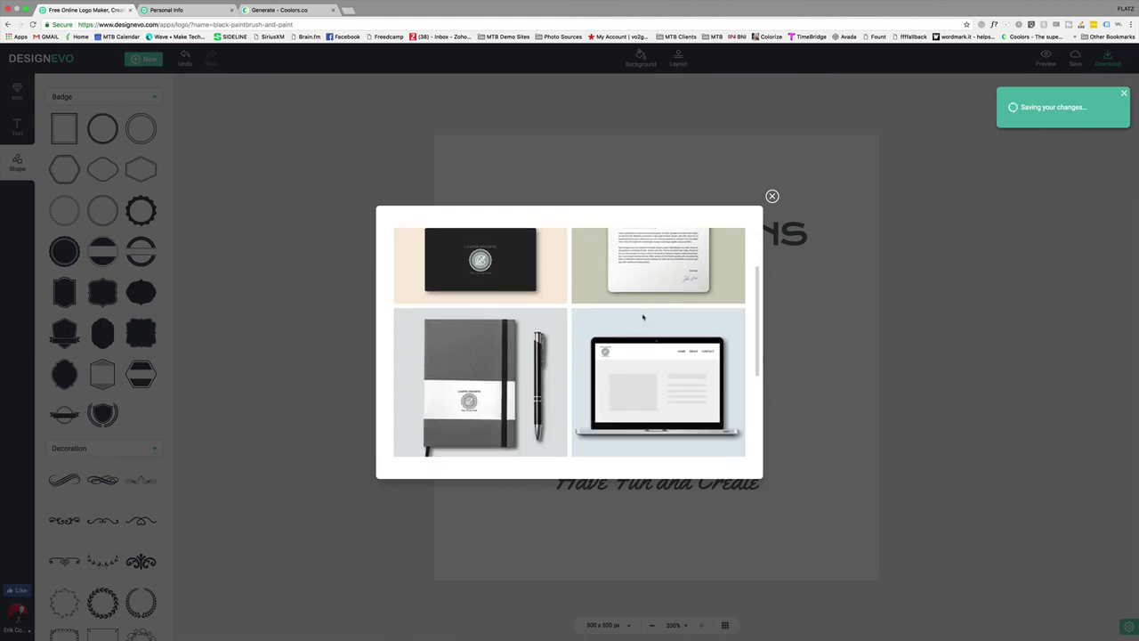
scroll(526, 356, "up", 3)
scroll(499, 356, "down", 3)
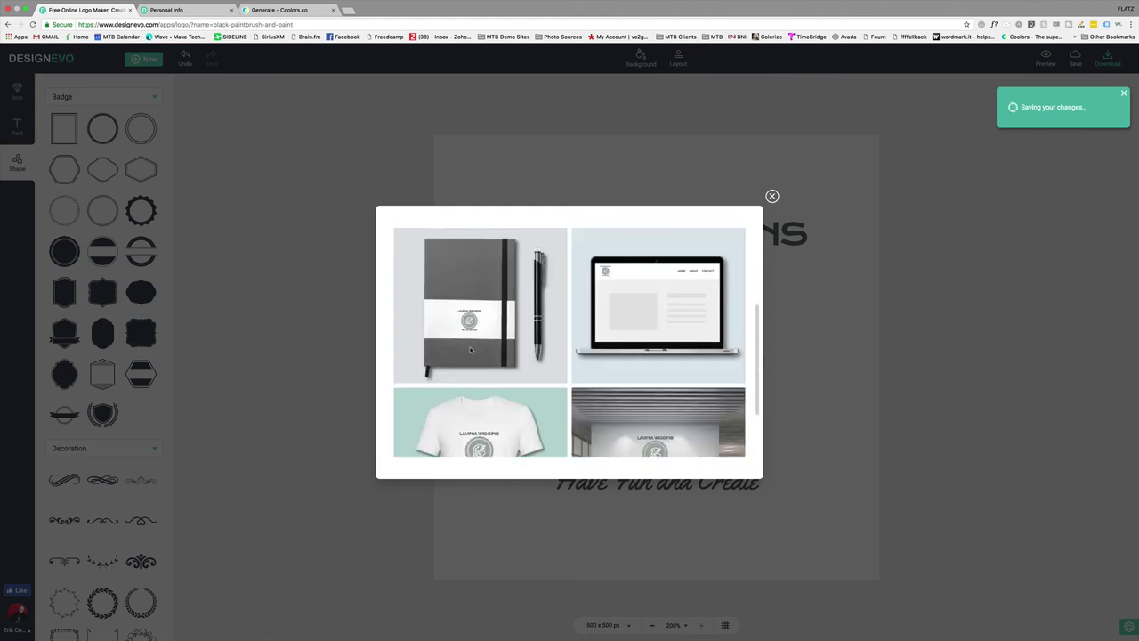
scroll(468, 348, "down", 1)
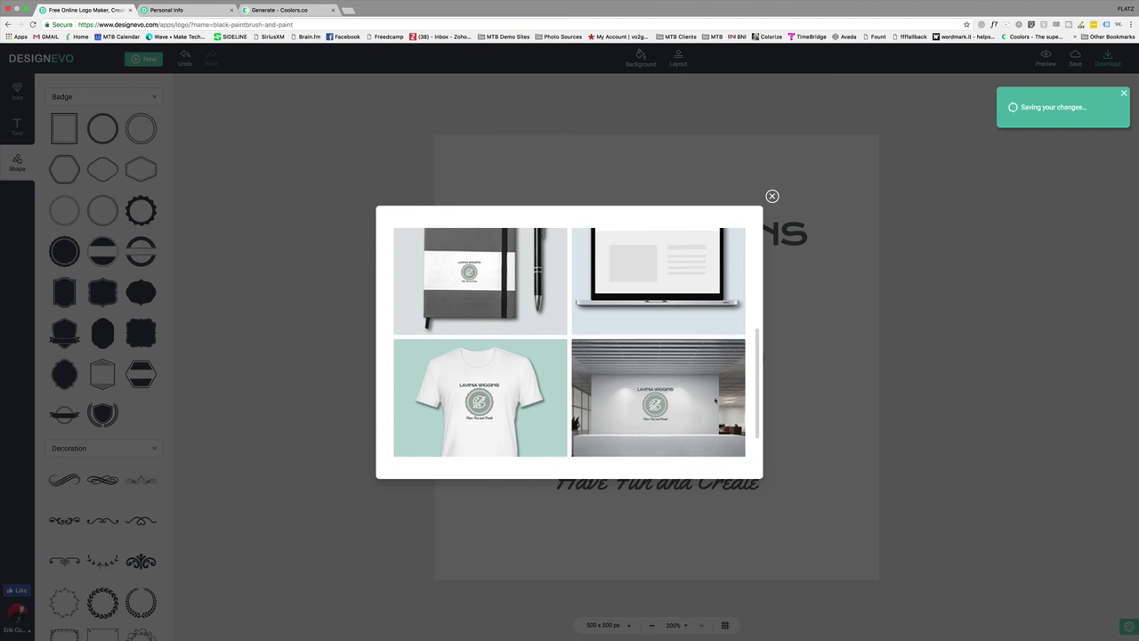
scroll(685, 403, "down", 1)
scroll(712, 402, "up", 5)
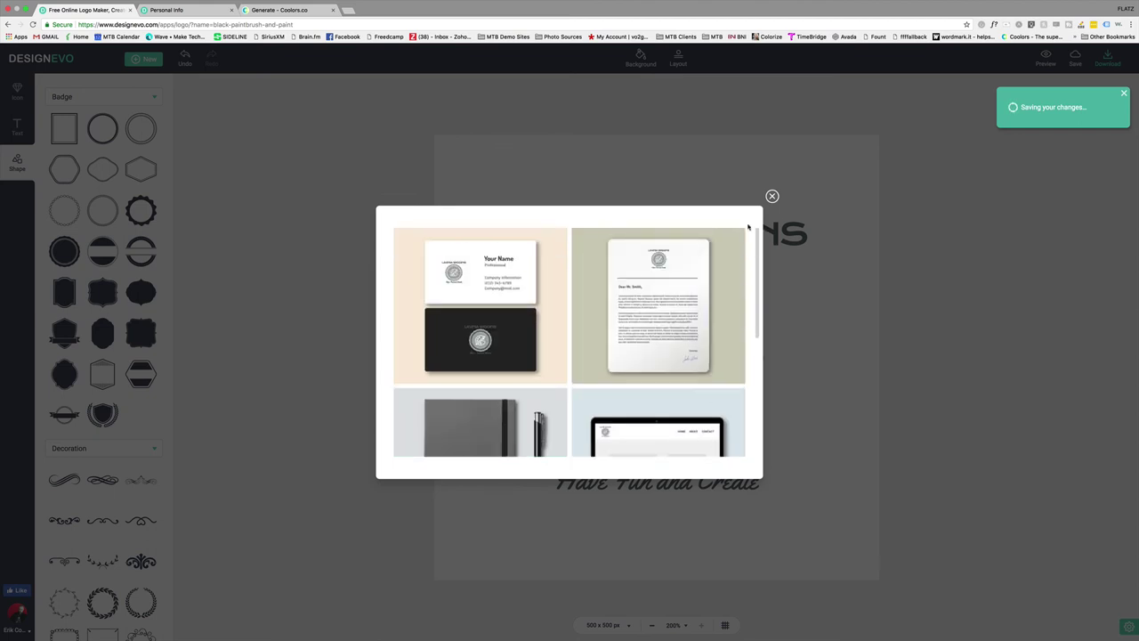
left_click(772, 196)
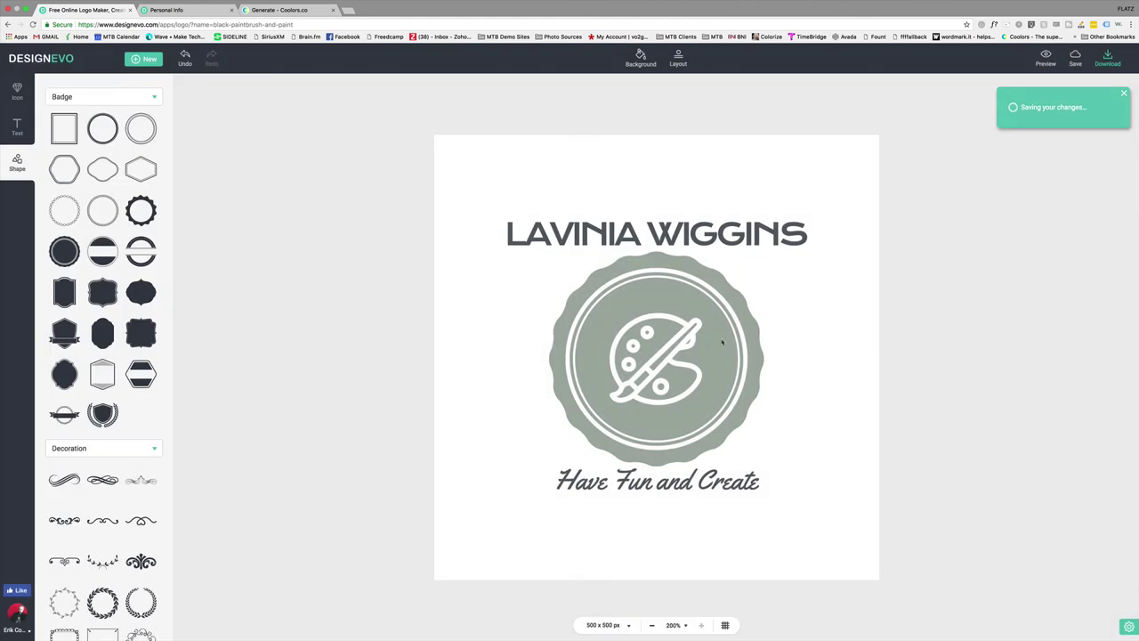
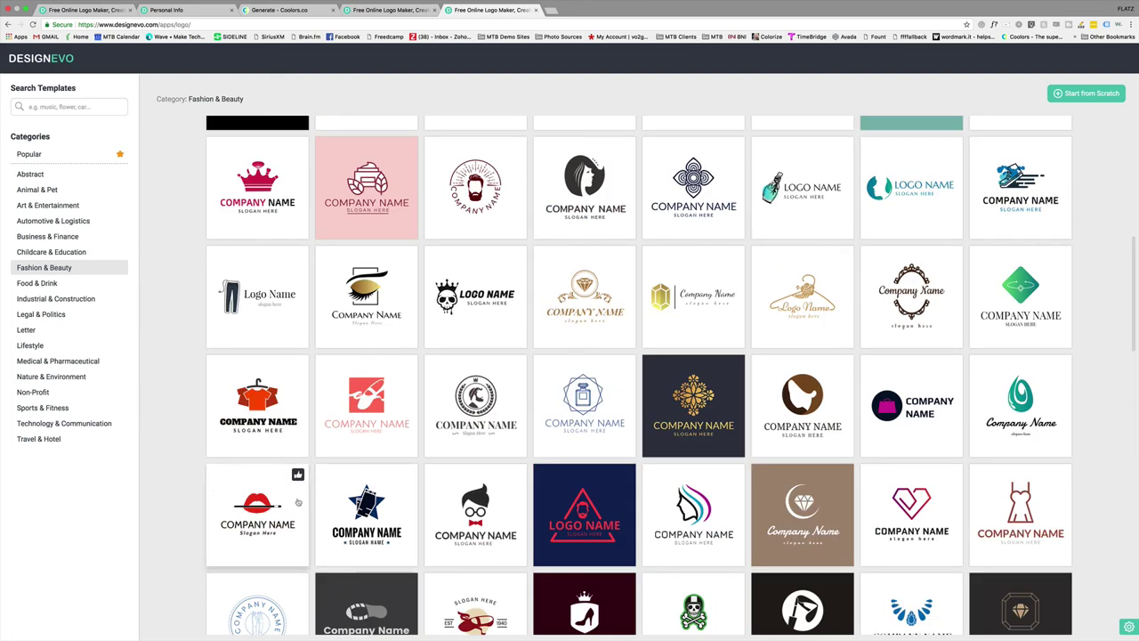
Step: Start a new logo from the red lips template with the company name GINGER SWAK
left_click(271, 503)
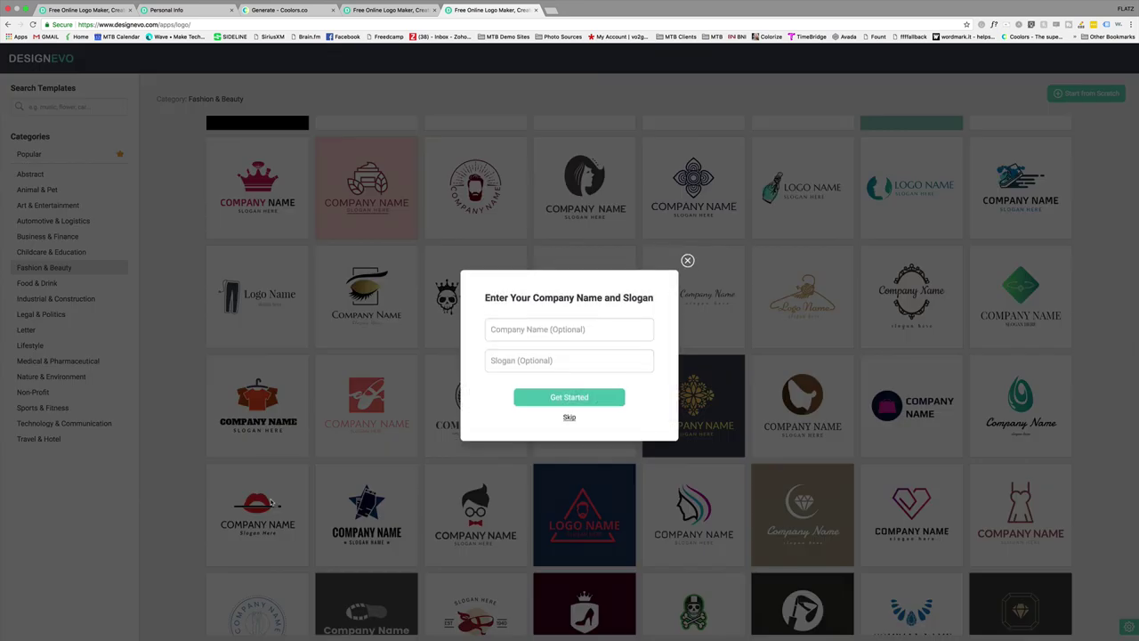
type("Ginger SWAK")
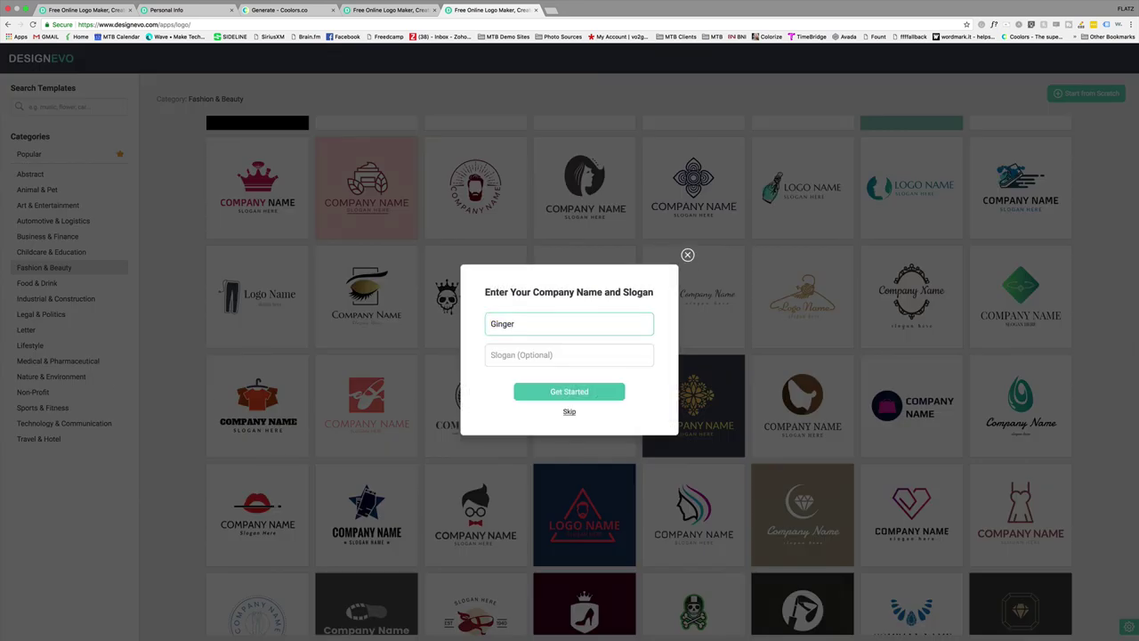
left_click(574, 395)
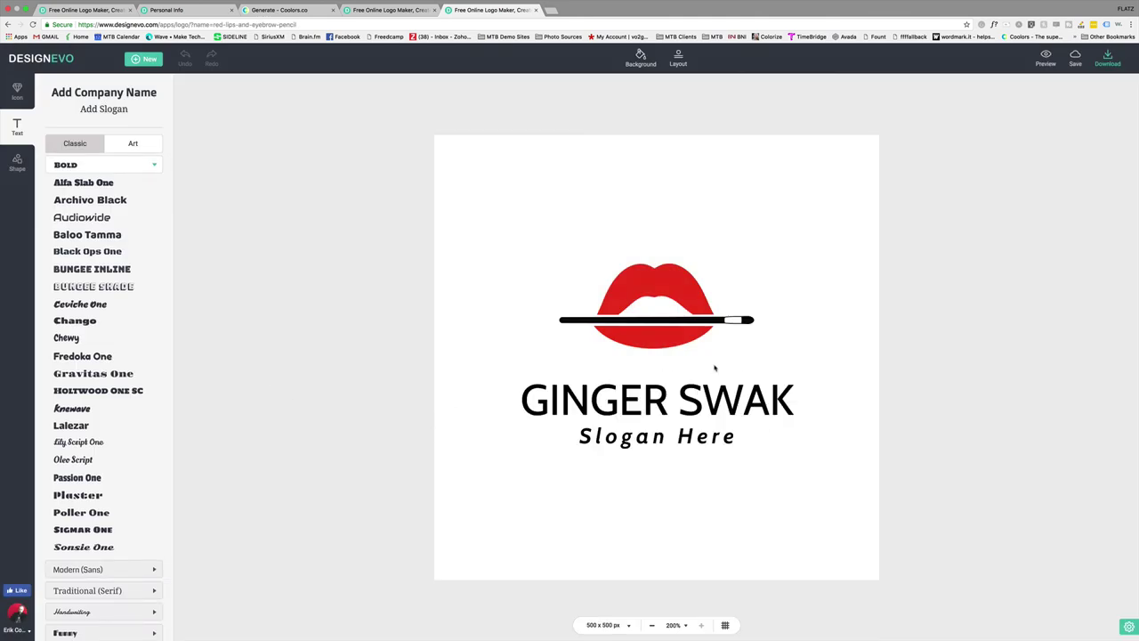
Step: Select the lips and pencil elements in turn, then try moving the pencil up and undo it
left_click(662, 336)
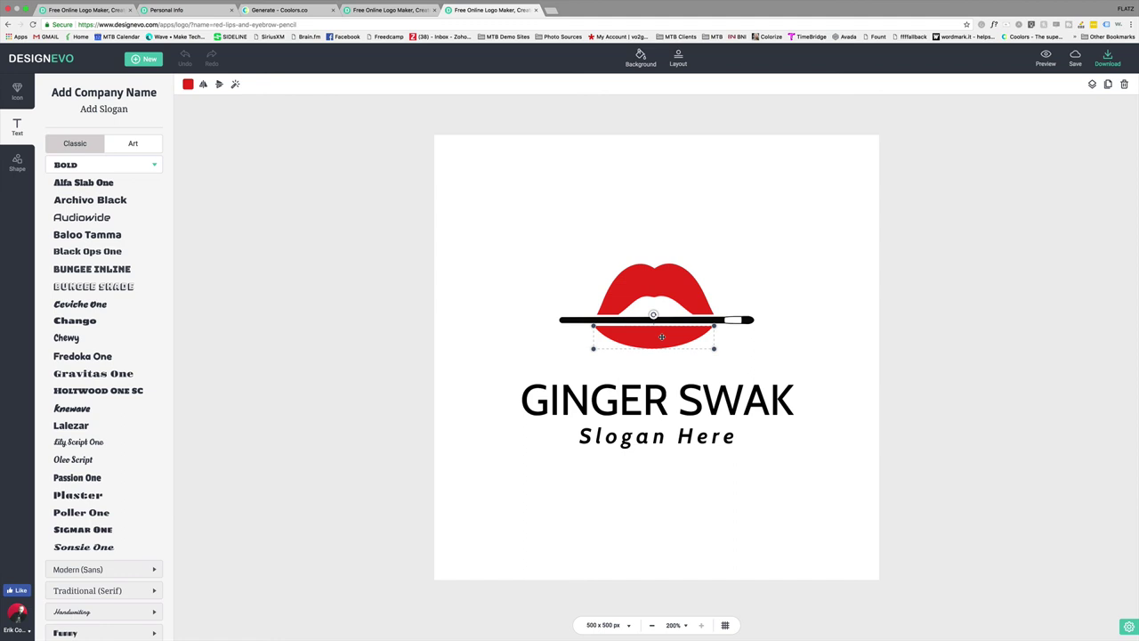
left_click(668, 308)
left_click(666, 320)
left_click(680, 314)
left_click(671, 320)
left_click(670, 334)
left_click(675, 319)
left_click(680, 292)
left_click(839, 347)
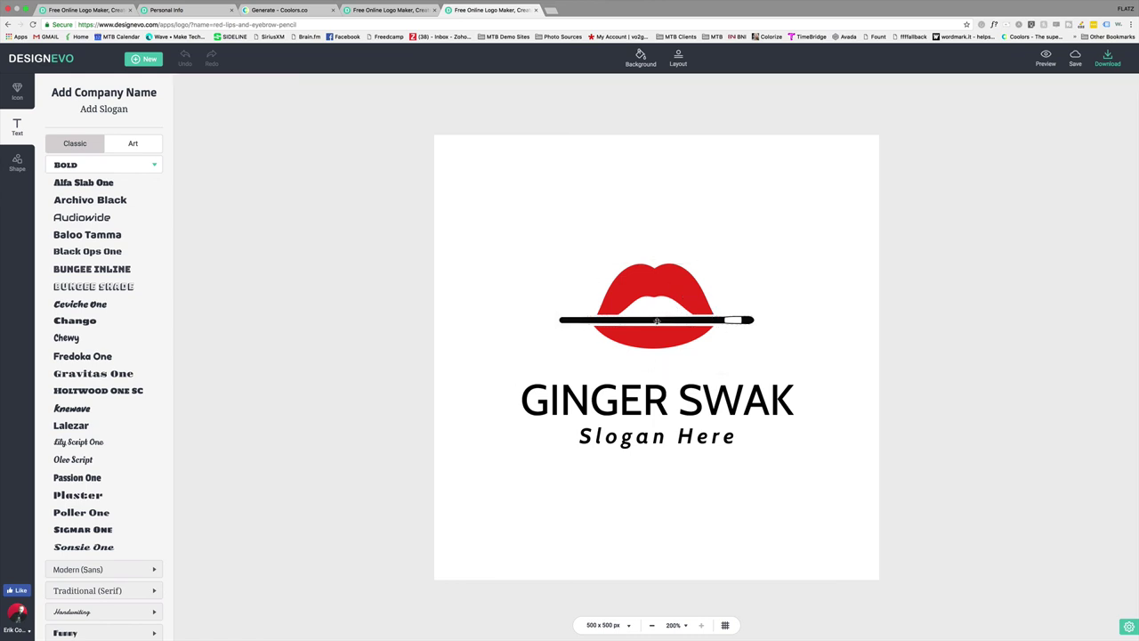
left_click_drag(657, 320, 674, 165)
key("ctrl+z")
Step: Browse the Symbol, Banner and Outlined Shape sets in the shape library
left_click(17, 163)
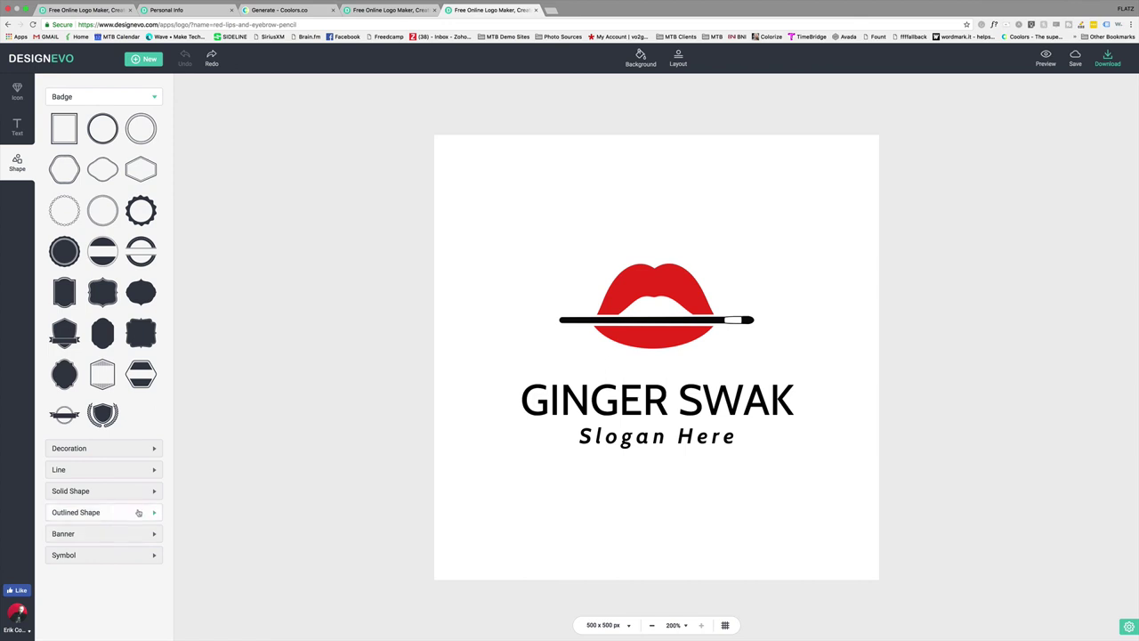
left_click(142, 553)
scroll(143, 556, "down", 1)
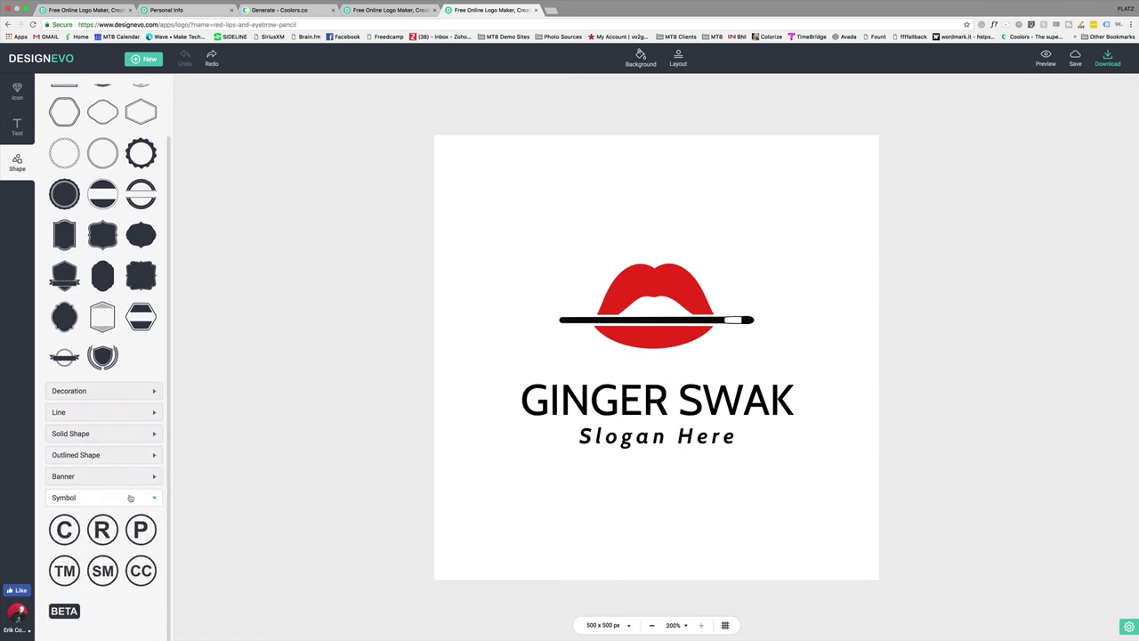
left_click(97, 476)
scroll(107, 356, "down", 3)
left_click(108, 289)
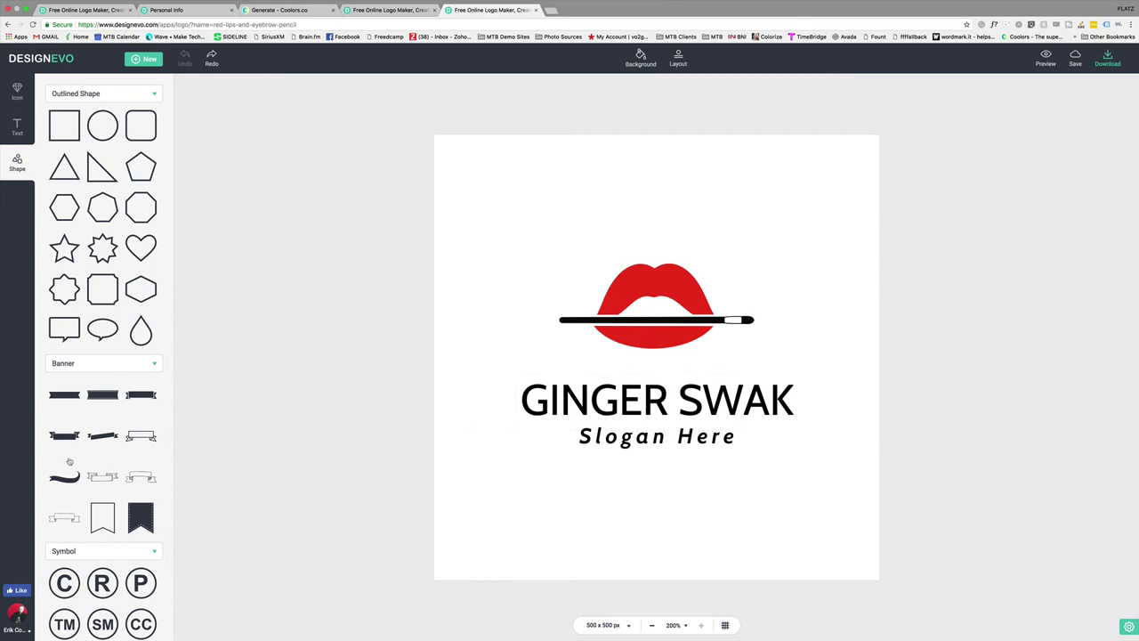
scroll(70, 462, "up", 8)
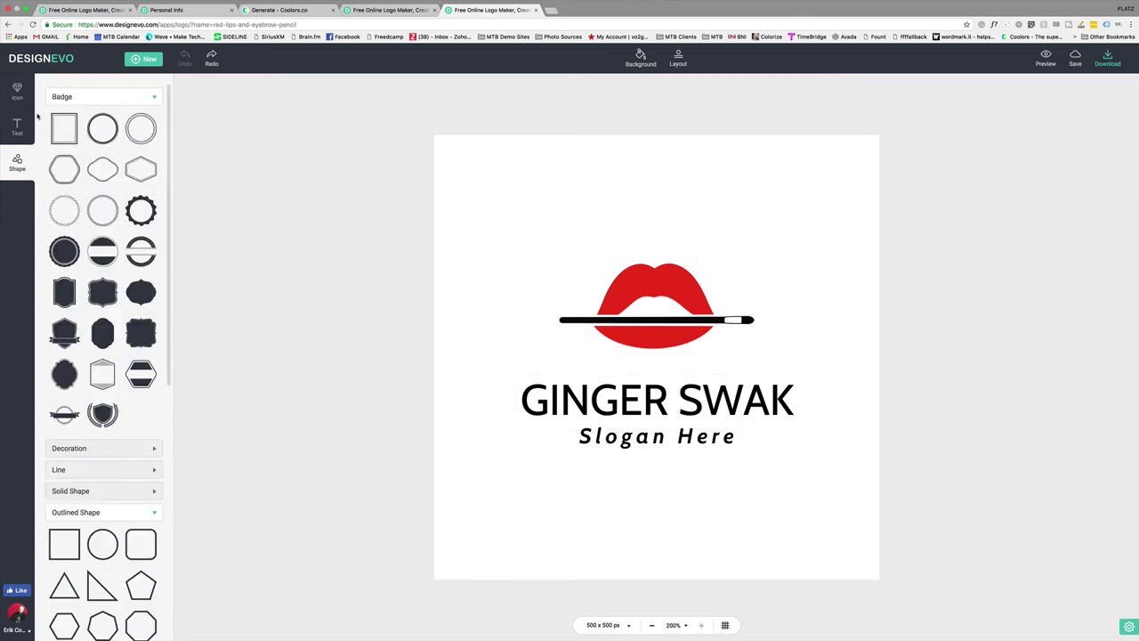
left_click(19, 89)
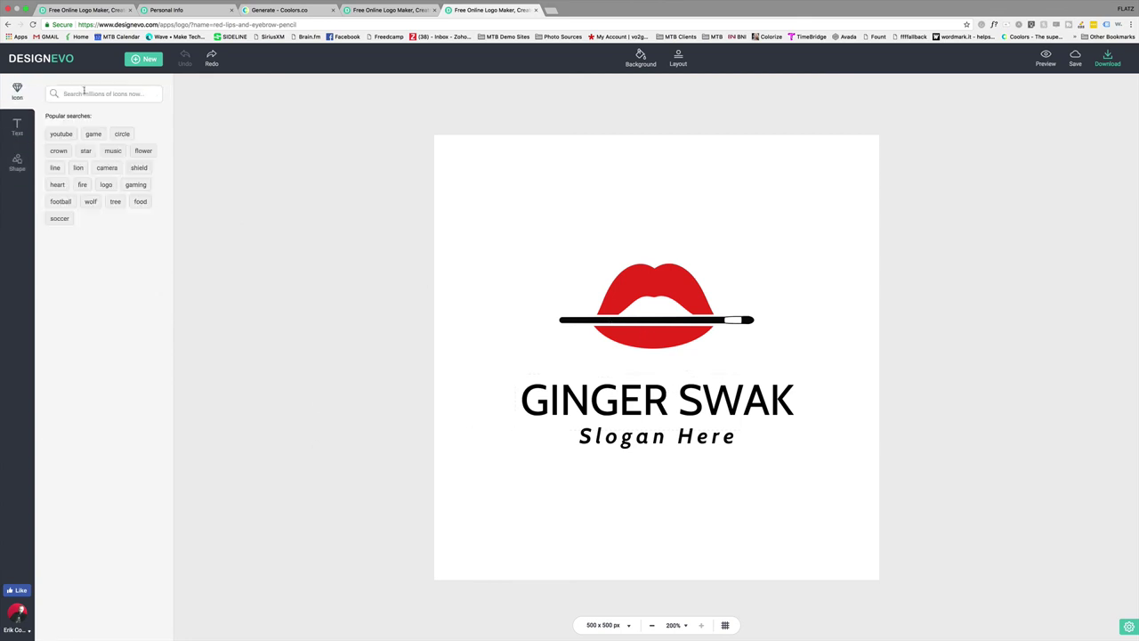
Step: Search icons for 'lips' and add a black lips icon from the results below the pencil
left_click(84, 93)
type("lips")
key("Return")
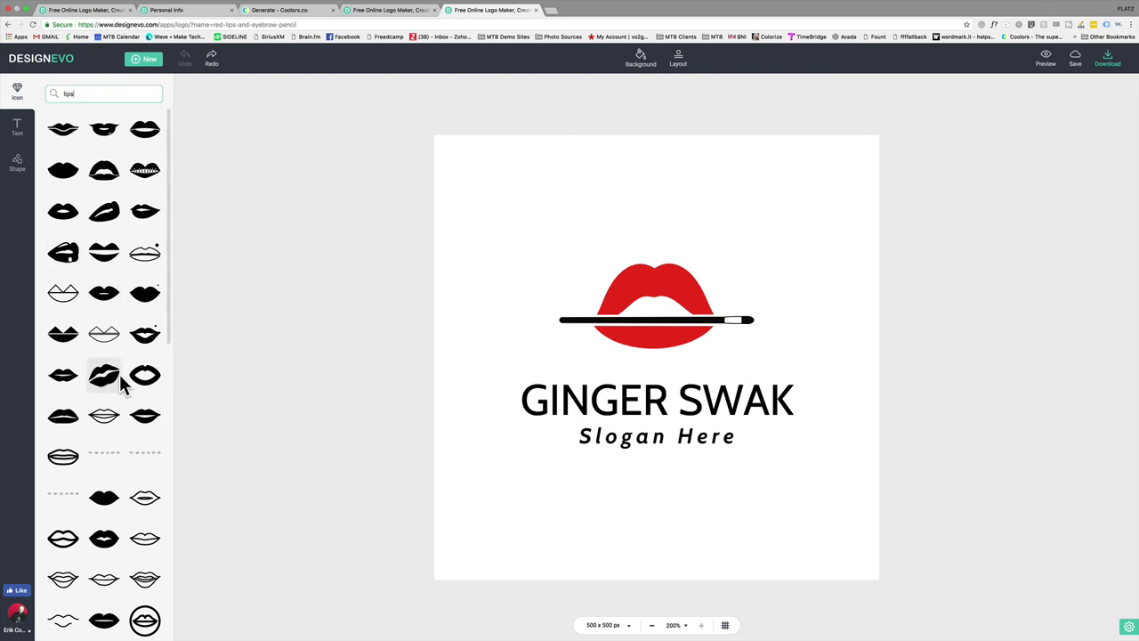
scroll(117, 552, "down", 3)
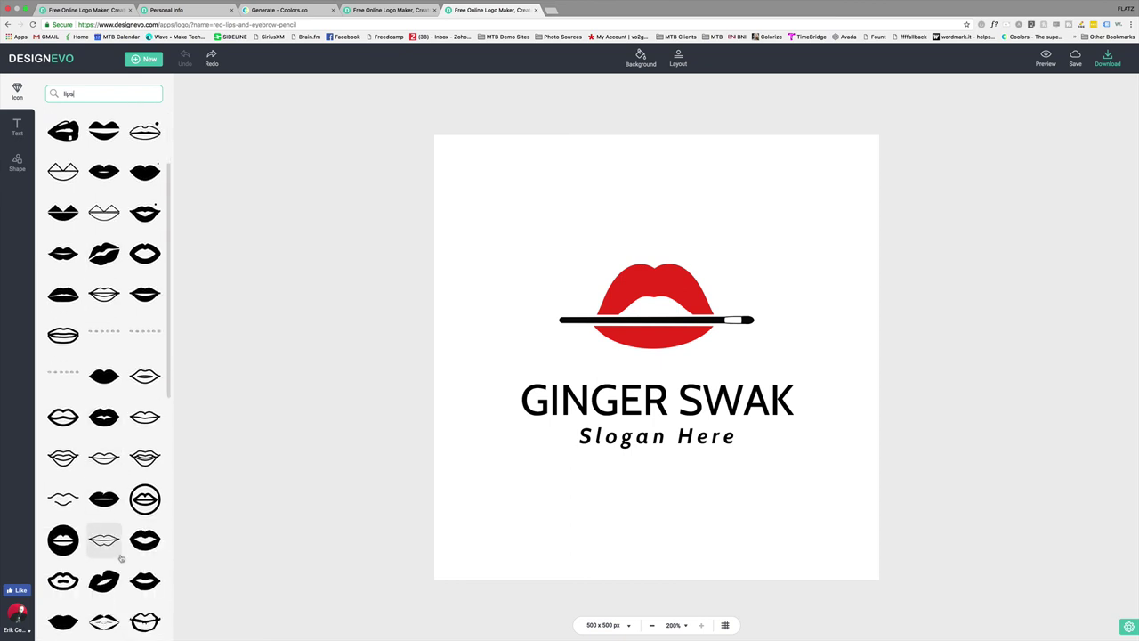
scroll(82, 532, "down", 2)
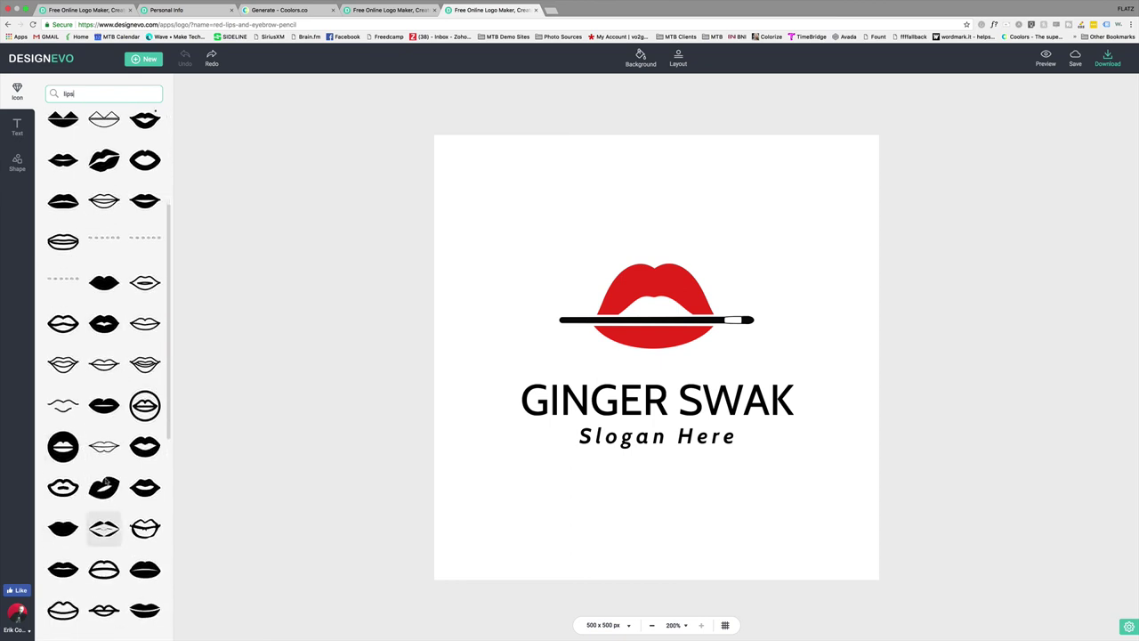
scroll(104, 498, "down", 3)
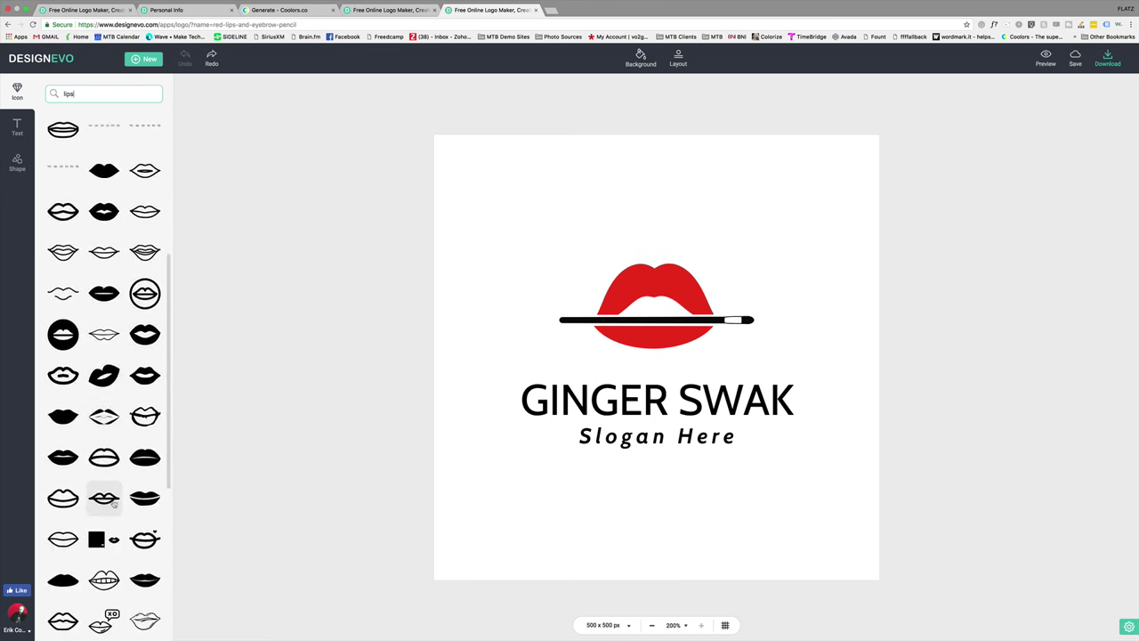
scroll(103, 580, "down", 3)
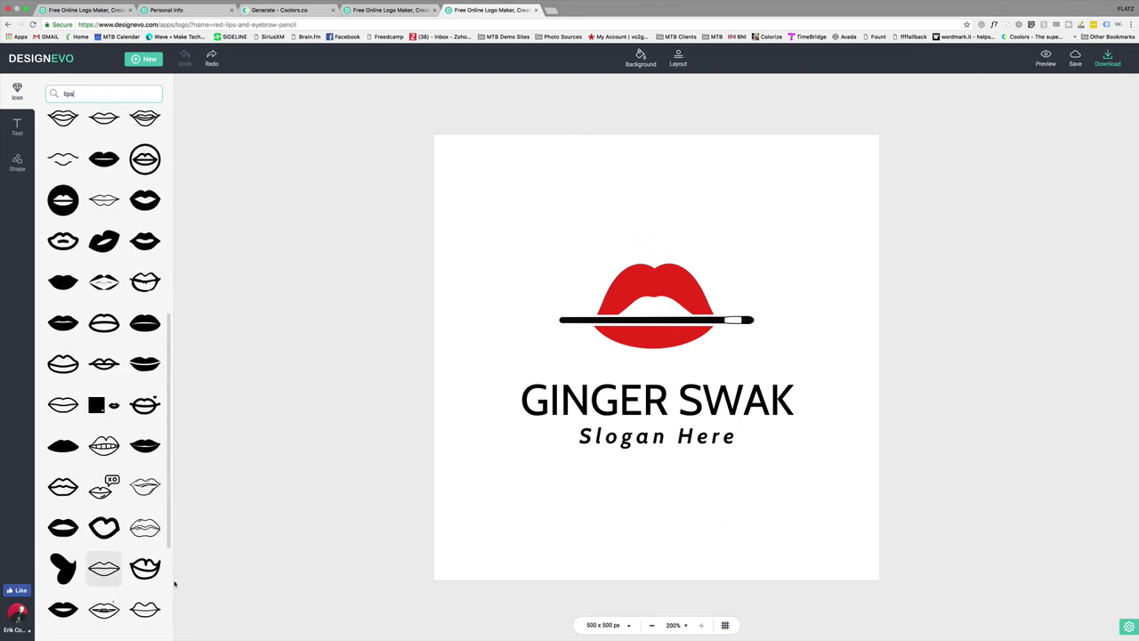
scroll(145, 583, "down", 2)
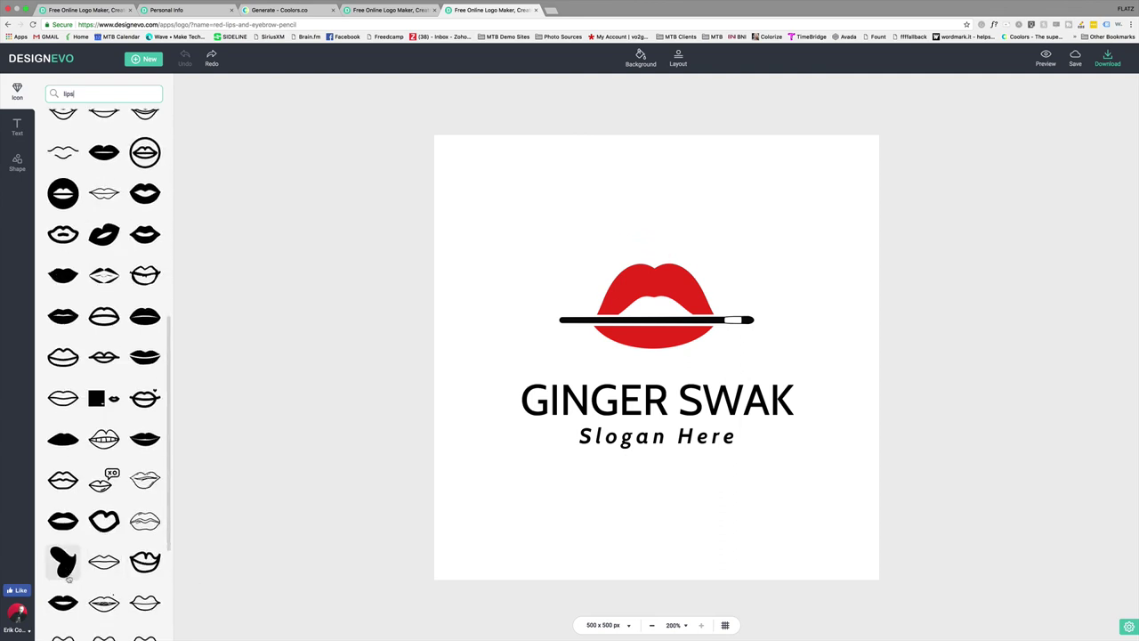
scroll(145, 589, "down", 1)
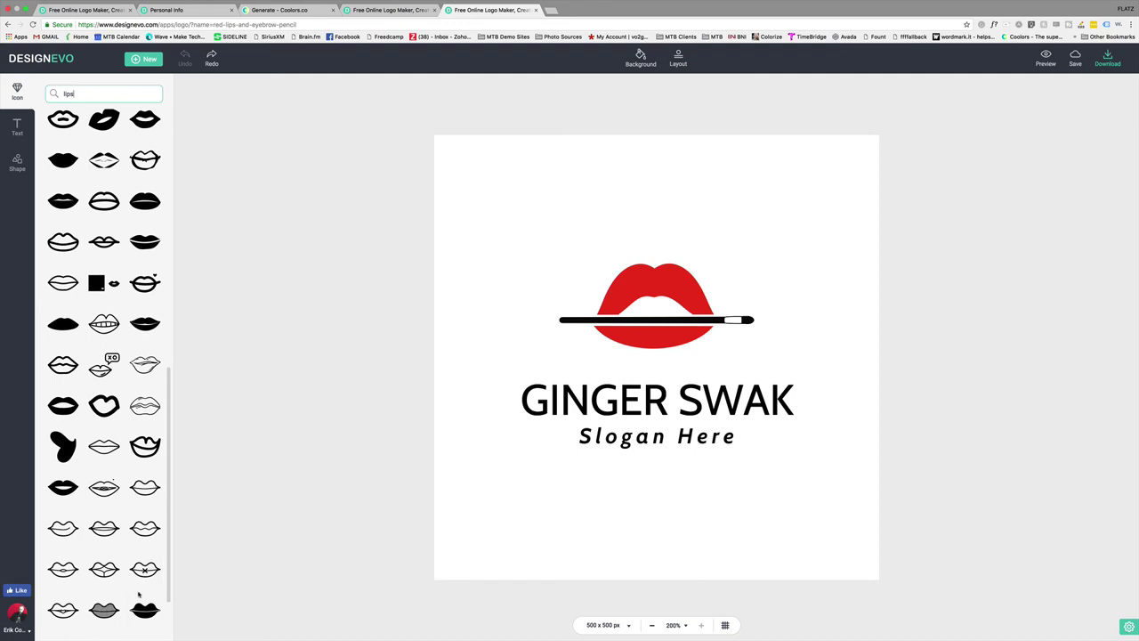
scroll(145, 589, "down", 2)
scroll(144, 521, "down", 1)
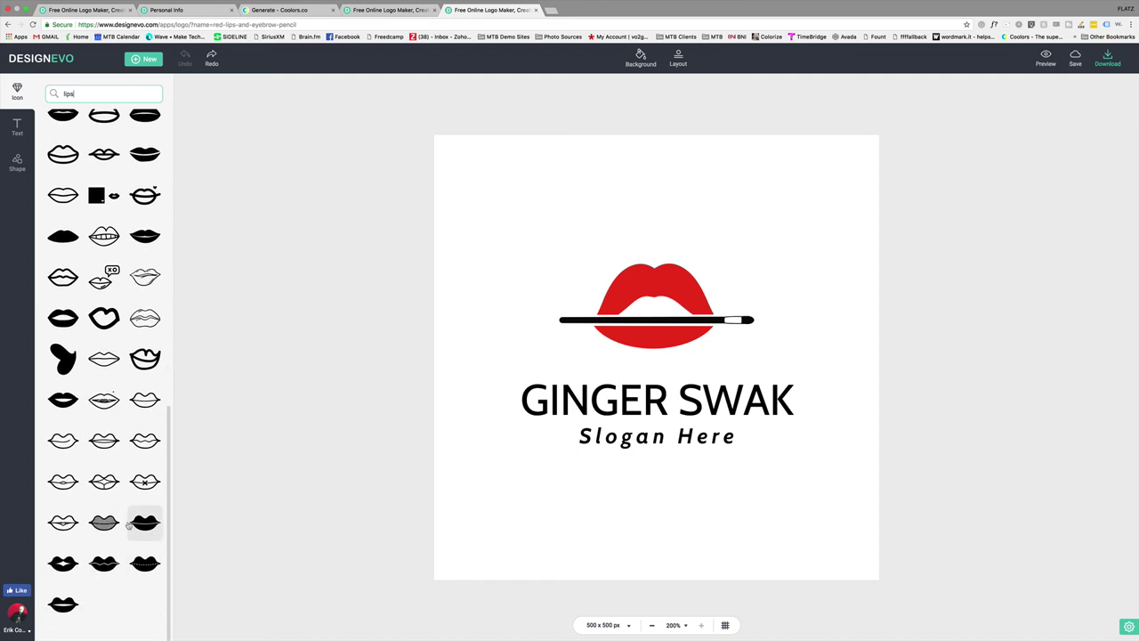
scroll(99, 580, "up", 2)
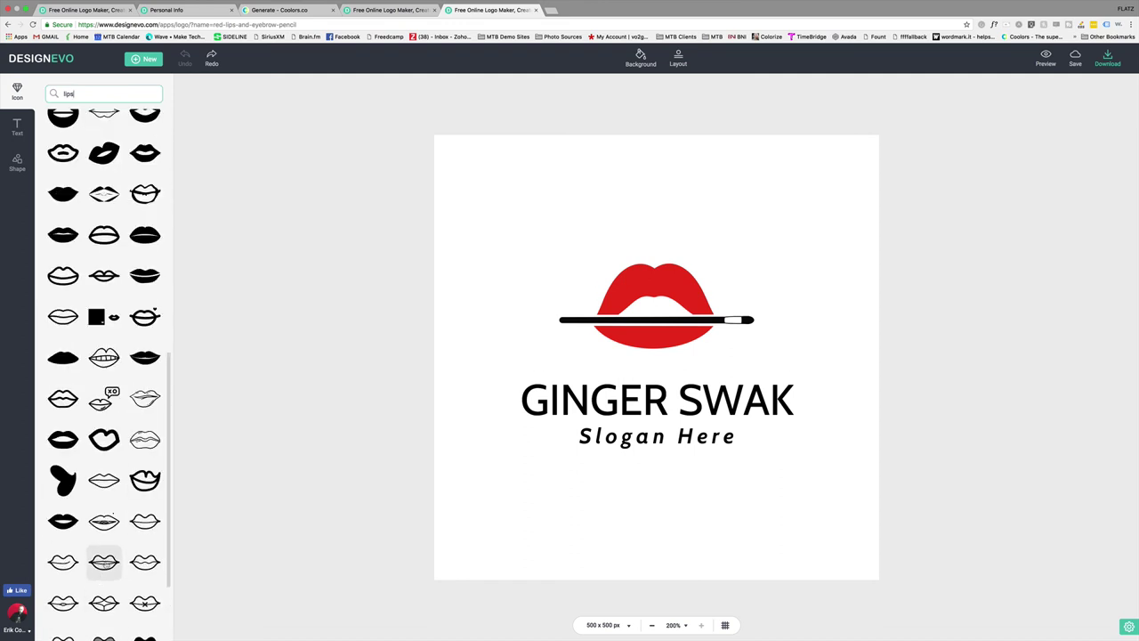
scroll(101, 457, "up", 1)
scroll(102, 457, "up", 5)
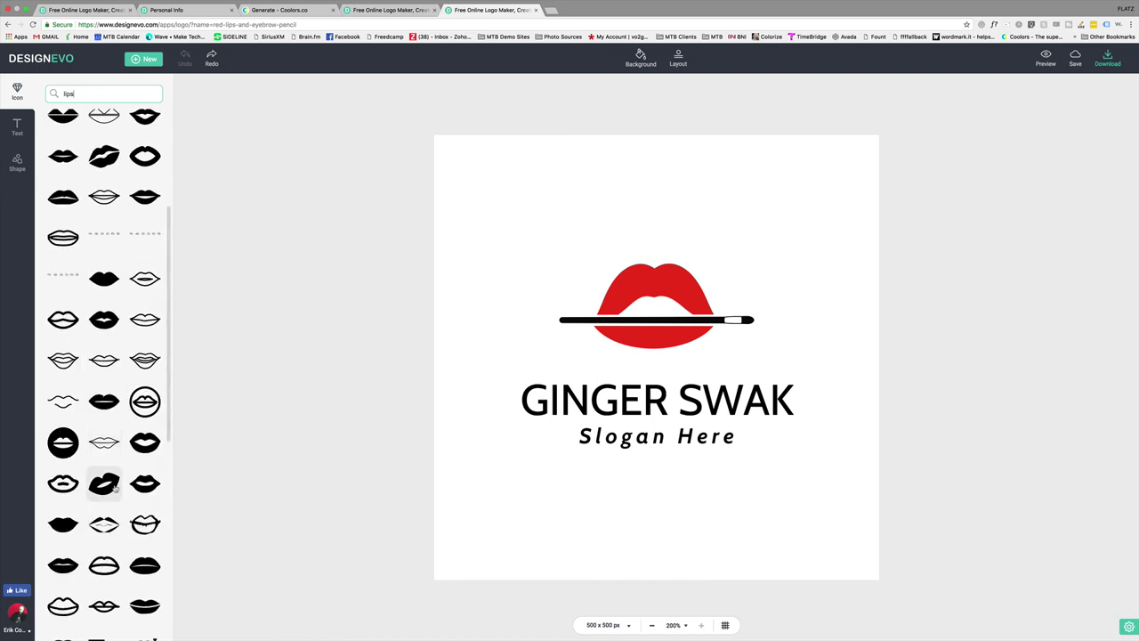
scroll(116, 488, "up", 1)
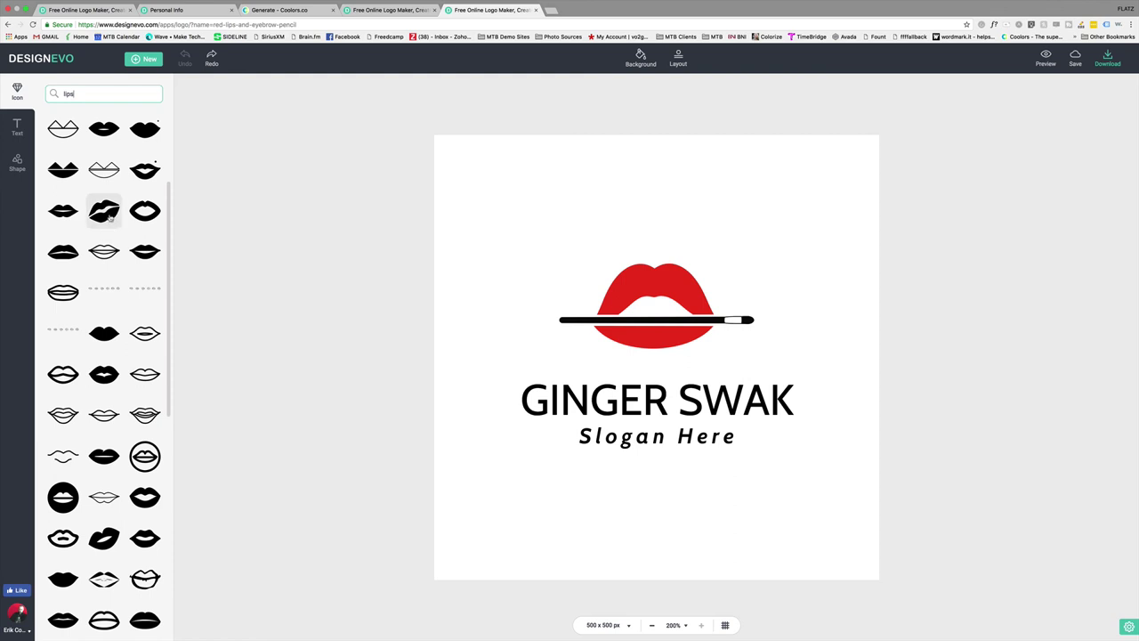
scroll(134, 267, "up", 3)
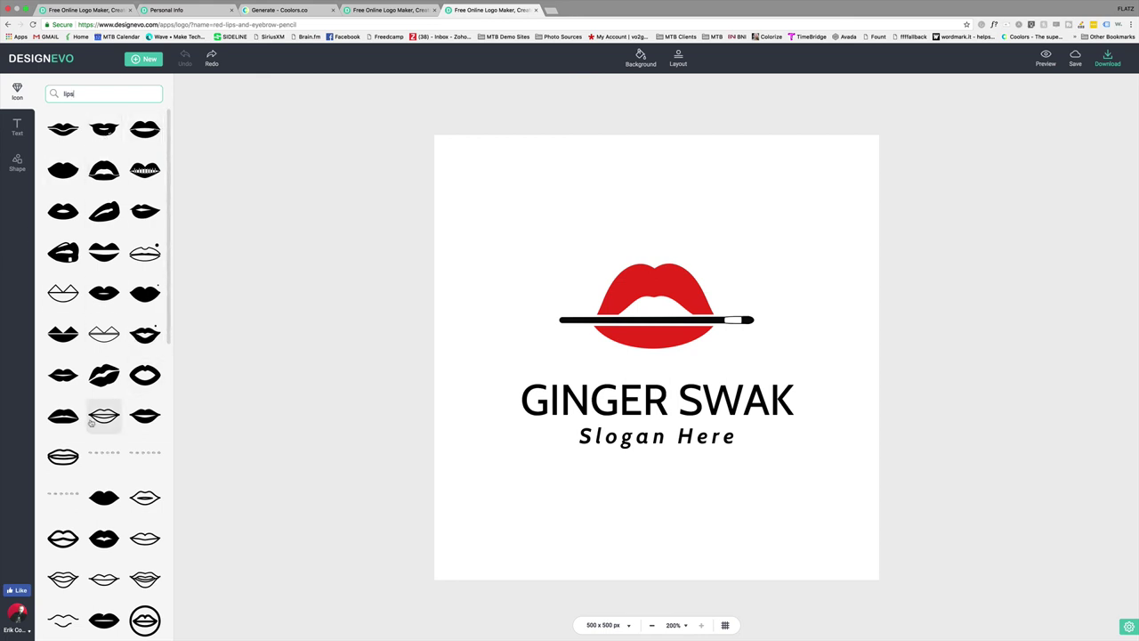
scroll(104, 418, "down", 2)
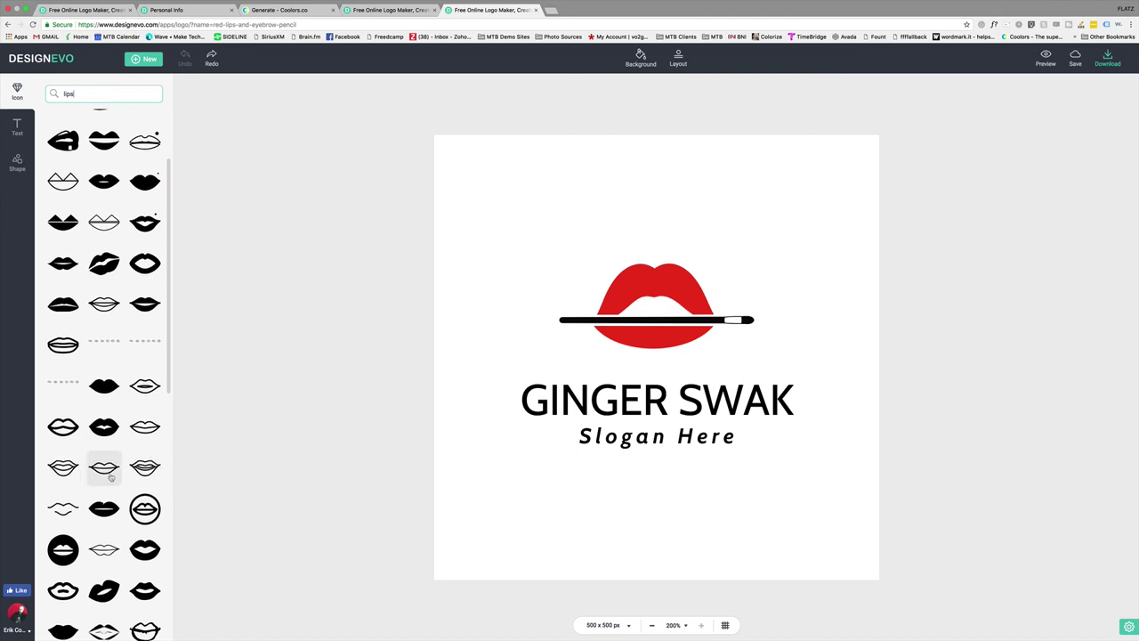
scroll(107, 472, "down", 1)
scroll(112, 476, "down", 1)
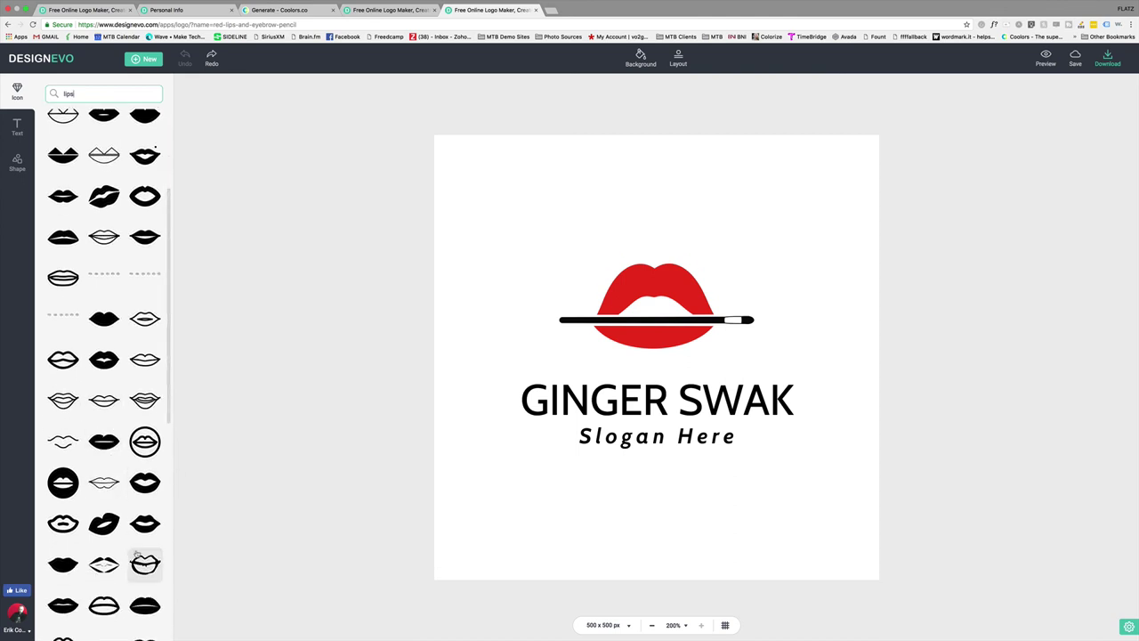
scroll(146, 481, "down", 3)
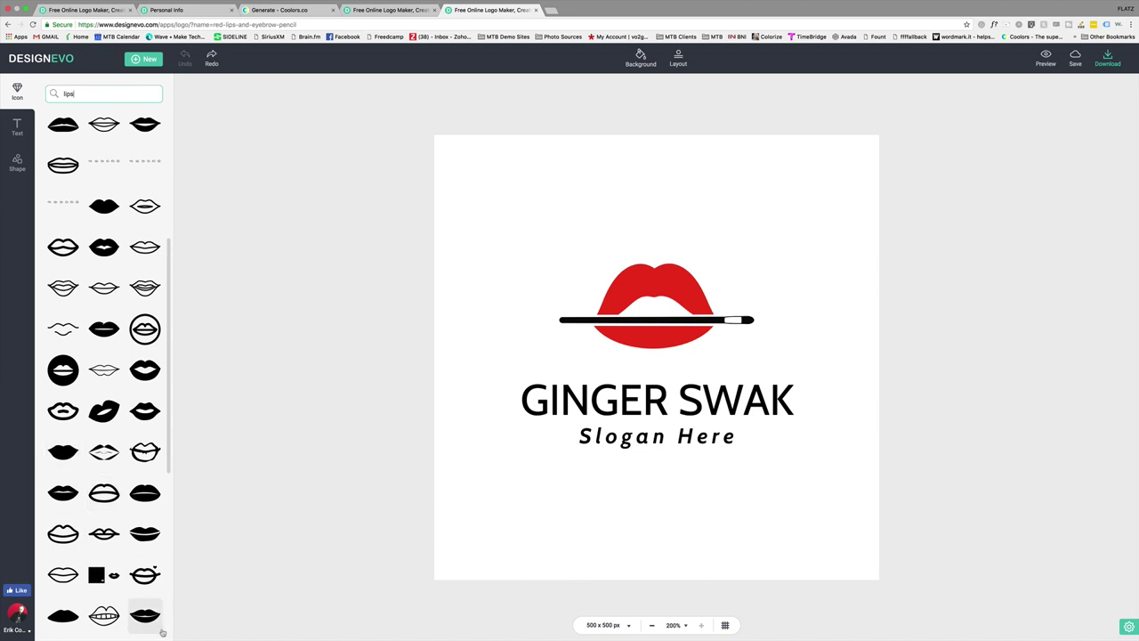
scroll(148, 615, "down", 1)
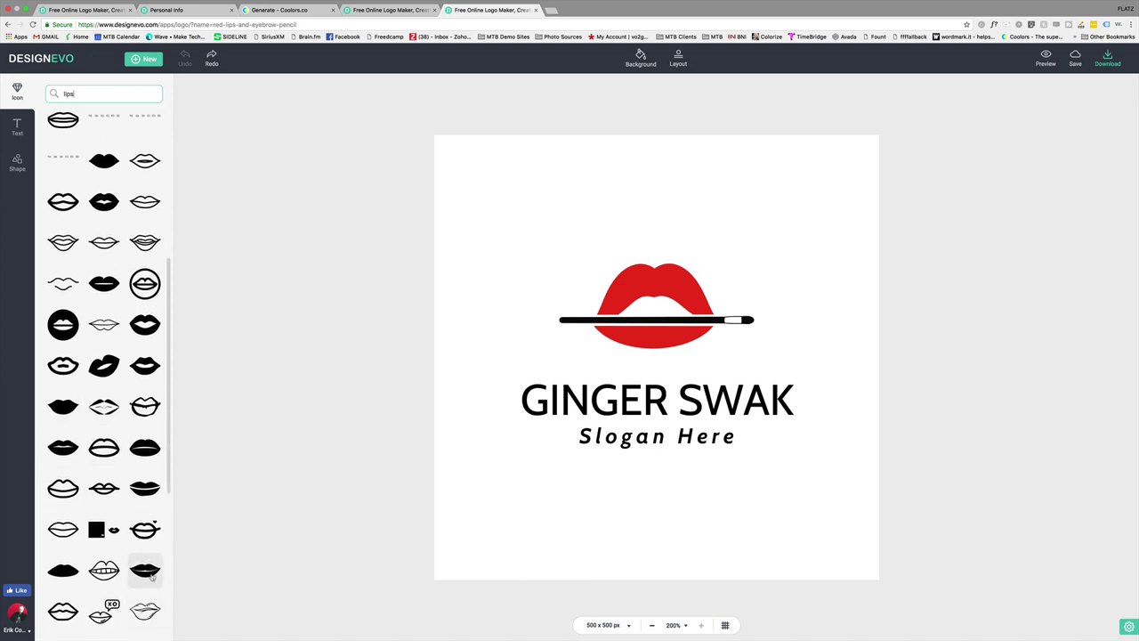
left_click(145, 571)
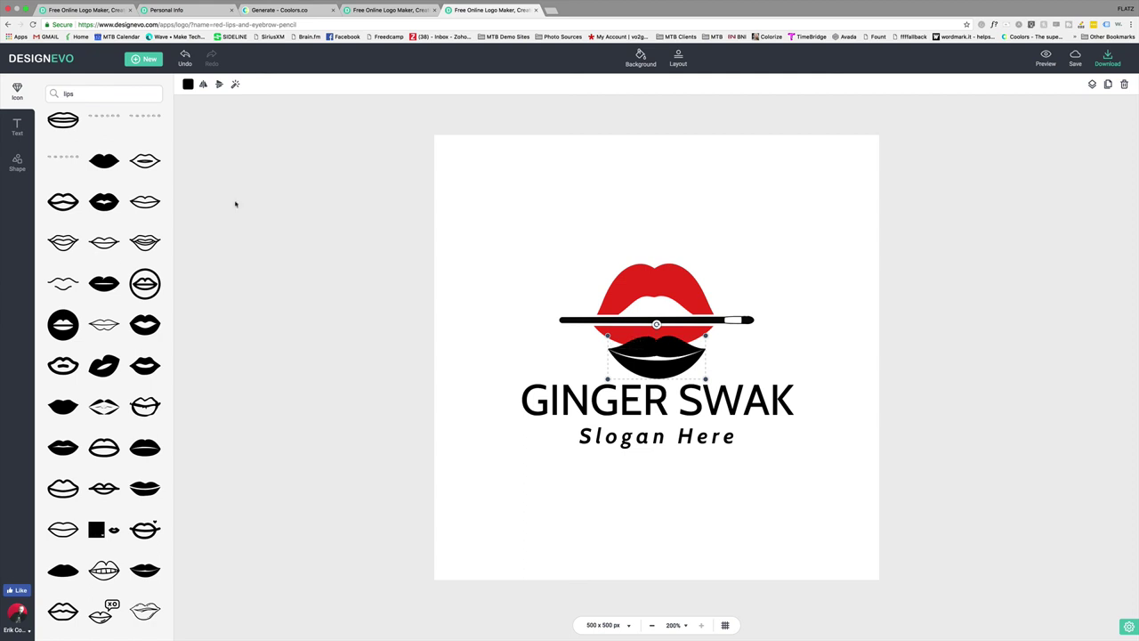
Step: Recolour the newly added lips icon red
left_click(188, 85)
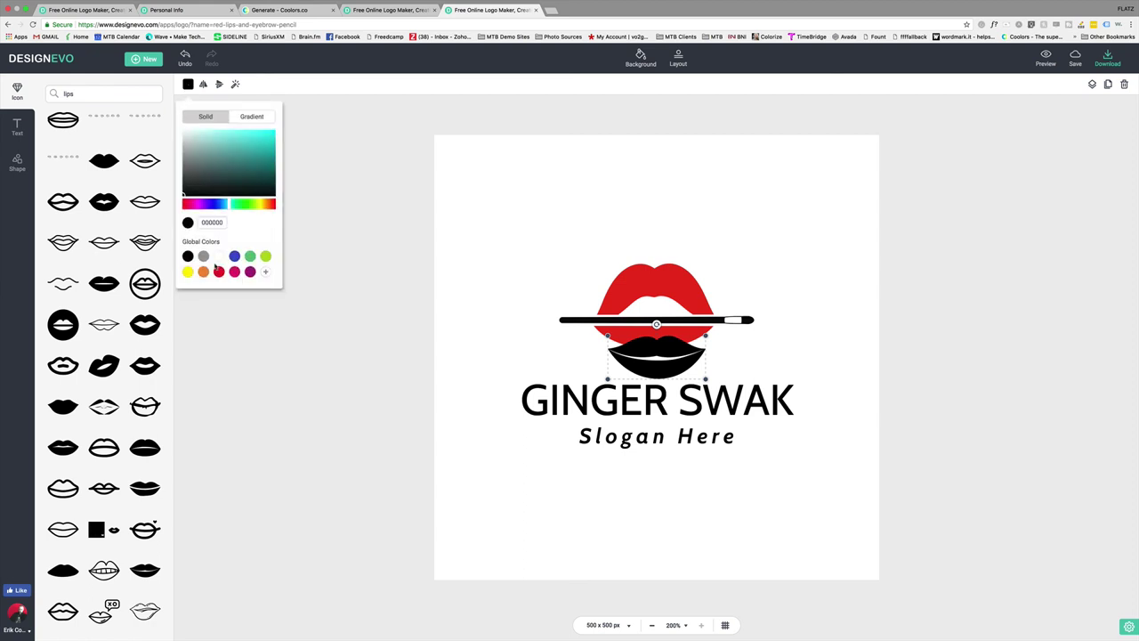
left_click(218, 272)
left_click(647, 293)
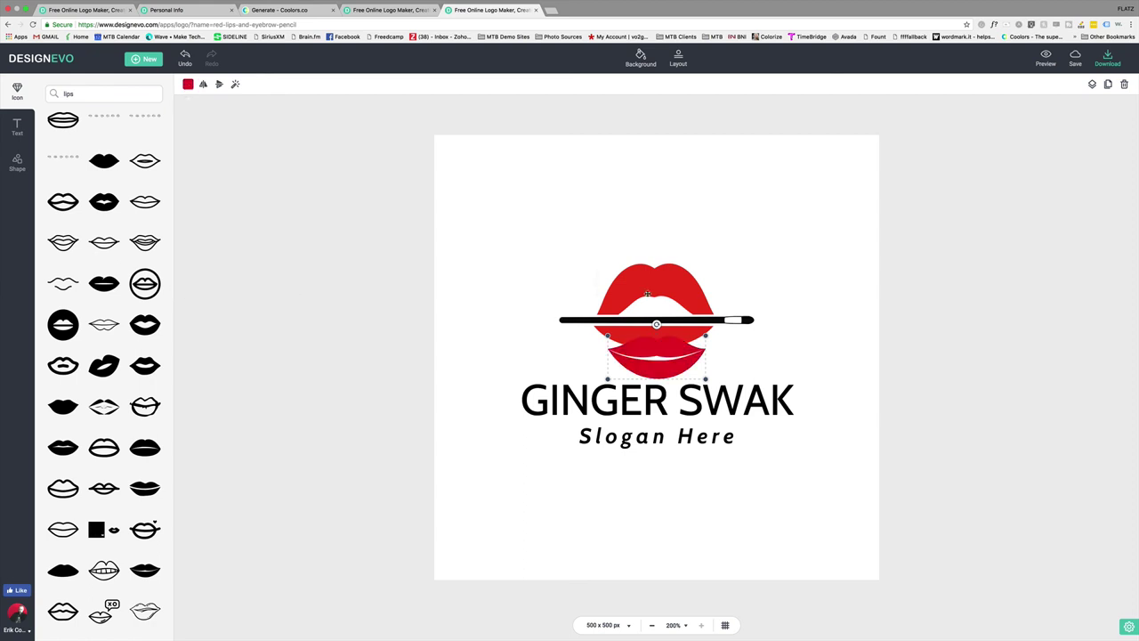
Step: Delete the upper lips, the eyebrow pencil and the rear red lips
left_click(647, 285)
left_click_drag(672, 283, 718, 222)
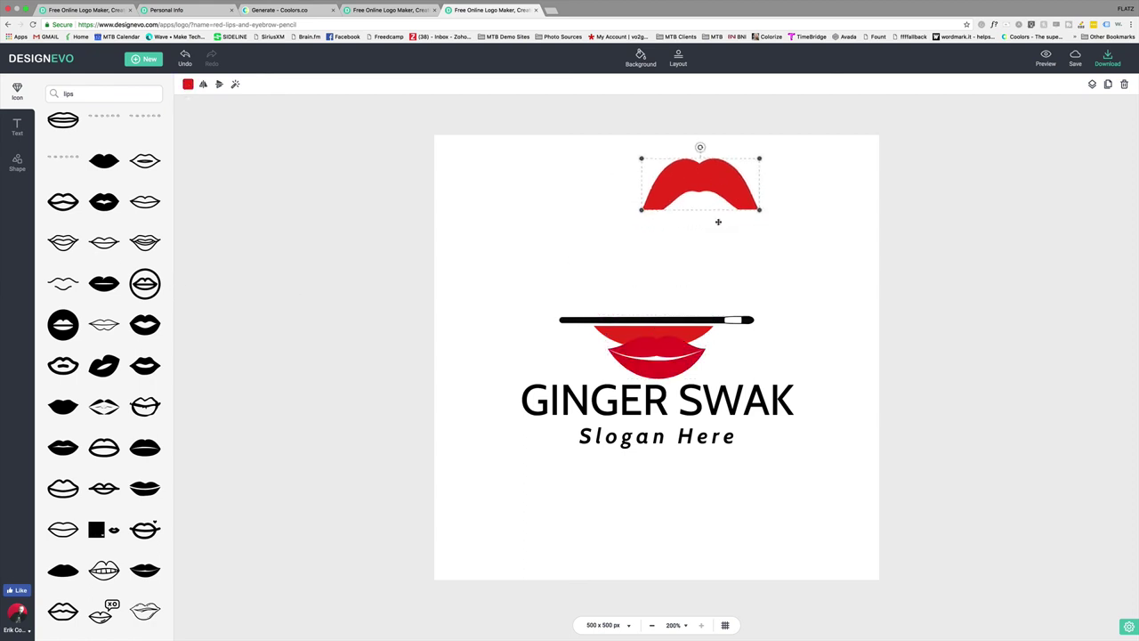
key("Delete")
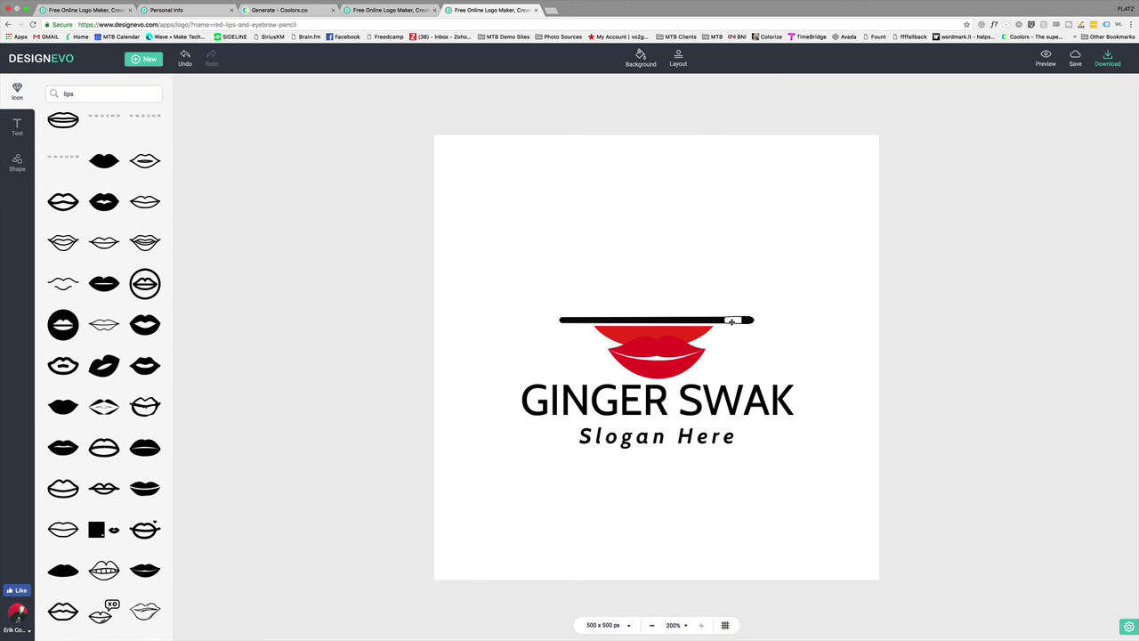
left_click(731, 320)
key("Delete")
left_click(695, 338)
key("Delete")
Step: Enlarge the remaining lips icon and move it above the GINGER SWAK name
left_click(679, 353)
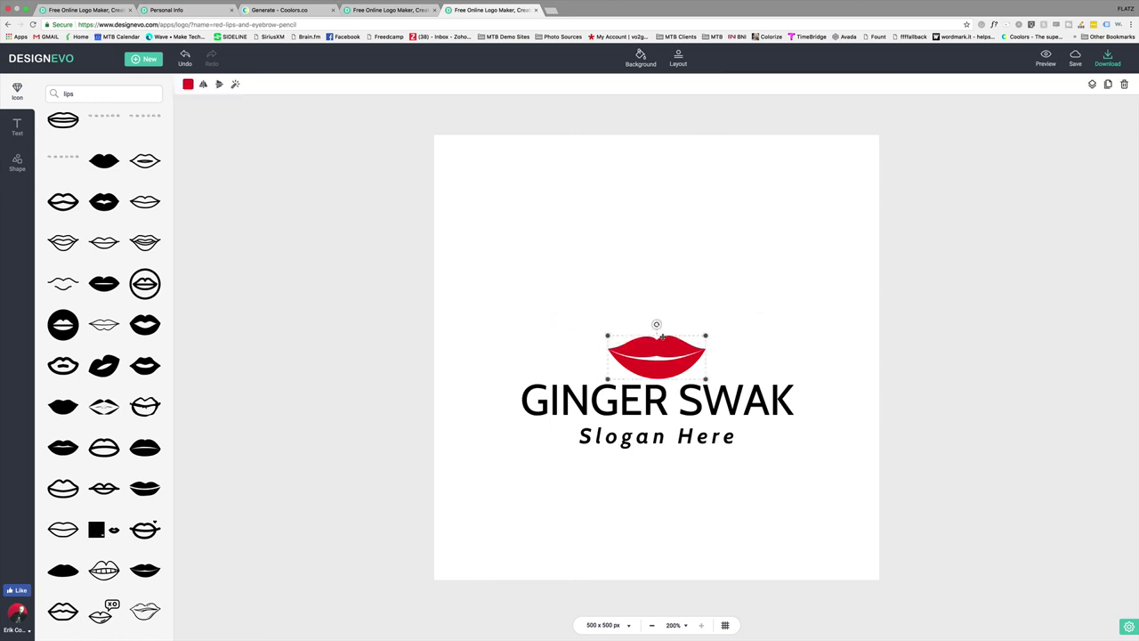
left_click_drag(607, 333, 551, 311)
left_click_drag(634, 326, 663, 312)
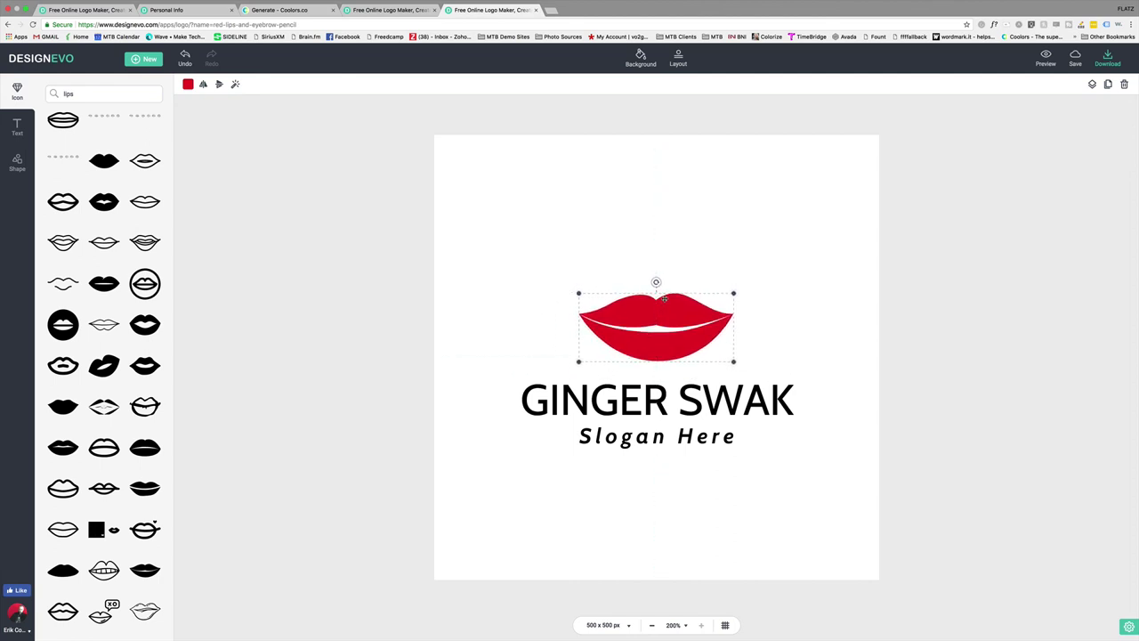
left_click(684, 392)
Step: Try the Poppins font on the name and toggle all-caps off and back on
left_click(17, 128)
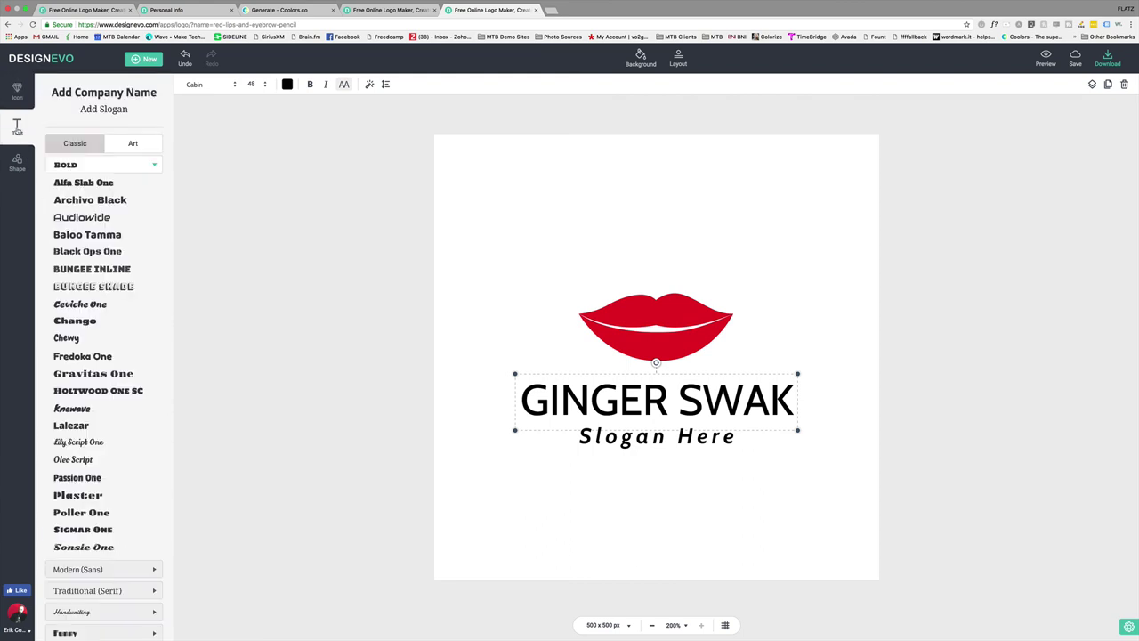
left_click(214, 84)
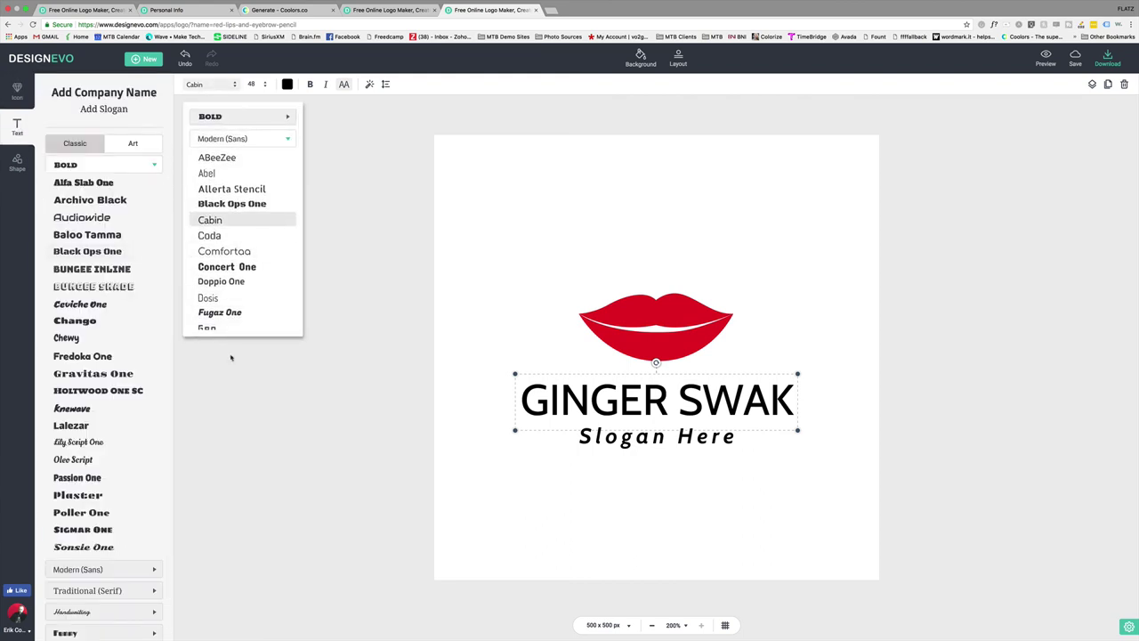
scroll(240, 303, "down", 3)
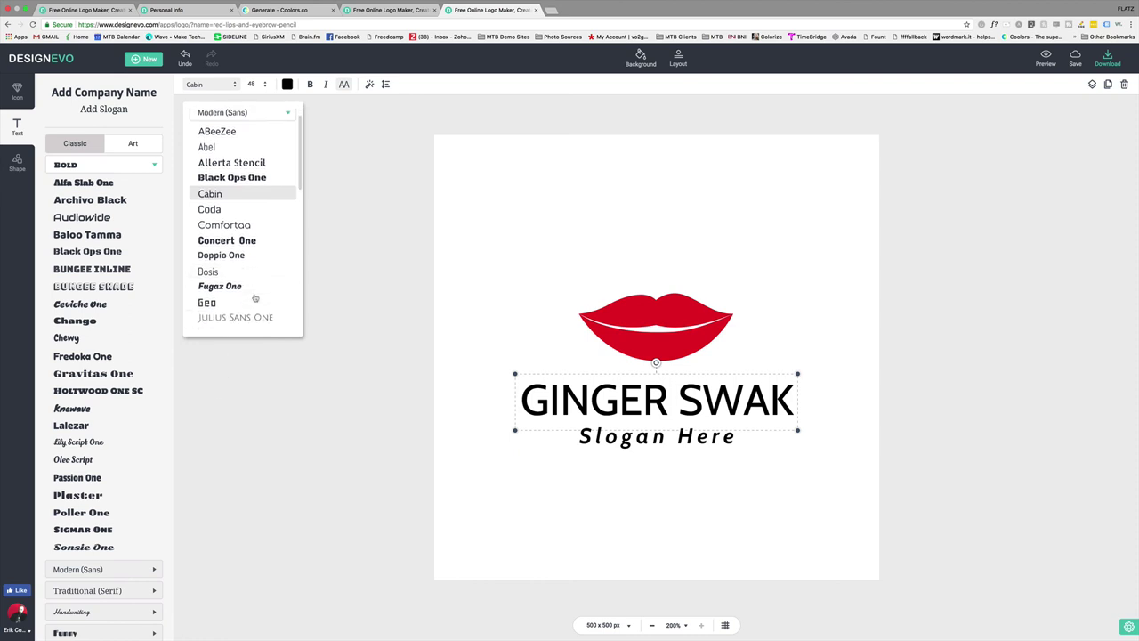
scroll(254, 298, "down", 4)
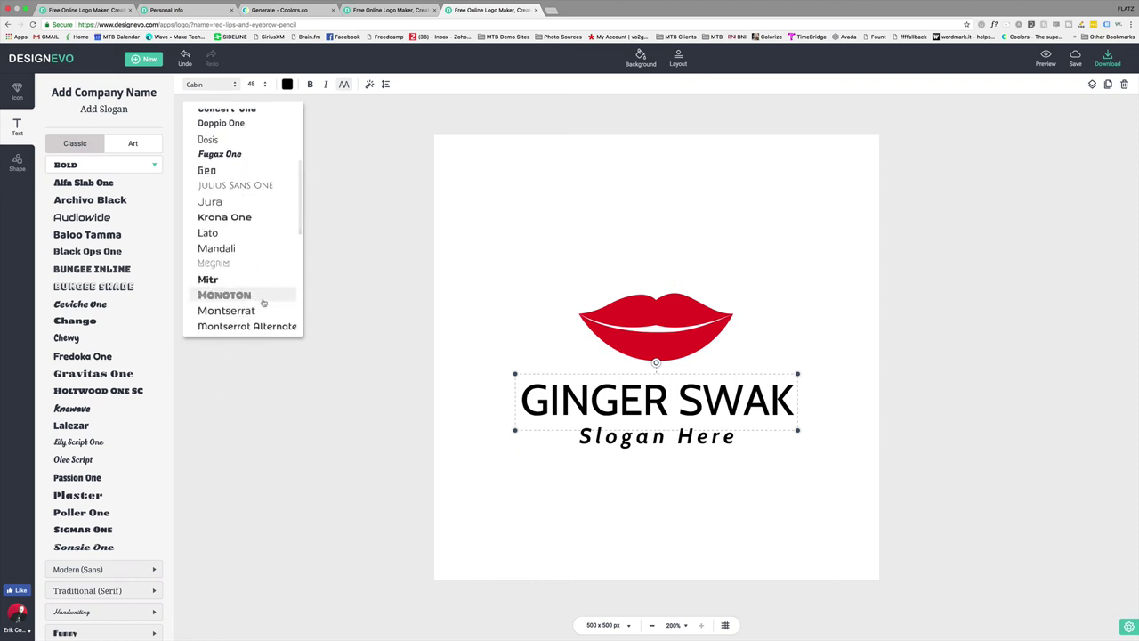
scroll(259, 301, "down", 2)
scroll(263, 302, "down", 2)
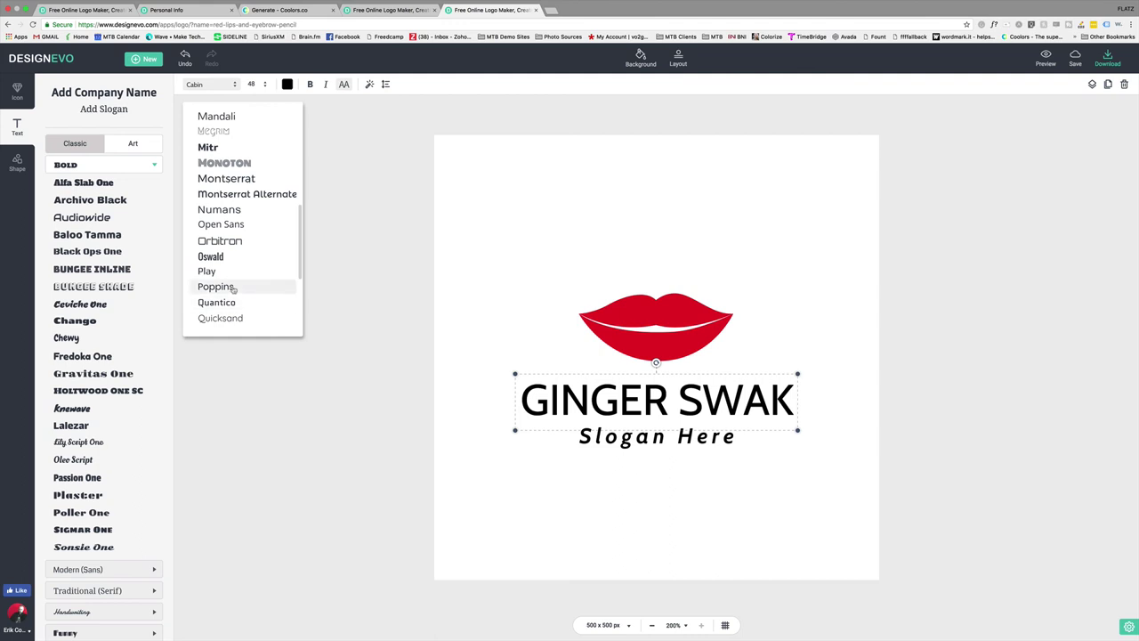
left_click(233, 288)
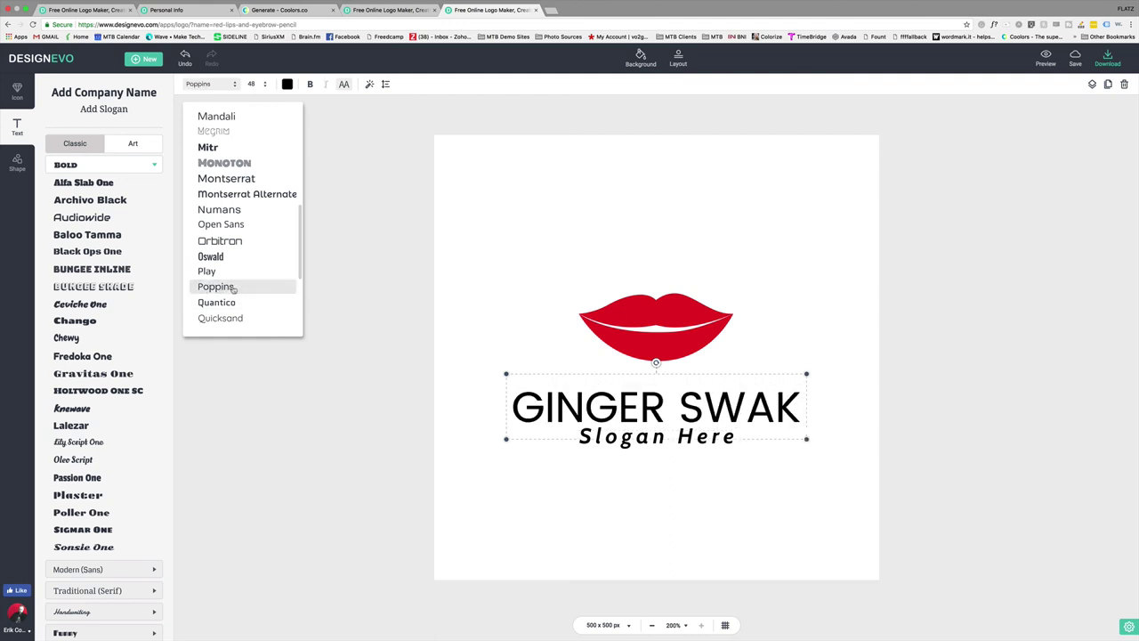
left_click(345, 85)
left_click(347, 86)
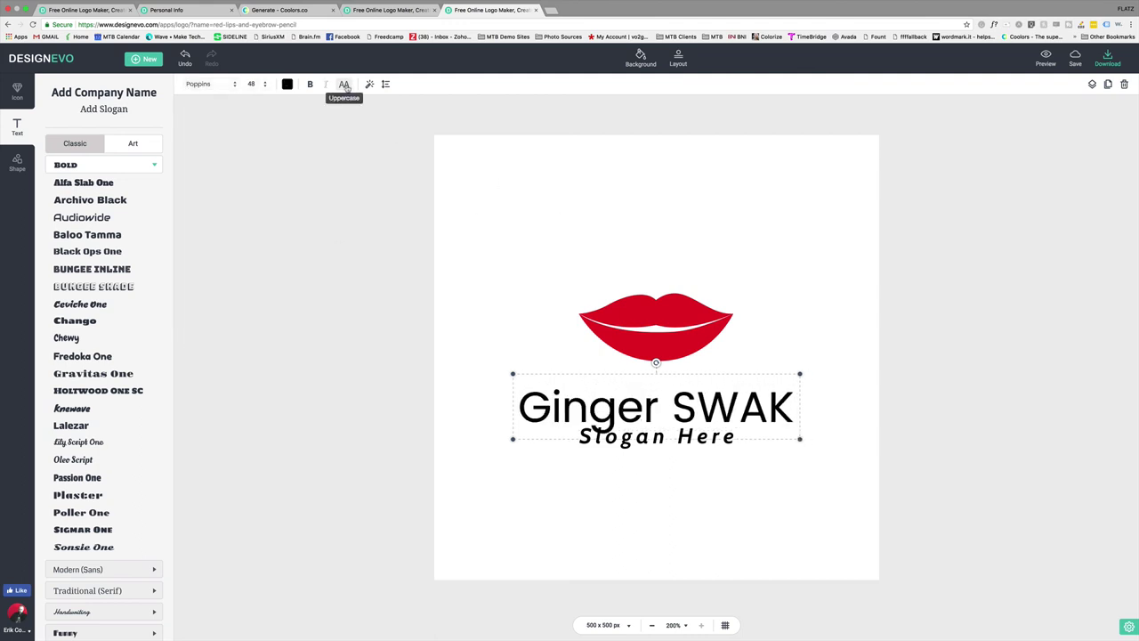
left_click(346, 87)
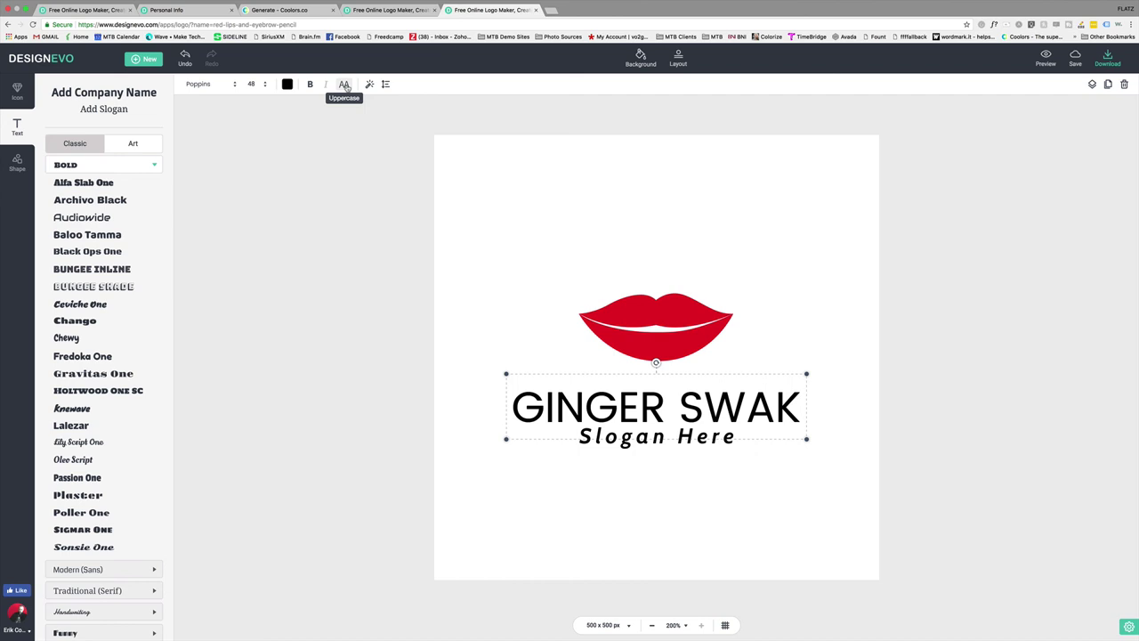
Step: Set the company name in Cinzel Decorative from the Traditional (Serif) fonts
left_click(230, 85)
scroll(279, 267, "down", 3)
scroll(254, 273, "down", 2)
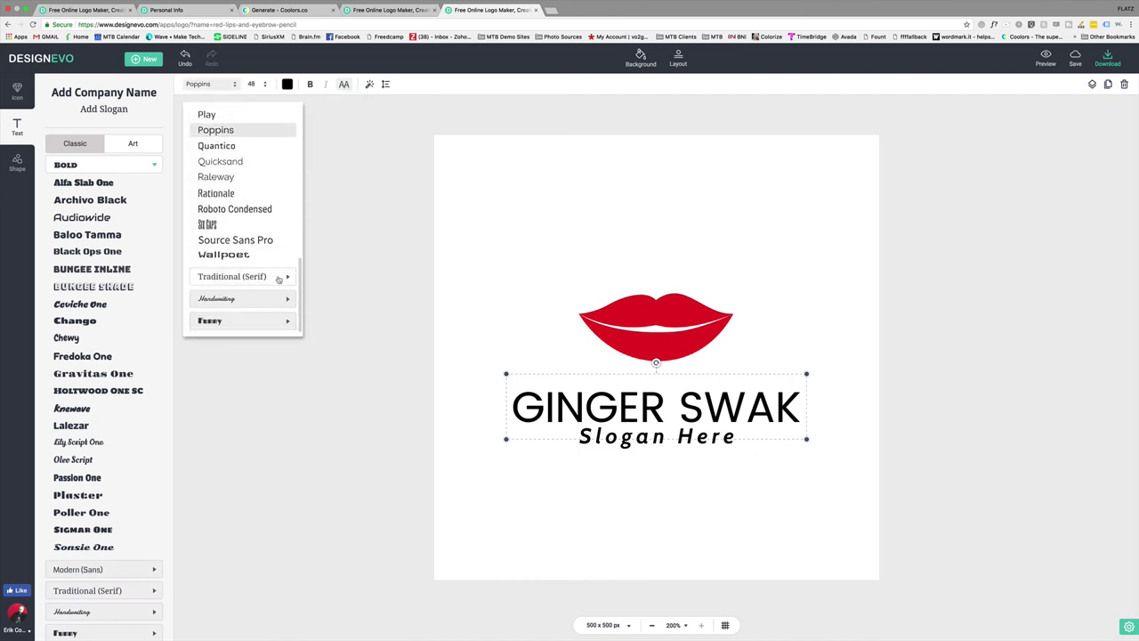
left_click(278, 280)
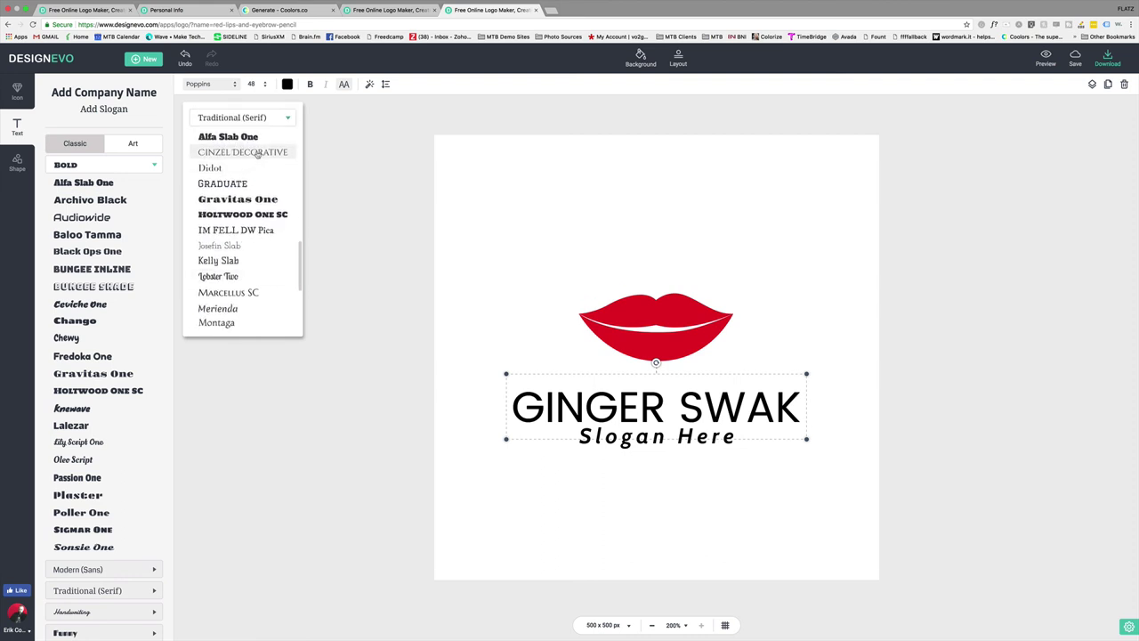
left_click(258, 153)
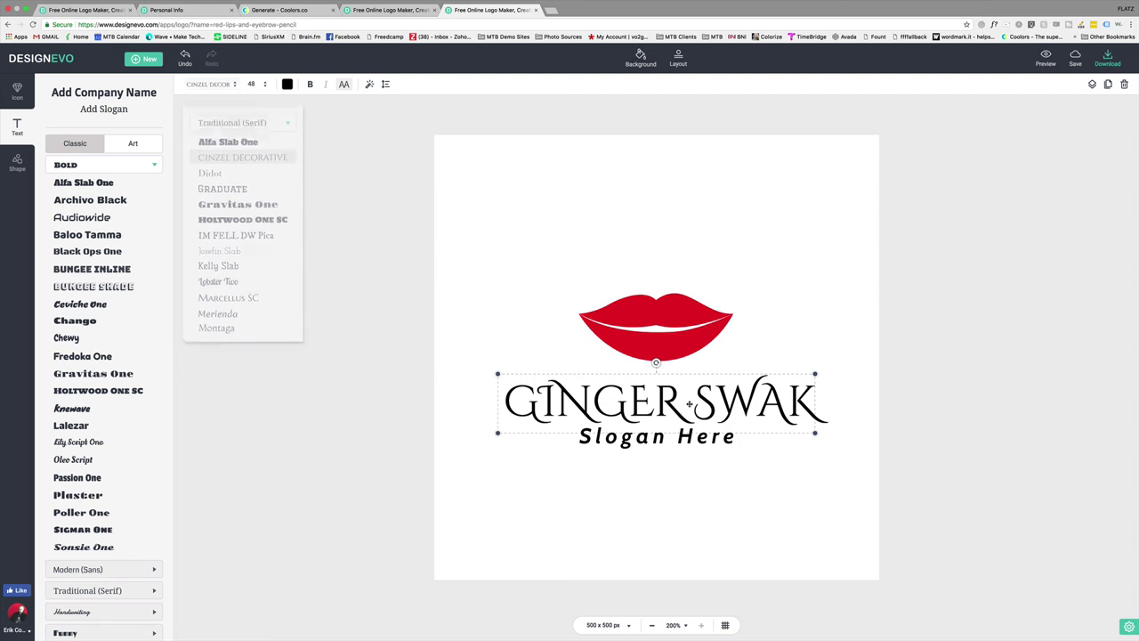
left_click(695, 405)
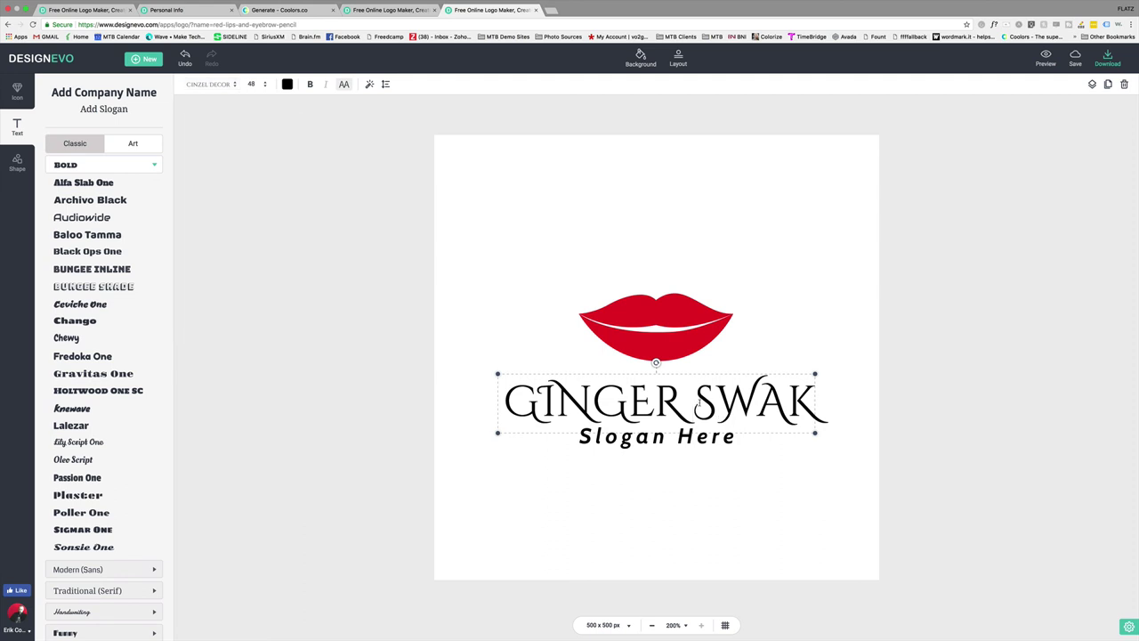
Step: Remove SWAK from the name line and paste SWAK over the slogan text
left_click_drag(696, 405, 824, 407)
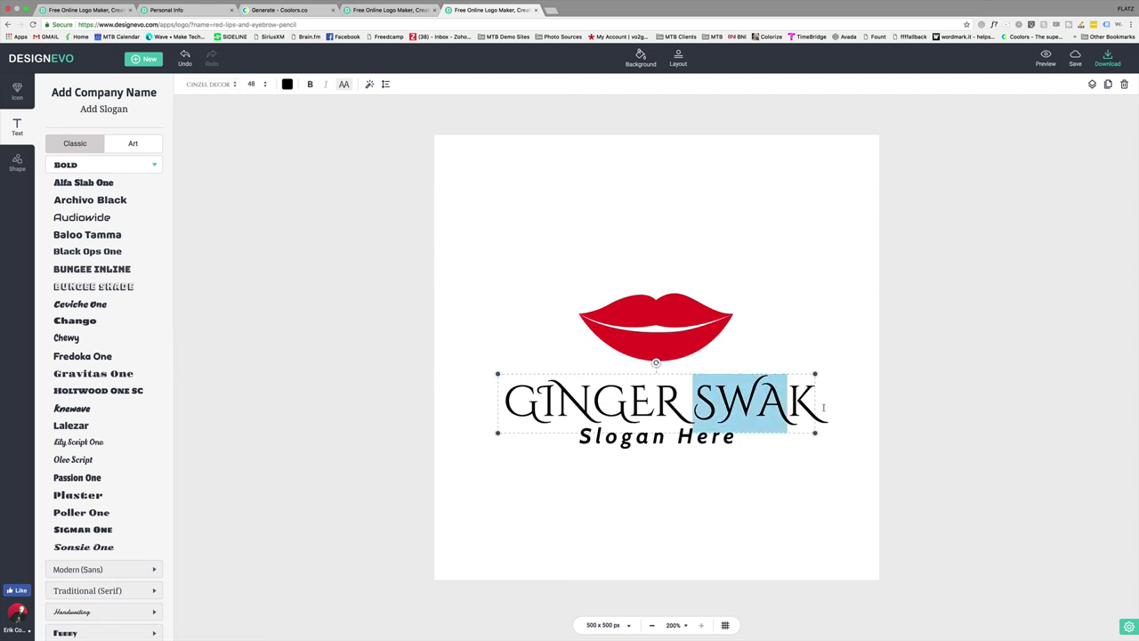
double_click(803, 407)
key("ctrl+c")
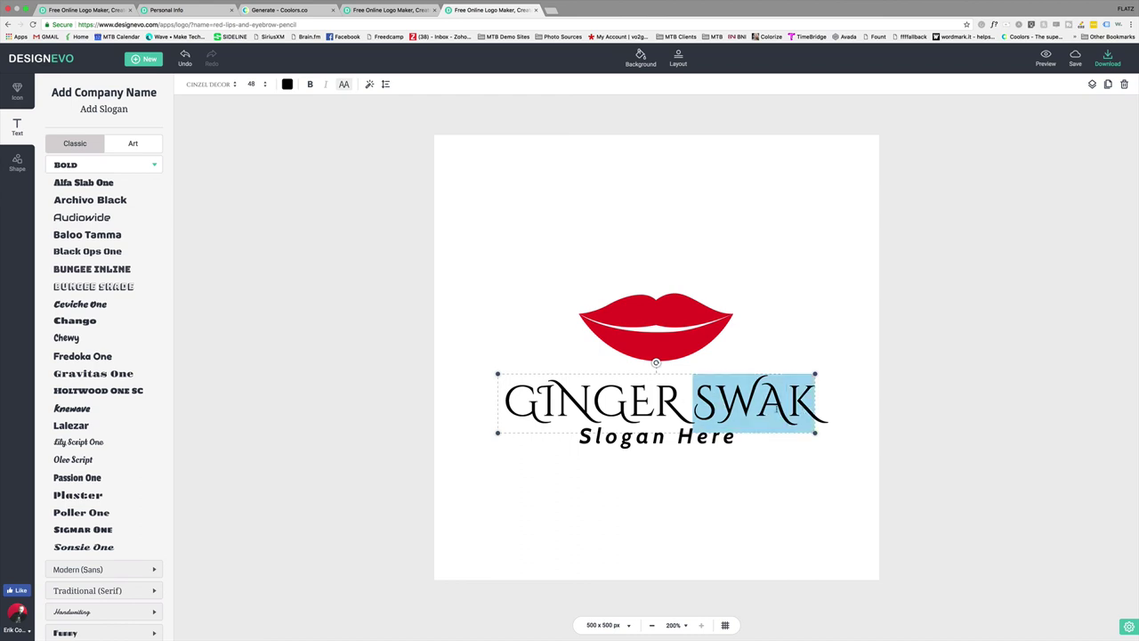
key("BackSpace")
left_click(692, 443)
triple_click(691, 443)
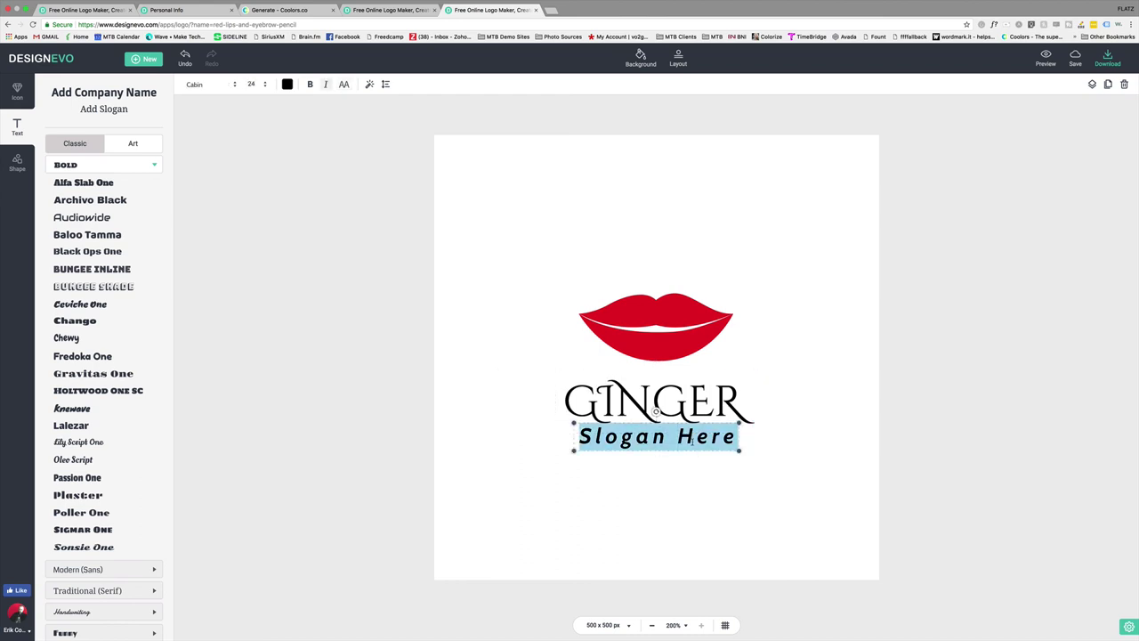
key("ctrl+v")
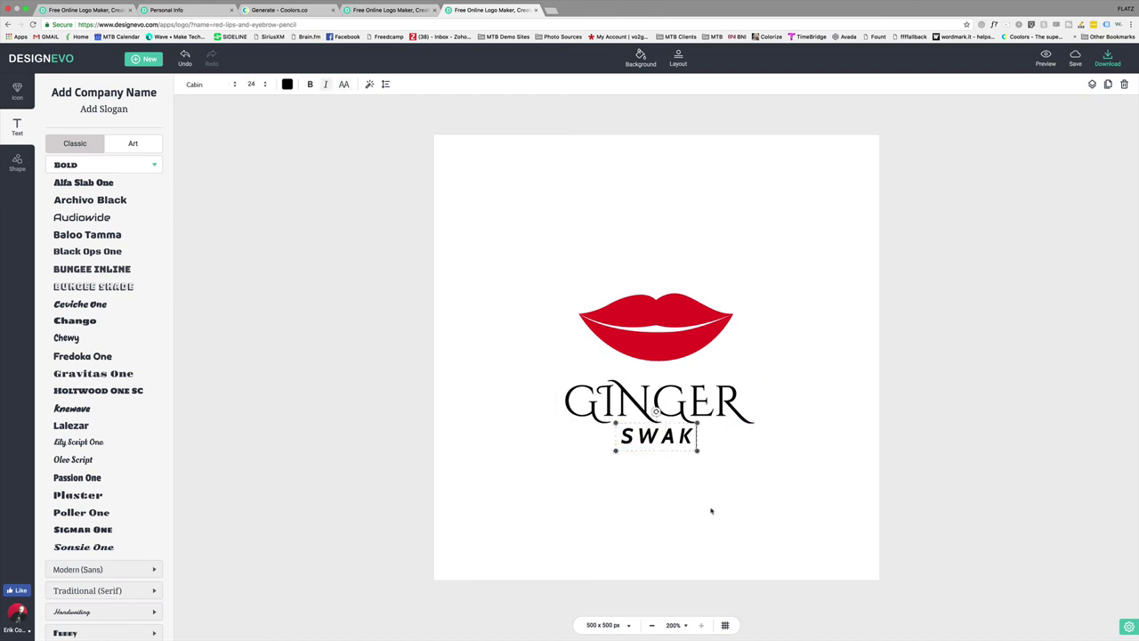
Step: Nudge GINGER slightly upward under the lips
left_click(679, 511)
left_click_drag(666, 420, 673, 399)
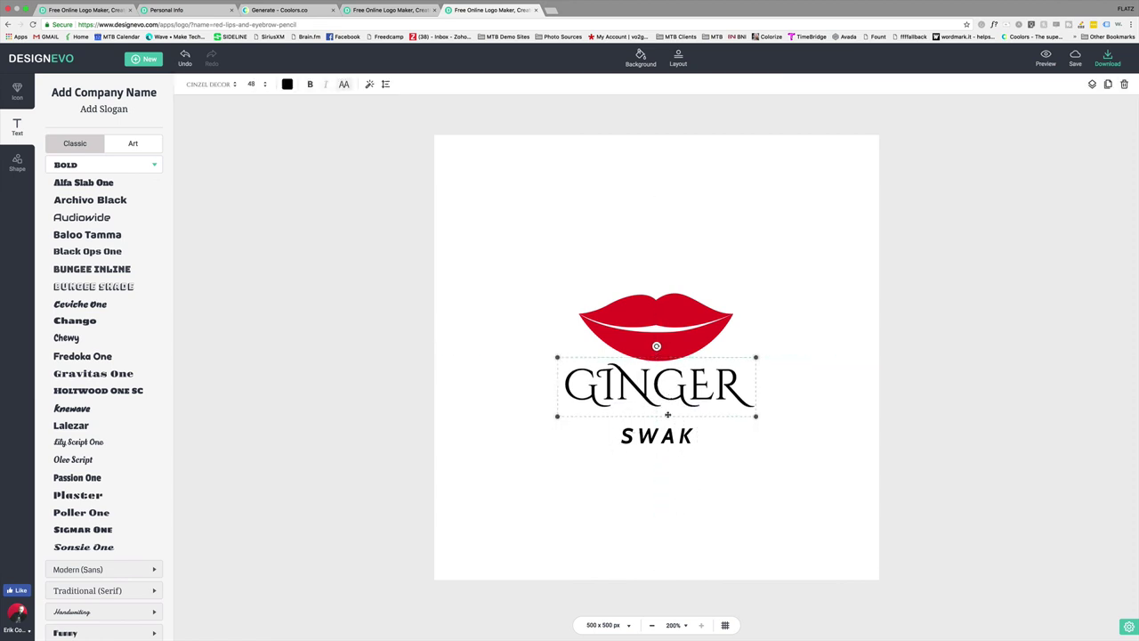
double_click(662, 442)
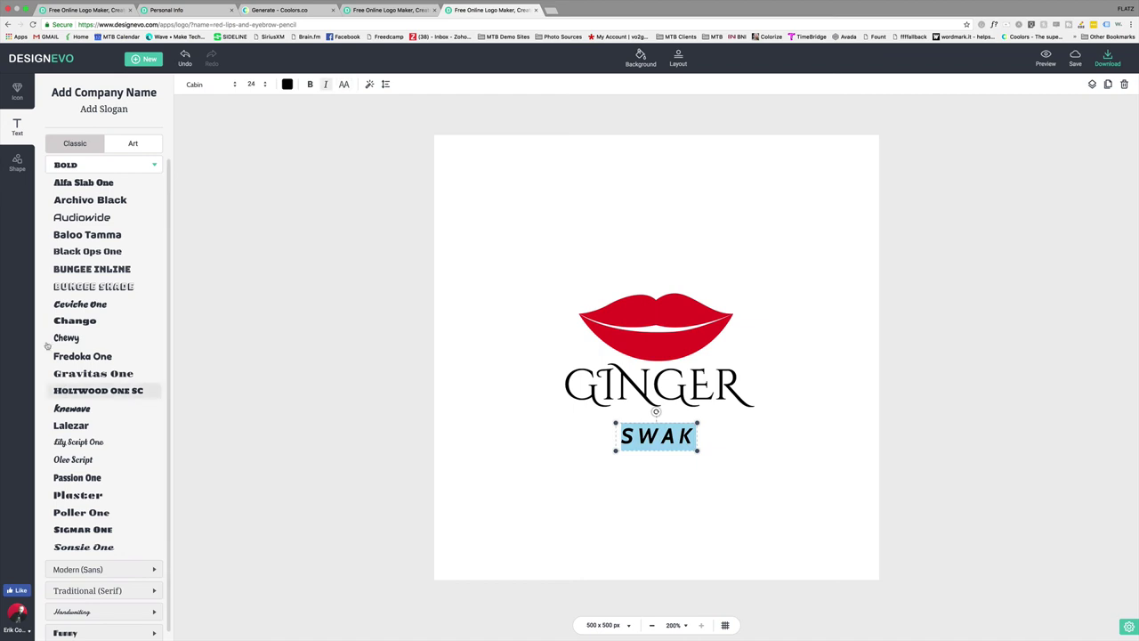
Step: Reset SWAK's letter spacing to 0
left_click(384, 85)
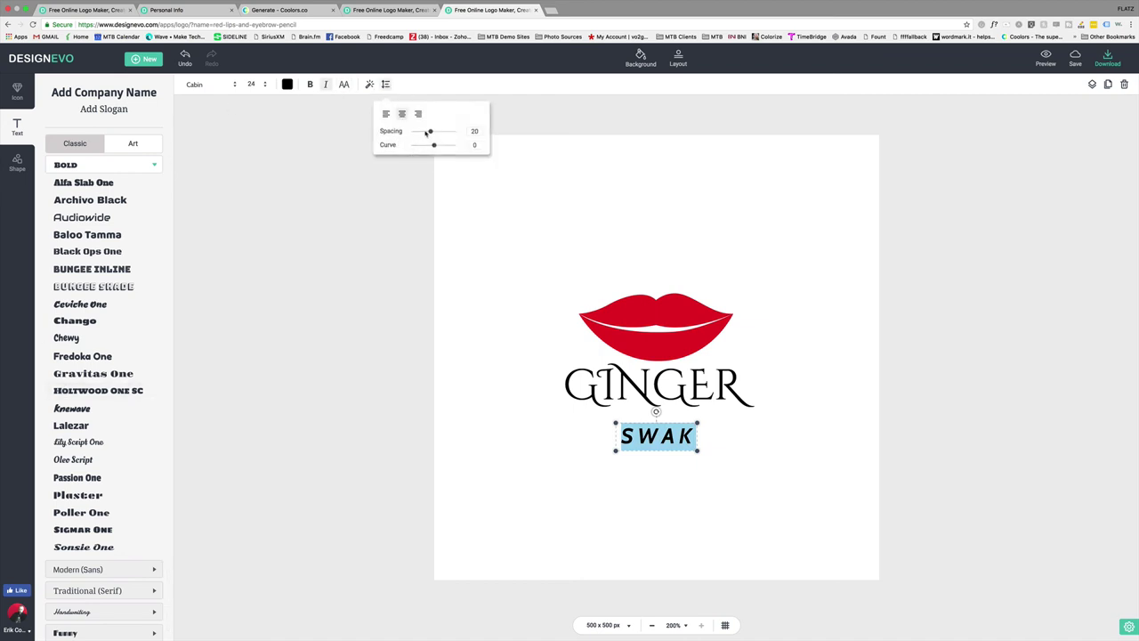
double_click(474, 132)
type("0")
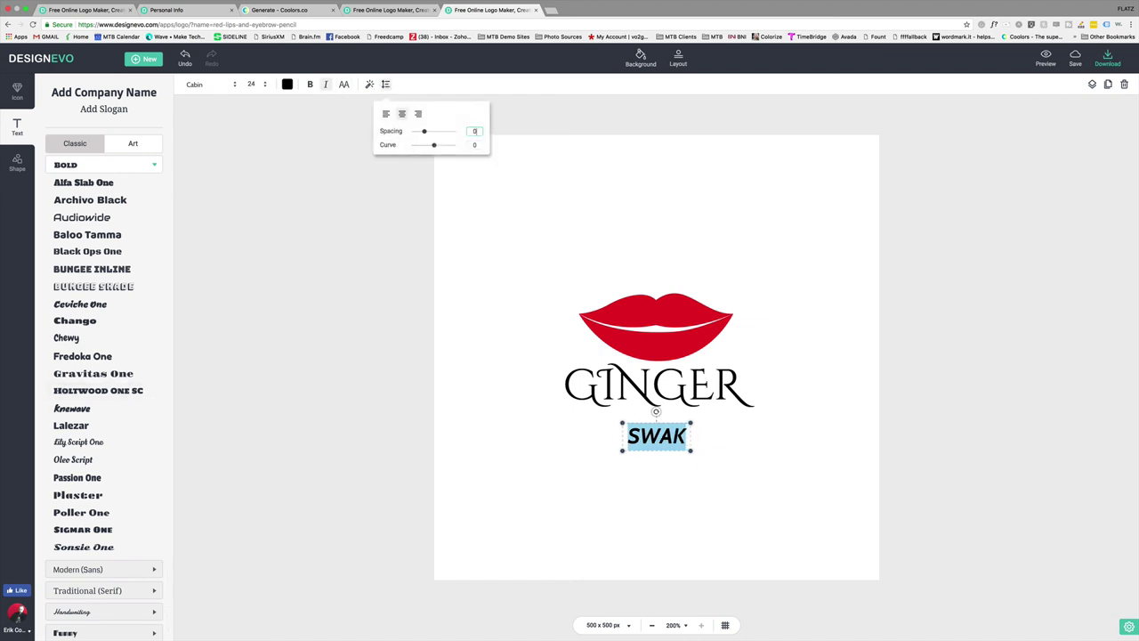
Step: Try Bungee Shade, Concert One, Oswald and Six Caps fonts on SWAK
left_click(113, 288)
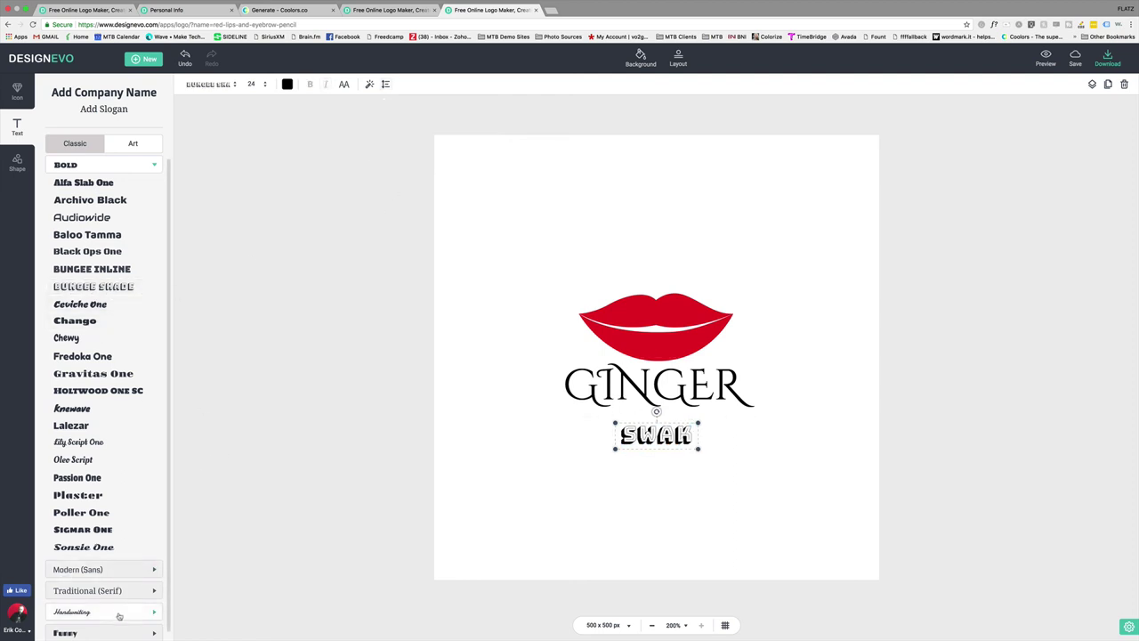
left_click(127, 570)
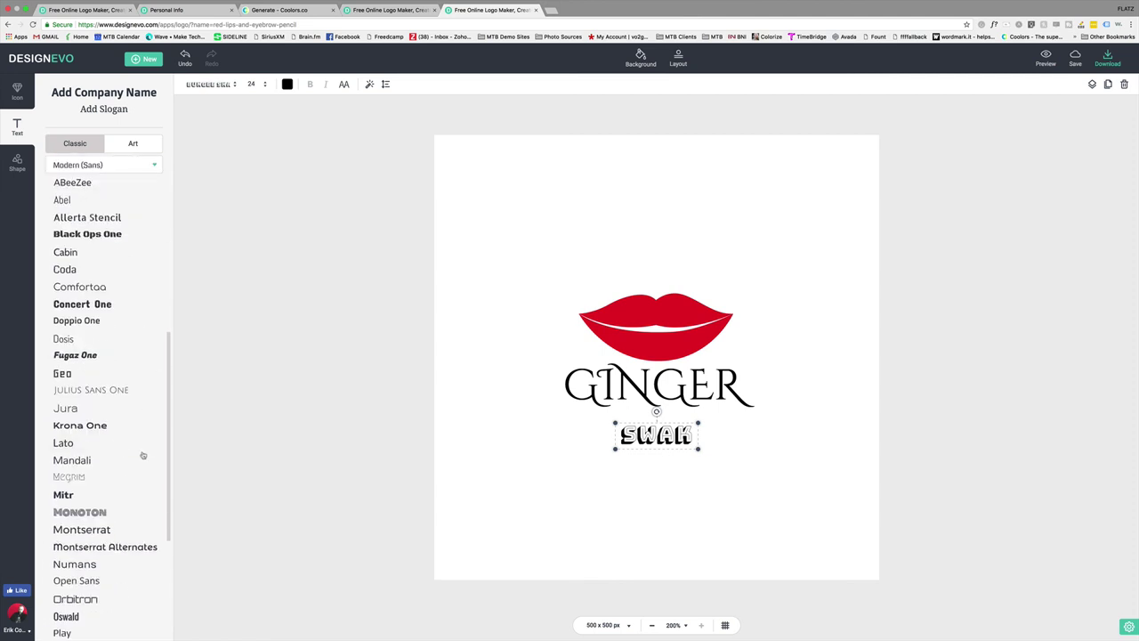
left_click(82, 306)
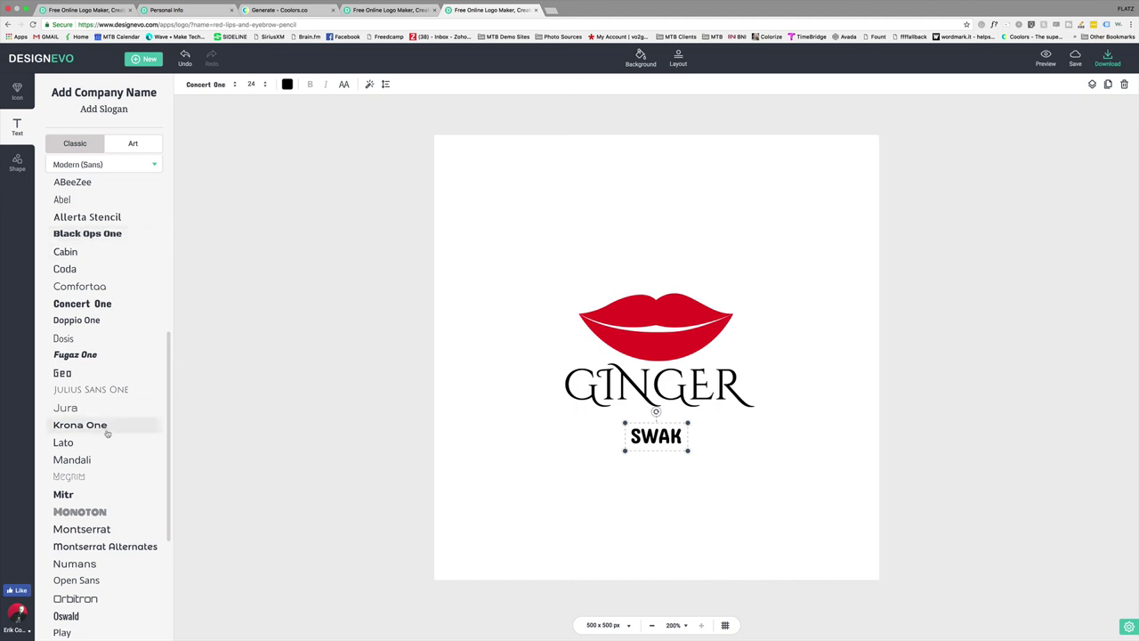
scroll(105, 427, "down", 2)
left_click(89, 512)
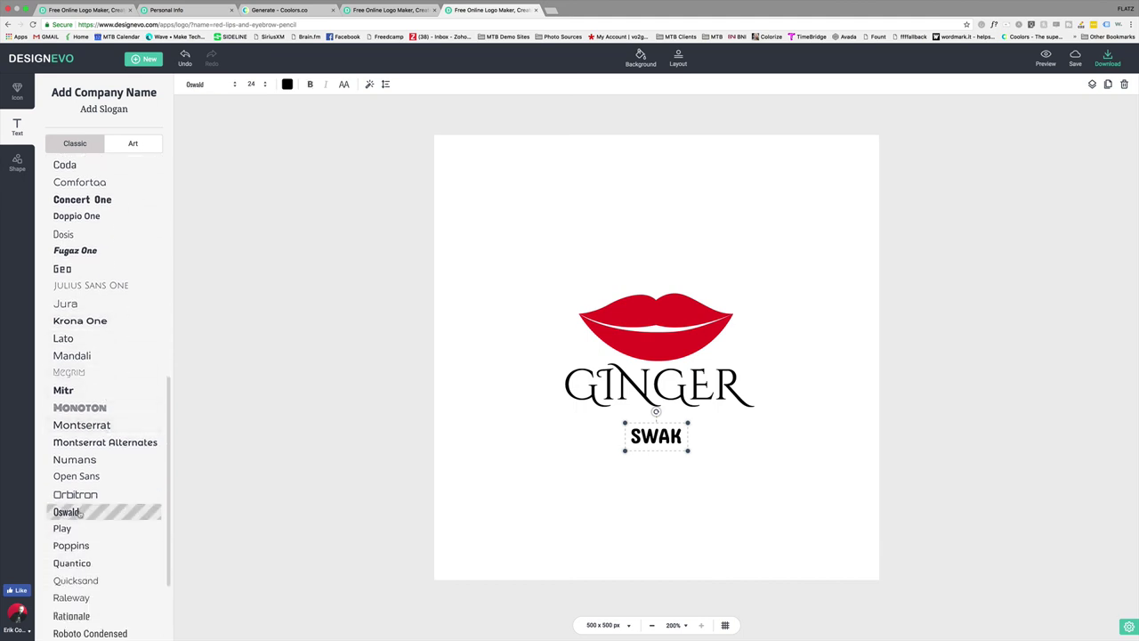
scroll(121, 485, "down", 3)
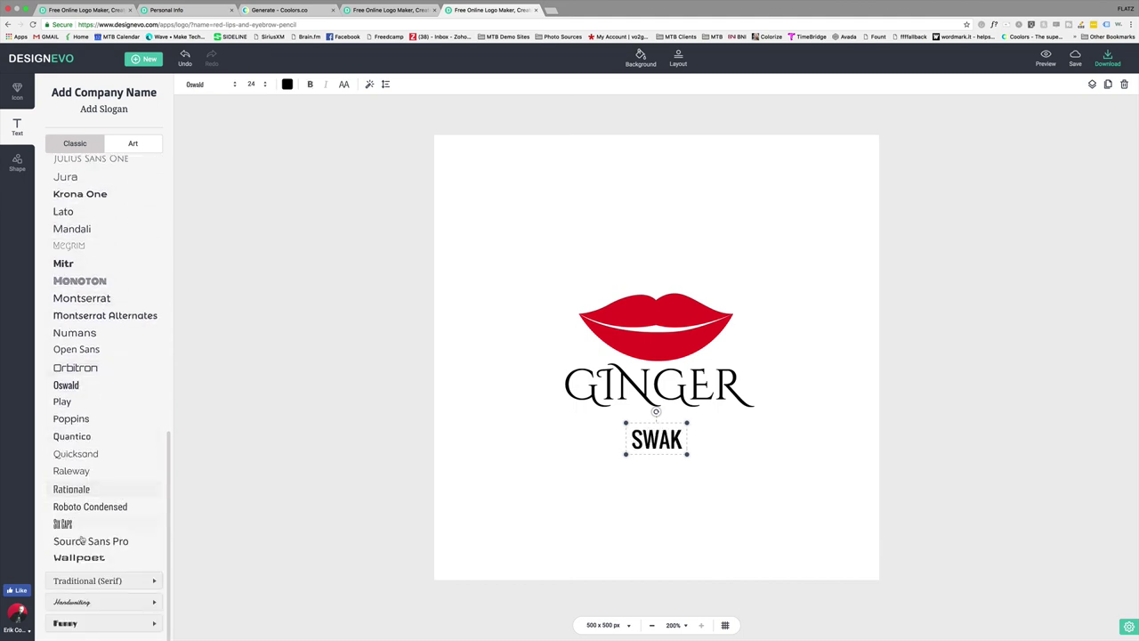
left_click(79, 526)
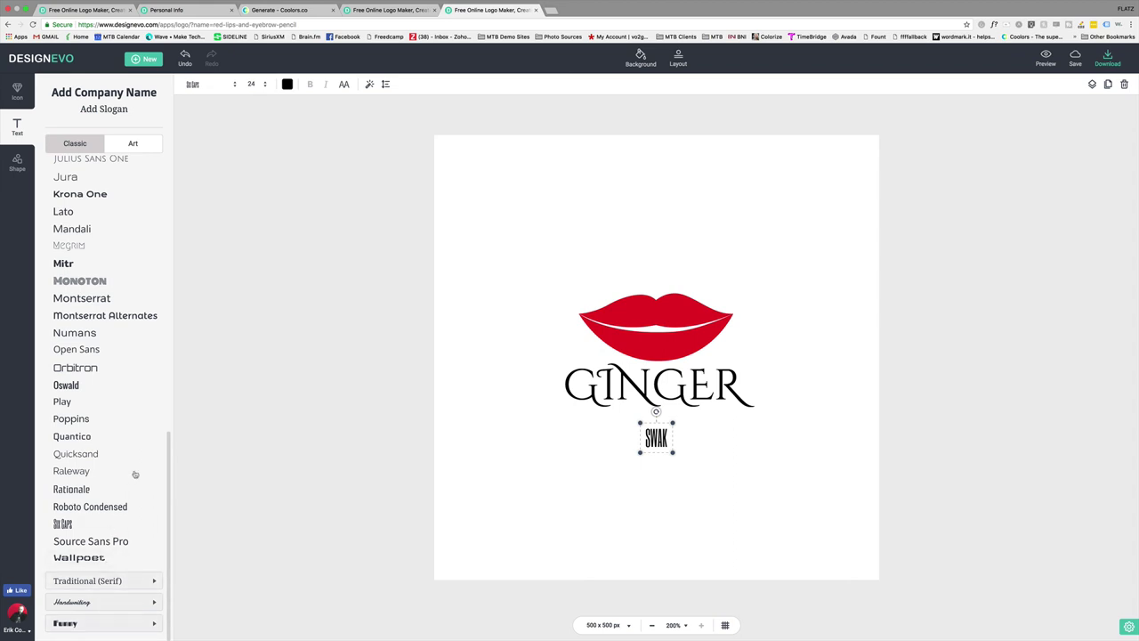
scroll(92, 534, "up", 1)
scroll(92, 532, "up", 10)
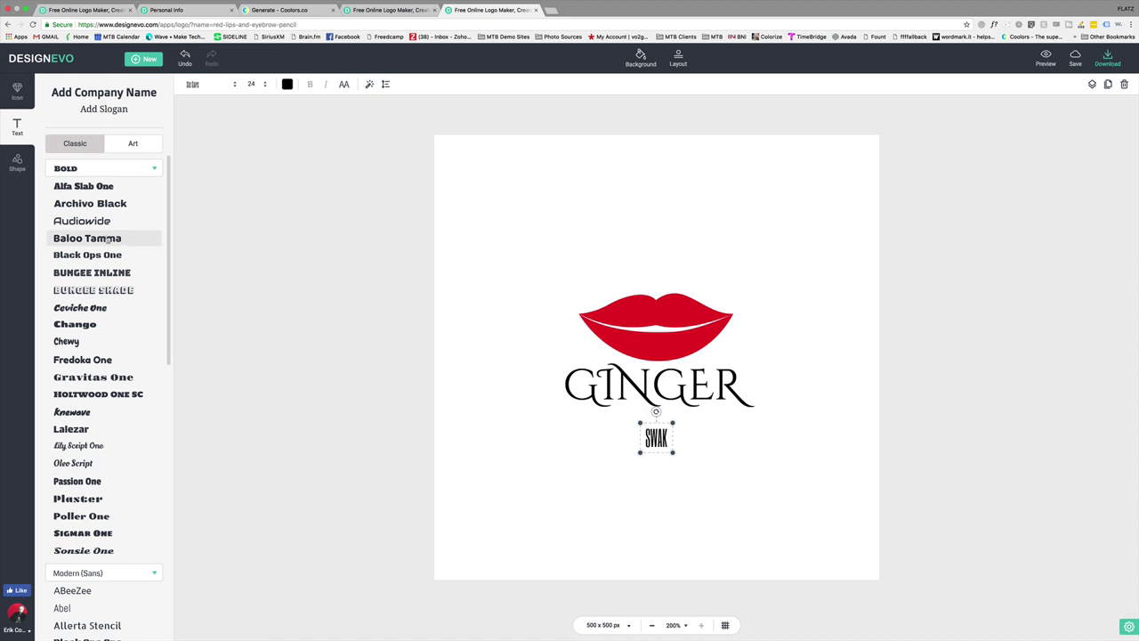
Step: Compare Archivo Black and Alfa Slab One, then set SWAK in Lalezar
left_click(83, 204)
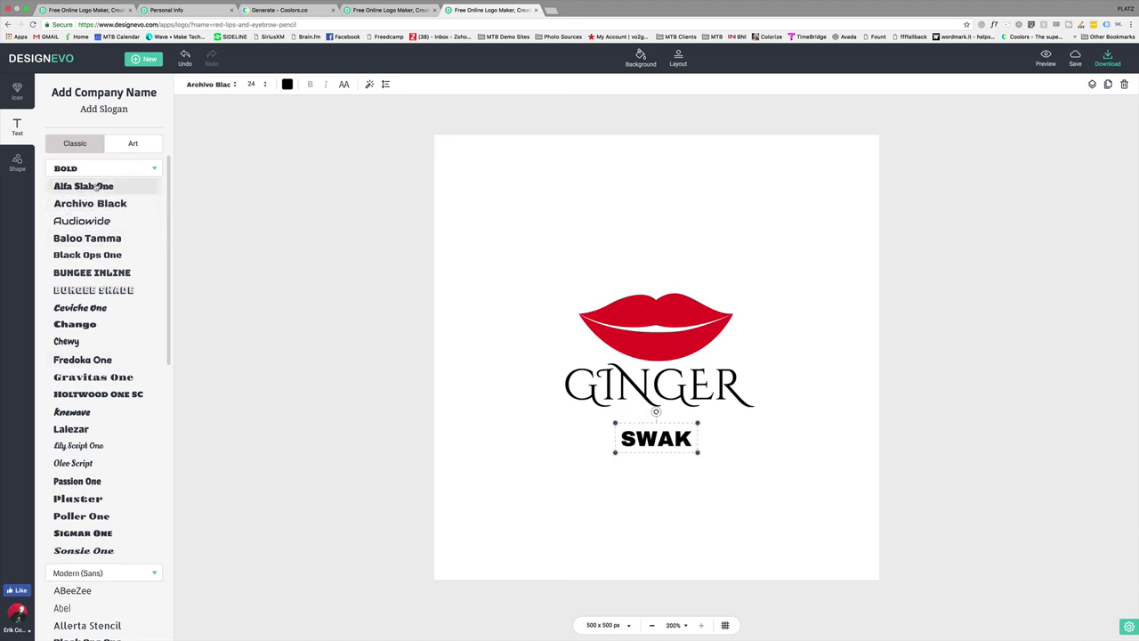
left_click(97, 186)
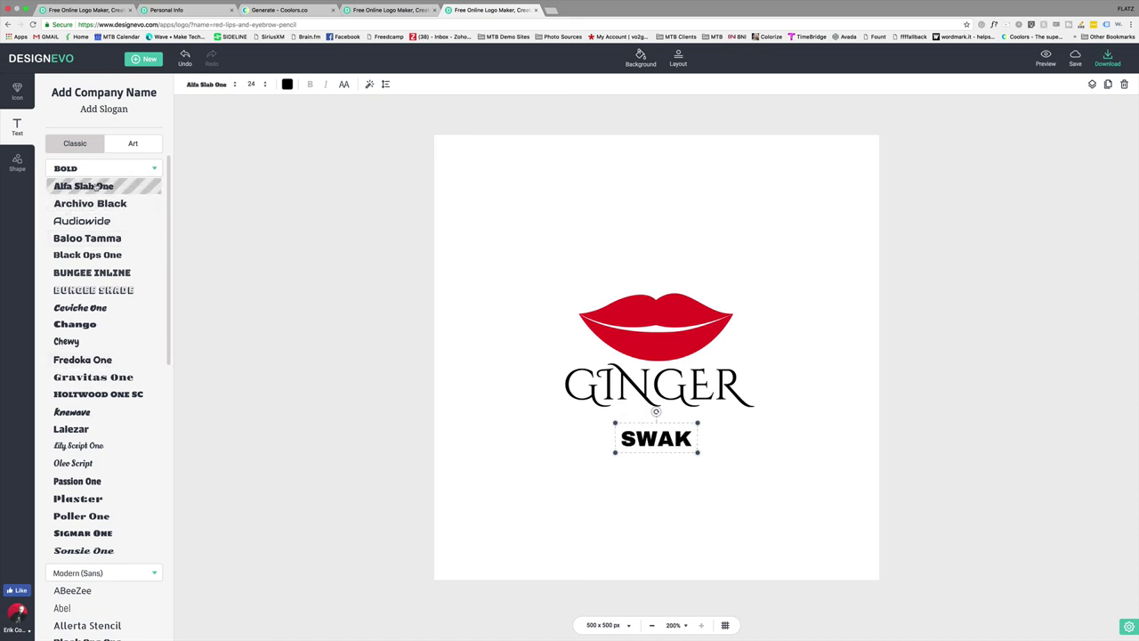
left_click(93, 203)
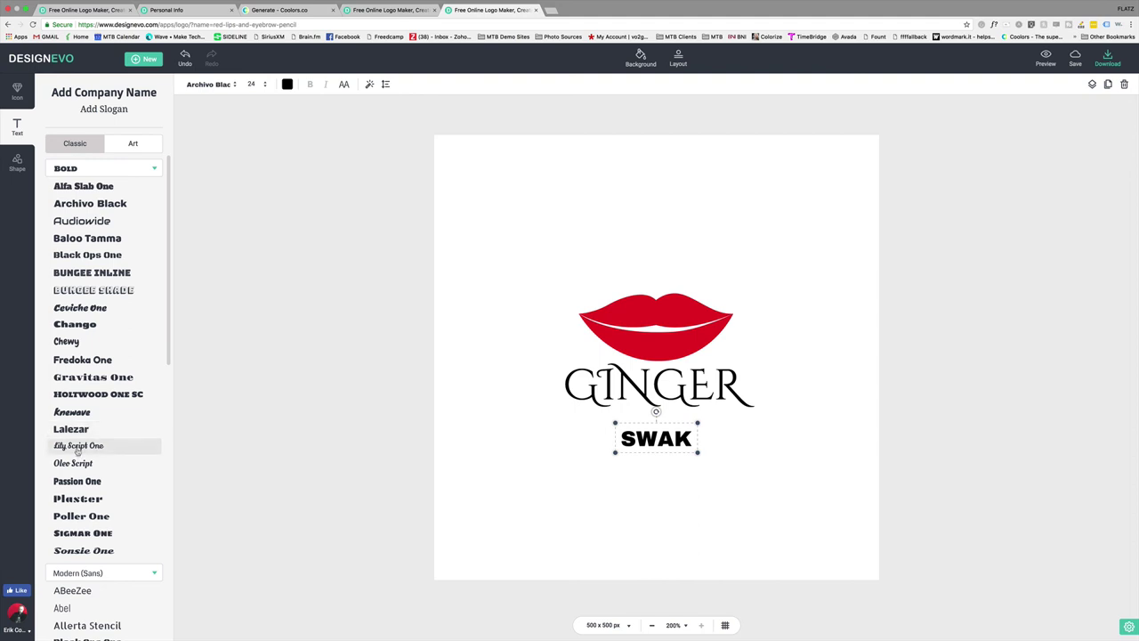
left_click(71, 431)
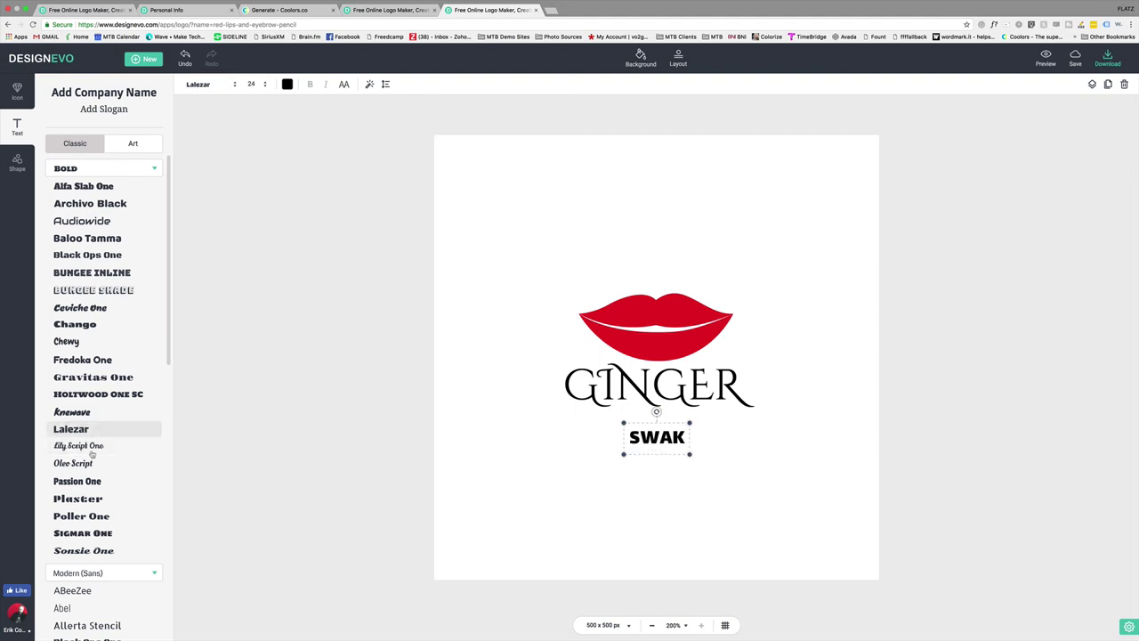
scroll(92, 472, "down", 1)
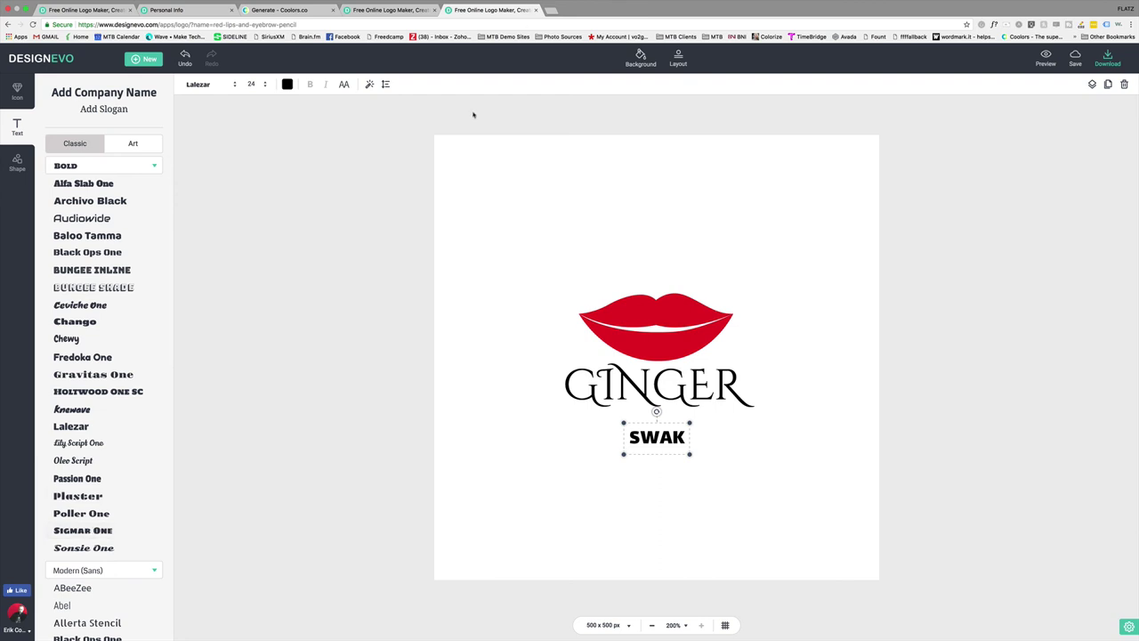
left_click(387, 85)
Step: Widen SWAK's letter spacing to 72 and enlarge it to font size 36
mouse_move(425, 133)
left_mouse_down()
mouse_move(476, 132)
mouse_move(445, 131)
left_mouse_up()
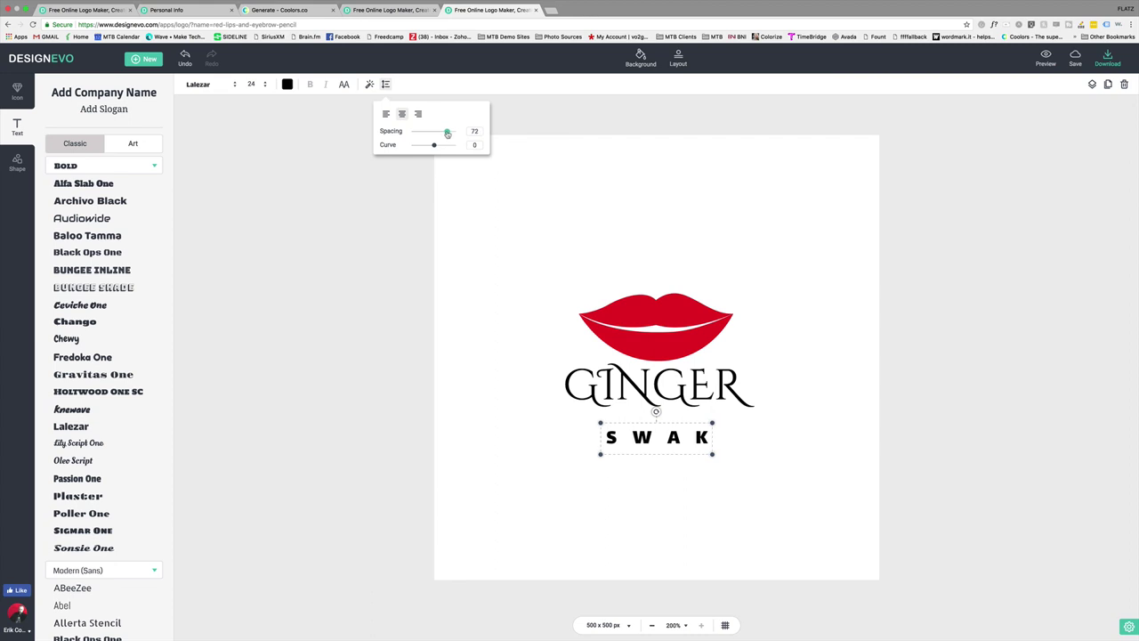
left_click(263, 85)
left_click(254, 205)
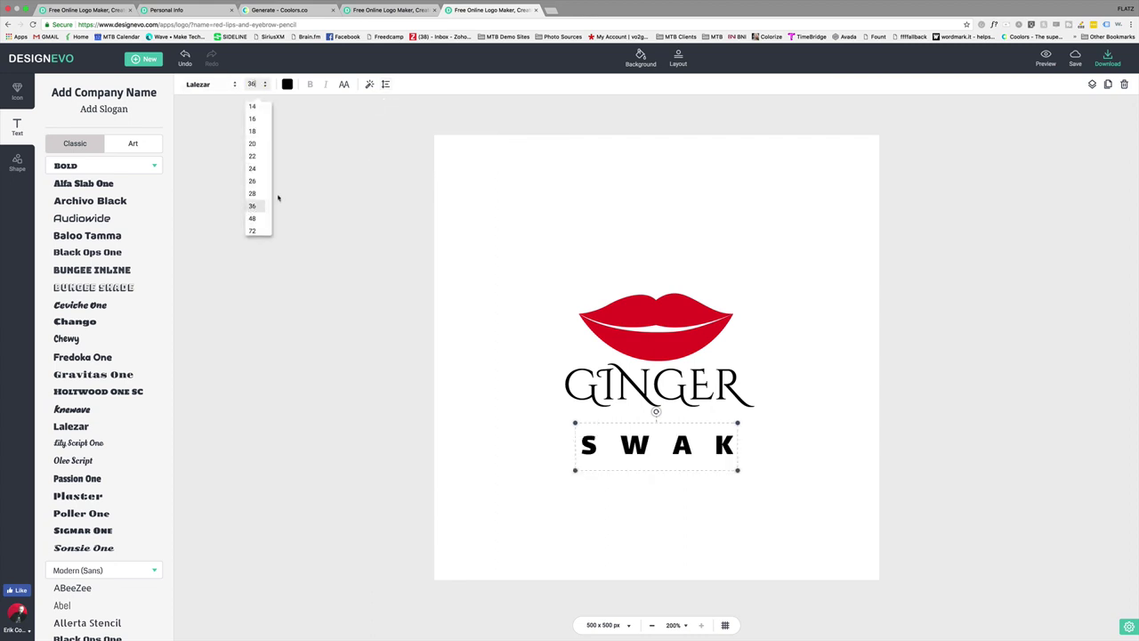
left_click(425, 381)
Step: Move SWAK up under GINGER and tighten its letter spacing to about 13
left_click_drag(682, 450, 682, 432)
left_click(704, 535)
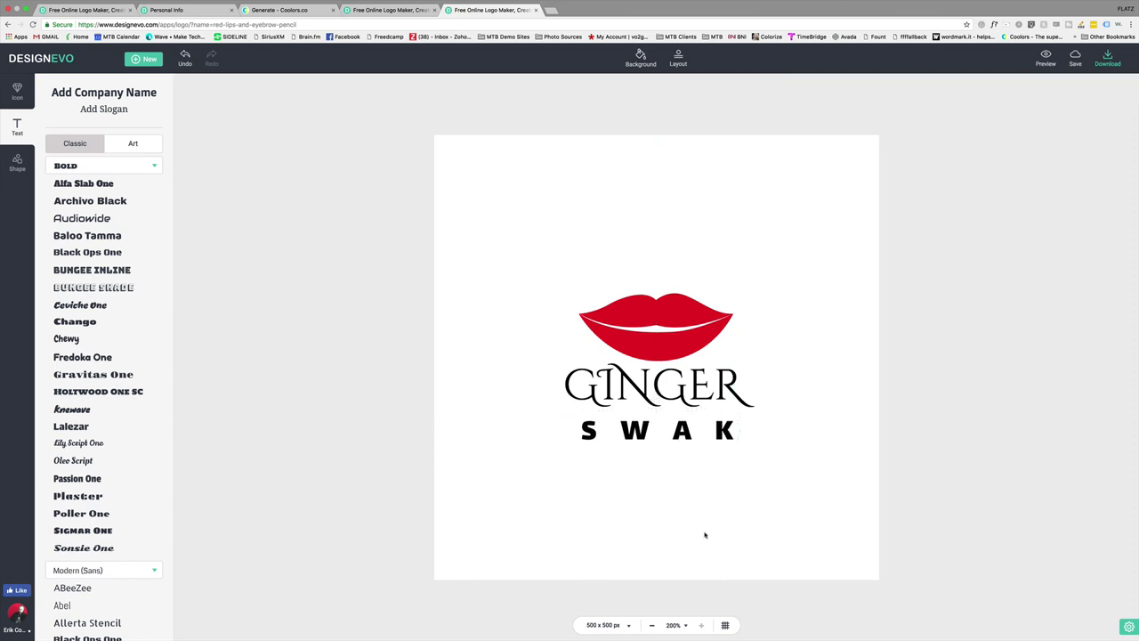
double_click(628, 450)
left_click(388, 86)
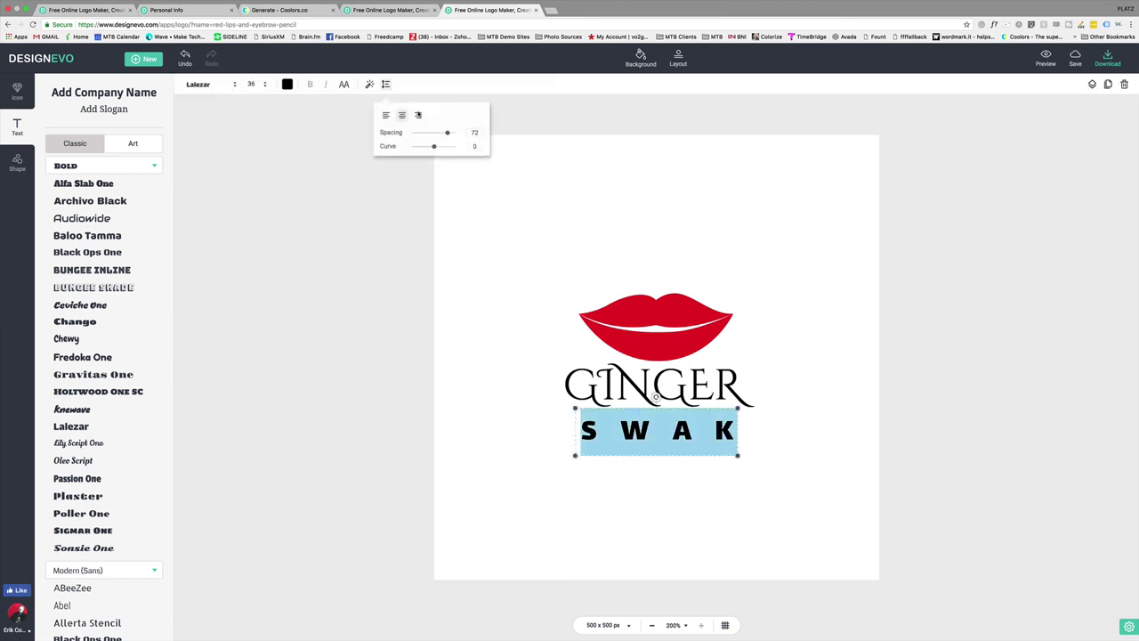
left_click_drag(448, 132, 428, 132)
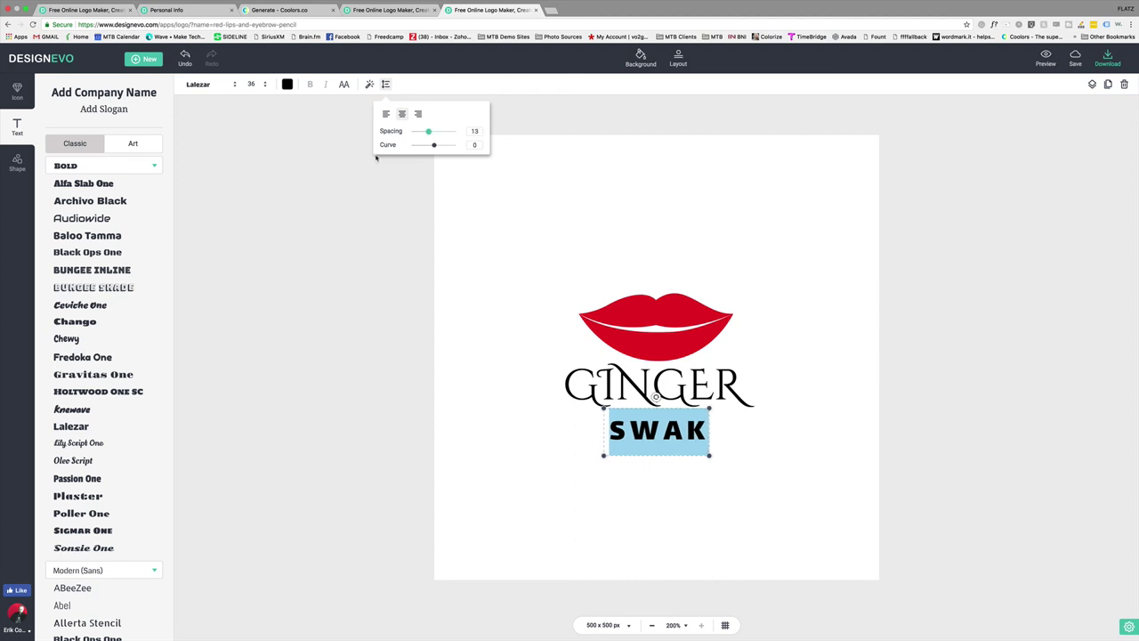
Step: Try Gravitas One, Abel, Doppio One, Geo, Lato, Krona One and Mitr fonts on SWAK
left_click(93, 377)
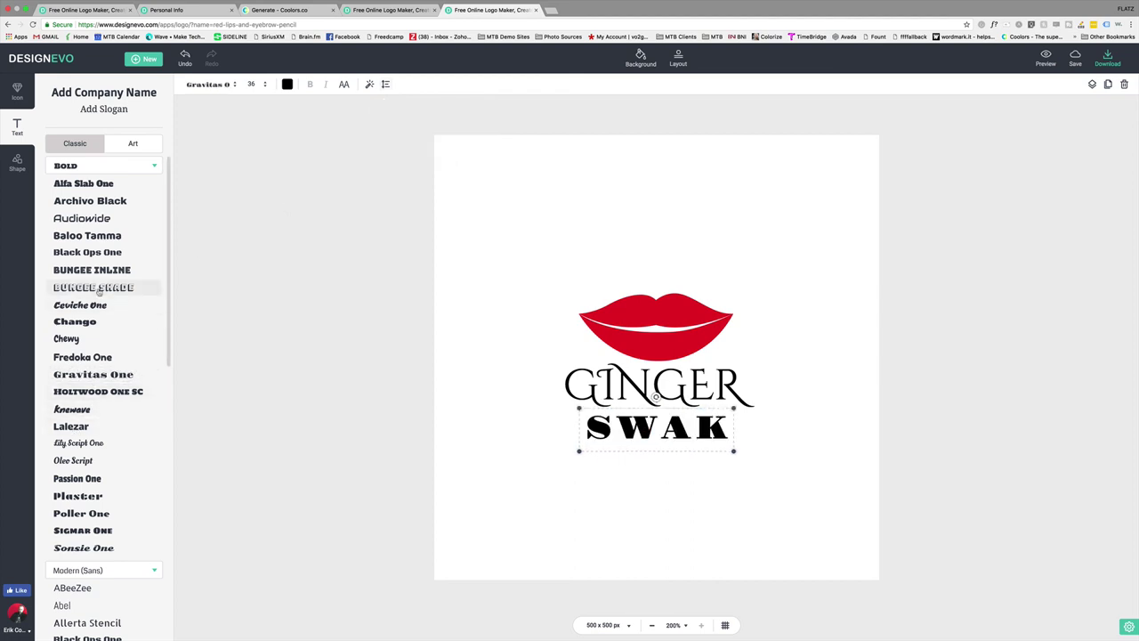
scroll(99, 400, "down", 5)
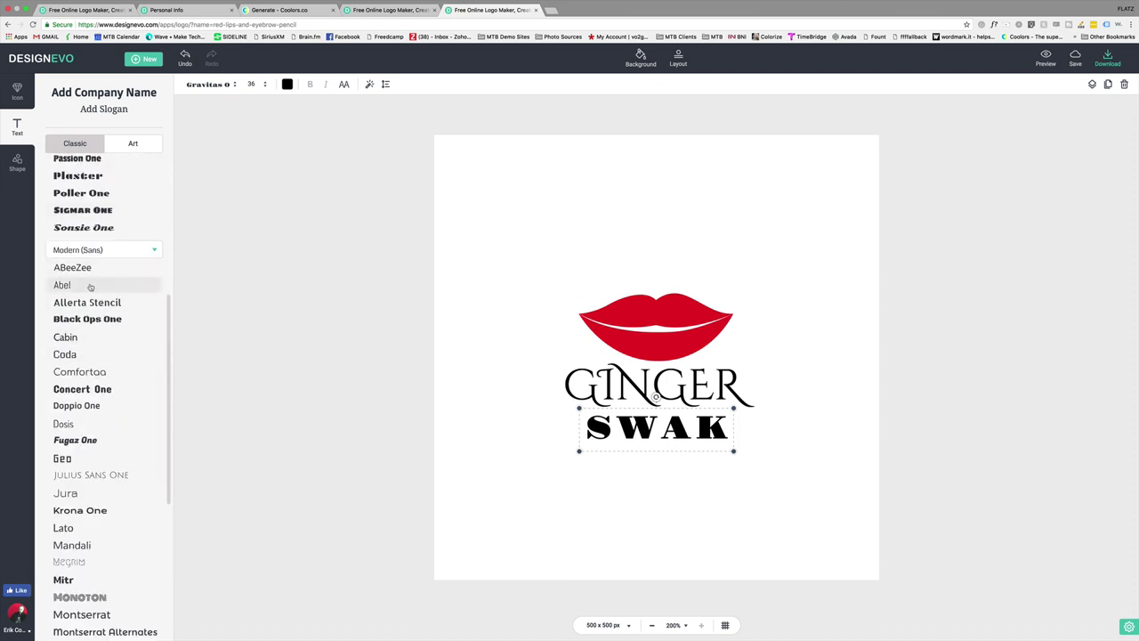
left_click(90, 286)
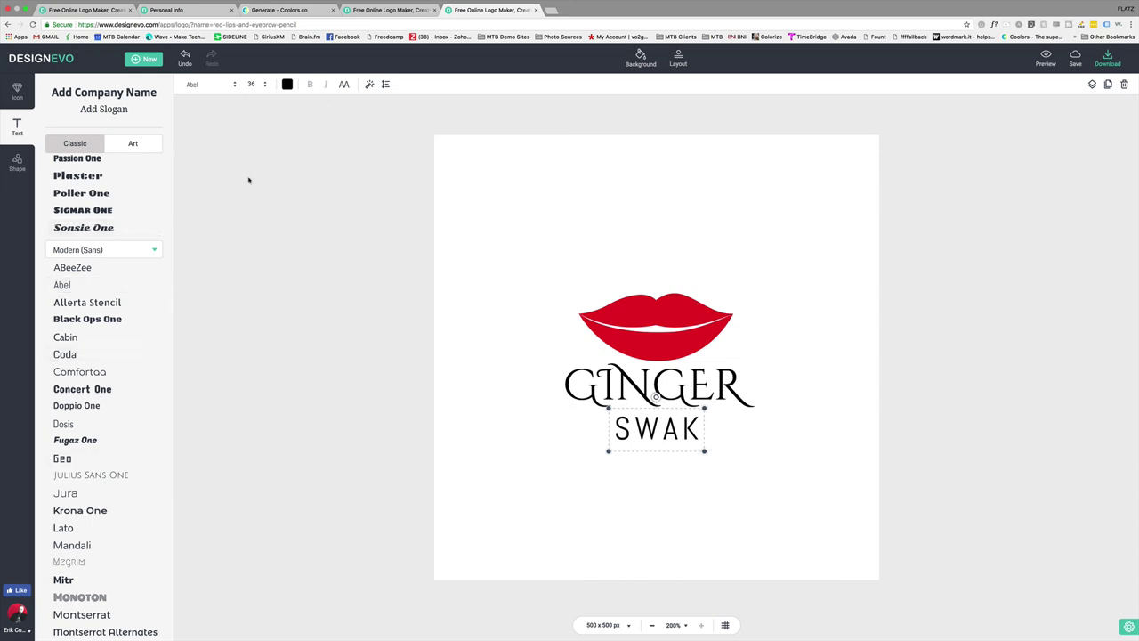
left_click(102, 406)
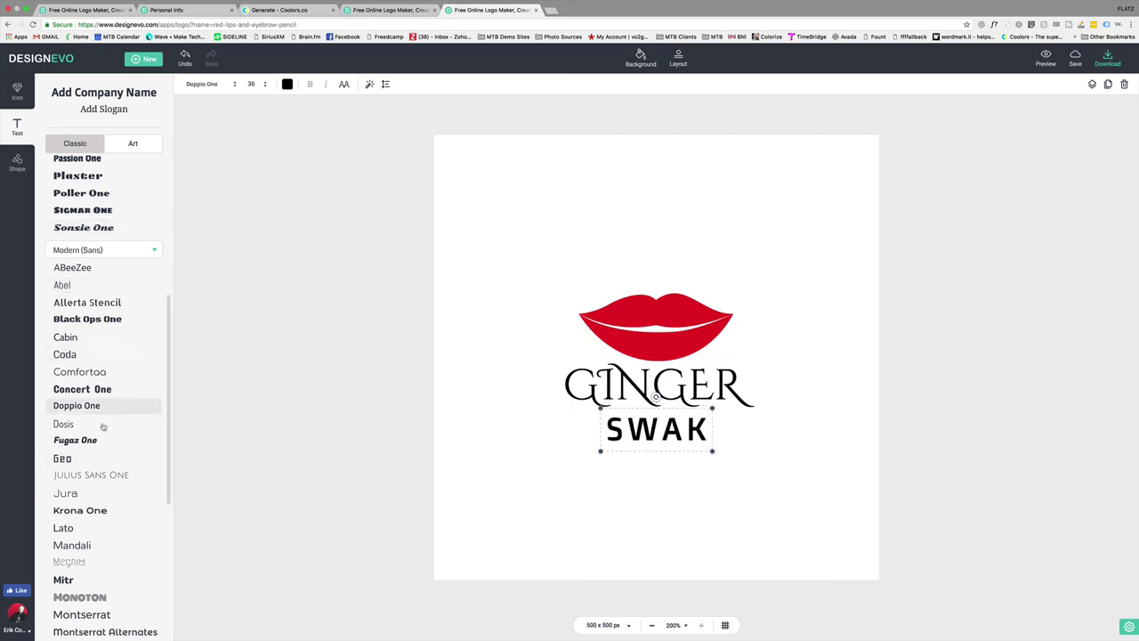
left_click(69, 461)
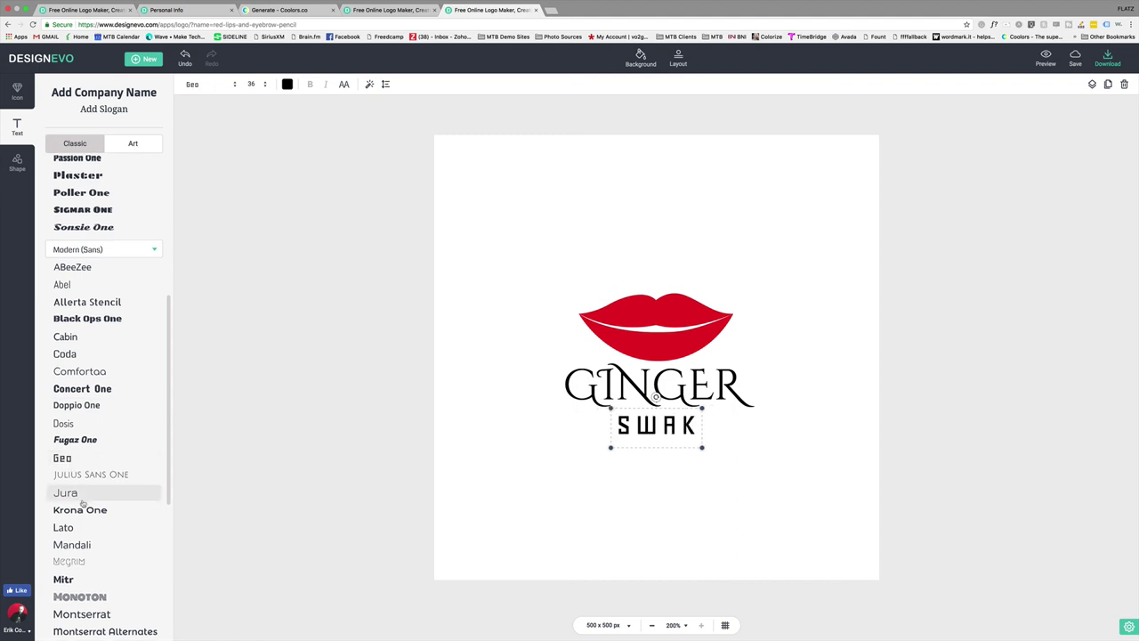
scroll(107, 525, "down", 1)
left_click(84, 515)
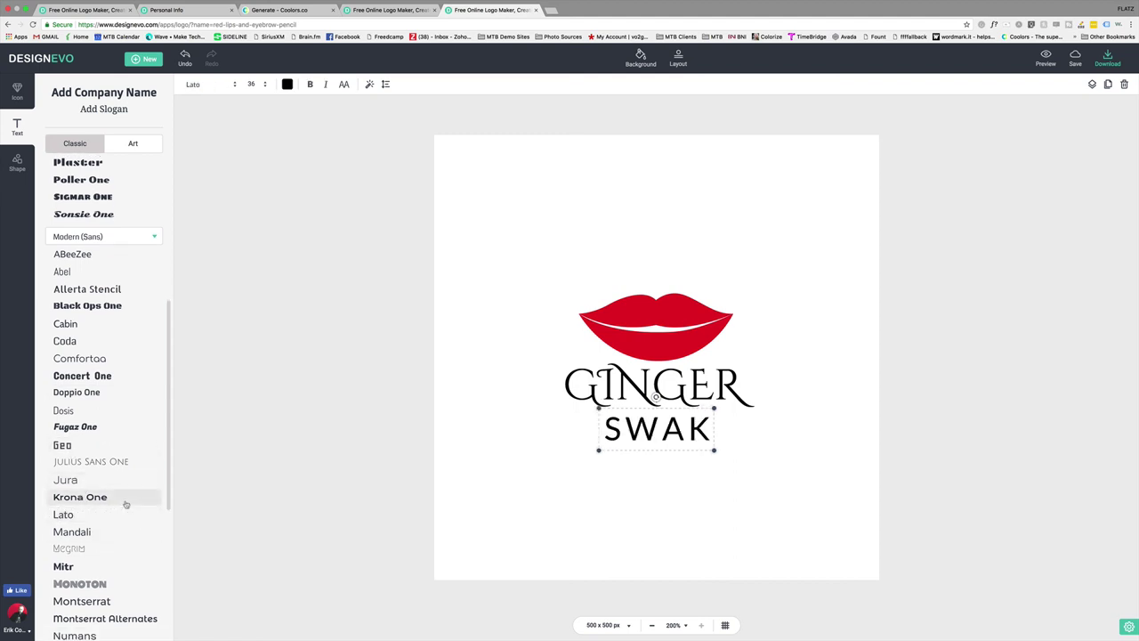
left_click(103, 500)
scroll(103, 505, "down", 3)
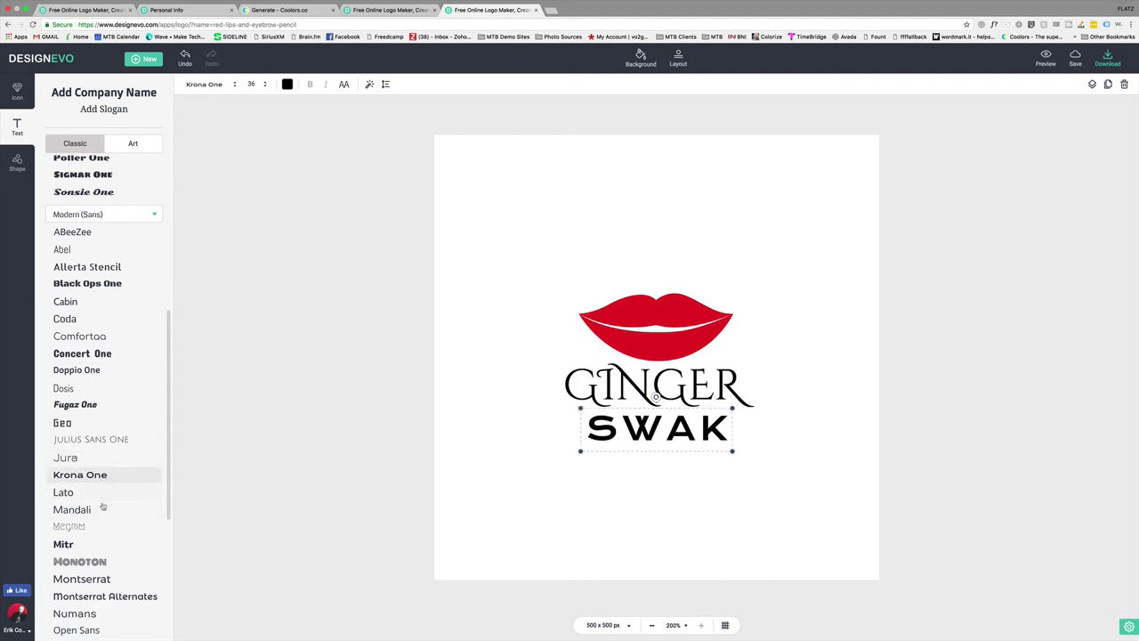
left_click(95, 520)
Step: Set SWAK in Oswald and widen its letter spacing to 100
scroll(93, 521, "down", 5)
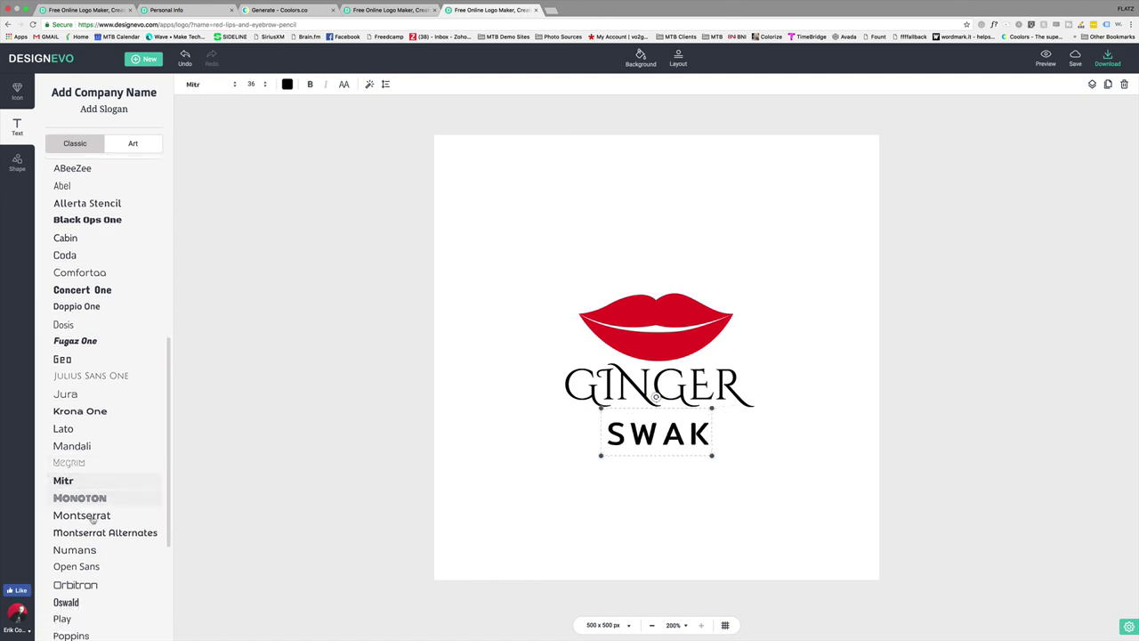
left_click(94, 499)
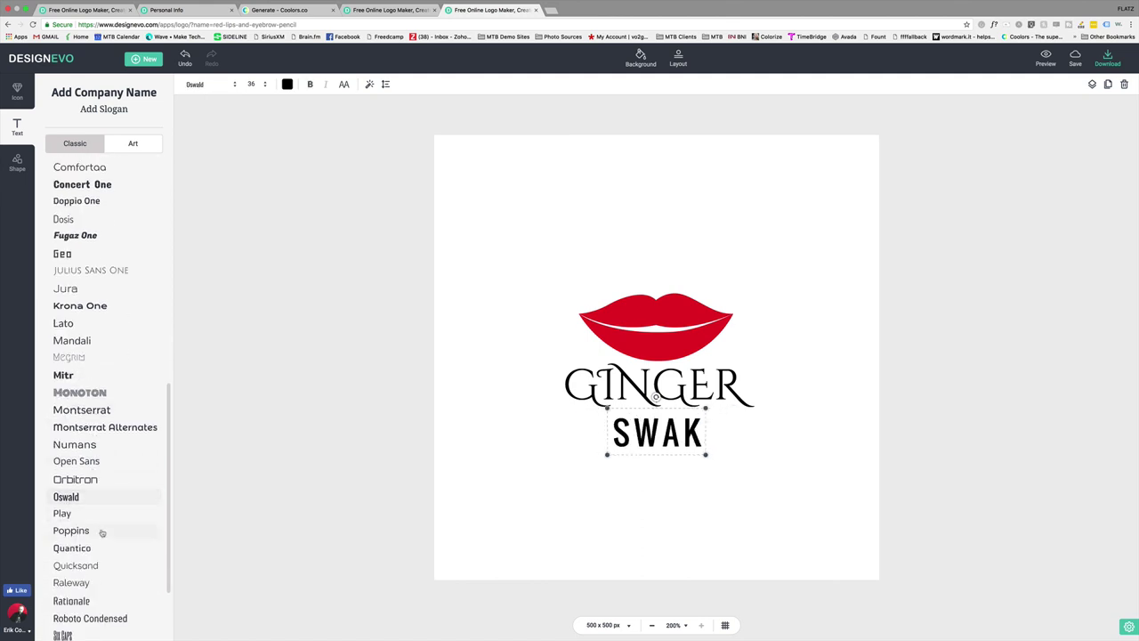
scroll(101, 531, "down", 3)
scroll(102, 533, "down", 2)
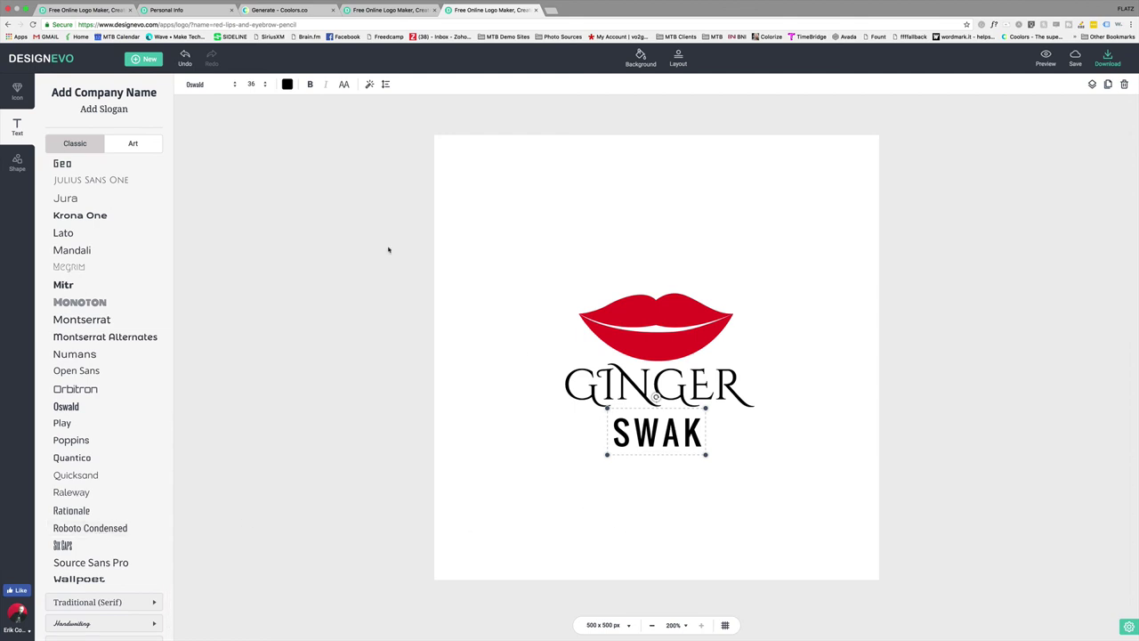
left_click(385, 84)
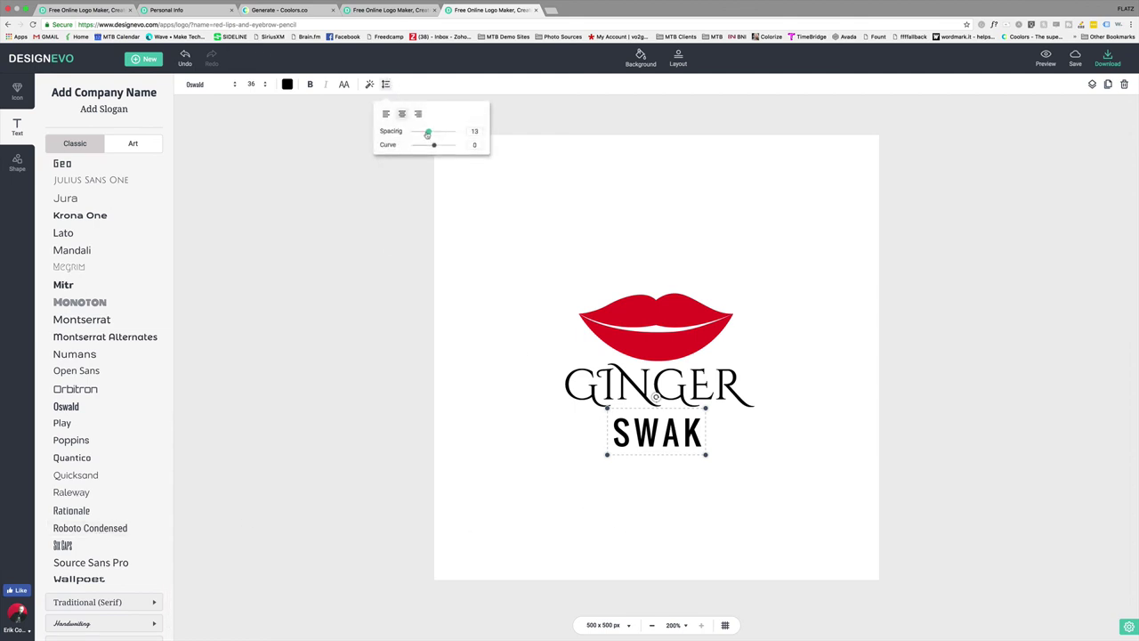
left_click_drag(427, 133, 458, 134)
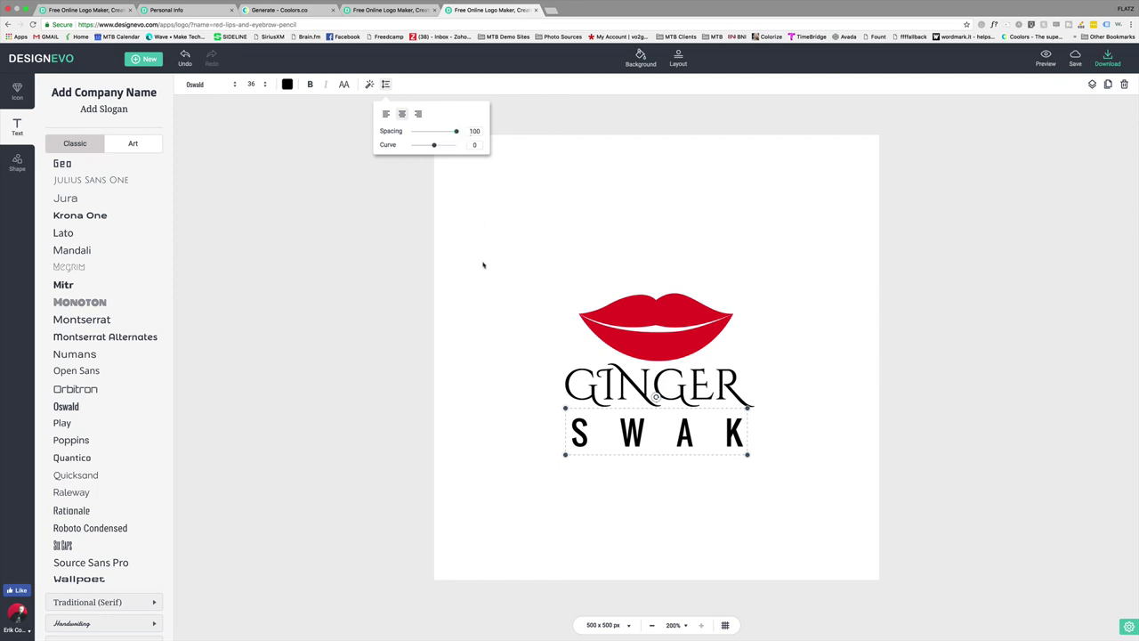
left_click(17, 163)
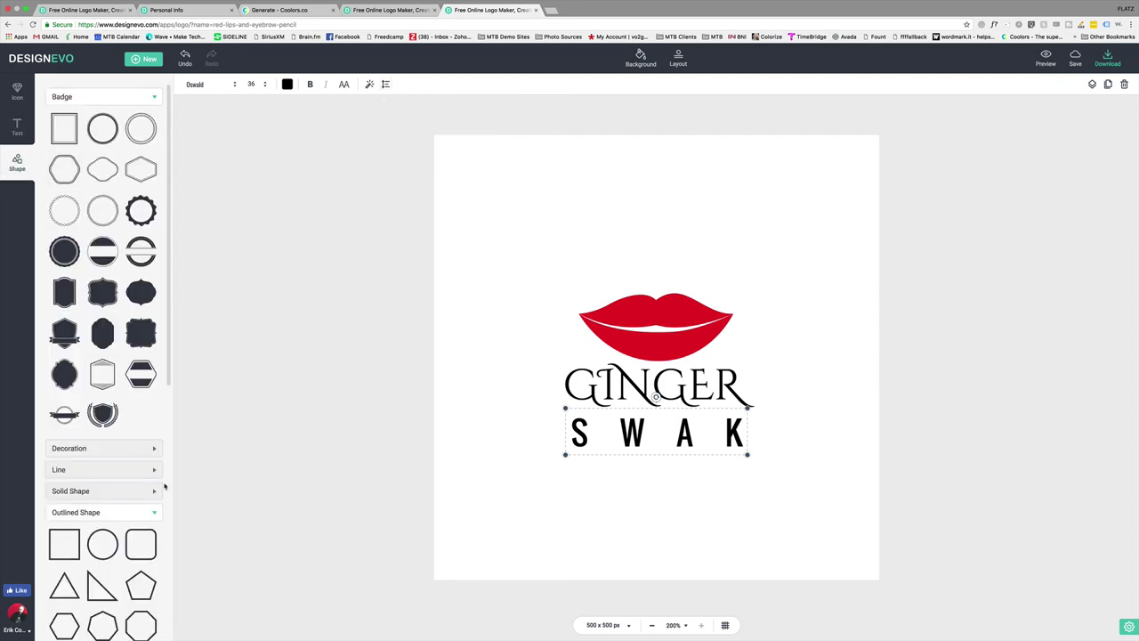
Step: Add a solid circle below SWAK and shrink it into a small dot
scroll(107, 489, "down", 5)
scroll(101, 491, "up", 3)
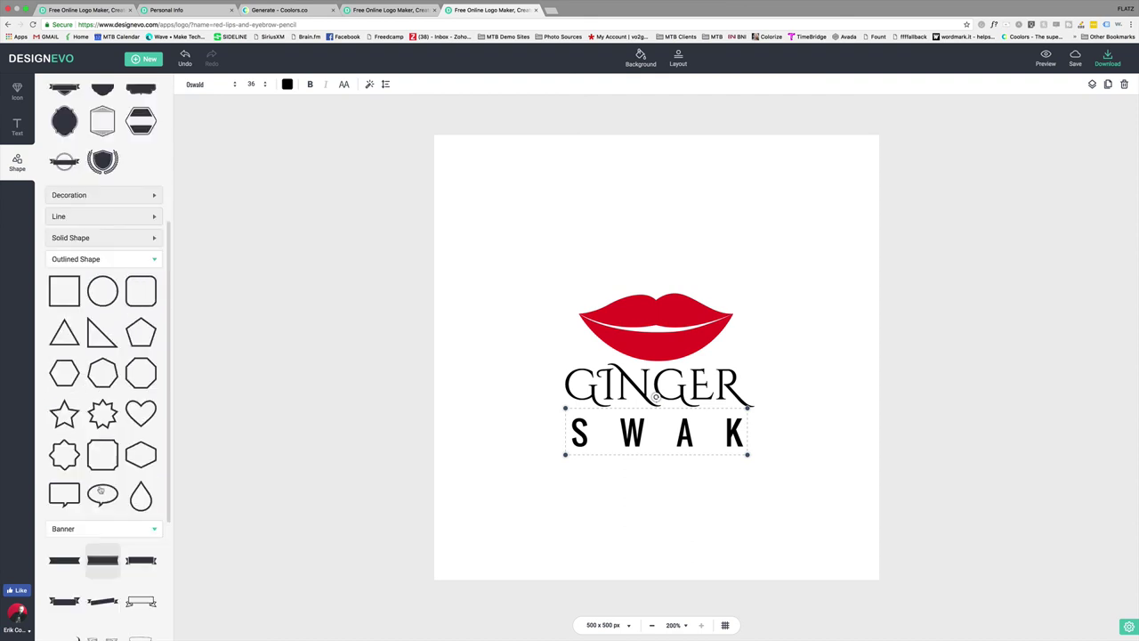
scroll(125, 401, "up", 1)
left_click(127, 313)
scroll(98, 356, "down", 3)
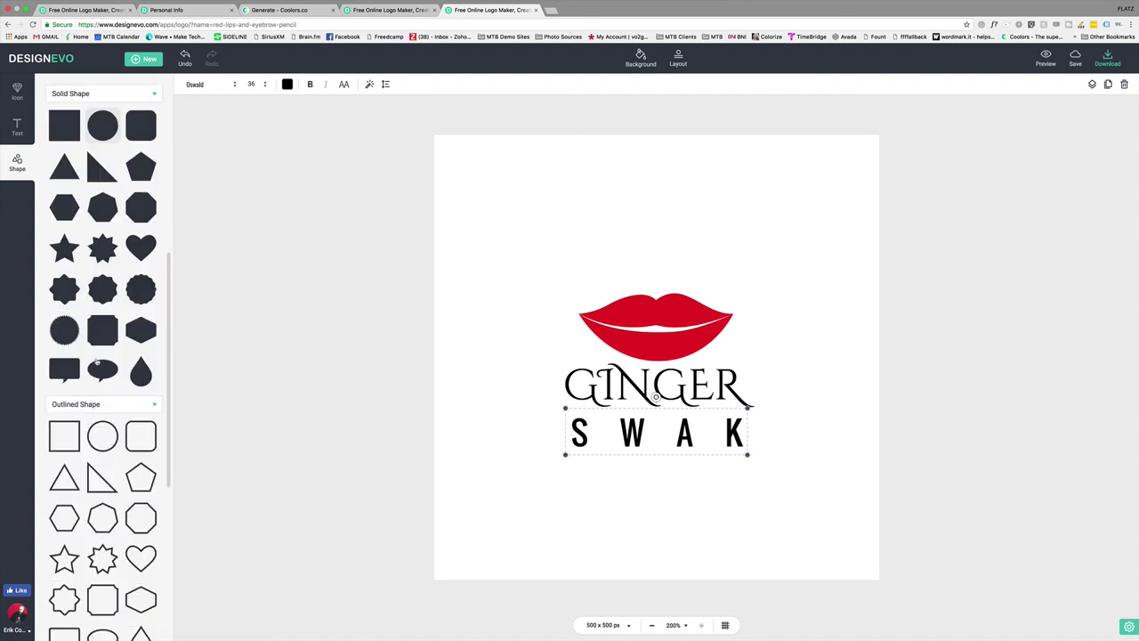
left_click(94, 126)
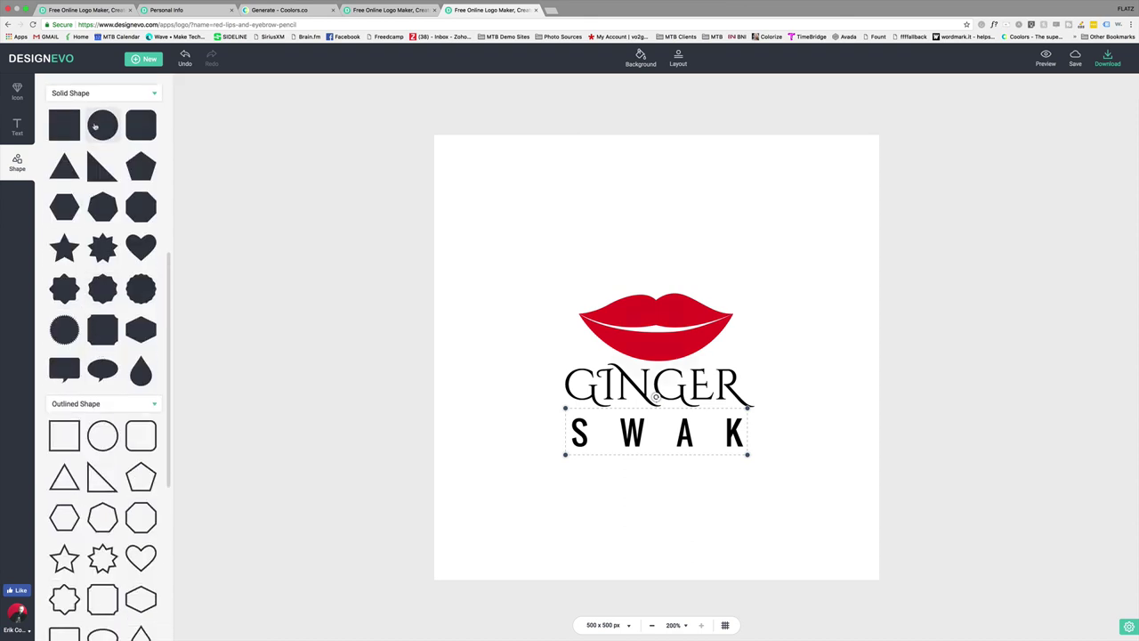
left_click_drag(588, 366, 606, 431)
left_click(684, 548)
left_click(617, 525)
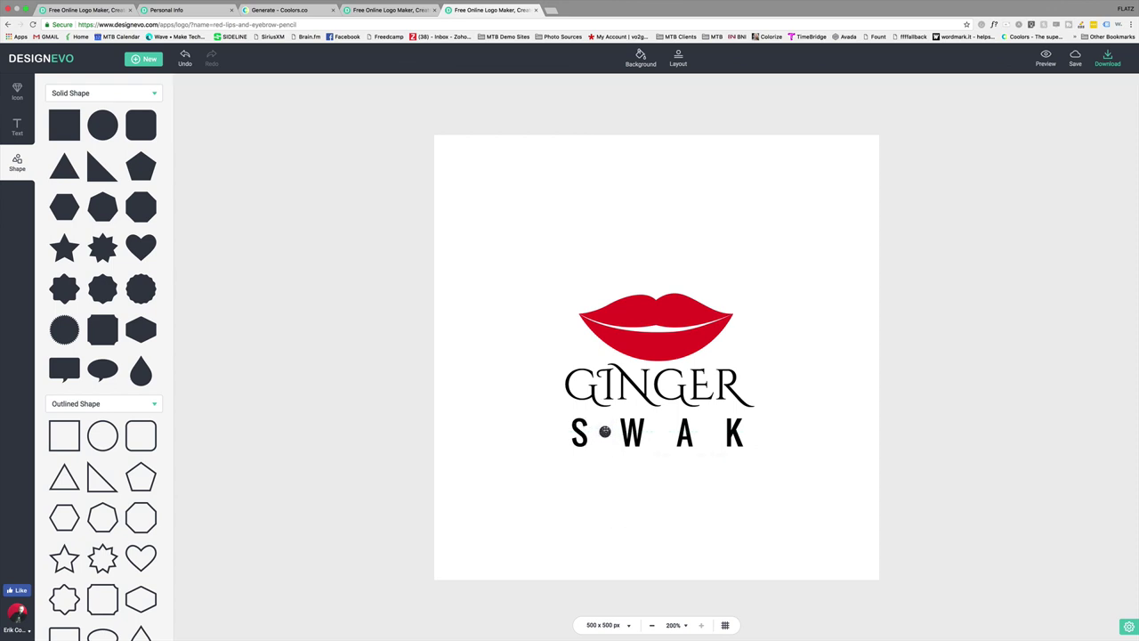
Step: Place copies of the dot between S–W, W–A and A–K, then preview the logo
left_click(604, 430)
left_click_drag(606, 431, 663, 431)
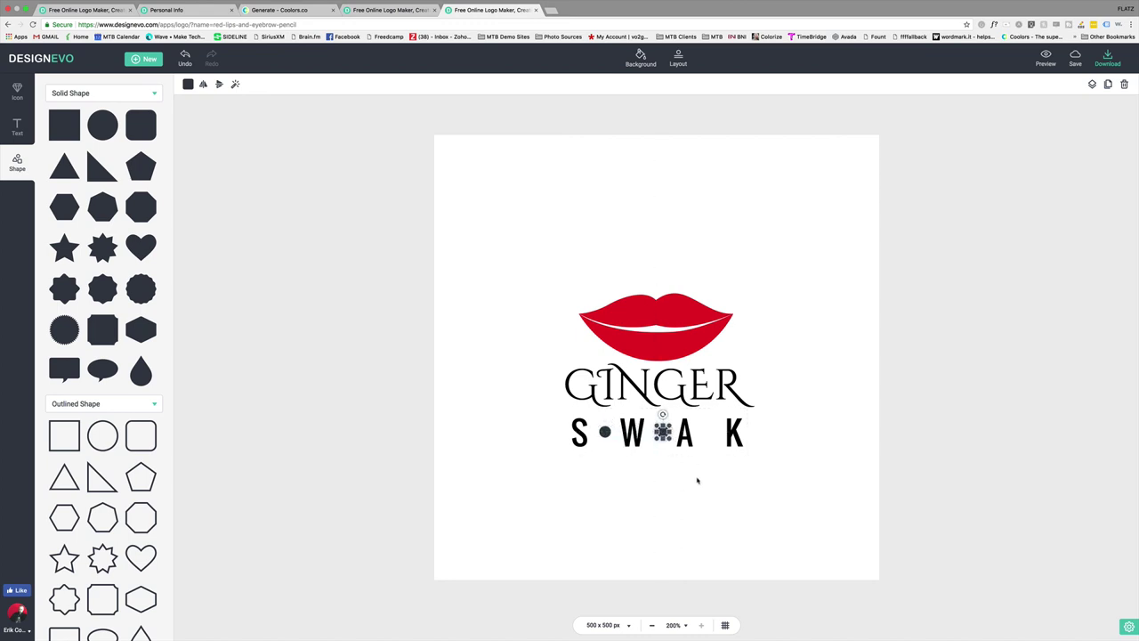
left_click(604, 432)
left_click_drag(606, 432, 709, 432)
left_click(685, 526)
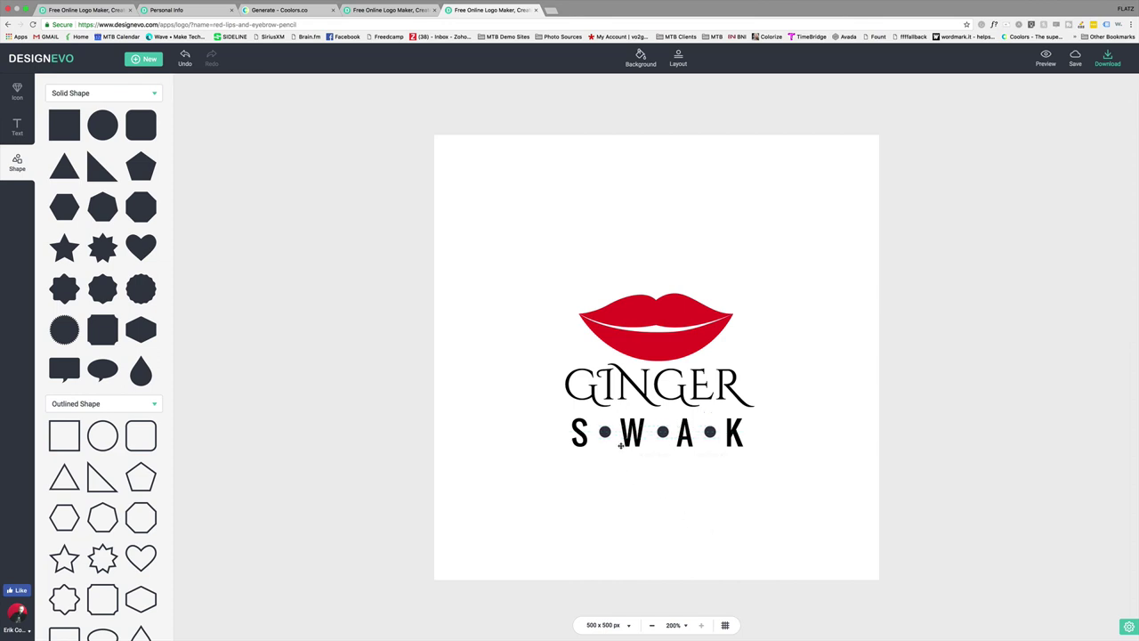
left_click(661, 432)
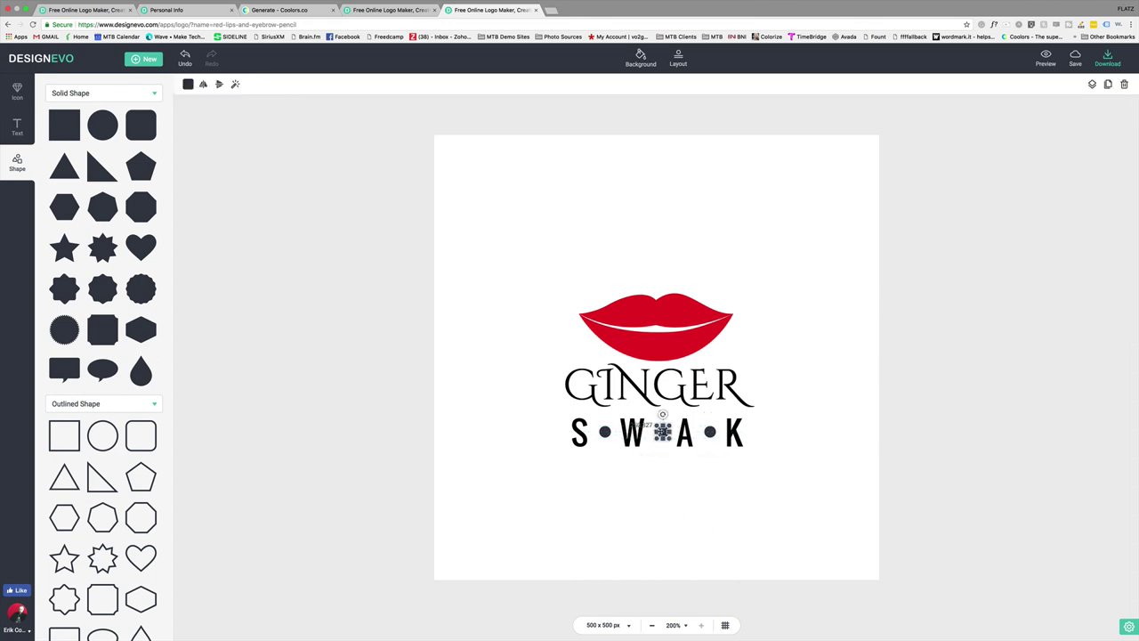
left_click_drag(662, 432, 656, 431)
left_click(604, 431)
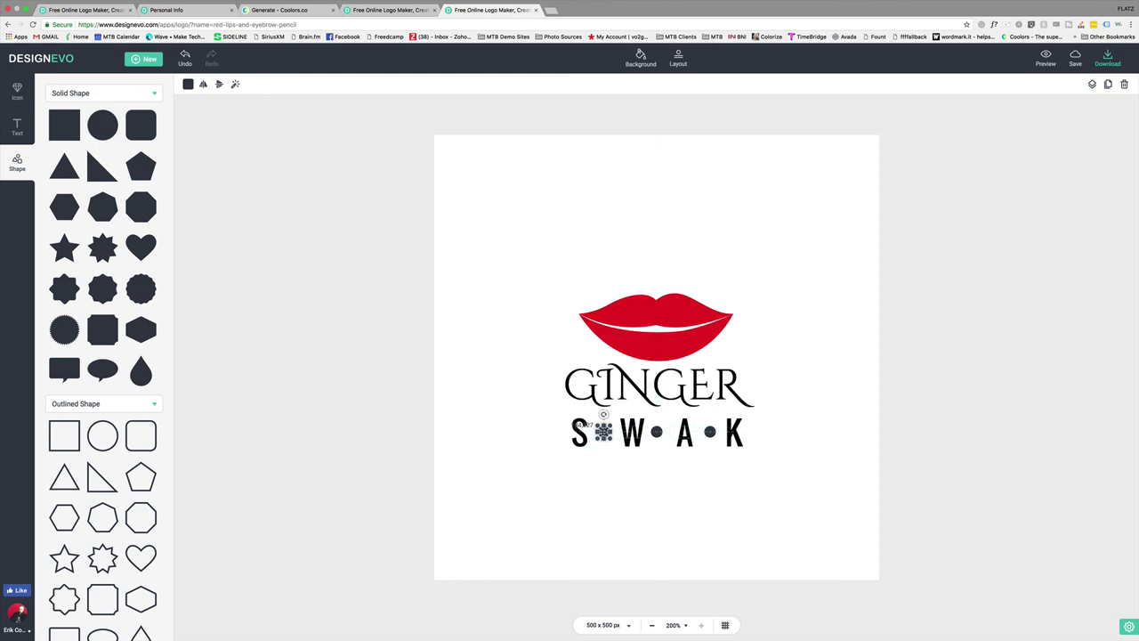
left_click(710, 431)
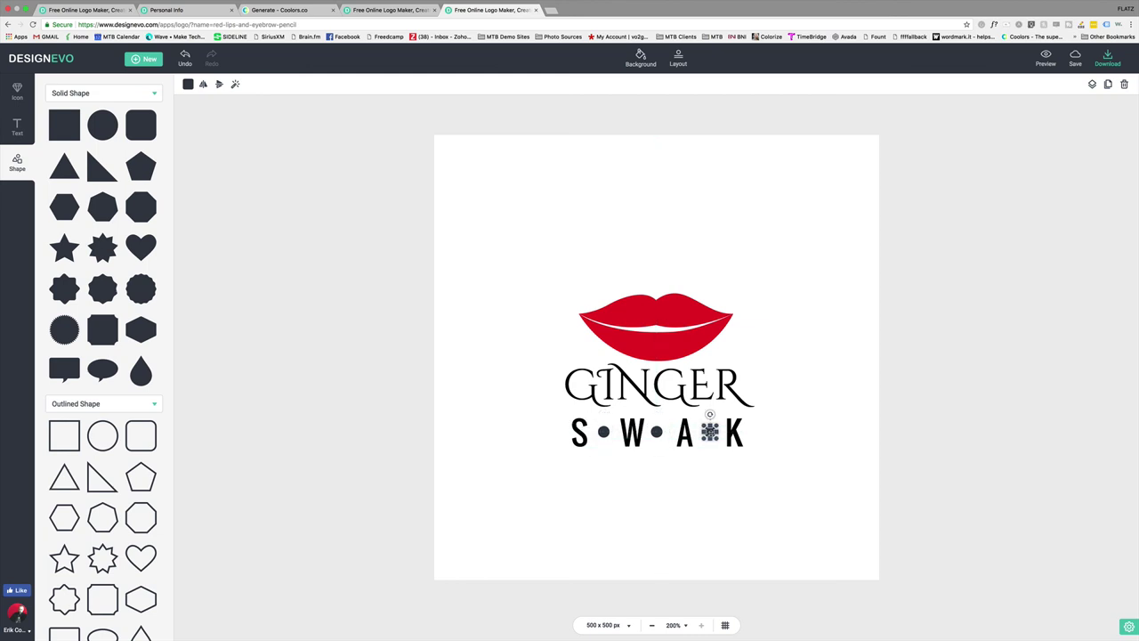
left_click(623, 509)
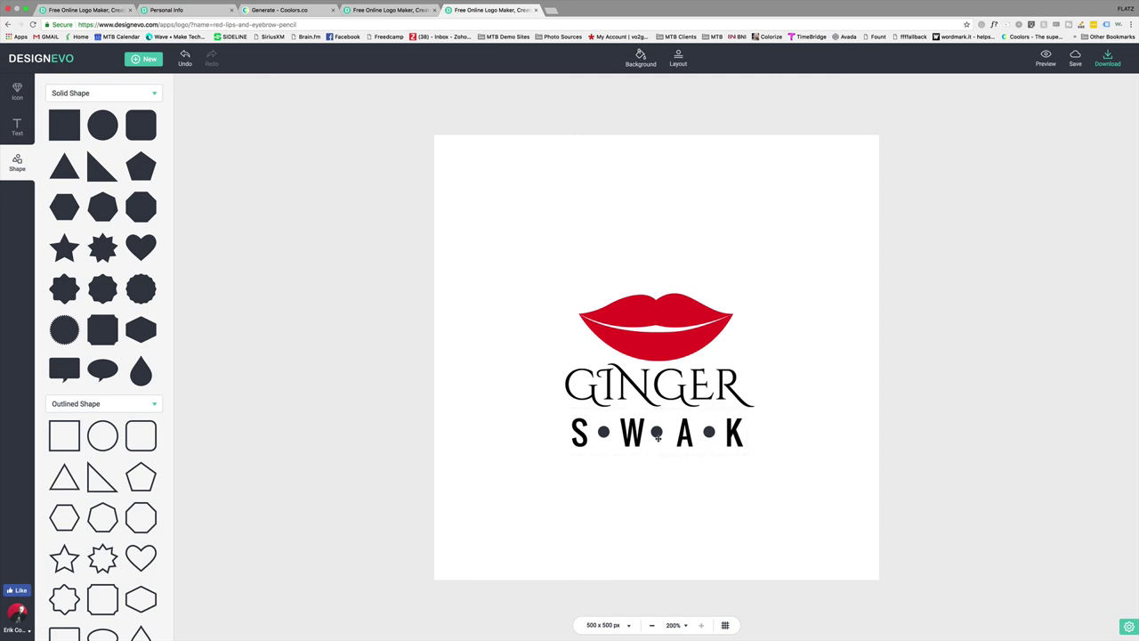
Step: Shrink the W–A dot, then delete all three dots between the SWAK letters
left_click(657, 432)
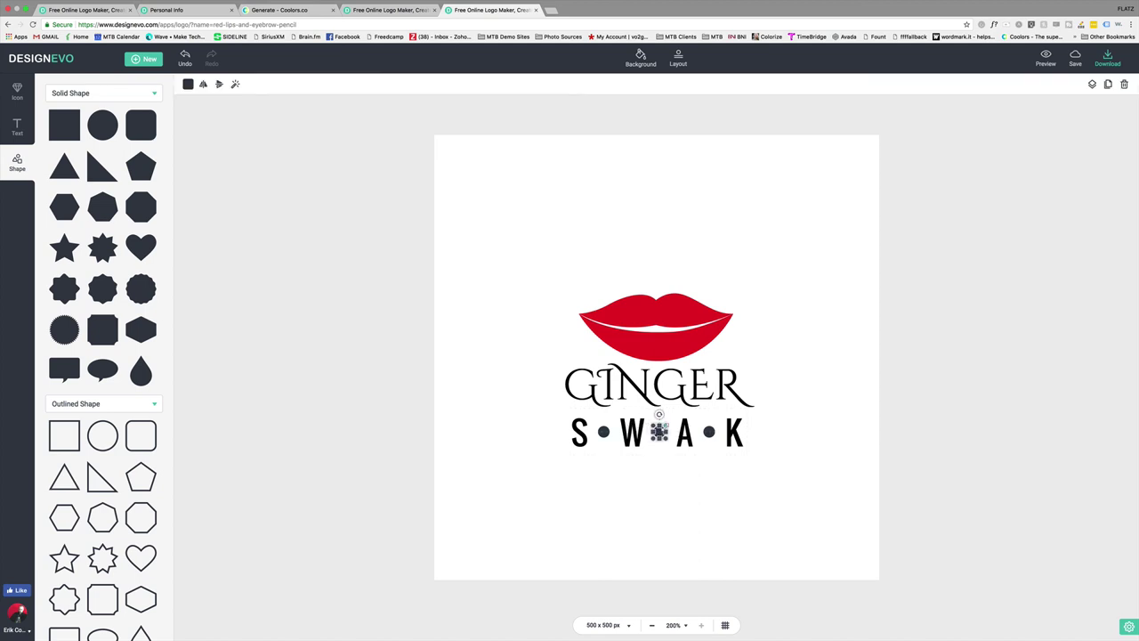
left_click_drag(667, 440, 661, 435)
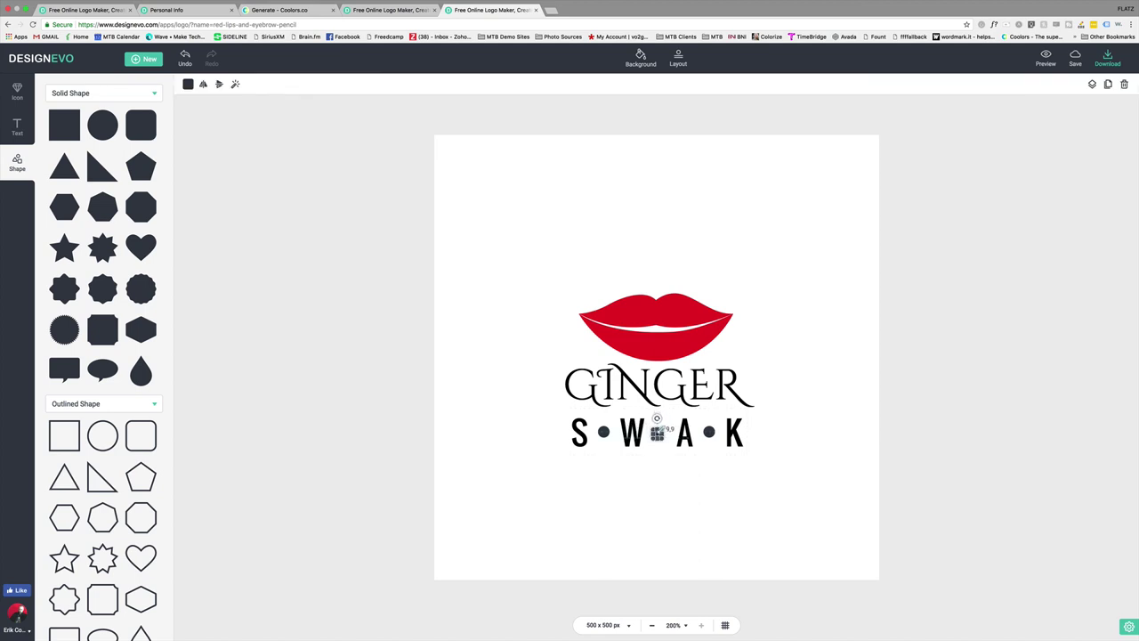
left_click(660, 479)
left_click(657, 434)
key("Delete")
left_click(603, 432)
key("Delete")
left_click(709, 432)
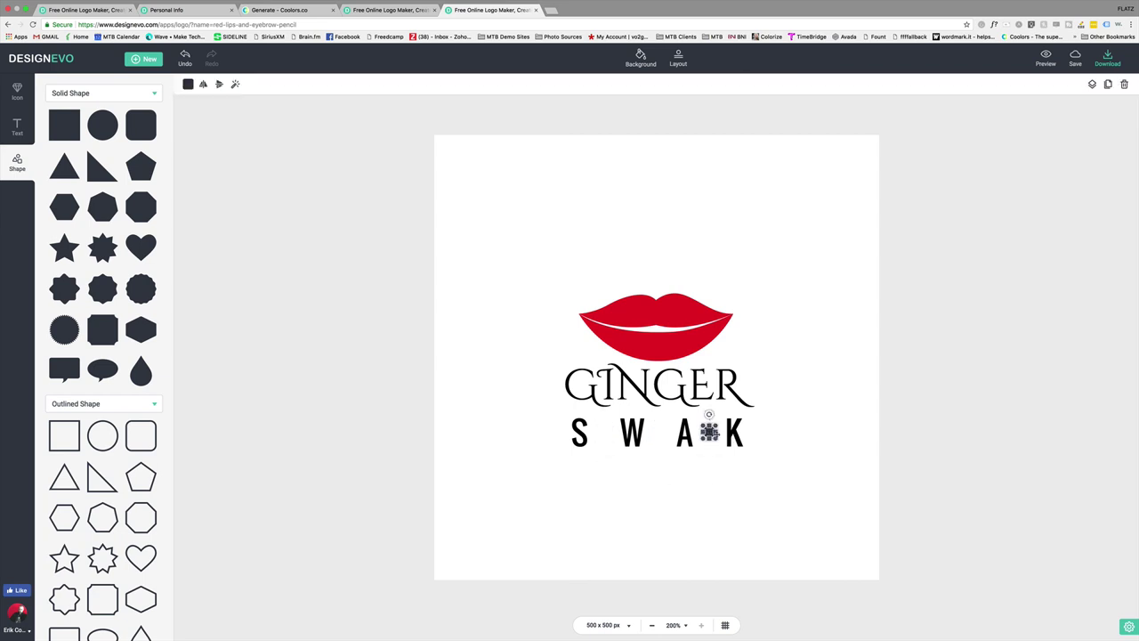
key("Delete")
Step: Try Monoton and Raleway on SWAK, then use bold Source Sans Pro, size 26, over the lips
double_click(648, 440)
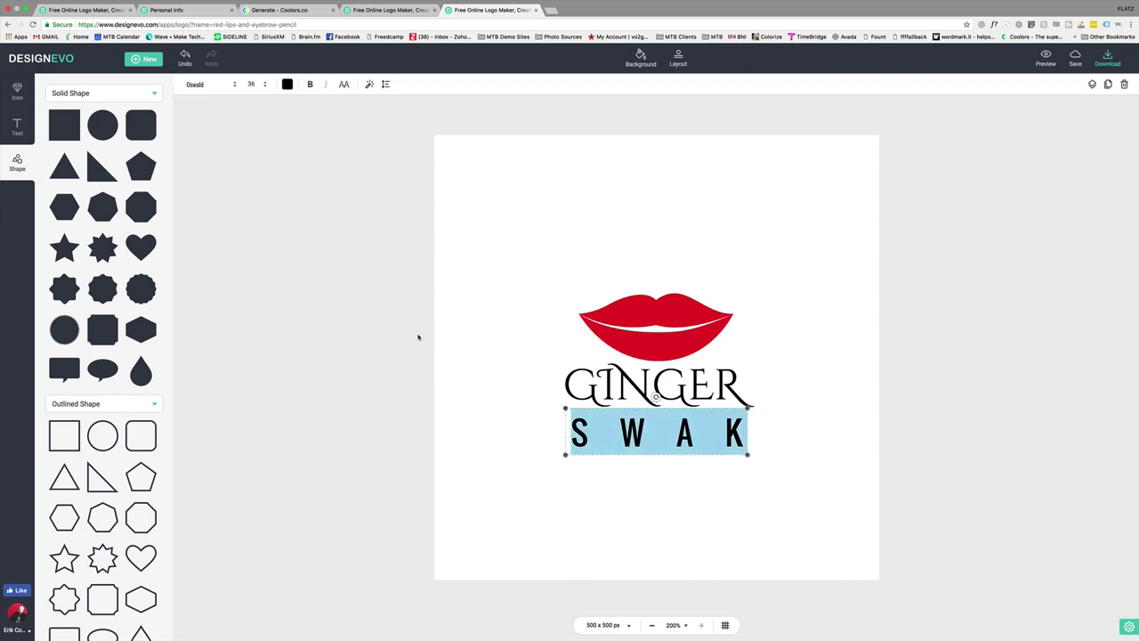
left_click(17, 127)
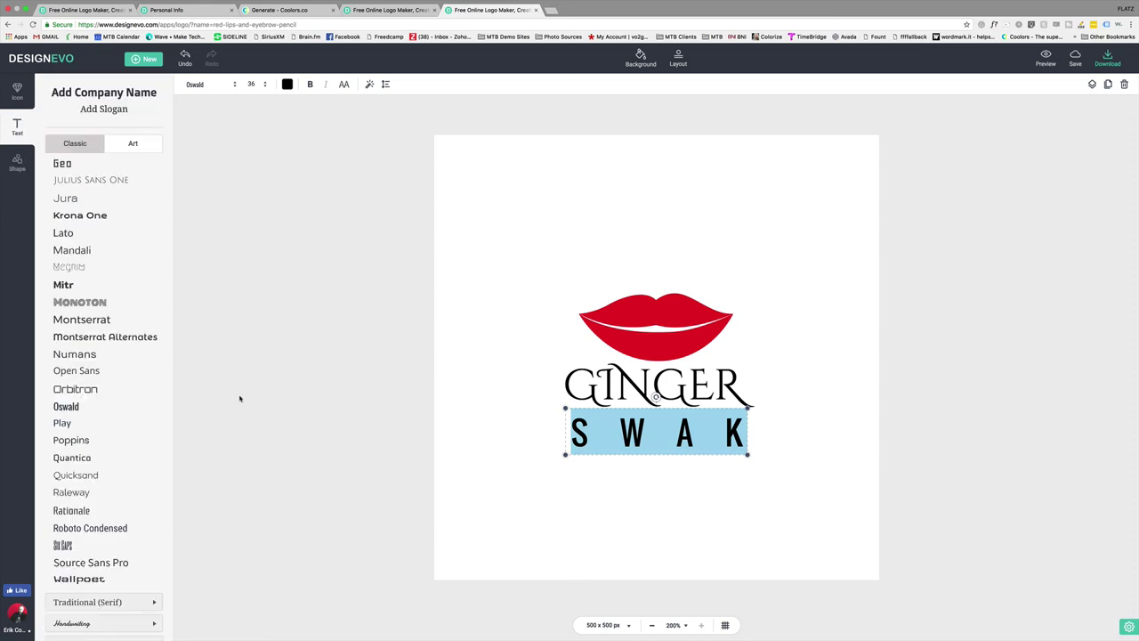
left_click(80, 302)
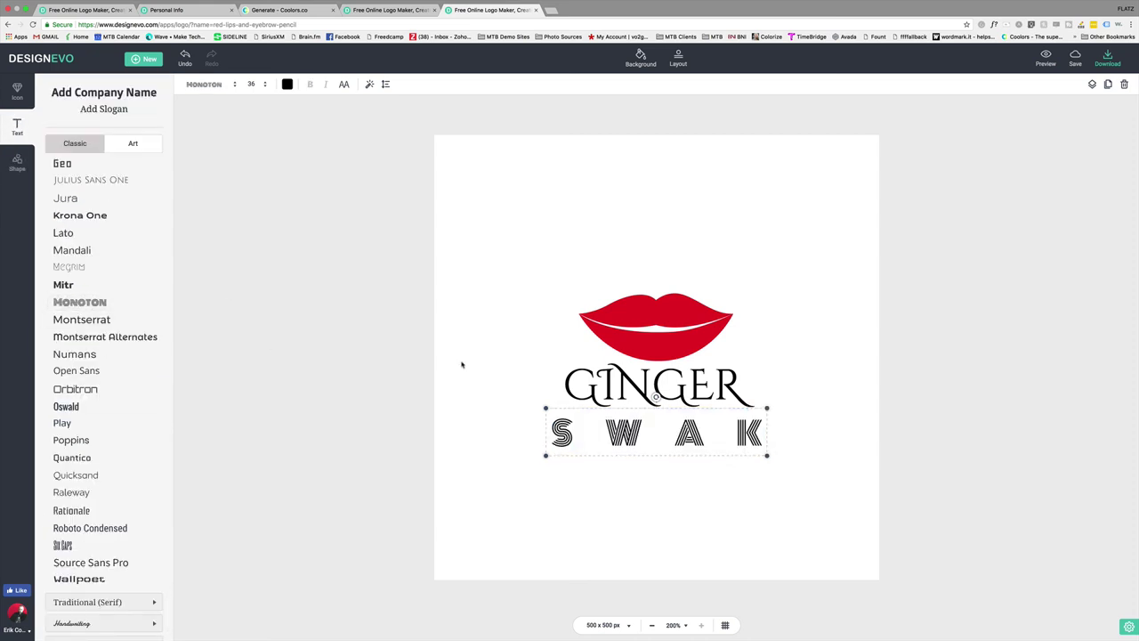
left_click(385, 84)
left_click_drag(450, 132, 431, 132)
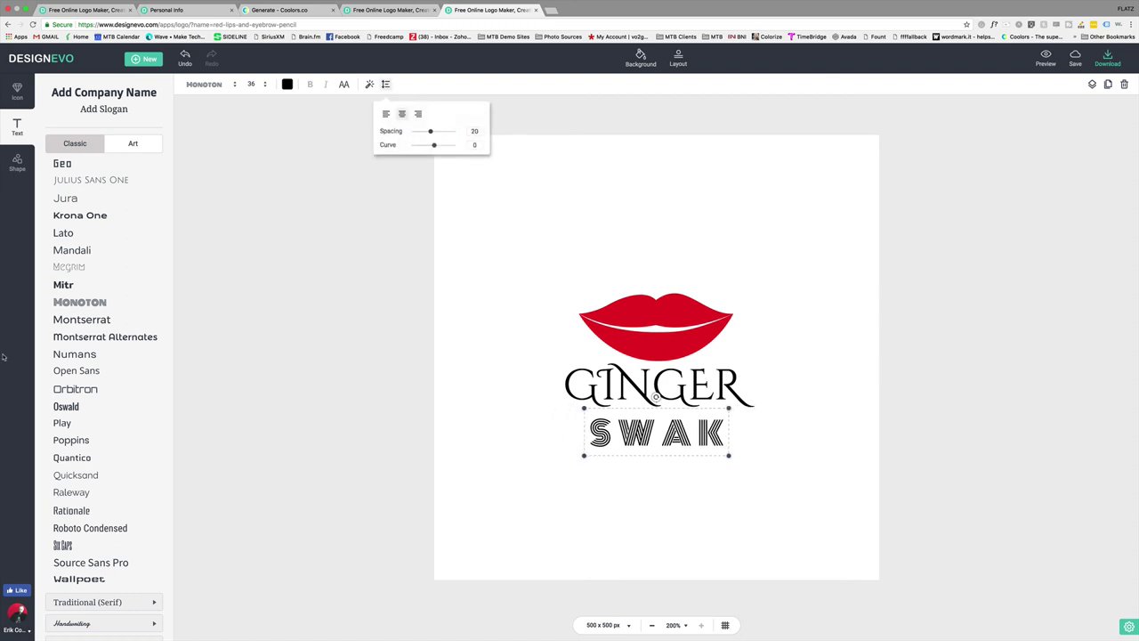
left_click(71, 493)
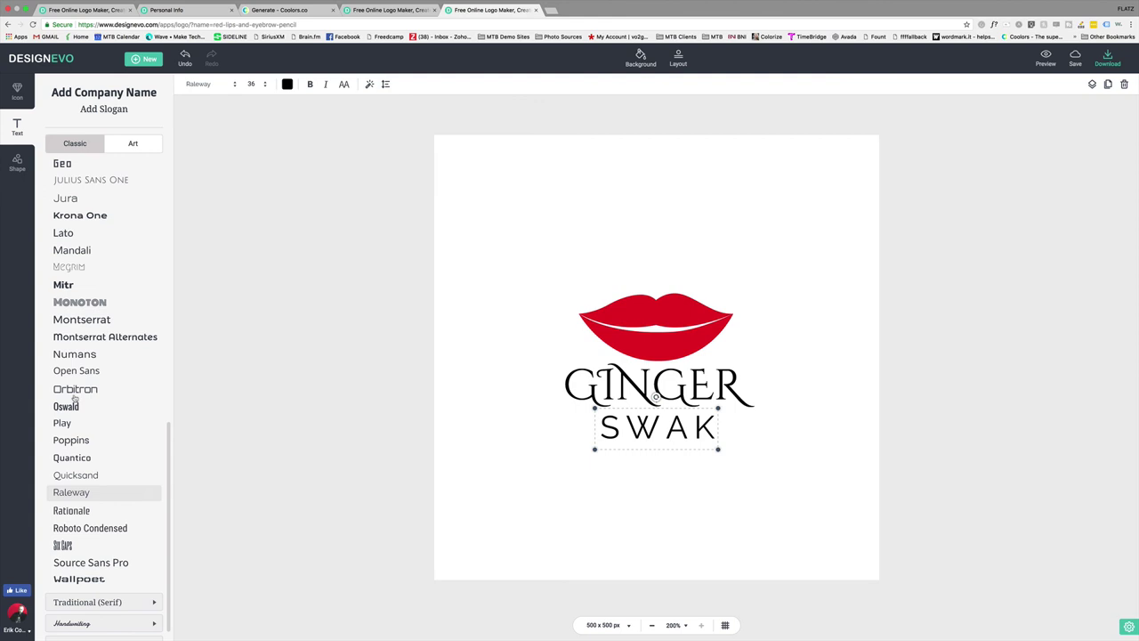
left_click(311, 84)
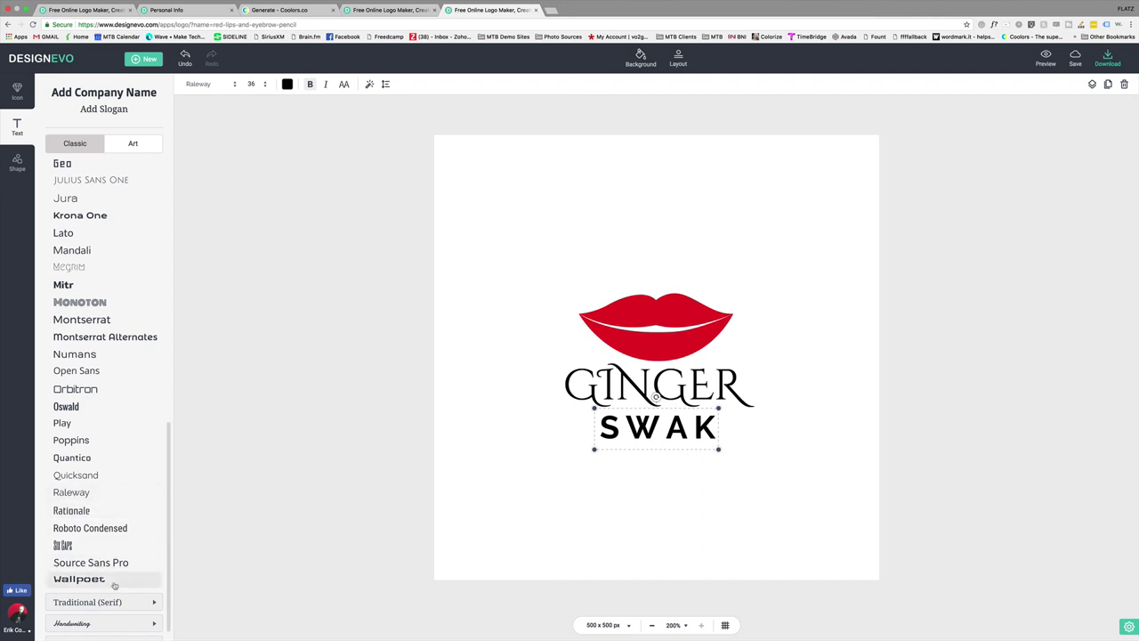
left_click(104, 568)
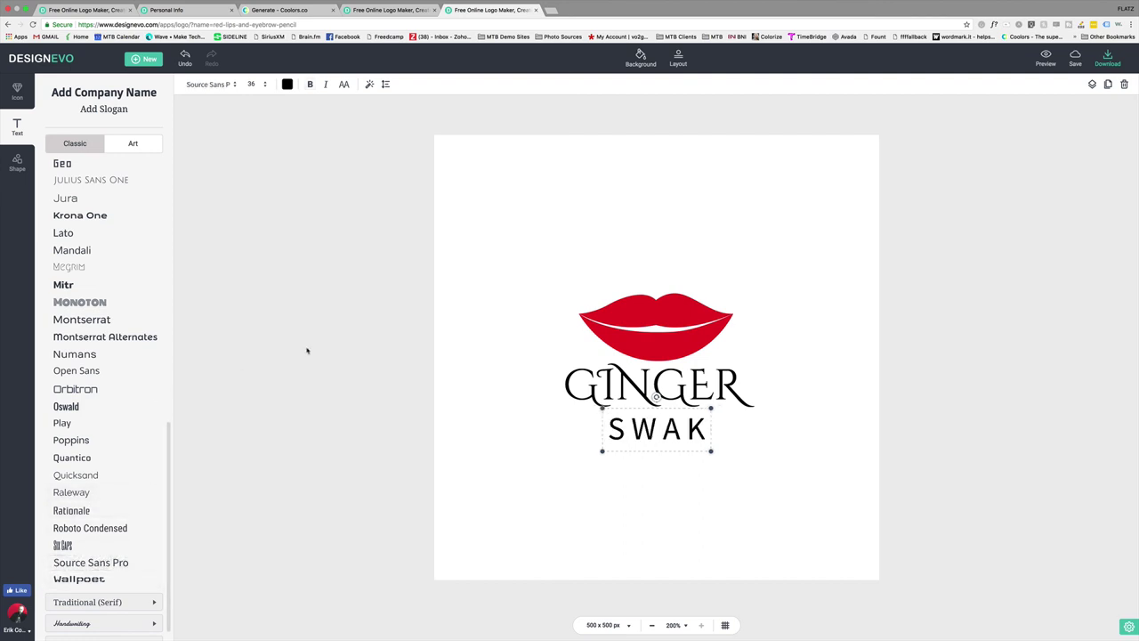
left_click(310, 84)
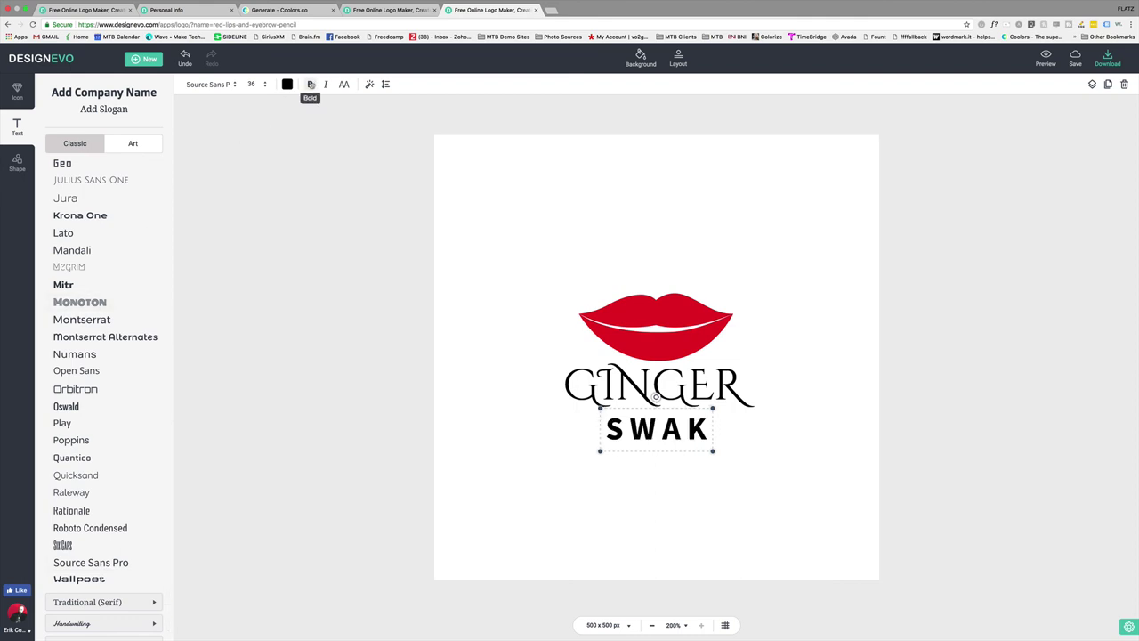
left_click_drag(599, 452, 667, 331)
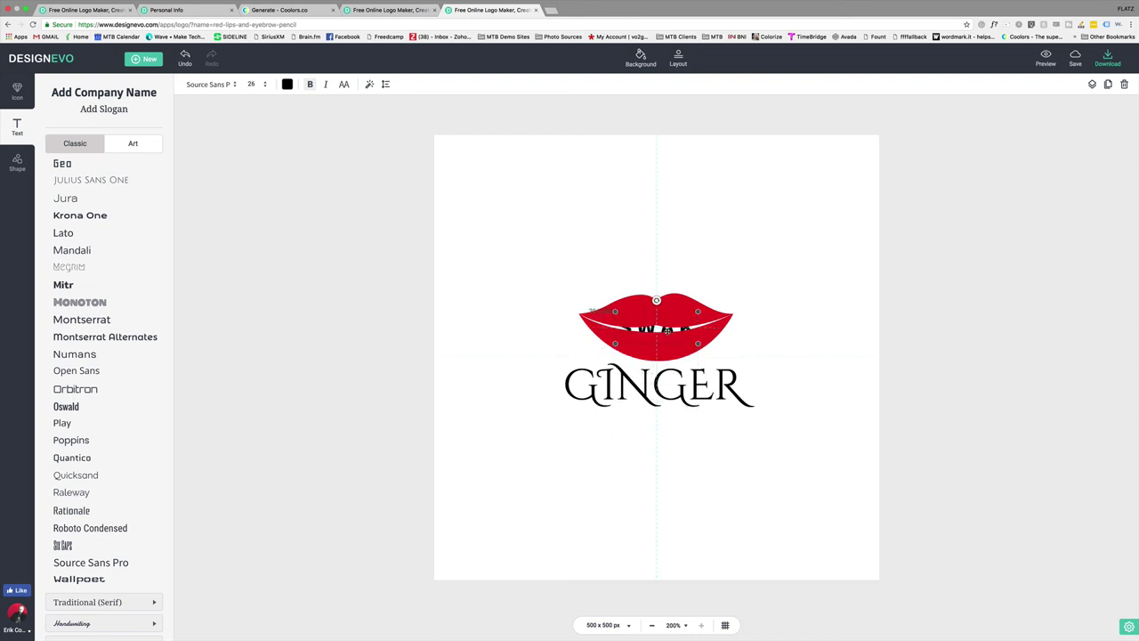
Step: Bring SWAK forward, put it below GINGER, and move GINGER above the lips
left_click(1093, 85)
left_click(1082, 108)
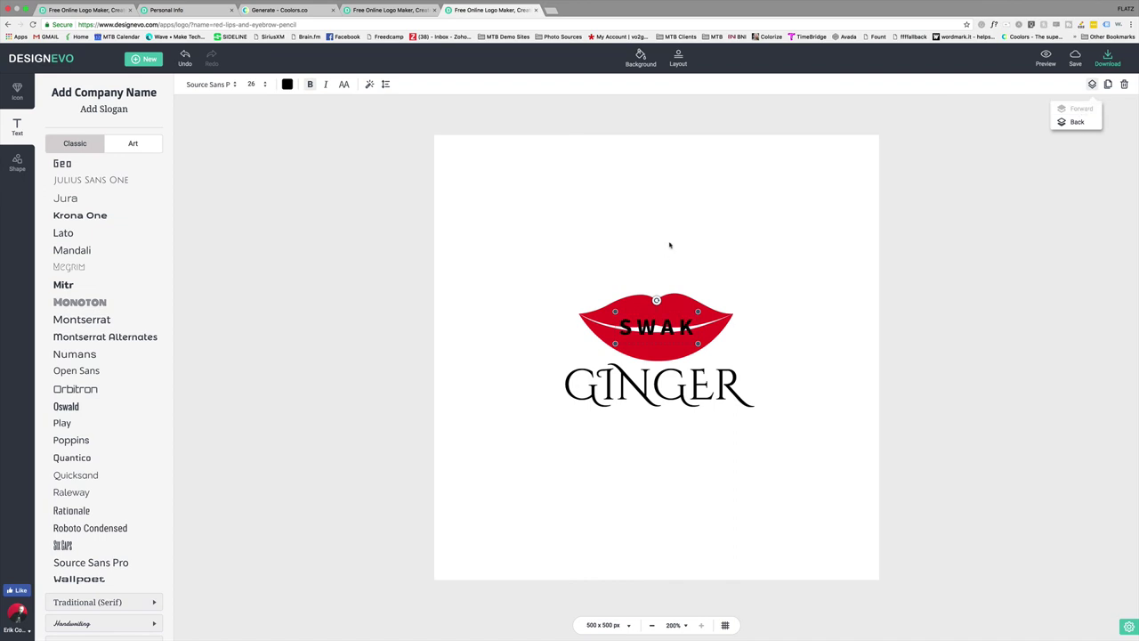
left_click_drag(652, 330, 671, 276)
left_click(669, 391)
Step: Insert periods between the letters so the slogan reads S.W.A.K
left_click(666, 413)
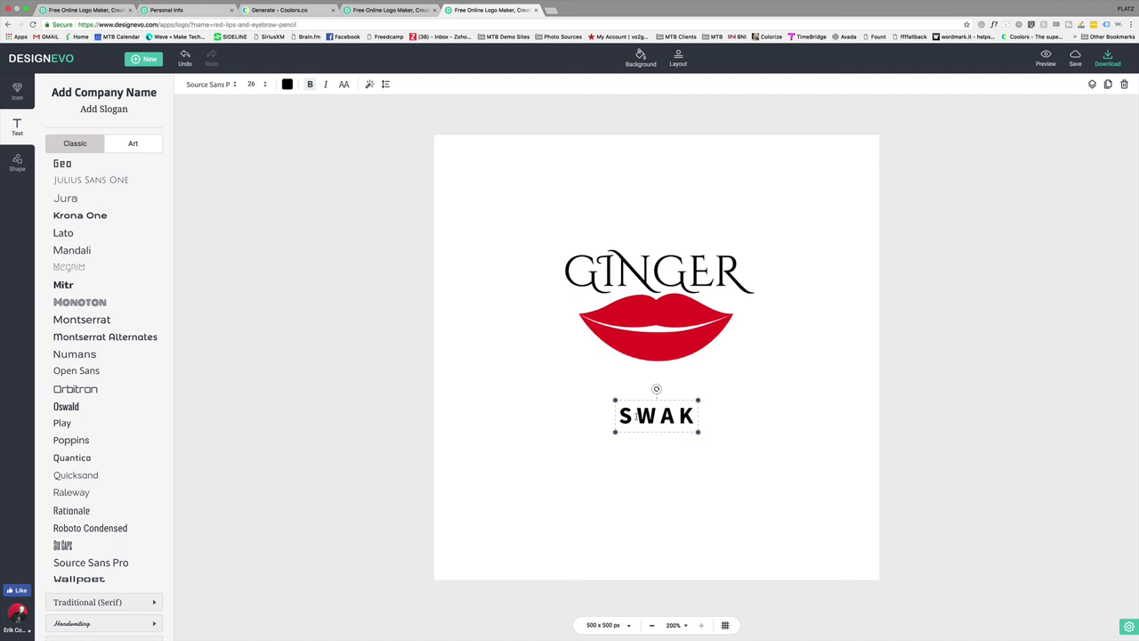
left_click(636, 414)
type(".")
left_click(668, 415)
type(".")
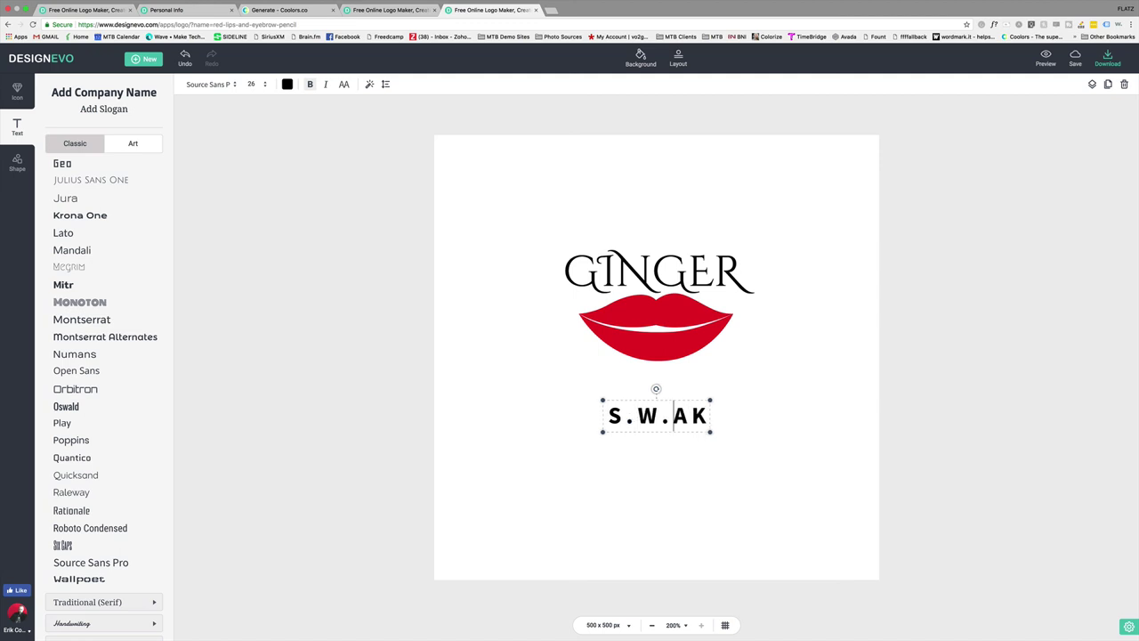
left_click(691, 414)
type(".W")
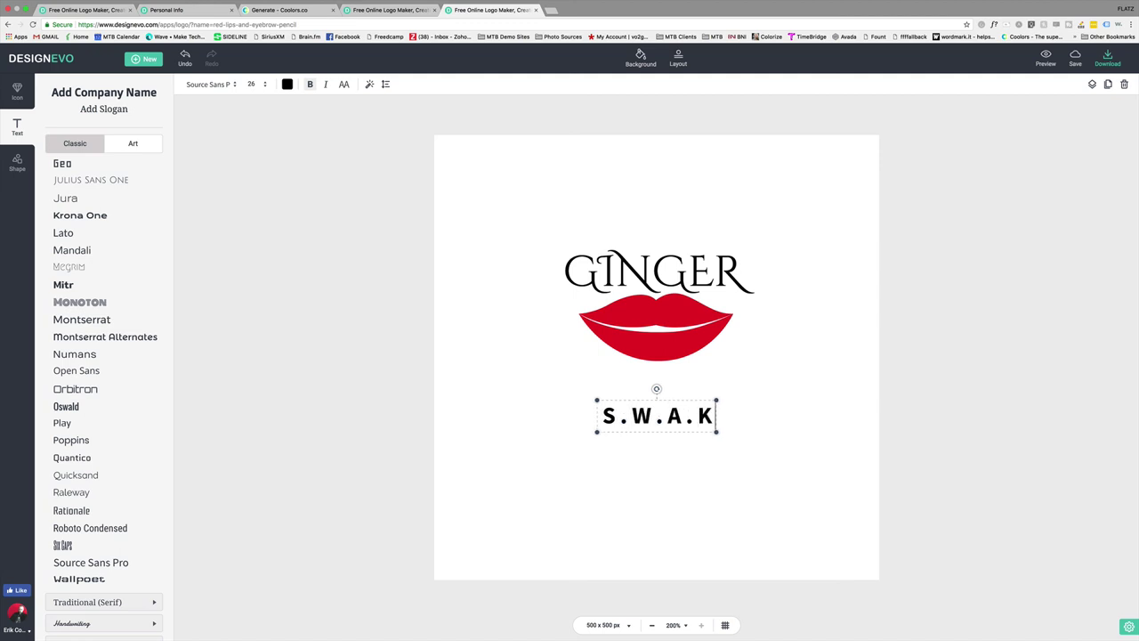
type(".")
Step: Set S.W.A.K. to size 22 and move it just under the lips
key("super+a")
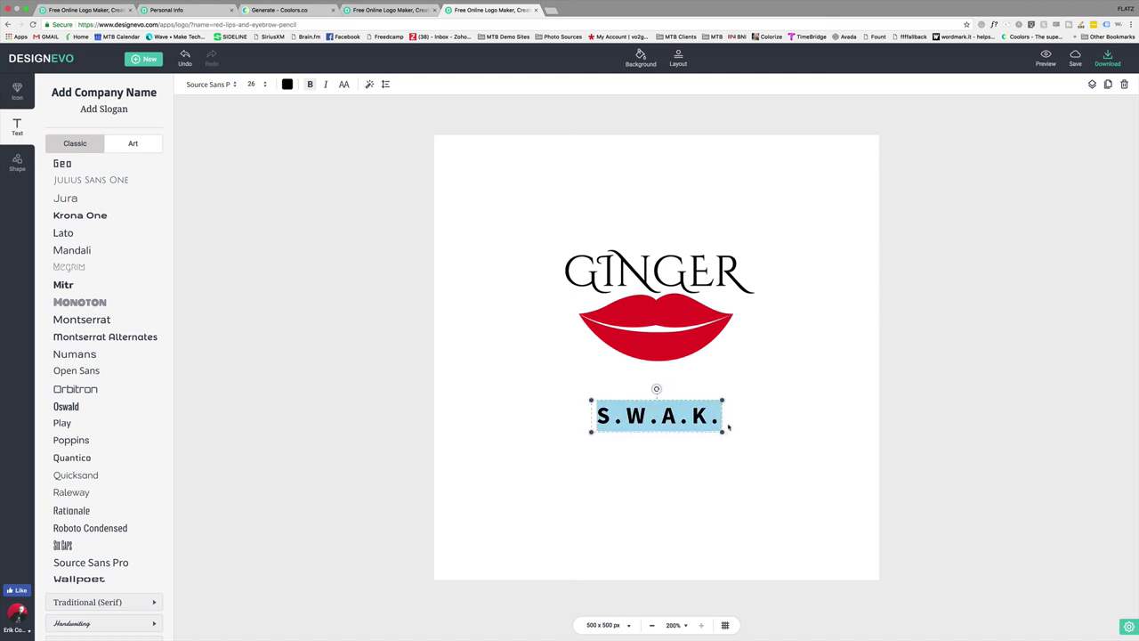
left_click(264, 84)
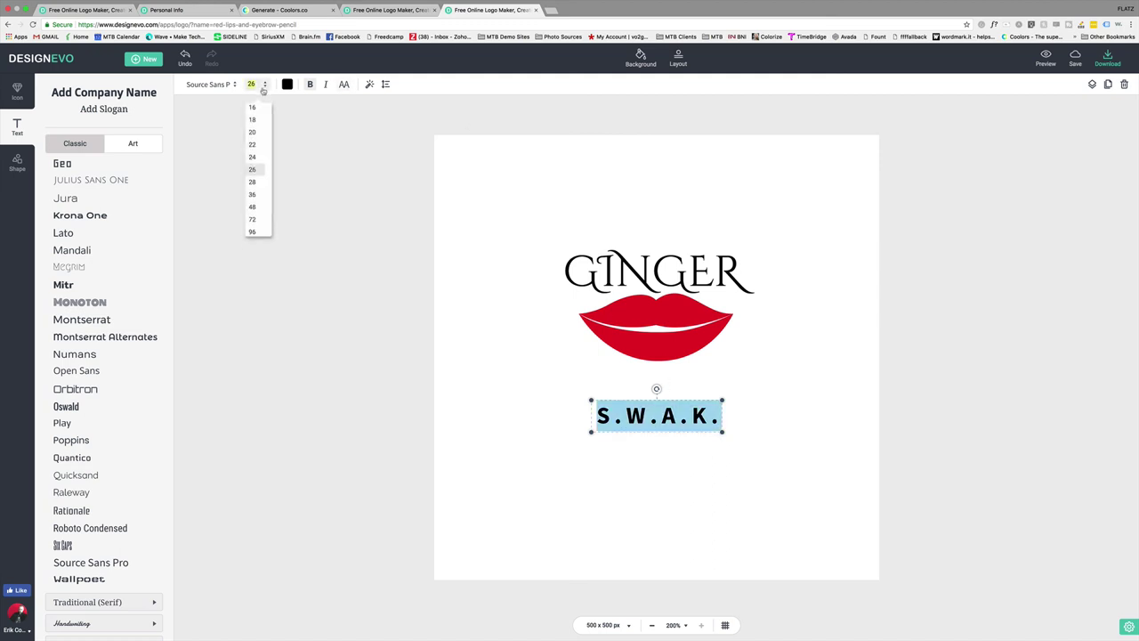
left_click(258, 145)
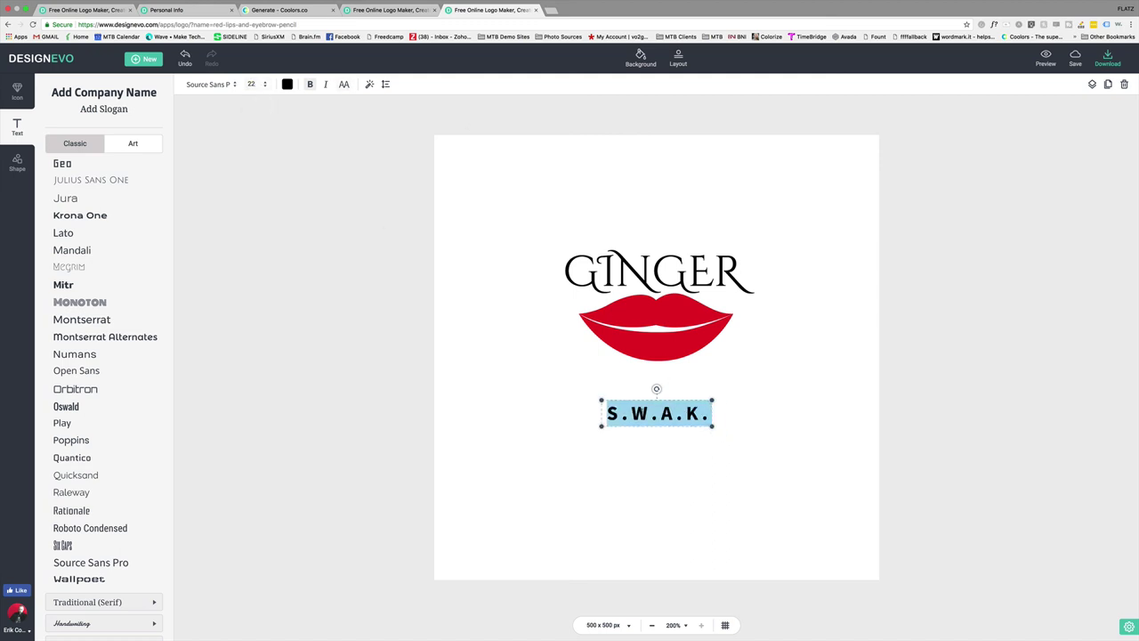
left_click(681, 504)
left_click_drag(670, 417, 672, 377)
Step: Colour the S.W.A.K. text a vivid blue, then open a new browser tab
double_click(632, 375)
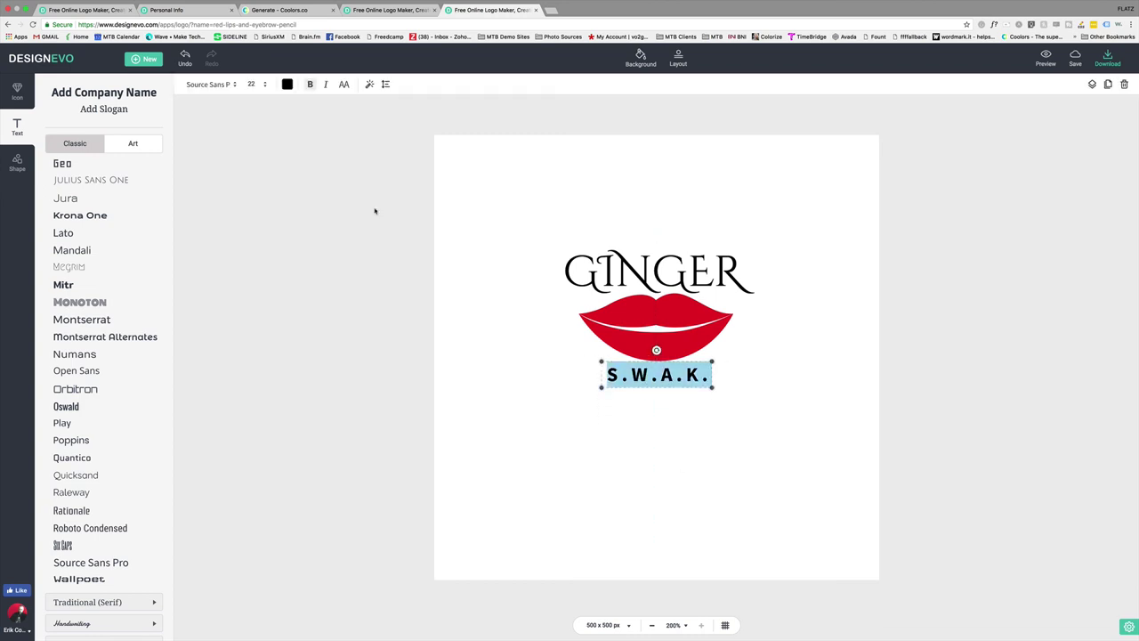
left_click(287, 84)
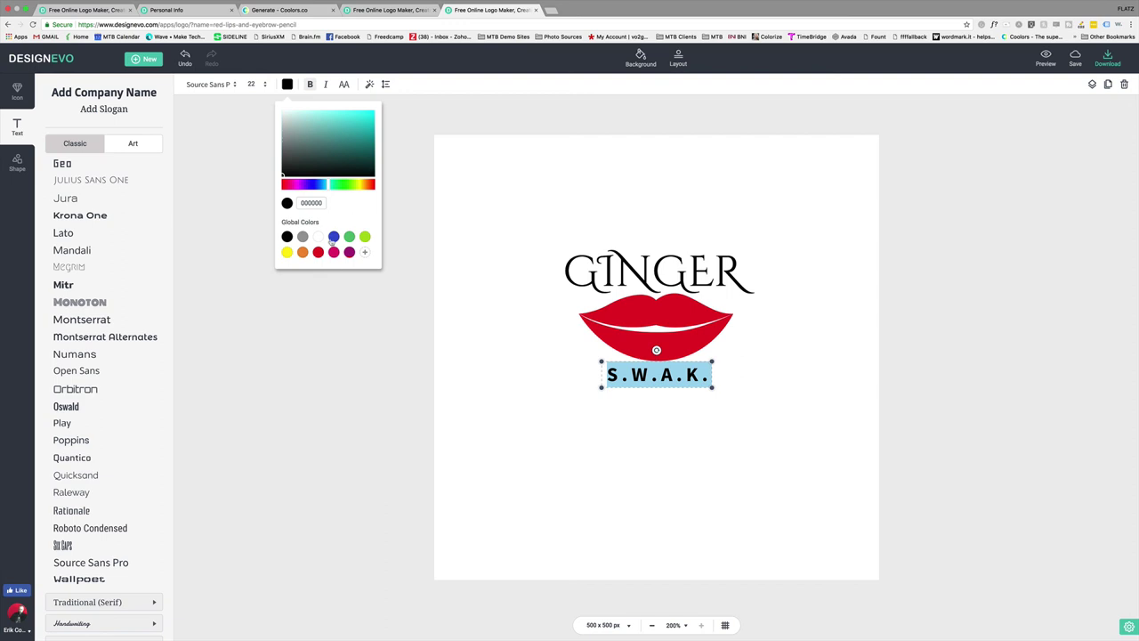
left_click_drag(319, 182, 314, 183)
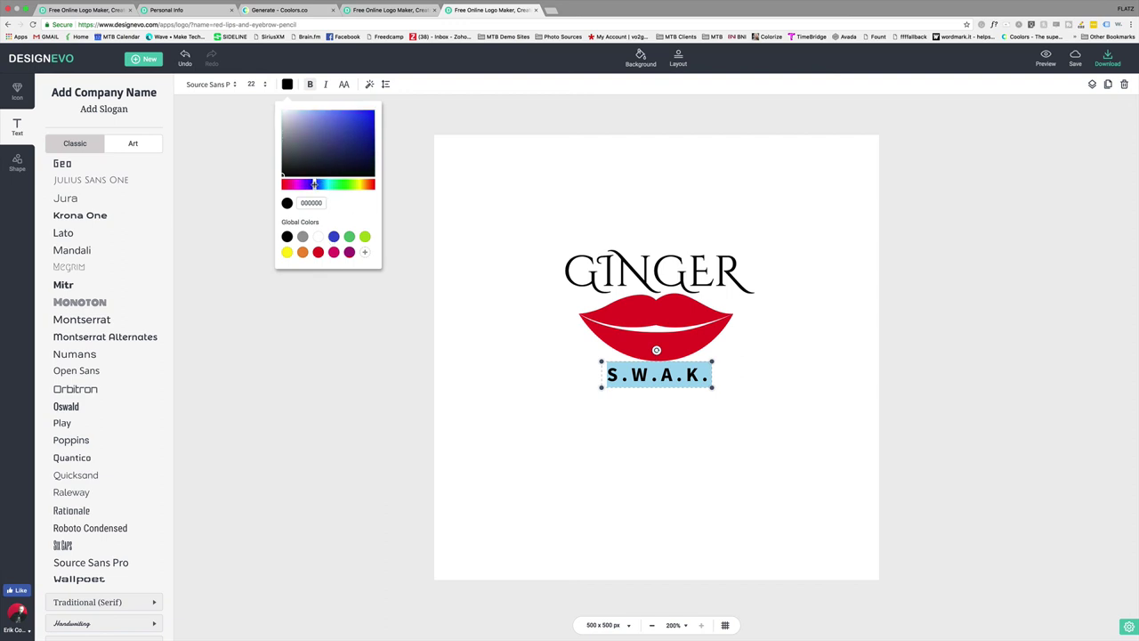
left_click(366, 117)
mouse_move(366, 117)
left_mouse_down()
mouse_move(380, 111)
mouse_move(371, 136)
mouse_move(357, 135)
left_mouse_up()
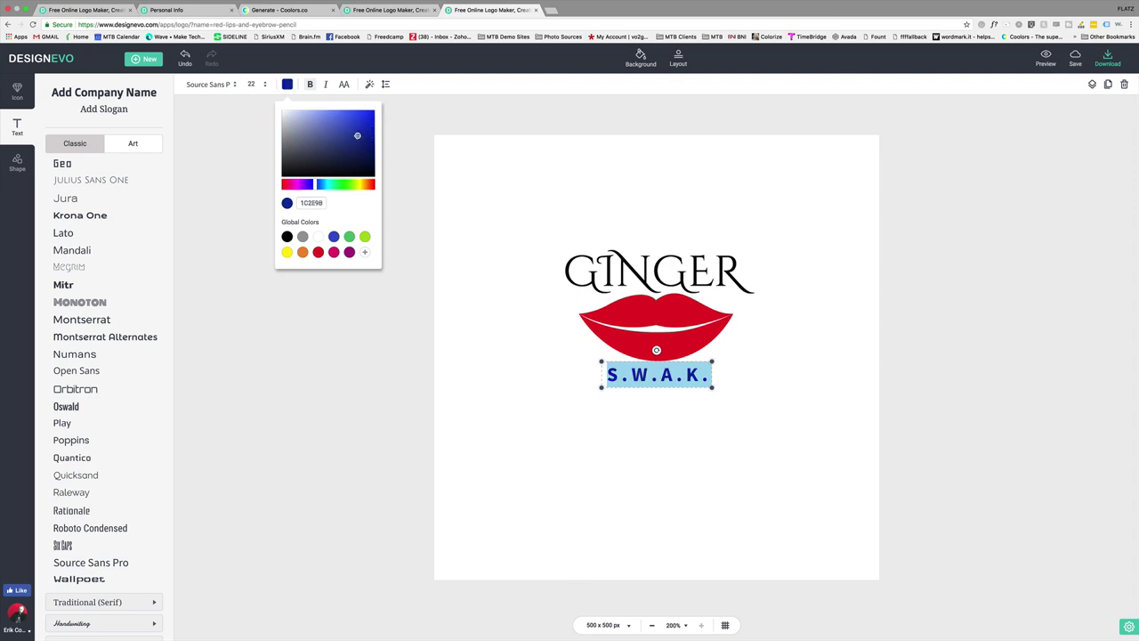
left_click(364, 336)
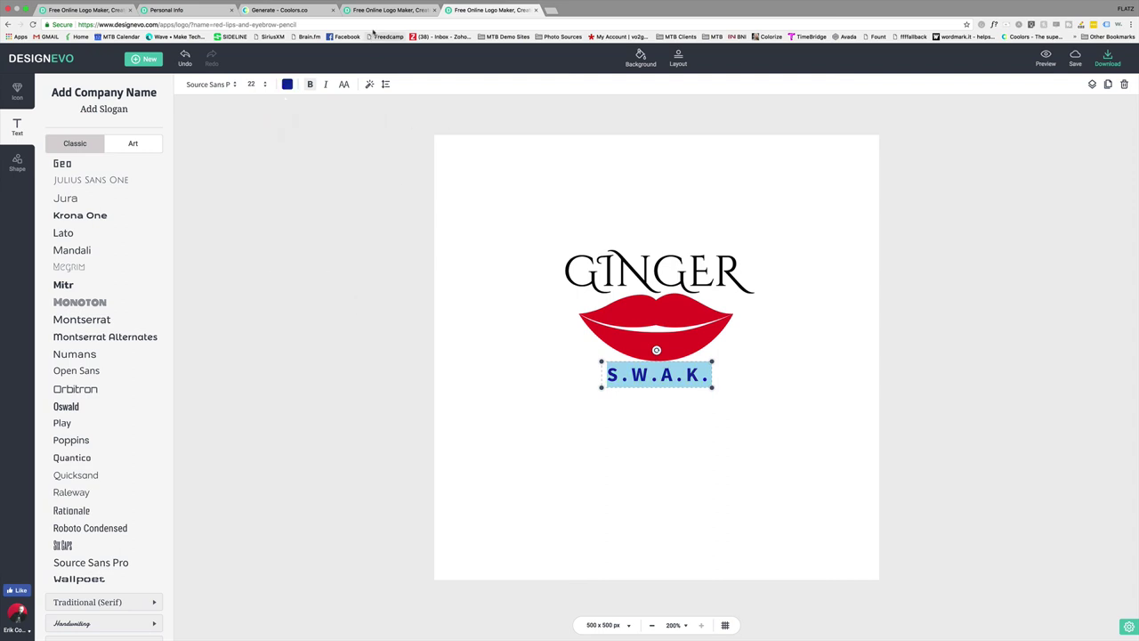
left_click(552, 11)
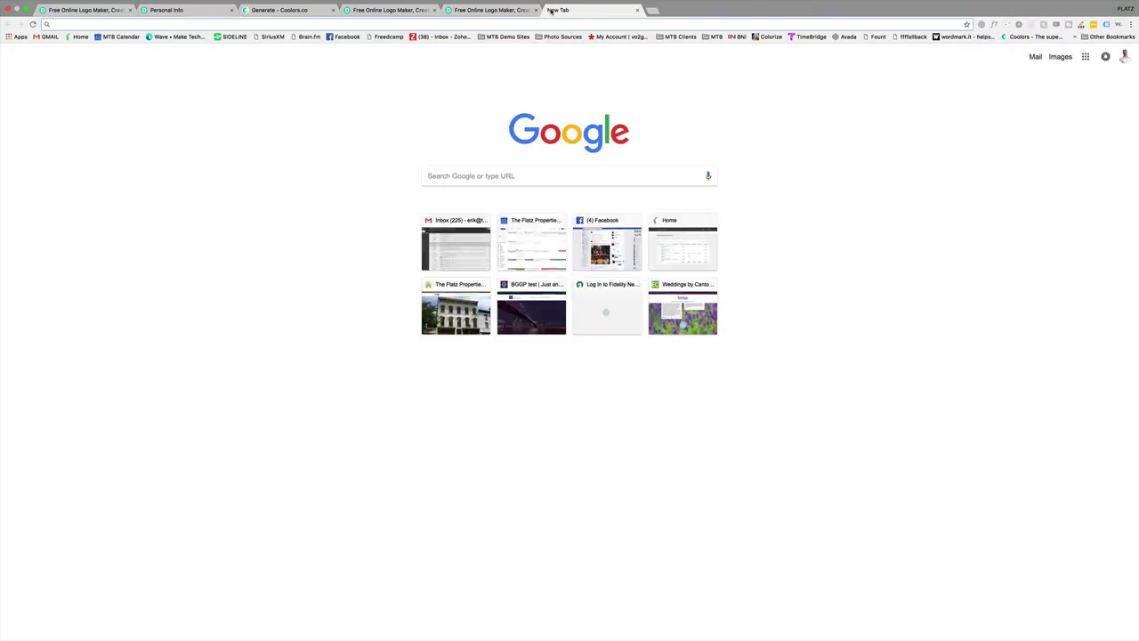
Step: Search Google for 'navy blue hex code' and select the Navy value 000080
type("navy blue he")
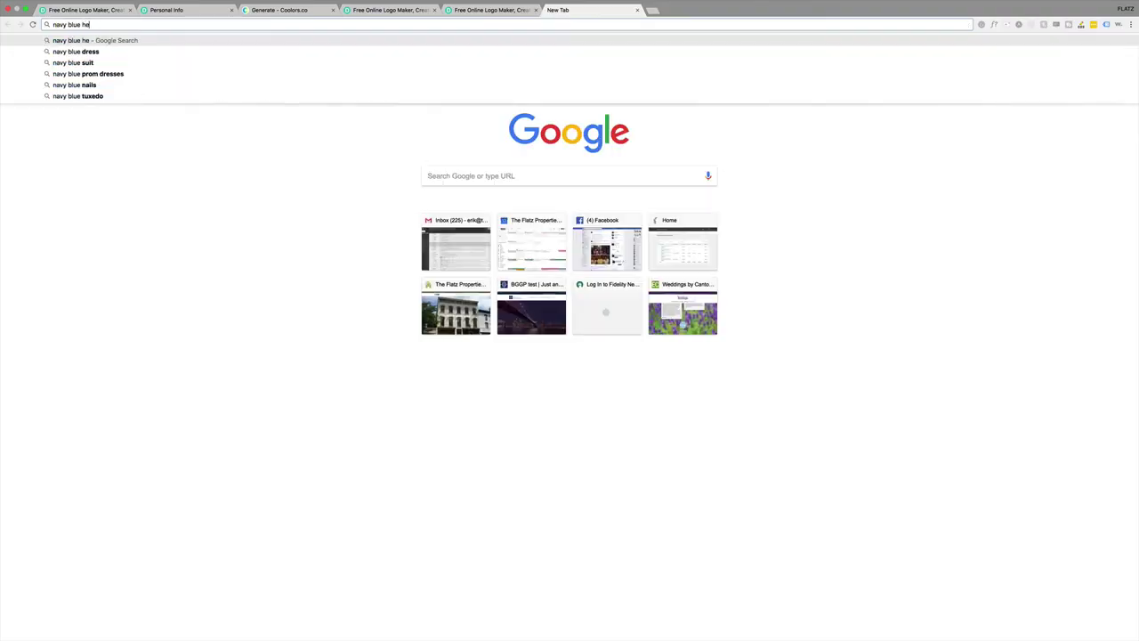
type("x code")
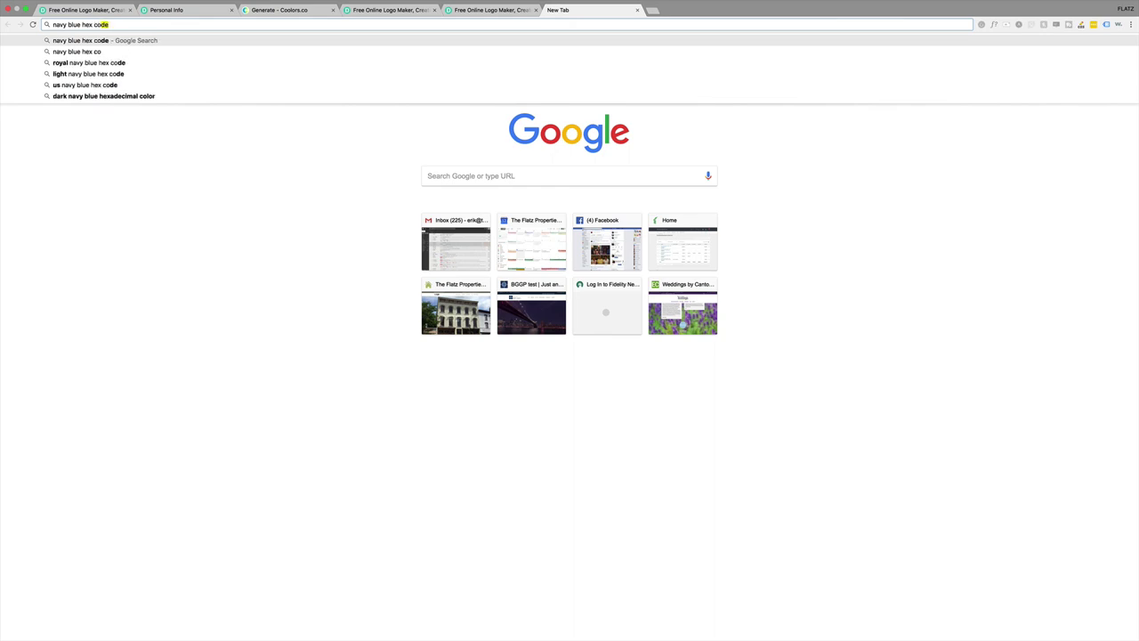
key("Return")
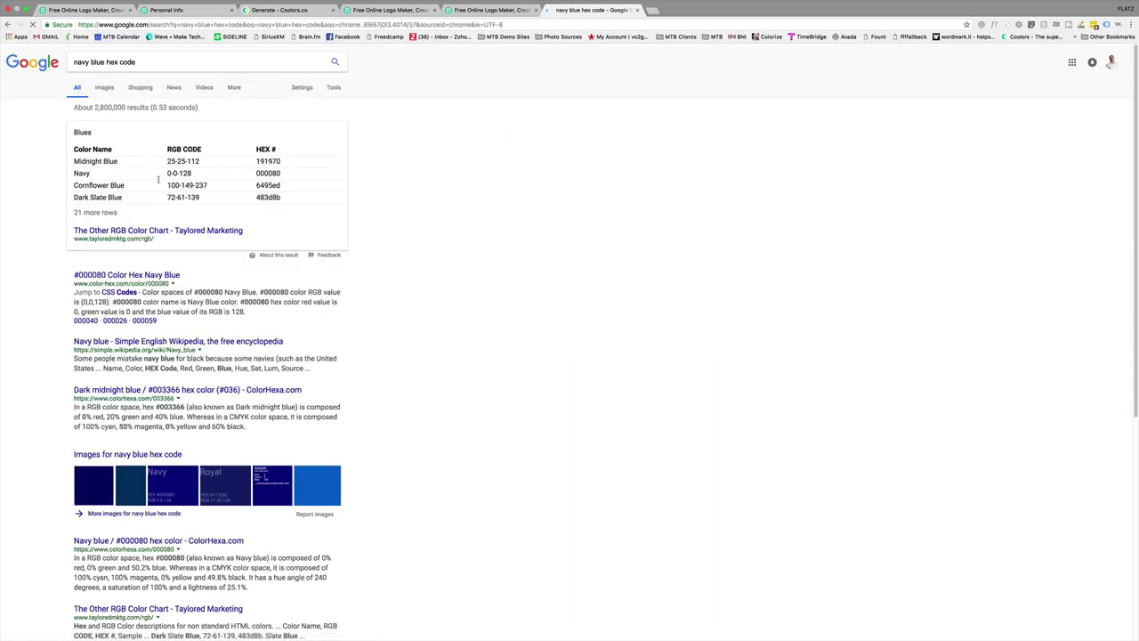
left_click_drag(257, 173, 316, 175)
key("ctrl+c")
Step: Paste navy 000080 as the text colour of both S.W.A.K. and GINGER
left_click(489, 10)
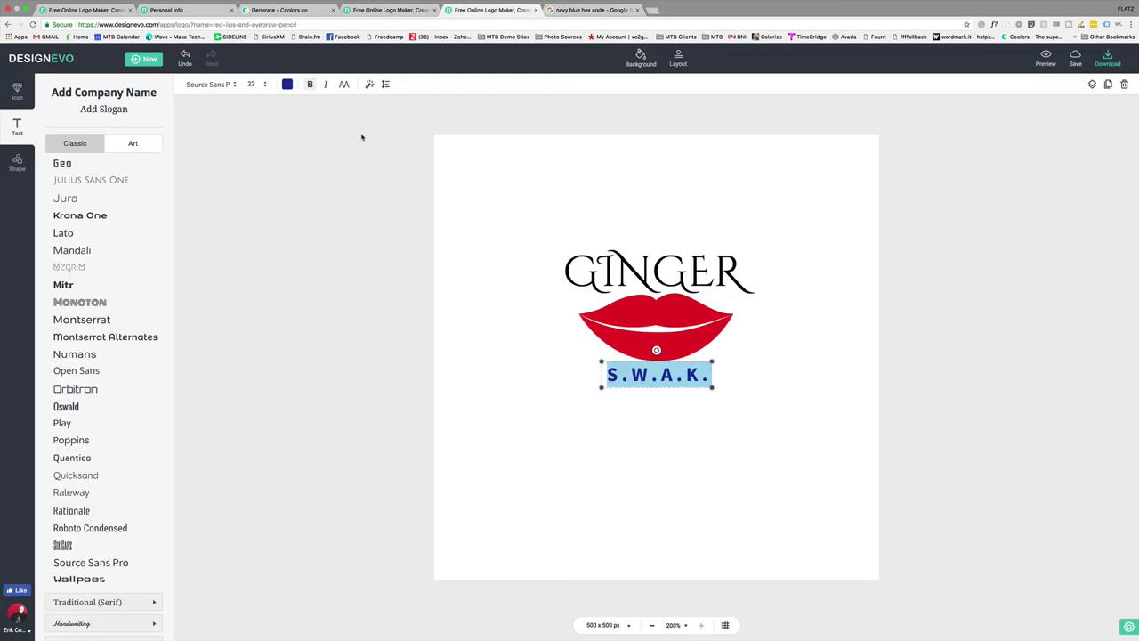
left_click(287, 84)
double_click(311, 203)
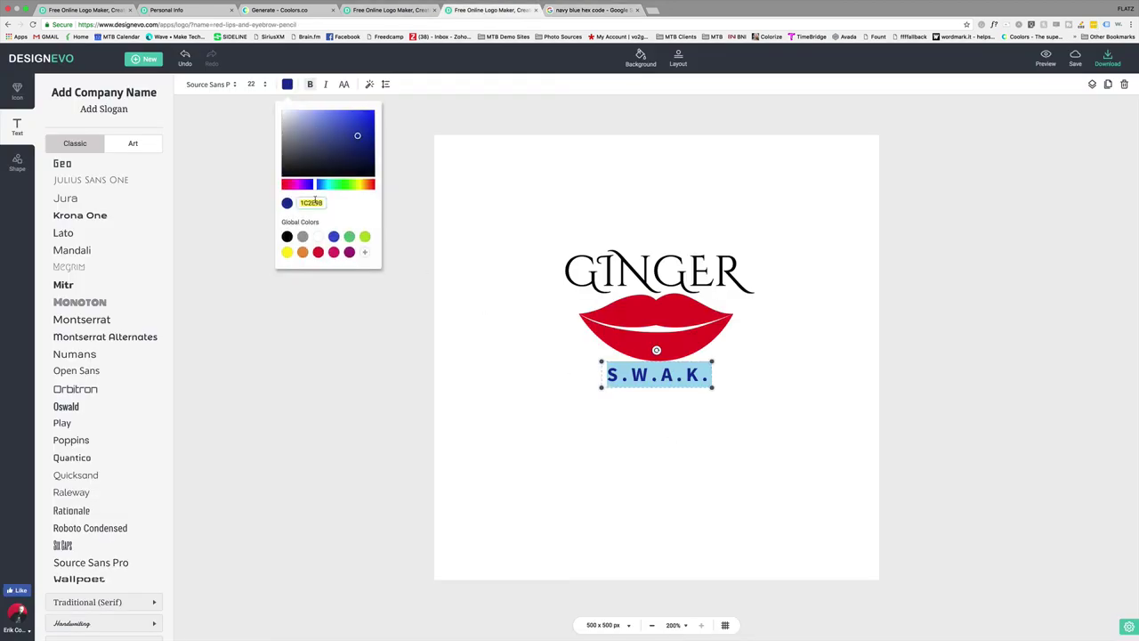
key("ctrl+v")
left_click(313, 338)
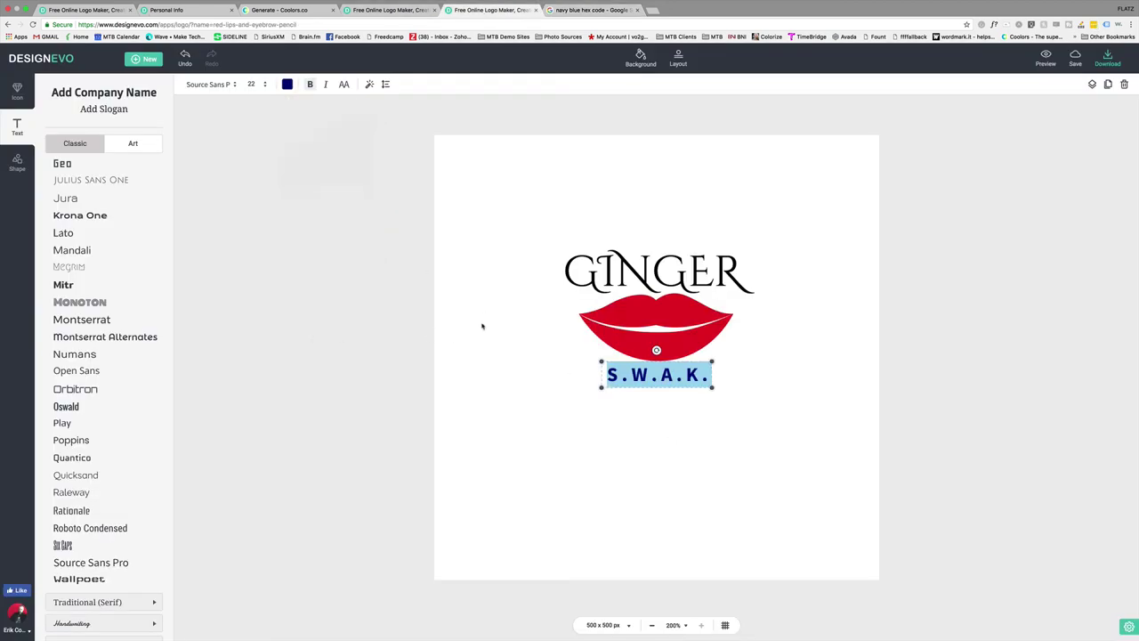
left_click(632, 441)
double_click(642, 276)
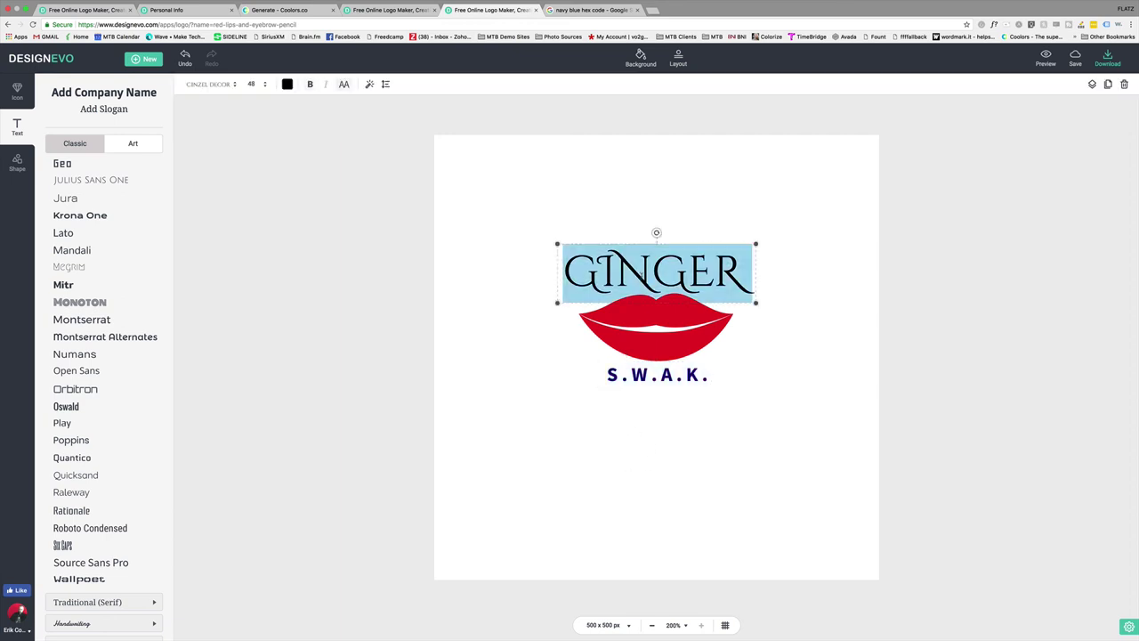
left_click(288, 84)
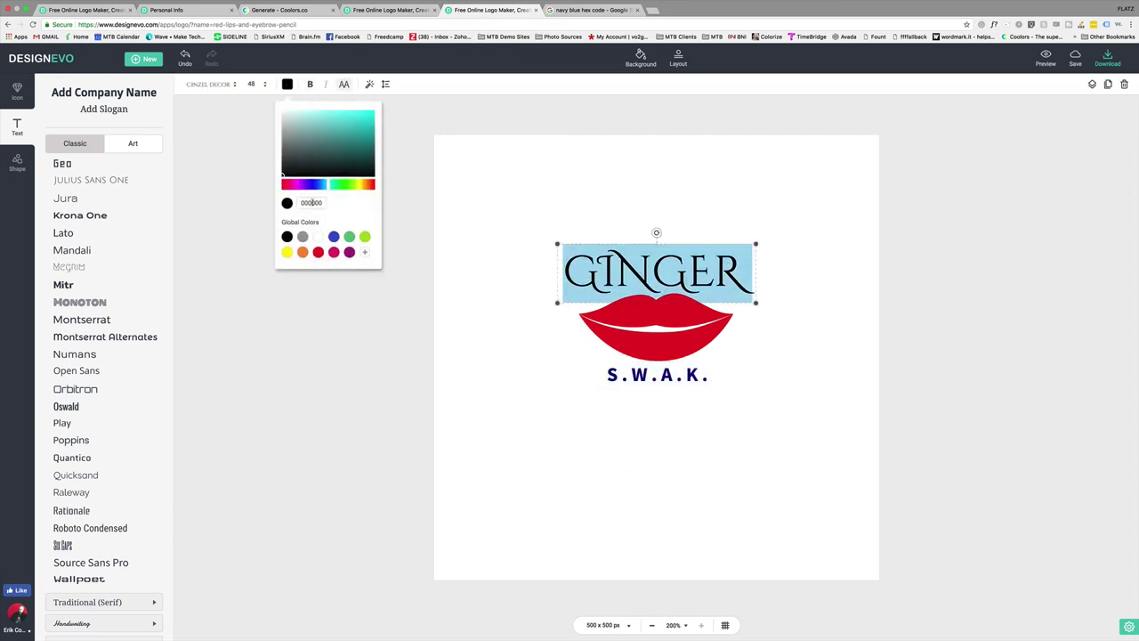
double_click(311, 203)
key("super+v")
left_click(378, 316)
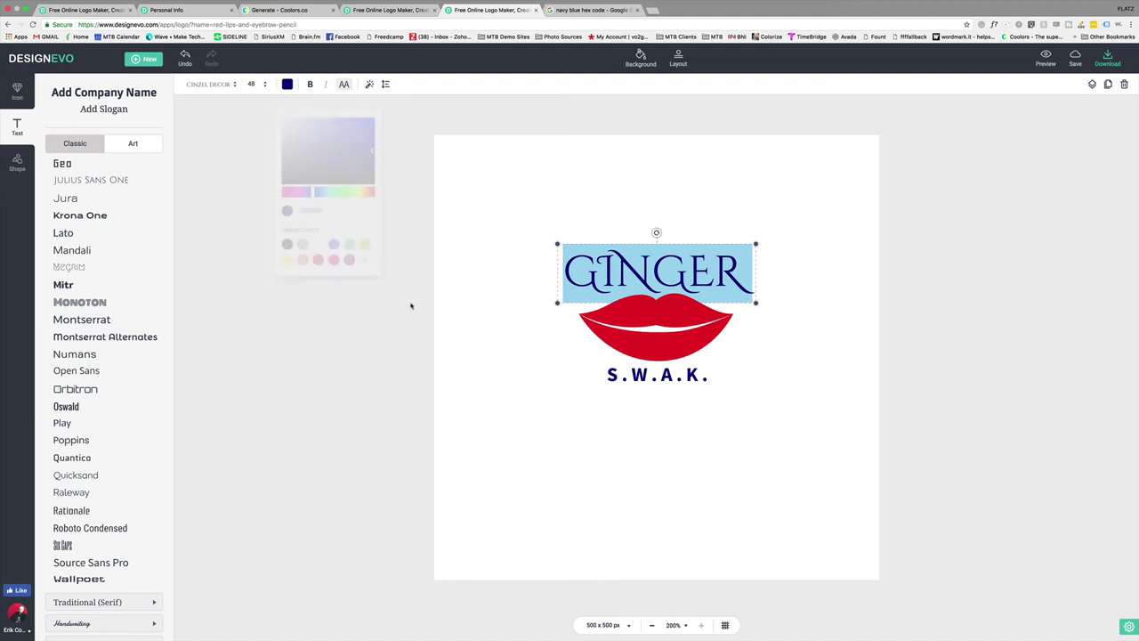
left_click(398, 352)
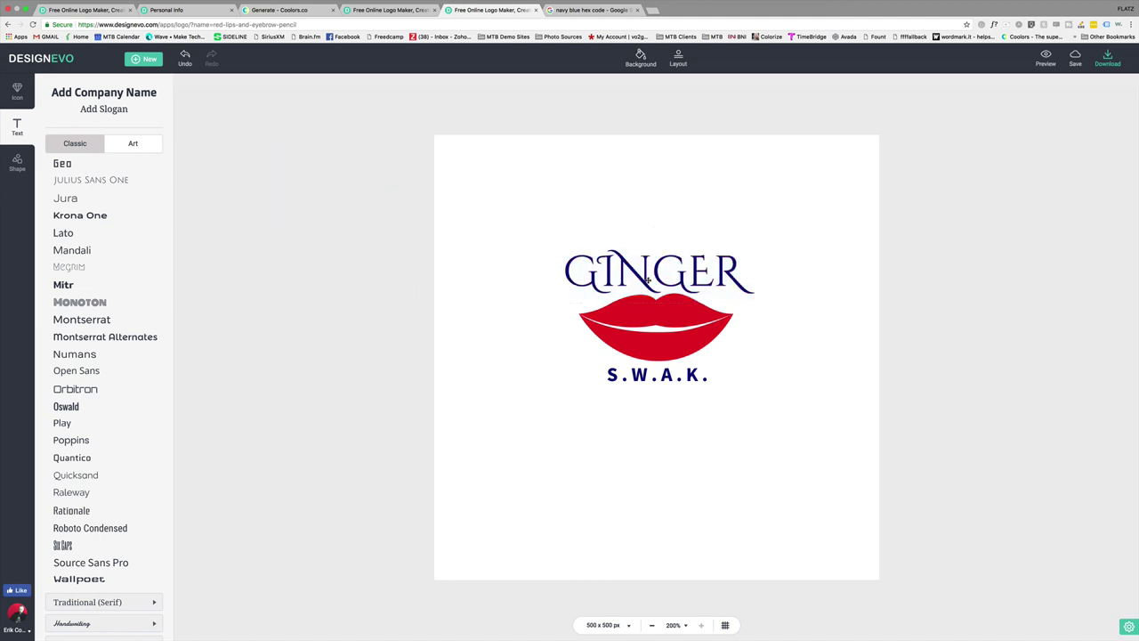
Step: Bring GINGER in front of the lips and centre it above them
left_click_drag(648, 279, 648, 293)
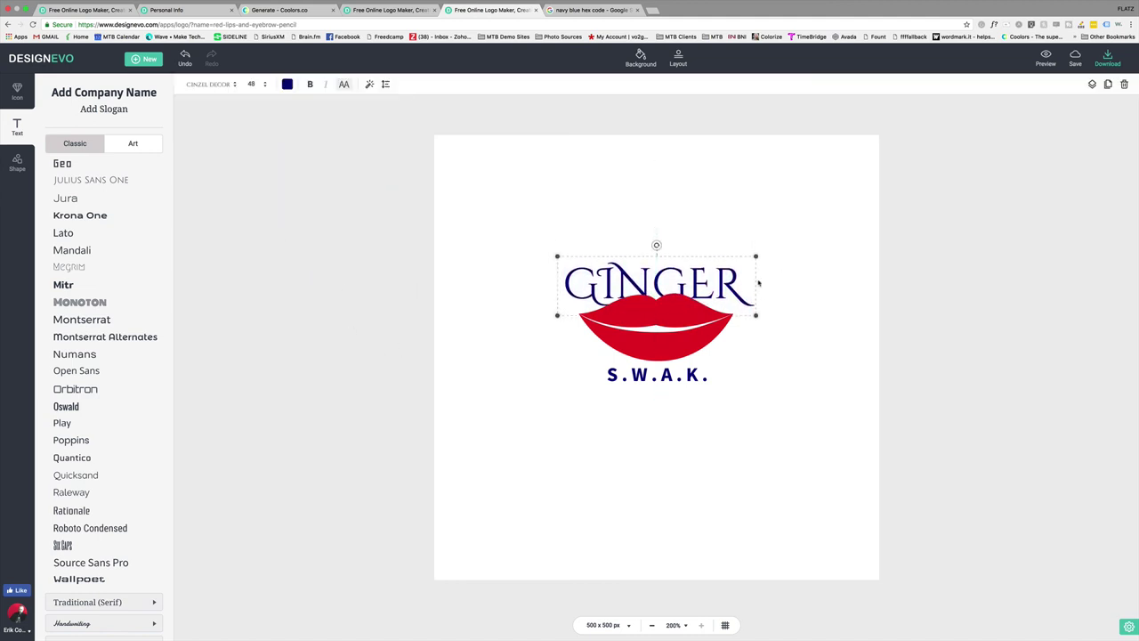
left_click(1092, 84)
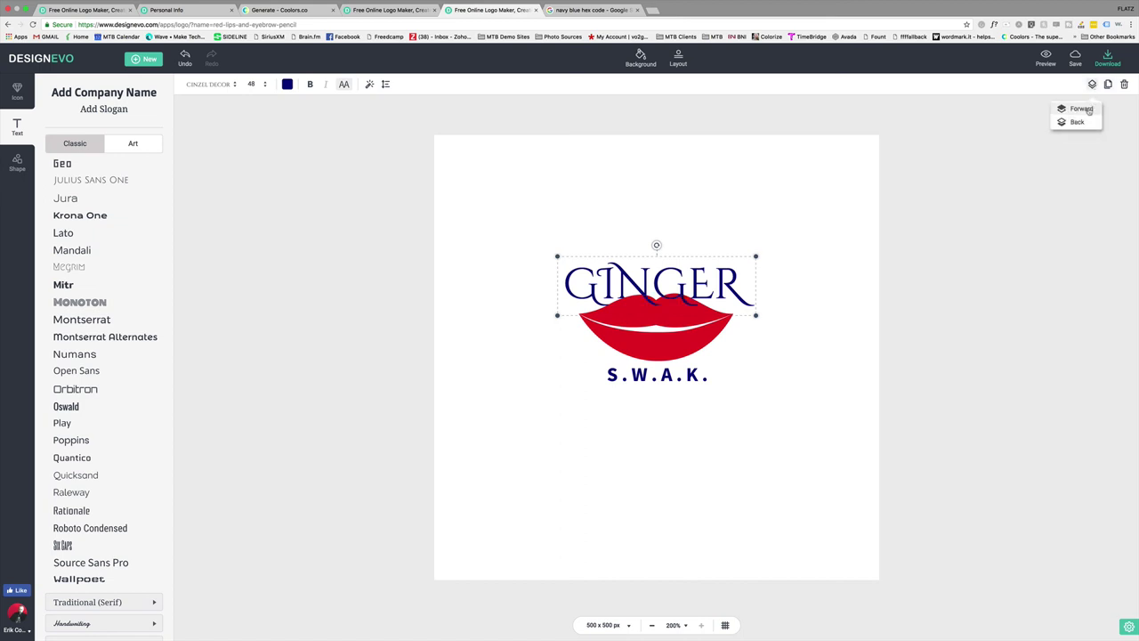
left_click(1082, 108)
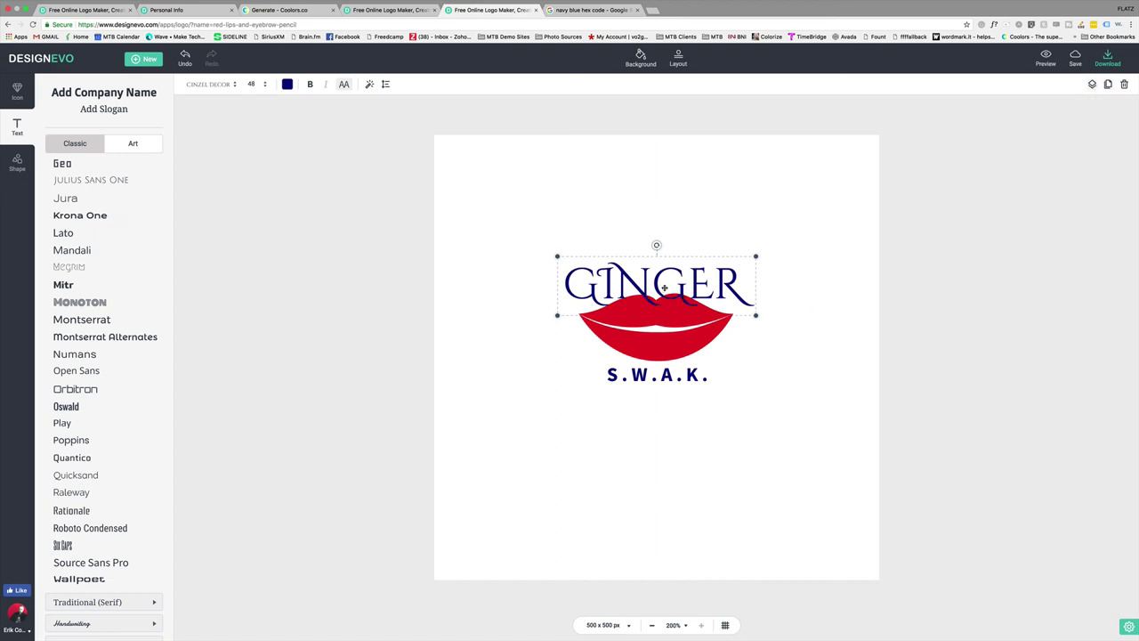
left_click_drag(665, 288, 654, 271)
Step: Shrink the S.W.A.K. slogan to size 15
left_click(785, 454)
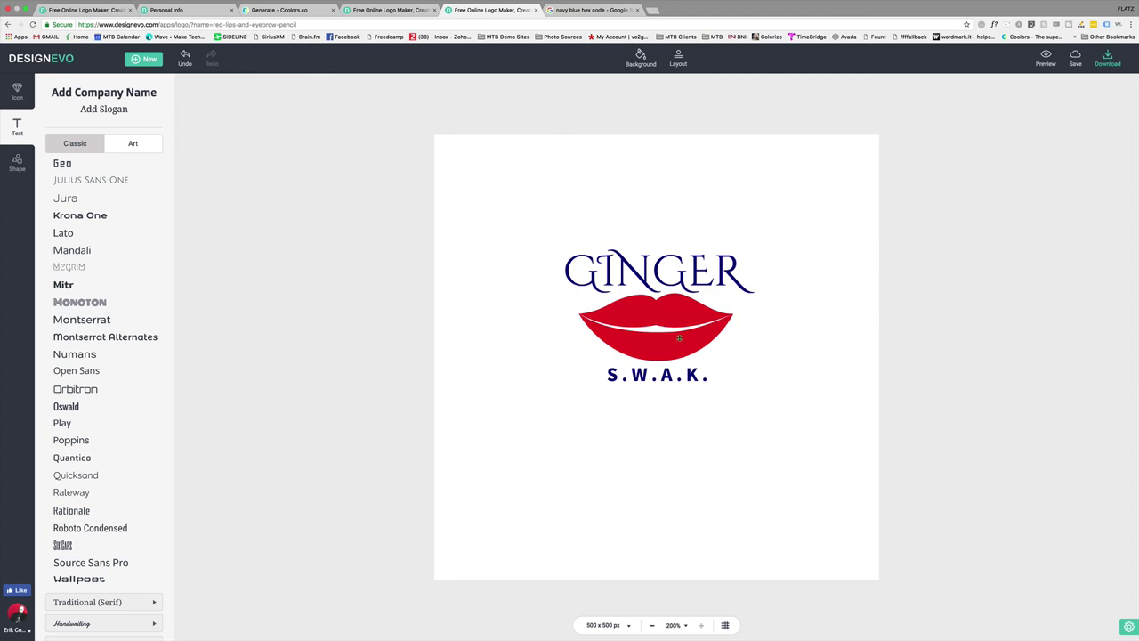
left_click(643, 377)
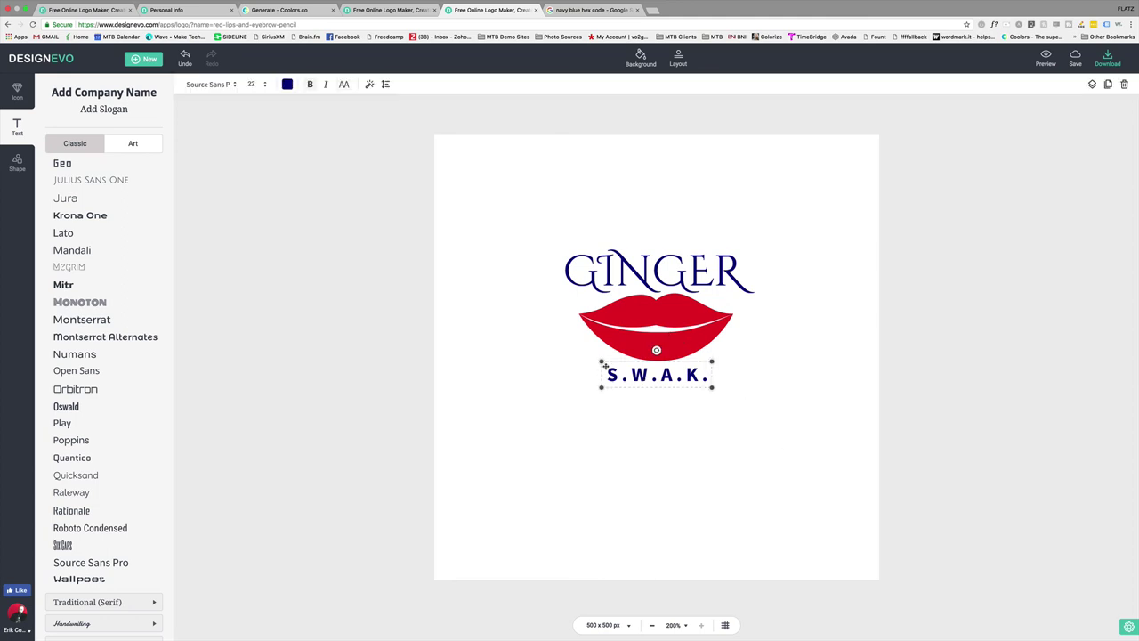
left_click_drag(599, 362, 664, 374)
left_click(678, 466)
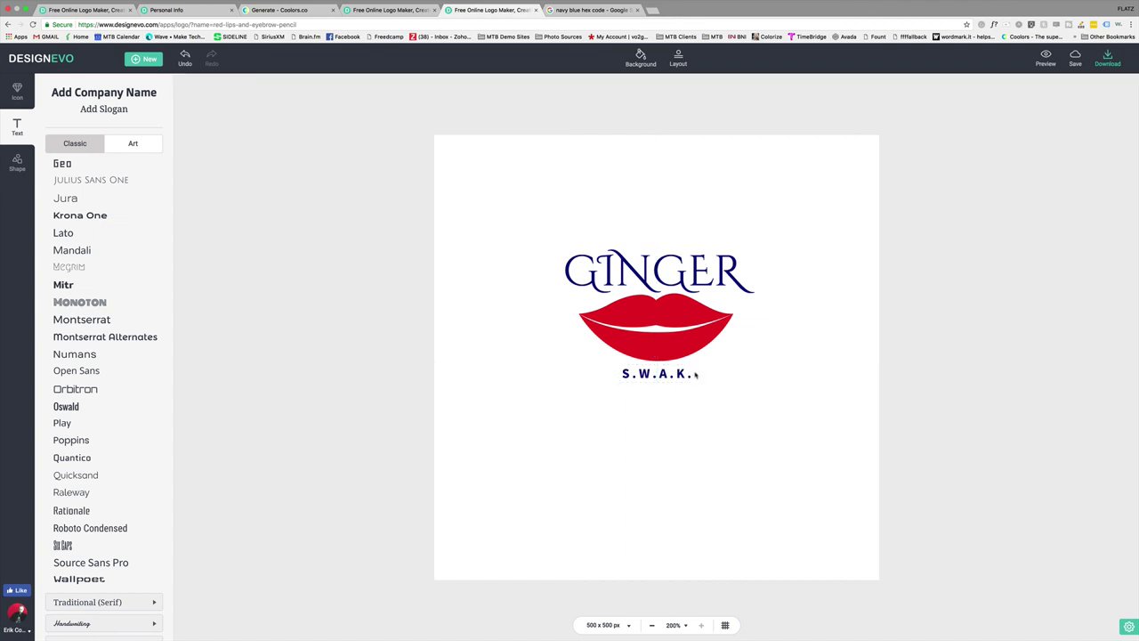
Step: Make the red lips slightly smaller and recentre them under GINGER
left_click(659, 349)
left_click_drag(578, 292, 599, 301)
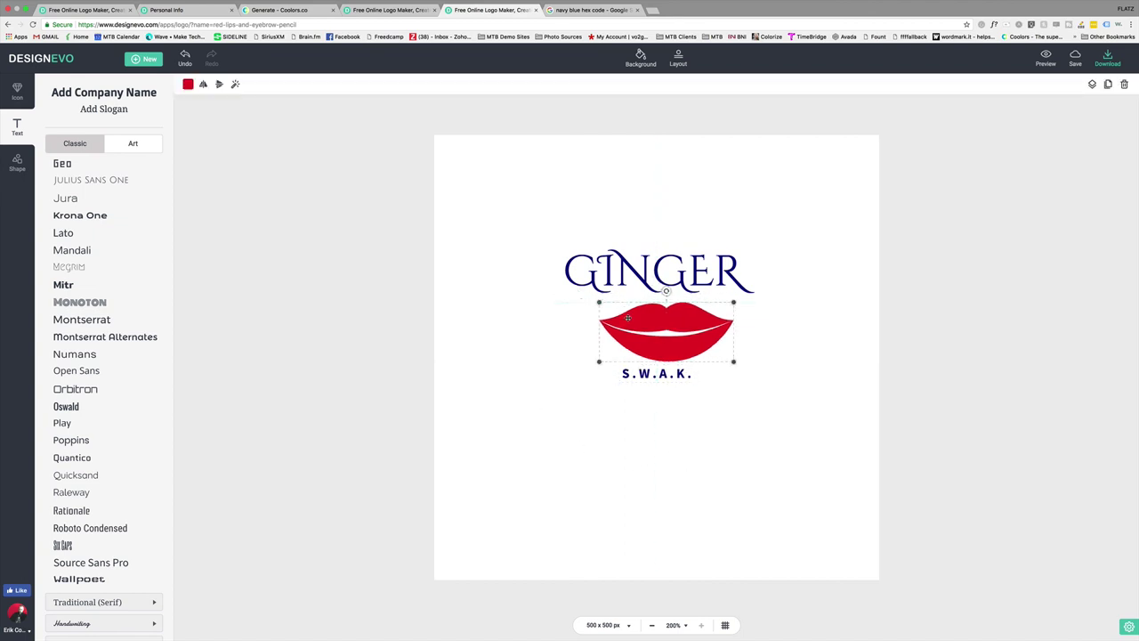
left_click_drag(693, 346, 684, 342)
left_click(634, 463)
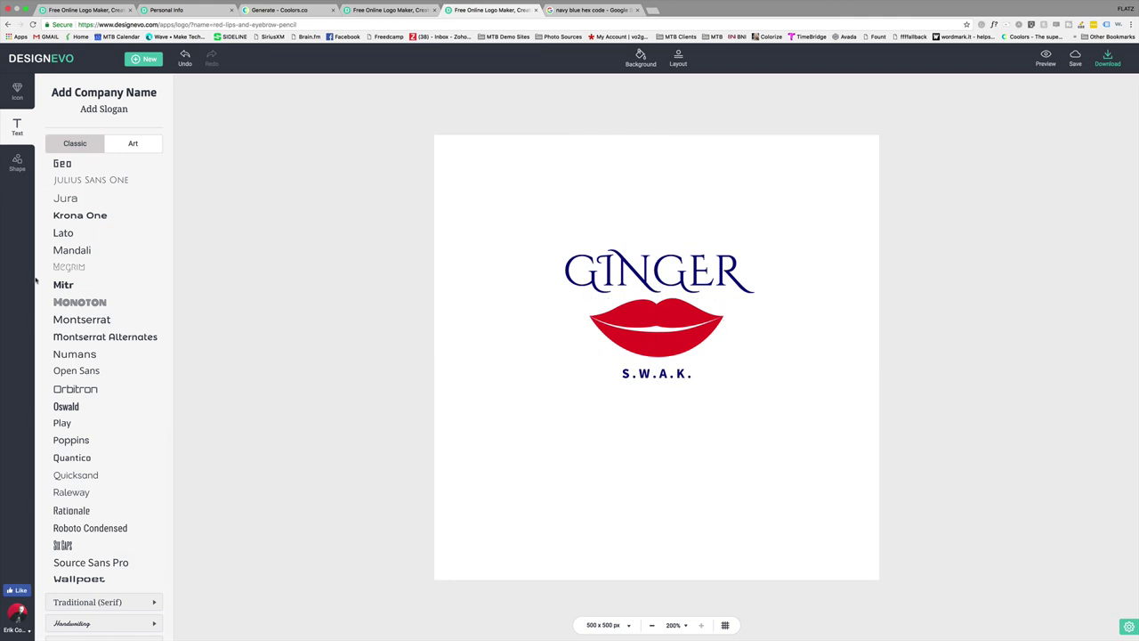
Step: Add a small crown decoration above GINGER, then delete it
left_click(20, 165)
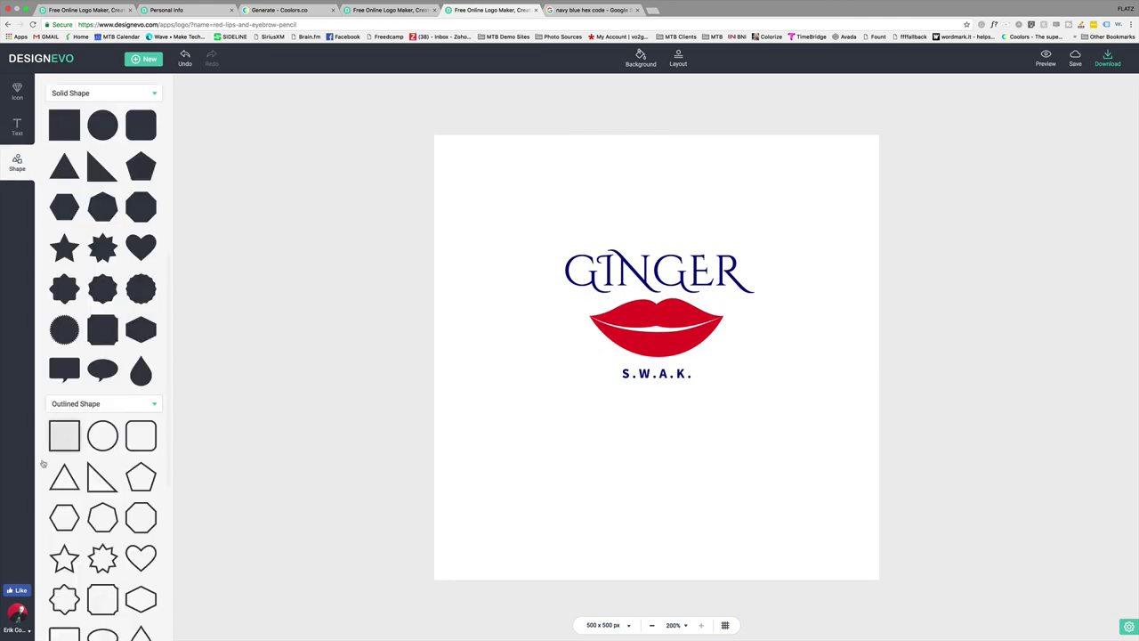
scroll(100, 406, "down", 5)
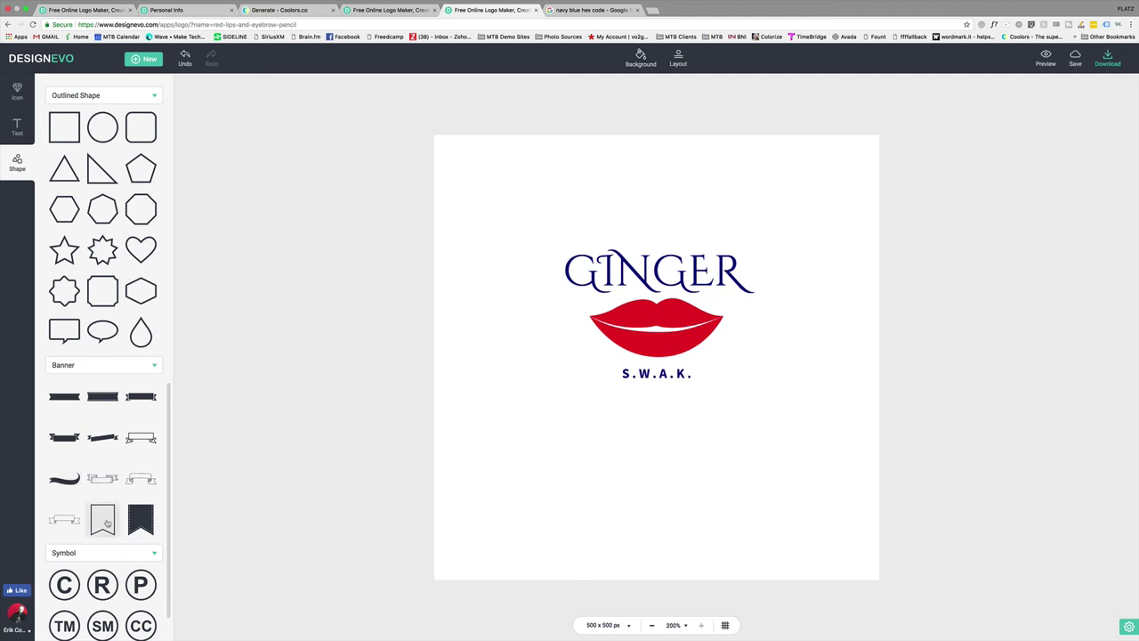
scroll(106, 524, "down", 1)
scroll(97, 498, "up", 10)
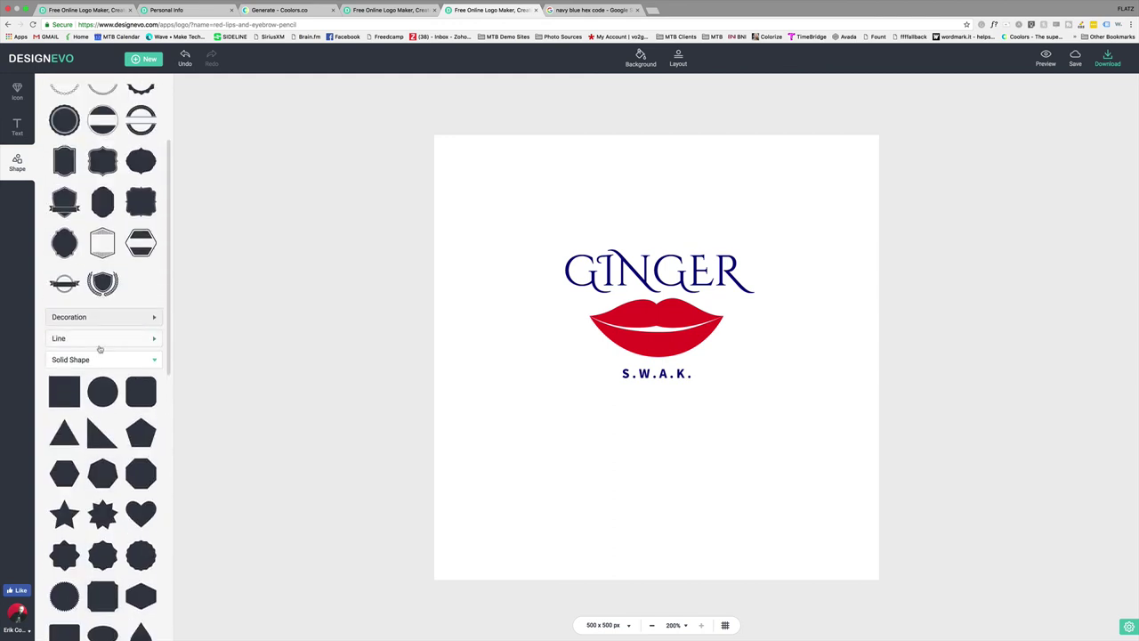
left_click(134, 318)
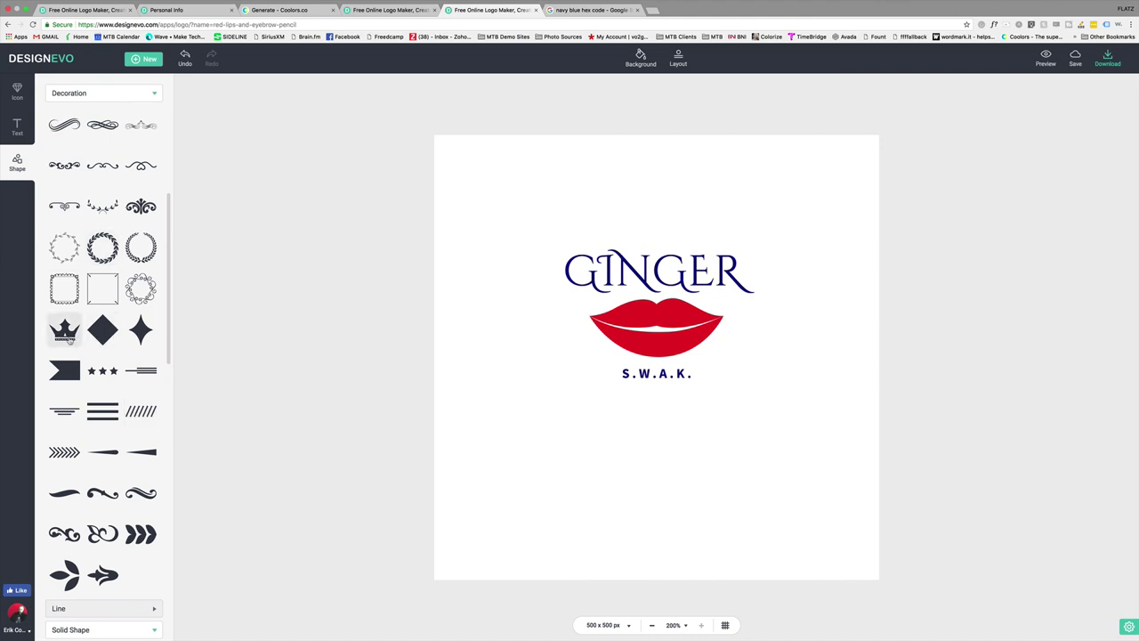
left_click(66, 334)
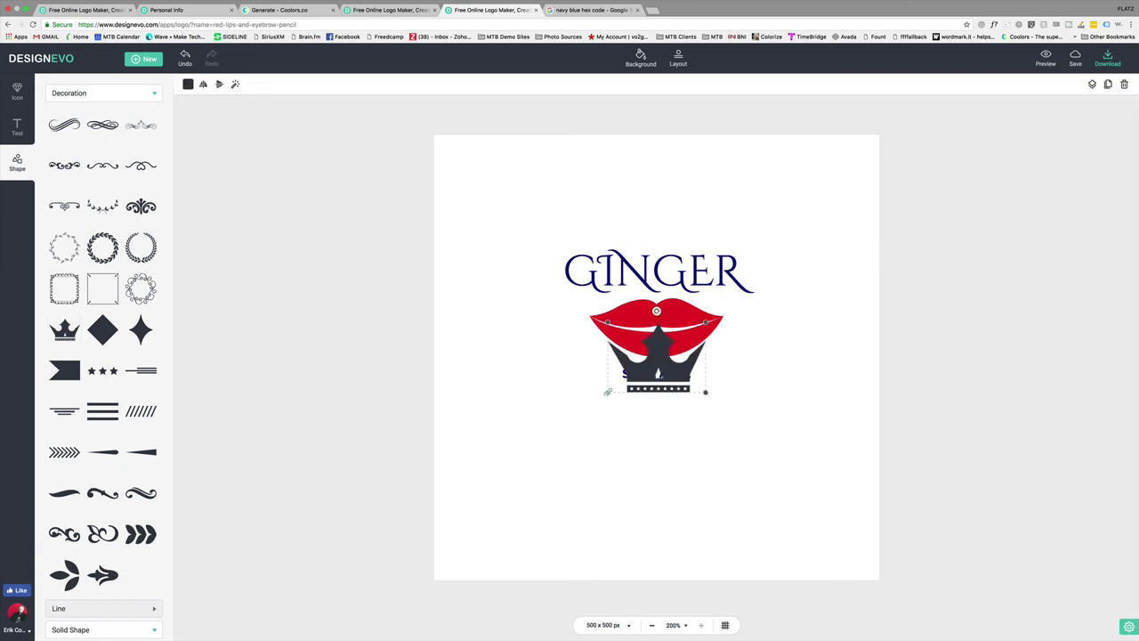
left_click_drag(608, 392, 580, 243)
left_click(528, 333)
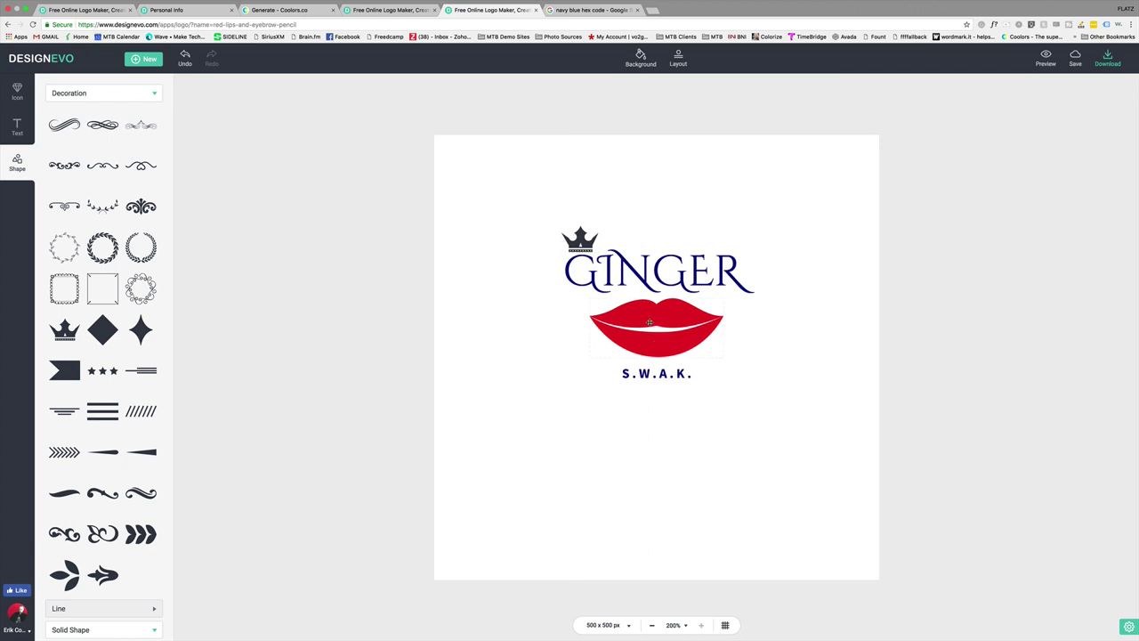
left_click(583, 239)
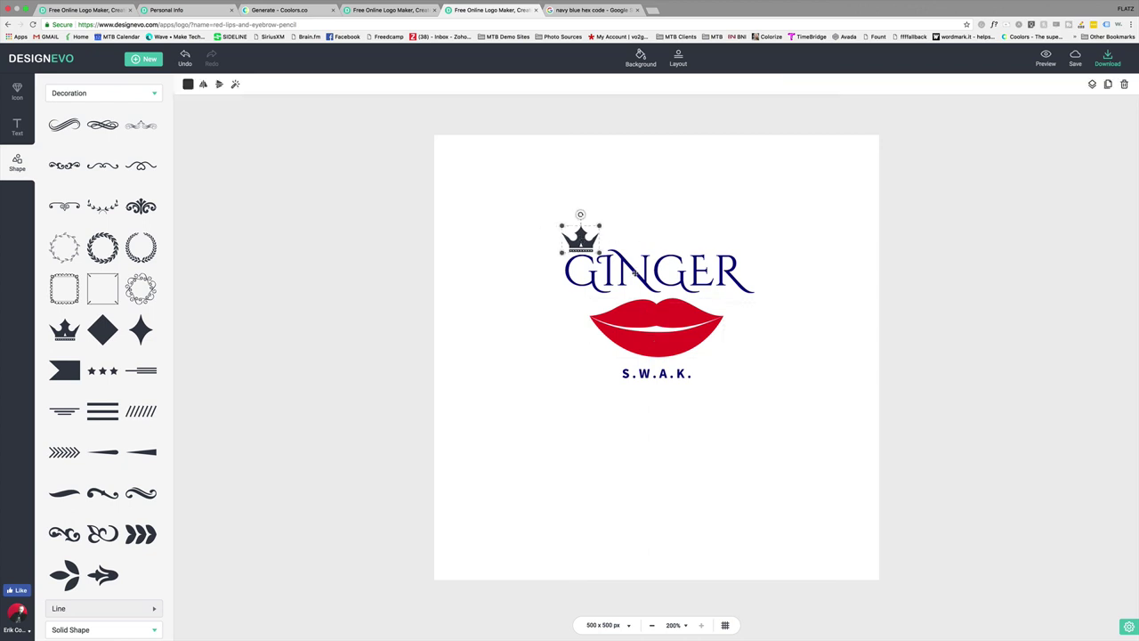
key("Delete")
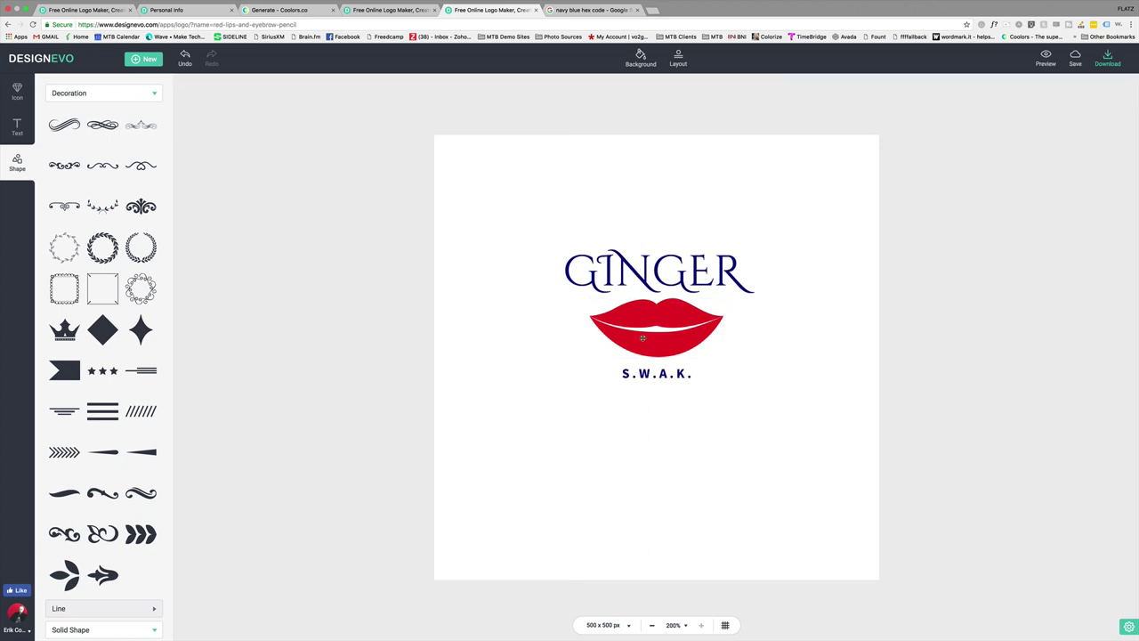
Step: Enlarge GINGER to size 86, recentre it, and move S.W.A.K. above it
left_click_drag(642, 339, 716, 564)
left_click(718, 298)
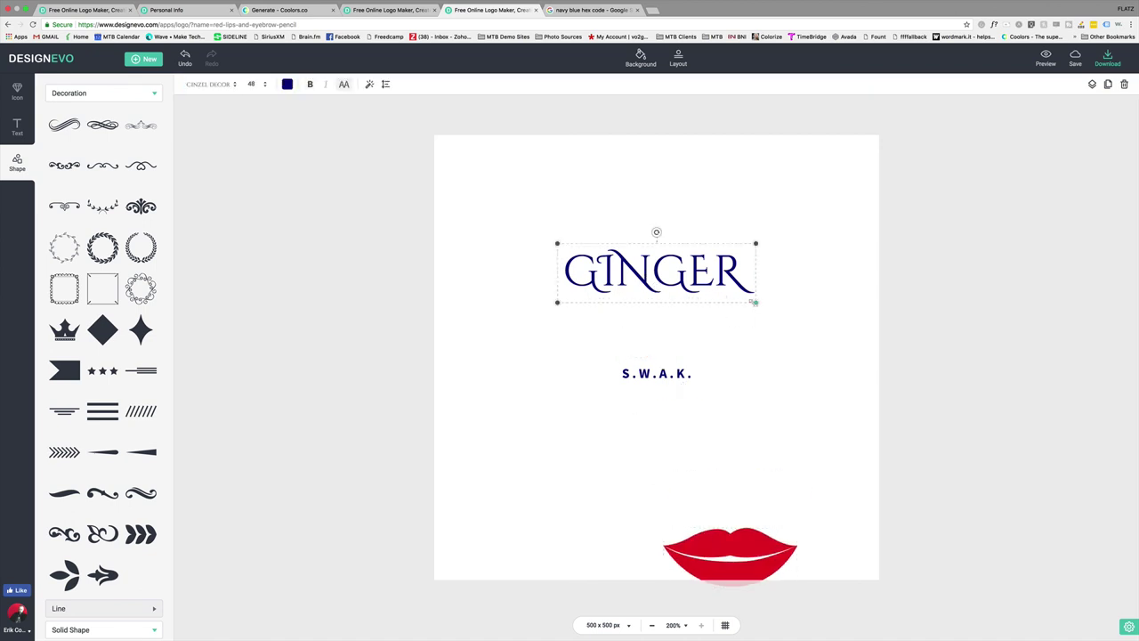
left_click_drag(754, 302, 868, 338)
left_click_drag(781, 311, 713, 323)
left_click_drag(648, 374, 643, 219)
left_click(654, 322)
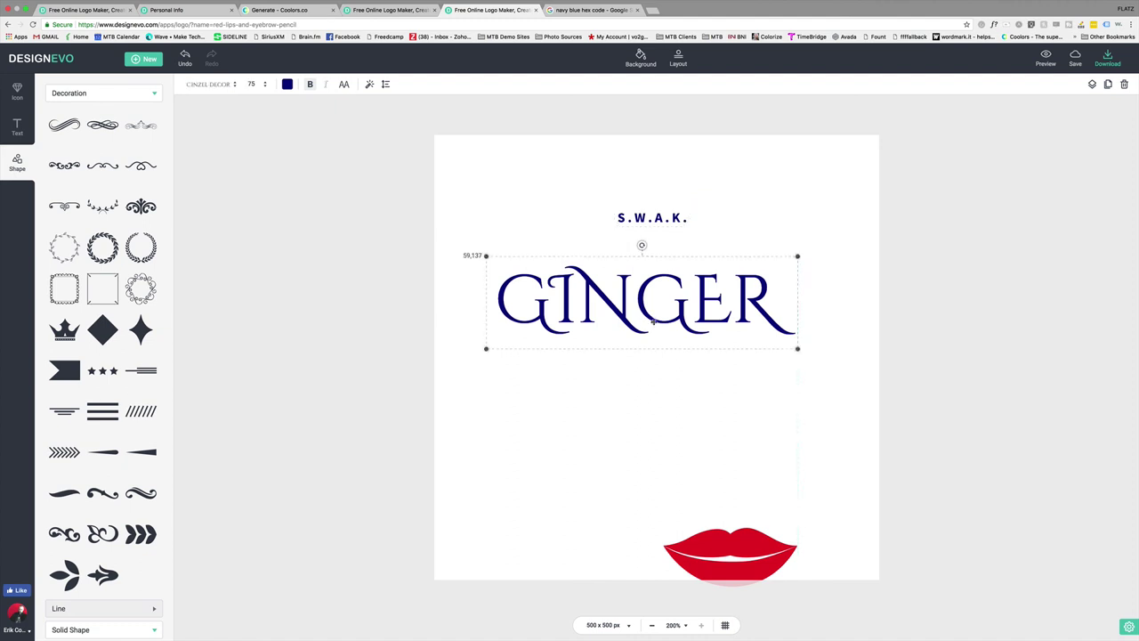
left_click_drag(653, 322, 667, 373)
left_click_drag(501, 313, 457, 300)
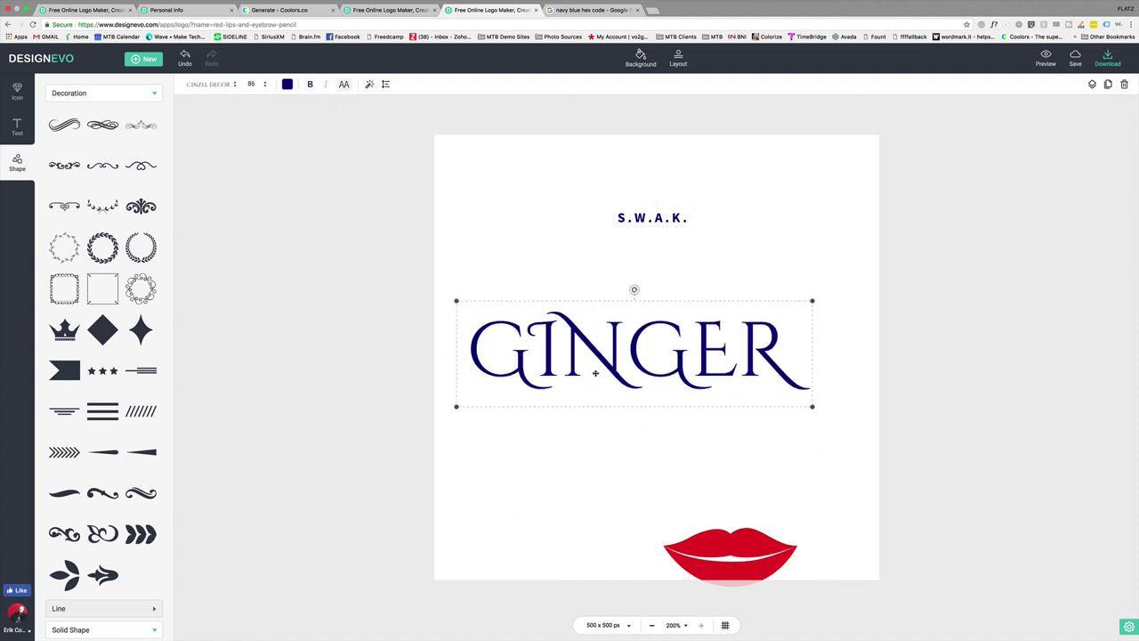
mouse_move(615, 370)
left_mouse_down()
mouse_move(639, 349)
mouse_move(636, 373)
left_mouse_up()
Step: Shrink the red lips into the G and send GINGER behind them
left_click_drag(764, 562, 660, 446)
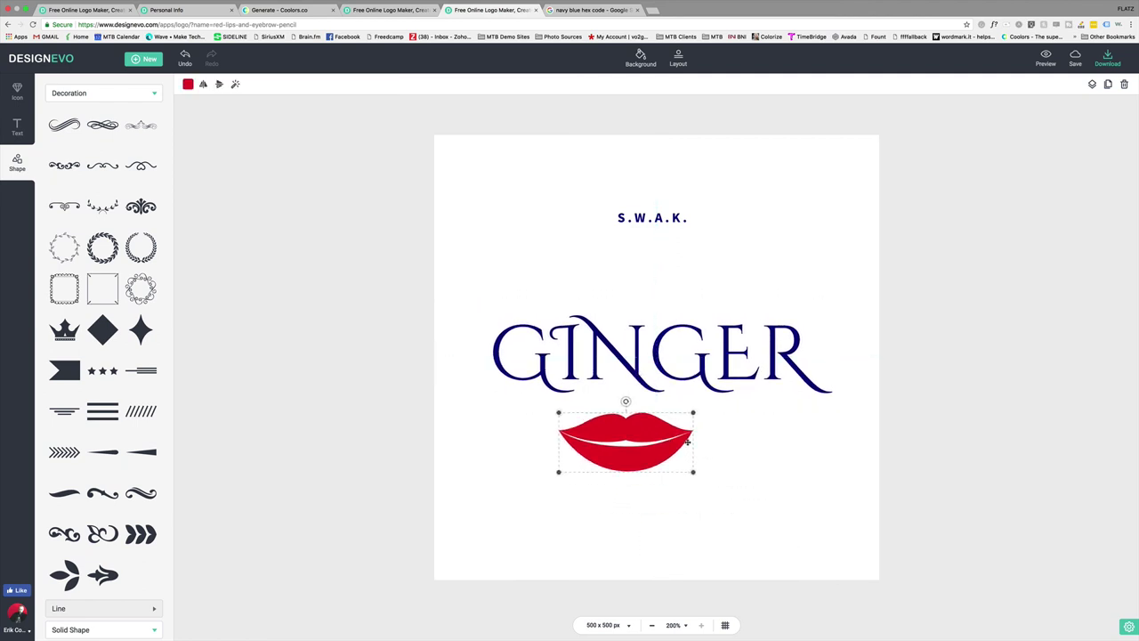
left_click_drag(691, 410, 528, 349)
left_click(521, 360)
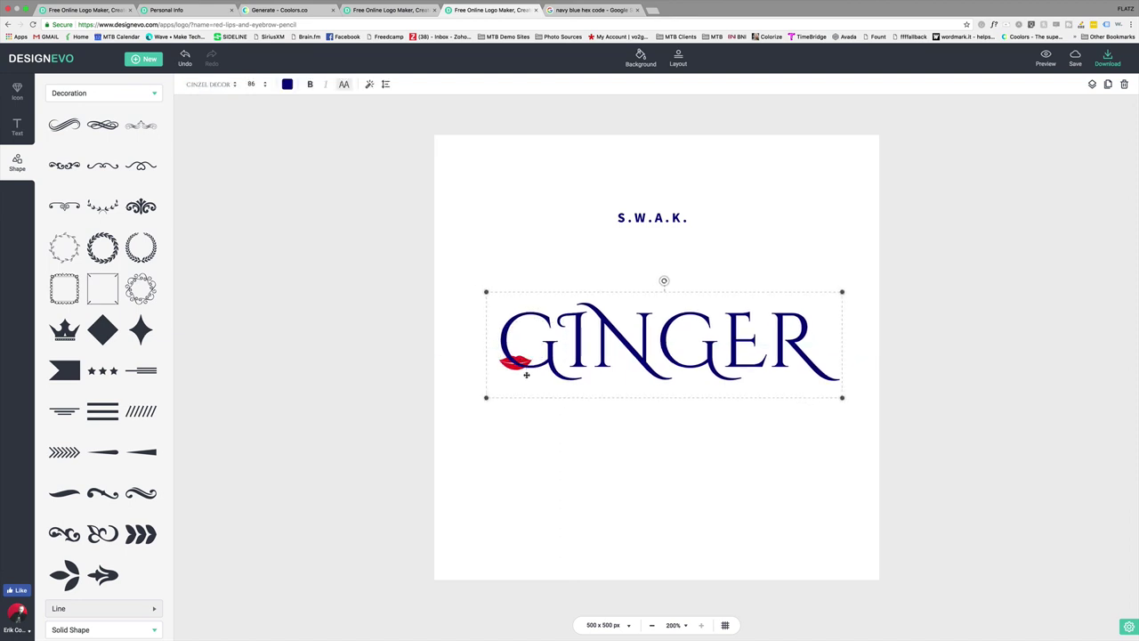
key("super+z")
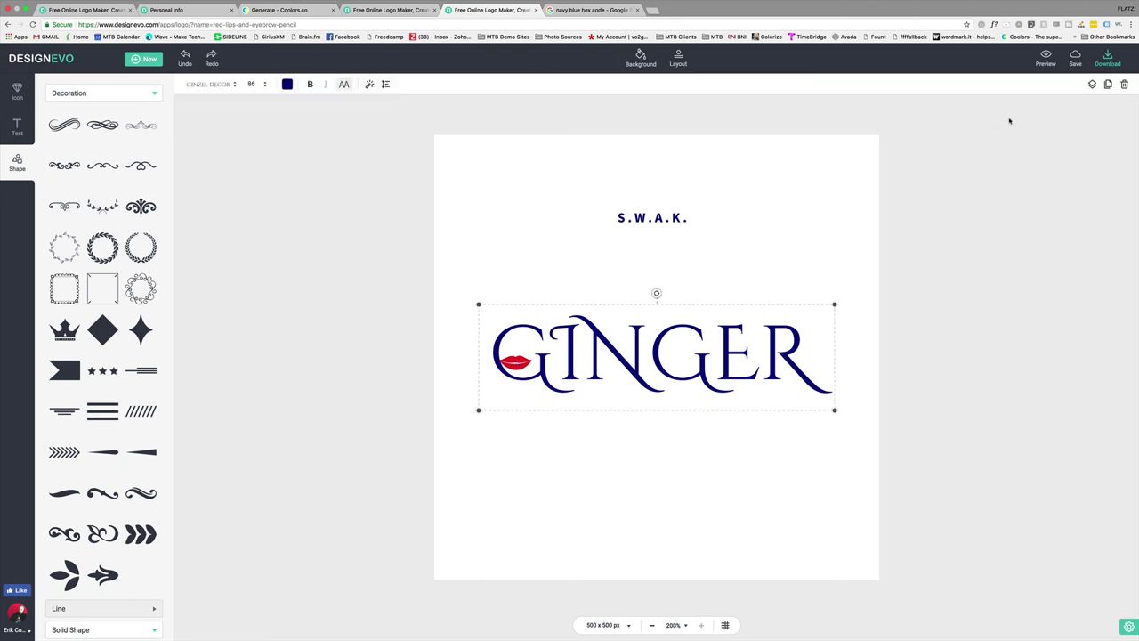
left_click(1092, 85)
left_click(1077, 122)
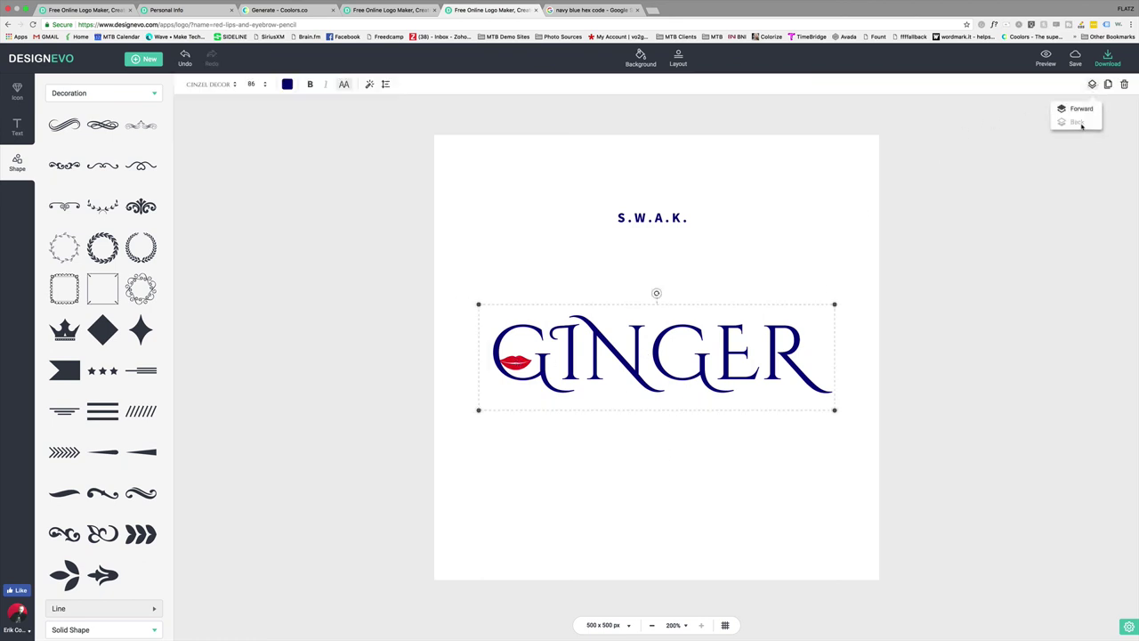
left_click(531, 444)
left_click_drag(516, 361, 520, 348)
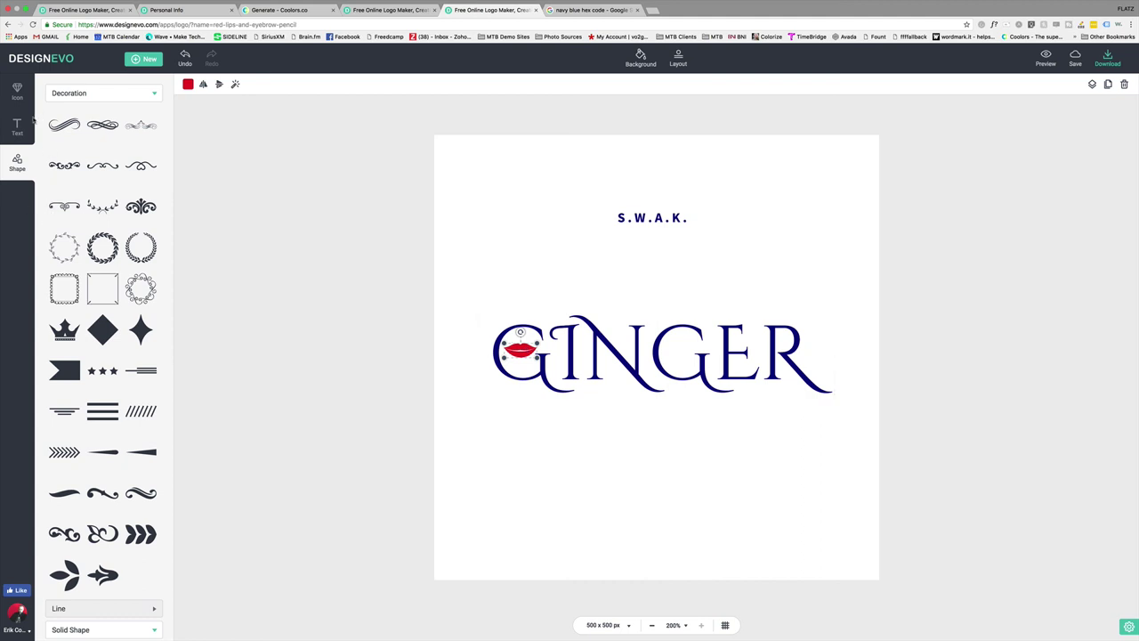
Step: Reposition the red lips inside the G of GINGER
left_click(23, 92)
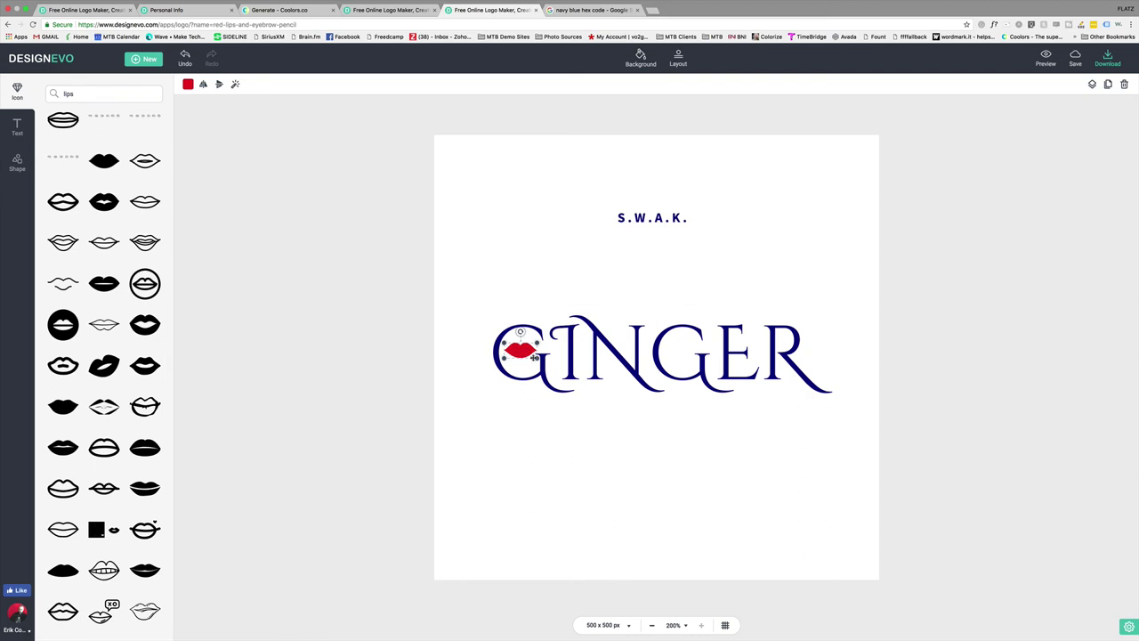
mouse_move(534, 356)
left_mouse_down()
mouse_move(548, 449)
mouse_move(522, 350)
mouse_move(521, 364)
left_mouse_up()
left_click(515, 452)
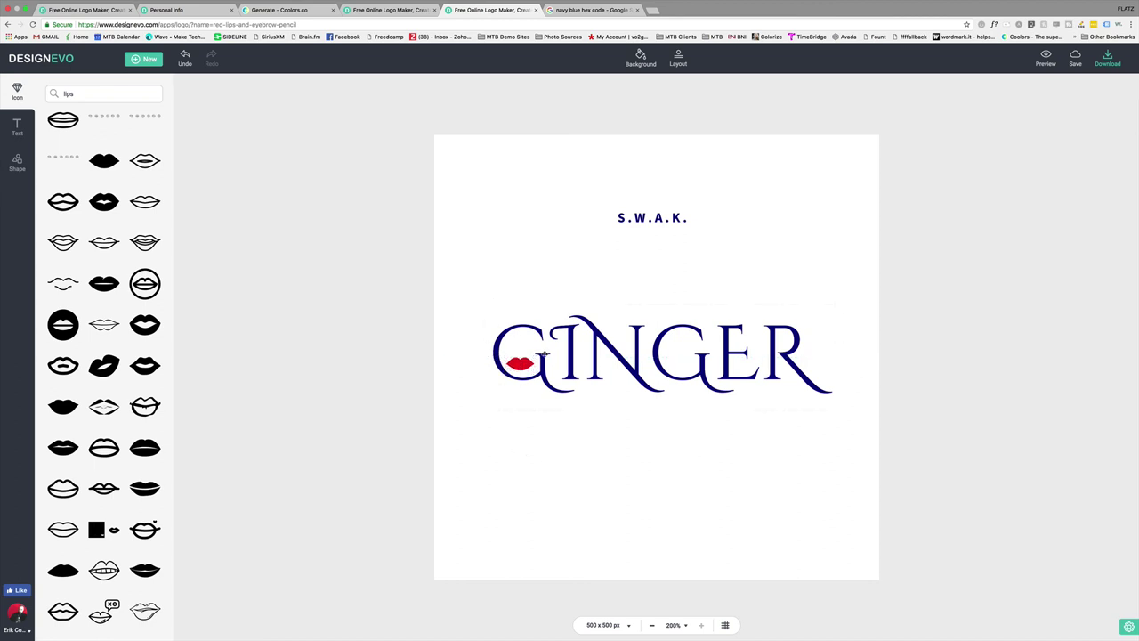
left_click(518, 365)
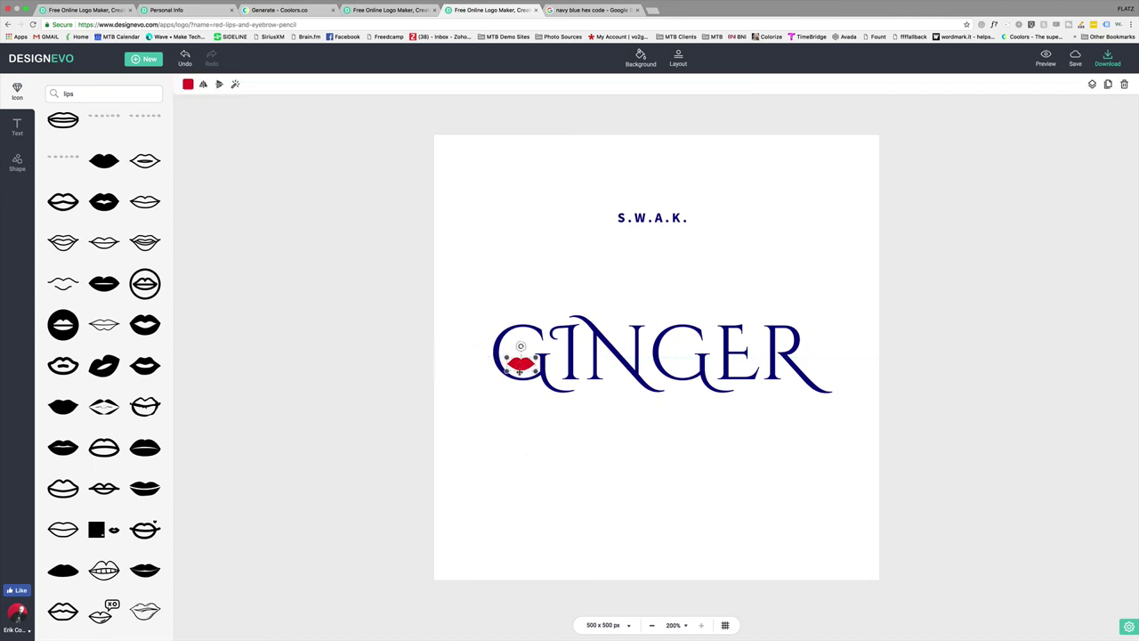
left_click(675, 383)
Step: Move S.W.A.K. under GINGER's R, colour it red E81324, and select both texts
left_click_drag(653, 218, 774, 389)
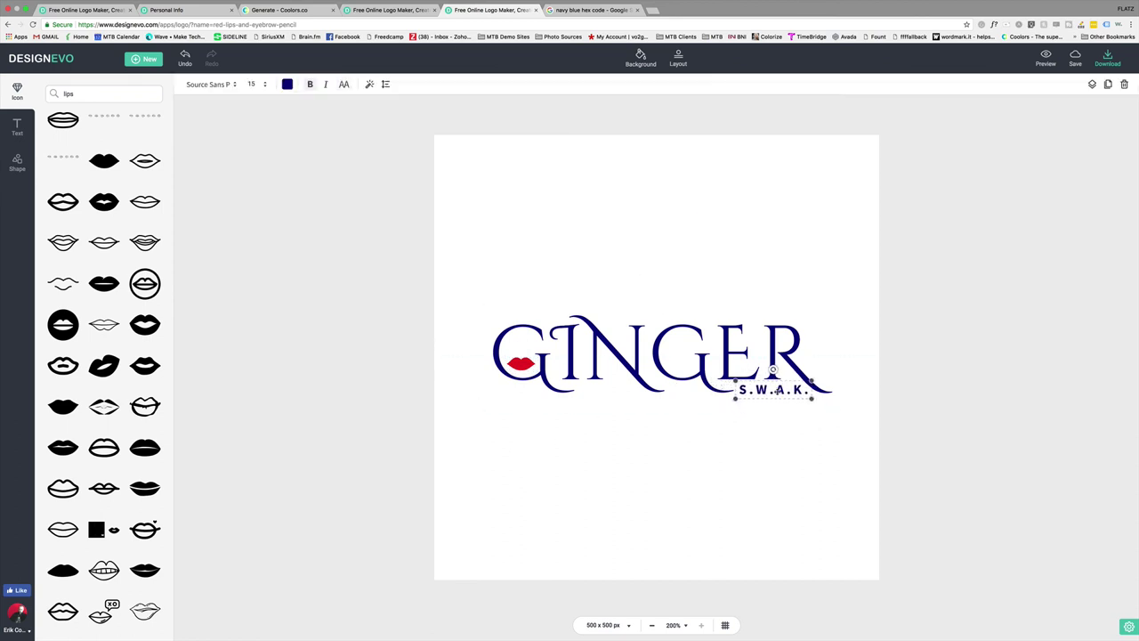
left_click(799, 446)
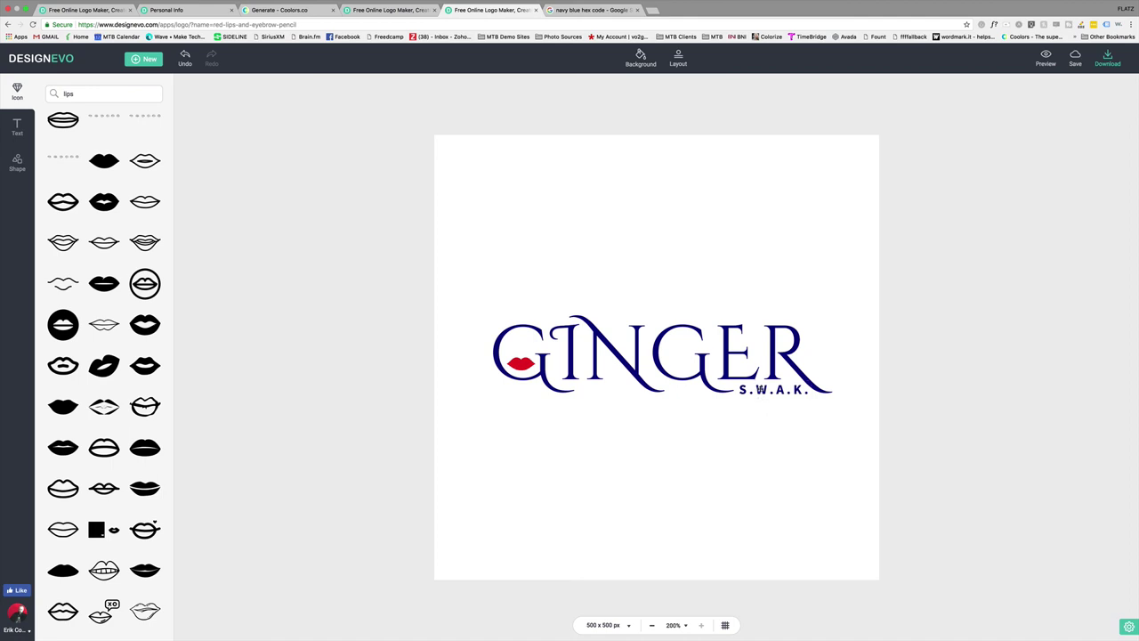
left_click(762, 389)
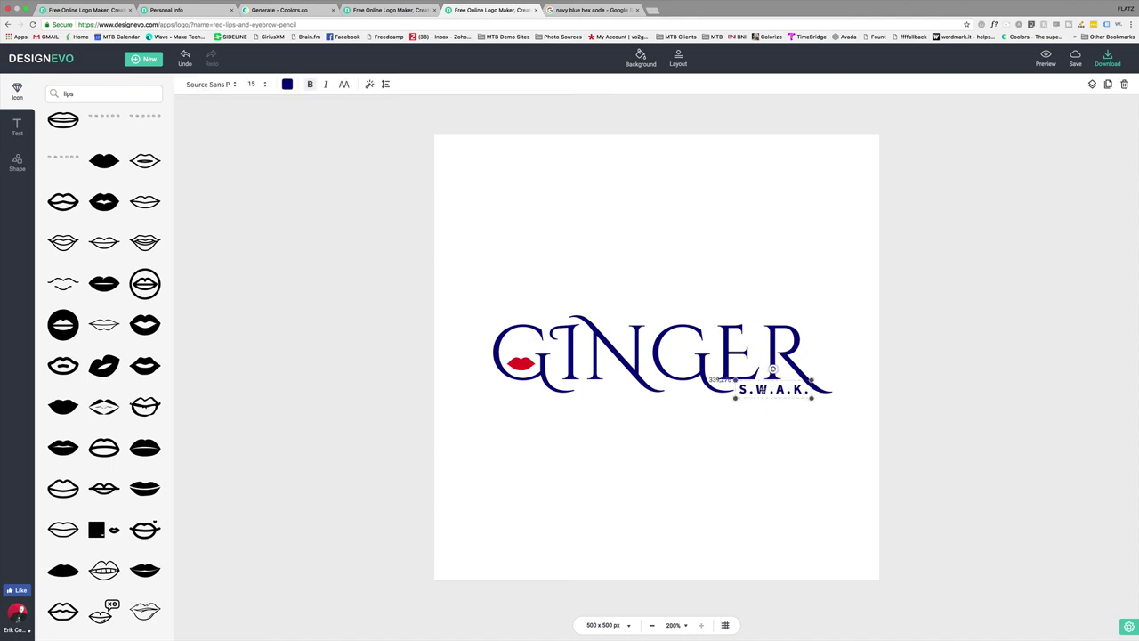
left_click_drag(762, 389, 761, 390)
left_click(286, 84)
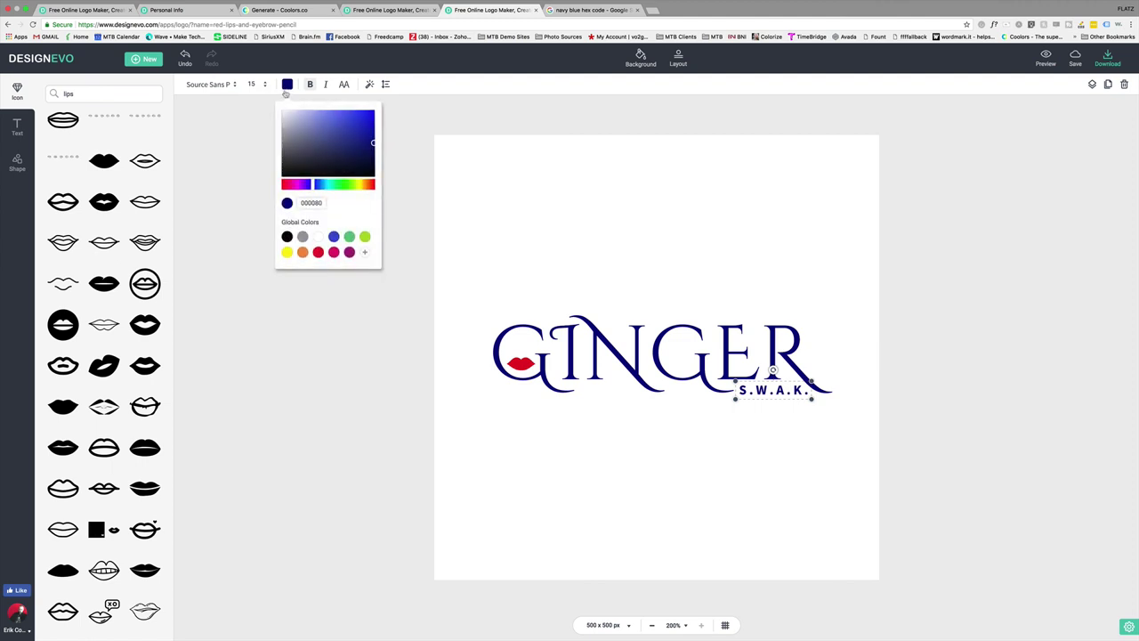
left_click(318, 253)
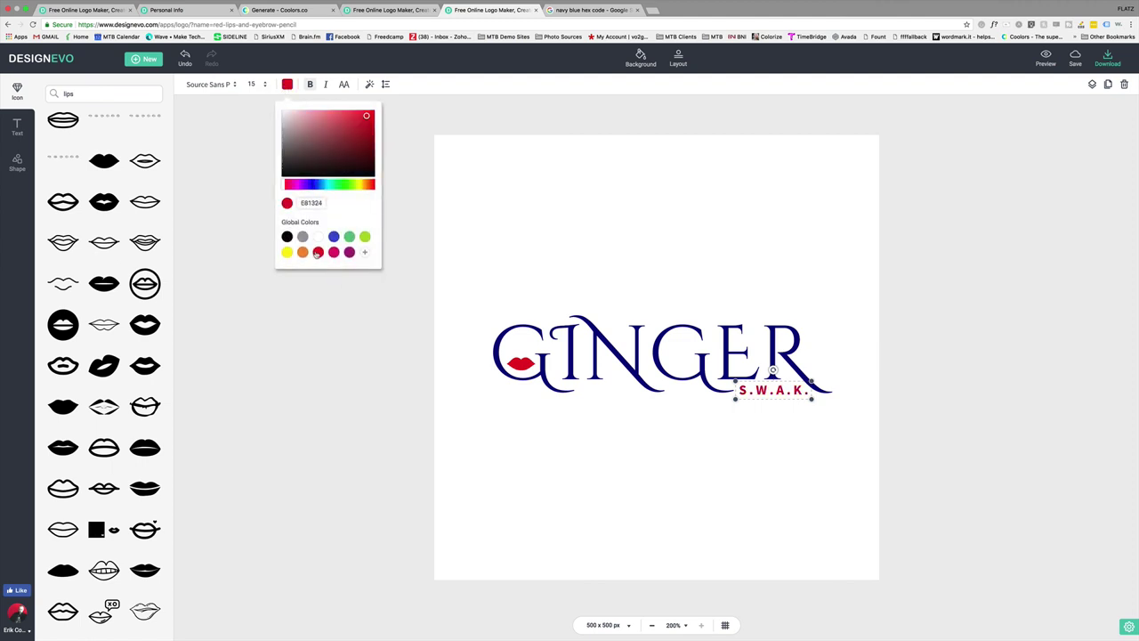
left_click(374, 362)
left_click(633, 531)
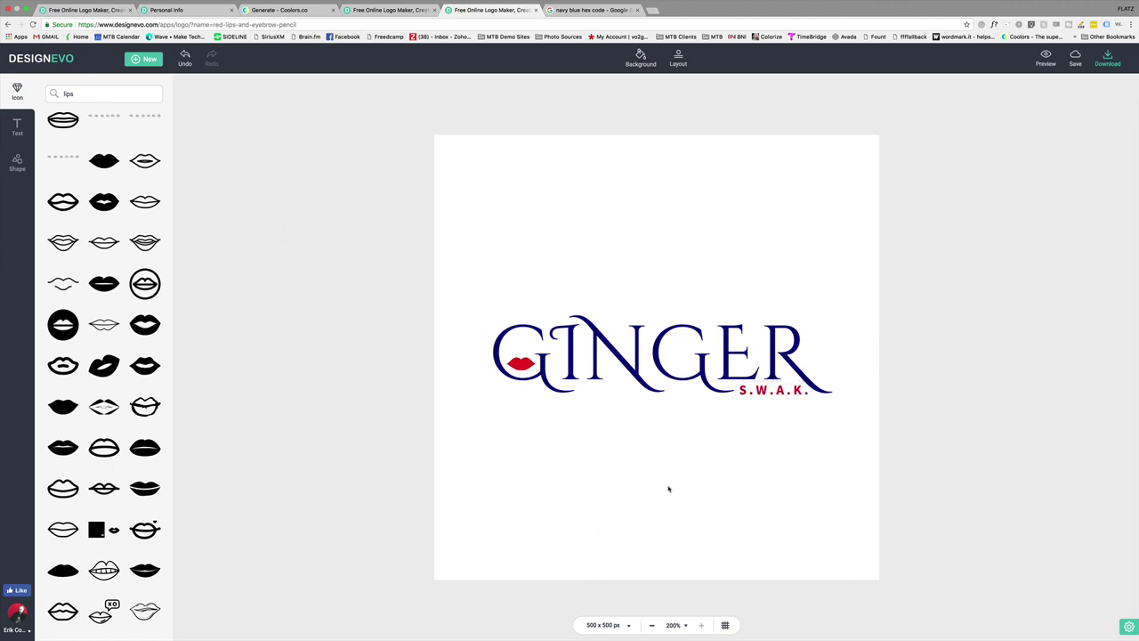
left_click_drag(457, 300, 908, 436)
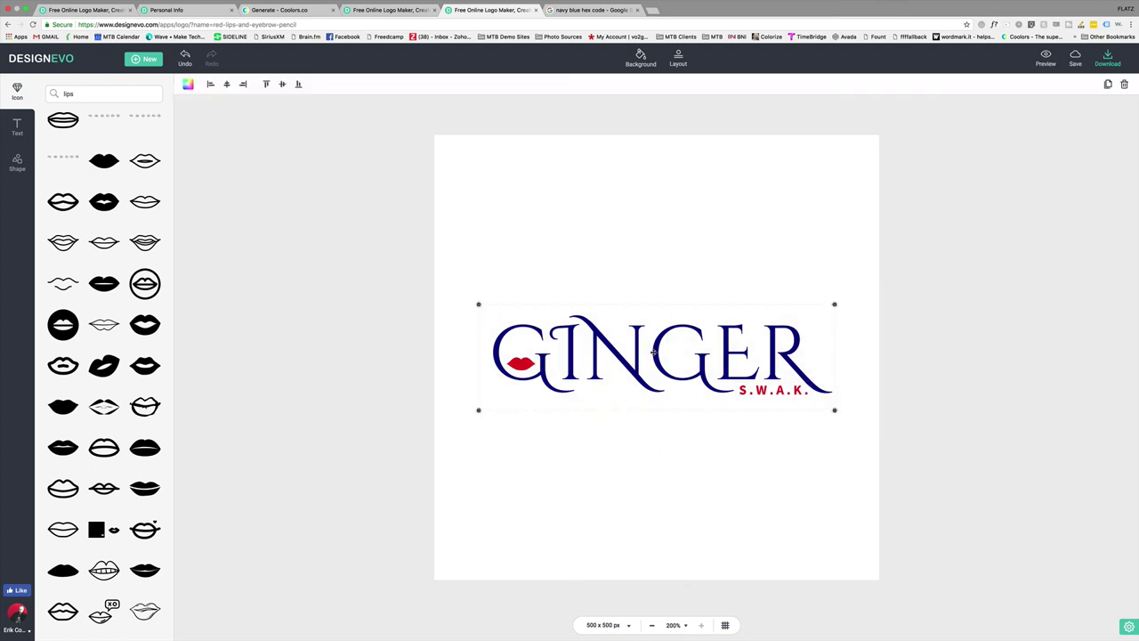
mouse_move(656, 353)
left_mouse_down()
mouse_move(654, 338)
mouse_move(656, 352)
left_mouse_up()
left_click(717, 495)
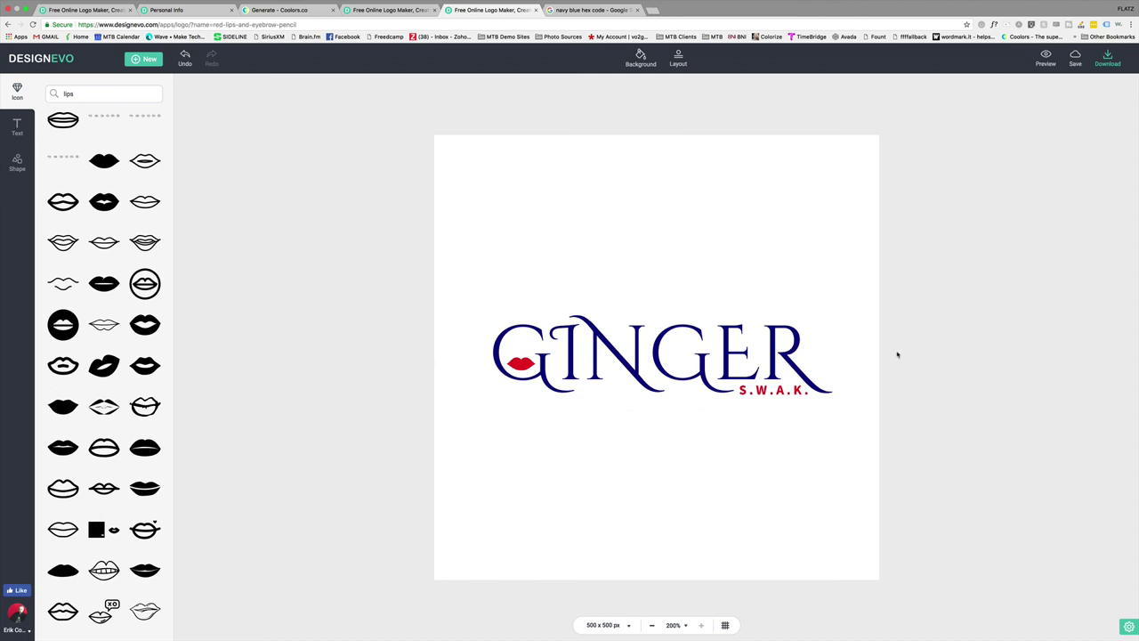
left_click(1046, 58)
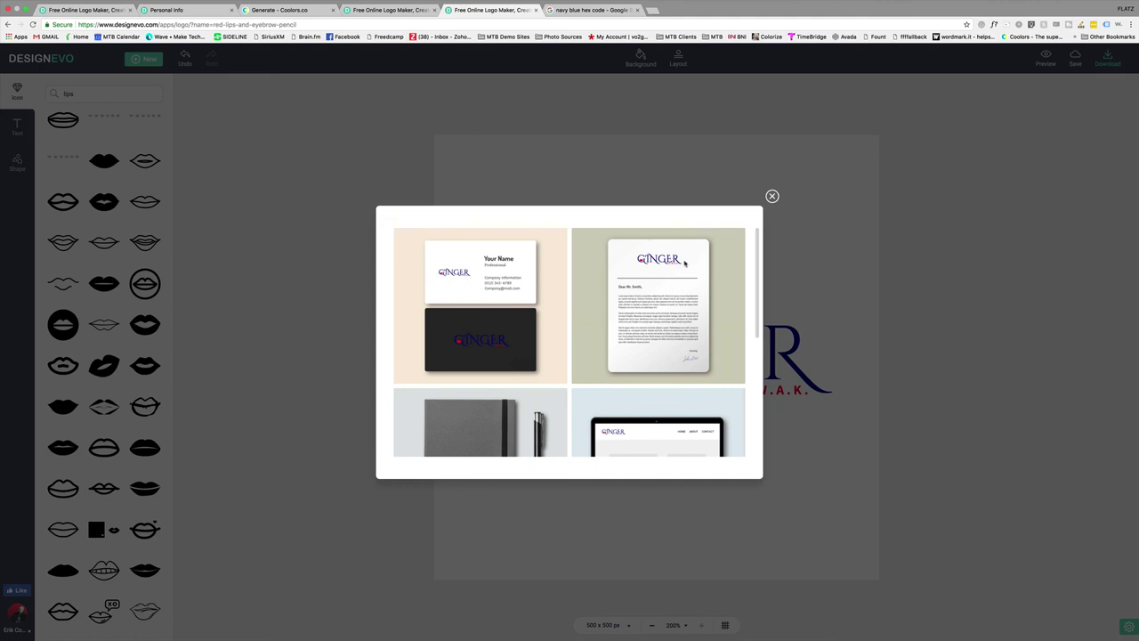
scroll(659, 311, "down", 5)
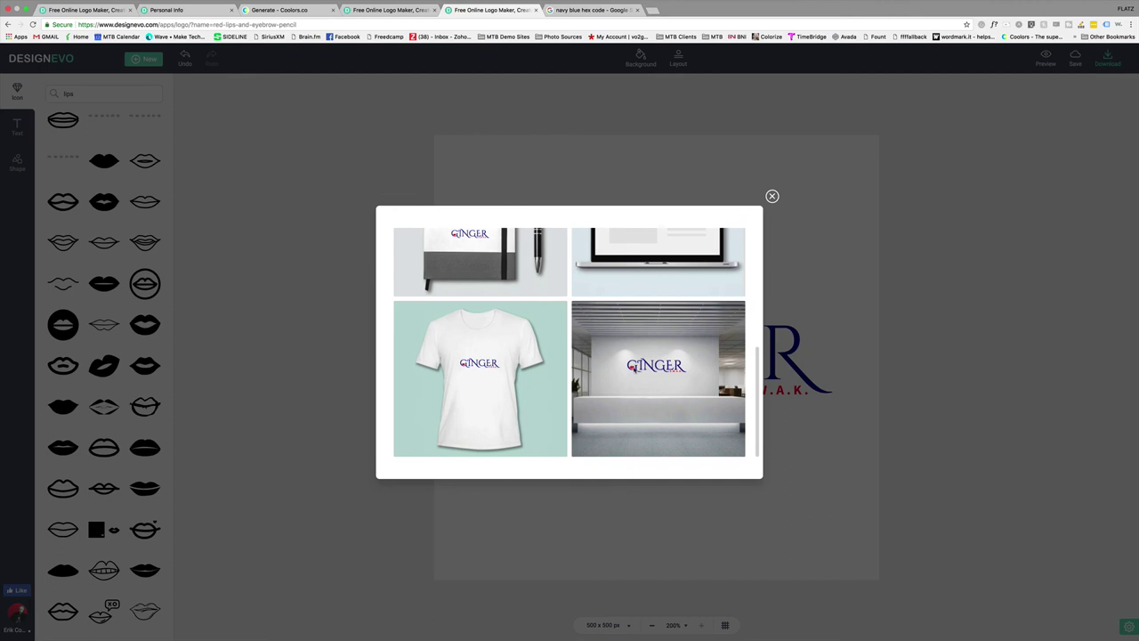
scroll(590, 312, "up", 5)
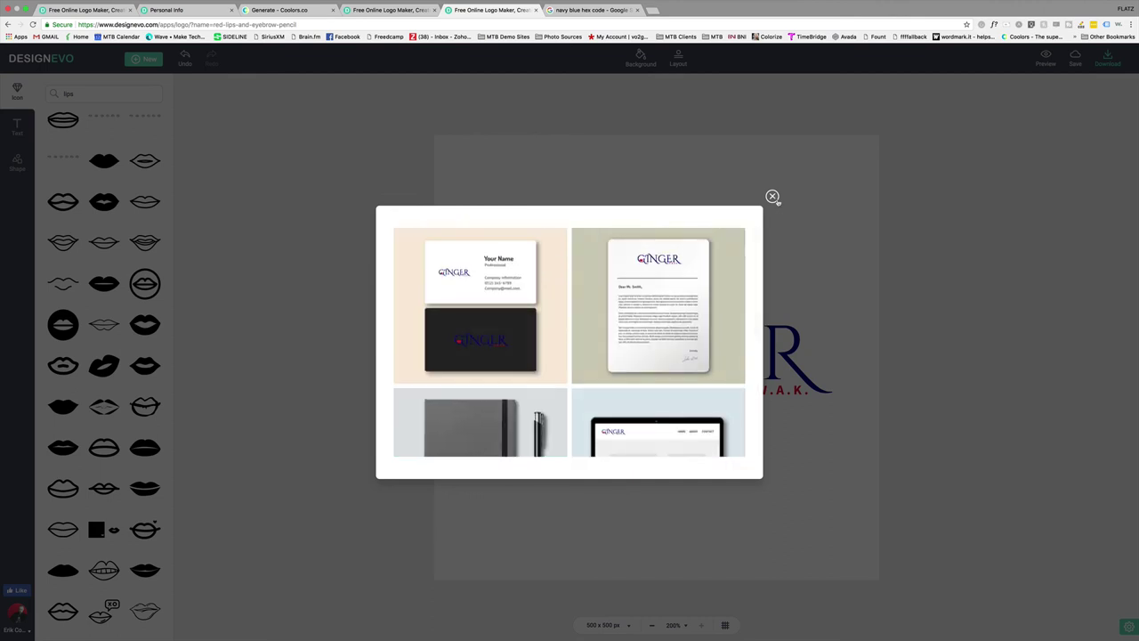
left_click(773, 195)
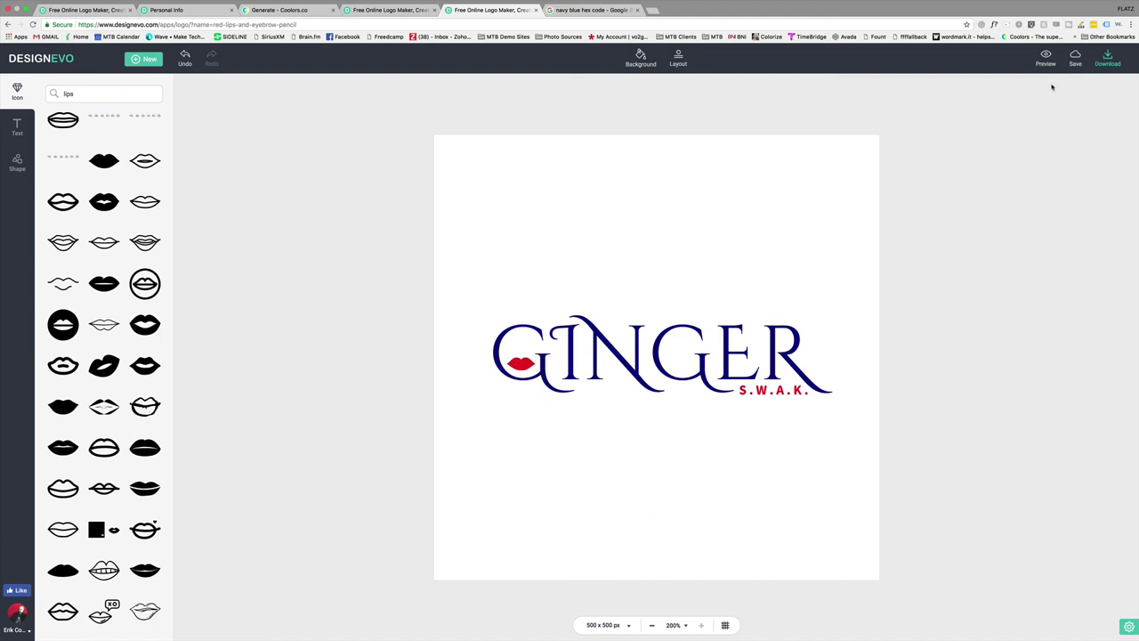
Step: Save the GINGER logo design in DesignEvo
left_click(1075, 57)
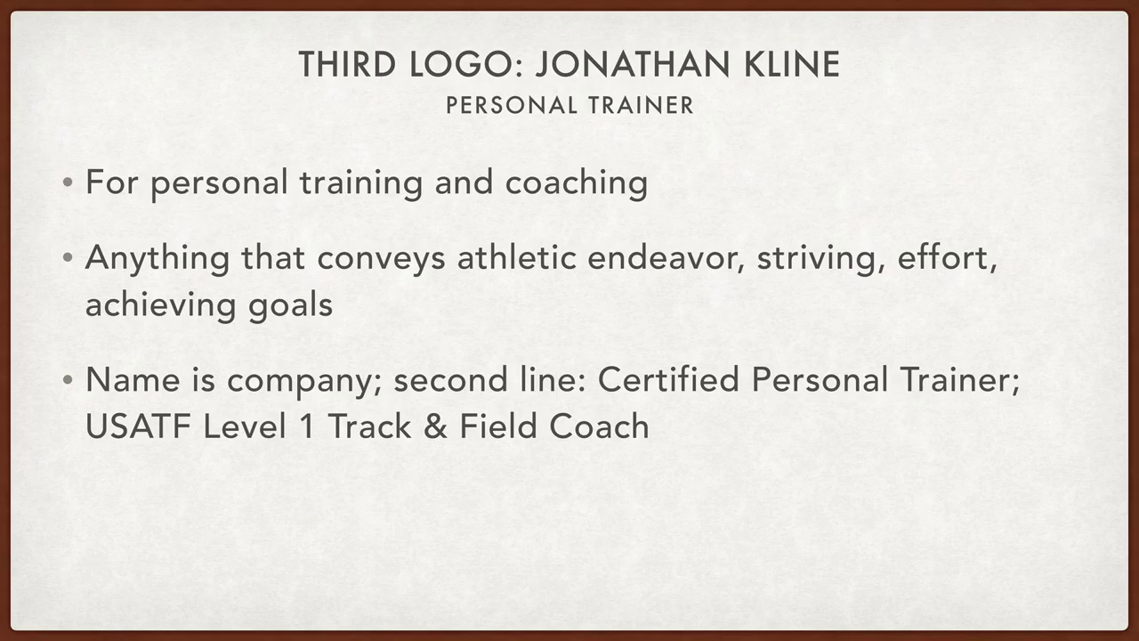
Step: Reveal the brief's final bullet, 'Rest of the creativity is up to me'
key("Right")
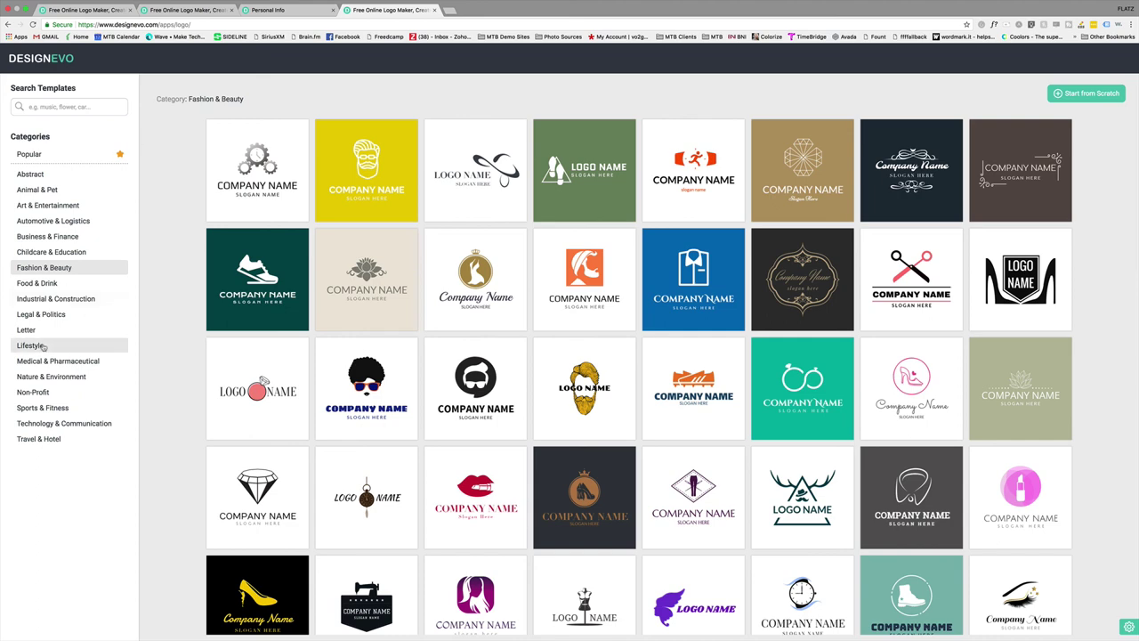
Step: Open the Sports & Fitness category and browse its athletic logo templates down the grid
left_click(51, 408)
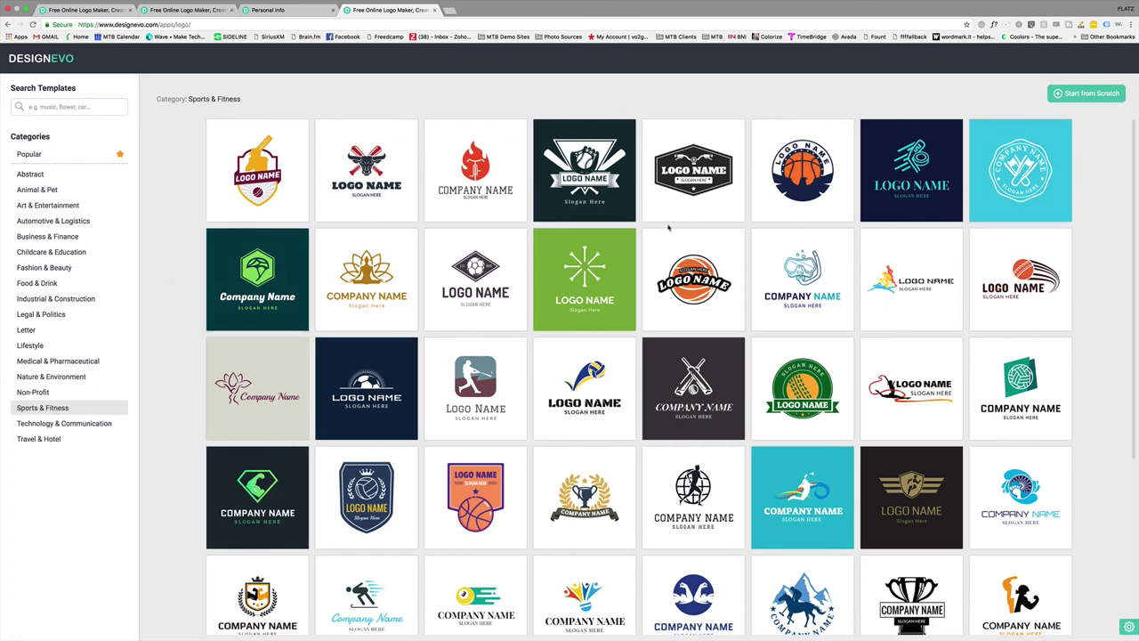
scroll(756, 233, "down", 1)
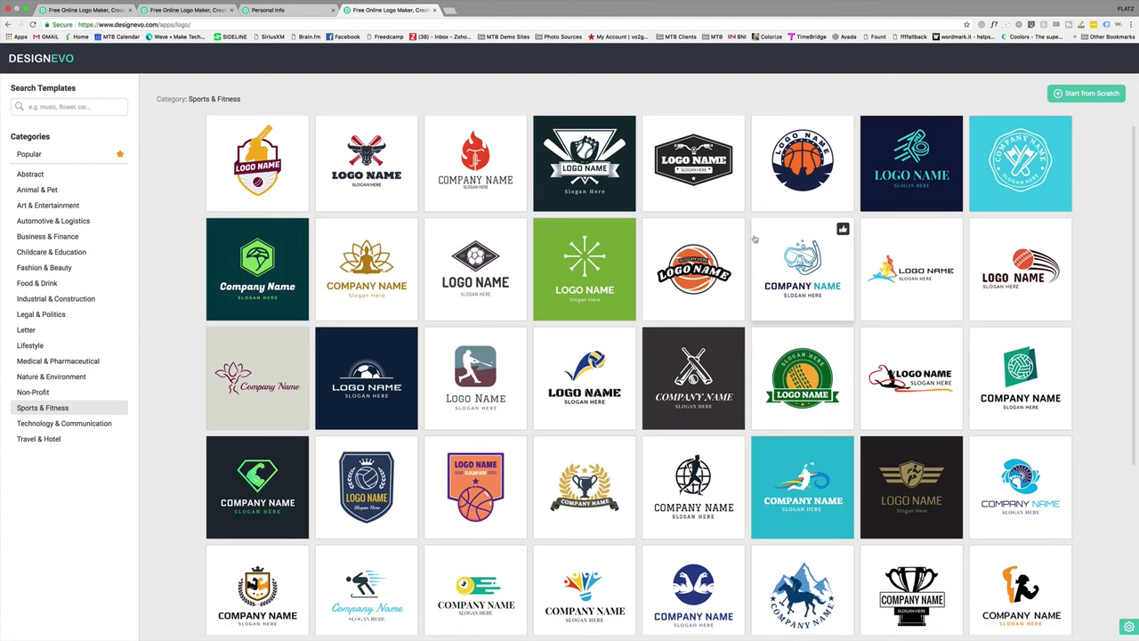
scroll(752, 243, "down", 2)
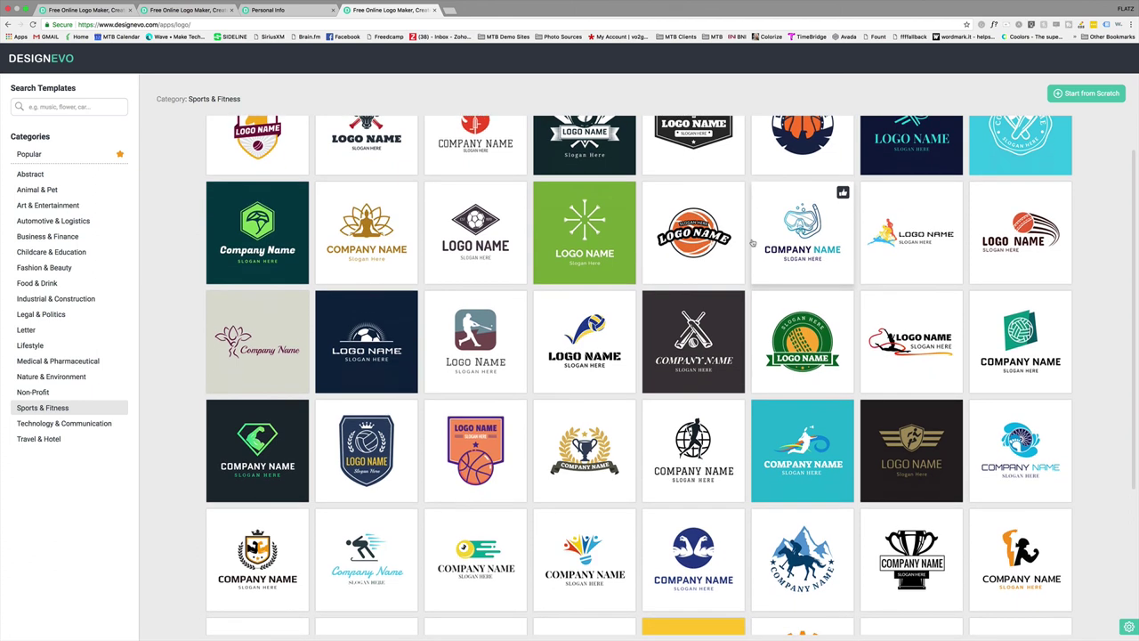
scroll(753, 242, "down", 3)
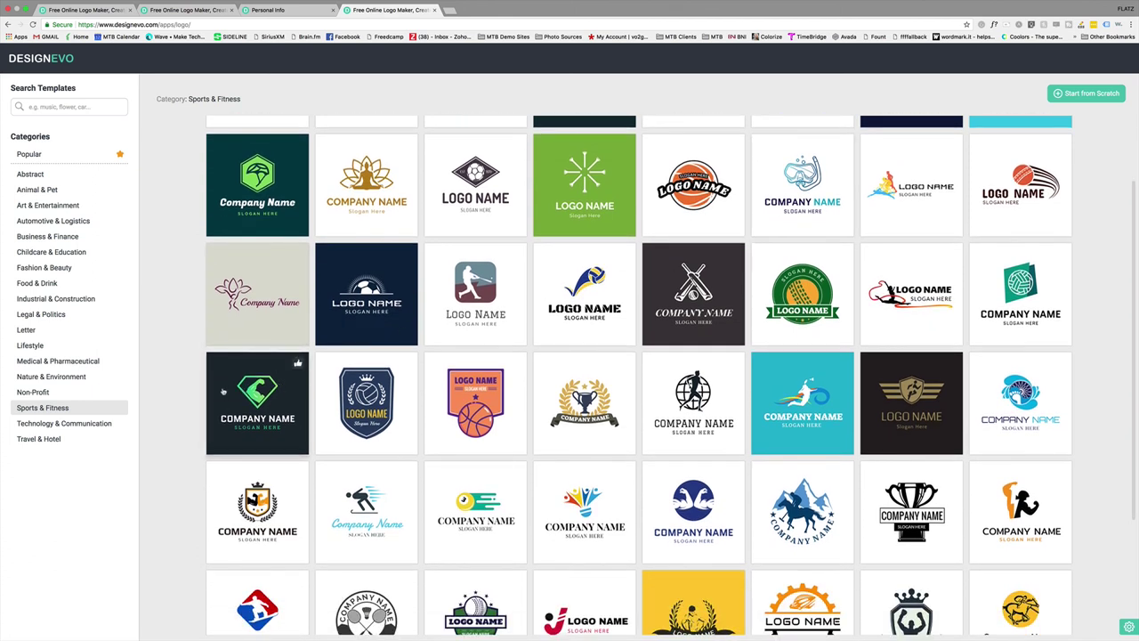
scroll(687, 525, "down", 3)
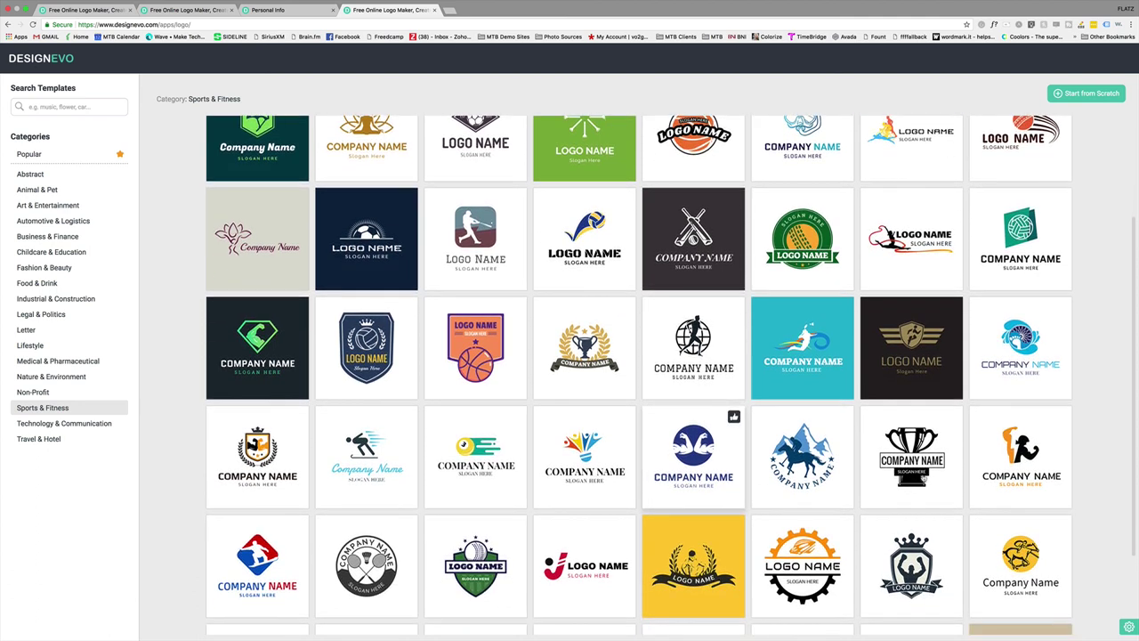
scroll(1013, 451, "down", 1)
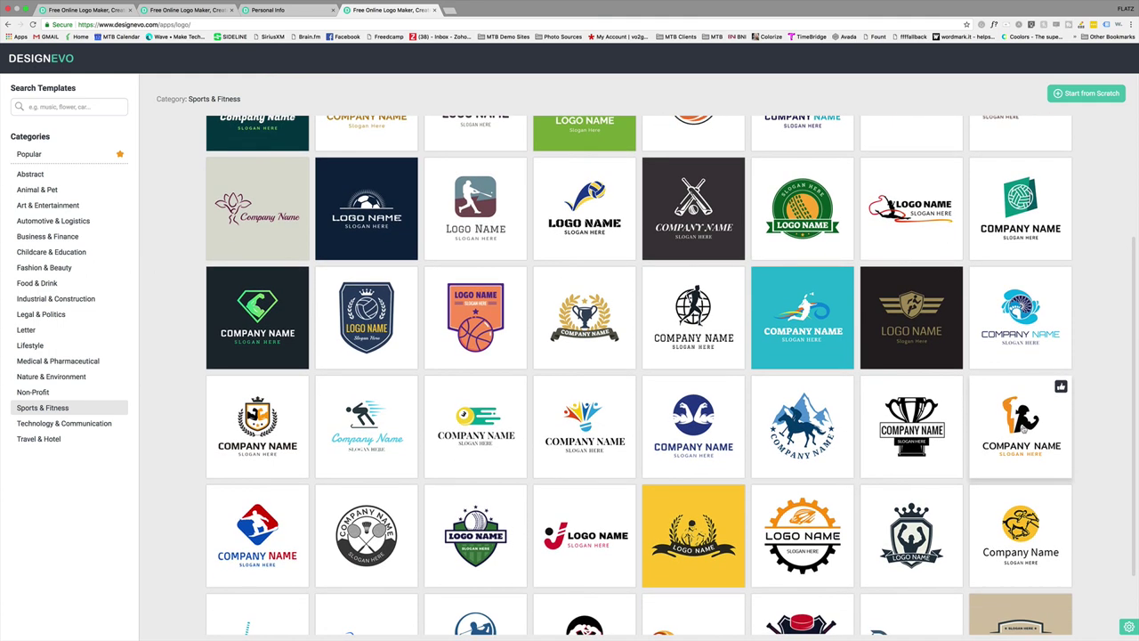
scroll(1023, 429, "down", 1)
scroll(1023, 414, "down", 2)
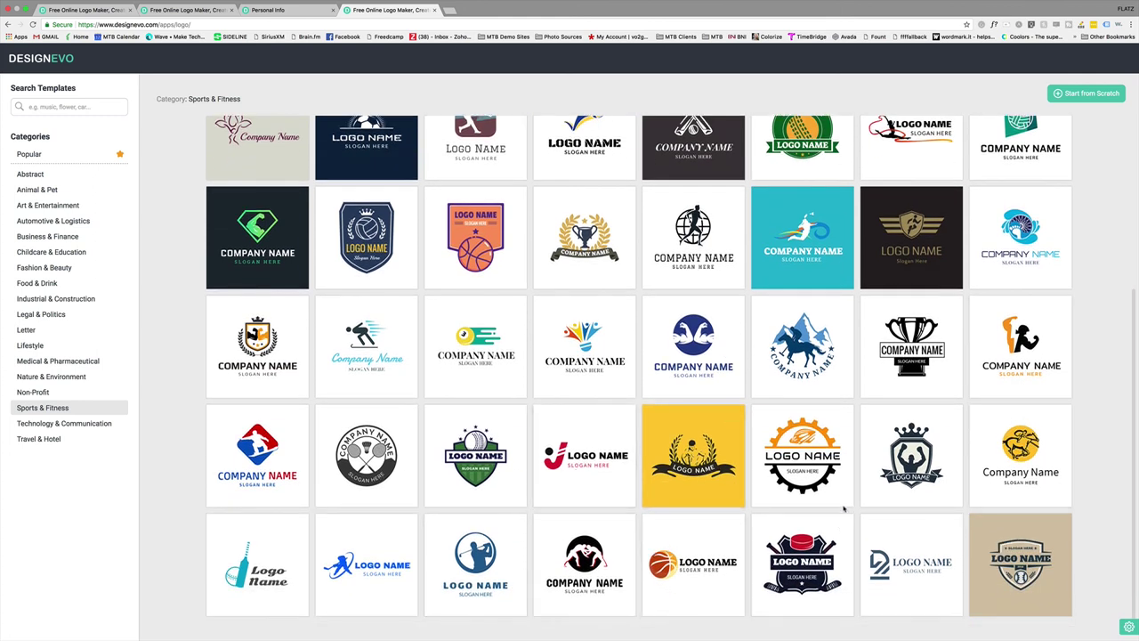
scroll(626, 459, "down", 2)
scroll(629, 492, "down", 2)
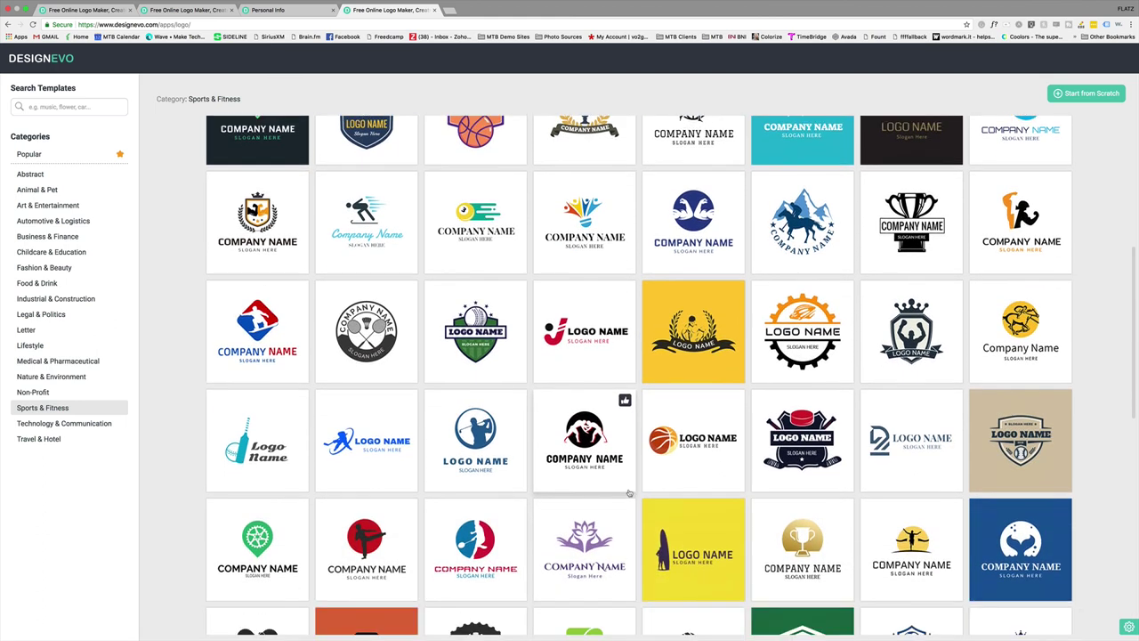
scroll(503, 470, "down", 1)
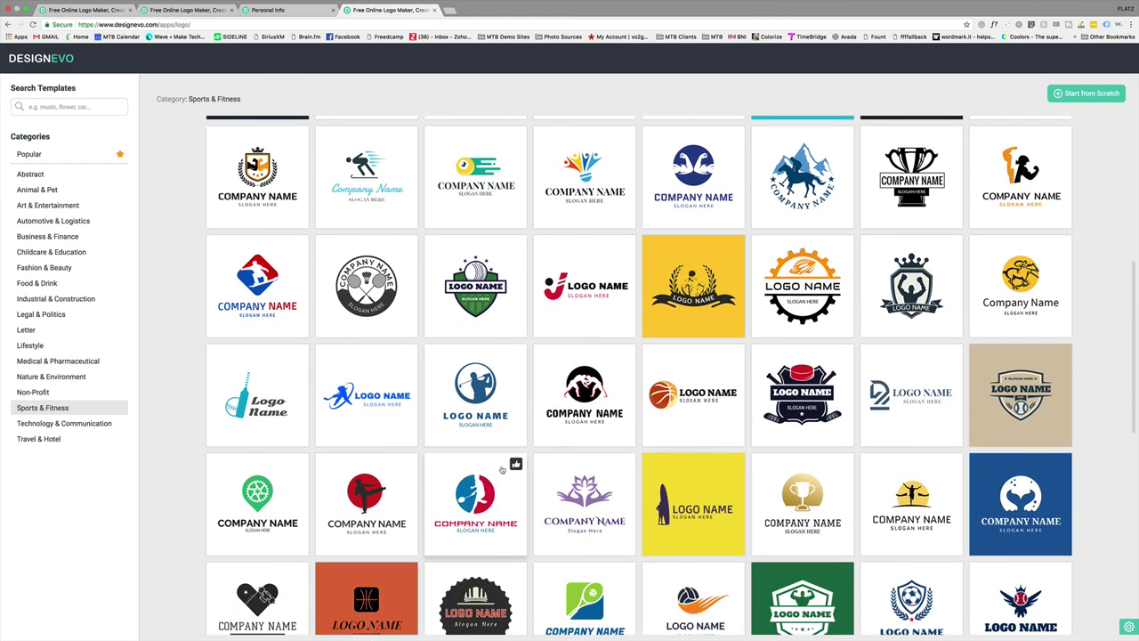
scroll(503, 470, "down", 4)
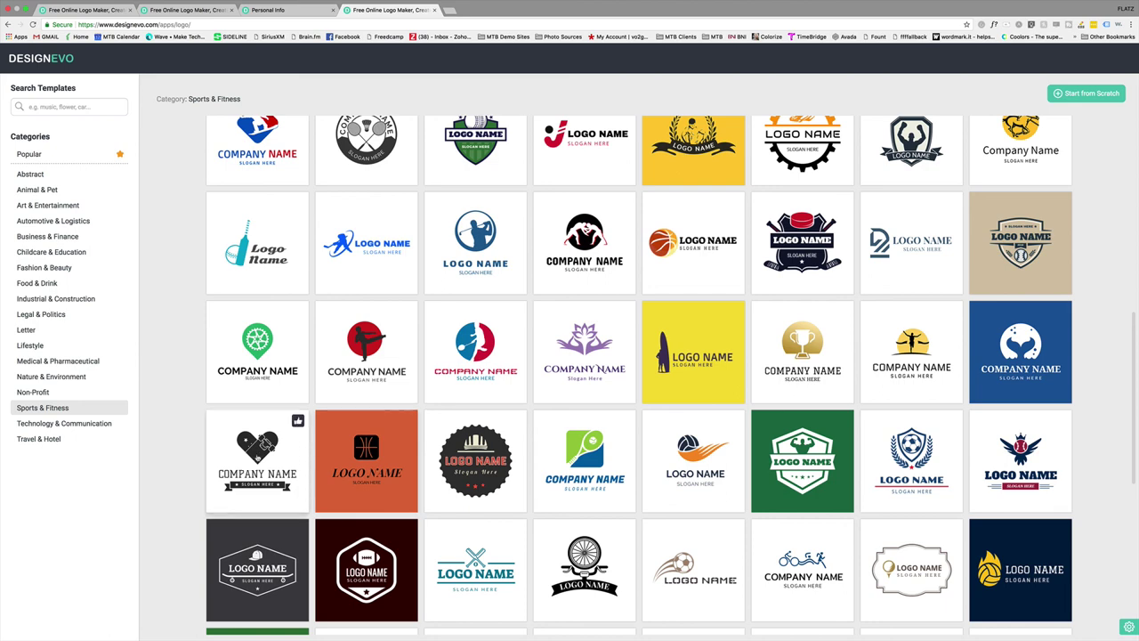
scroll(268, 477, "down", 1)
scroll(269, 480, "down", 5)
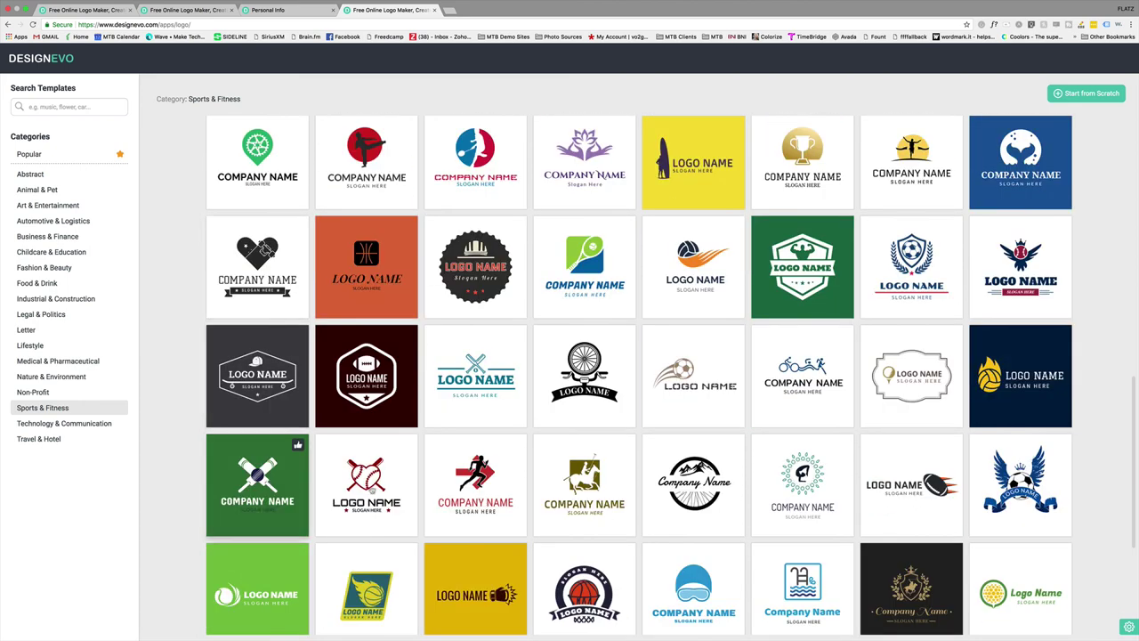
scroll(771, 495, "down", 3)
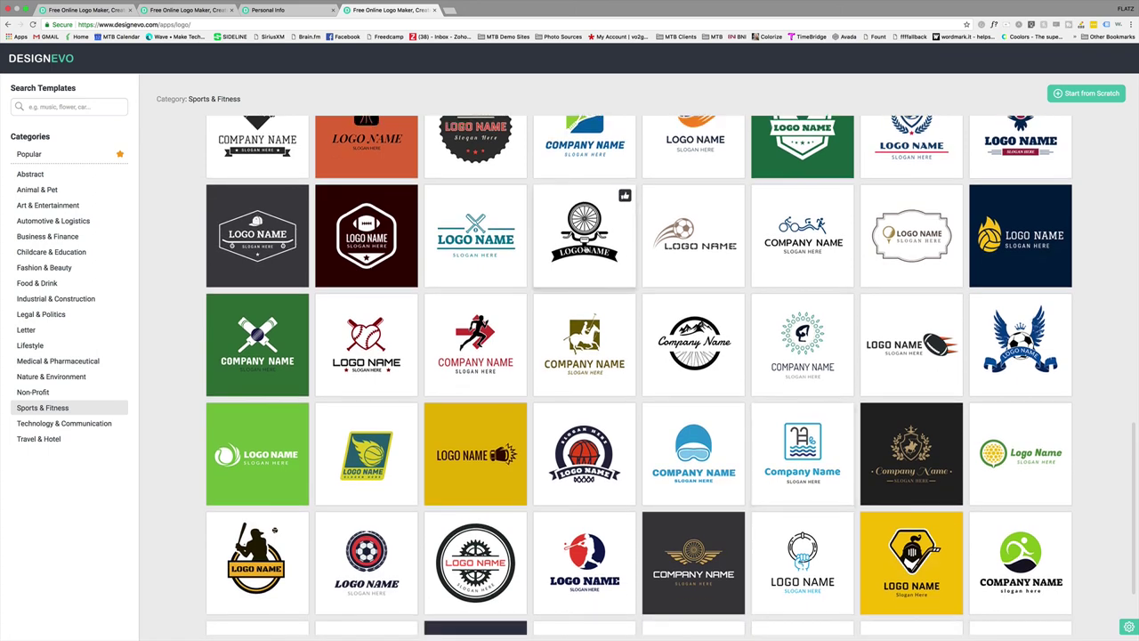
scroll(612, 374, "down", 4)
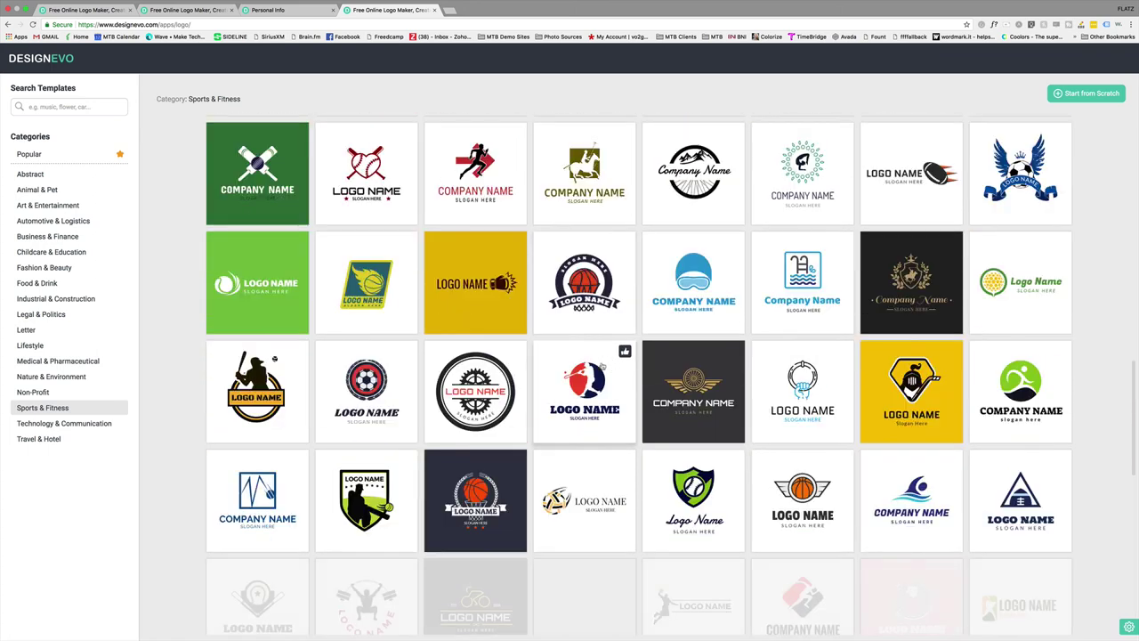
scroll(600, 378, "down", 2)
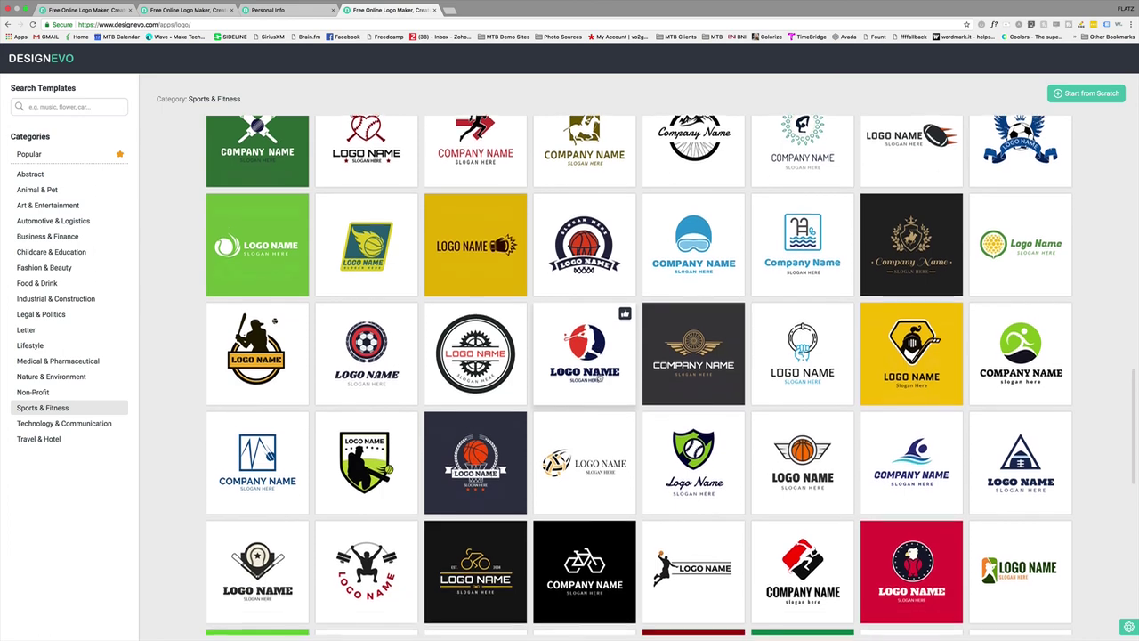
scroll(600, 379, "down", 2)
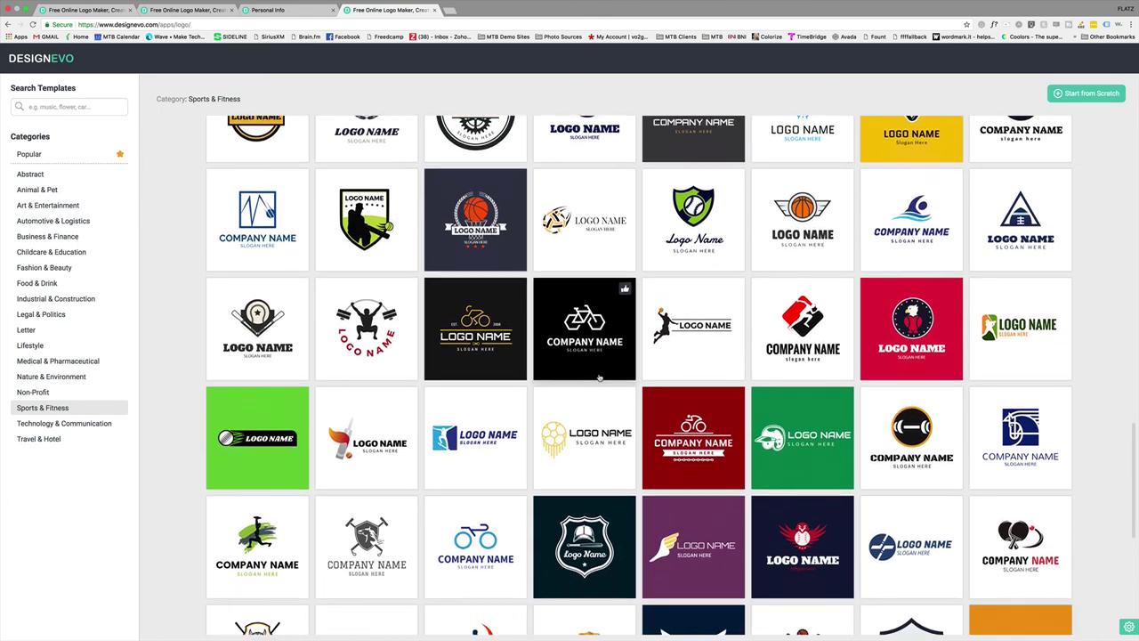
scroll(600, 378, "down", 2)
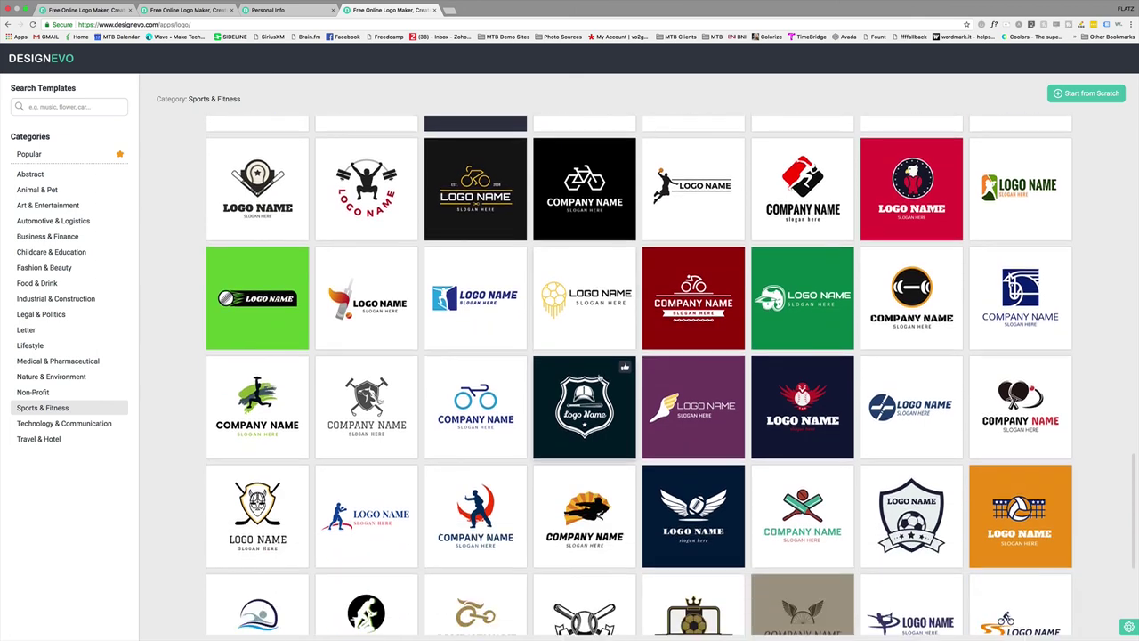
scroll(600, 378, "down", 2)
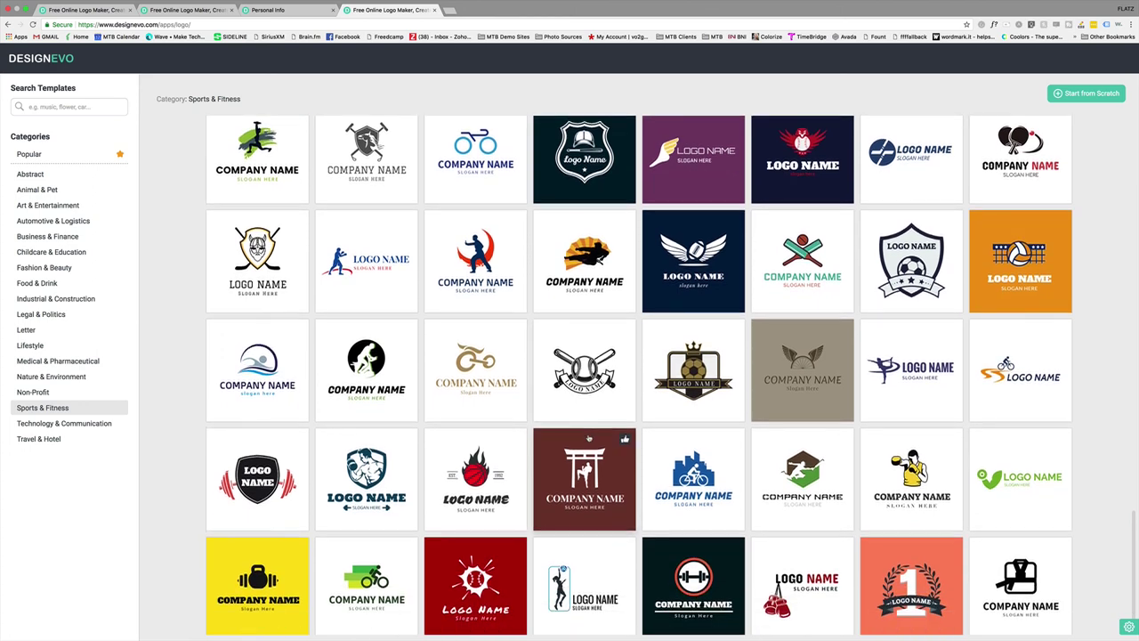
scroll(584, 461, "down", 1)
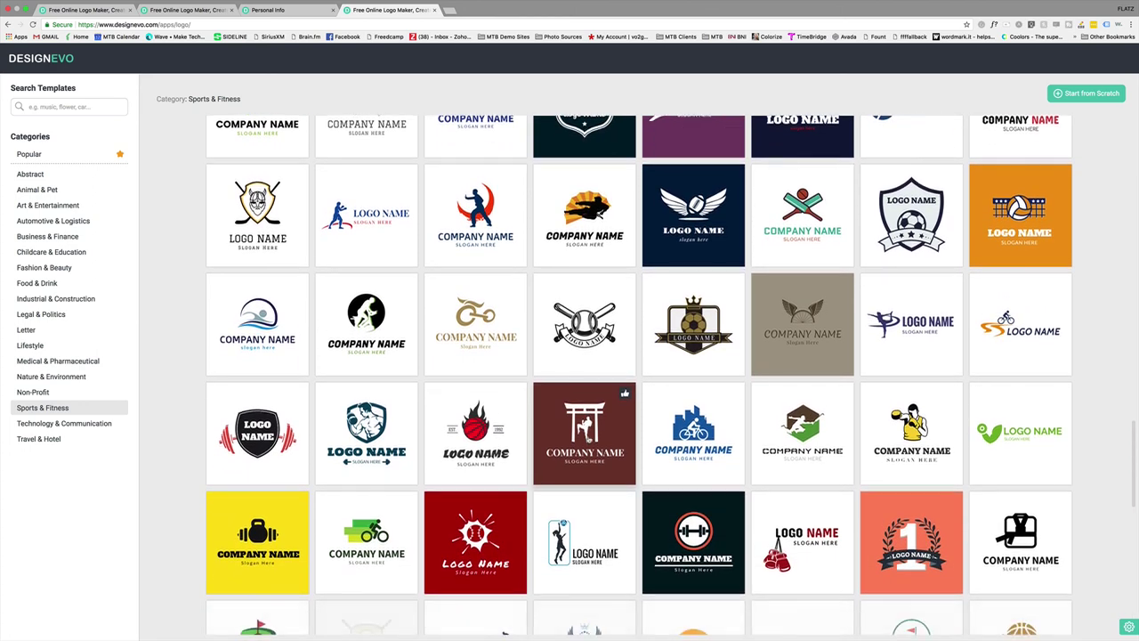
scroll(589, 440, "down", 1)
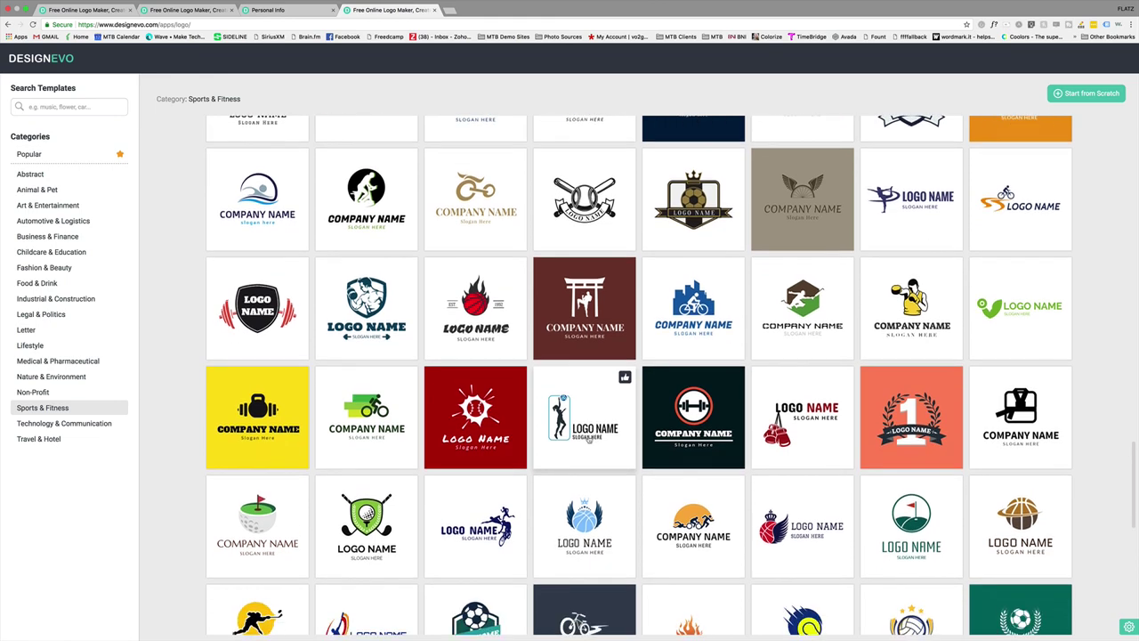
scroll(588, 440, "down", 4)
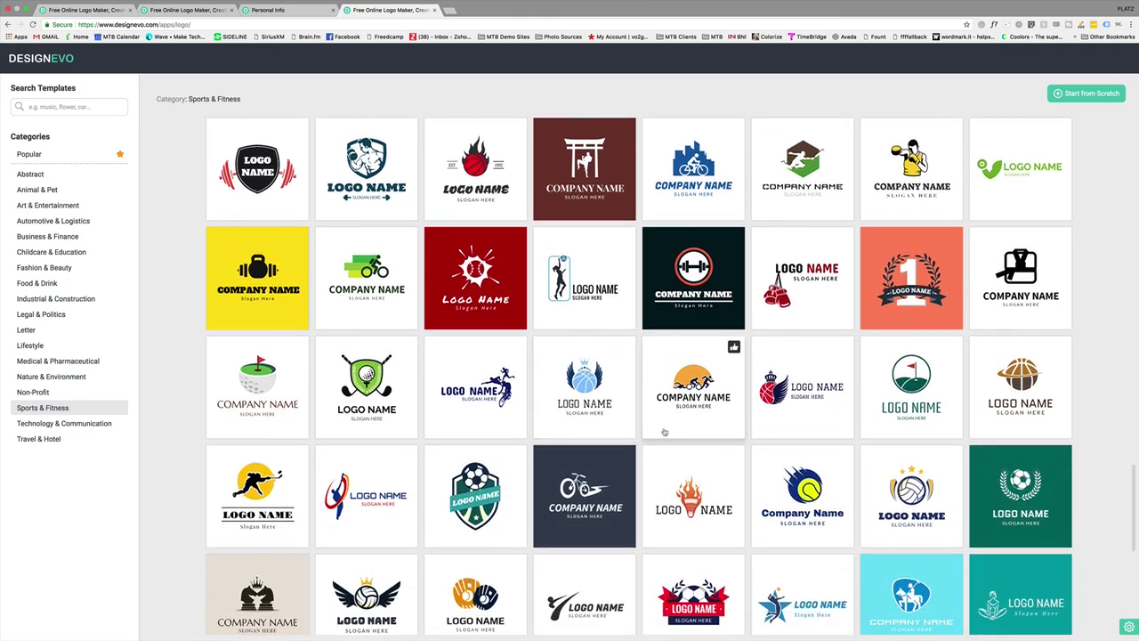
scroll(664, 432, "down", 2)
scroll(664, 433, "down", 3)
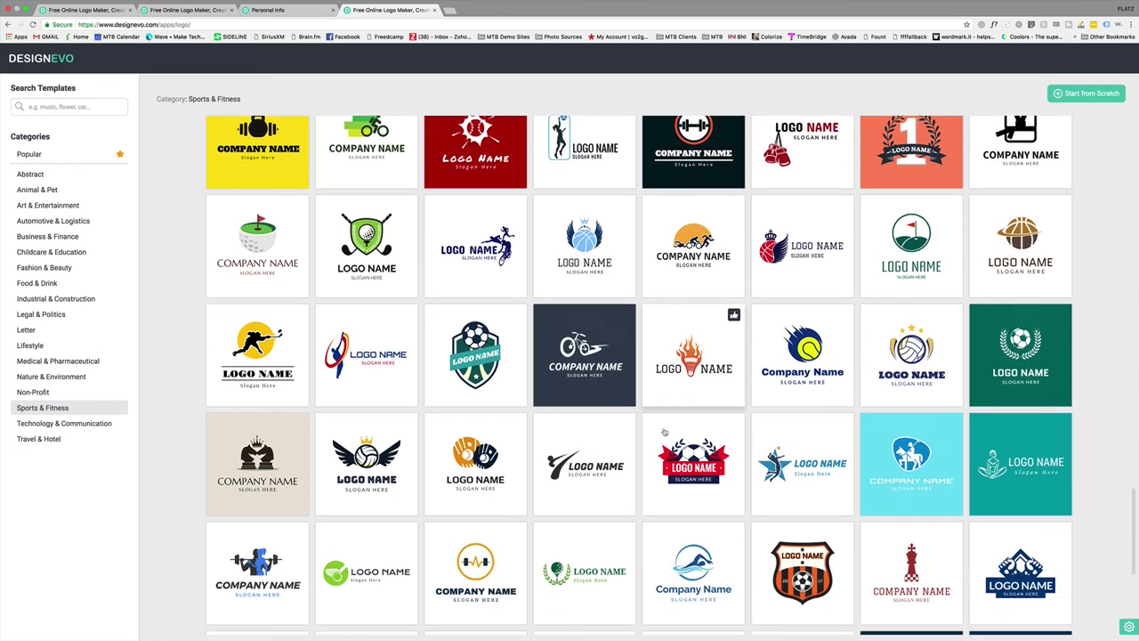
scroll(664, 432, "down", 2)
scroll(664, 433, "down", 5)
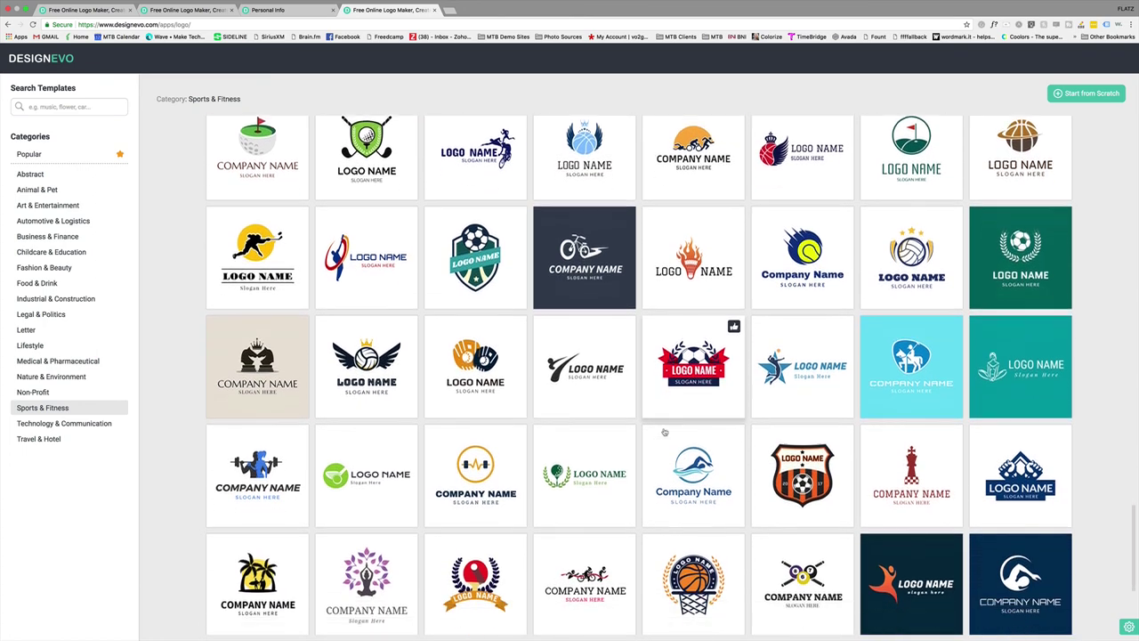
scroll(627, 404, "down", 3)
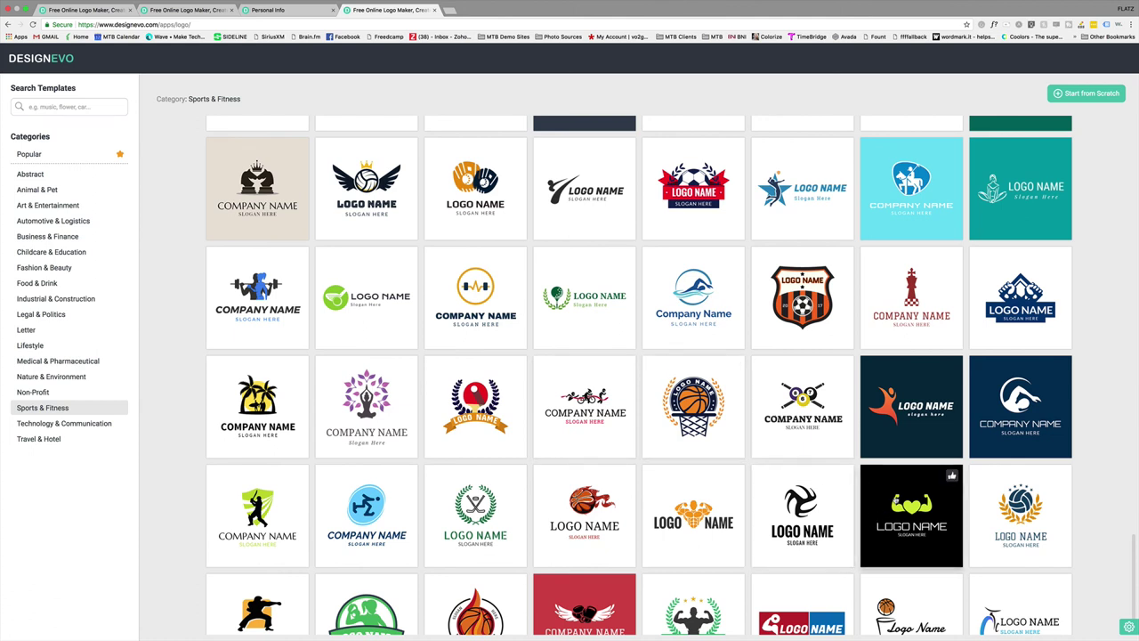
scroll(908, 516, "down", 1)
scroll(907, 516, "down", 2)
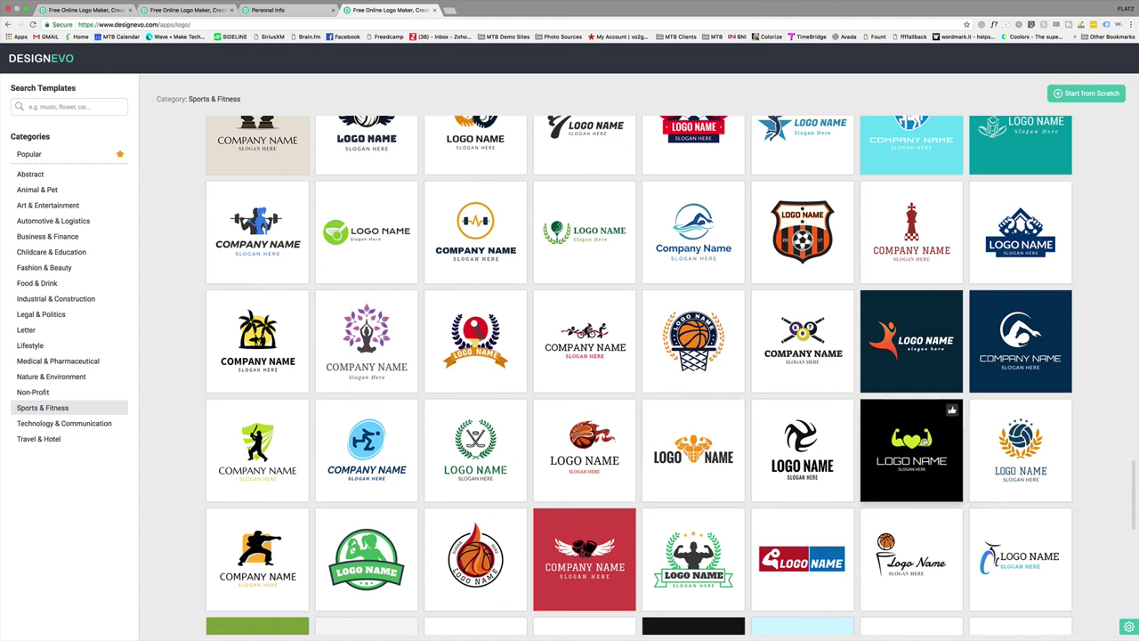
scroll(923, 445, "down", 1)
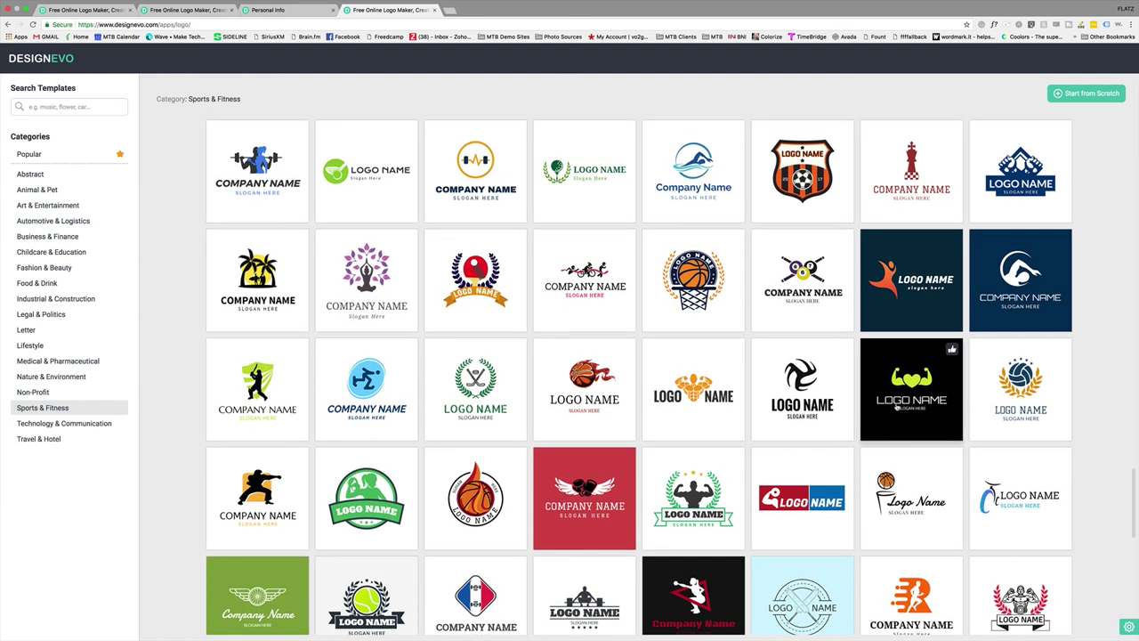
scroll(879, 406, "down", 1)
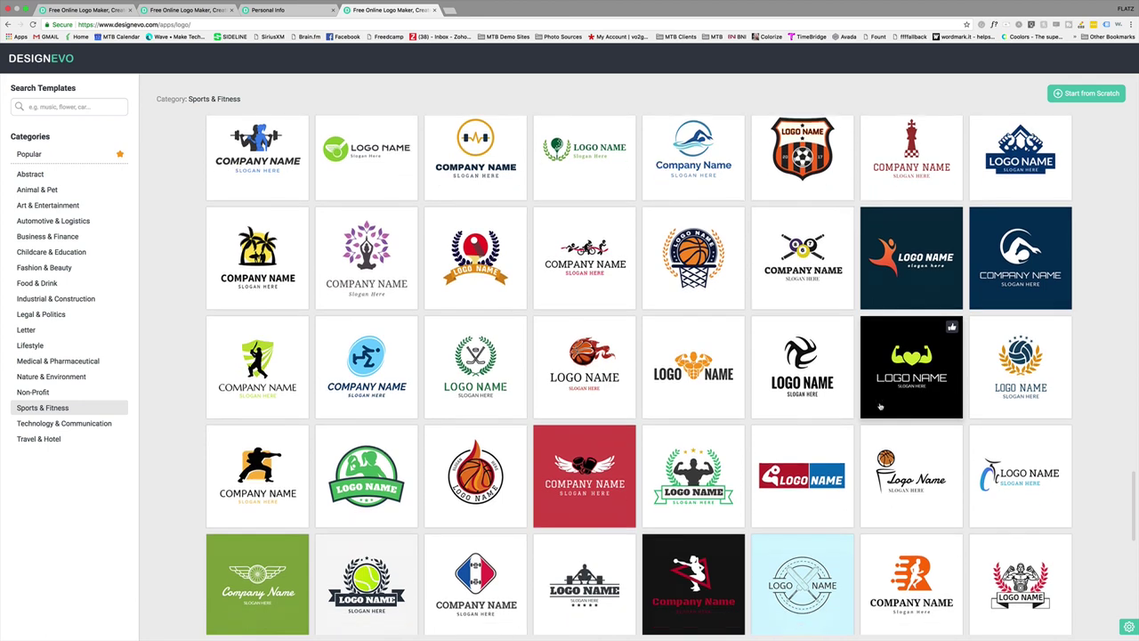
scroll(879, 406, "down", 5)
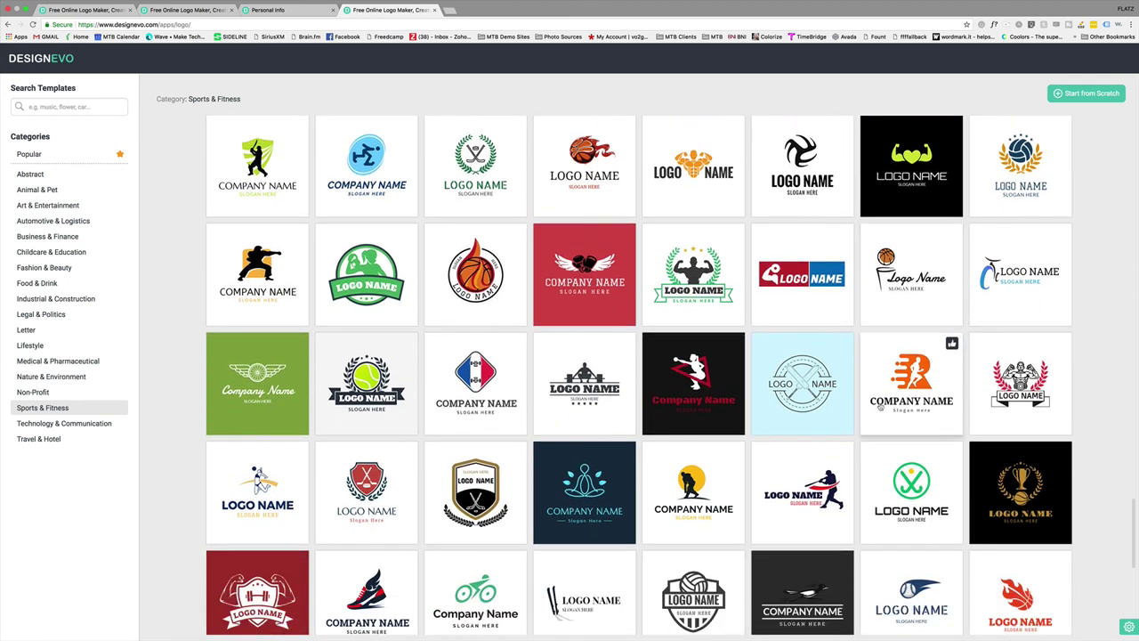
scroll(880, 405, "down", 3)
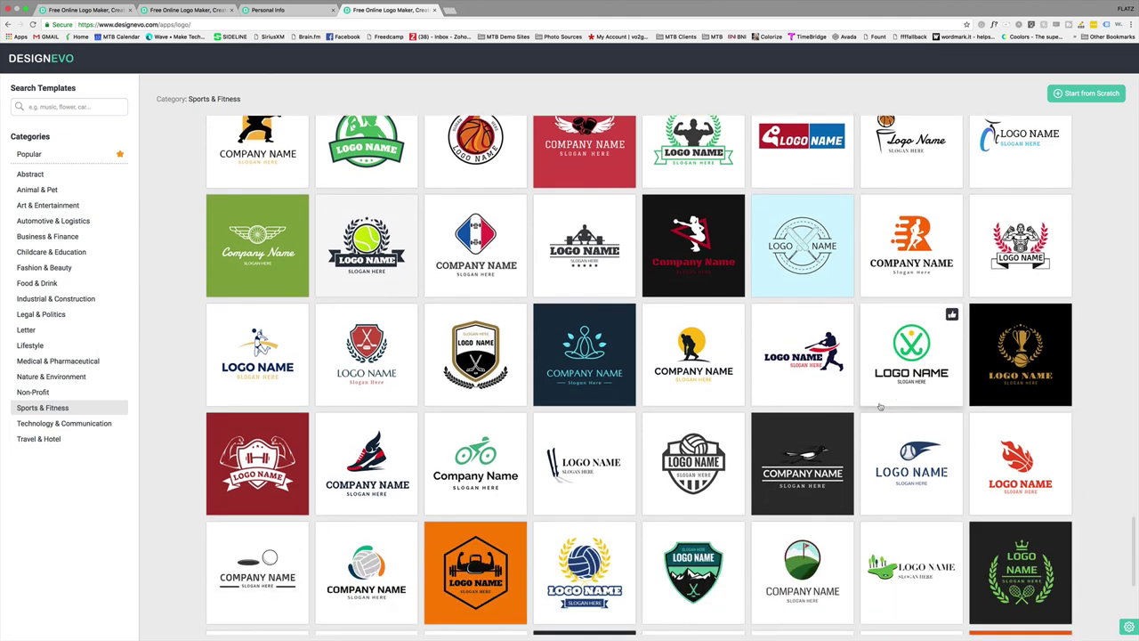
scroll(879, 406, "down", 3)
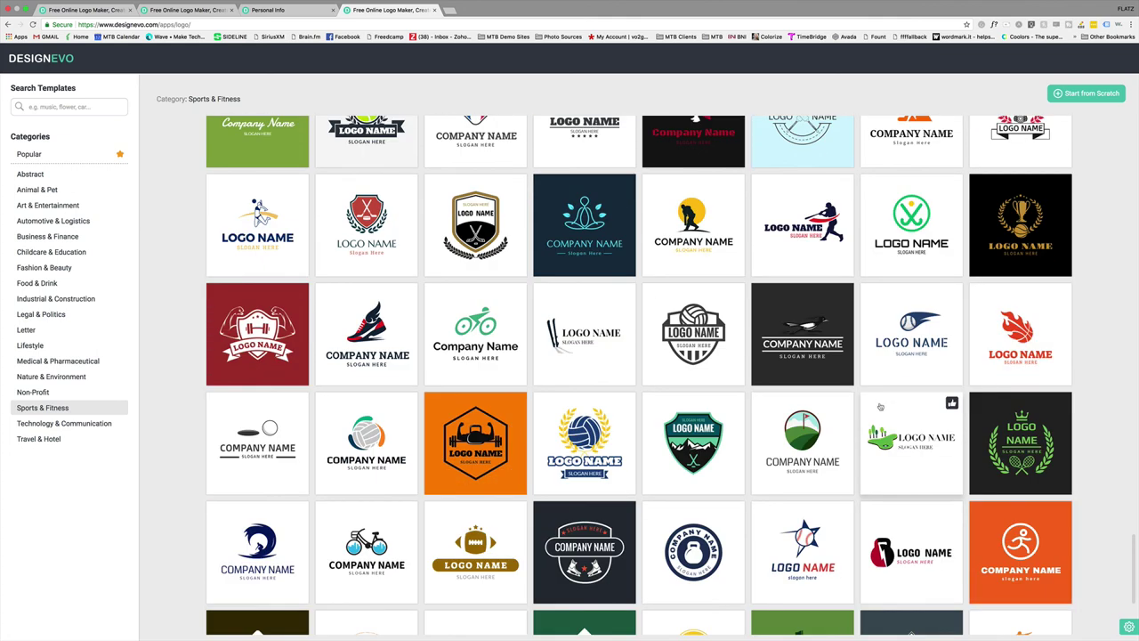
scroll(879, 407, "down", 4)
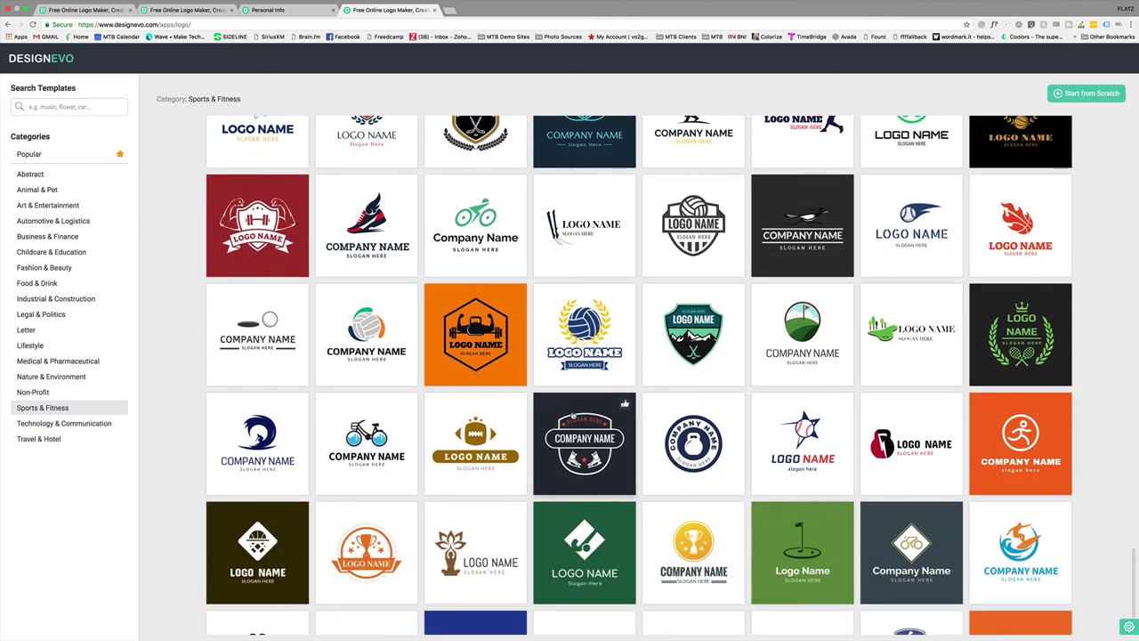
scroll(663, 408, "down", 5)
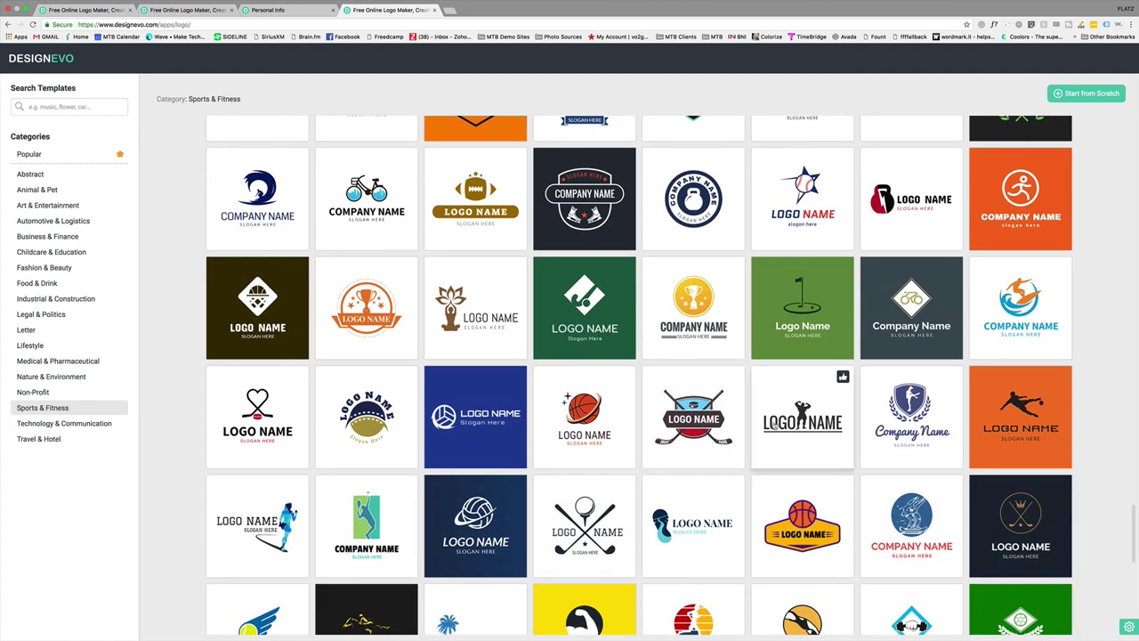
scroll(775, 426, "down", 2)
scroll(748, 409, "down", 2)
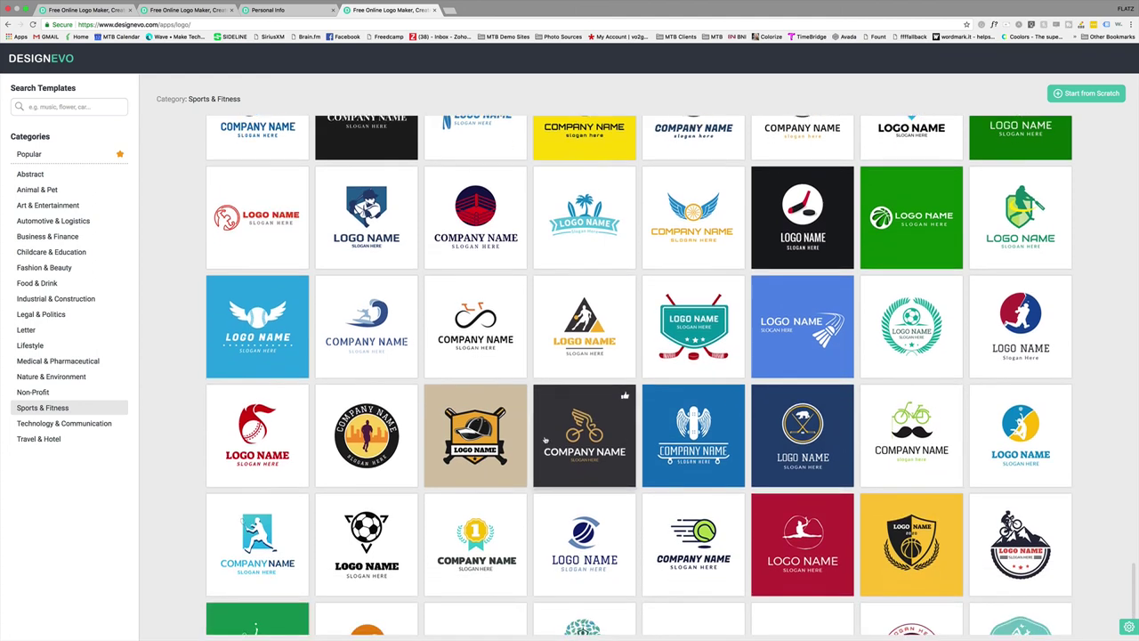
scroll(546, 439, "down", 2)
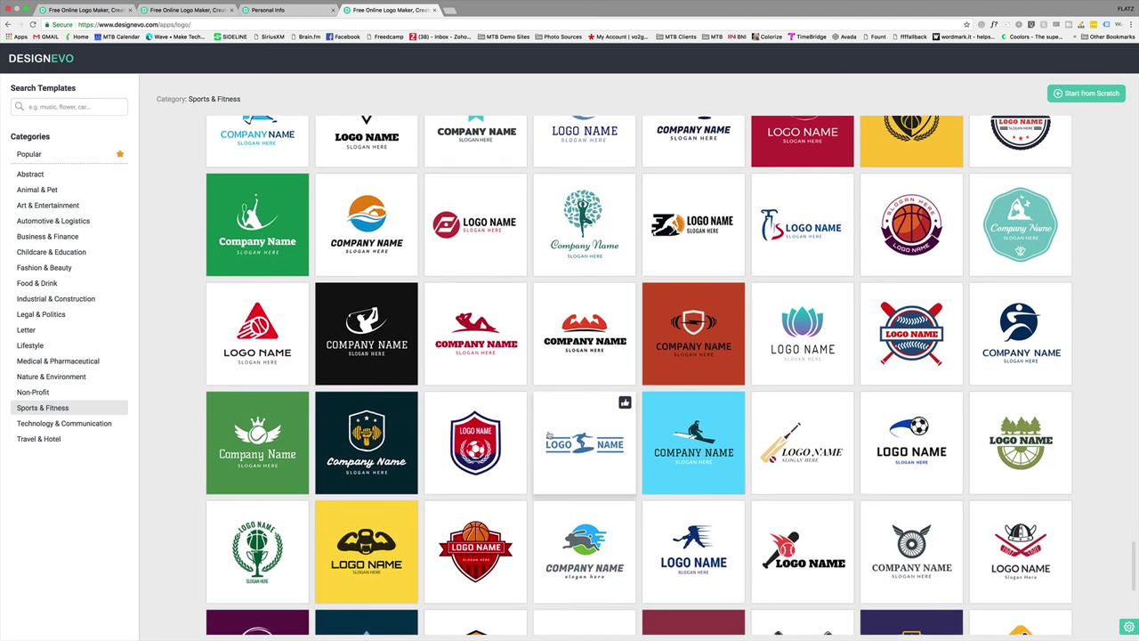
scroll(550, 436, "down", 2)
scroll(550, 436, "down", 1)
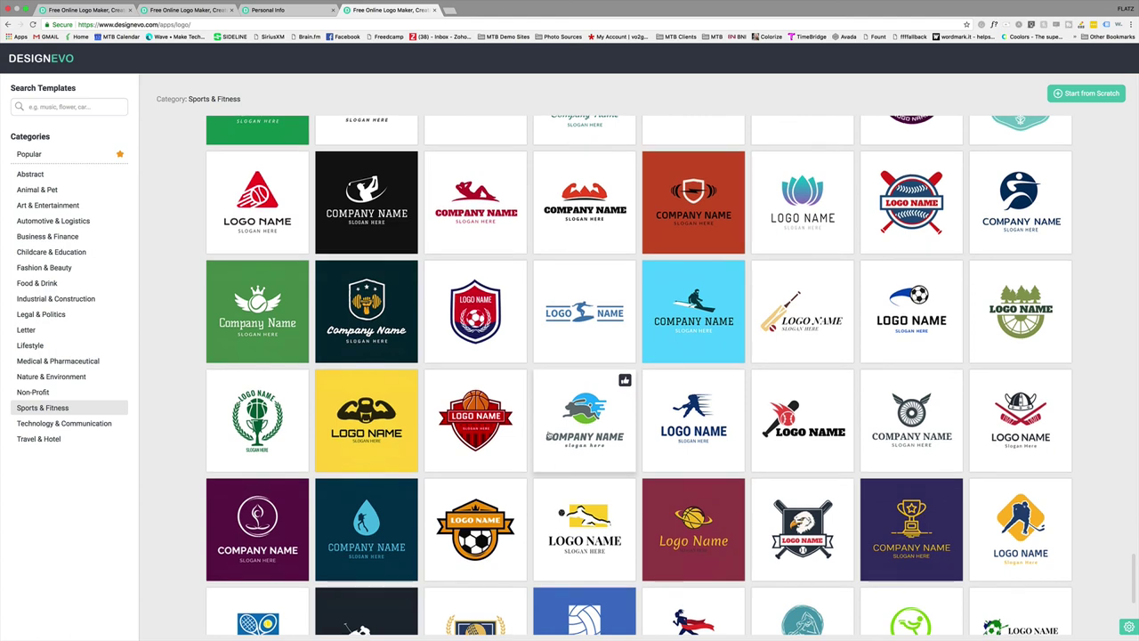
scroll(549, 436, "down", 1)
scroll(549, 436, "down", 1)
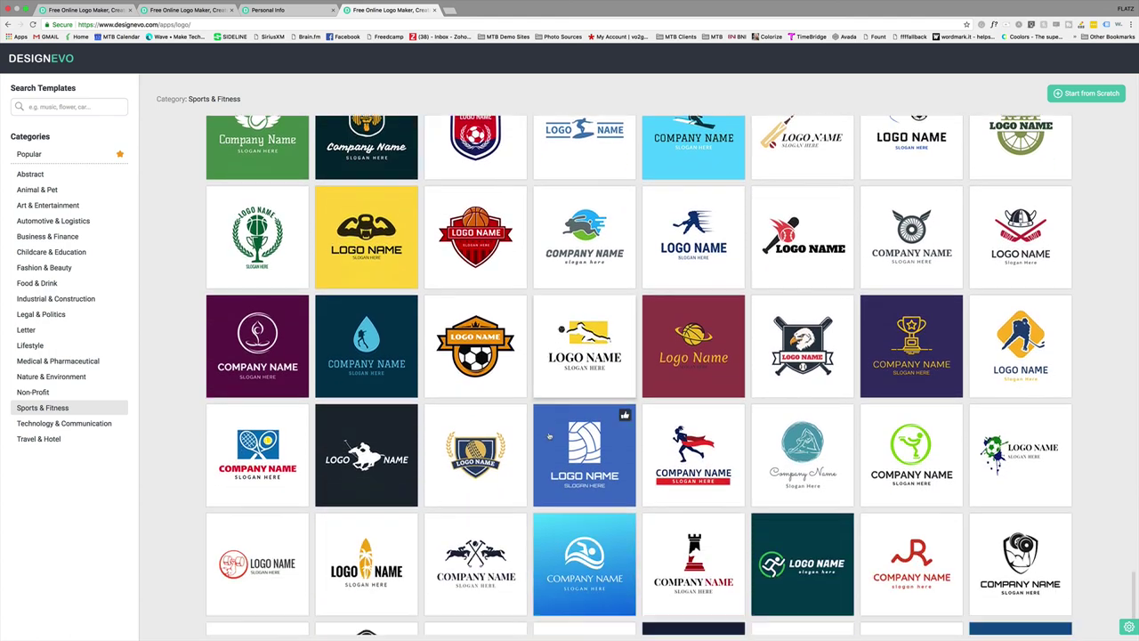
scroll(549, 436, "down", 1)
scroll(549, 436, "down", 1)
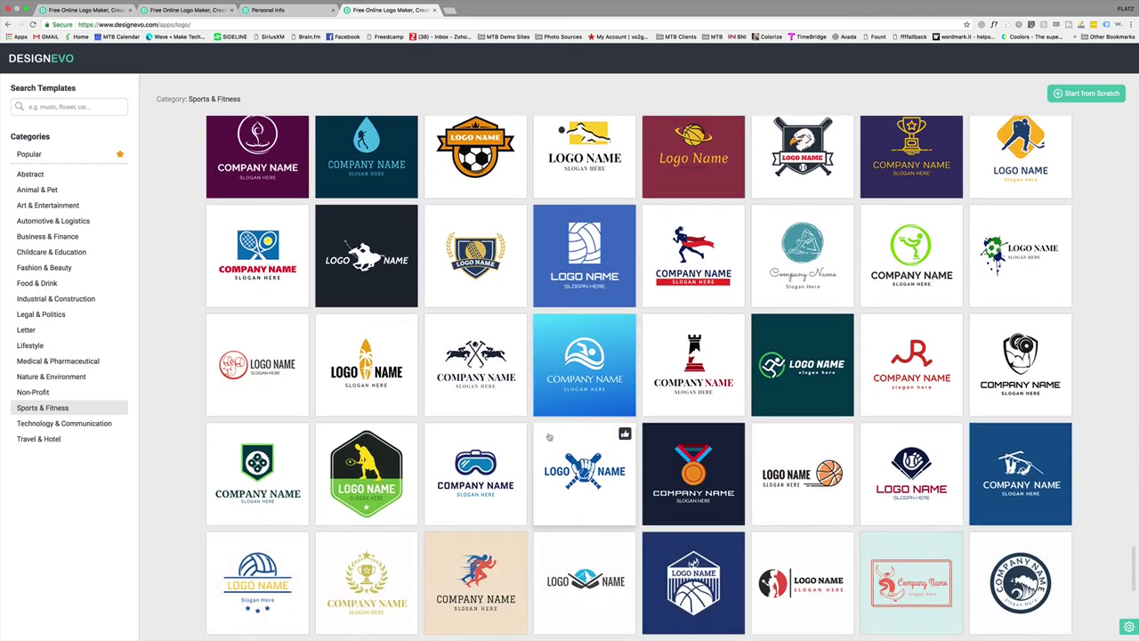
scroll(549, 436, "down", 15)
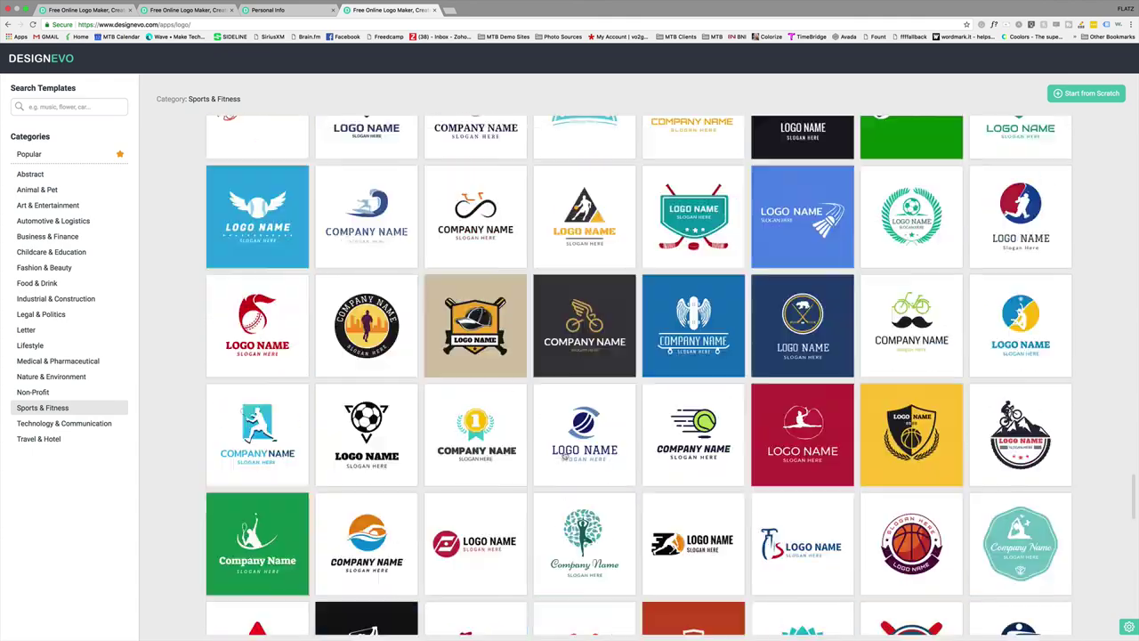
scroll(564, 456, "down", 5)
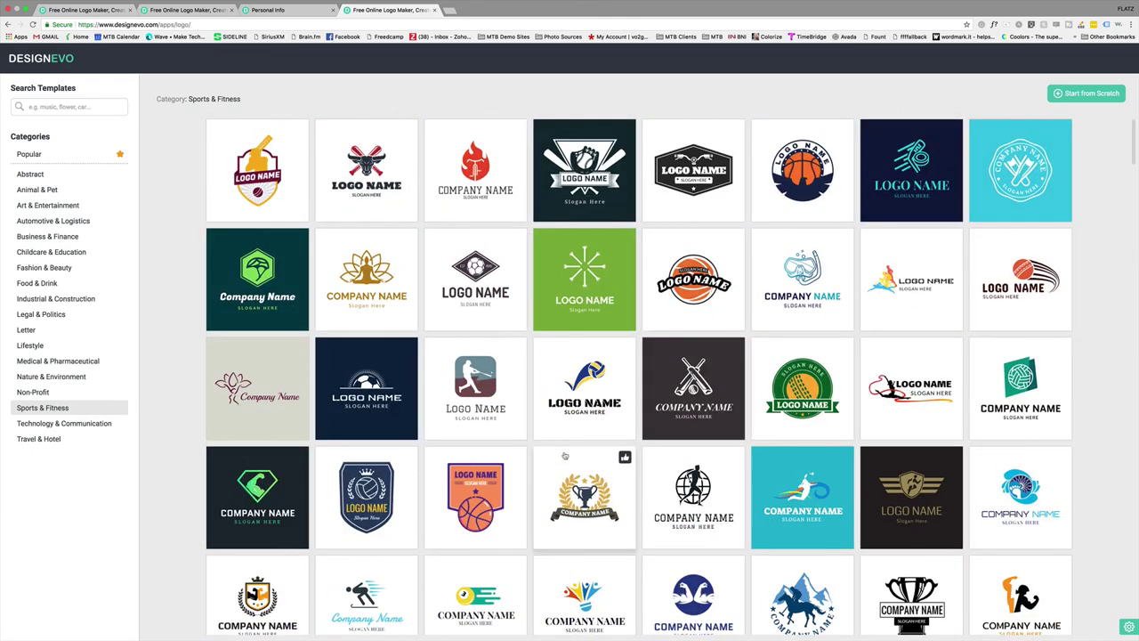
scroll(1072, 538, "down", 1)
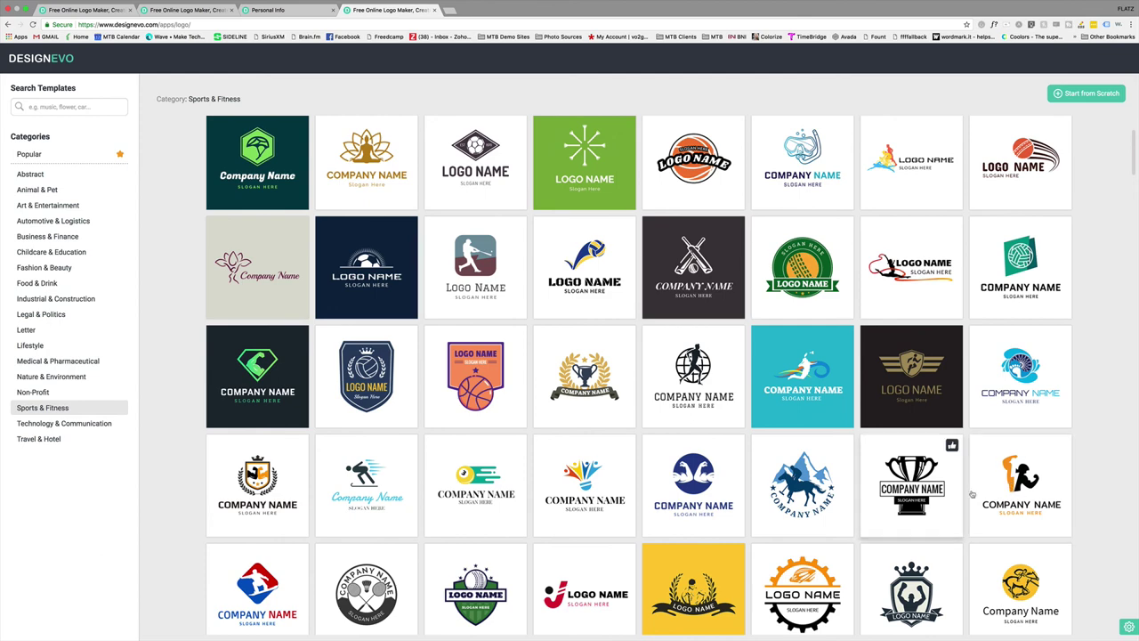
scroll(887, 479, "down", 1)
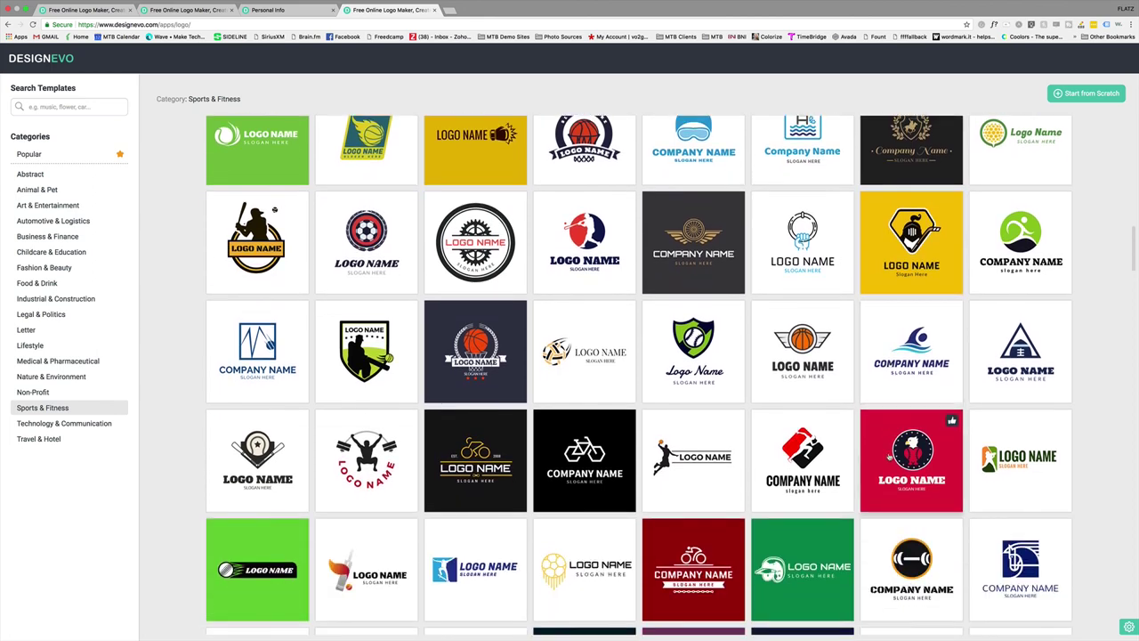
scroll(845, 455, "down", 5)
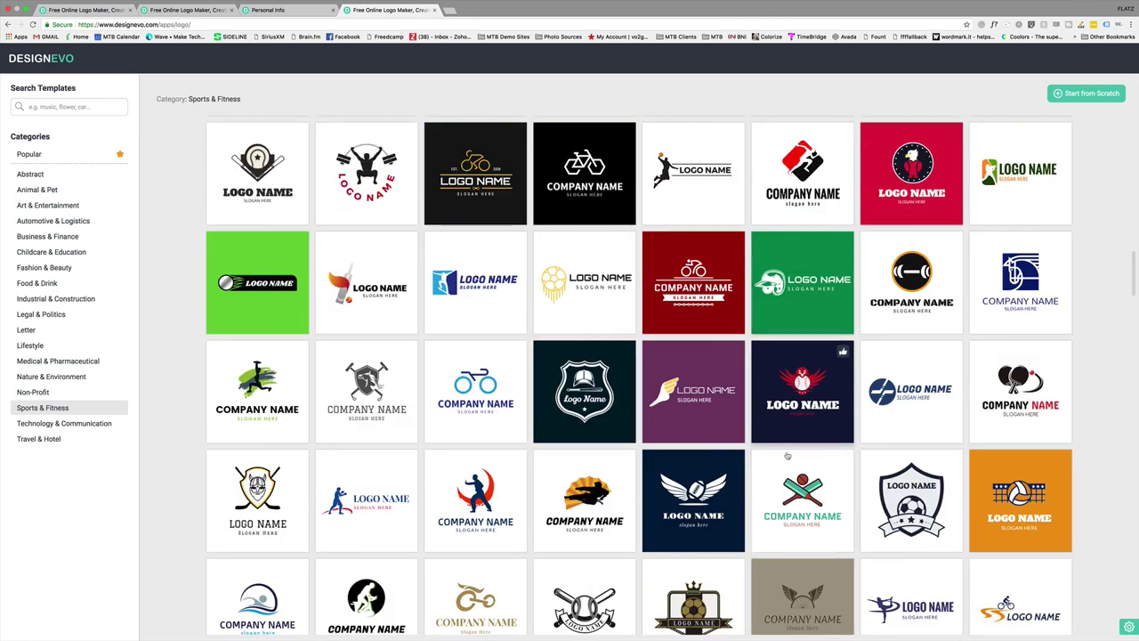
scroll(790, 454, "down", 4)
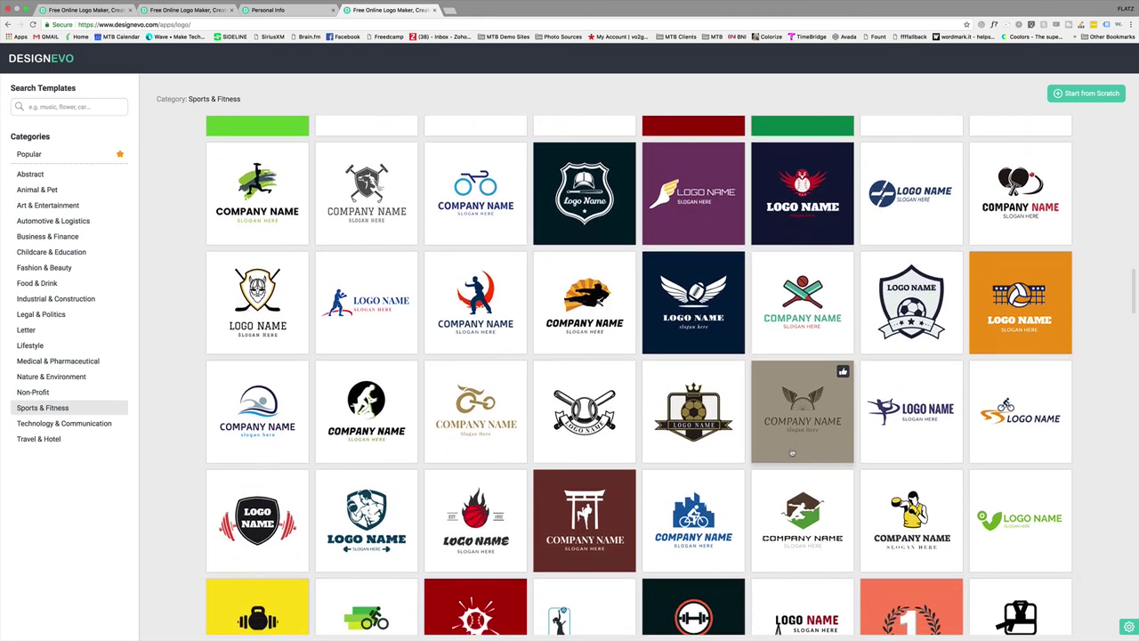
scroll(791, 453, "down", 8)
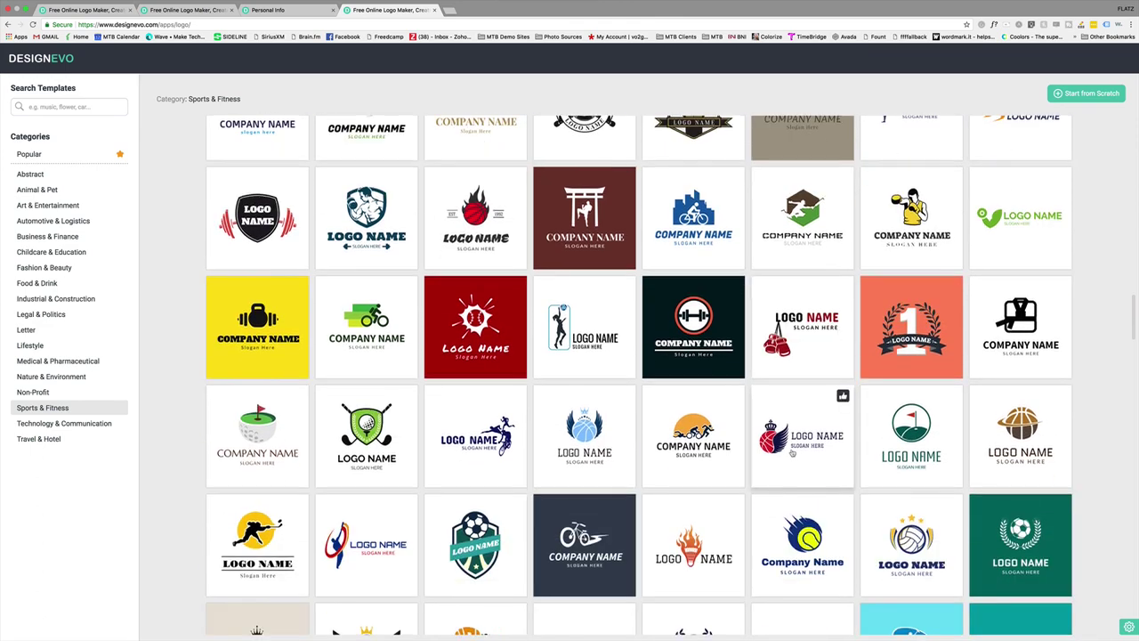
scroll(791, 453, "down", 7)
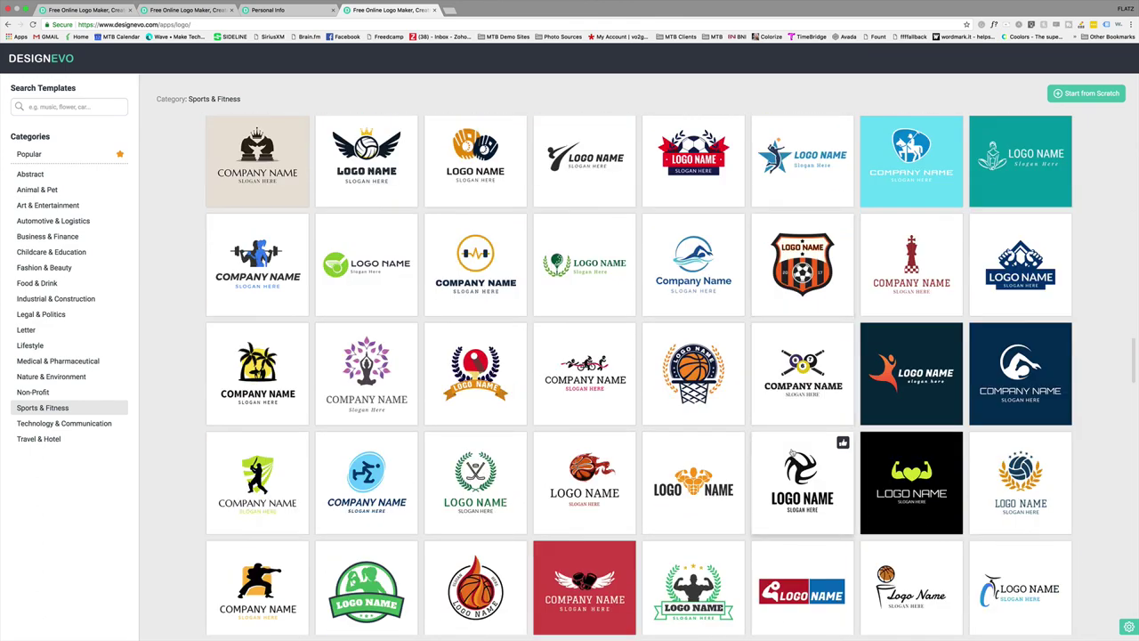
Step: Start from the lime heart-and-flexed-arms template, entering the trainer's name and slogan 'Certified Personal'
left_click(874, 467)
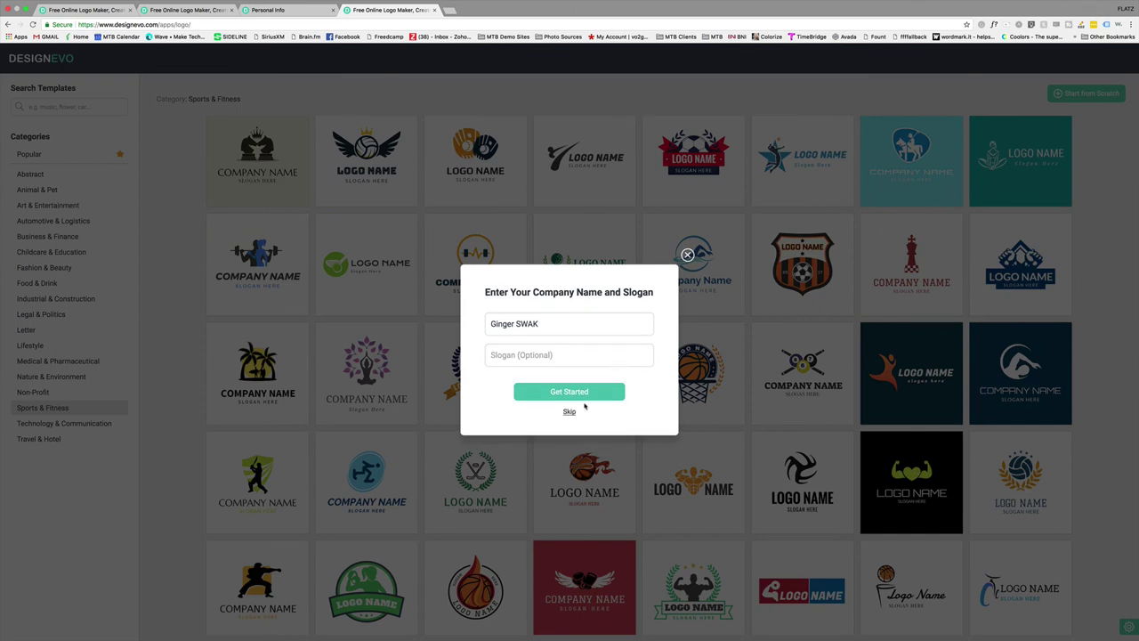
triple_click(562, 325)
key("BackSpace")
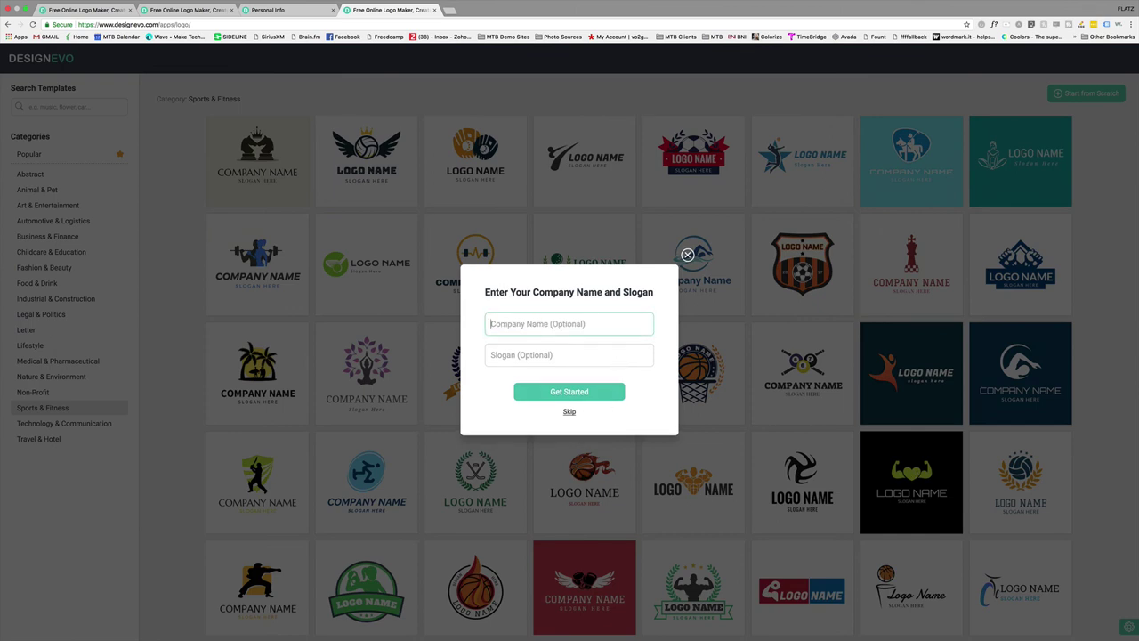
left_click(569, 354)
type("Certif")
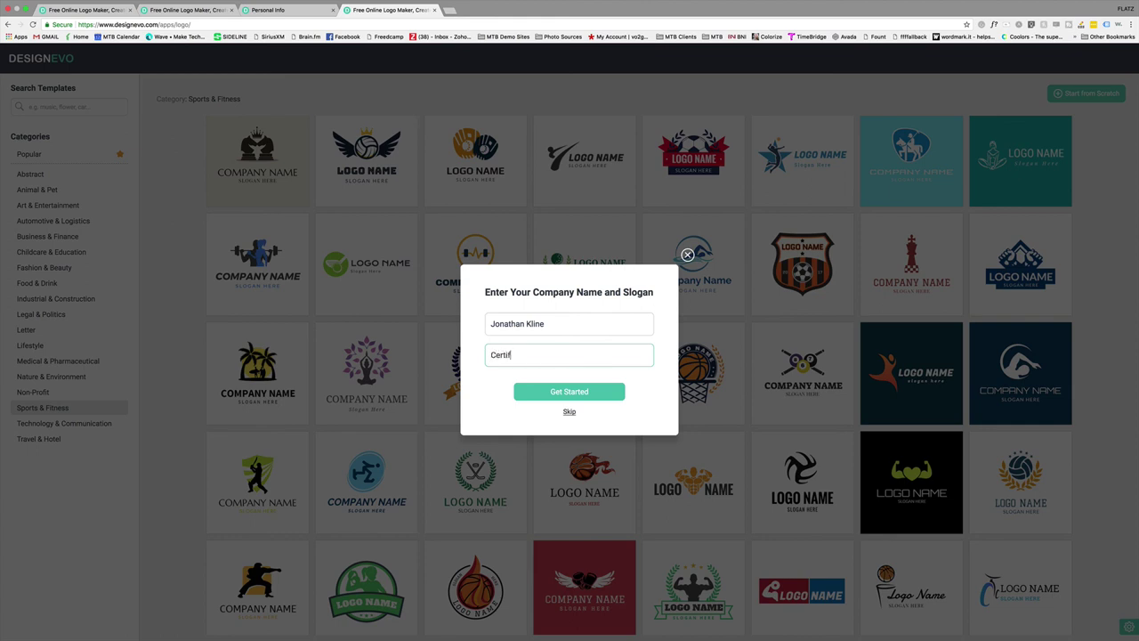
type("ied Personal Trainer")
Step: Open the logo in the editor and switch its background to Transparent
left_click(570, 391)
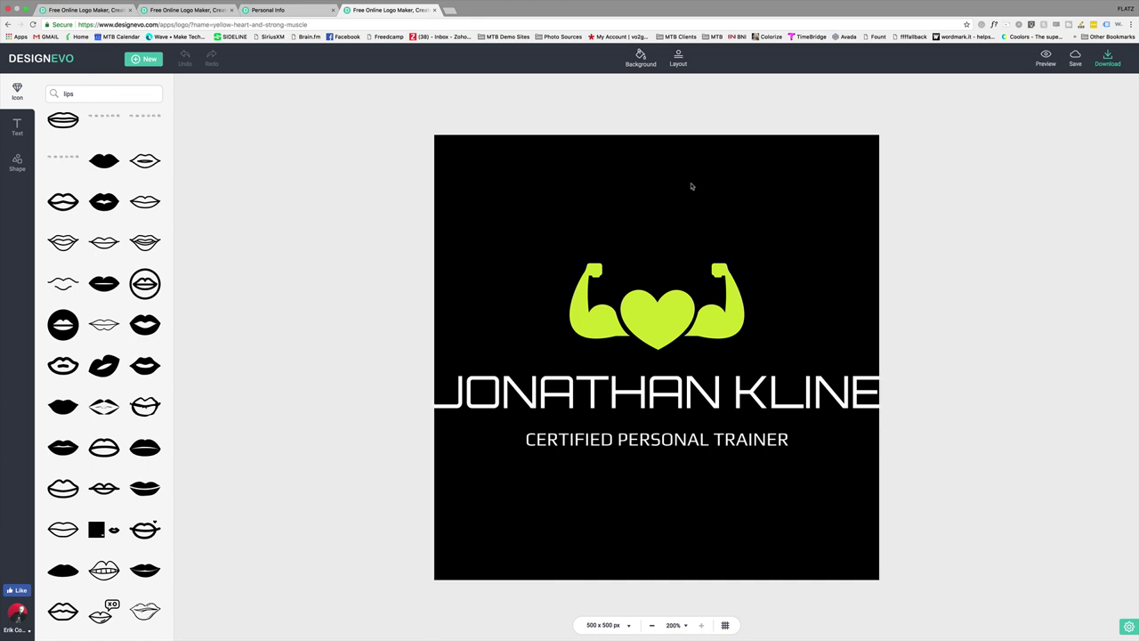
left_click(641, 58)
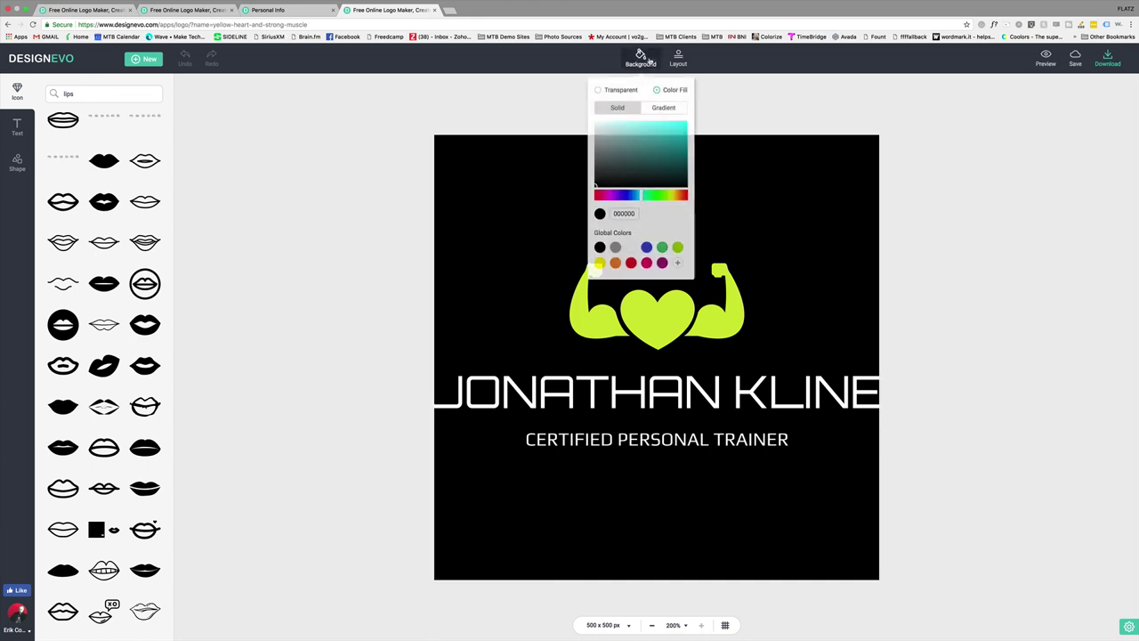
left_click(596, 89)
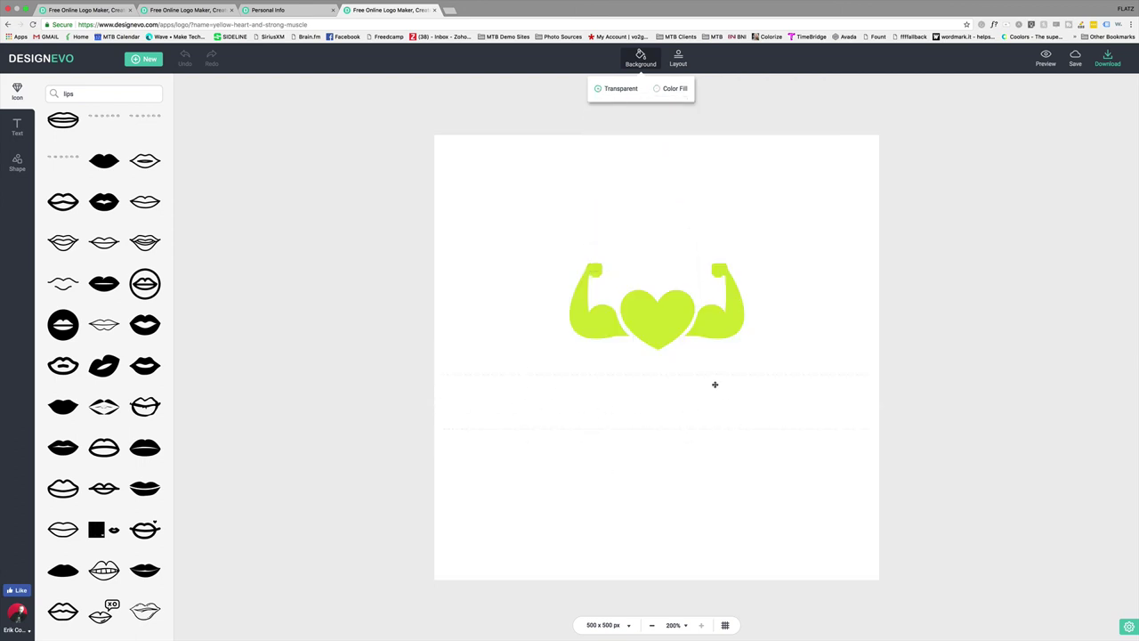
Step: Go to coolors.co in a new tab, start the palette generator and dismiss the cookie notice
left_click(451, 11)
type("coo")
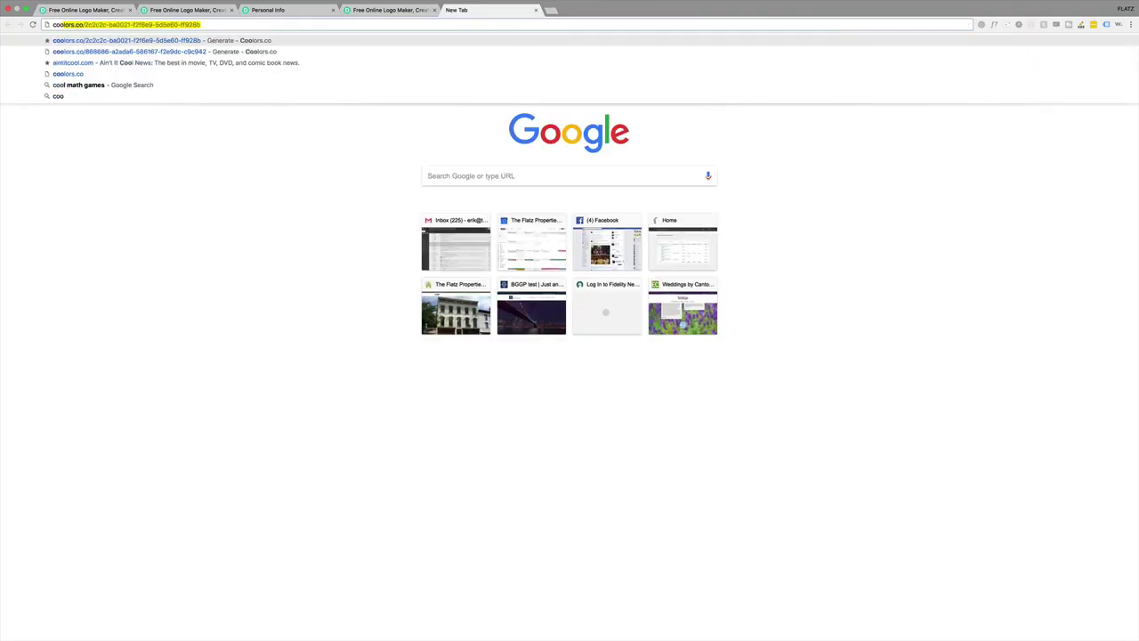
type("lors.co")
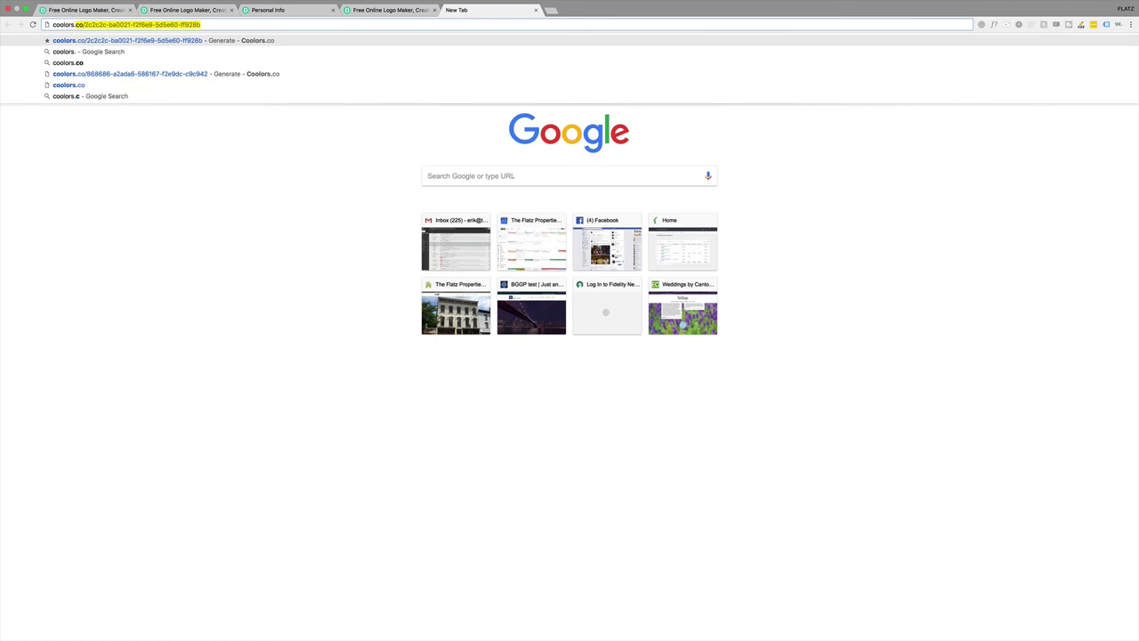
key("Return")
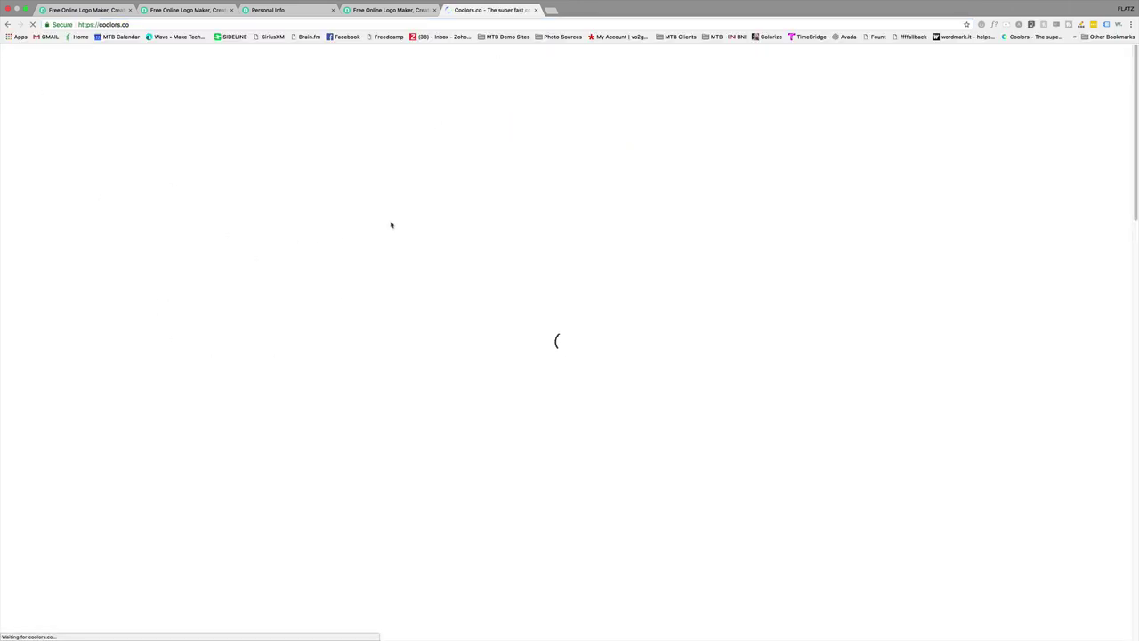
left_click(448, 263)
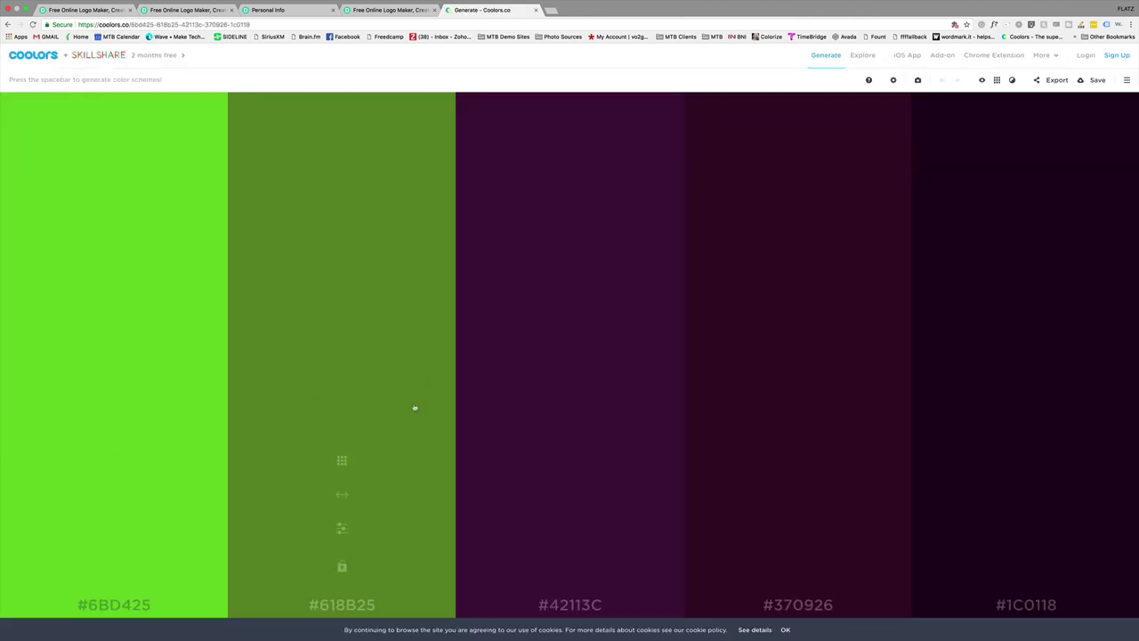
left_click(783, 629)
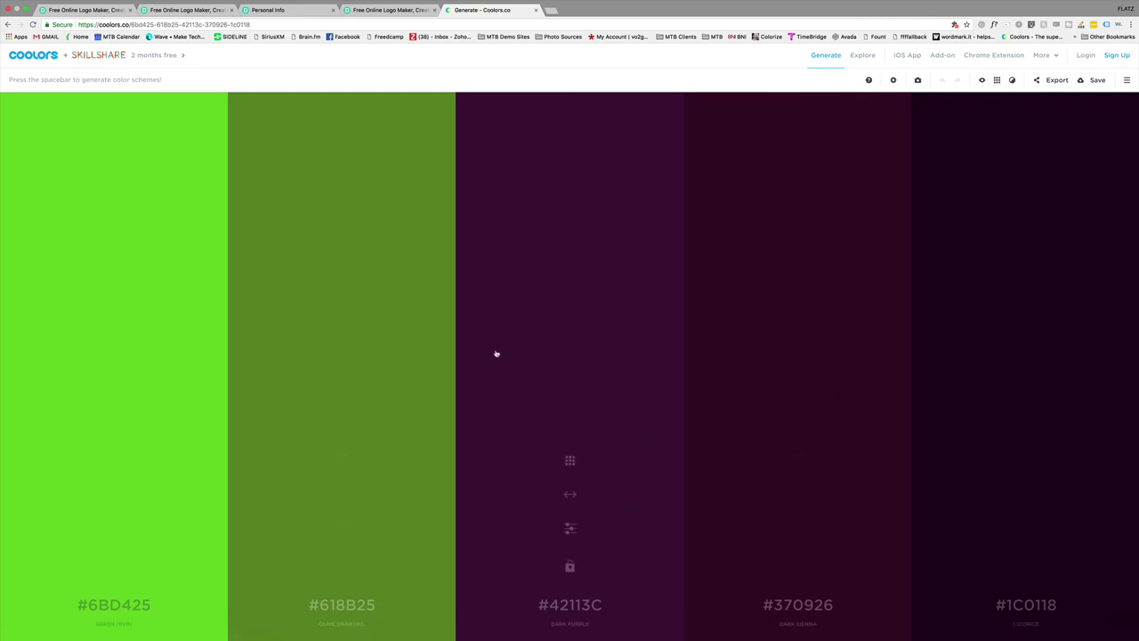
Step: Generate four random five-colour palettes in Coolors
key("space")
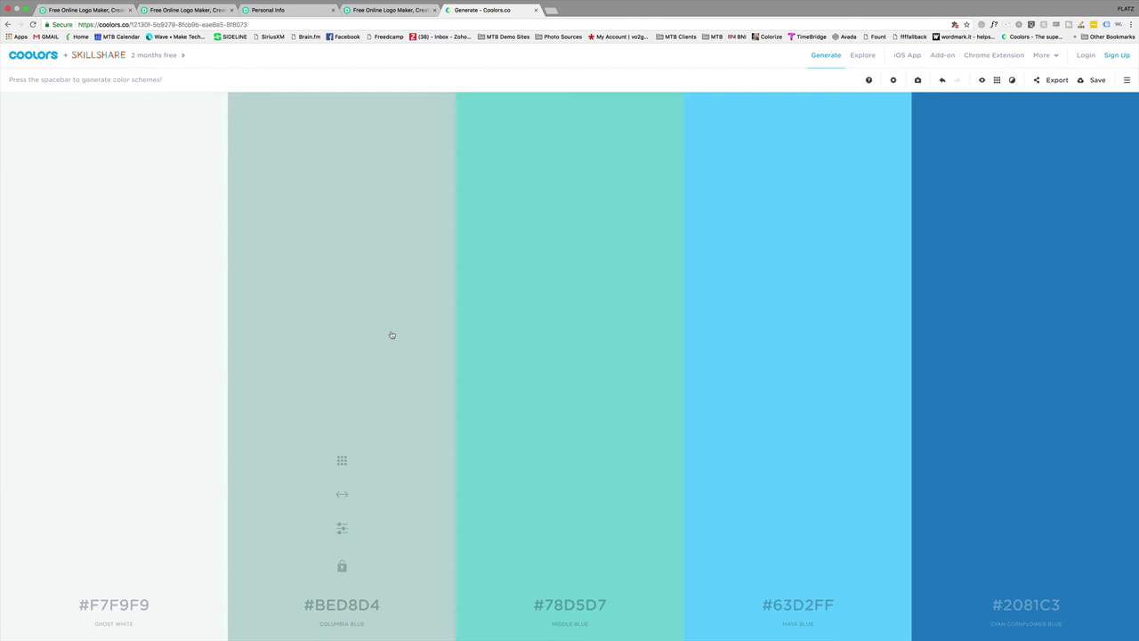
key("space")
key("space")
key("space")
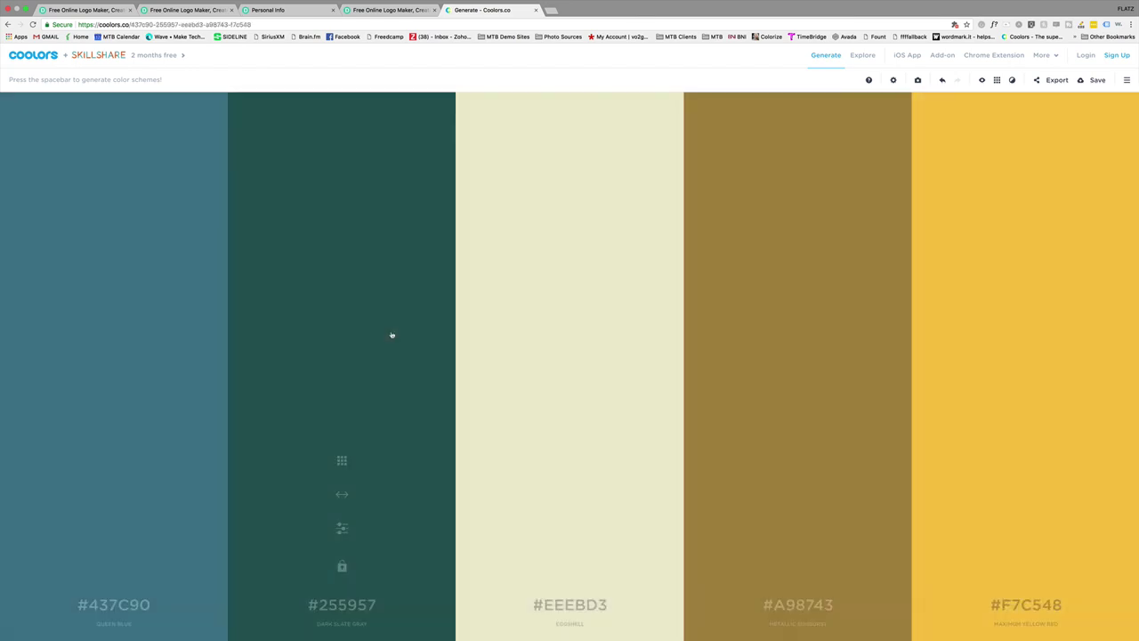
key("space")
key("space")
key("space")
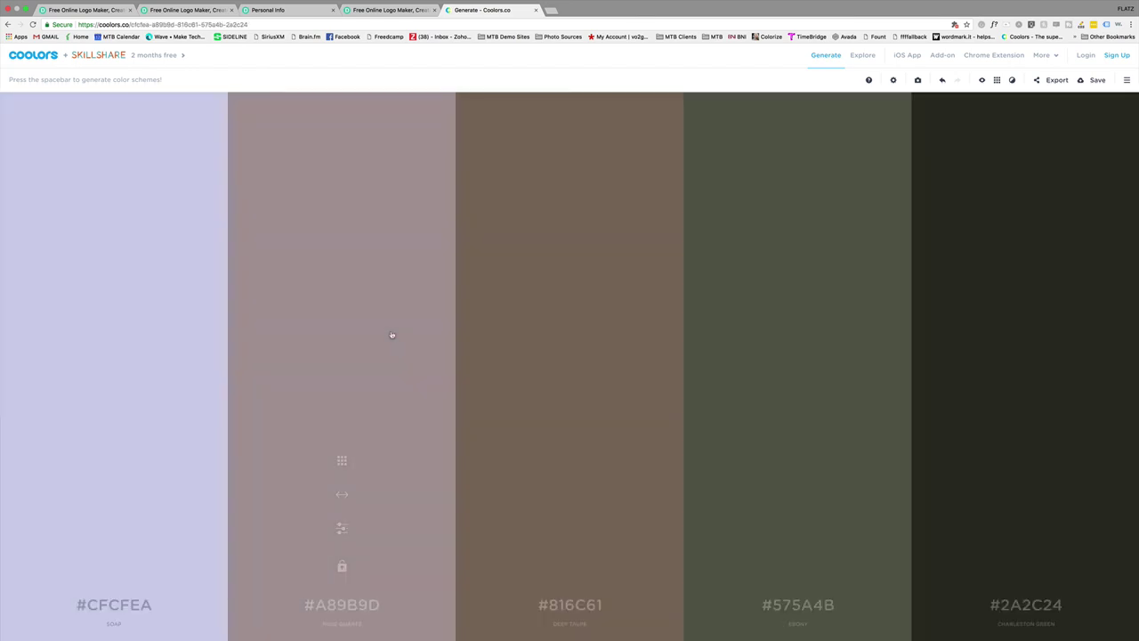
key("space")
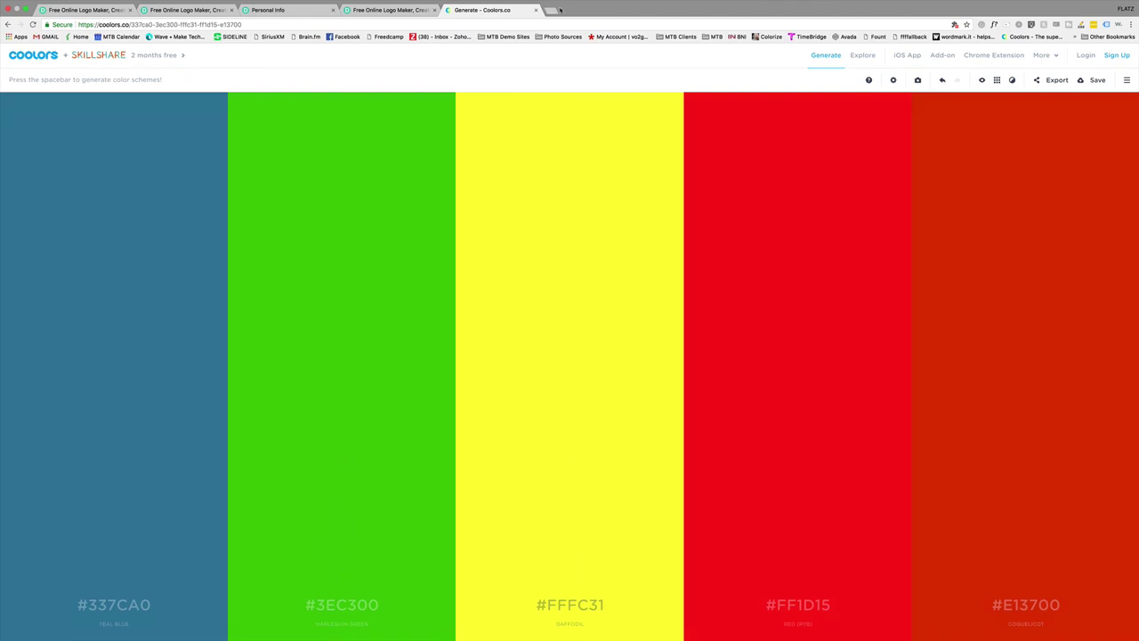
left_click(551, 10)
Step: Search Google Images for 'colors that symbolize strength' and browse the results
type("colo")
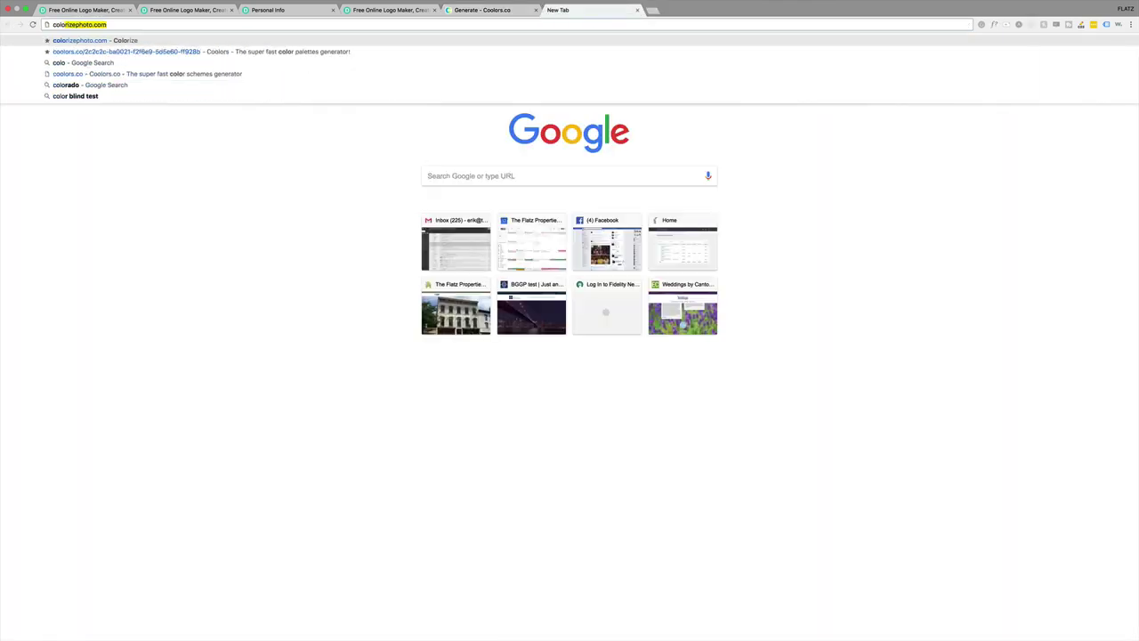
type("rs that sym")
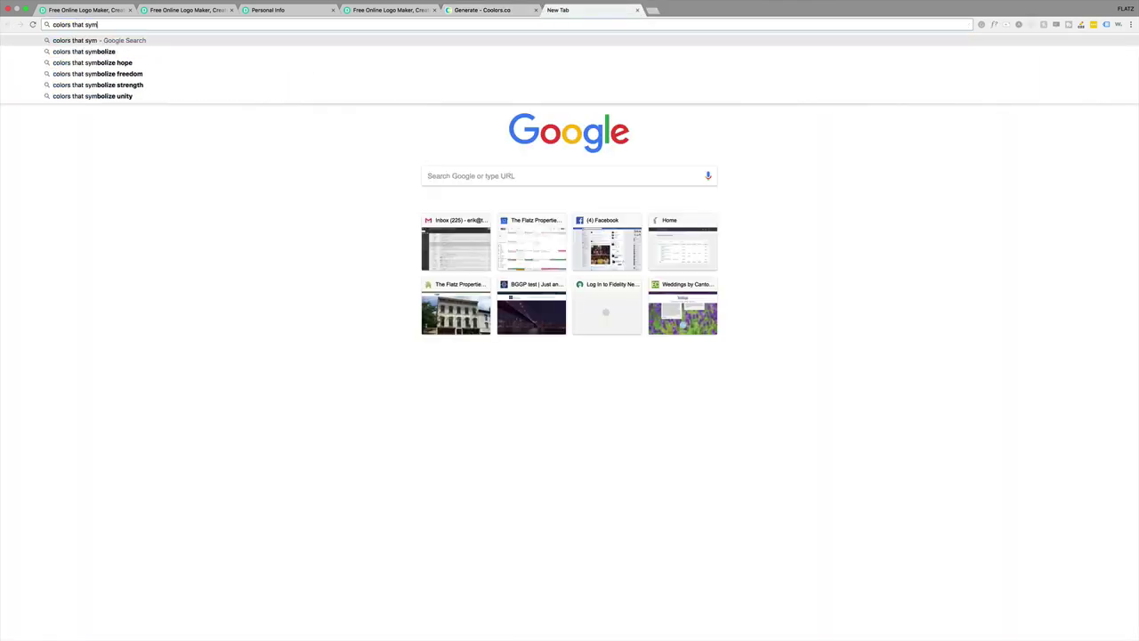
type("bolize strength")
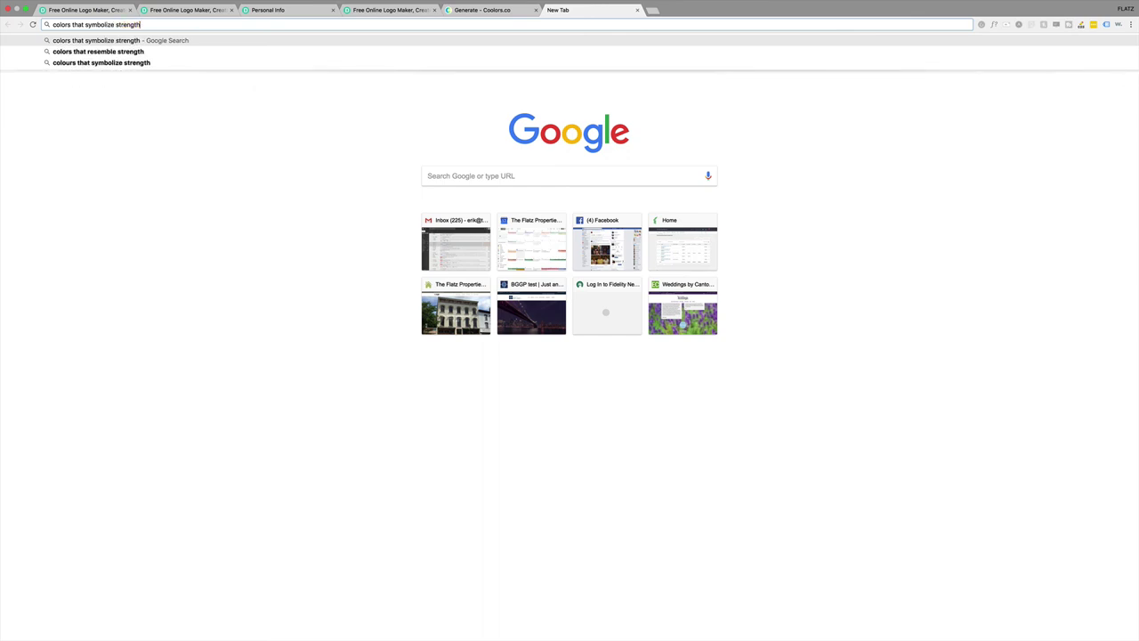
key("Return")
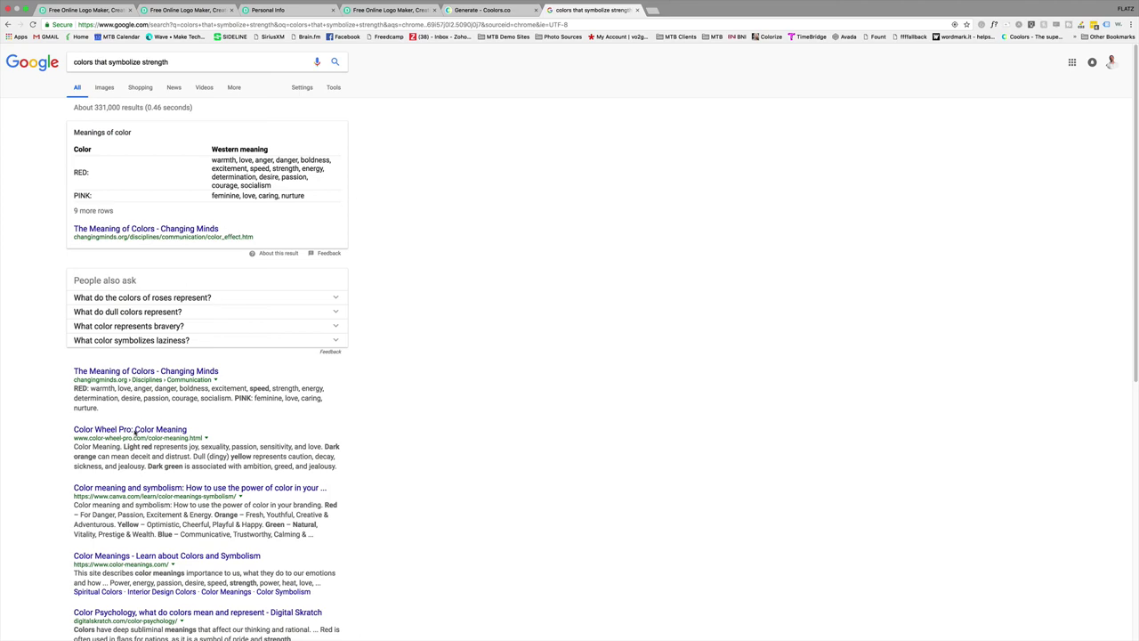
left_click(104, 87)
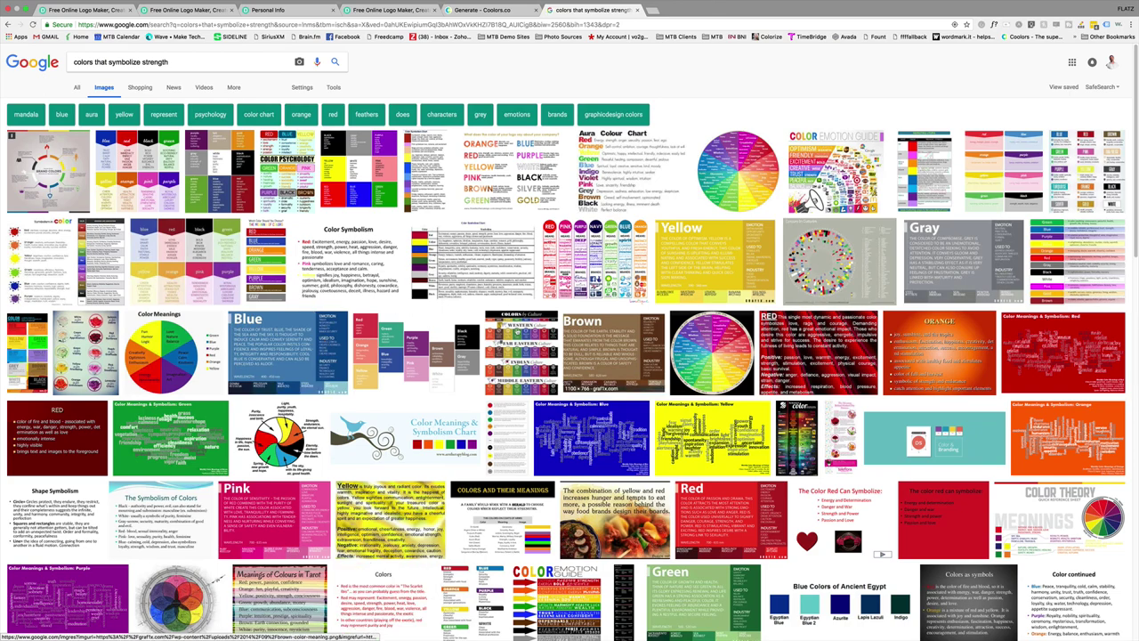
scroll(614, 330, "down", 5)
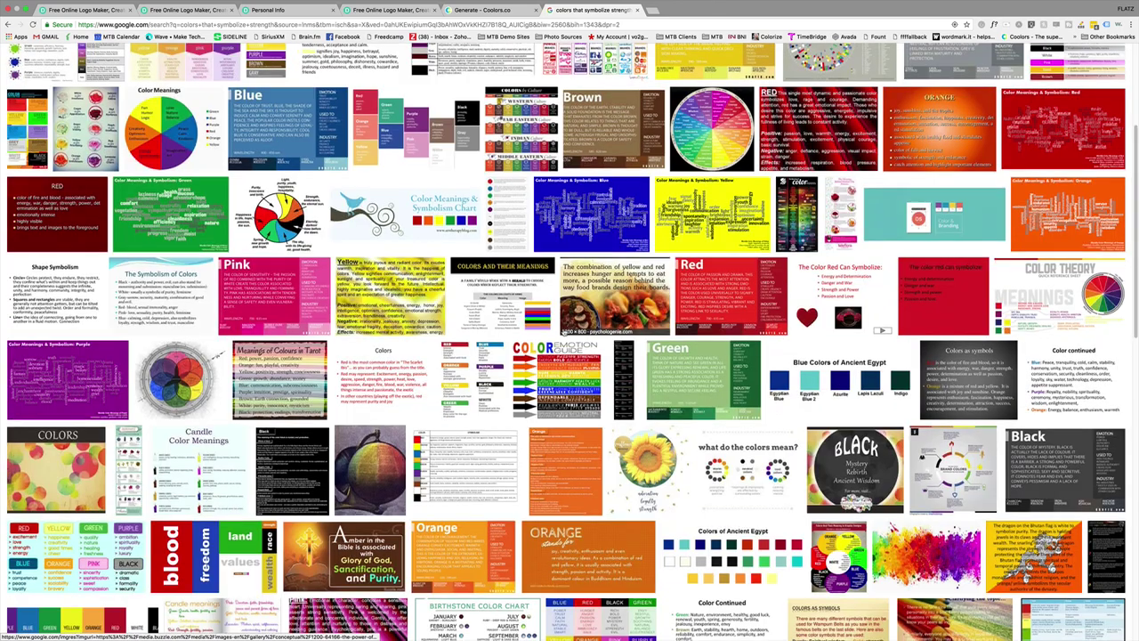
scroll(614, 294, "down", 1)
scroll(615, 294, "up", 6)
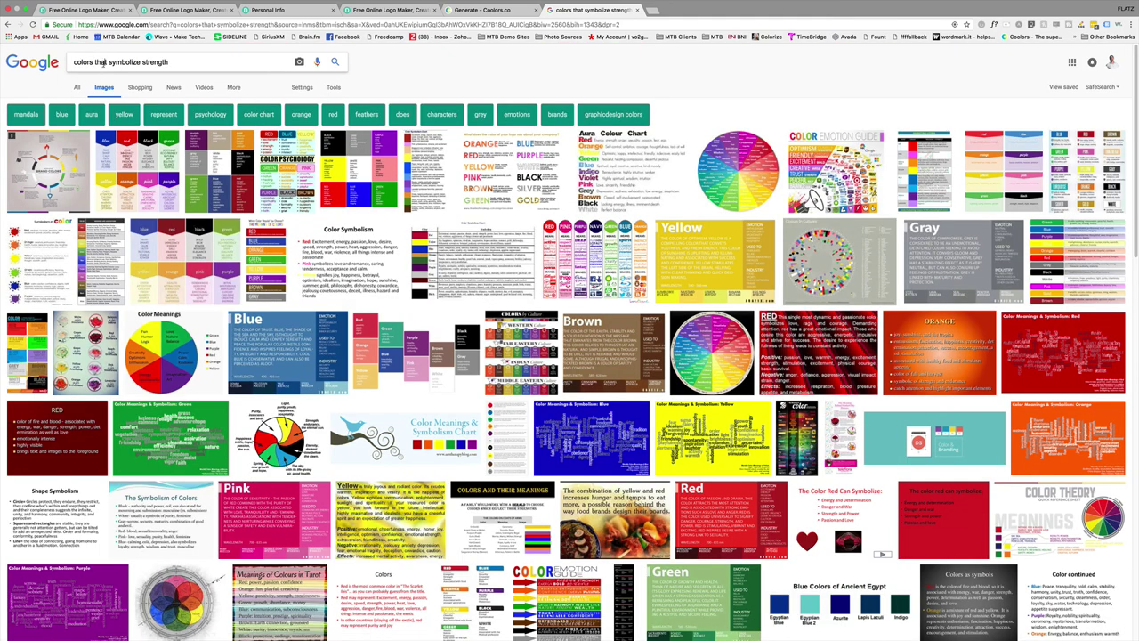
Step: Refine to 'color scheme strength', preview the Masculine Colour Scheme image, then generate a fresh Coolors palette
key("BackSpace")
key("BackSpace")
key("BackSpace")
type("scheme")
key("Return")
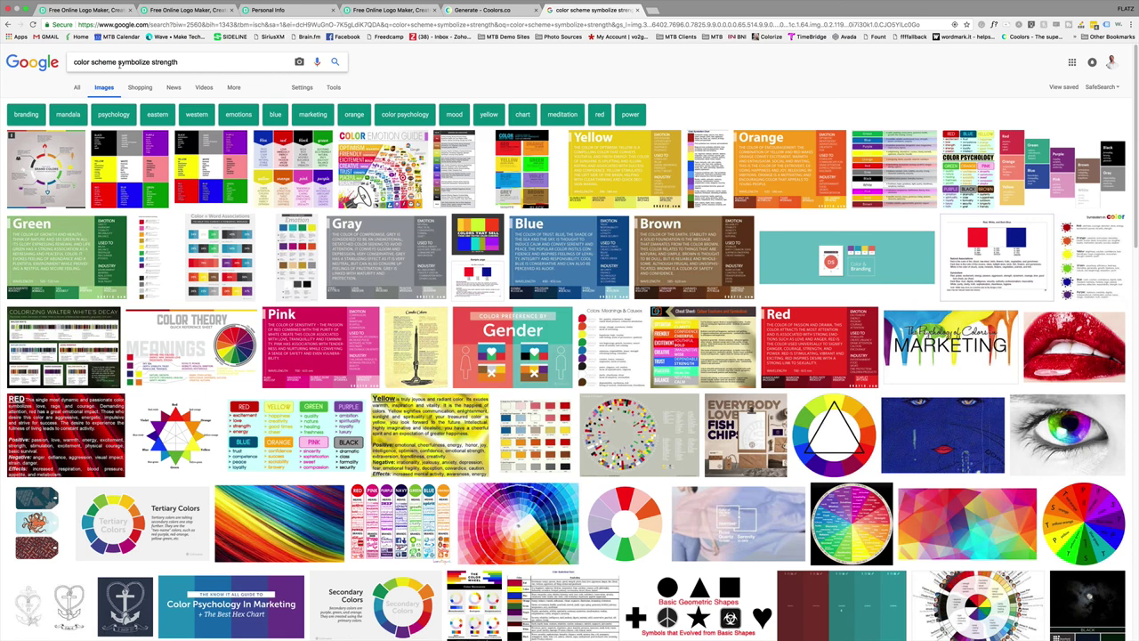
left_click_drag(120, 64, 148, 64)
key("BackSpace")
key("Return")
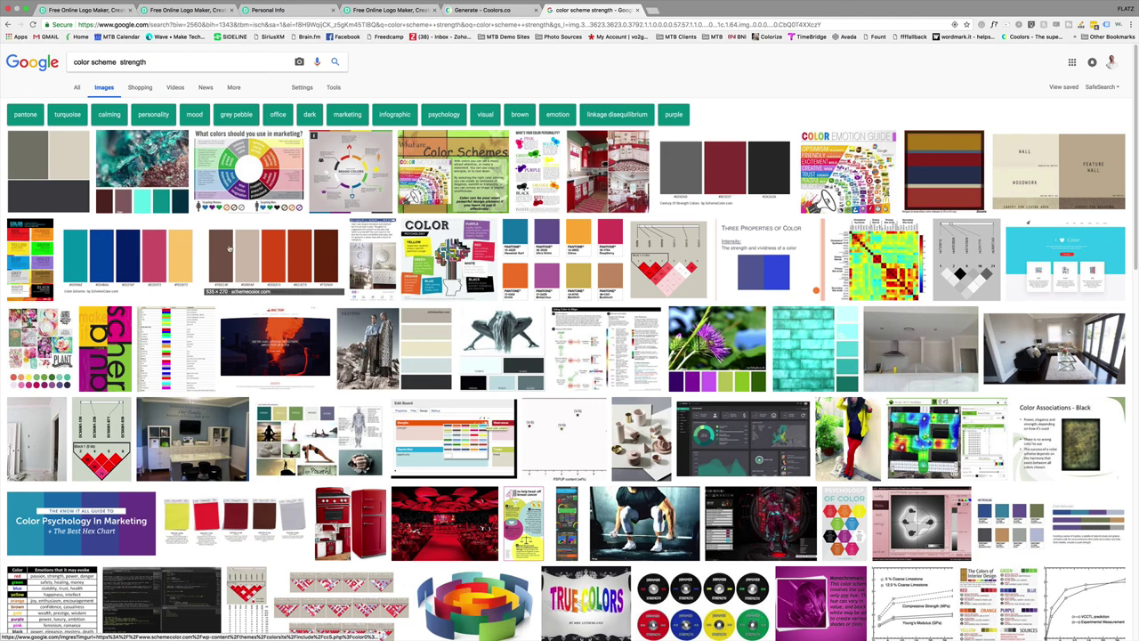
left_click(943, 170)
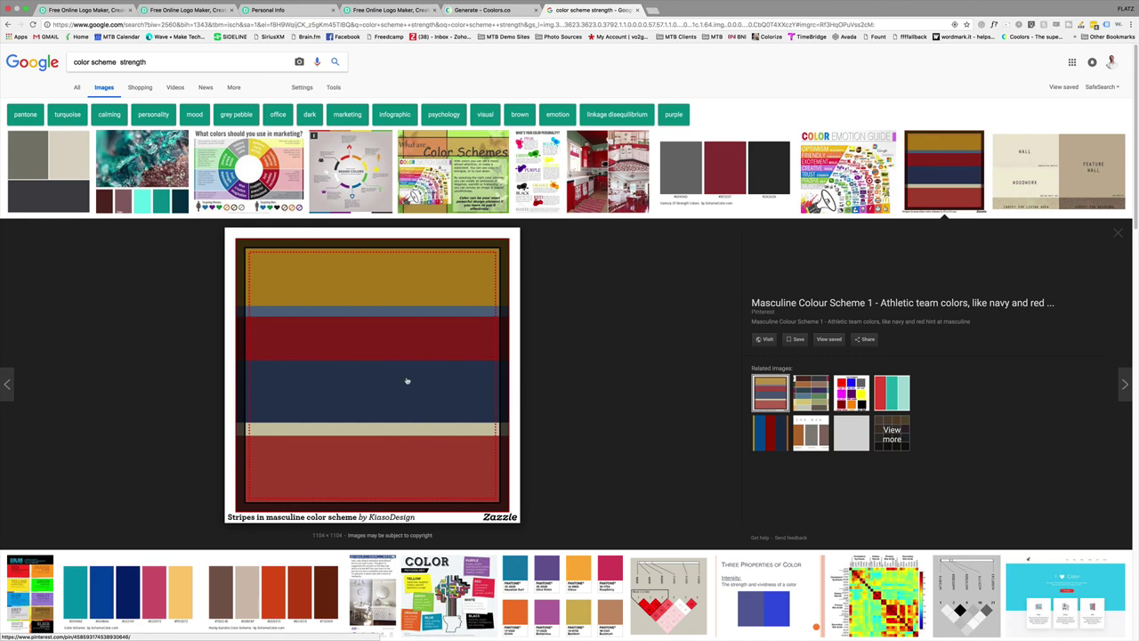
scroll(628, 440, "down", 1)
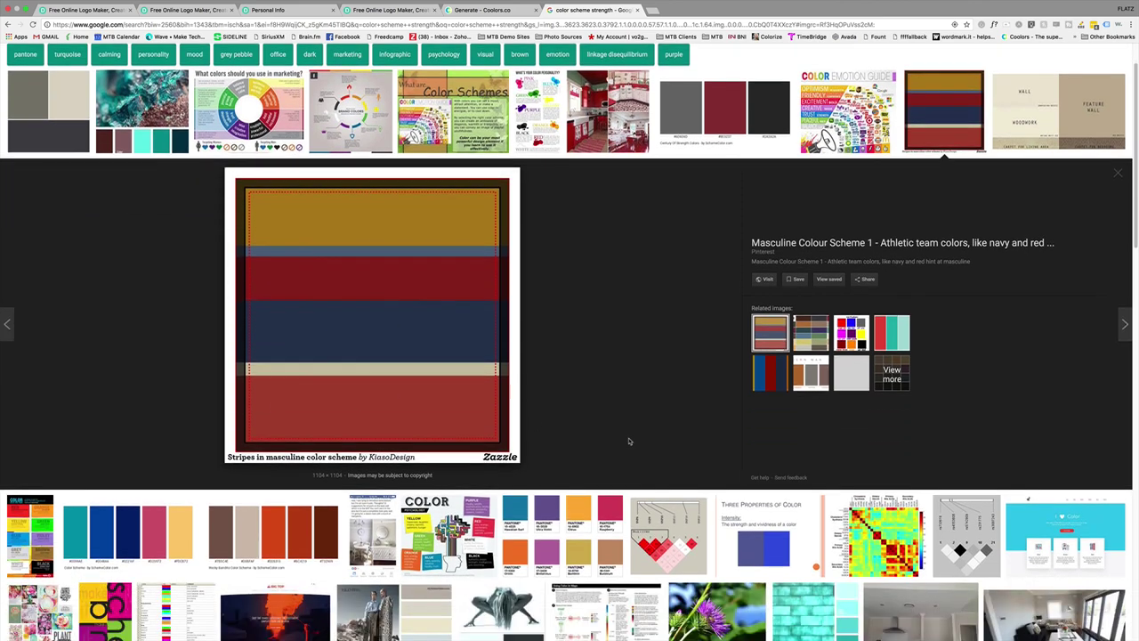
scroll(629, 440, "down", 1)
scroll(629, 441, "up", 2)
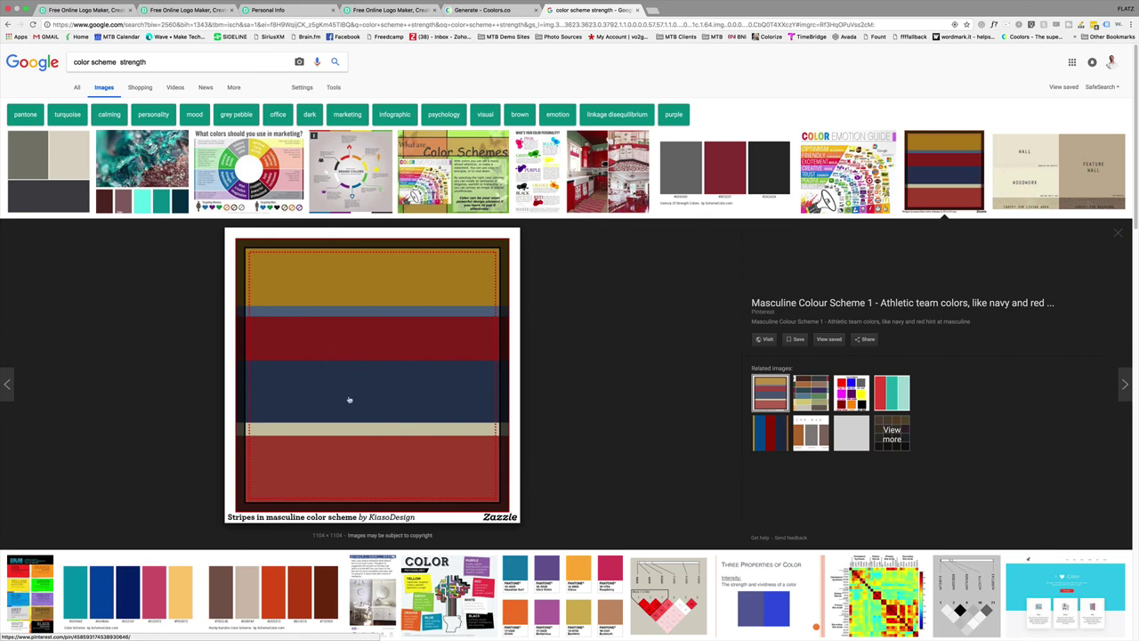
left_click(478, 10)
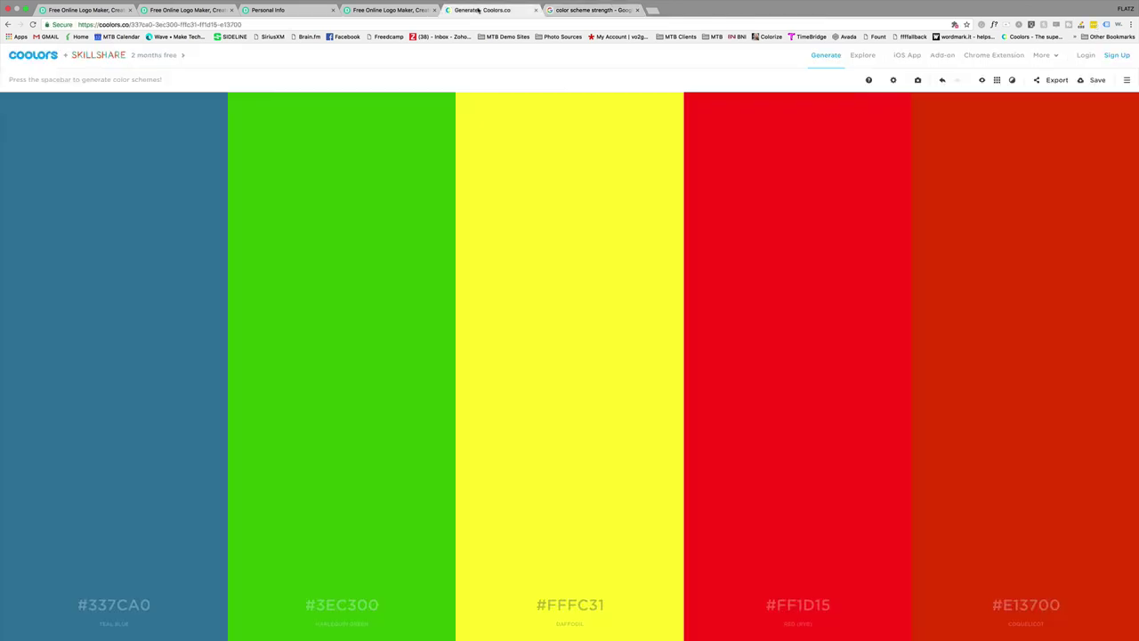
key("space")
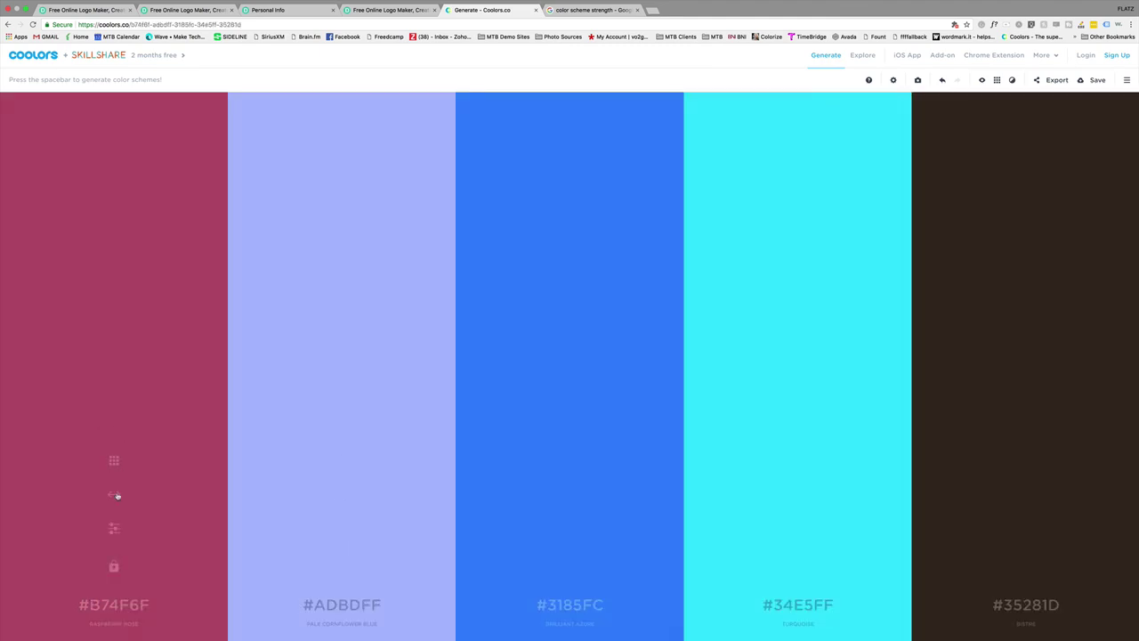